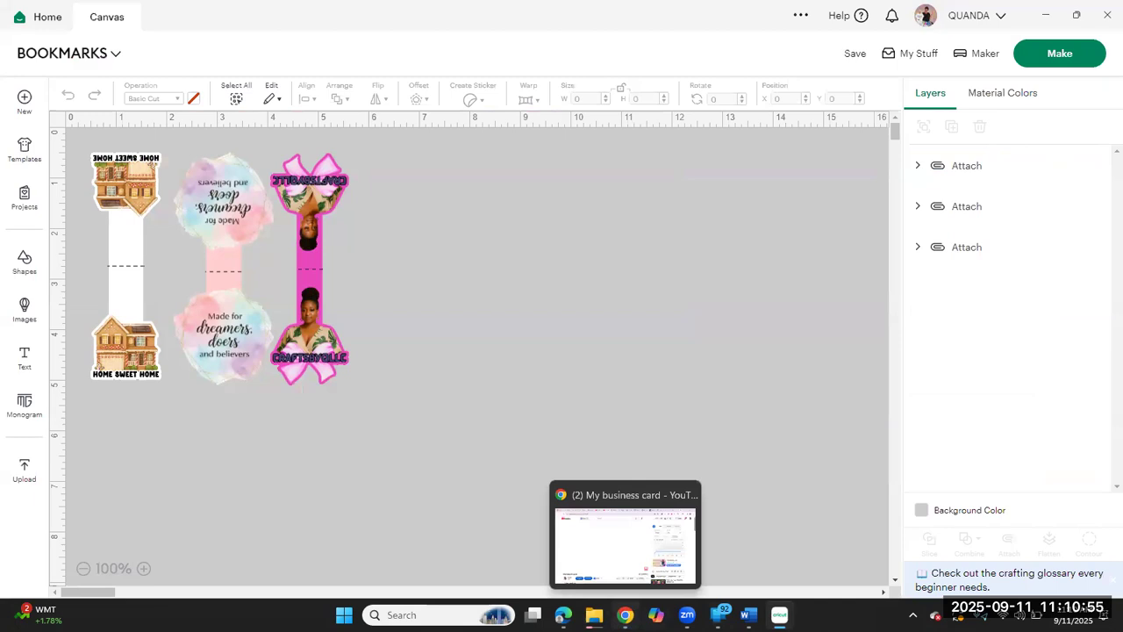
Step: Move the house, watercolor quote and portrait bookmarks across the canvas, spacing them side by side in that order
{"action": "mouse_move", "coordinate": [563, 614]}
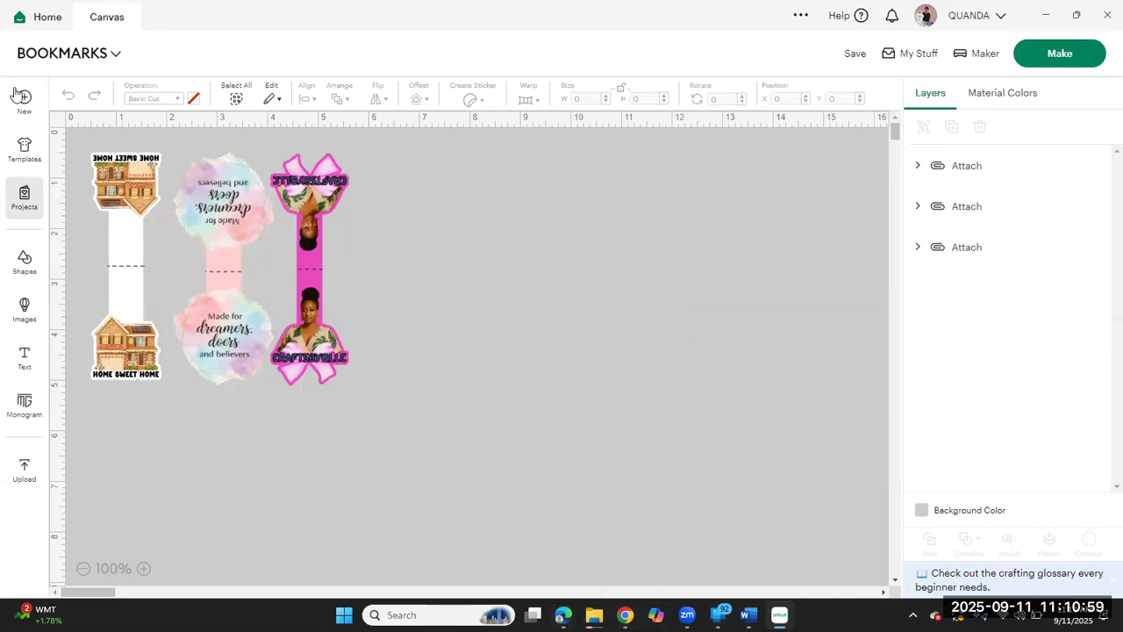
{"action": "left_click", "coordinate": [127, 207]}
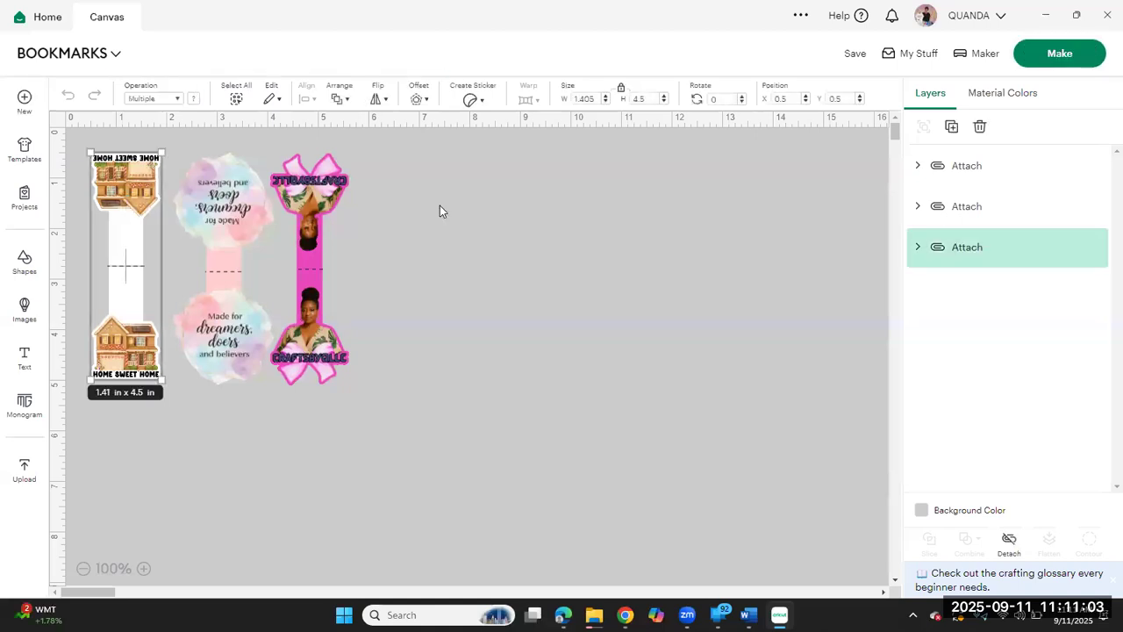
{"action": "left_click_drag", "start_coordinate": [462, 259], "coordinate": [495, 203]}
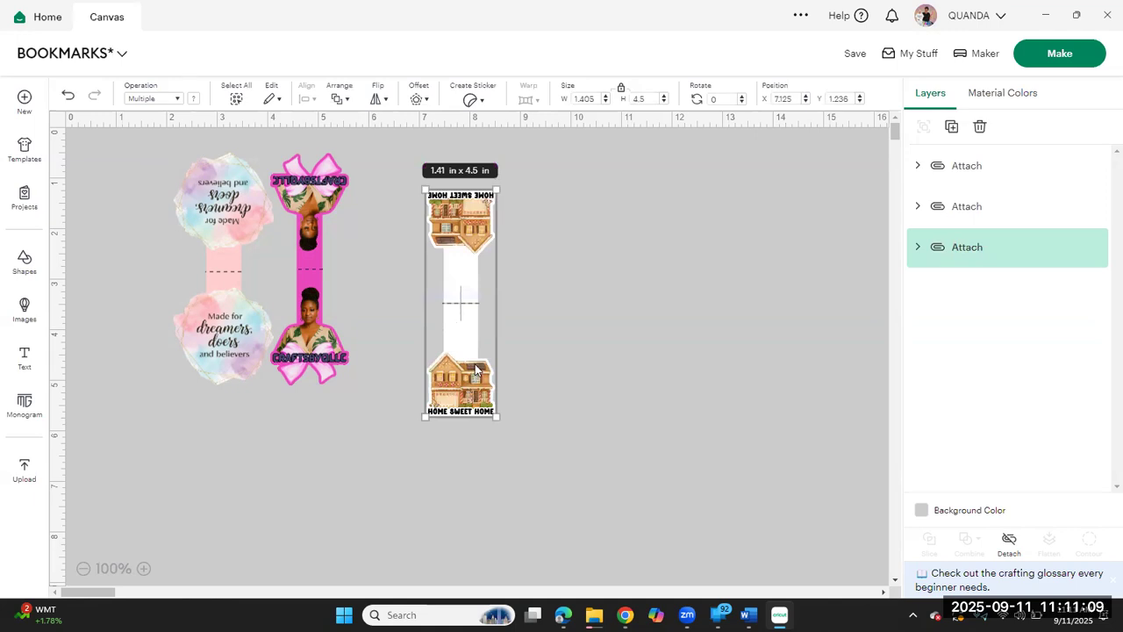
{"action": "left_click_drag", "start_coordinate": [233, 288], "coordinate": [611, 320]}
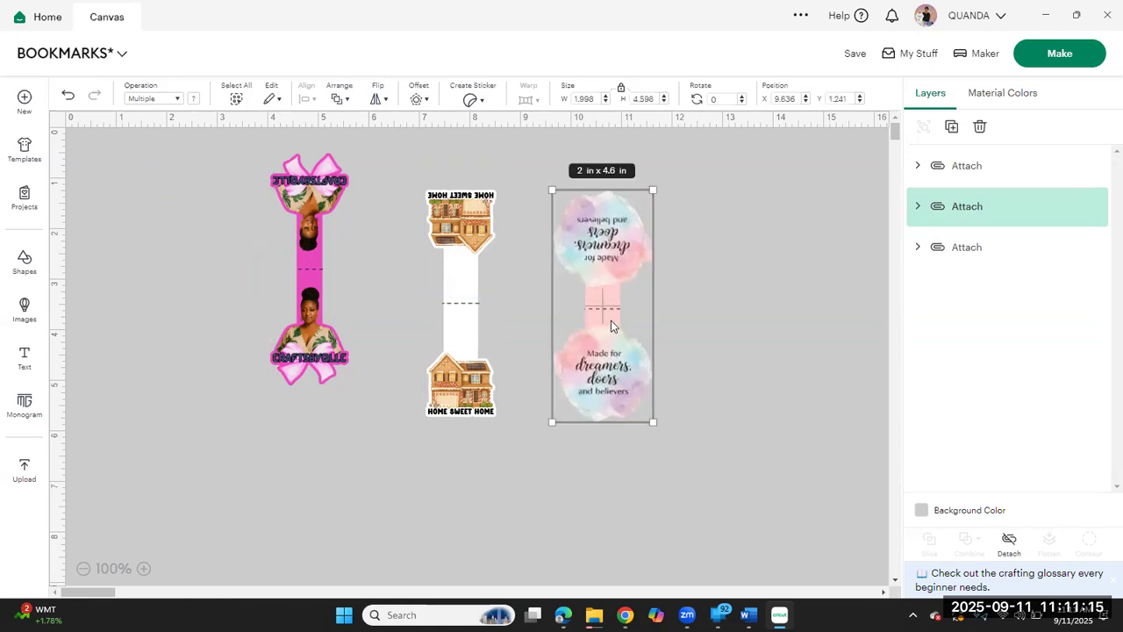
{"action": "left_click", "coordinate": [315, 288]}
{"action": "left_click_drag", "start_coordinate": [302, 292], "coordinate": [702, 321]}
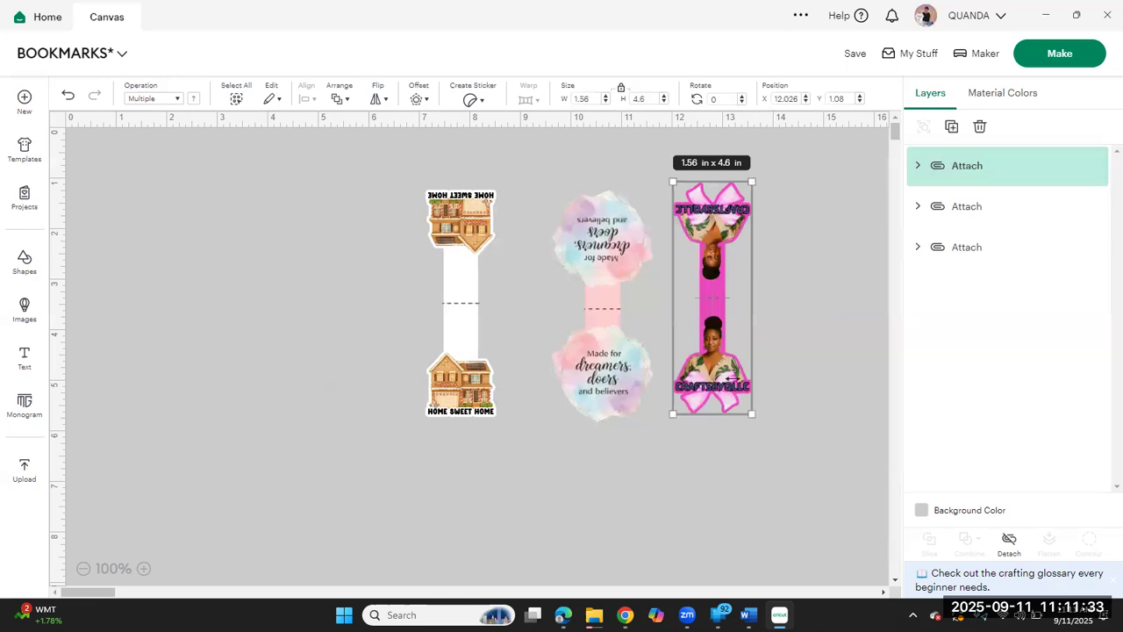
{"action": "left_click_drag", "start_coordinate": [631, 328], "coordinate": [596, 328]}
{"action": "left_click_drag", "start_coordinate": [713, 327], "coordinate": [698, 327]}
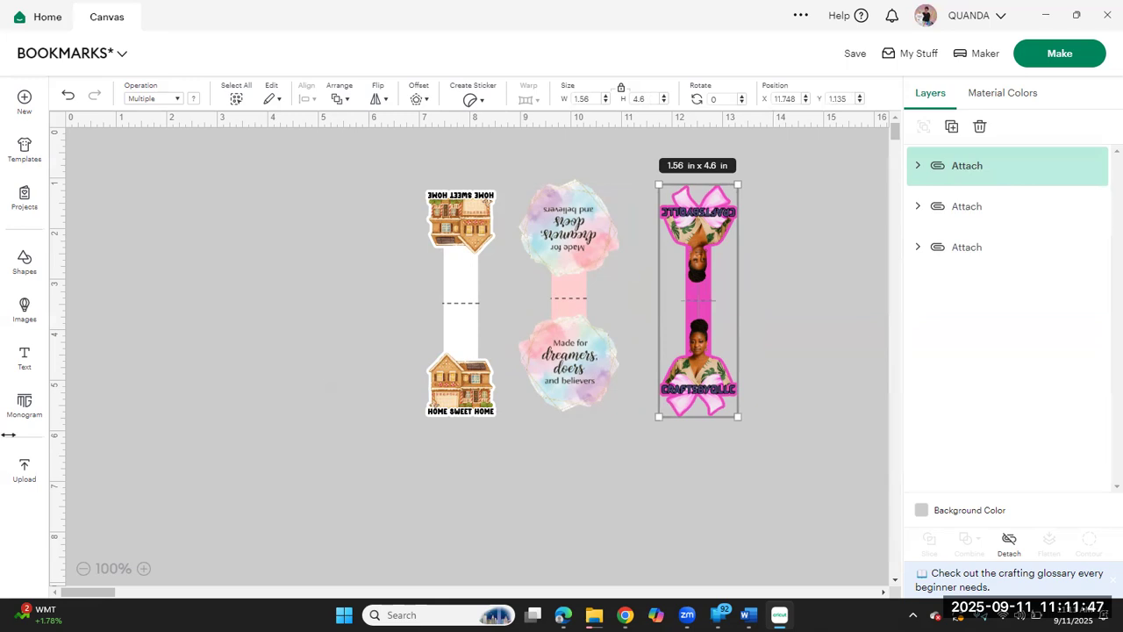
Step: Place the house bookmark on the far side of the portrait bookmark, and move all three together to the canvas's upper-left corner
{"action": "mouse_move", "coordinate": [625, 614]}
{"action": "left_click_drag", "start_coordinate": [437, 295], "coordinate": [754, 295]}
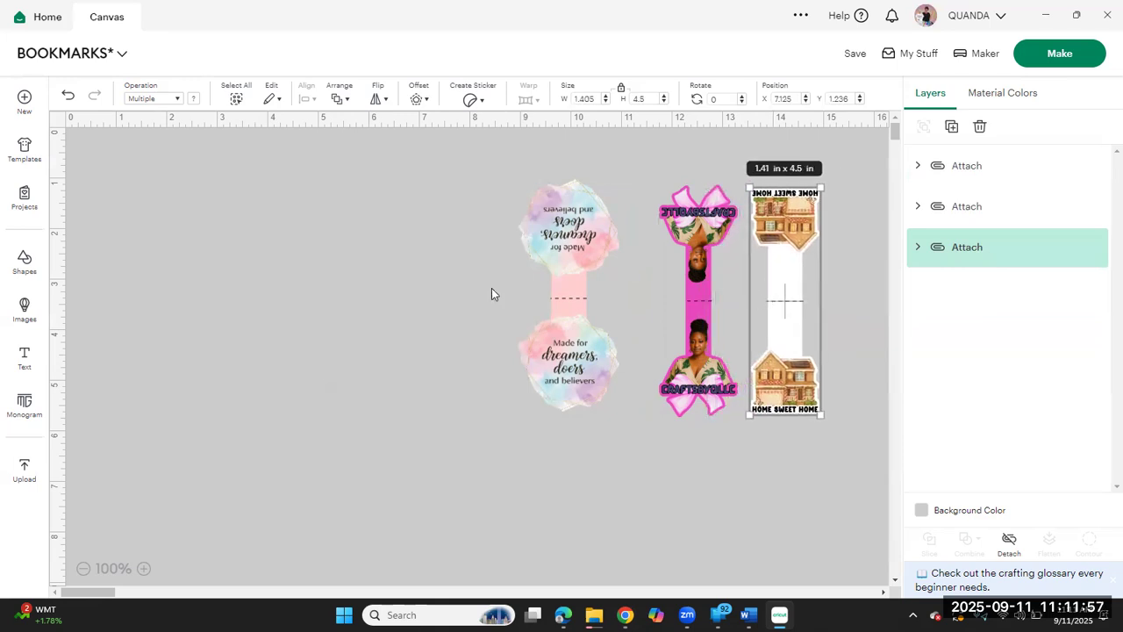
{"action": "left_click_drag", "start_coordinate": [458, 280], "coordinate": [917, 343]}
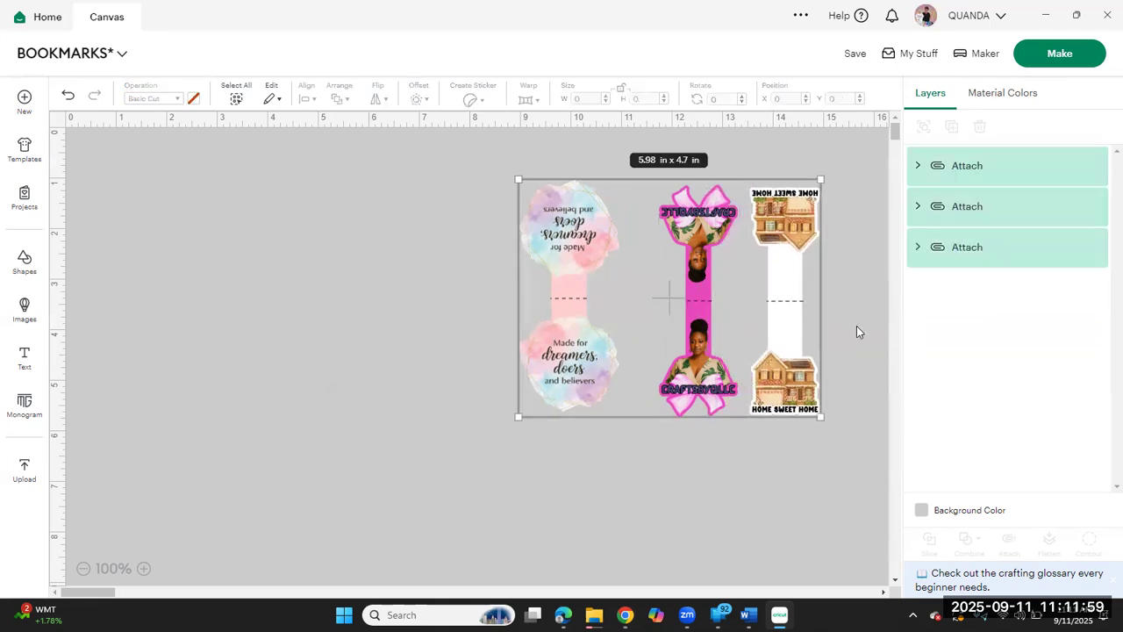
{"action": "left_click_drag", "start_coordinate": [737, 295], "coordinate": [285, 256]}
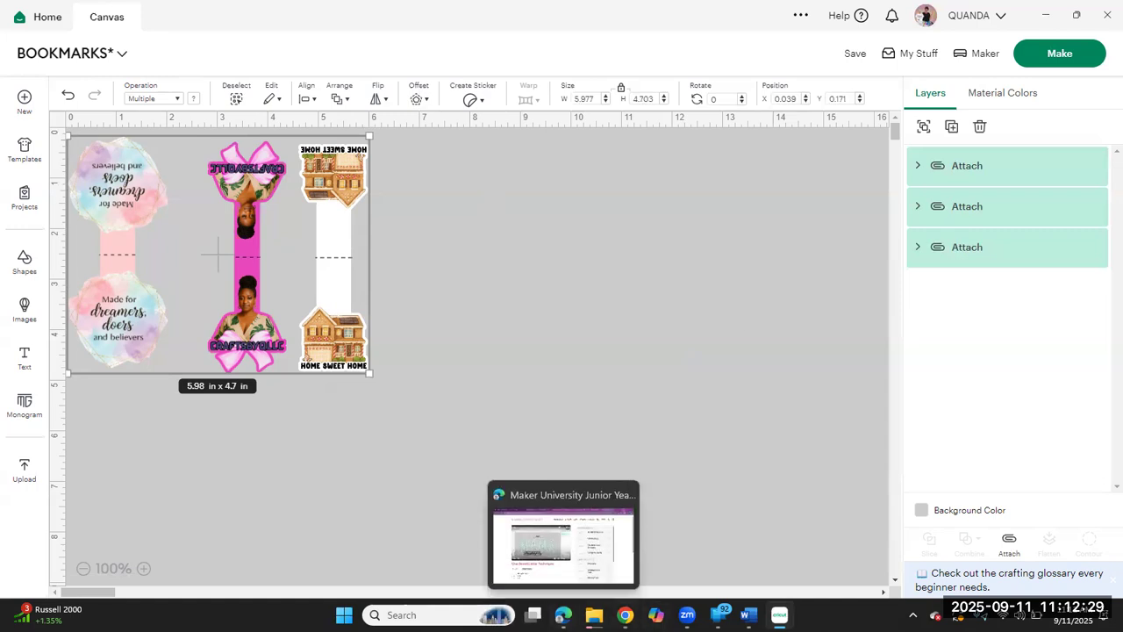
Step: Switch to the ChatGPT image generation conversation in Chrome and locate the request "create some detailed prompts for bookmarks"
{"action": "mouse_move", "coordinate": [563, 615]}
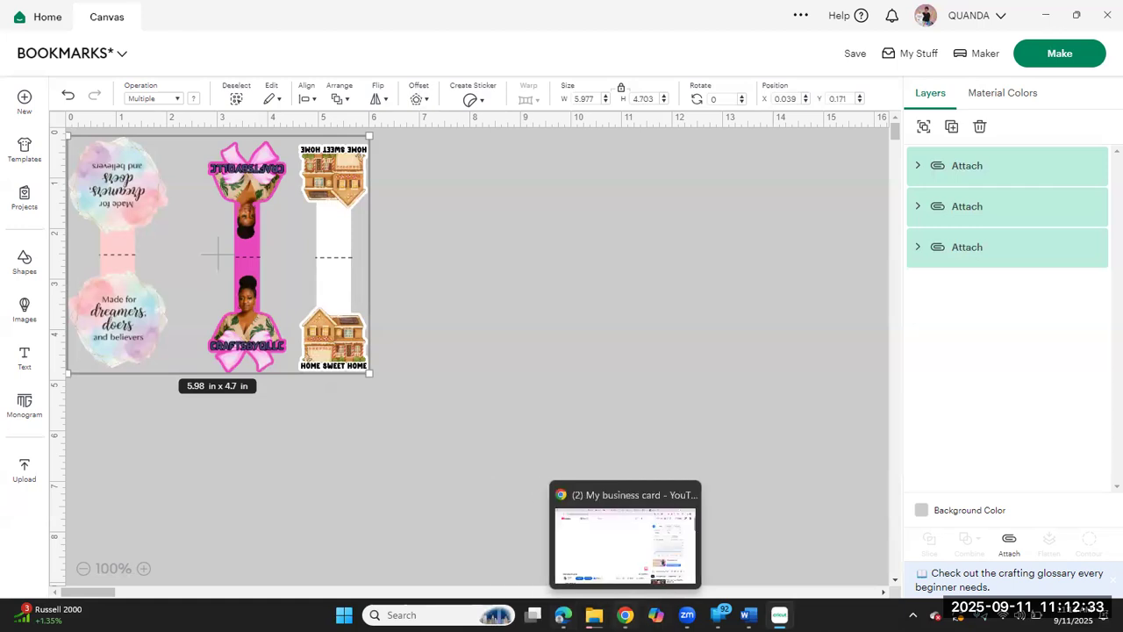
{"action": "left_click", "coordinate": [624, 615]}
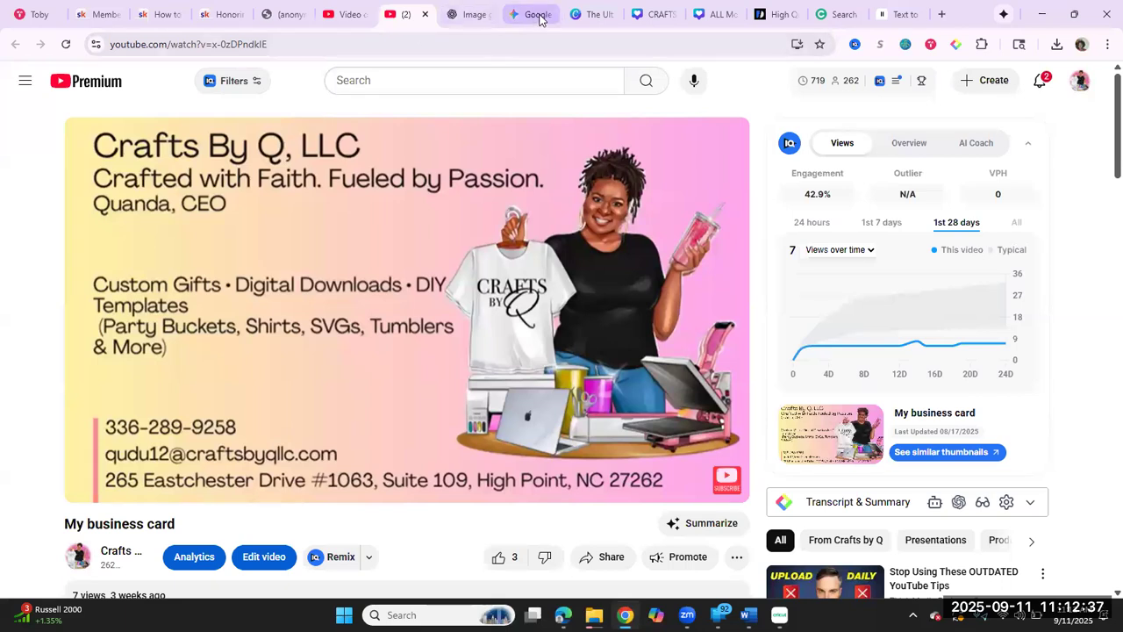
{"action": "left_click", "coordinate": [471, 16]}
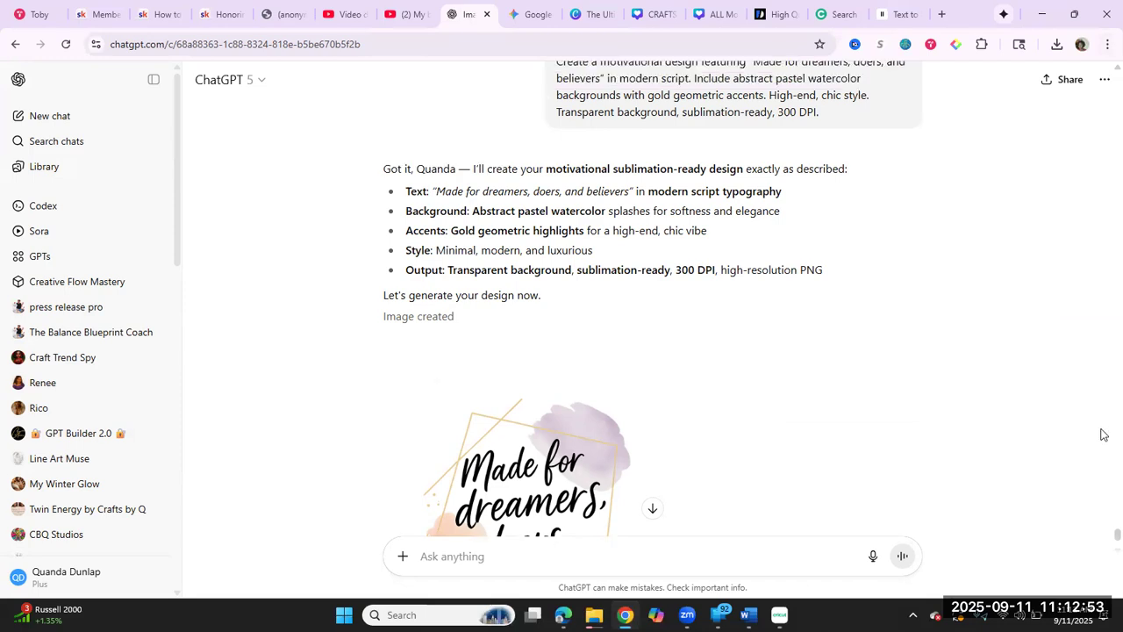
{"action": "left_click_drag", "start_coordinate": [1104, 539], "coordinate": [1103, 377]}
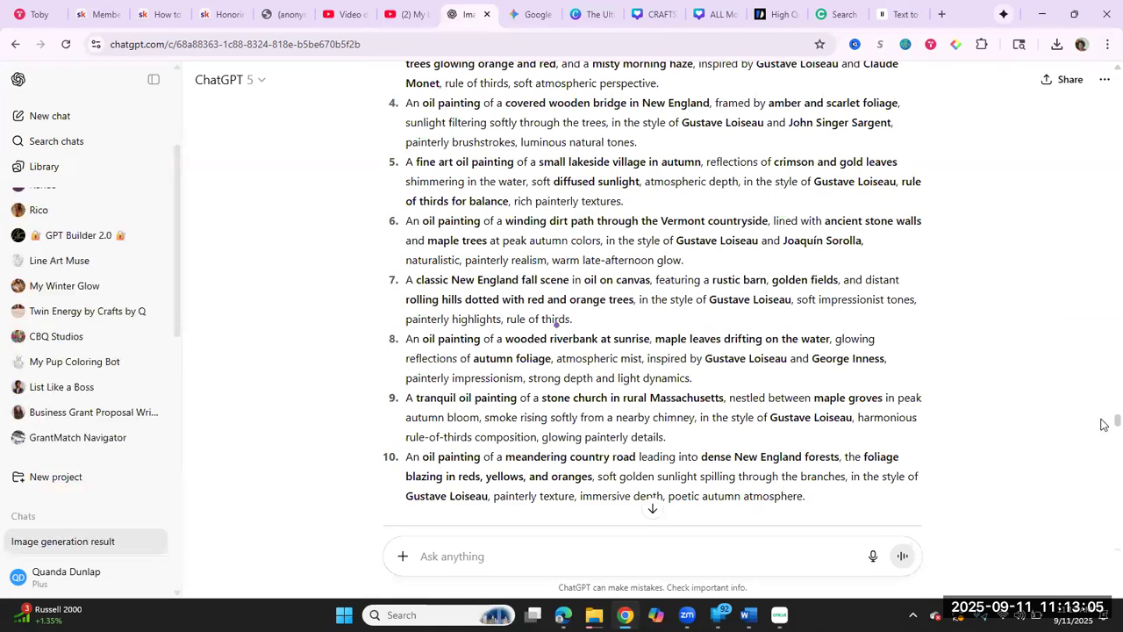
{"action": "left_click_drag", "start_coordinate": [1104, 426], "coordinate": [1101, 462]}
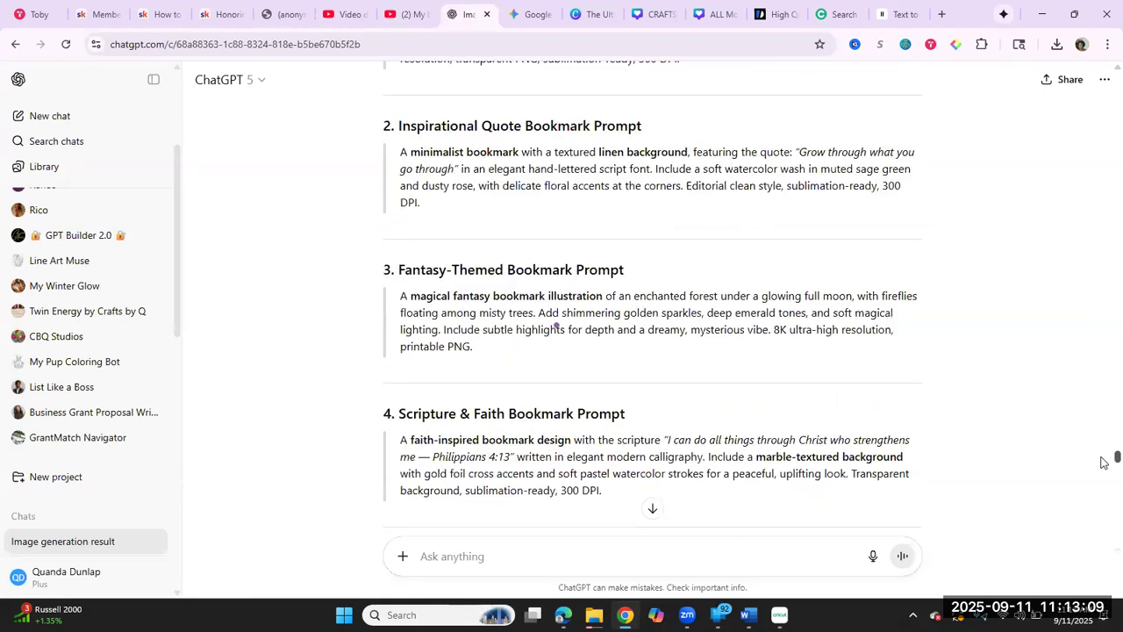
{"action": "scroll", "coordinate": [1103, 463], "scroll_direction": "up", "scroll_amount": 7}
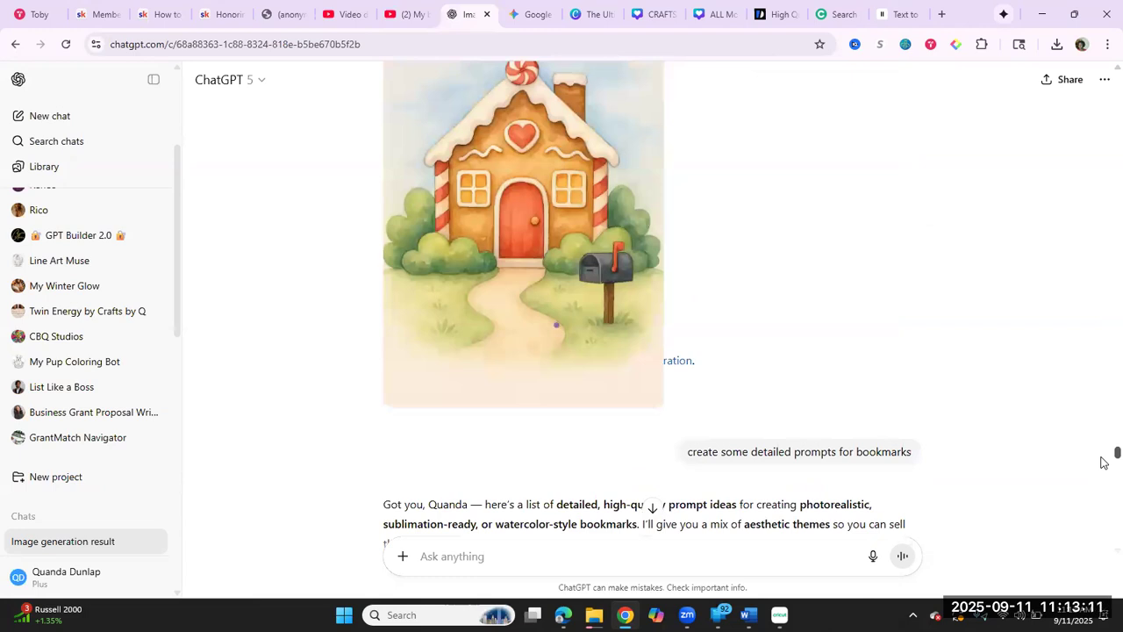
{"action": "scroll", "coordinate": [1103, 463], "scroll_direction": "up", "scroll_amount": 8}
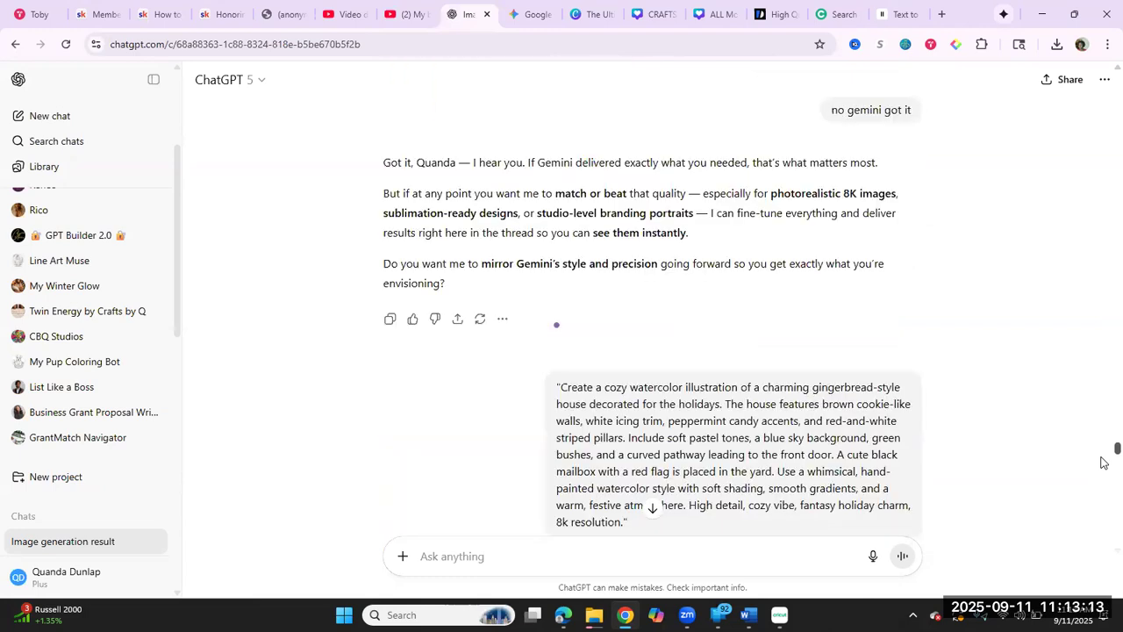
{"action": "scroll", "coordinate": [1103, 463], "scroll_direction": "up", "scroll_amount": 8}
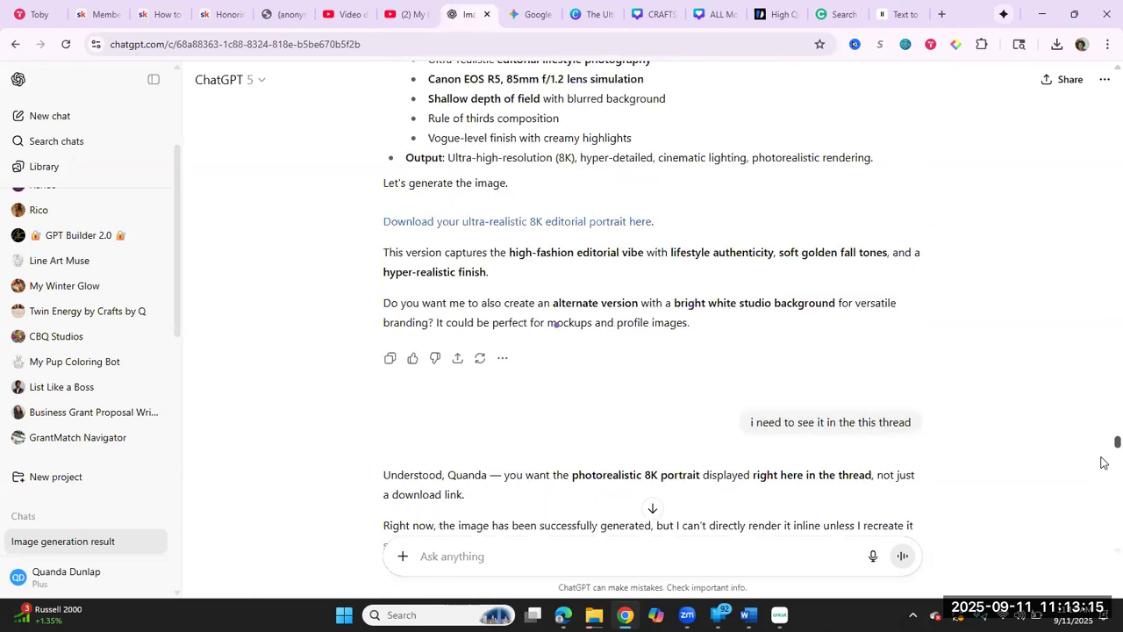
{"action": "scroll", "coordinate": [1103, 462], "scroll_direction": "up", "scroll_amount": 5}
{"action": "scroll", "coordinate": [1103, 462], "scroll_direction": "up", "scroll_amount": 4}
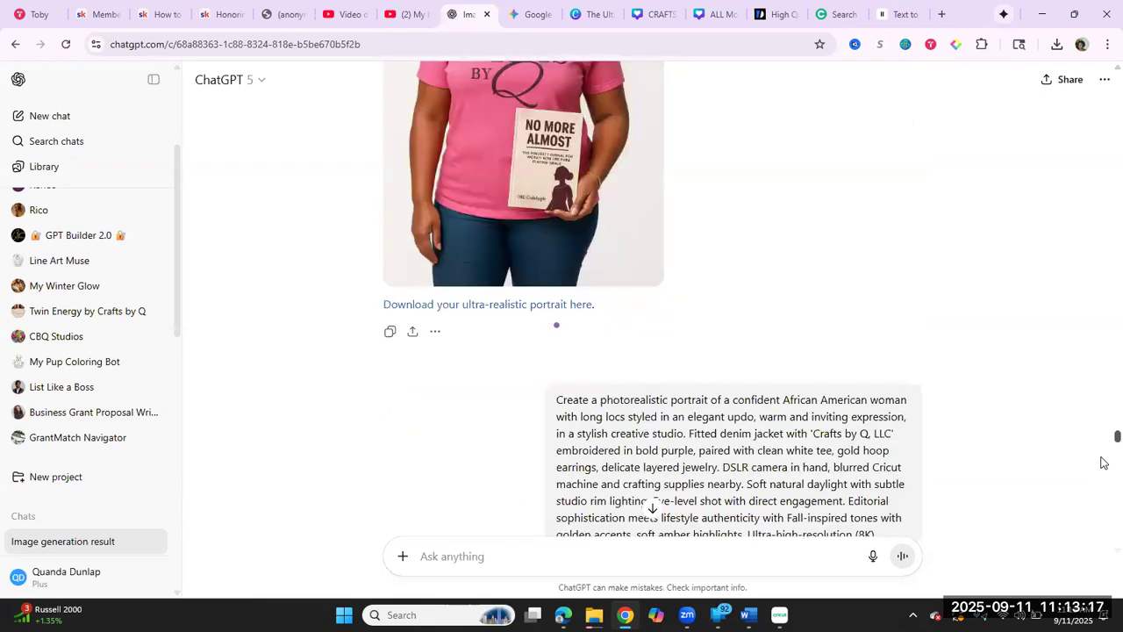
{"action": "scroll", "coordinate": [1103, 463], "scroll_direction": "down", "scroll_amount": 8}
{"action": "scroll", "coordinate": [1103, 462], "scroll_direction": "down", "scroll_amount": 4}
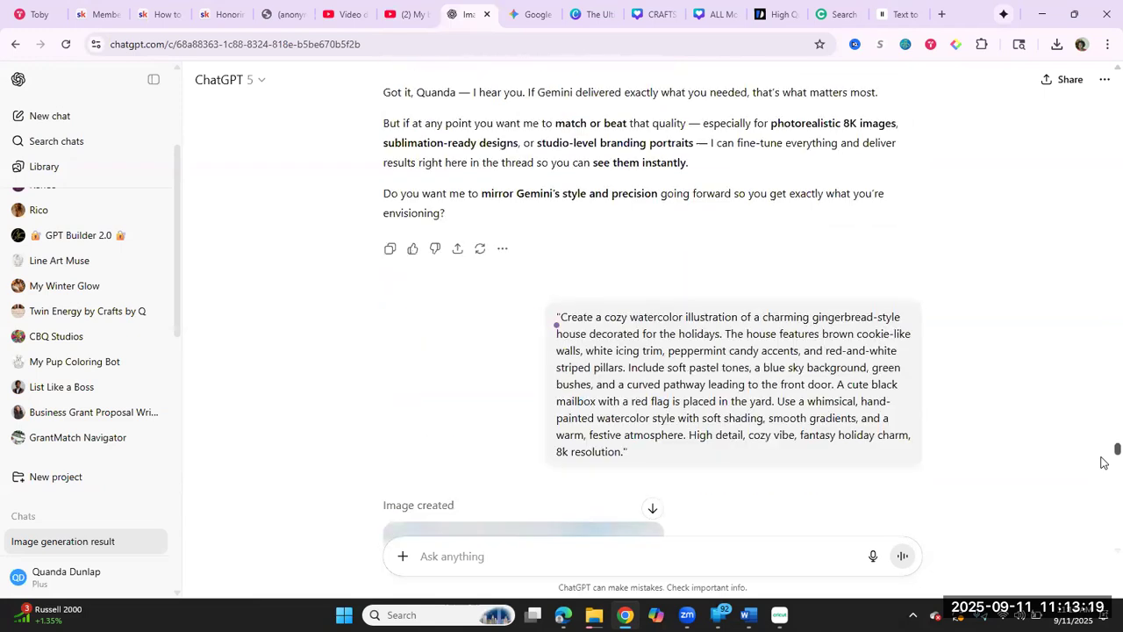
{"action": "scroll", "coordinate": [1103, 462], "scroll_direction": "down", "scroll_amount": 5}
{"action": "scroll", "coordinate": [1103, 463], "scroll_direction": "up", "scroll_amount": 1}
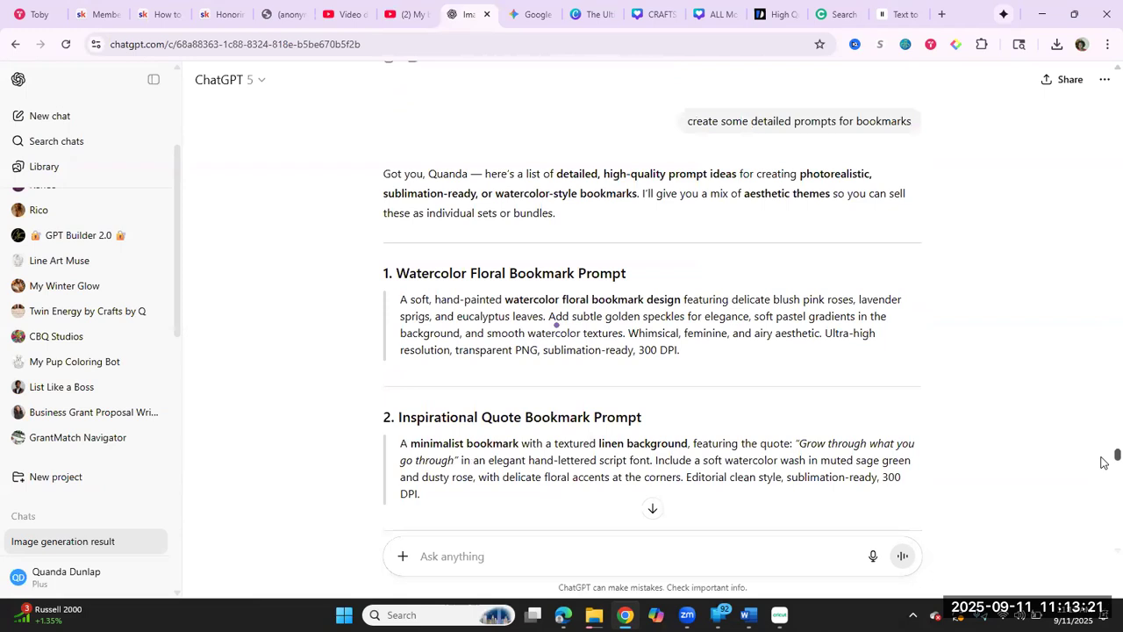
{"action": "scroll", "coordinate": [1103, 462], "scroll_direction": "up", "scroll_amount": 1}
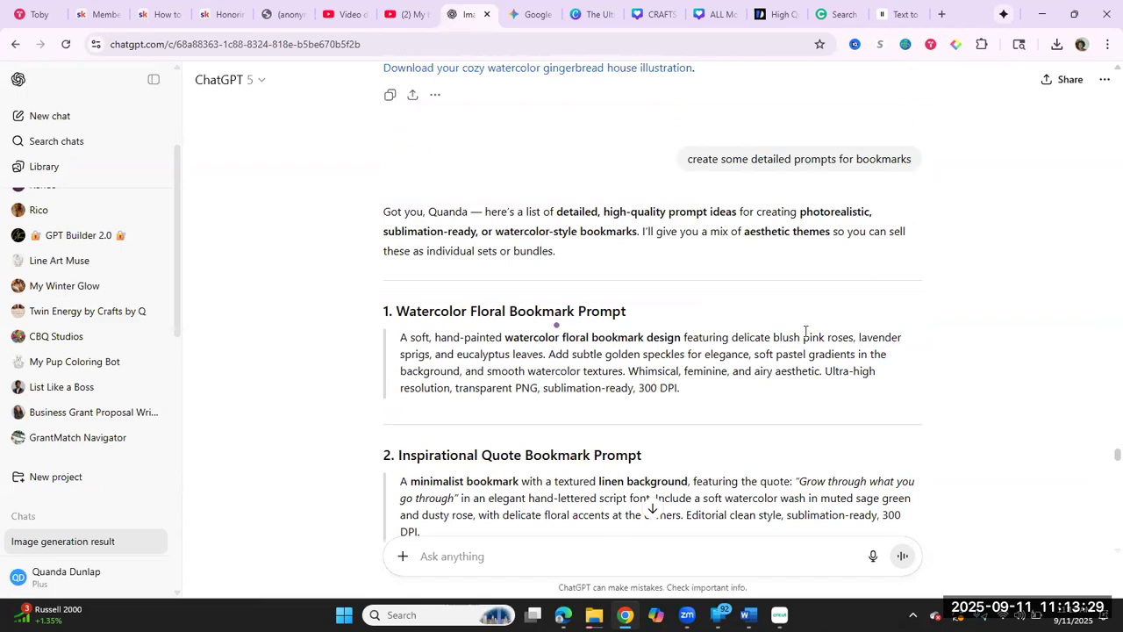
Step: Review the themed bookmark prompts, the generated Philippians 4:13 bookmark design and the list of sayings for self-made bookmarks
{"action": "scroll", "coordinate": [805, 331], "scroll_direction": "down", "scroll_amount": 5}
{"action": "scroll", "coordinate": [806, 331], "scroll_direction": "down", "scroll_amount": 6}
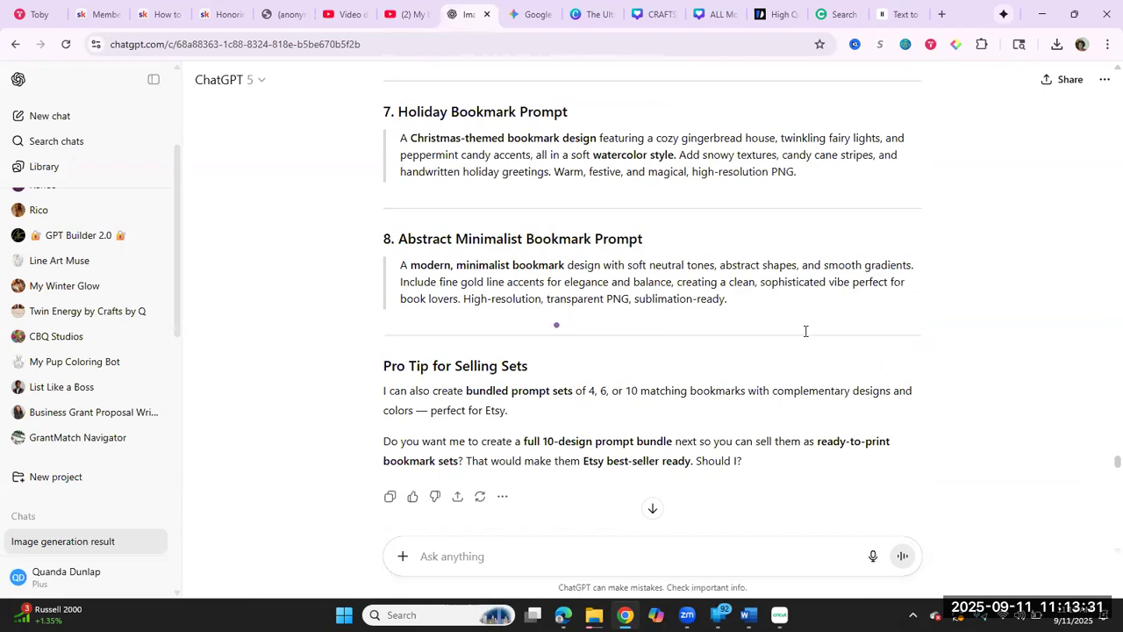
{"action": "scroll", "coordinate": [805, 331], "scroll_direction": "down", "scroll_amount": 4}
{"action": "scroll", "coordinate": [806, 331], "scroll_direction": "down", "scroll_amount": 3}
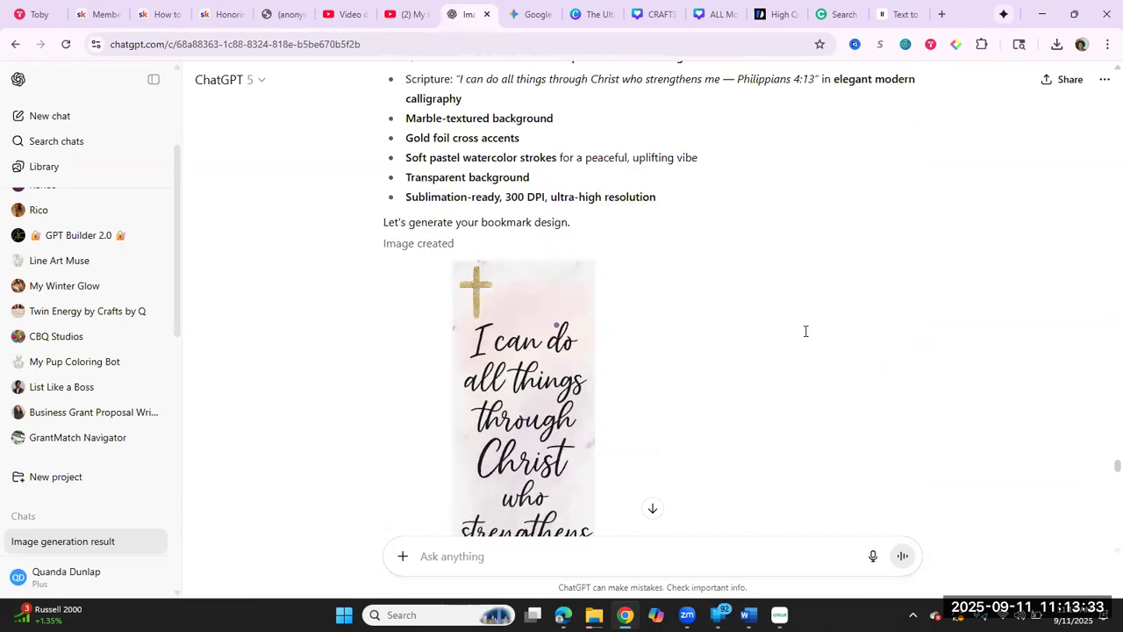
{"action": "scroll", "coordinate": [805, 331], "scroll_direction": "down", "scroll_amount": 2}
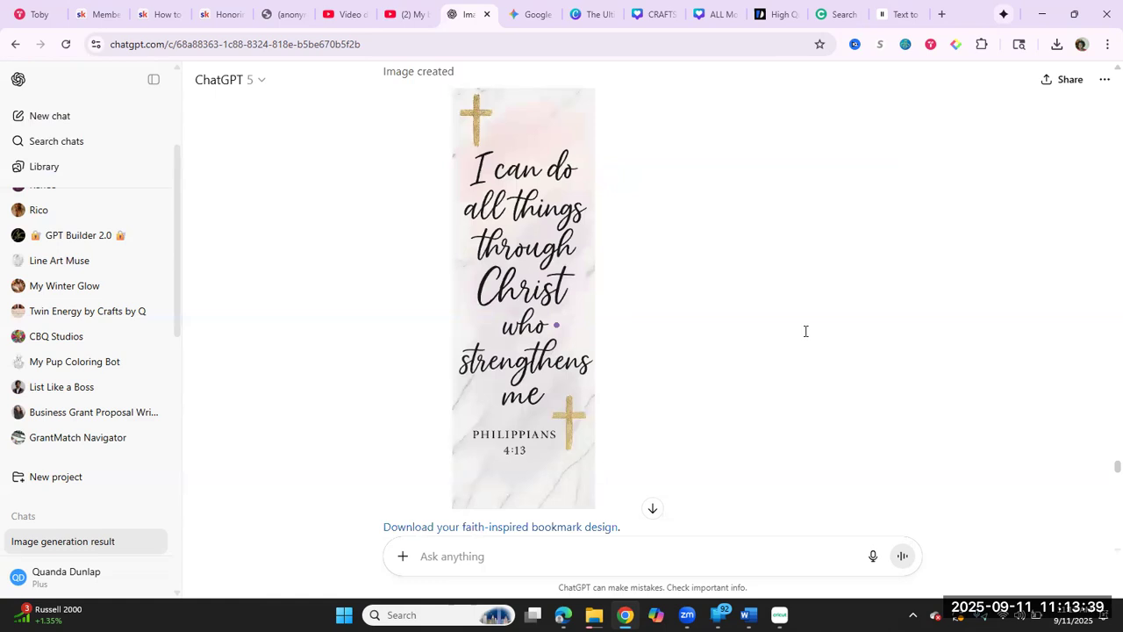
{"action": "scroll", "coordinate": [805, 331], "scroll_direction": "down", "scroll_amount": 3}
{"action": "scroll", "coordinate": [806, 331], "scroll_direction": "down", "scroll_amount": 3}
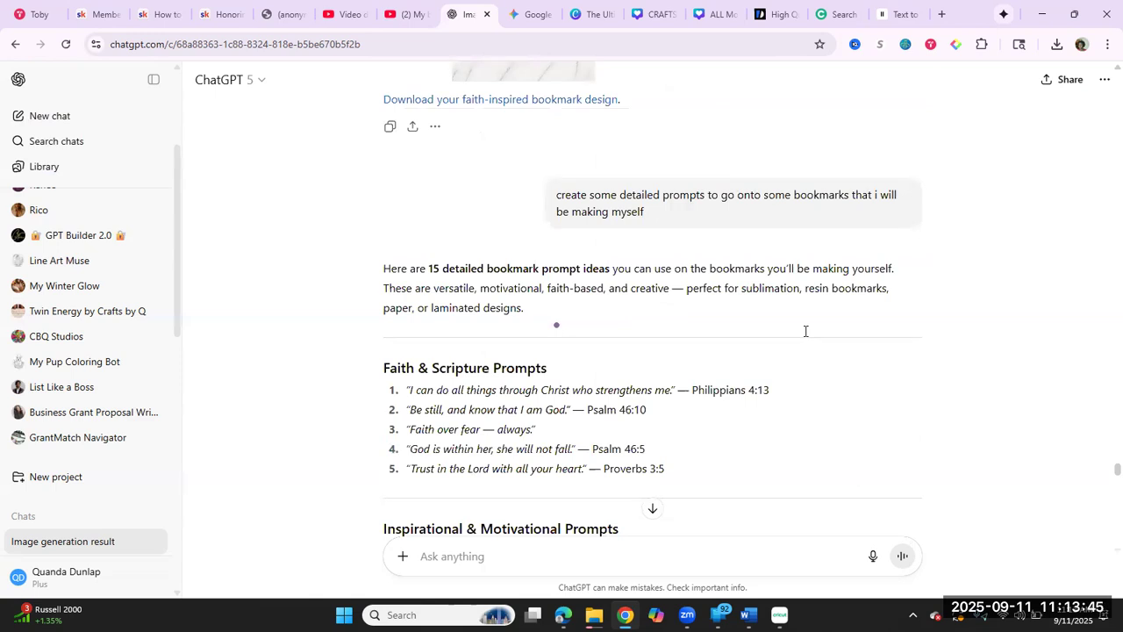
{"action": "scroll", "coordinate": [806, 331], "scroll_direction": "down", "scroll_amount": 4}
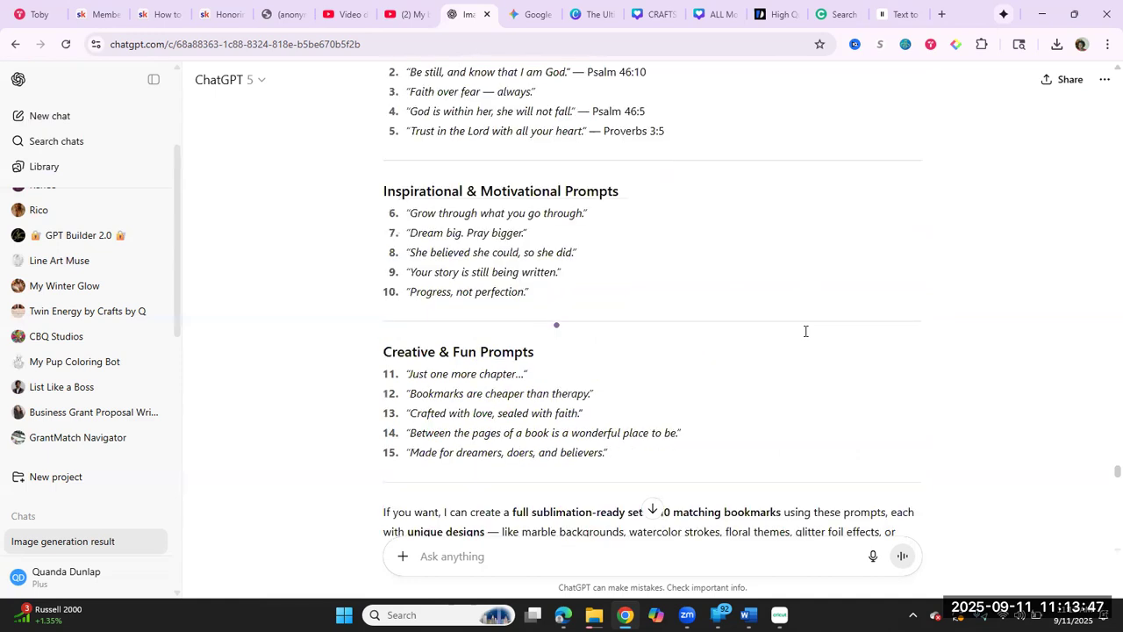
{"action": "scroll", "coordinate": [806, 330], "scroll_direction": "up", "scroll_amount": 1}
{"action": "scroll", "coordinate": [805, 331], "scroll_direction": "up", "scroll_amount": 2}
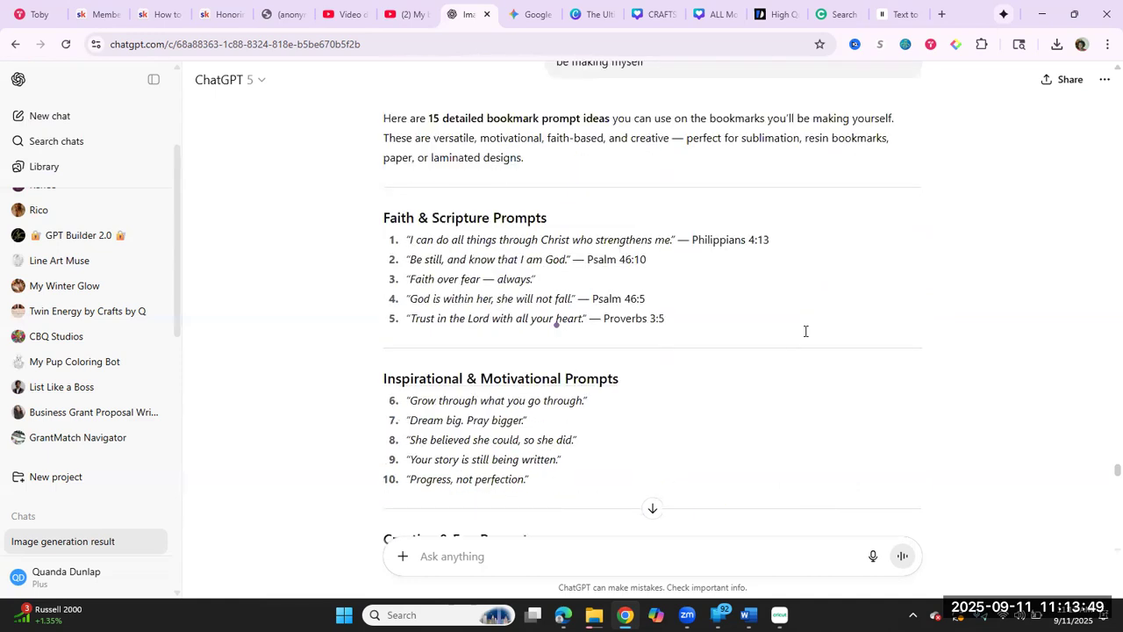
{"action": "scroll", "coordinate": [806, 331], "scroll_direction": "down", "scroll_amount": 2}
{"action": "scroll", "coordinate": [805, 331], "scroll_direction": "down", "scroll_amount": 5}
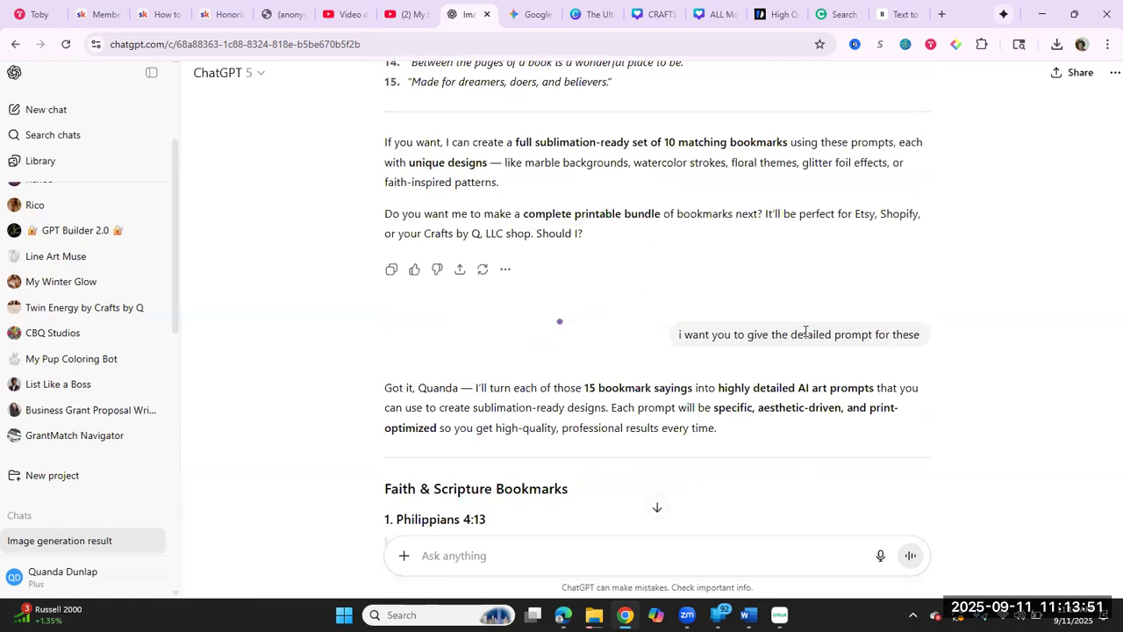
Step: Read the request for detailed prompts and the AI art prompts written for the 15 bookmark sayings
{"action": "scroll", "coordinate": [805, 331], "scroll_direction": "down", "scroll_amount": 1}
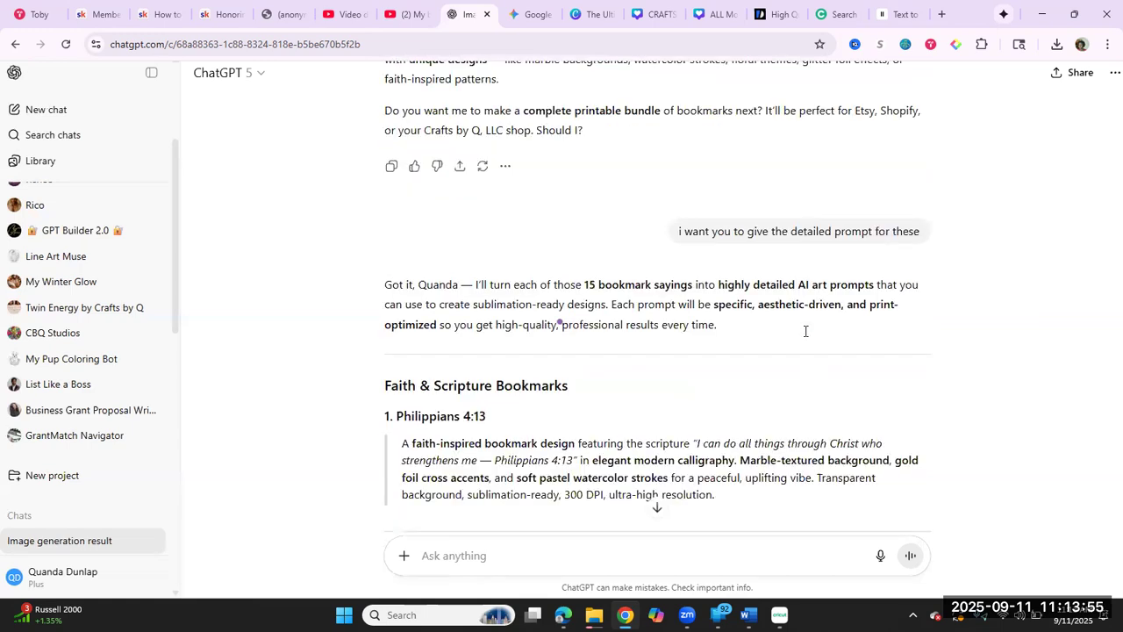
{"action": "scroll", "coordinate": [805, 331], "scroll_direction": "down", "scroll_amount": 2}
{"action": "scroll", "coordinate": [806, 330], "scroll_direction": "down", "scroll_amount": 4}
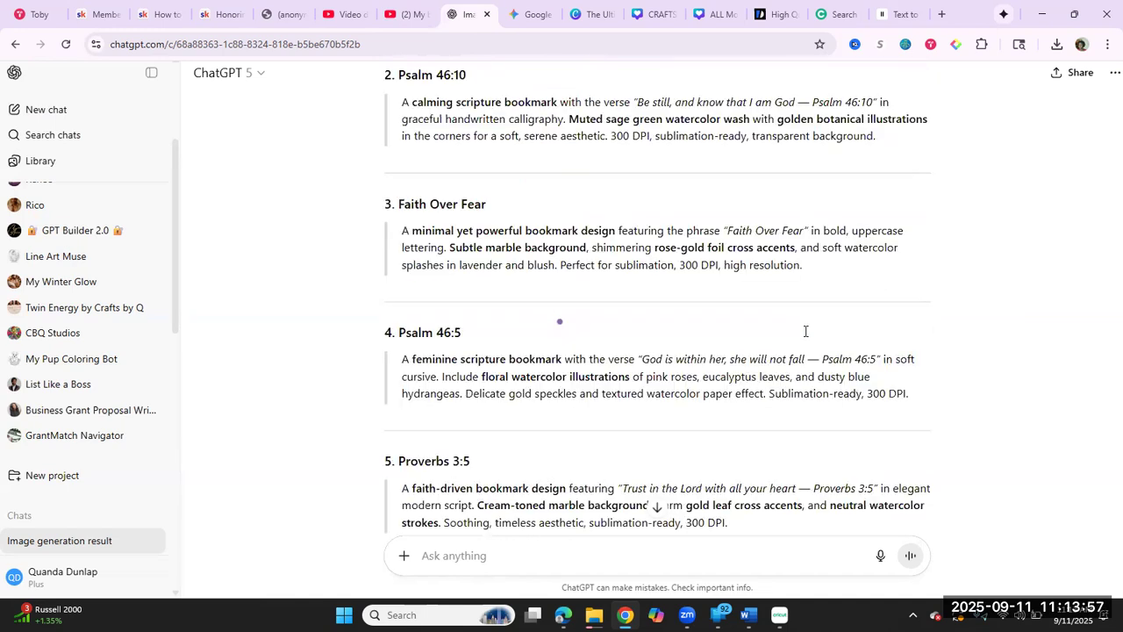
{"action": "scroll", "coordinate": [806, 331], "scroll_direction": "down", "scroll_amount": 5}
{"action": "scroll", "coordinate": [805, 331], "scroll_direction": "down", "scroll_amount": 7}
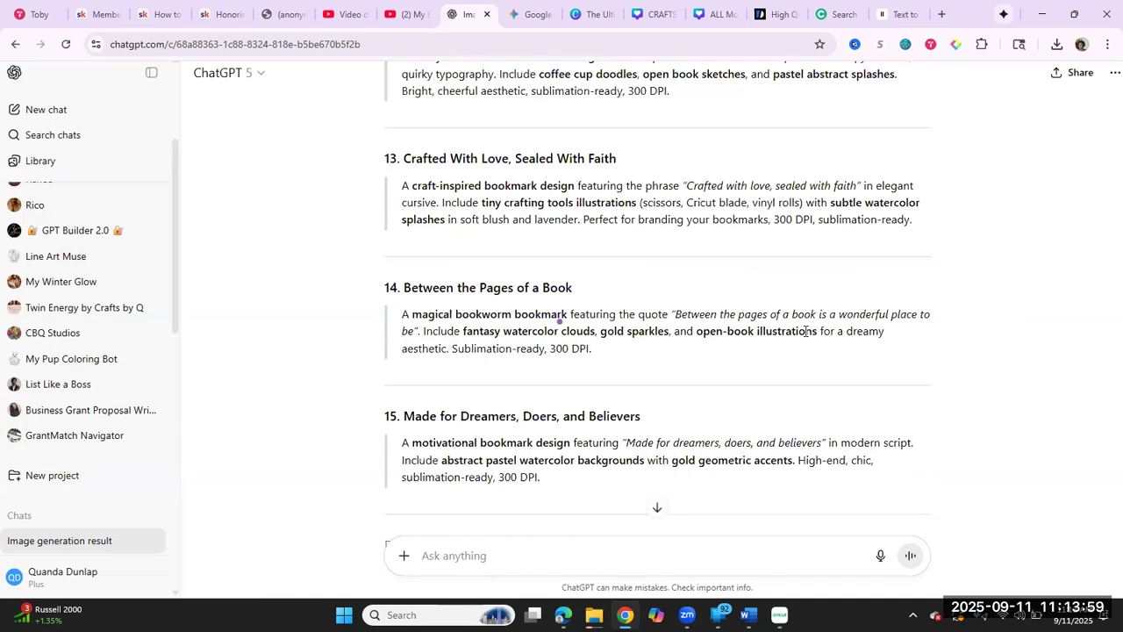
Step: Find the follow-up request "take the word bookmark out" further along in the conversation
{"action": "scroll", "coordinate": [806, 331], "scroll_direction": "down", "scroll_amount": 3}
{"action": "scroll", "coordinate": [805, 331], "scroll_direction": "down", "scroll_amount": 5}
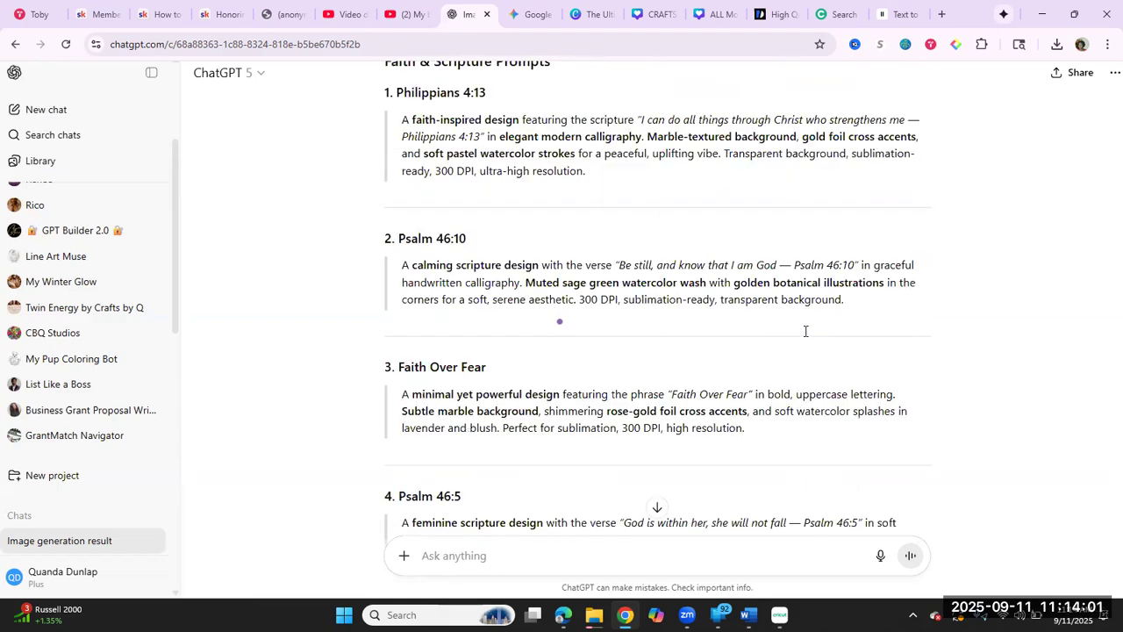
{"action": "scroll", "coordinate": [805, 330], "scroll_direction": "down", "scroll_amount": 5}
{"action": "scroll", "coordinate": [806, 330], "scroll_direction": "down", "scroll_amount": 8}
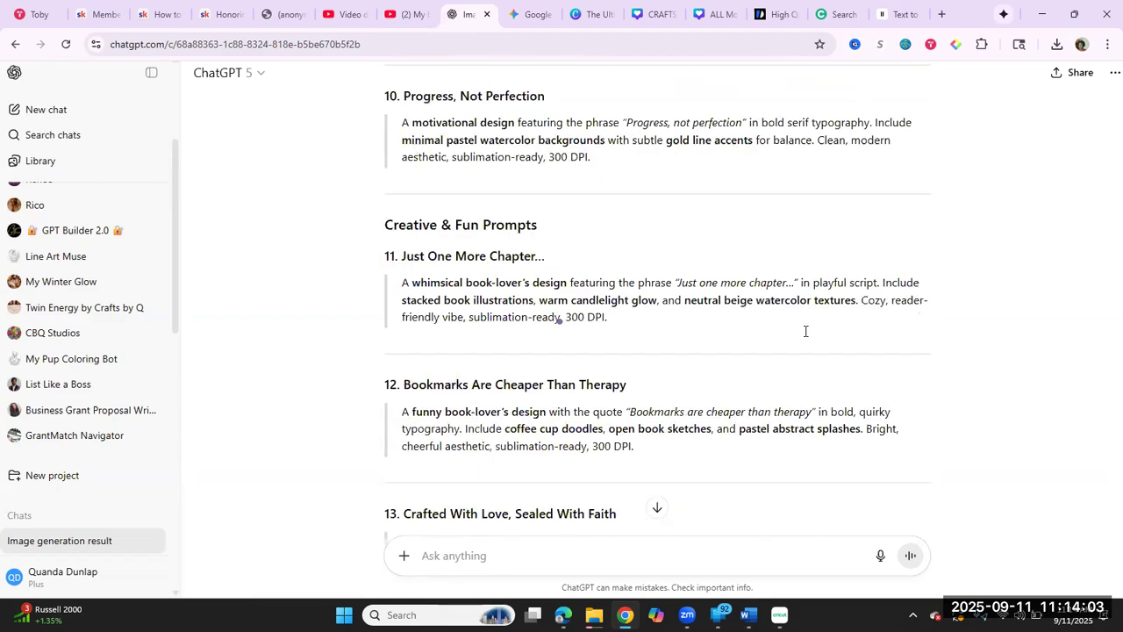
{"action": "scroll", "coordinate": [806, 331], "scroll_direction": "up", "scroll_amount": 10}
{"action": "scroll", "coordinate": [805, 331], "scroll_direction": "down", "scroll_amount": 3}
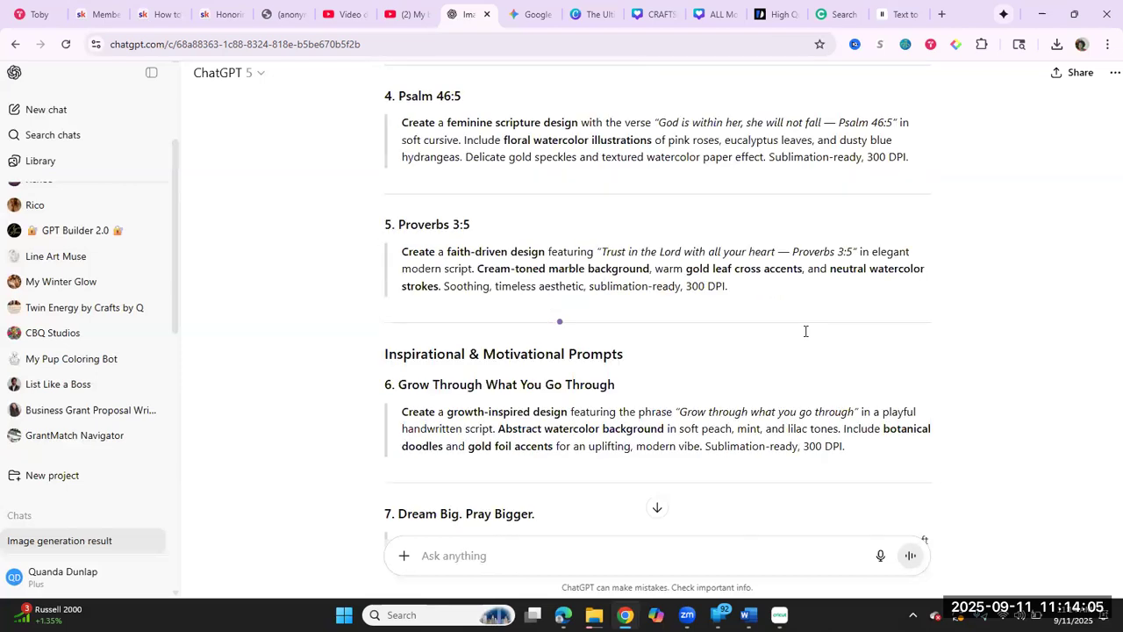
{"action": "scroll", "coordinate": [805, 331], "scroll_direction": "down", "scroll_amount": 10}
{"action": "scroll", "coordinate": [806, 331], "scroll_direction": "up", "scroll_amount": 6}
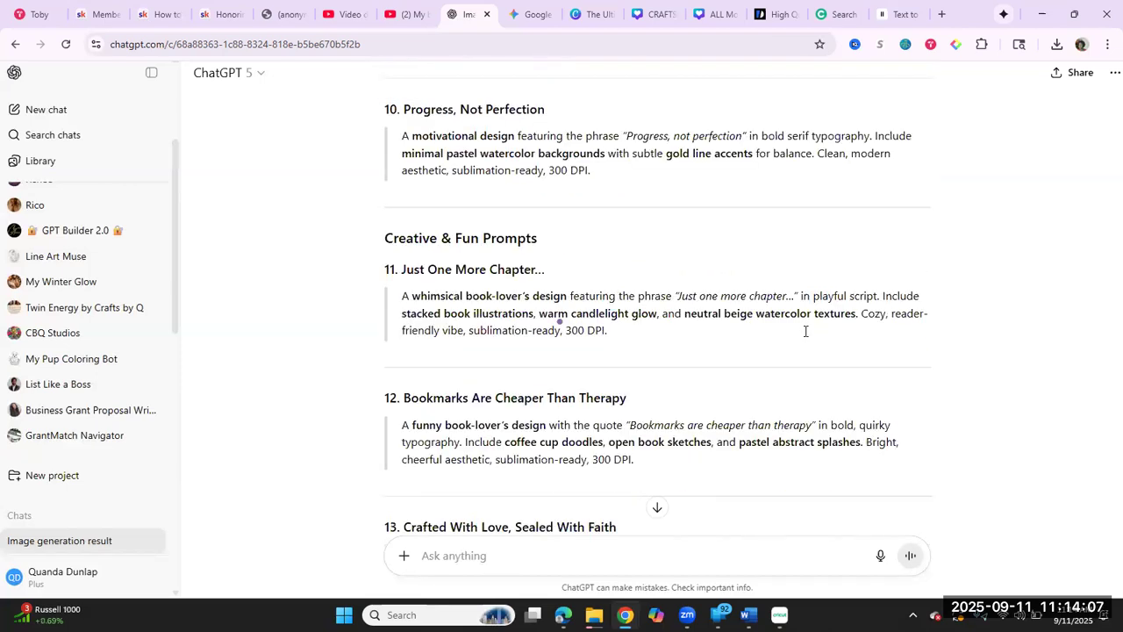
{"action": "scroll", "coordinate": [805, 331], "scroll_direction": "up", "scroll_amount": 6}
{"action": "scroll", "coordinate": [806, 331], "scroll_direction": "up", "scroll_amount": 8}
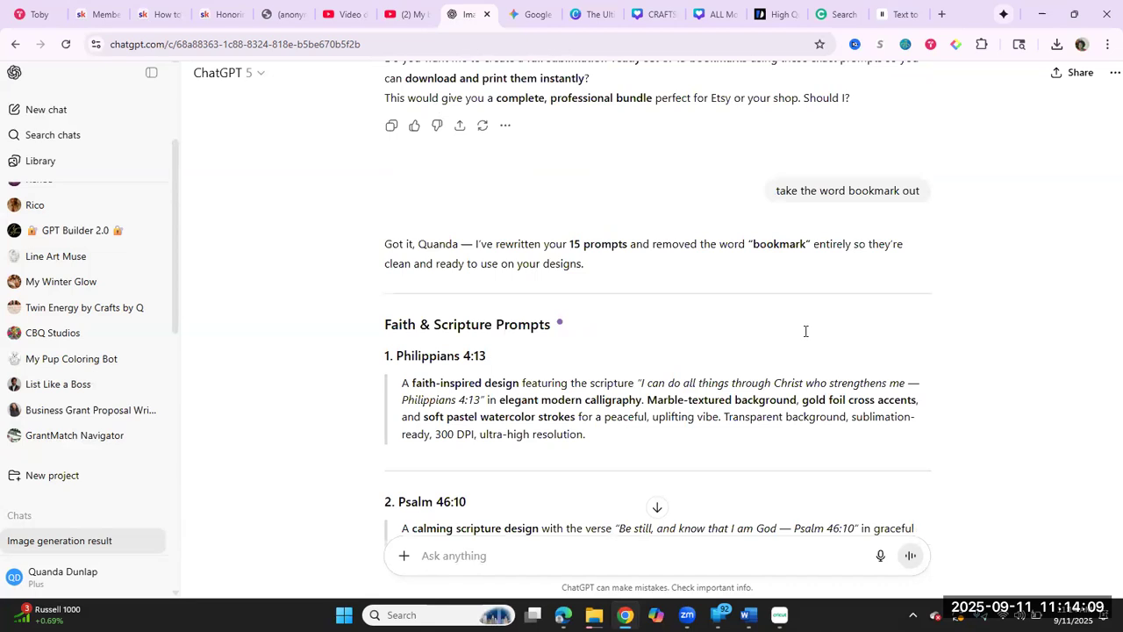
Step: Read through the rewritten prompts without the word "bookmark", from Philippians 4:13 to Made for Dreamers, Doers, and Believers
{"action": "scroll", "coordinate": [806, 331], "scroll_direction": "up", "scroll_amount": 1}
{"action": "scroll", "coordinate": [806, 331], "scroll_direction": "down", "scroll_amount": 1}
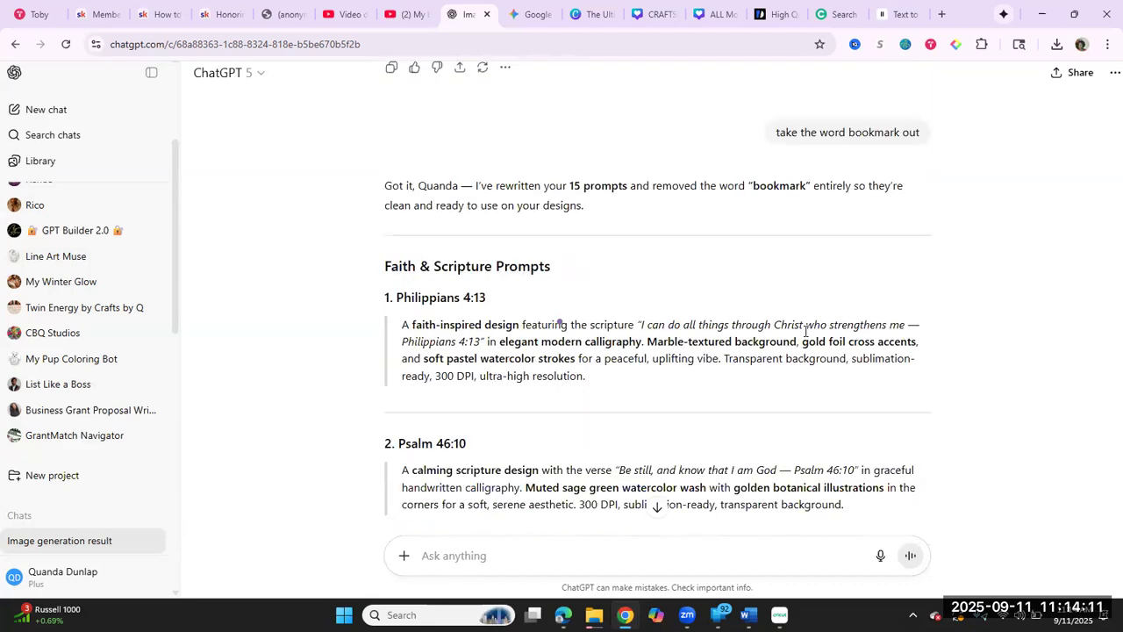
{"action": "scroll", "coordinate": [806, 331], "scroll_direction": "down", "scroll_amount": 1}
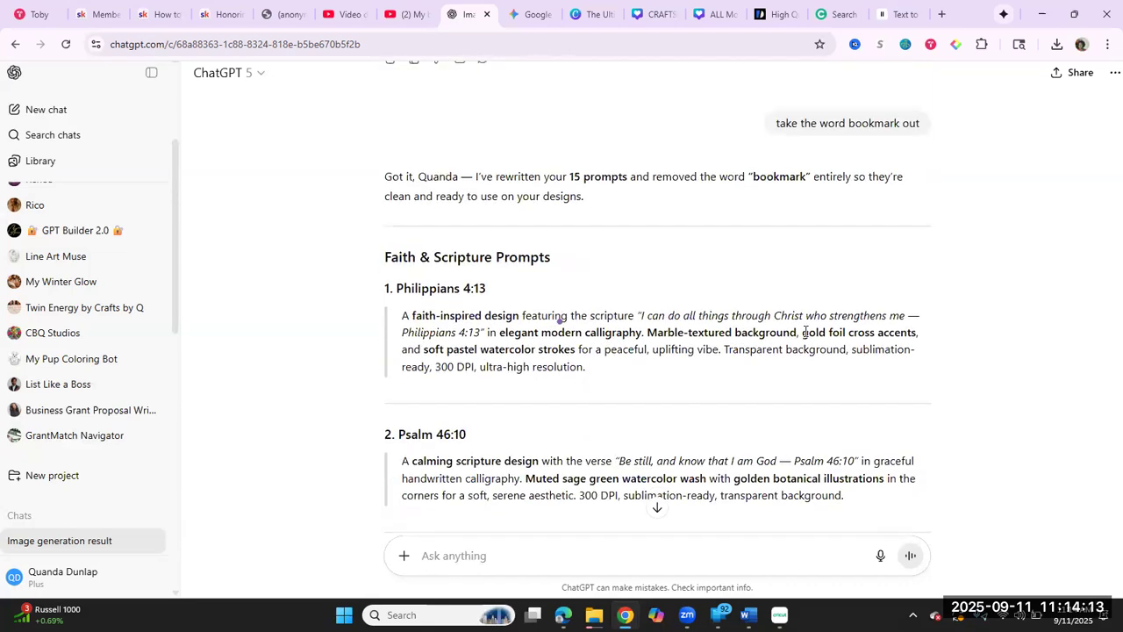
{"action": "scroll", "coordinate": [805, 331], "scroll_direction": "down", "scroll_amount": 2}
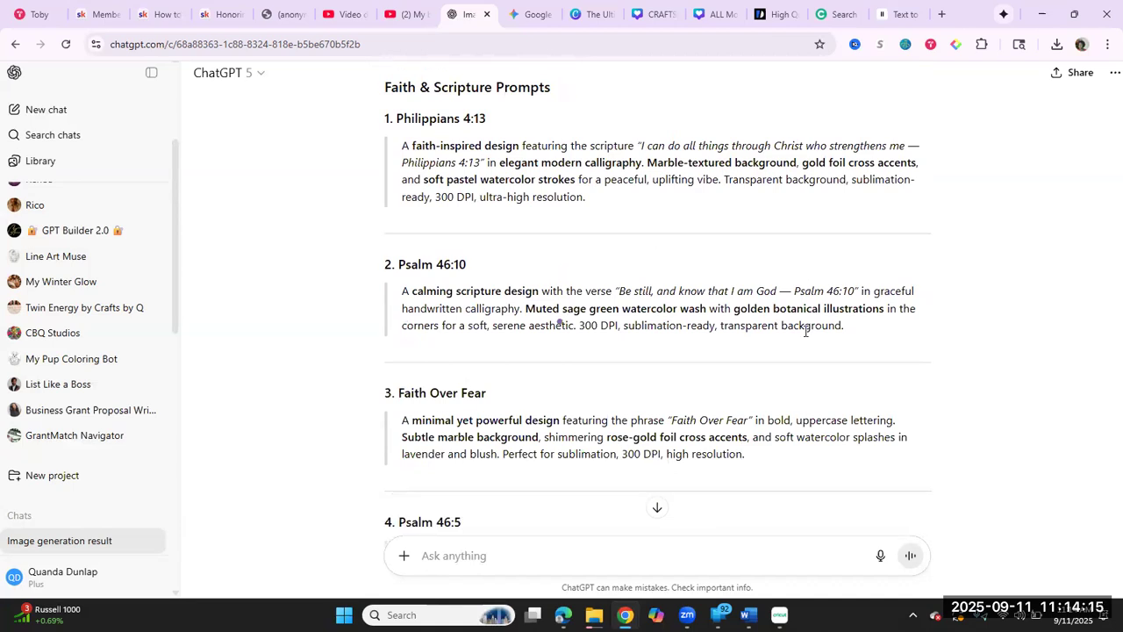
{"action": "scroll", "coordinate": [805, 331], "scroll_direction": "down", "scroll_amount": 6}
{"action": "scroll", "coordinate": [806, 330], "scroll_direction": "down", "scroll_amount": 4}
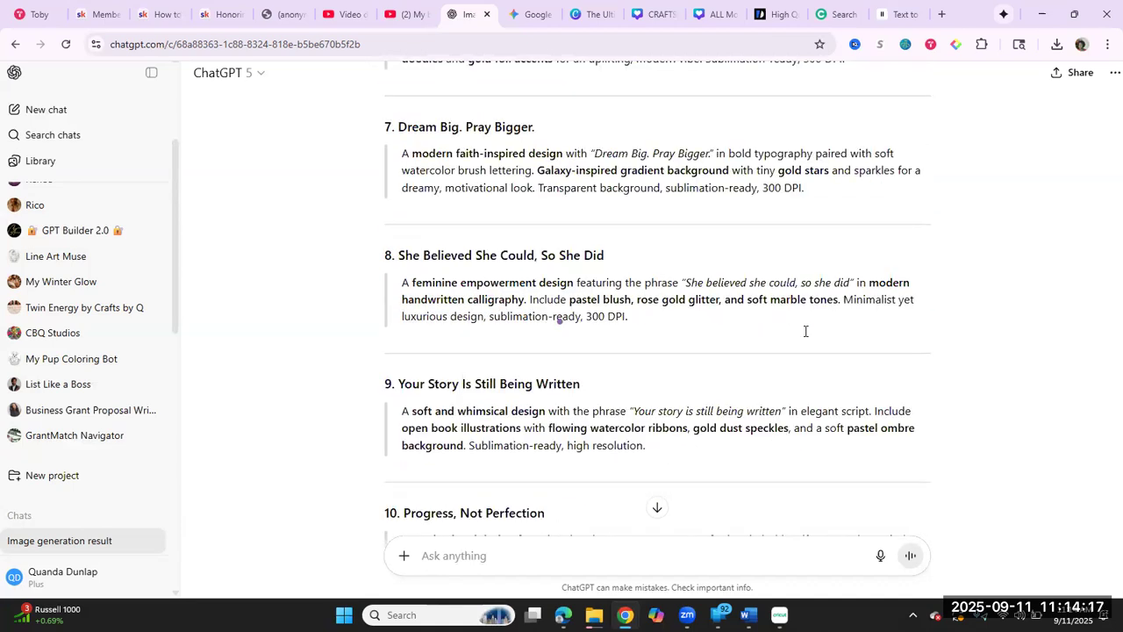
{"action": "scroll", "coordinate": [806, 331], "scroll_direction": "down", "scroll_amount": 5}
{"action": "scroll", "coordinate": [805, 330], "scroll_direction": "down", "scroll_amount": 5}
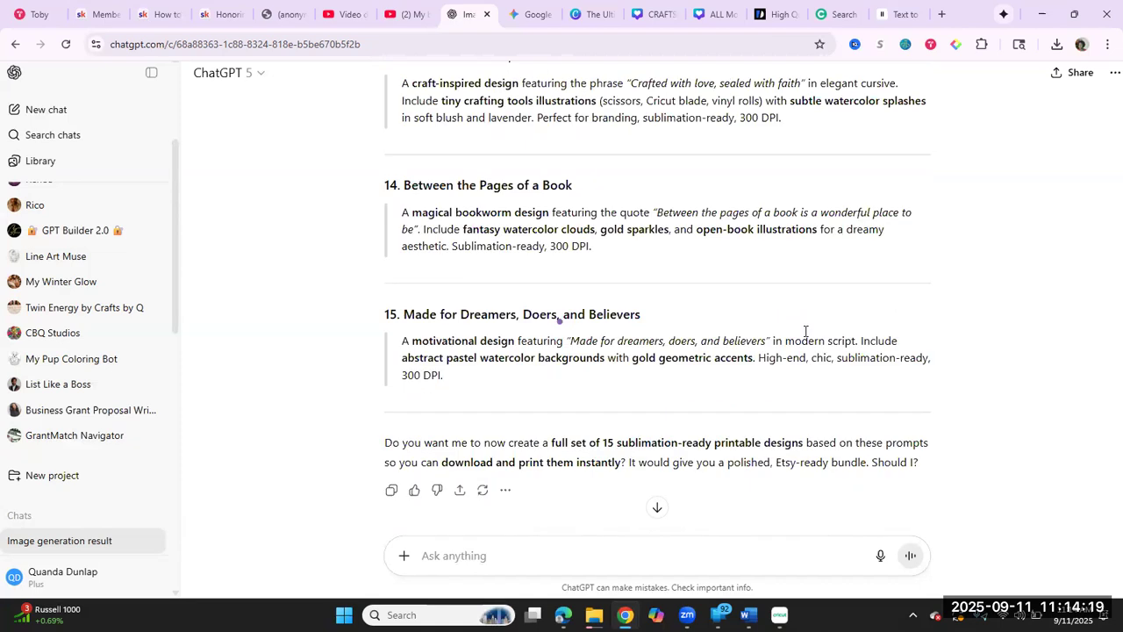
Step: Review the request "add the word create in front of each of the prompts" and the revised prompts that follow it
{"action": "scroll", "coordinate": [806, 331], "scroll_direction": "down", "scroll_amount": 2}
{"action": "scroll", "coordinate": [806, 331], "scroll_direction": "down", "scroll_amount": 1}
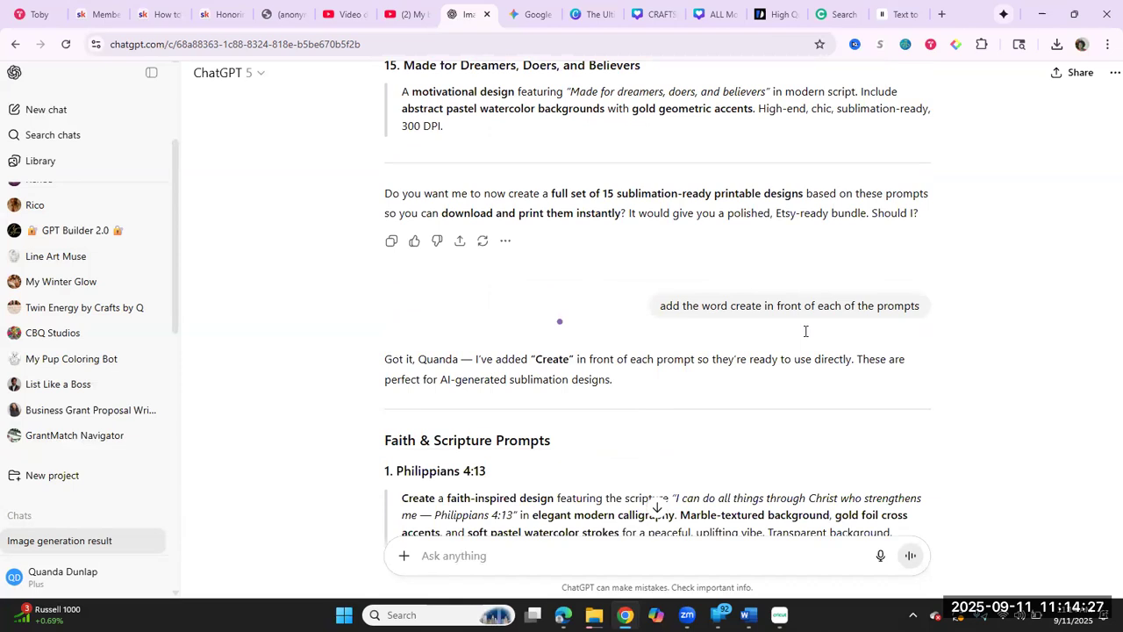
{"action": "scroll", "coordinate": [805, 331], "scroll_direction": "down", "scroll_amount": 2}
{"action": "scroll", "coordinate": [806, 331], "scroll_direction": "down", "scroll_amount": 2}
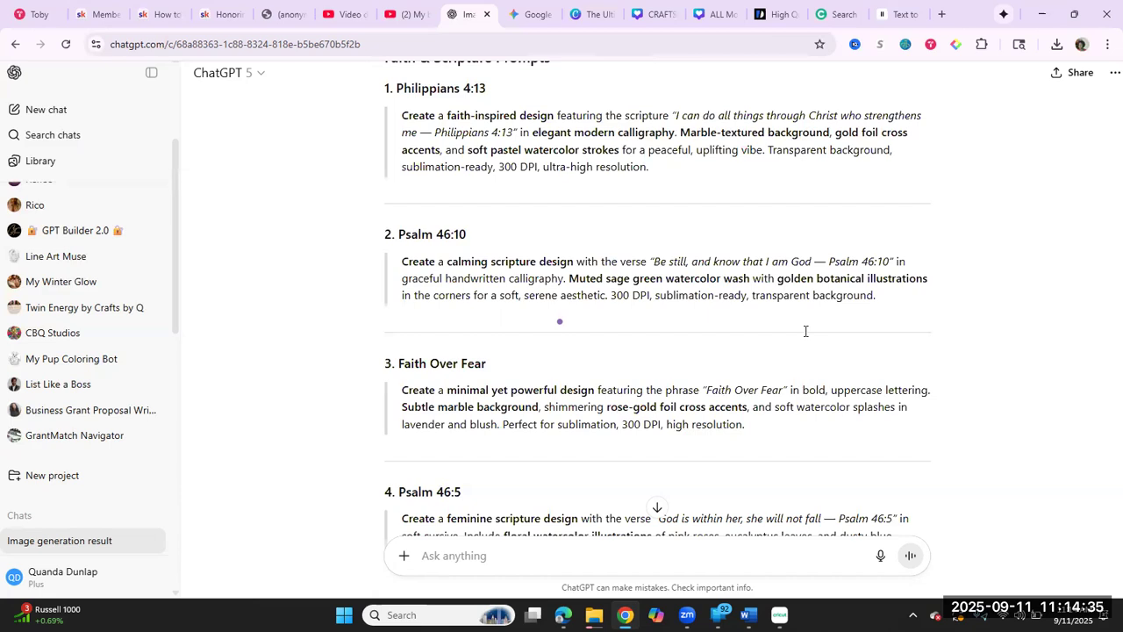
{"action": "scroll", "coordinate": [805, 330], "scroll_direction": "down", "scroll_amount": 4}
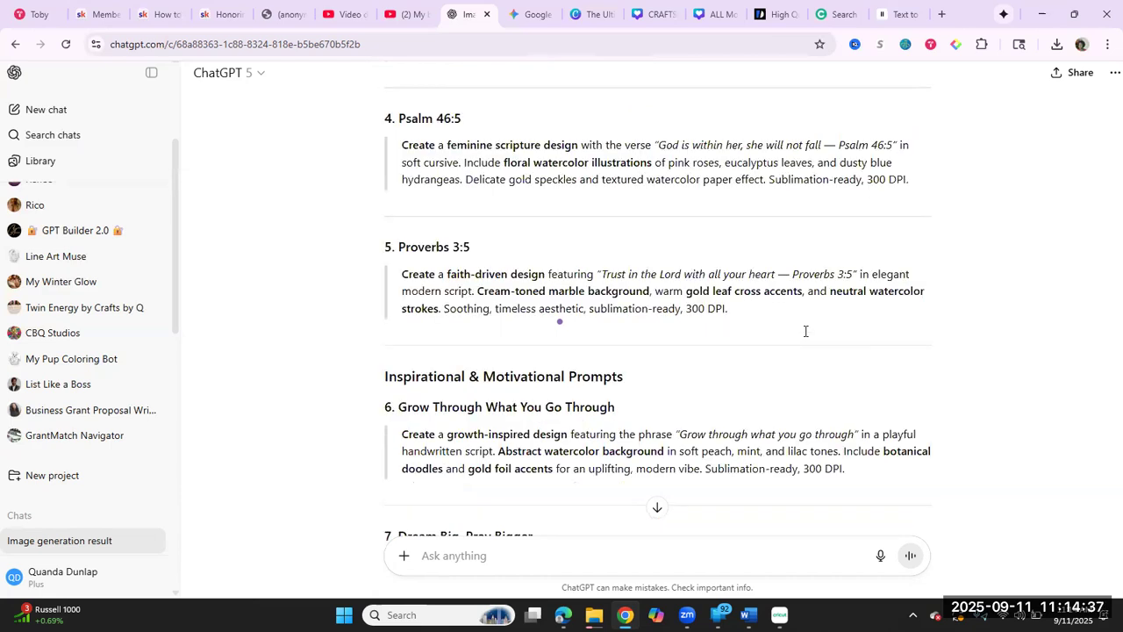
{"action": "scroll", "coordinate": [805, 331], "scroll_direction": "down", "scroll_amount": 6}
{"action": "scroll", "coordinate": [805, 331], "scroll_direction": "down", "scroll_amount": 6}
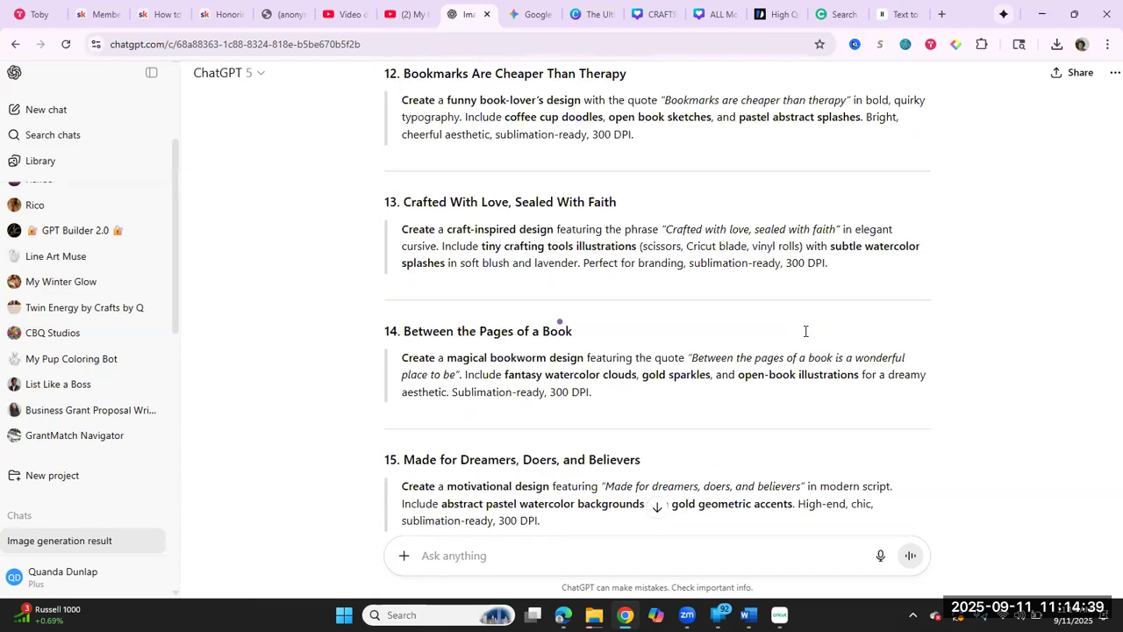
{"action": "scroll", "coordinate": [806, 331], "scroll_direction": "down", "scroll_amount": 3}
Step: Examine the request "make sure to say transparent background" and compare its updated prompts with the previous version
{"action": "scroll", "coordinate": [806, 331], "scroll_direction": "down", "scroll_amount": 3}
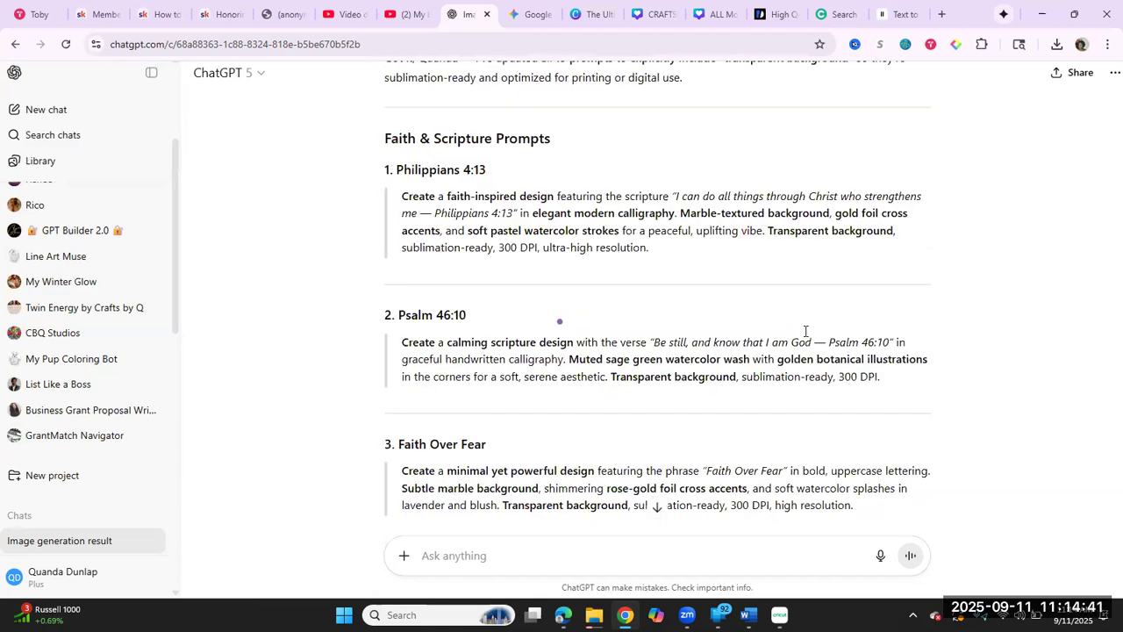
{"action": "scroll", "coordinate": [805, 331], "scroll_direction": "up", "scroll_amount": 2}
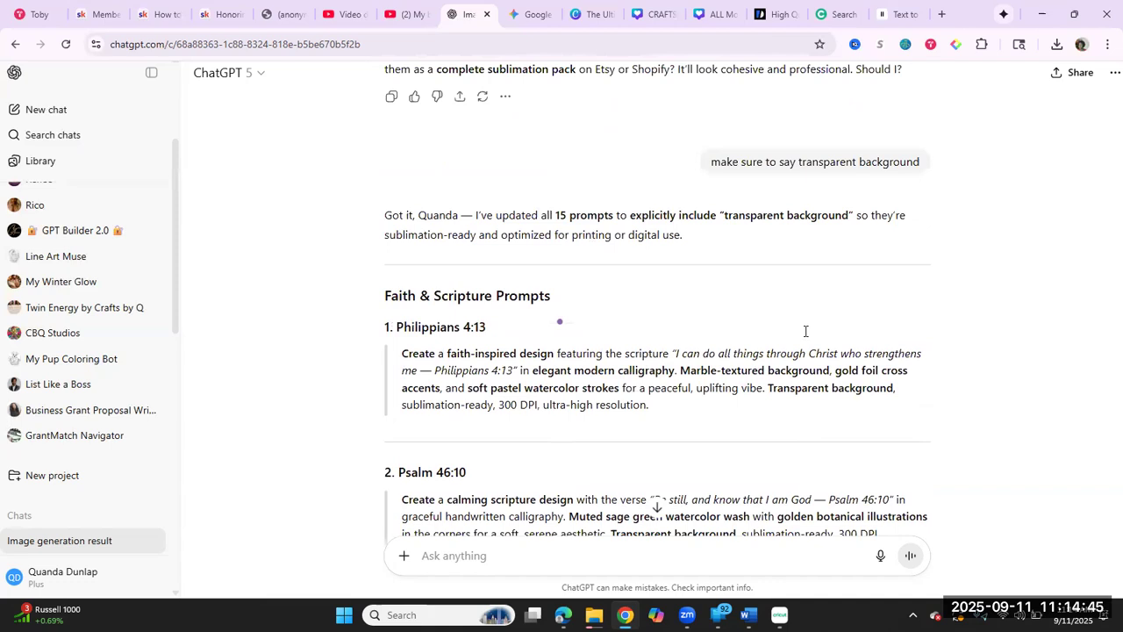
{"action": "scroll", "coordinate": [805, 331], "scroll_direction": "down", "scroll_amount": 15}
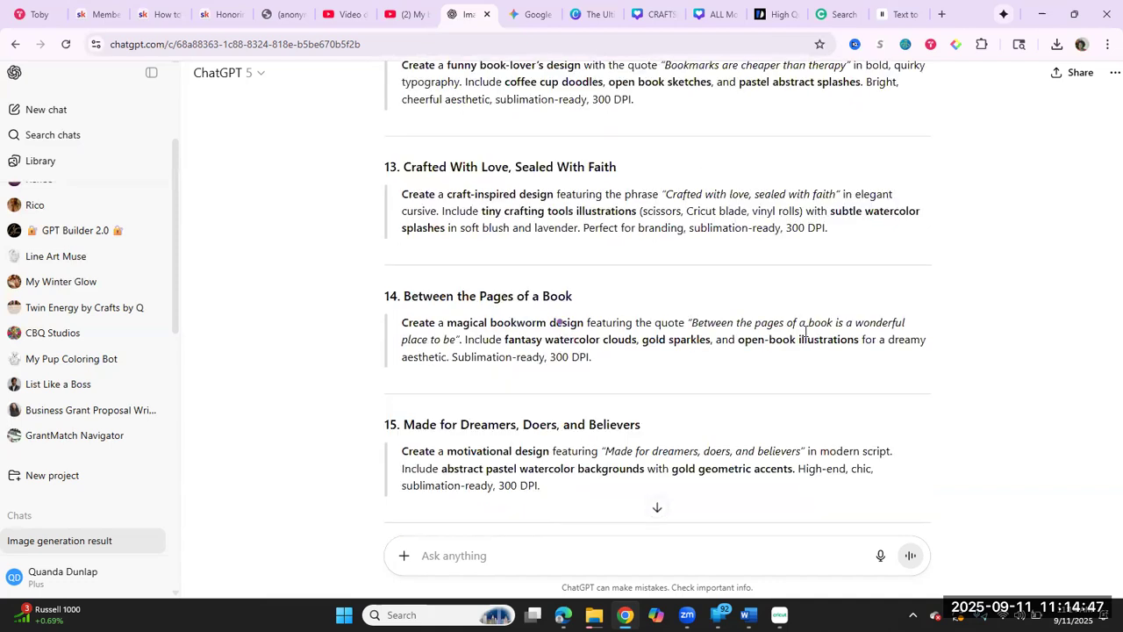
{"action": "scroll", "coordinate": [805, 331], "scroll_direction": "down", "scroll_amount": 1}
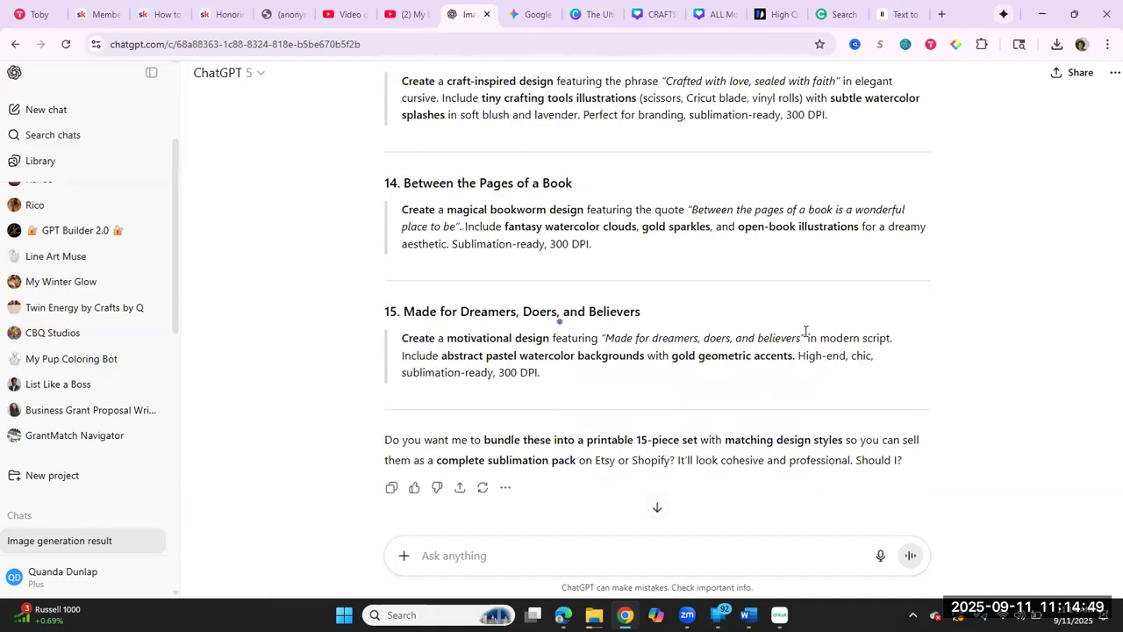
{"action": "scroll", "coordinate": [806, 331], "scroll_direction": "up", "scroll_amount": 1}
{"action": "scroll", "coordinate": [806, 331], "scroll_direction": "up", "scroll_amount": 2}
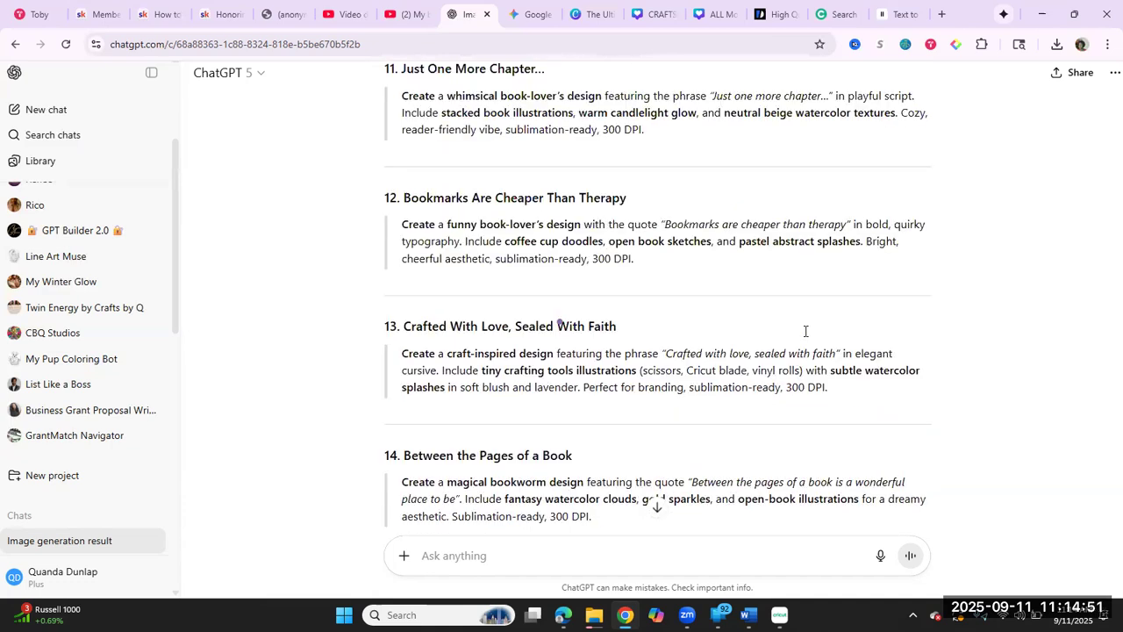
{"action": "scroll", "coordinate": [805, 330], "scroll_direction": "down", "scroll_amount": 3}
{"action": "scroll", "coordinate": [806, 331], "scroll_direction": "up", "scroll_amount": 15}
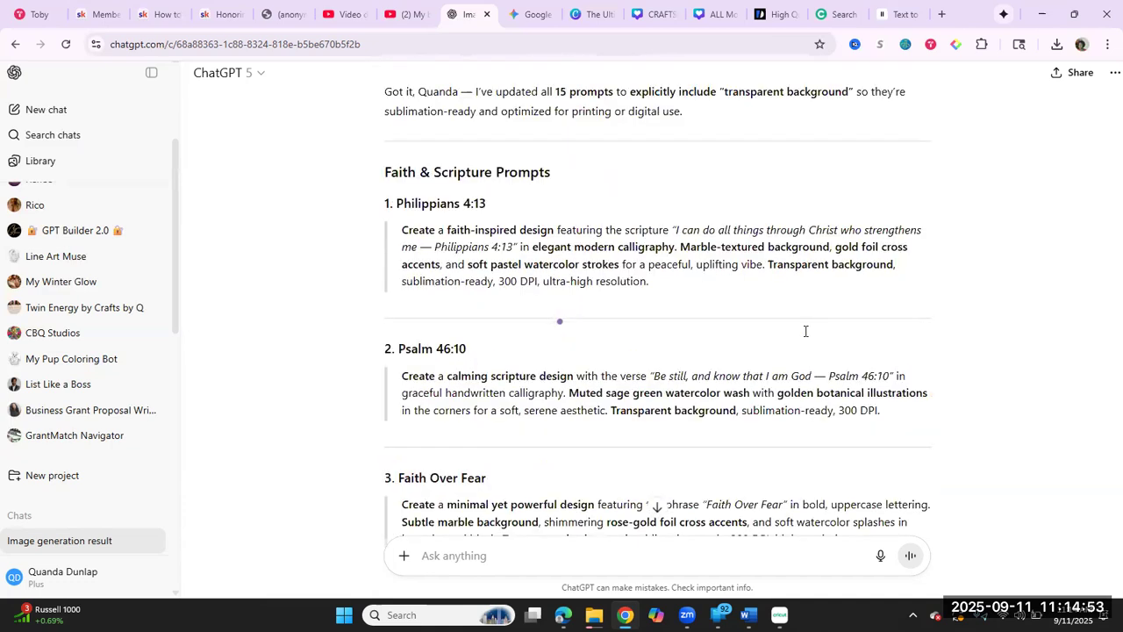
{"action": "scroll", "coordinate": [805, 331], "scroll_direction": "down", "scroll_amount": 5}
{"action": "scroll", "coordinate": [806, 331], "scroll_direction": "down", "scroll_amount": 4}
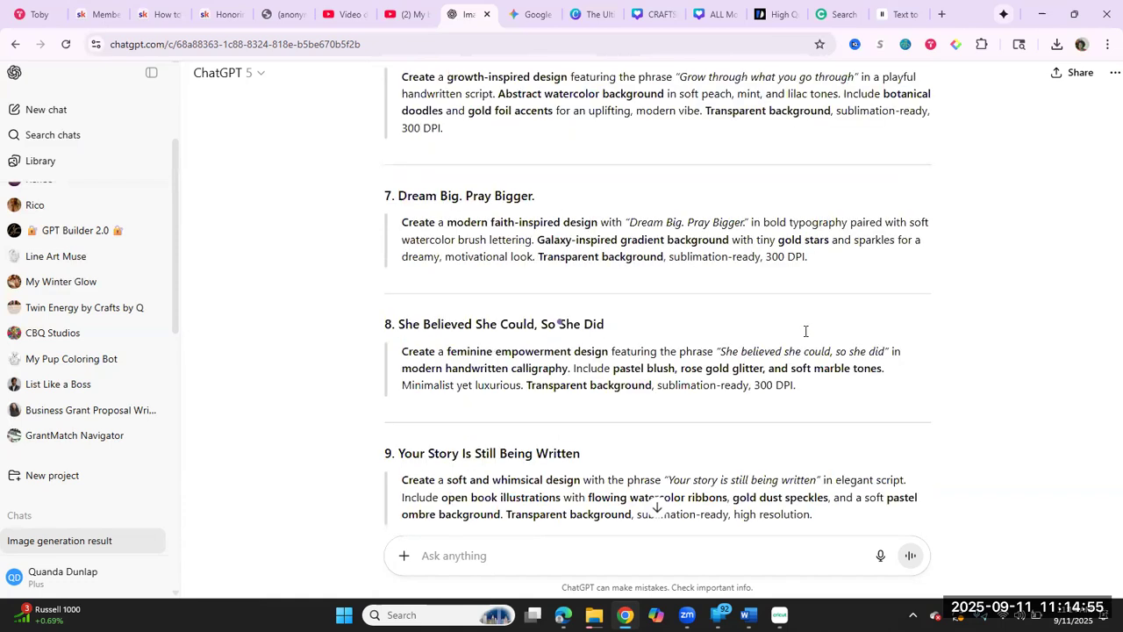
{"action": "scroll", "coordinate": [806, 331], "scroll_direction": "down", "scroll_amount": 4}
Step: Compare prompt 15, Made for Dreamers, Doers, and Believers, with the copy submitted as its own image request, and recheck the neighbouring prompts
{"action": "scroll", "coordinate": [805, 330], "scroll_direction": "down", "scroll_amount": 8}
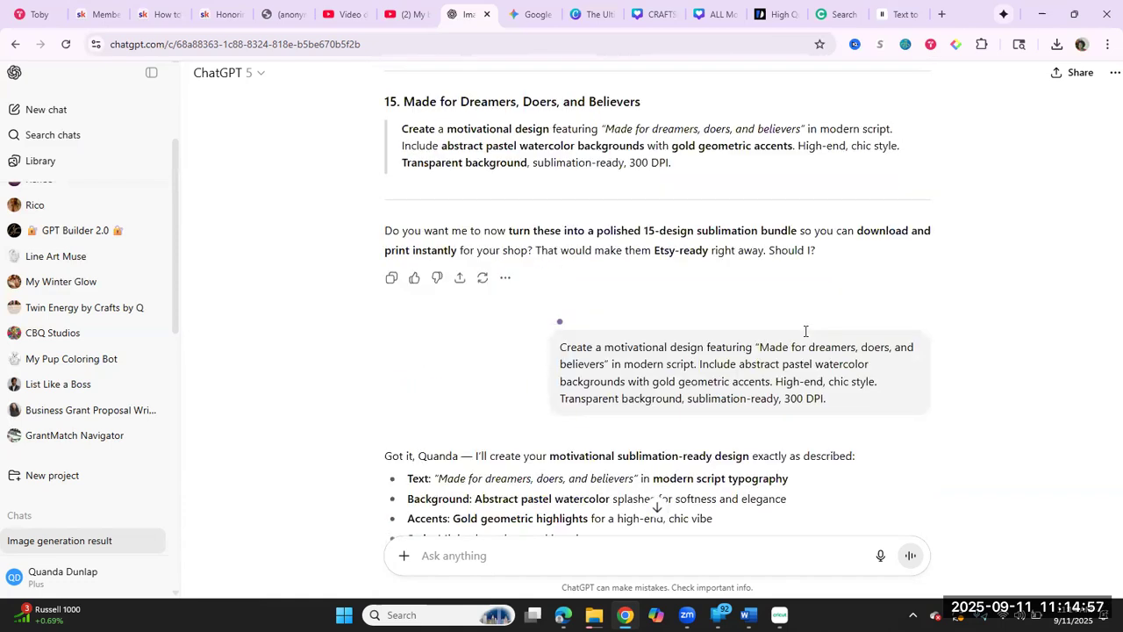
{"action": "scroll", "coordinate": [806, 331], "scroll_direction": "down", "scroll_amount": 2}
{"action": "scroll", "coordinate": [805, 331], "scroll_direction": "up", "scroll_amount": 2}
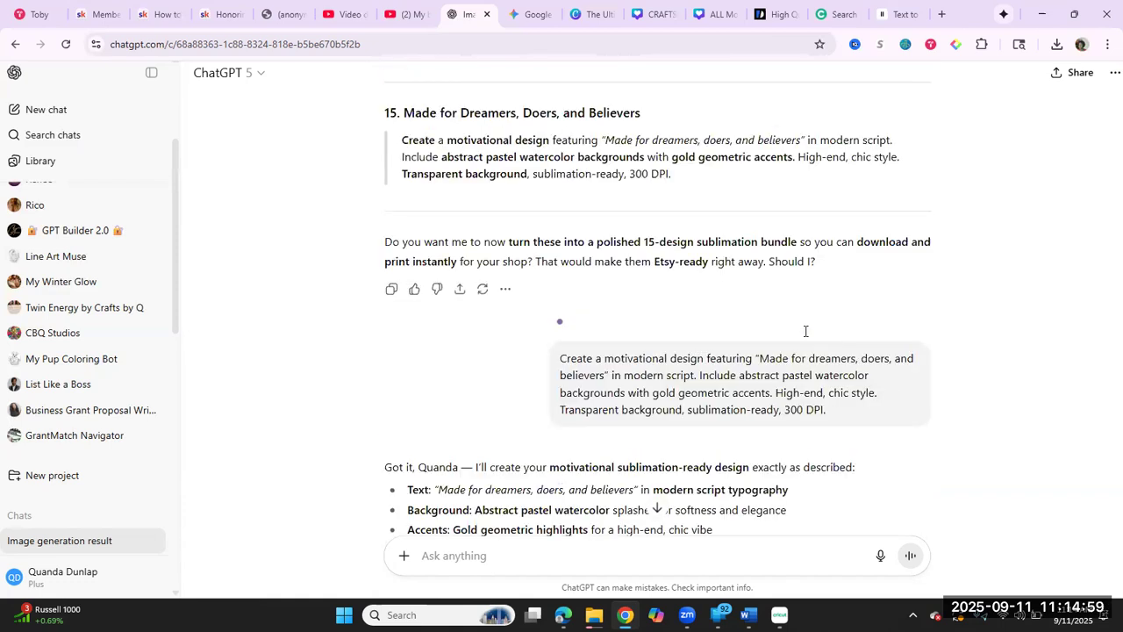
{"action": "scroll", "coordinate": [805, 330], "scroll_direction": "up", "scroll_amount": 3}
{"action": "scroll", "coordinate": [806, 331], "scroll_direction": "up", "scroll_amount": 2}
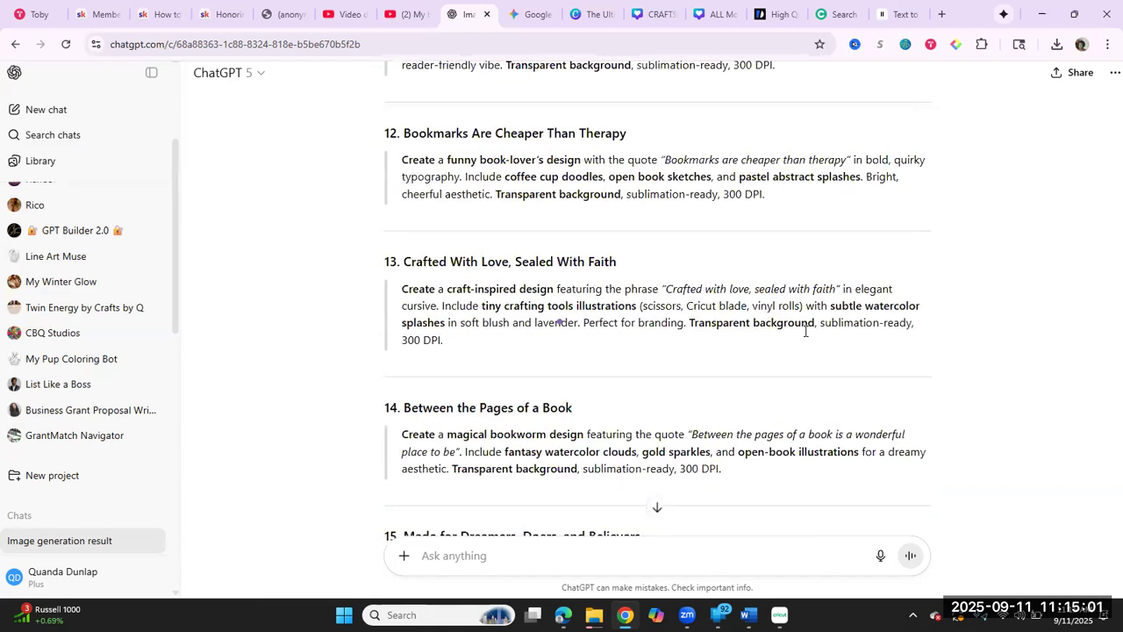
{"action": "scroll", "coordinate": [805, 331], "scroll_direction": "down", "scroll_amount": 6}
{"action": "scroll", "coordinate": [805, 331], "scroll_direction": "down", "scroll_amount": 1}
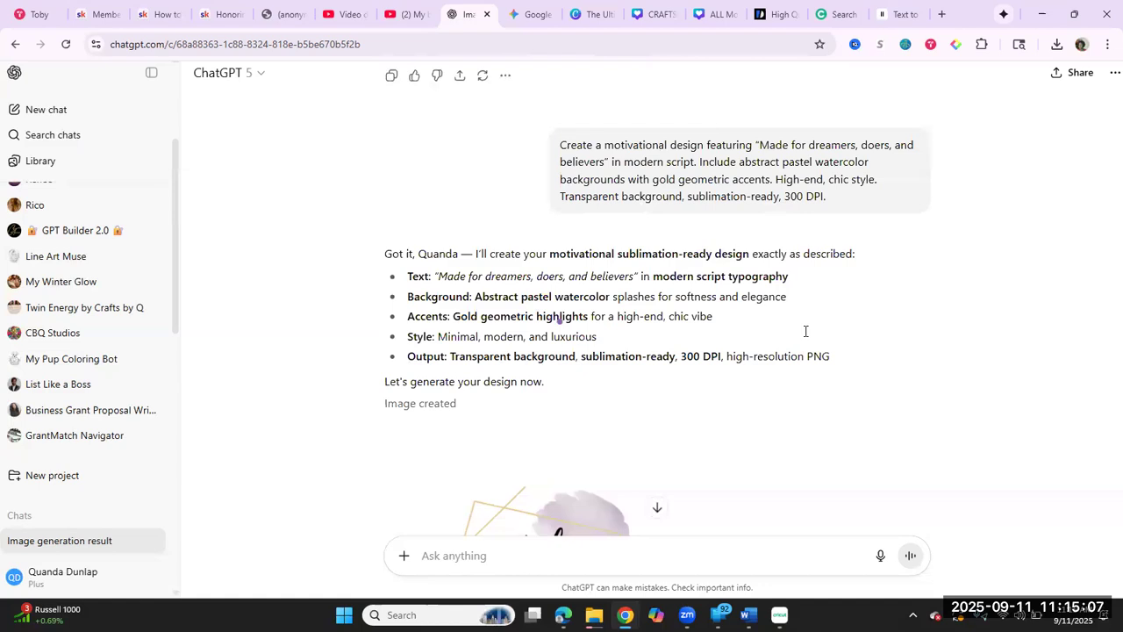
{"action": "scroll", "coordinate": [806, 331], "scroll_direction": "down", "scroll_amount": 1}
{"action": "scroll", "coordinate": [805, 331], "scroll_direction": "up", "scroll_amount": 1}
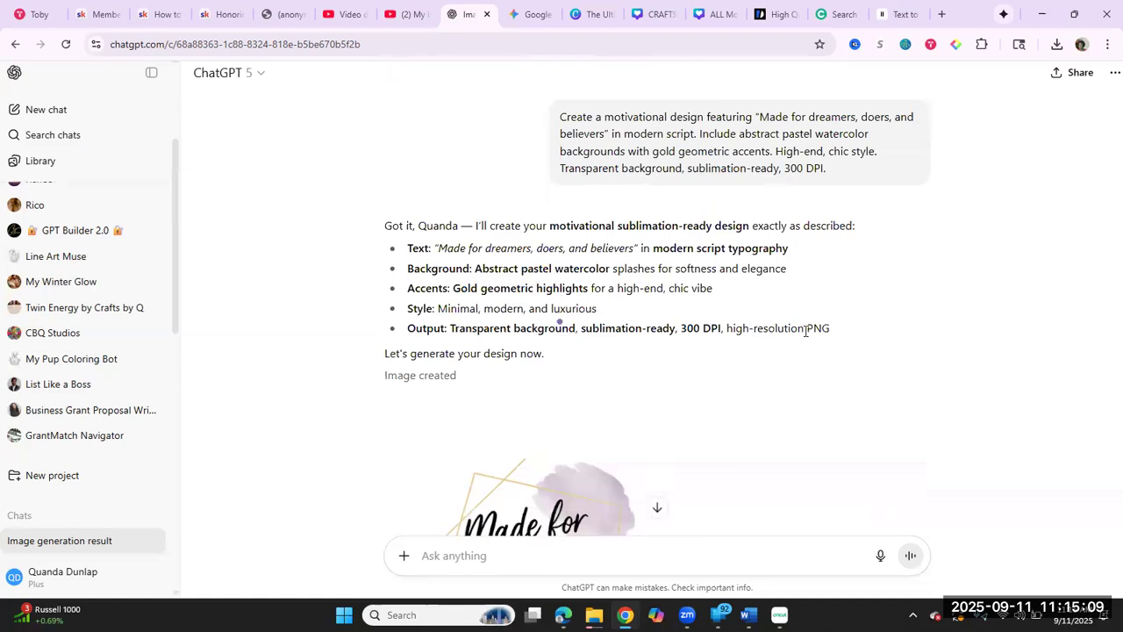
{"action": "scroll", "coordinate": [805, 331], "scroll_direction": "up", "scroll_amount": 4}
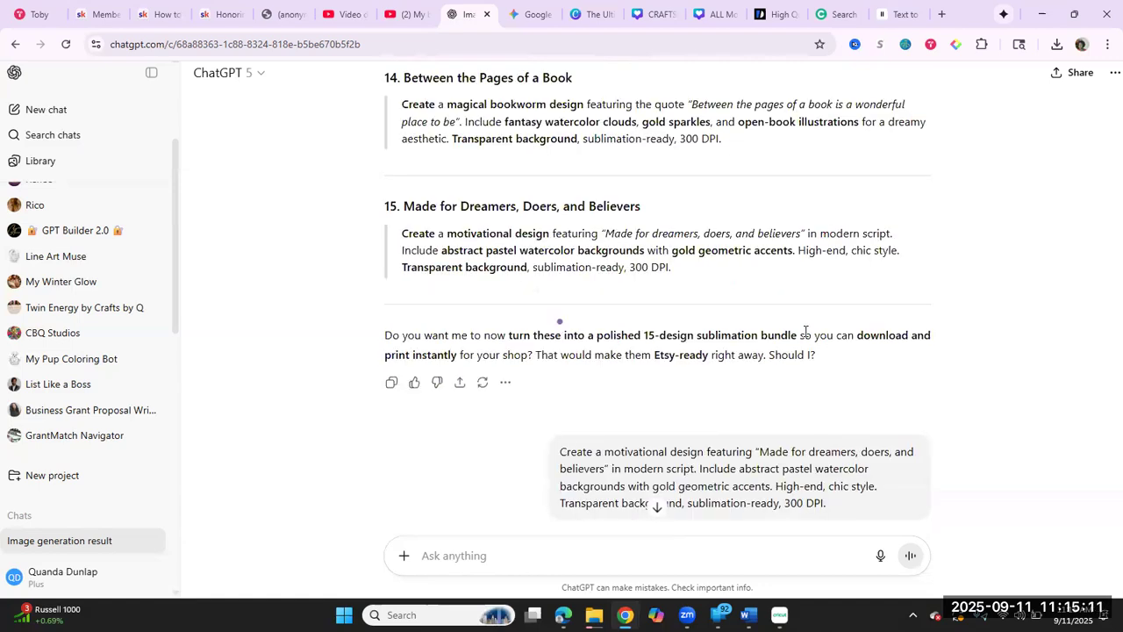
{"action": "scroll", "coordinate": [806, 331], "scroll_direction": "down", "scroll_amount": 1}
{"action": "scroll", "coordinate": [806, 331], "scroll_direction": "down", "scroll_amount": 1}
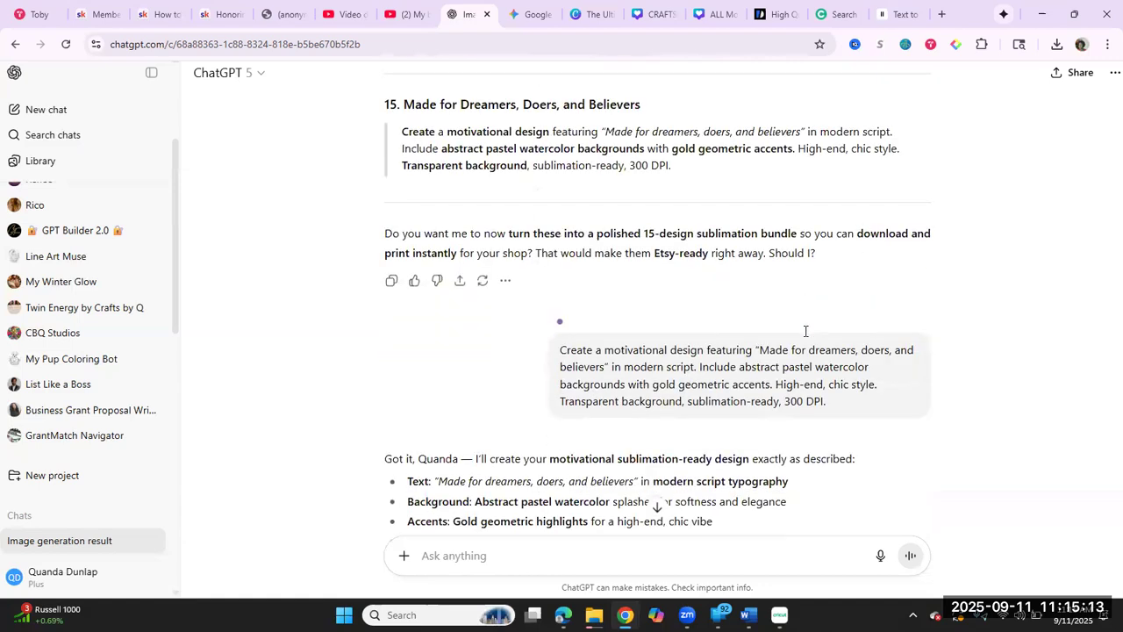
{"action": "scroll", "coordinate": [806, 331], "scroll_direction": "up", "scroll_amount": 1}
{"action": "scroll", "coordinate": [805, 331], "scroll_direction": "up", "scroll_amount": 4}
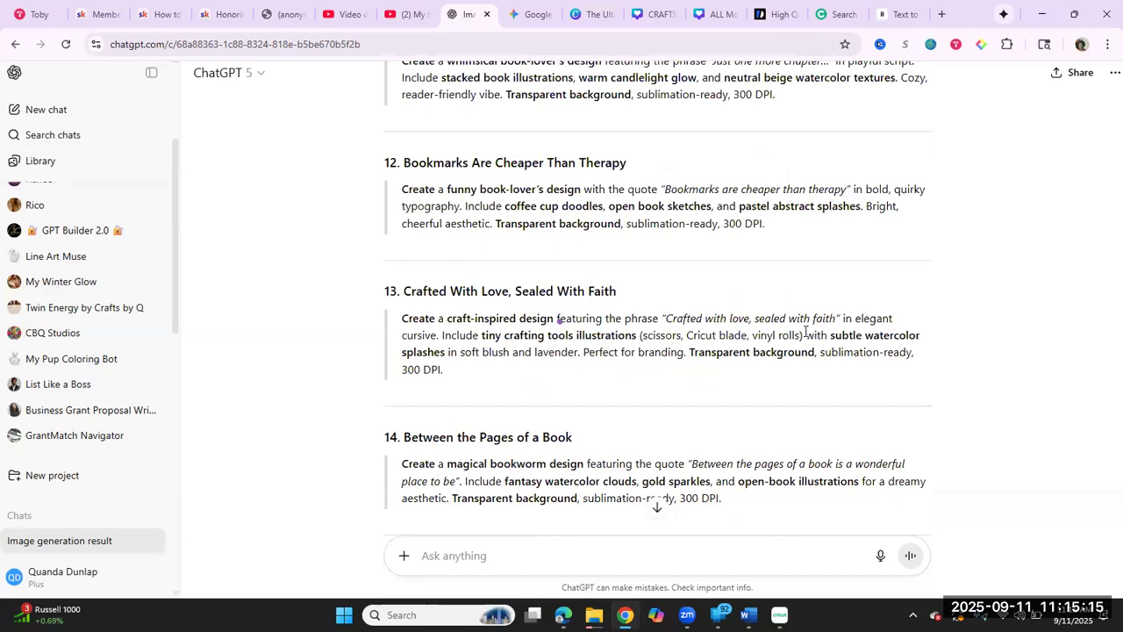
Step: View the generated "Made for dreamers, doers, and believers" image and check its transparent background
{"action": "scroll", "coordinate": [806, 331], "scroll_direction": "down", "scroll_amount": 2}
{"action": "scroll", "coordinate": [806, 331], "scroll_direction": "down", "scroll_amount": 6}
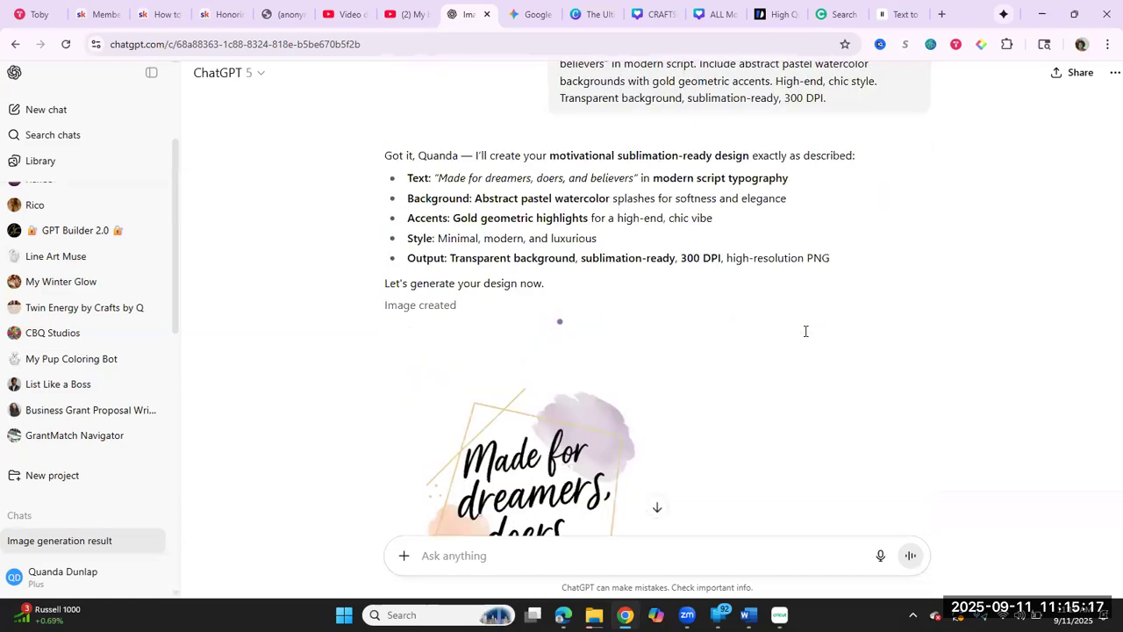
{"action": "scroll", "coordinate": [806, 331], "scroll_direction": "down", "scroll_amount": 4}
{"action": "scroll", "coordinate": [806, 331], "scroll_direction": "down", "scroll_amount": 1}
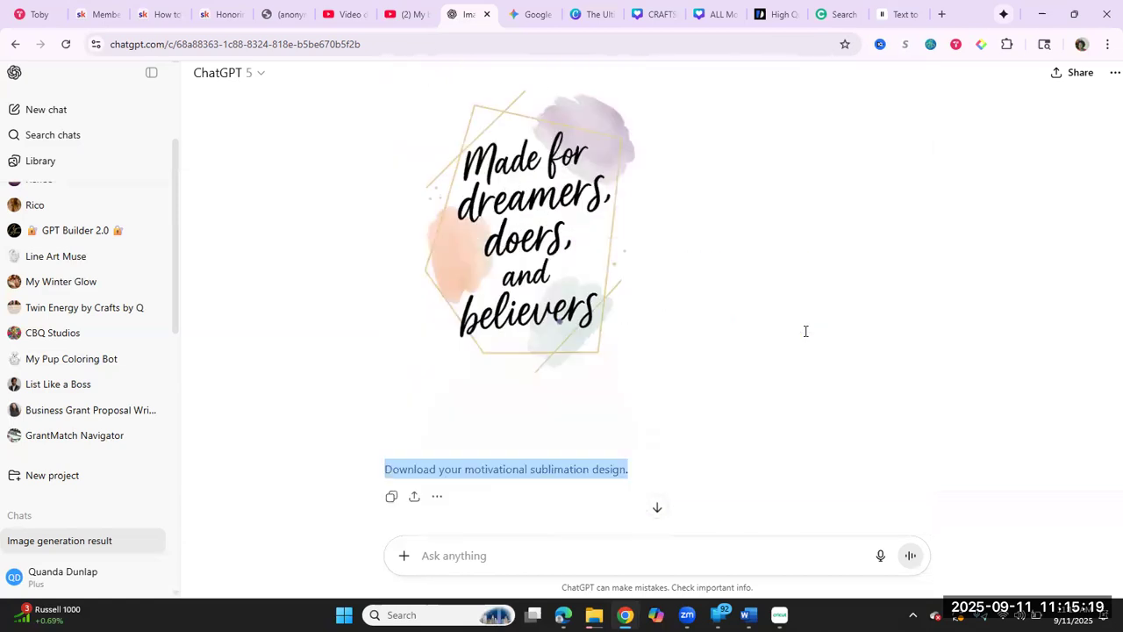
{"action": "scroll", "coordinate": [718, 288], "scroll_direction": "down", "scroll_amount": 1}
{"action": "mouse_move", "coordinate": [614, 303]}
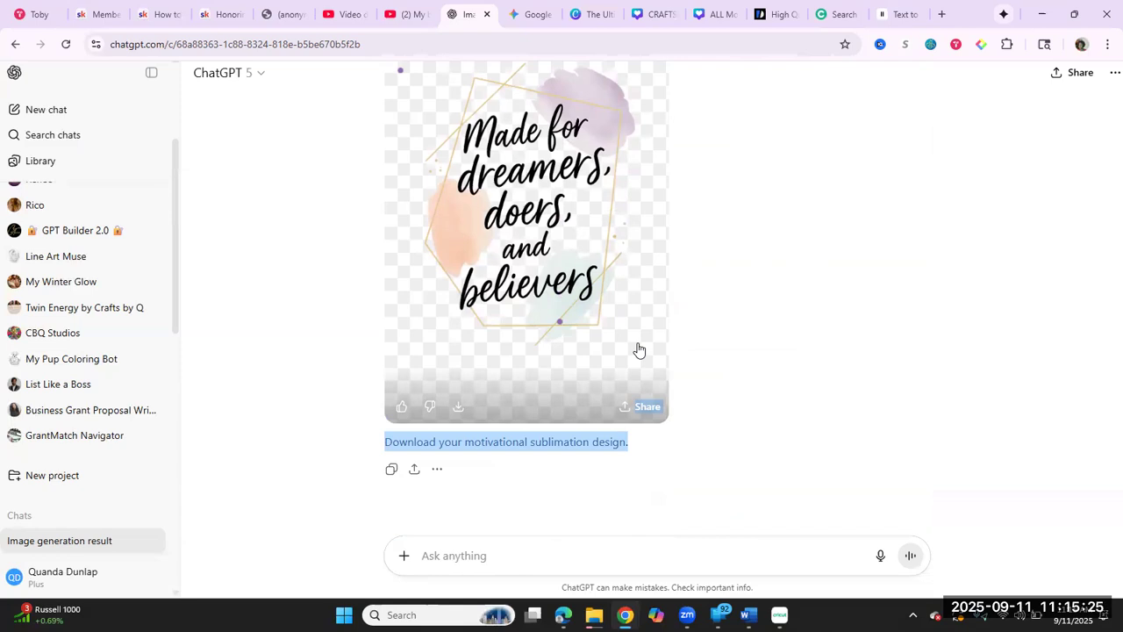
Step: Look back from the generated "Made for dreamers, doers, and believers" image through prompts 10 to 15 for another design to generate
{"action": "scroll", "coordinate": [639, 350], "scroll_direction": "down", "scroll_amount": 1}
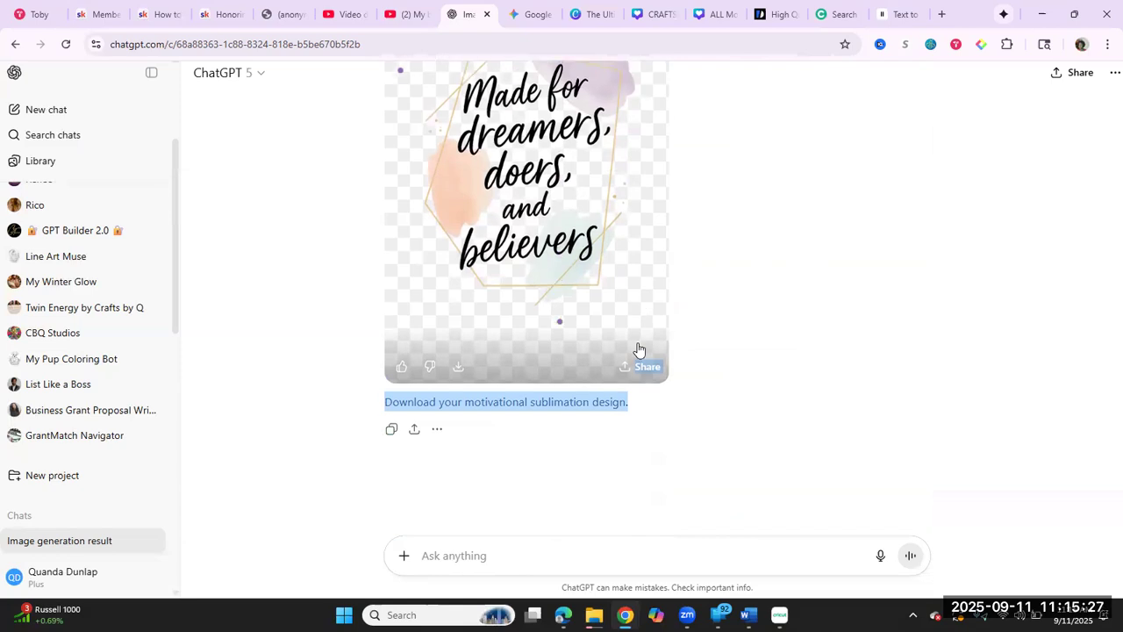
{"action": "scroll", "coordinate": [639, 350], "scroll_direction": "up", "scroll_amount": 3}
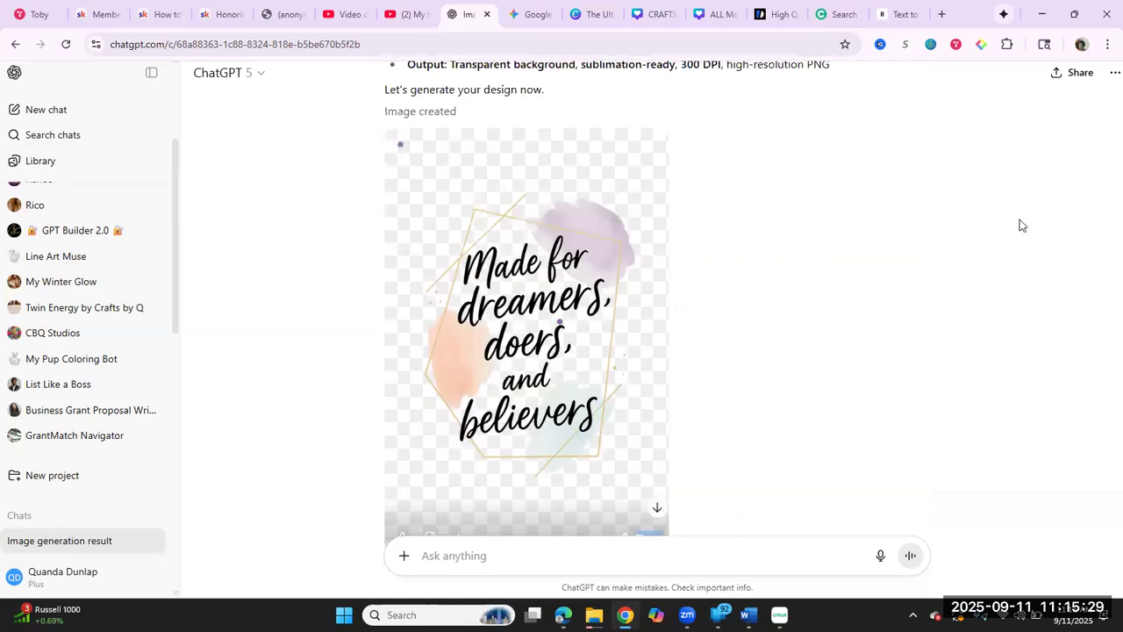
{"action": "scroll", "coordinate": [1020, 226], "scroll_direction": "up", "scroll_amount": 4}
{"action": "scroll", "coordinate": [1020, 225], "scroll_direction": "up", "scroll_amount": 8}
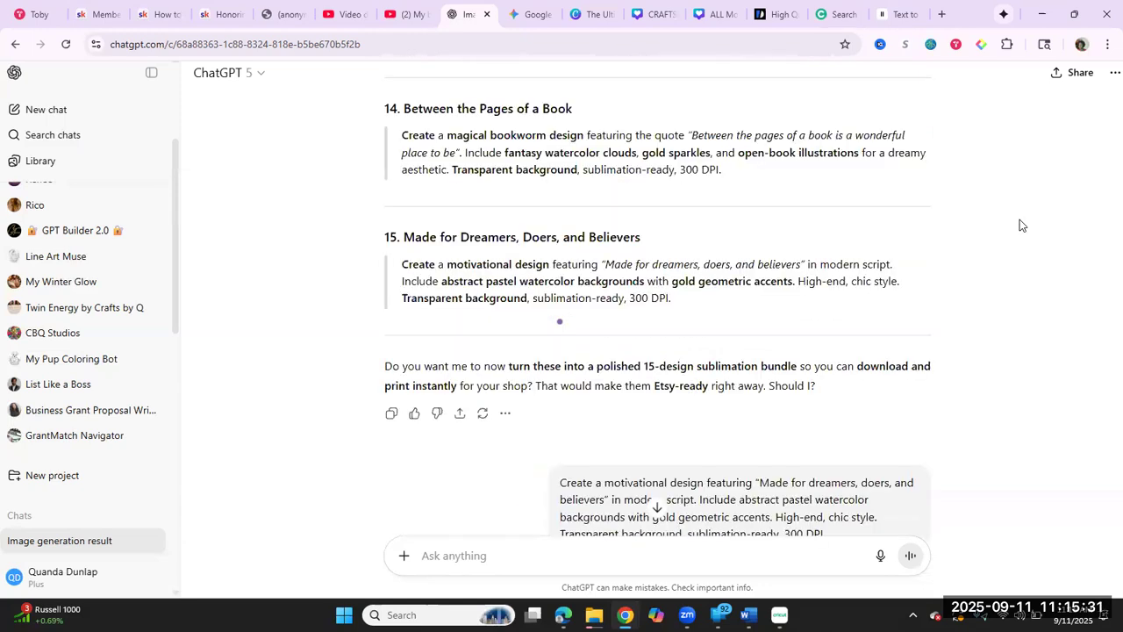
{"action": "scroll", "coordinate": [1020, 226], "scroll_direction": "up", "scroll_amount": 5}
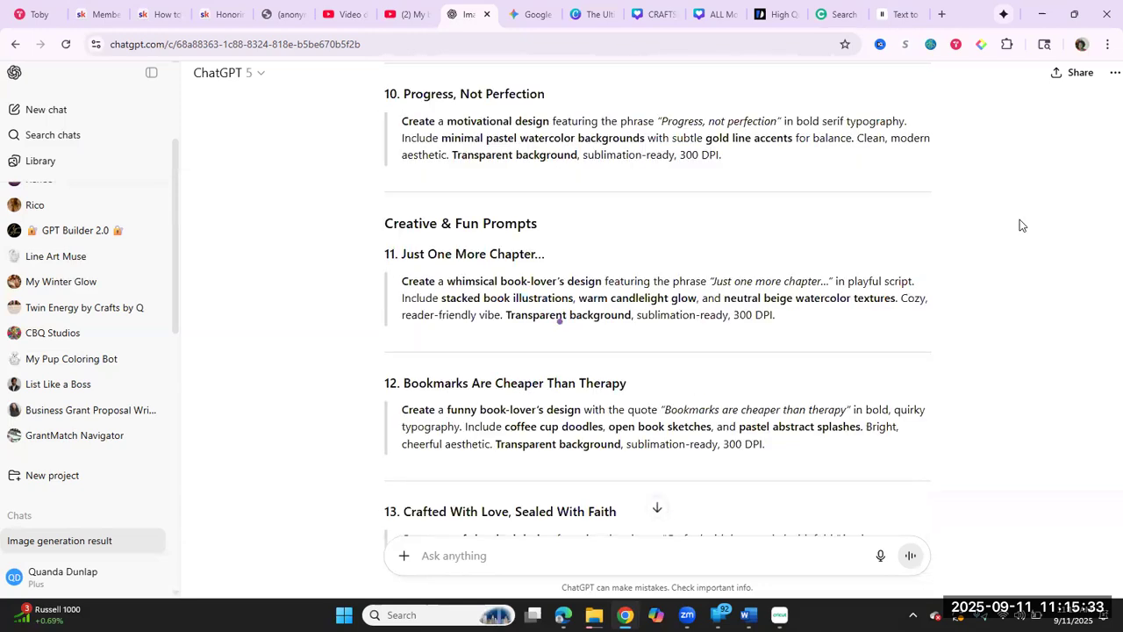
{"action": "scroll", "coordinate": [1020, 225], "scroll_direction": "up", "scroll_amount": 5}
{"action": "scroll", "coordinate": [1019, 225], "scroll_direction": "down", "scroll_amount": 3}
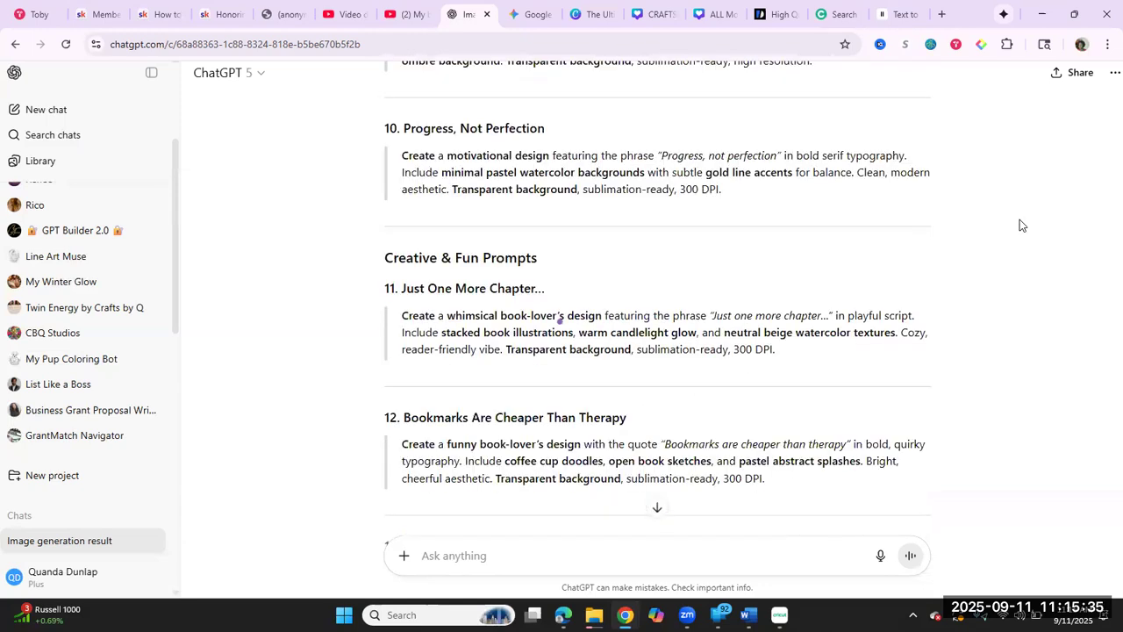
{"action": "scroll", "coordinate": [1020, 226], "scroll_direction": "down", "scroll_amount": 5}
{"action": "scroll", "coordinate": [1019, 226], "scroll_direction": "down", "scroll_amount": 1}
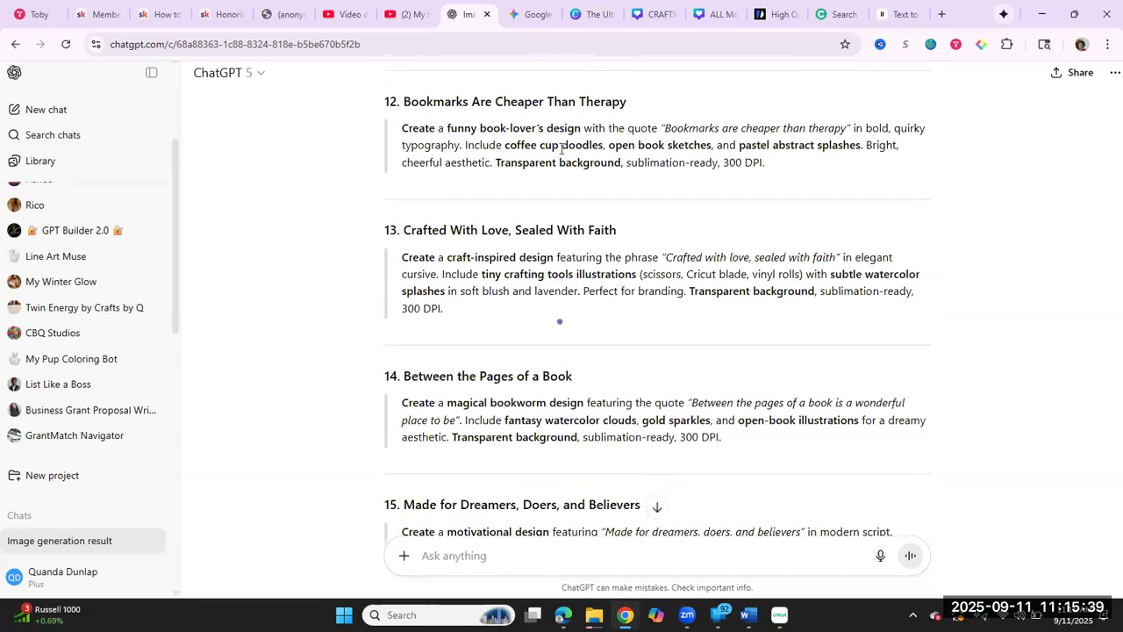
Step: Copy the text of prompt 12, Bookmarks Are Cheaper Than Therapy, and paste it into a new message in the same chat
{"action": "left_click_drag", "start_coordinate": [783, 169], "coordinate": [415, 133]}
{"action": "right_click", "coordinate": [416, 138]}
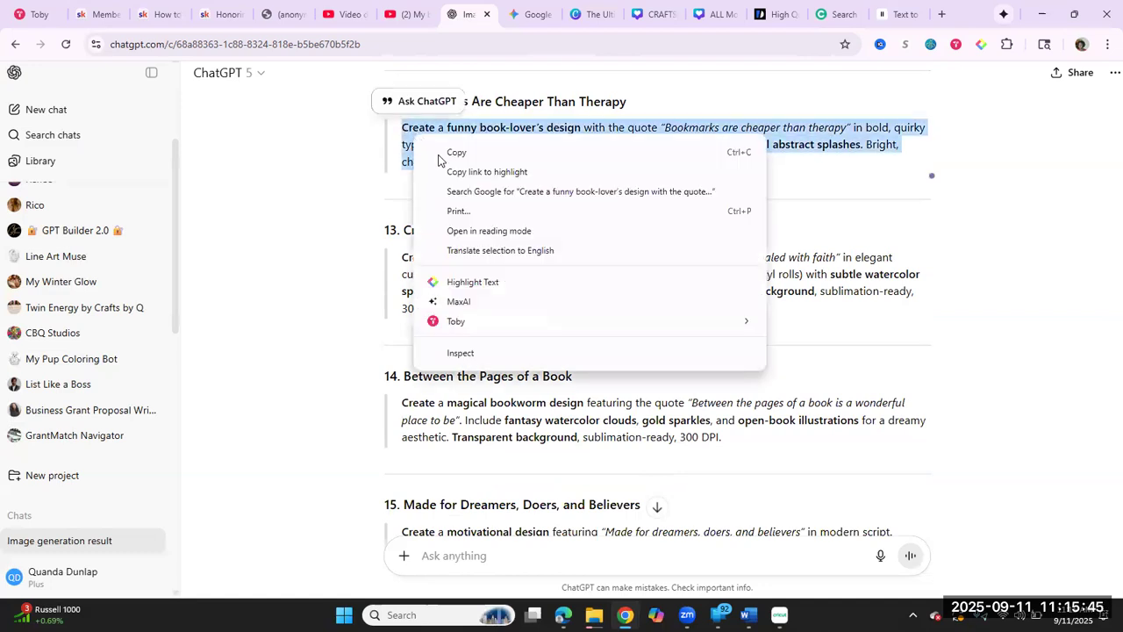
{"action": "left_click", "coordinate": [444, 155]}
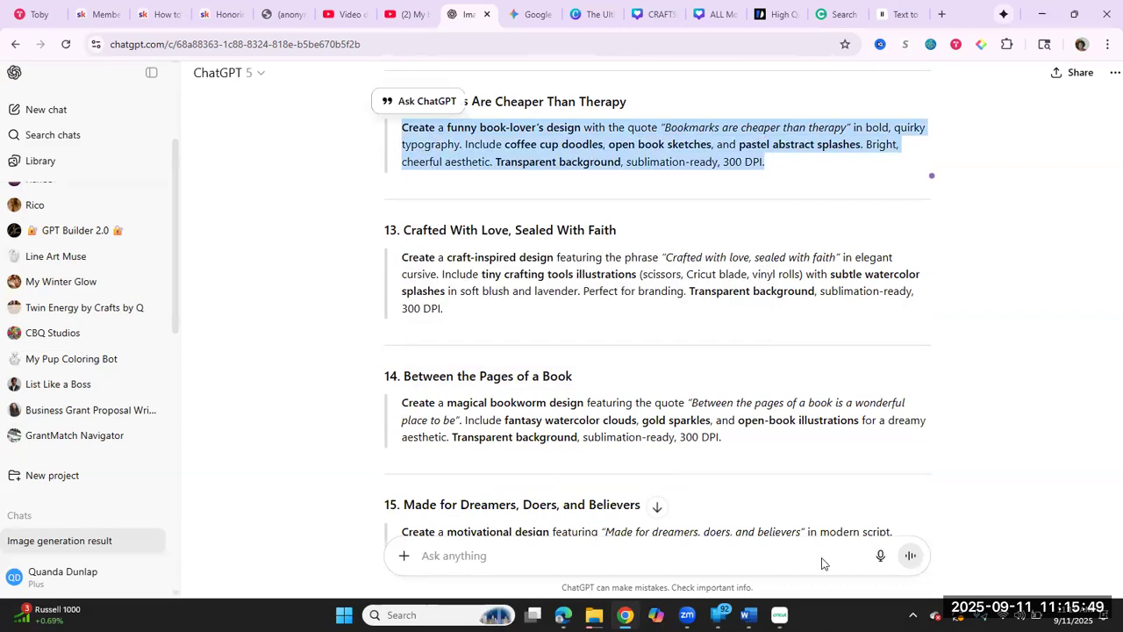
{"action": "right_click", "coordinate": [694, 555]}
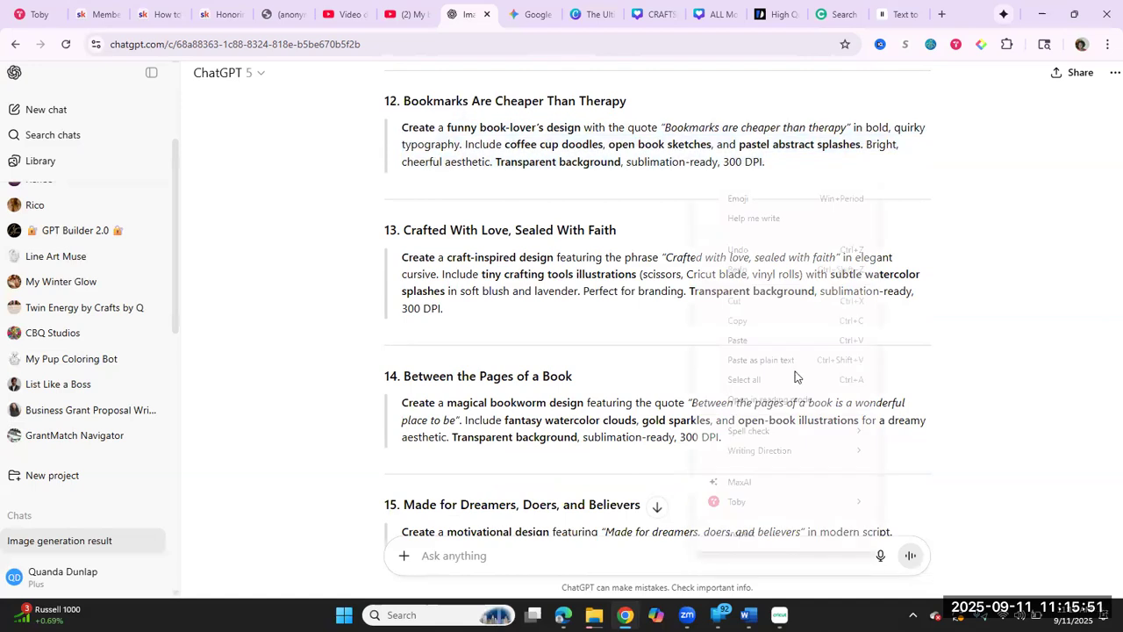
{"action": "left_click", "coordinate": [765, 342]}
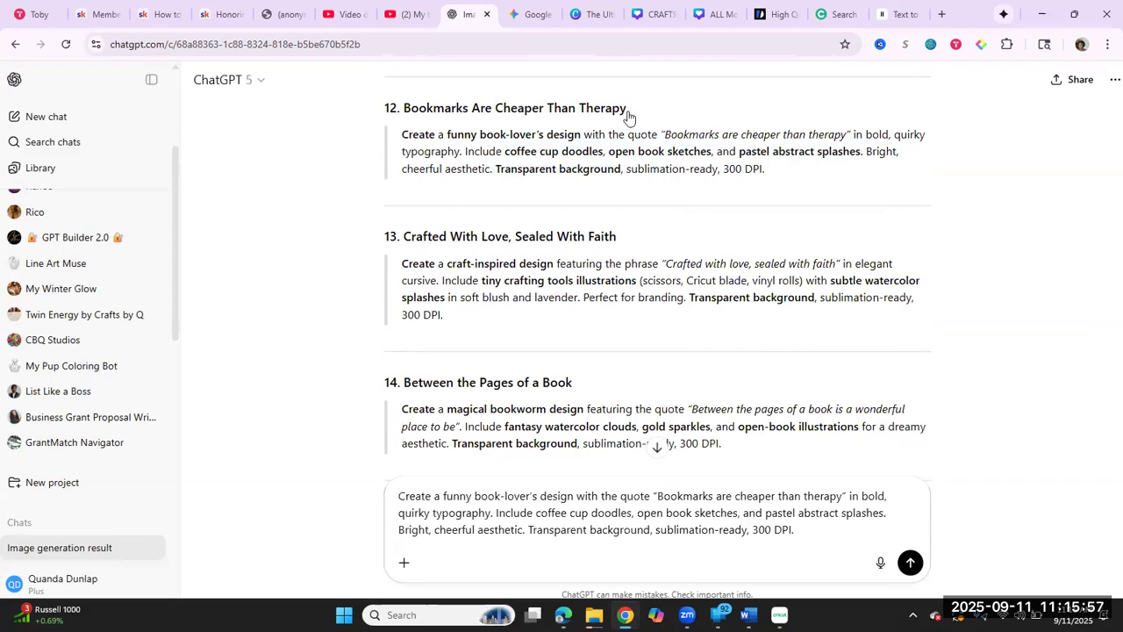
Step: Switch to Gemini and submit the copied "Bookmarks are cheaper than therapy" prompt there
{"action": "left_click", "coordinate": [533, 15]}
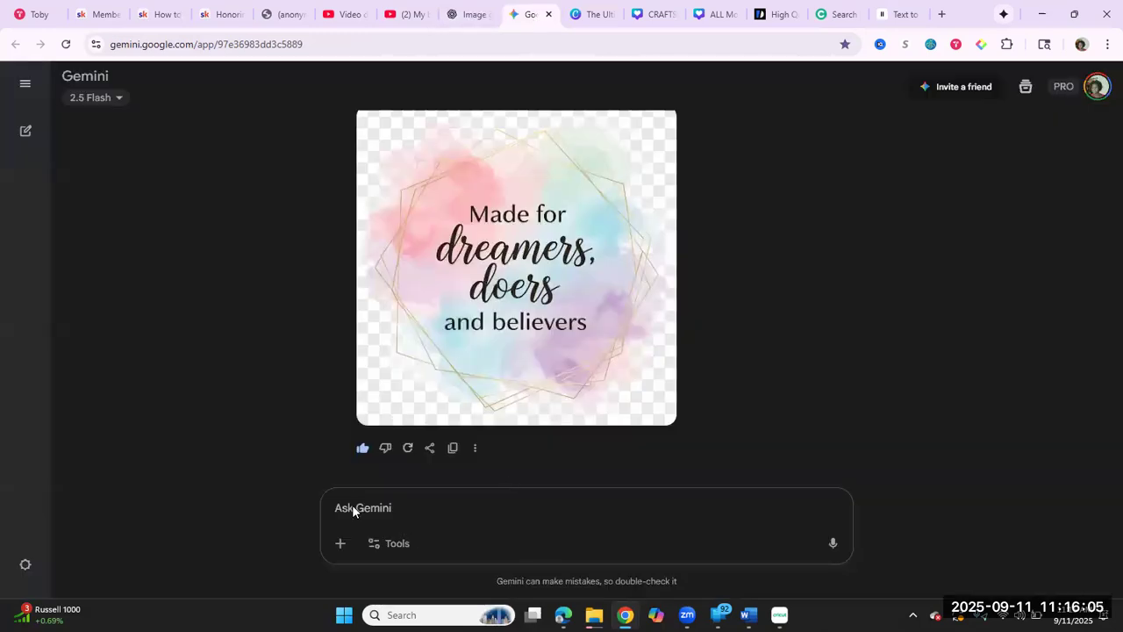
{"action": "right_click", "coordinate": [352, 504]}
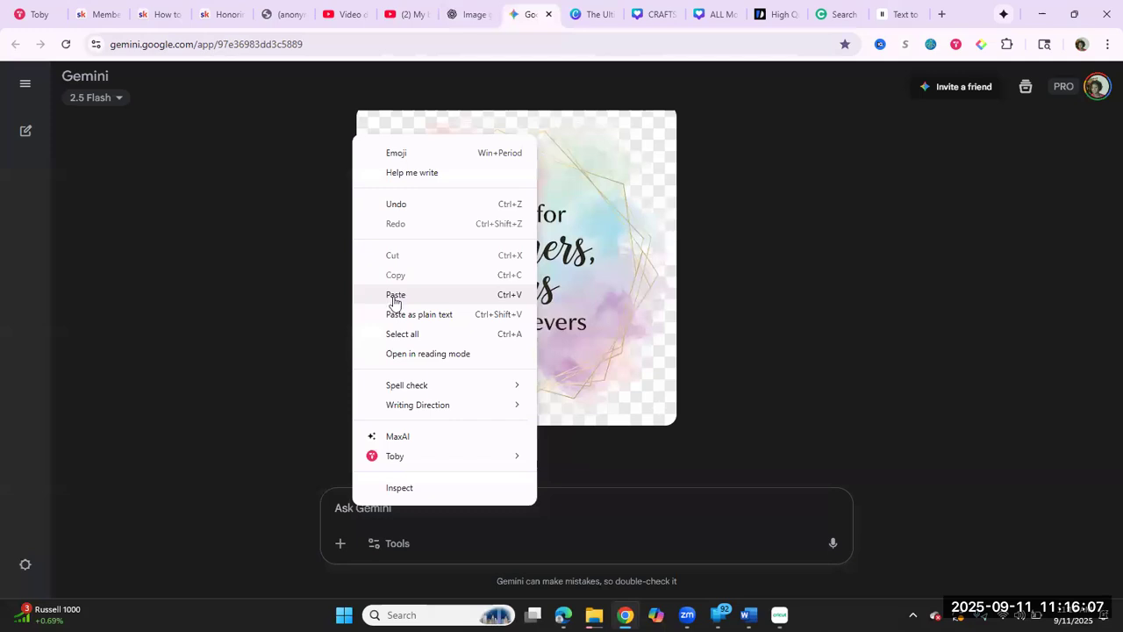
{"action": "left_click", "coordinate": [394, 295]}
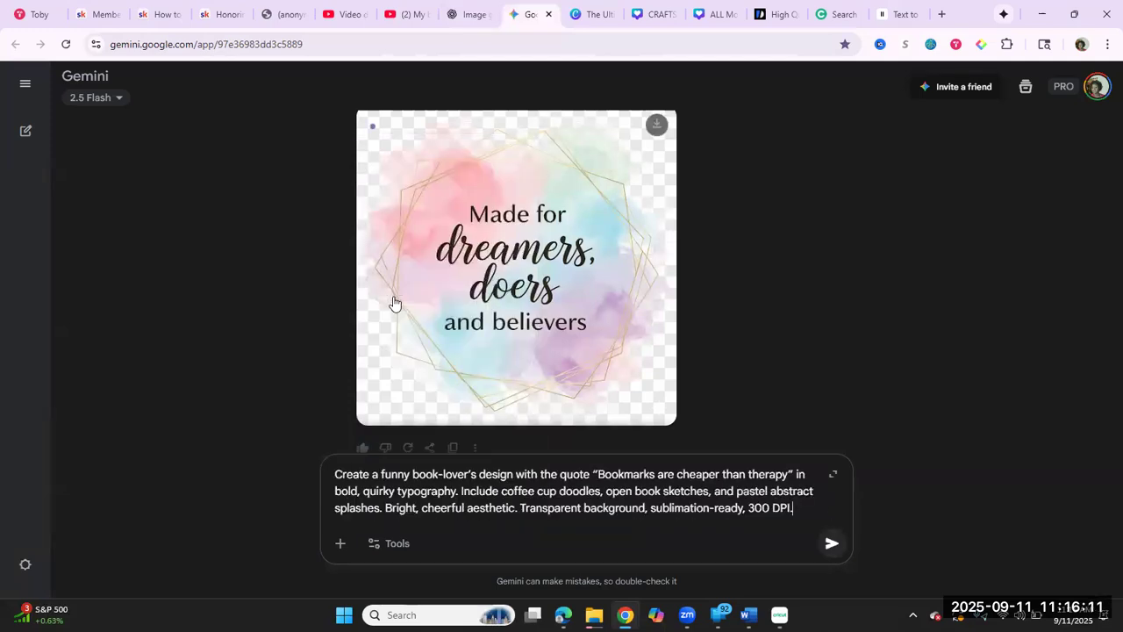
{"action": "key", "text": "Return"}
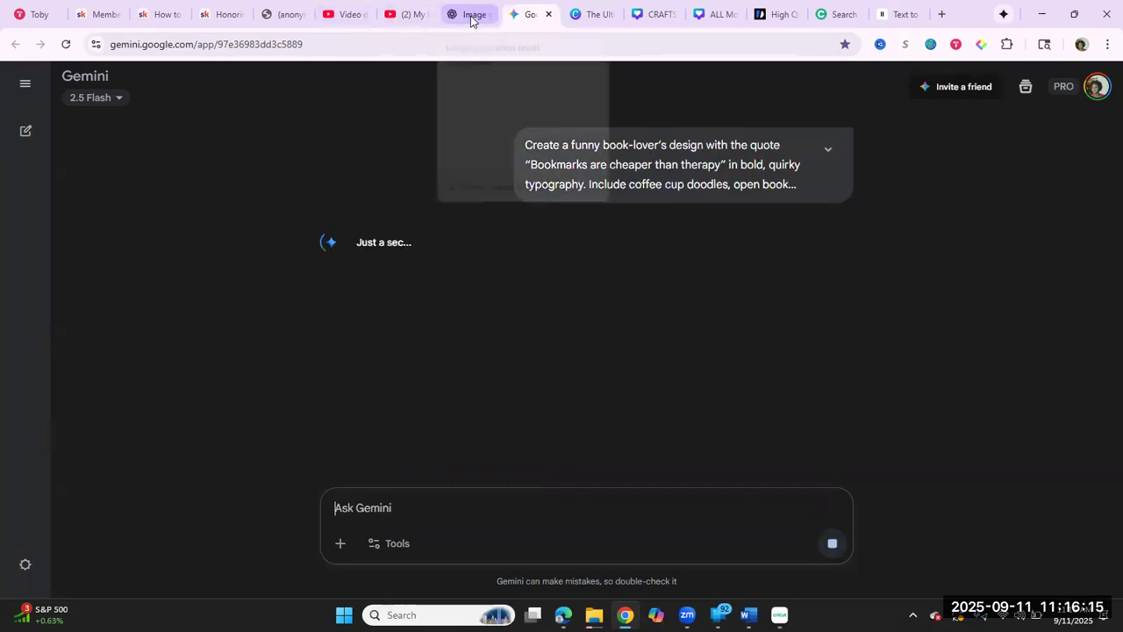
Step: Return to ChatGPT, submit the pasted bookmark prompt, and reload the page
{"action": "left_click", "coordinate": [469, 15]}
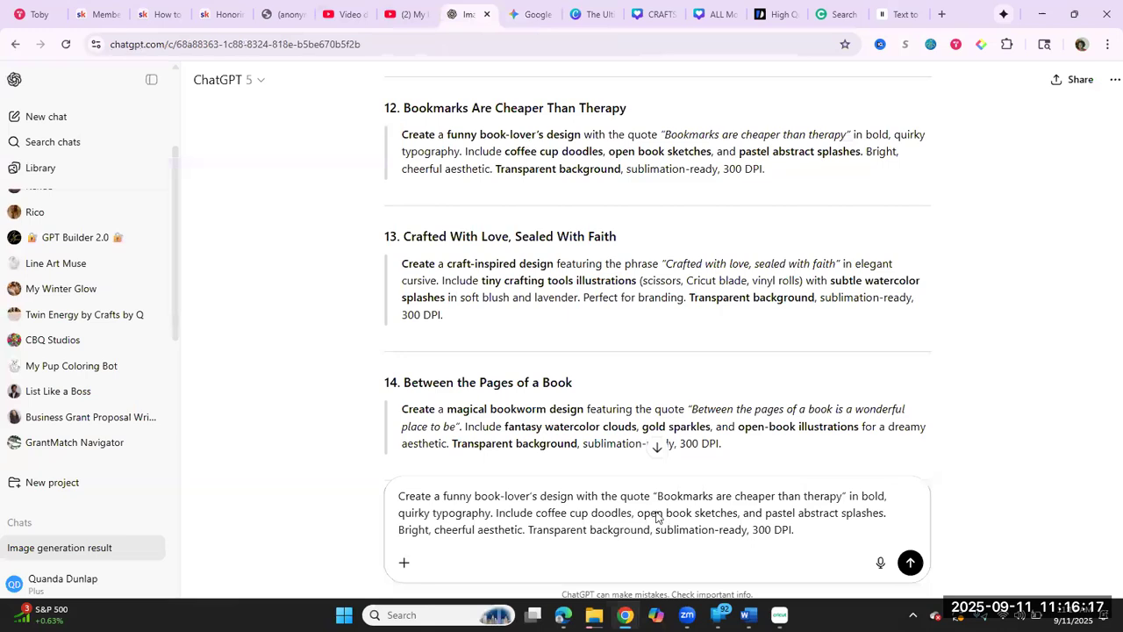
{"action": "key", "text": "Return"}
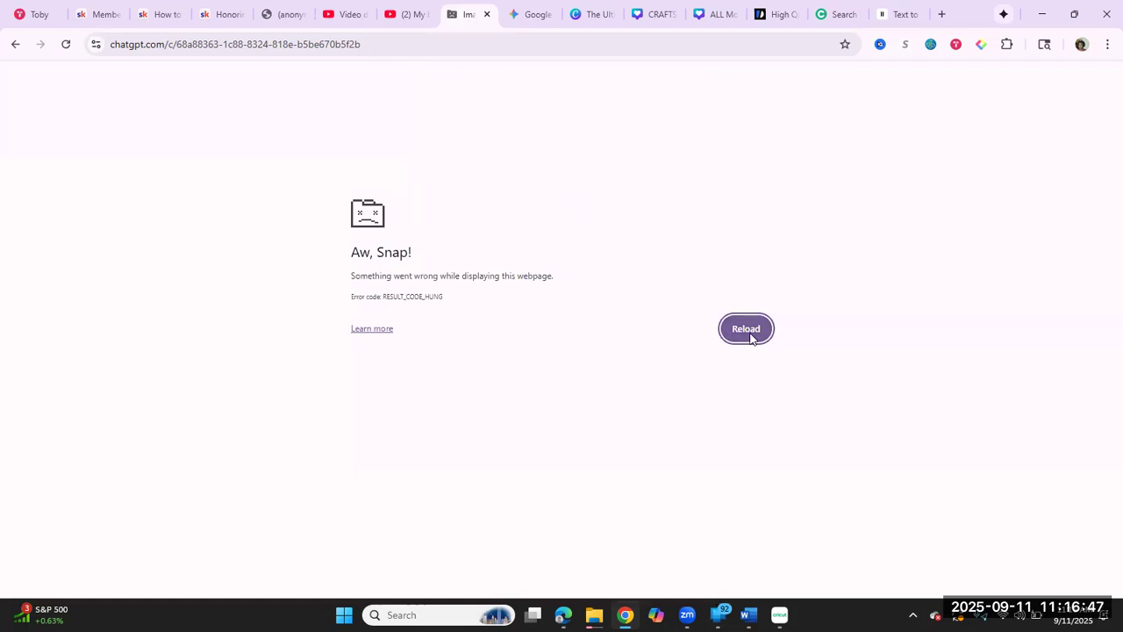
{"action": "left_click", "coordinate": [750, 334]}
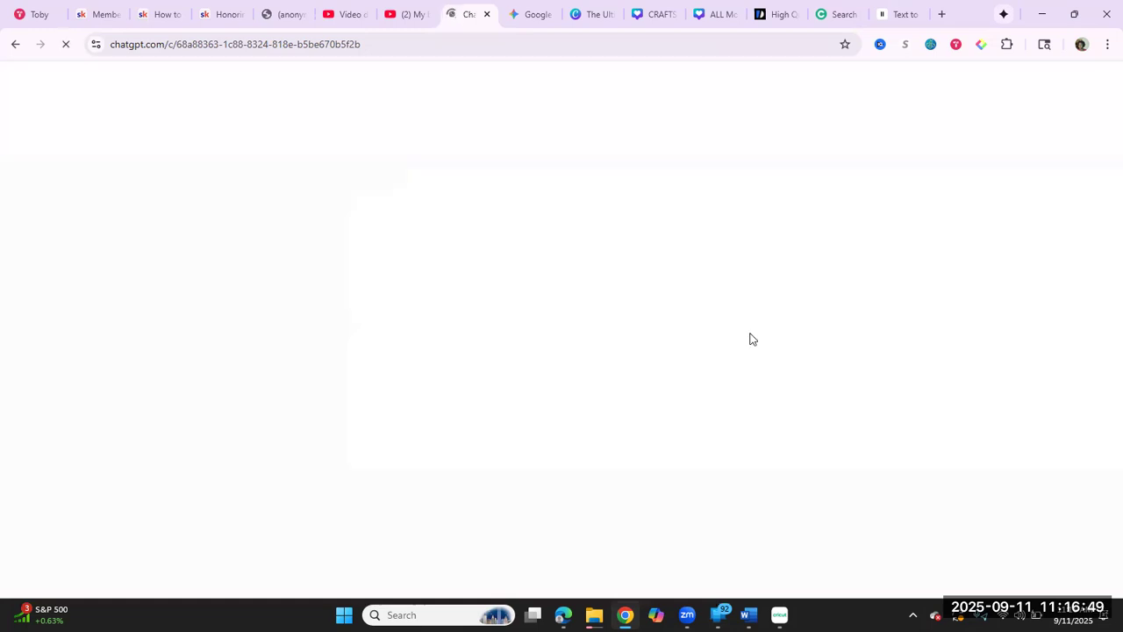
Step: Switch to Gemini and examine the generated "Bookmarks are cheaper than therapy" image
{"action": "left_click", "coordinate": [527, 14]}
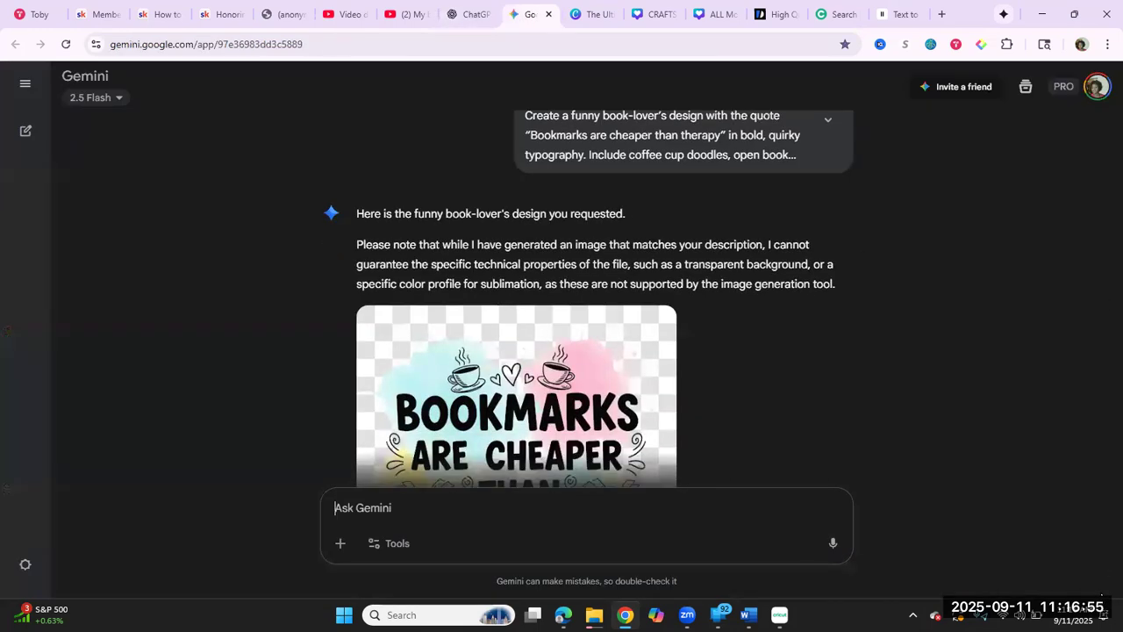
{"action": "scroll", "coordinate": [675, 556], "scroll_direction": "down", "scroll_amount": 3}
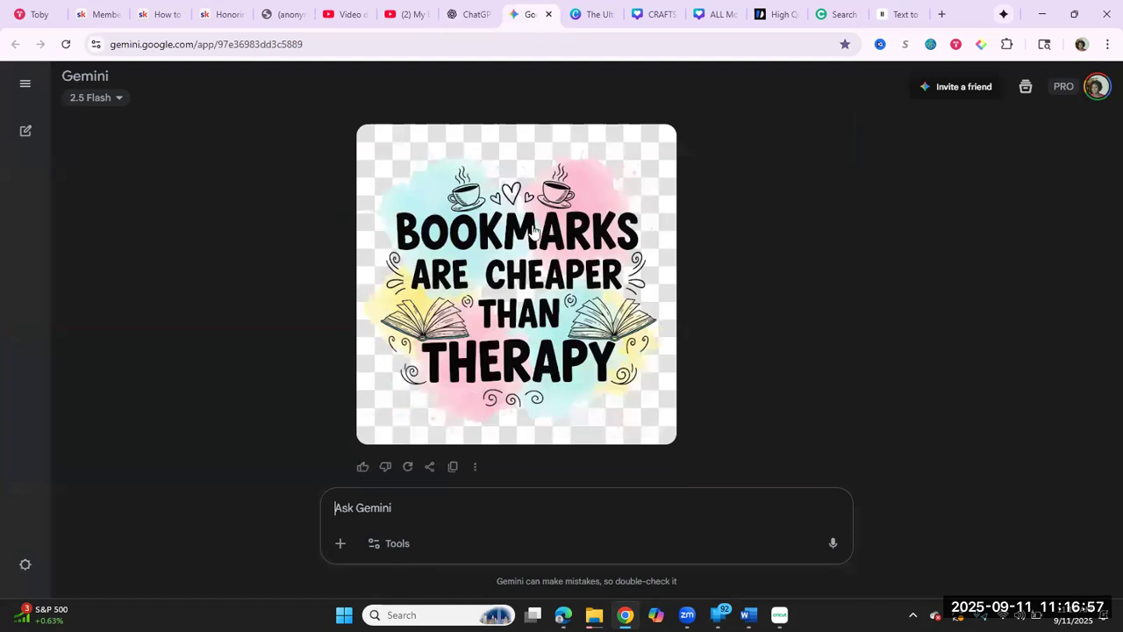
{"action": "mouse_move", "coordinate": [621, 332]}
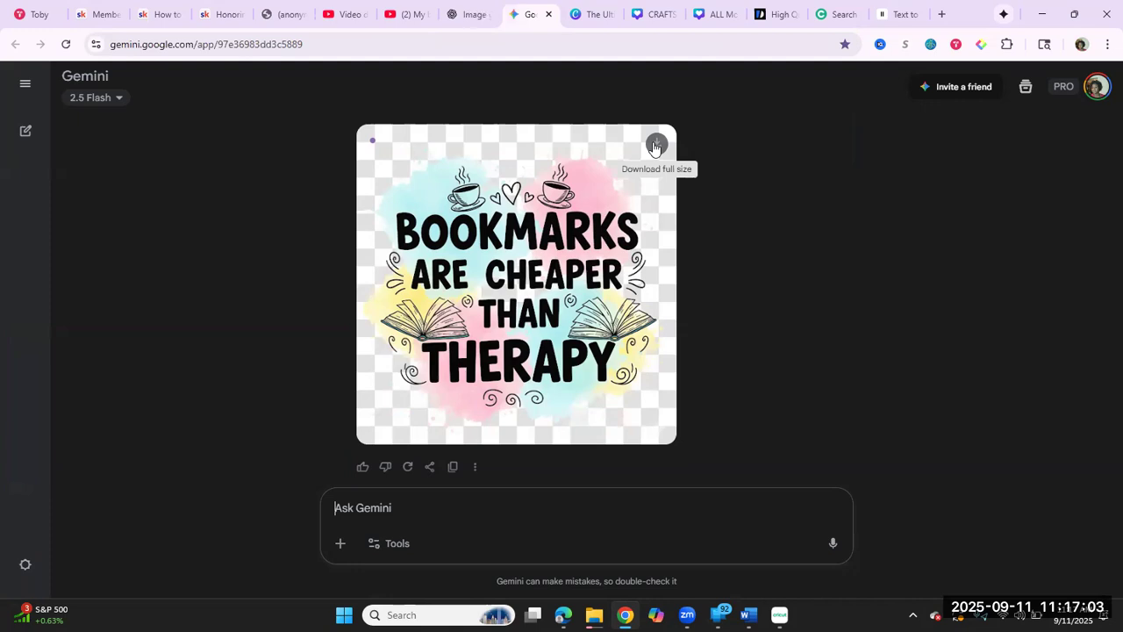
Step: Paste the copied book-lover's design prompt into a new message below the generated image
{"action": "left_click", "coordinate": [351, 507]}
{"action": "right_click", "coordinate": [351, 506]}
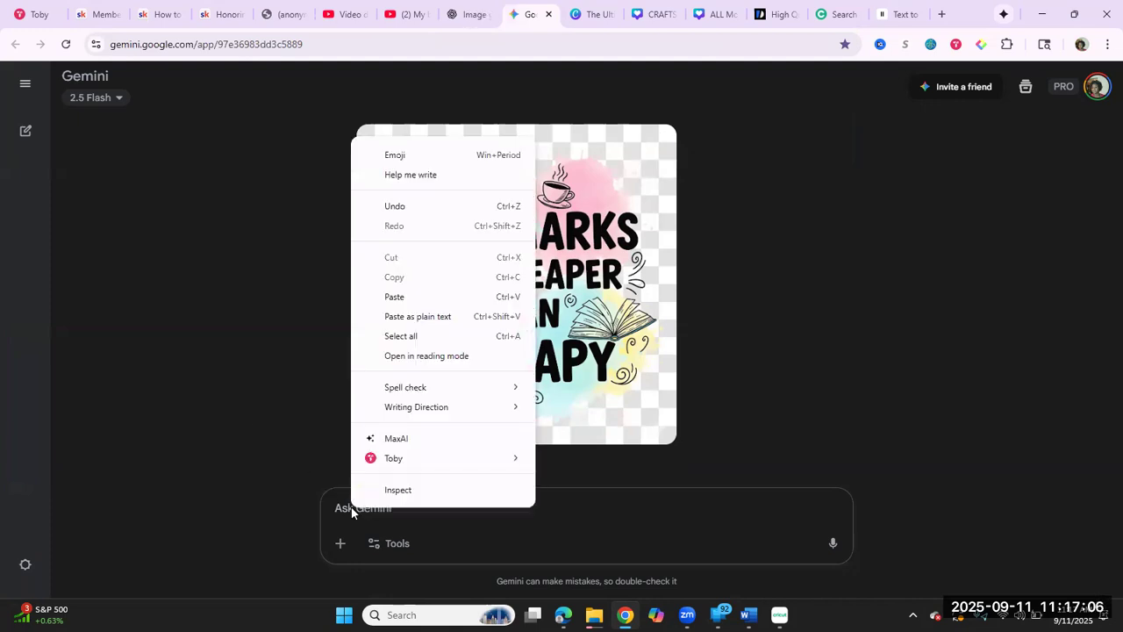
{"action": "left_click", "coordinate": [412, 297]}
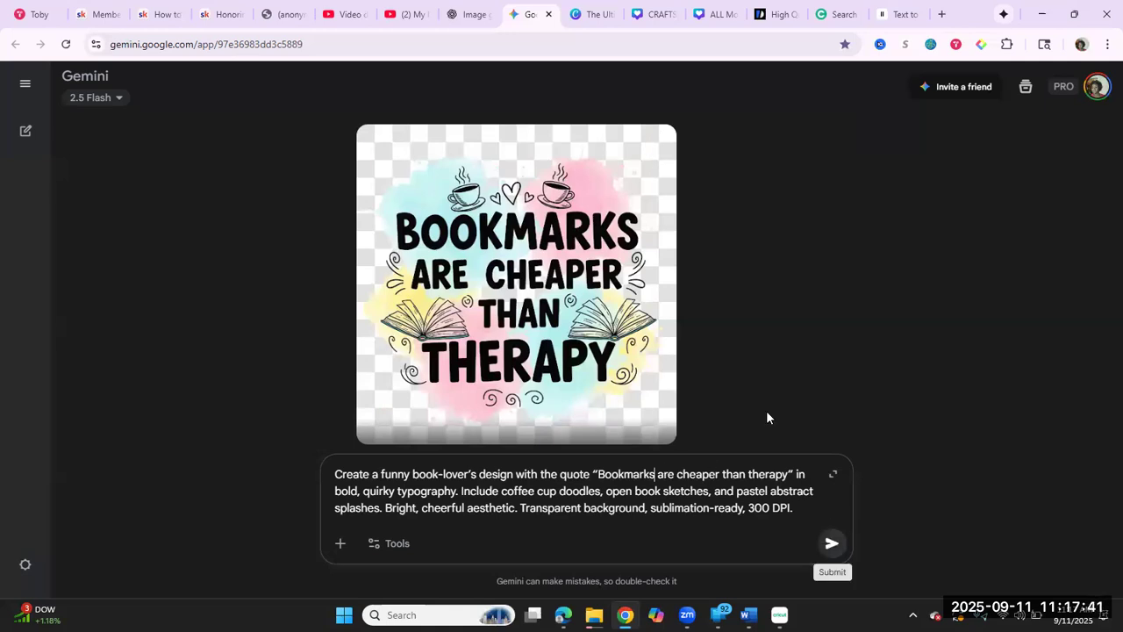
Step: Change the quote in the pasted prompt to "Crafting is cheaper than therapy" and submit it
{"action": "double_click", "coordinate": [600, 475]}
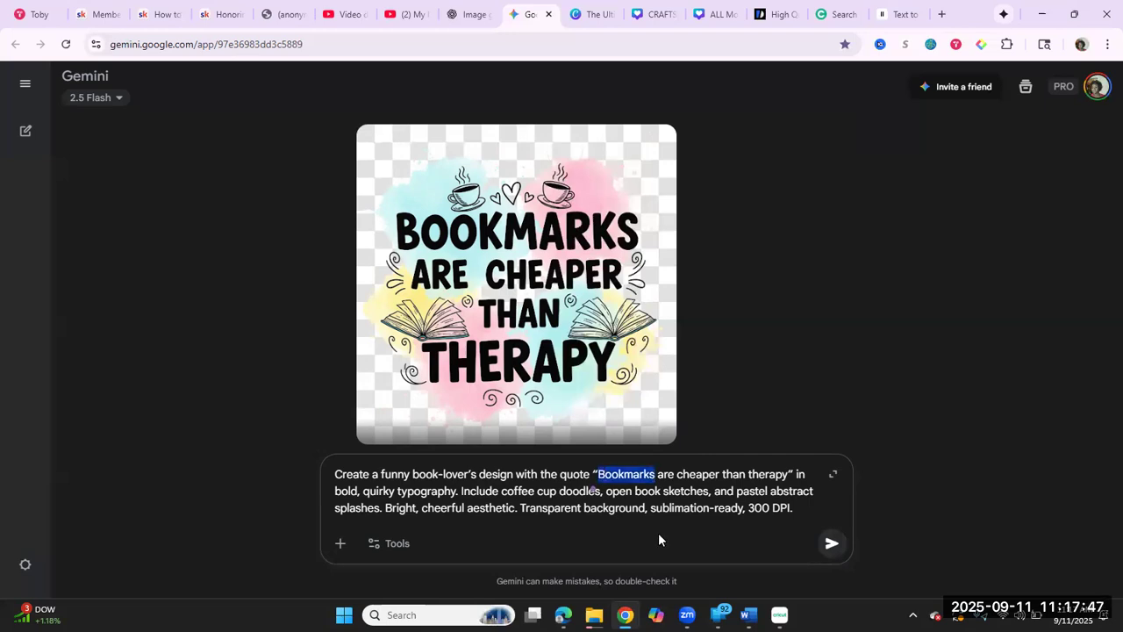
{"action": "type", "text": "C"}
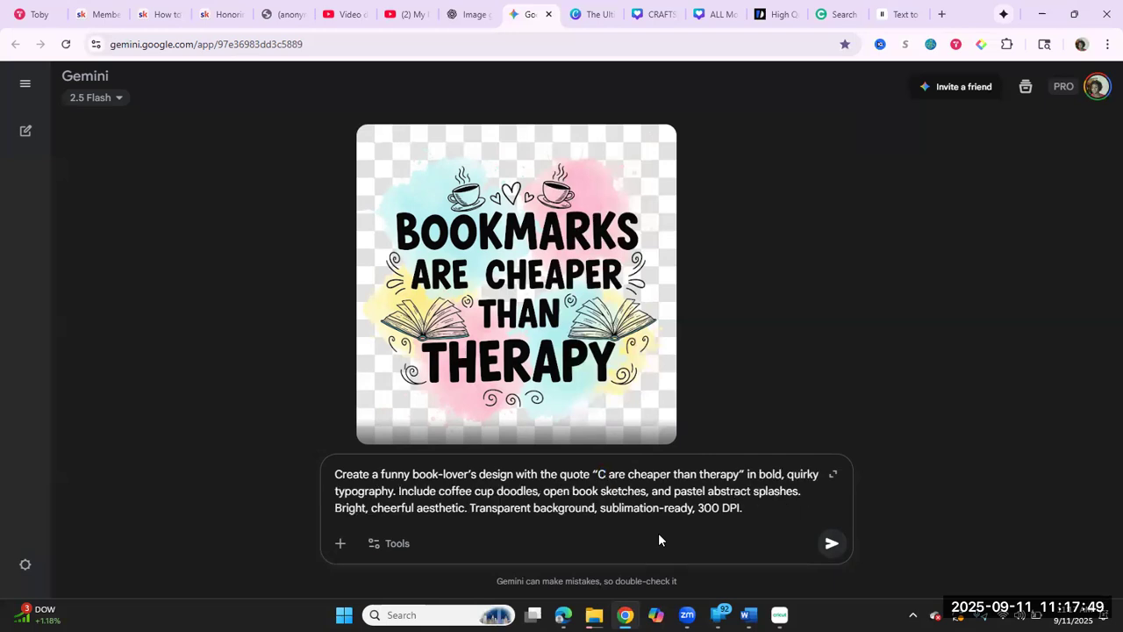
{"action": "type", "text": "ddf"}
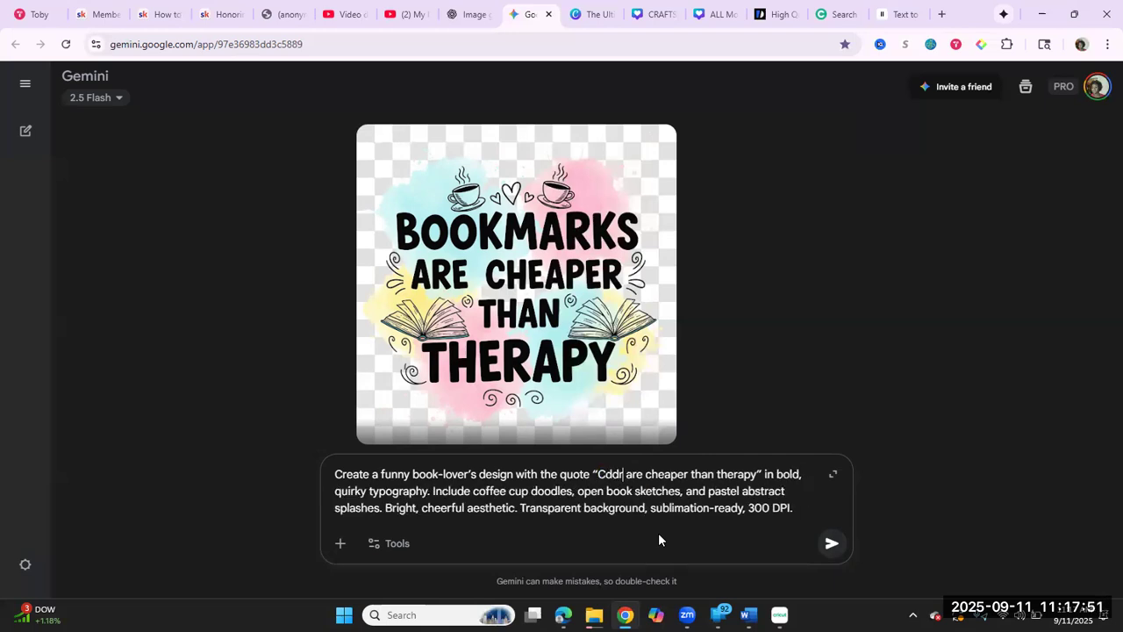
{"action": "key", "text": "BackSpace"}
{"action": "key", "text": "BackSpace"}
{"action": "key", "text": "BackSpace"}
{"action": "type", "text": "rafting"}
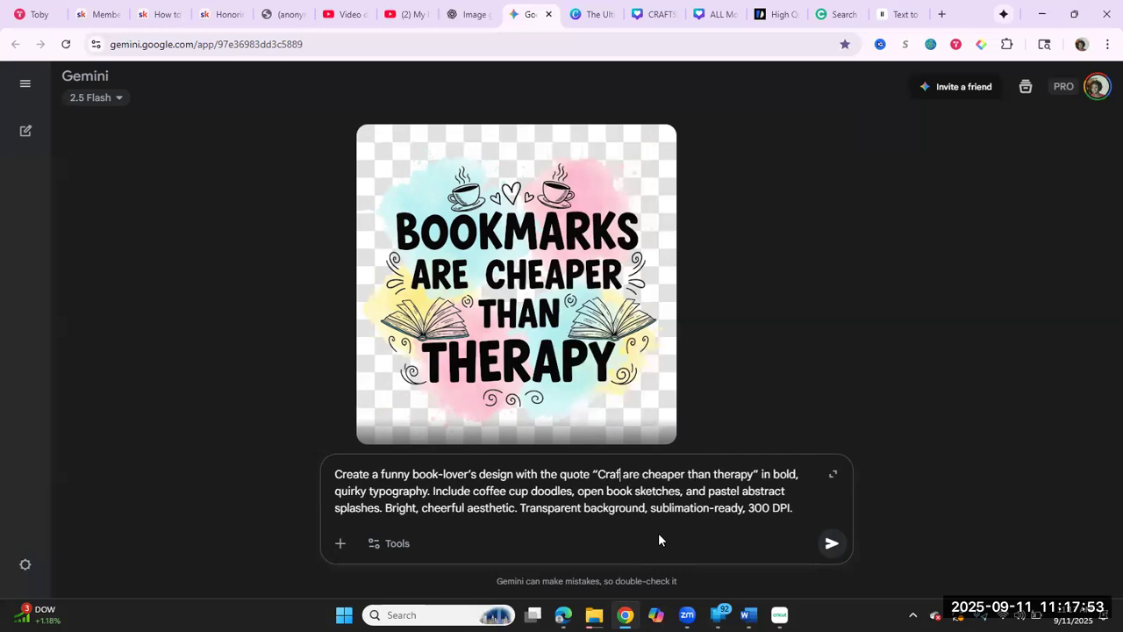
{"action": "key", "text": "BackSpace"}
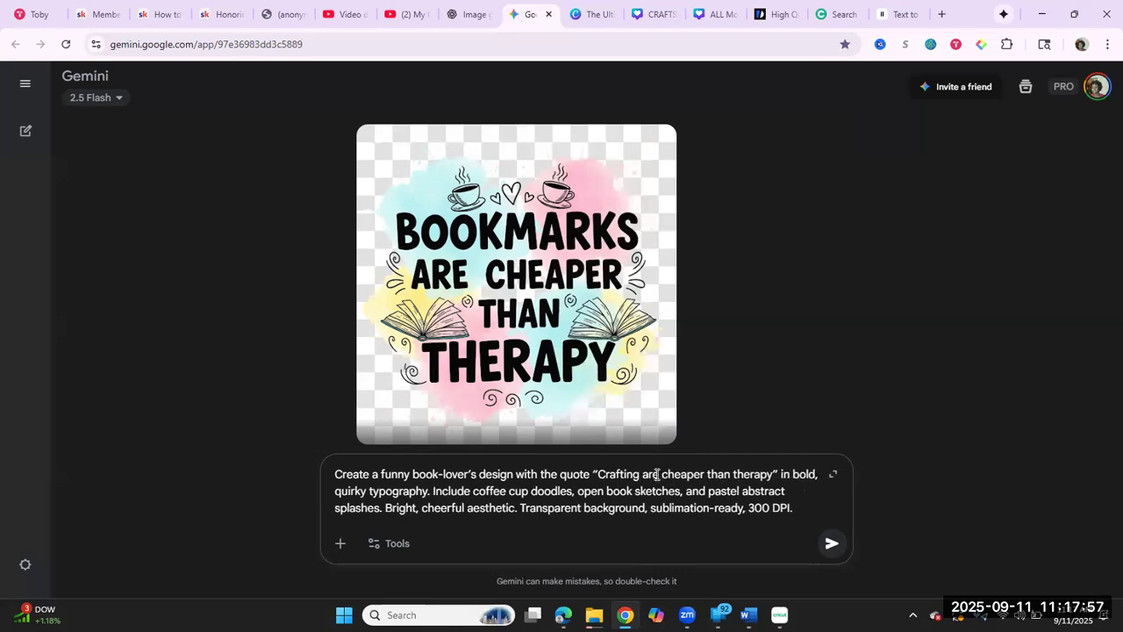
{"action": "key", "text": "BackSpace"}
{"action": "key", "text": "BackSpace"}
{"action": "key", "text": "BackSpace"}
{"action": "type", "text": "is"}
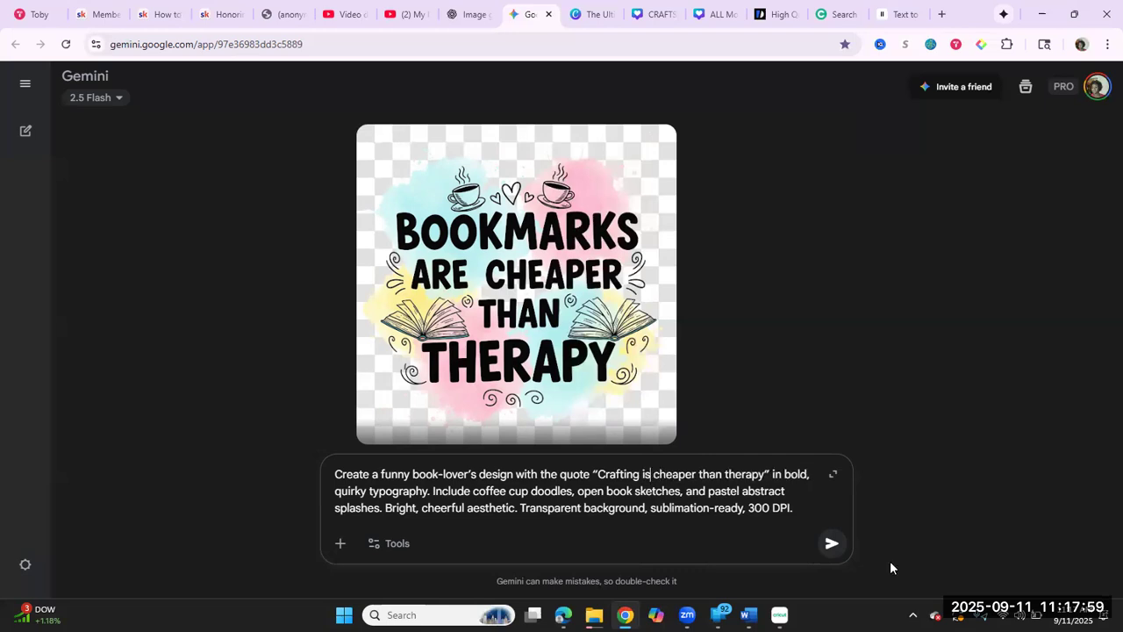
{"action": "left_click", "coordinate": [832, 555]}
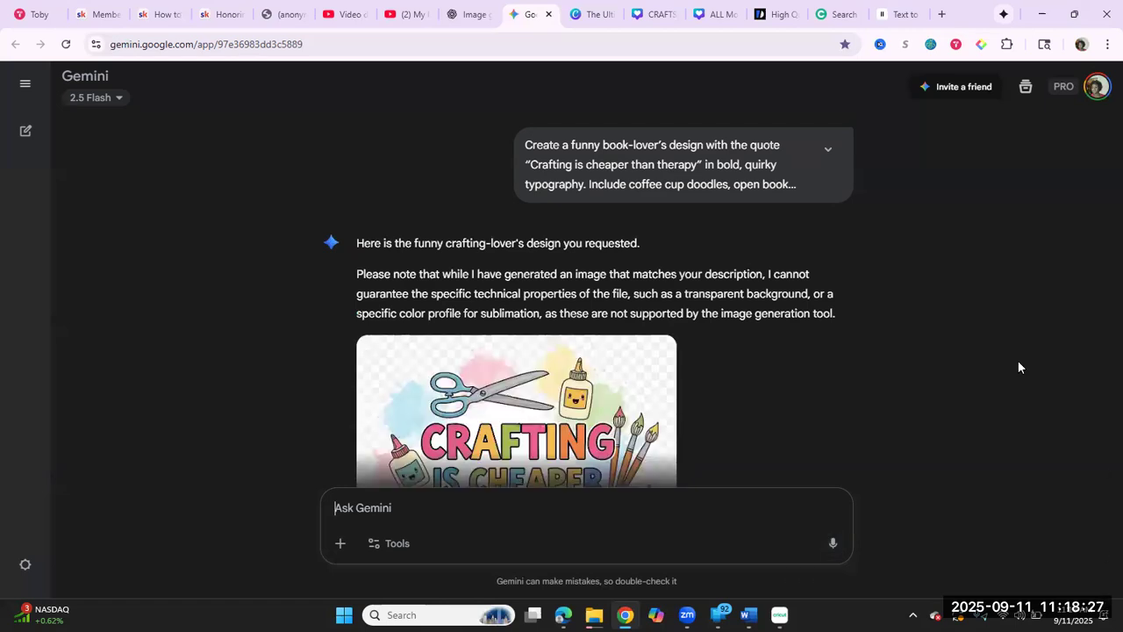
Step: View the generated crafting design and send the follow-up request "can you change the font"
{"action": "scroll", "coordinate": [1018, 366], "scroll_direction": "down", "scroll_amount": 2}
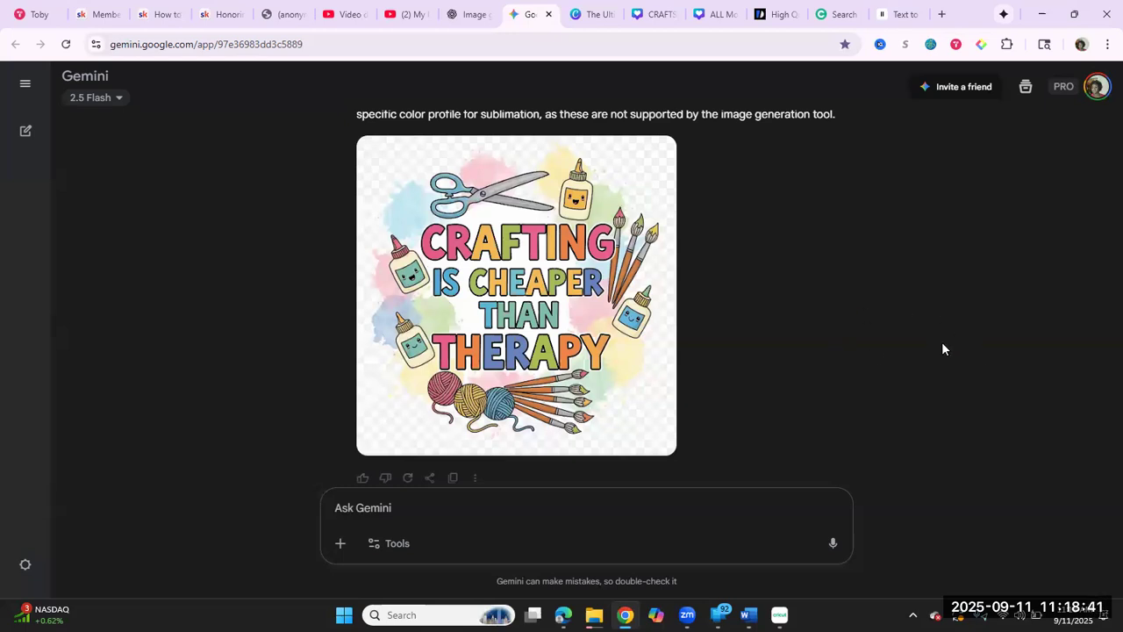
{"action": "type", "text": "can "}
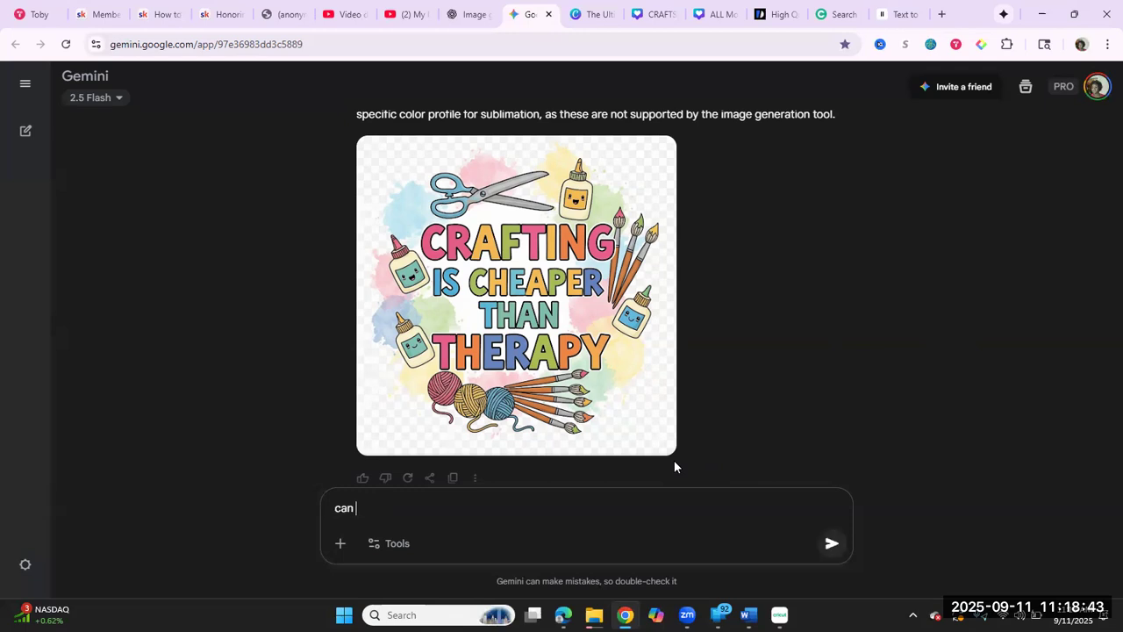
{"action": "type", "text": "you change the fong"}
{"action": "key", "text": "BackSpace"}
{"action": "type", "text": "t"}
{"action": "key", "text": "Return"}
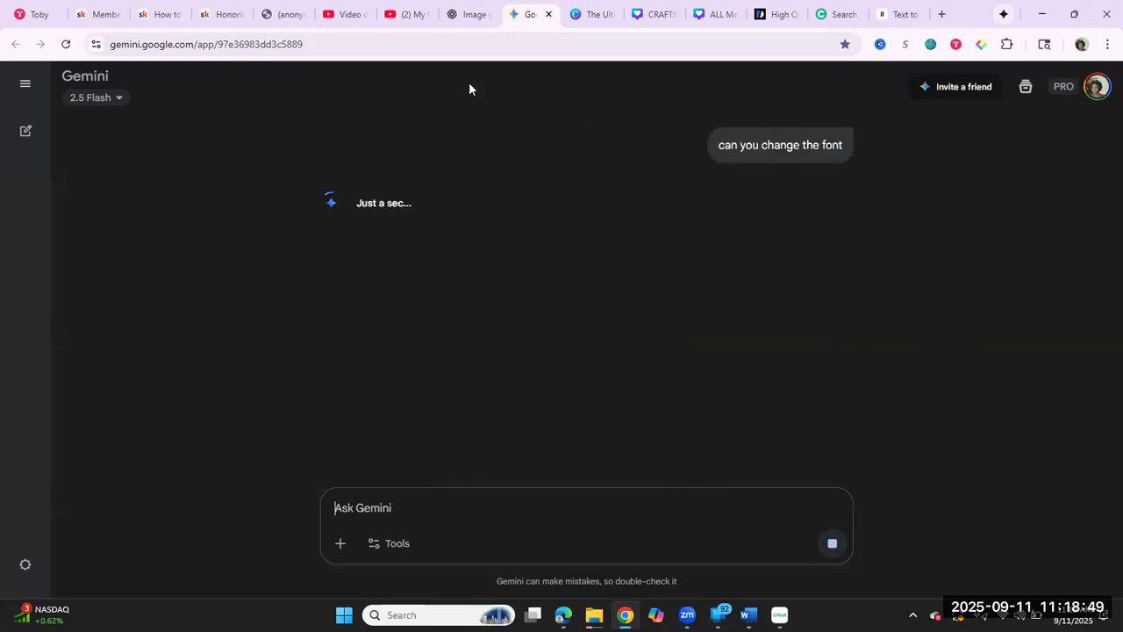
Step: Switch to ChatGPT and send the follow-up request "change it to say "crafting is cheaper than therapy"" for the bookmarks design
{"action": "left_click", "coordinate": [470, 17]}
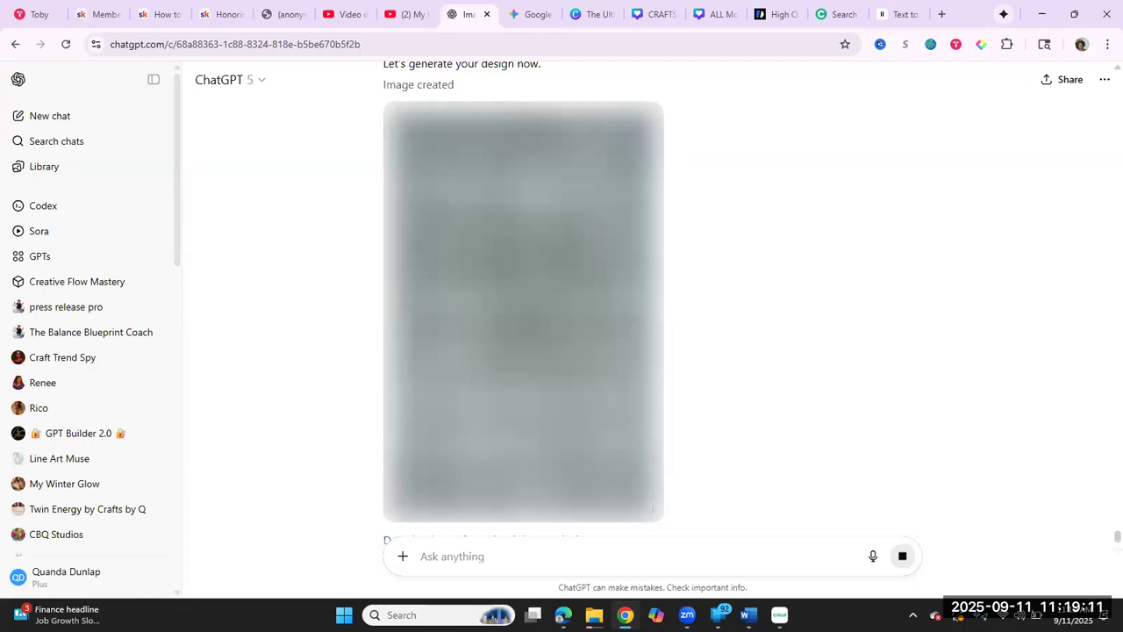
{"action": "mouse_move", "coordinate": [779, 614]}
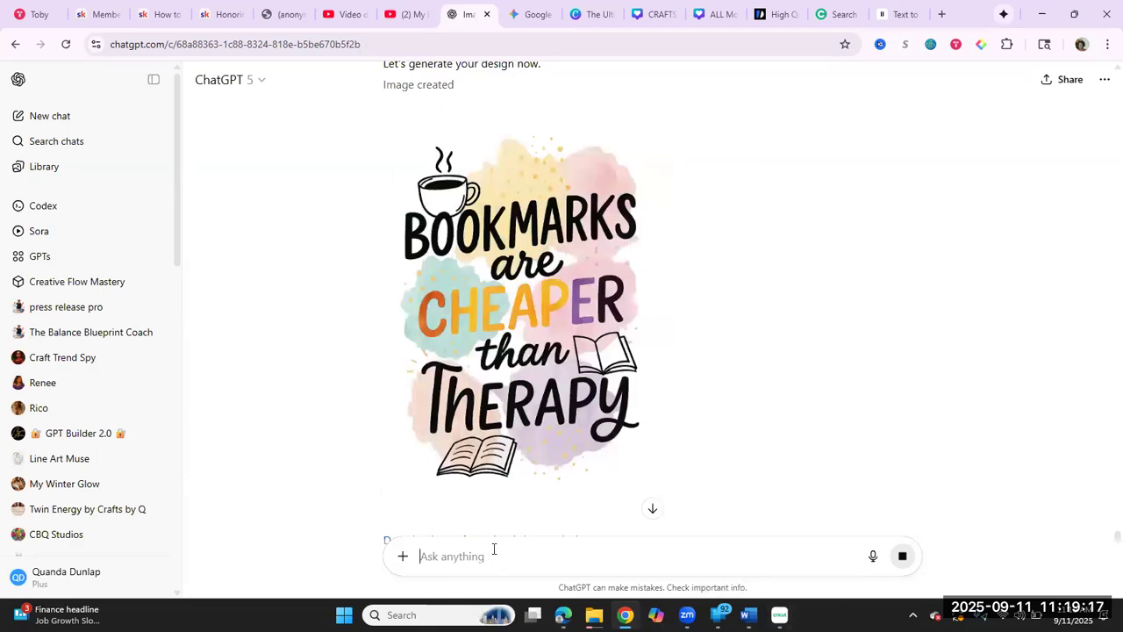
{"action": "type", "text": "c"}
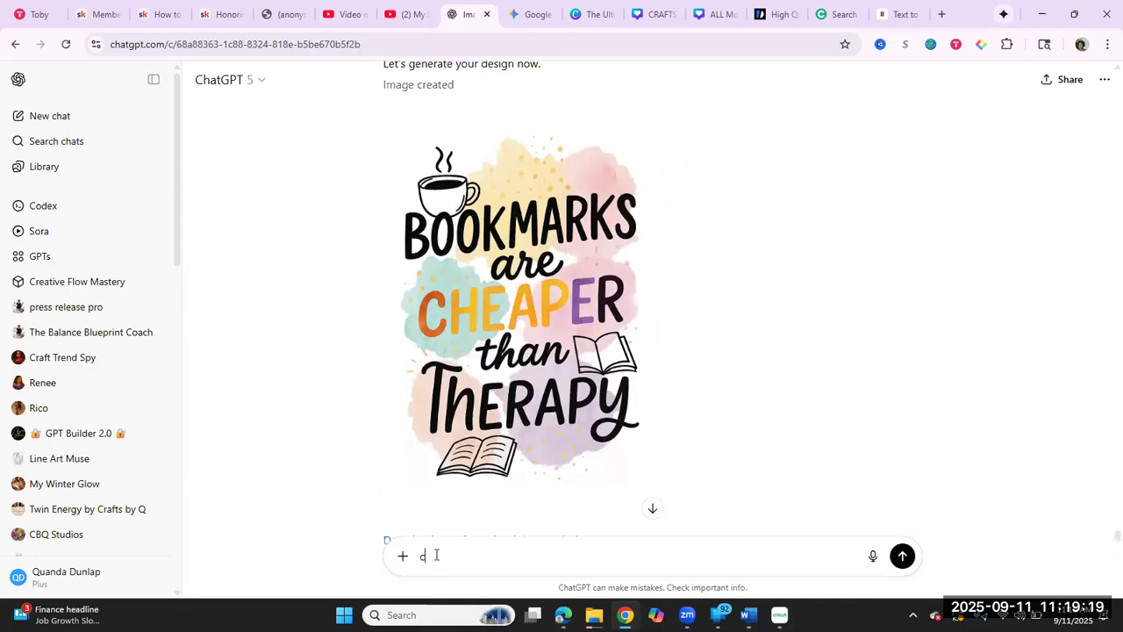
{"action": "key", "text": "BackSpace"}
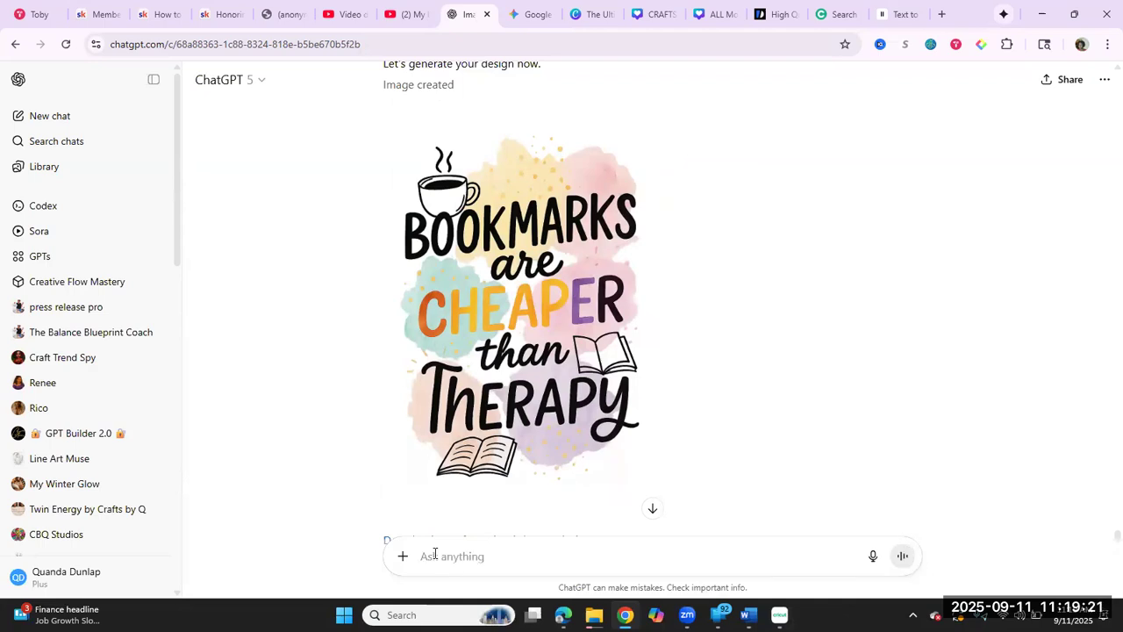
{"action": "type", "text": "cha"}
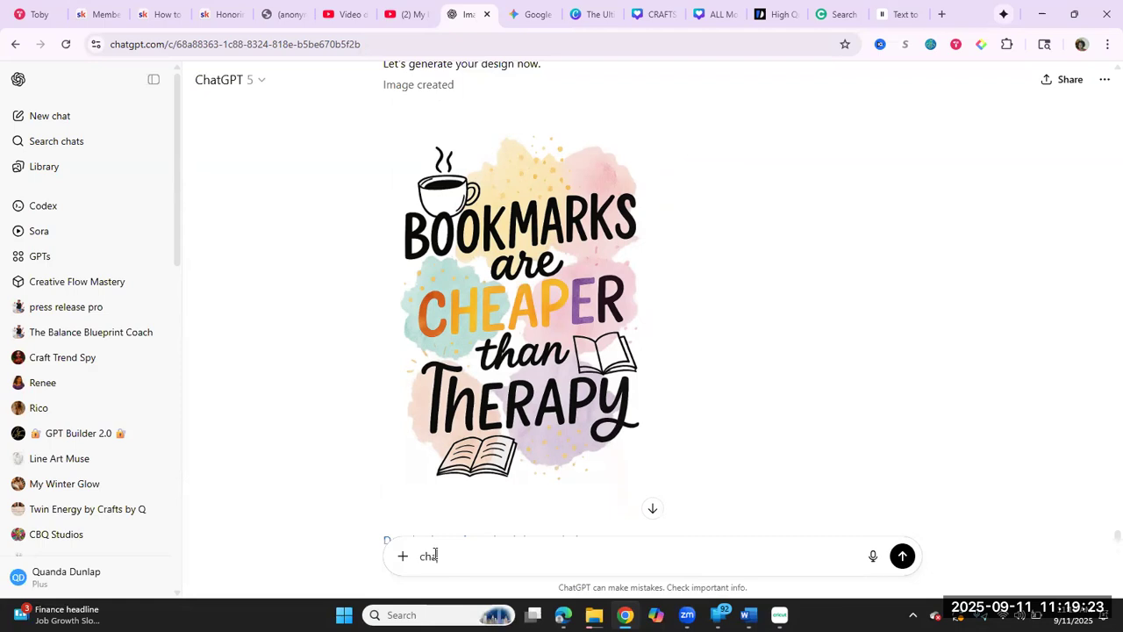
{"action": "type", "text": "nge it to ssam"}
{"action": "key", "text": "BackSpace"}
{"action": "key", "text": "BackSpace"}
{"action": "key", "text": "BackSpace"}
{"action": "type", "text": "ay \"crafting is"}
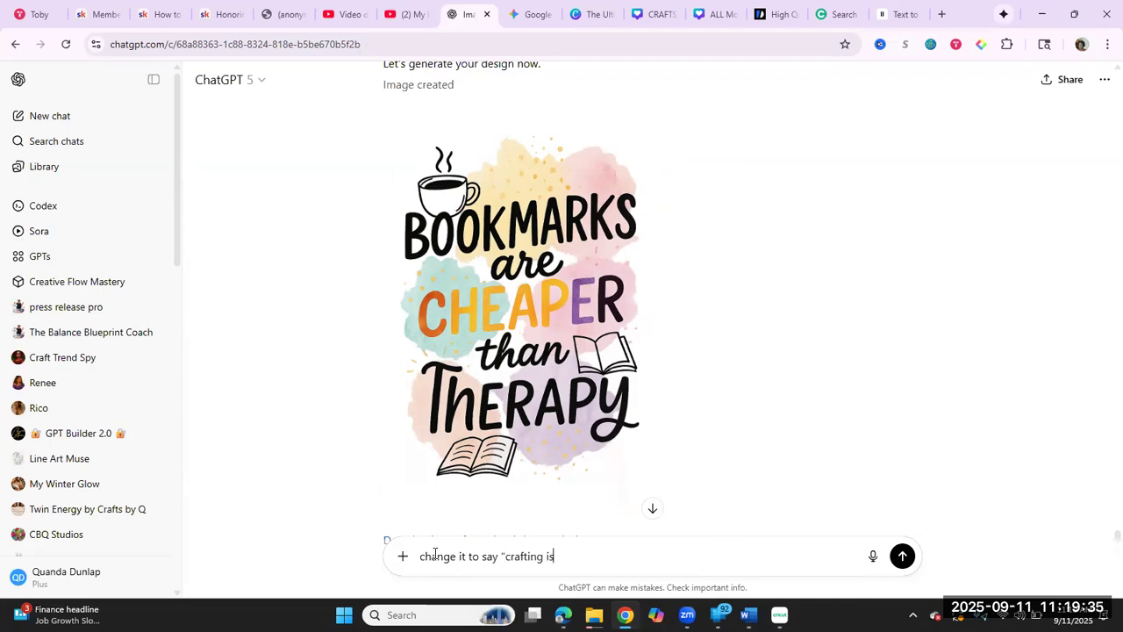
{"action": "type", "text": " bette"}
{"action": "key", "text": "BackSpace"}
{"action": "key", "text": "BackSpace"}
{"action": "key", "text": "BackSpace"}
{"action": "key", "text": "BackSpace"}
{"action": "key", "text": "BackSpace"}
{"action": "type", "text": "cheaper than "}
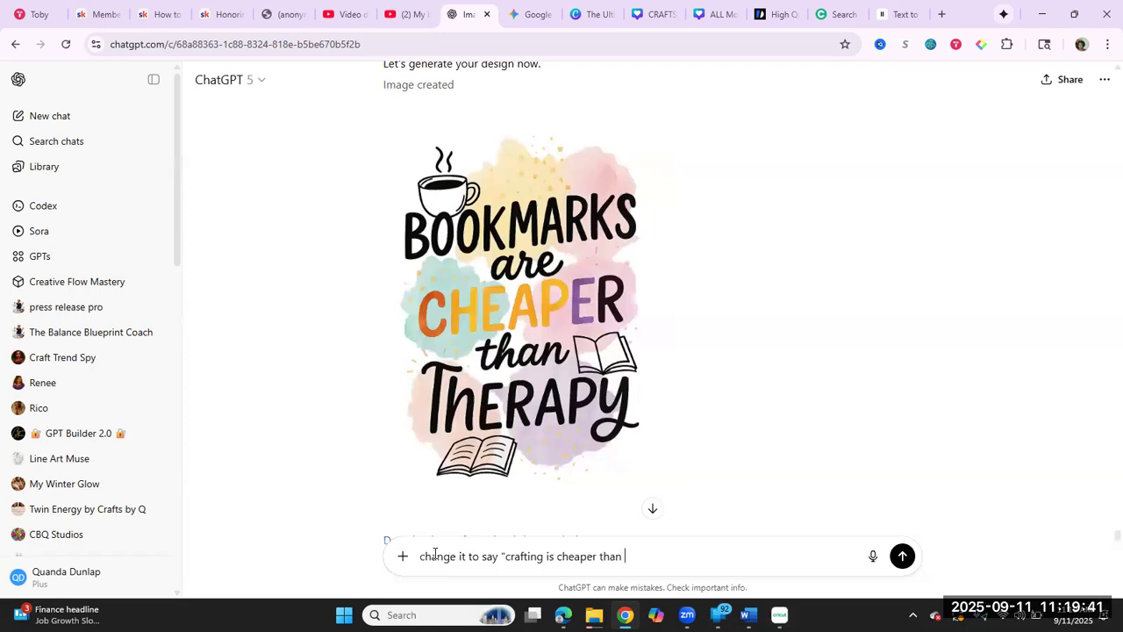
{"action": "type", "text": "therapy"}
{"action": "key", "text": "Return"}
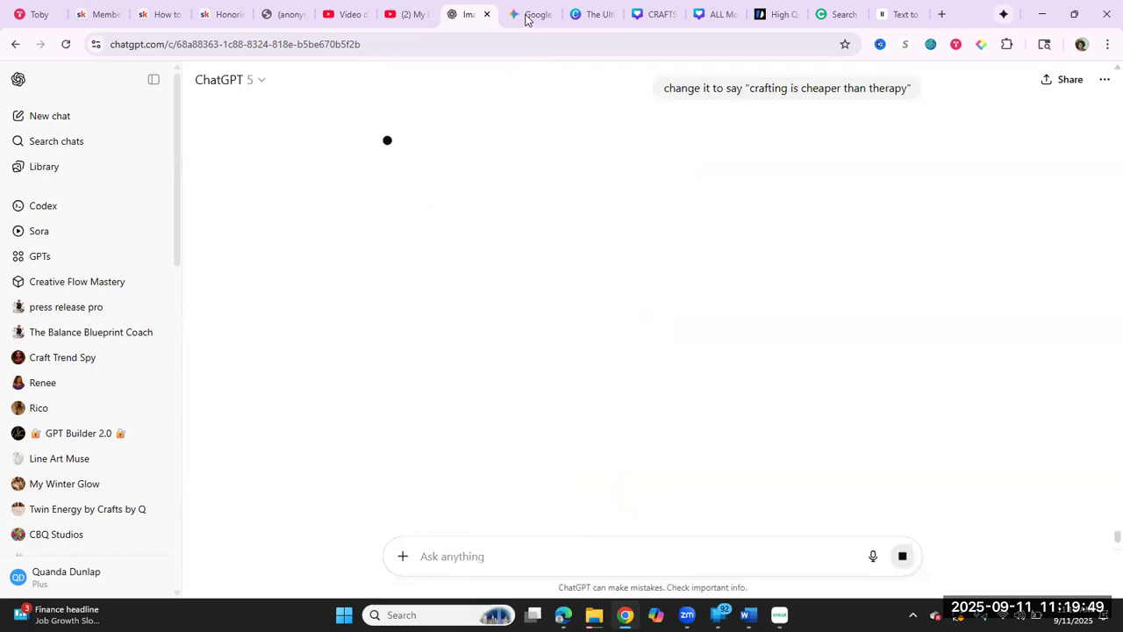
Step: Switch to Gemini and submit the request "can you change the font" again for the crafting design
{"action": "left_click", "coordinate": [527, 17]}
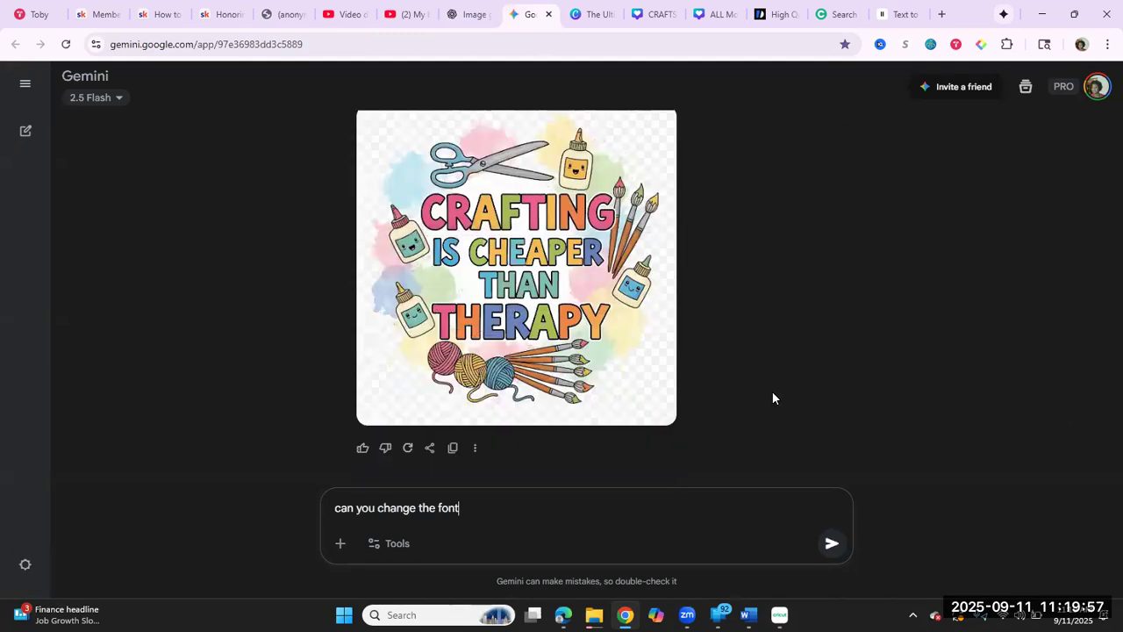
{"action": "scroll", "coordinate": [772, 391], "scroll_direction": "down", "scroll_amount": 3}
{"action": "left_click", "coordinate": [832, 543]}
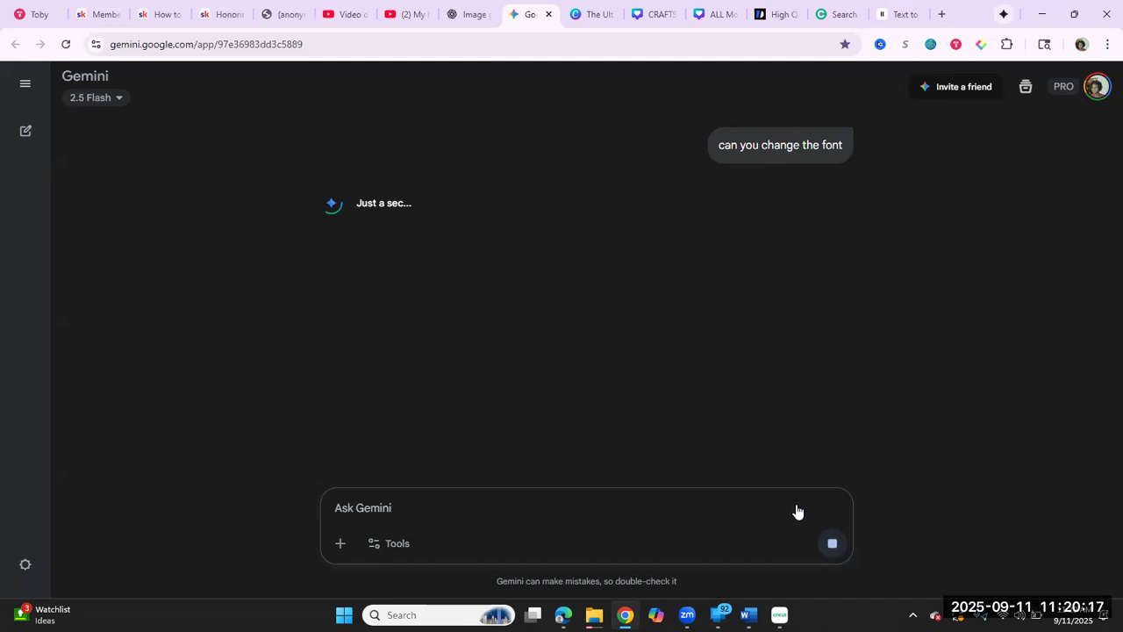
Step: Alternate between ChatGPT and Gemini to check both image generations and examine Gemini's new version of the crafting design
{"action": "left_click", "coordinate": [470, 14]}
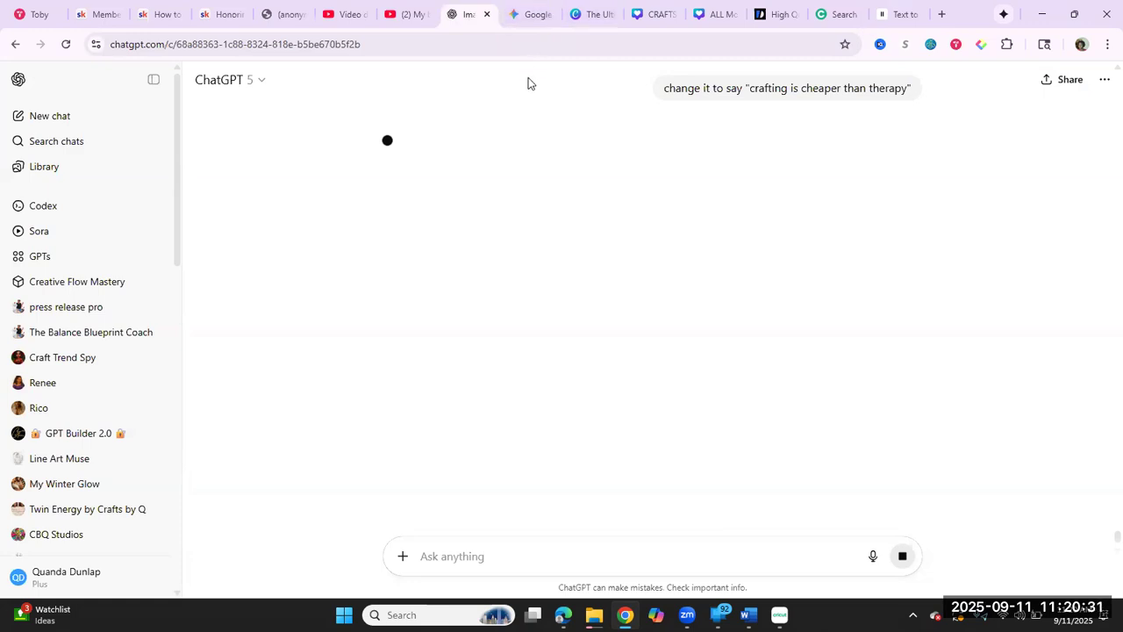
{"action": "left_click", "coordinate": [535, 18]}
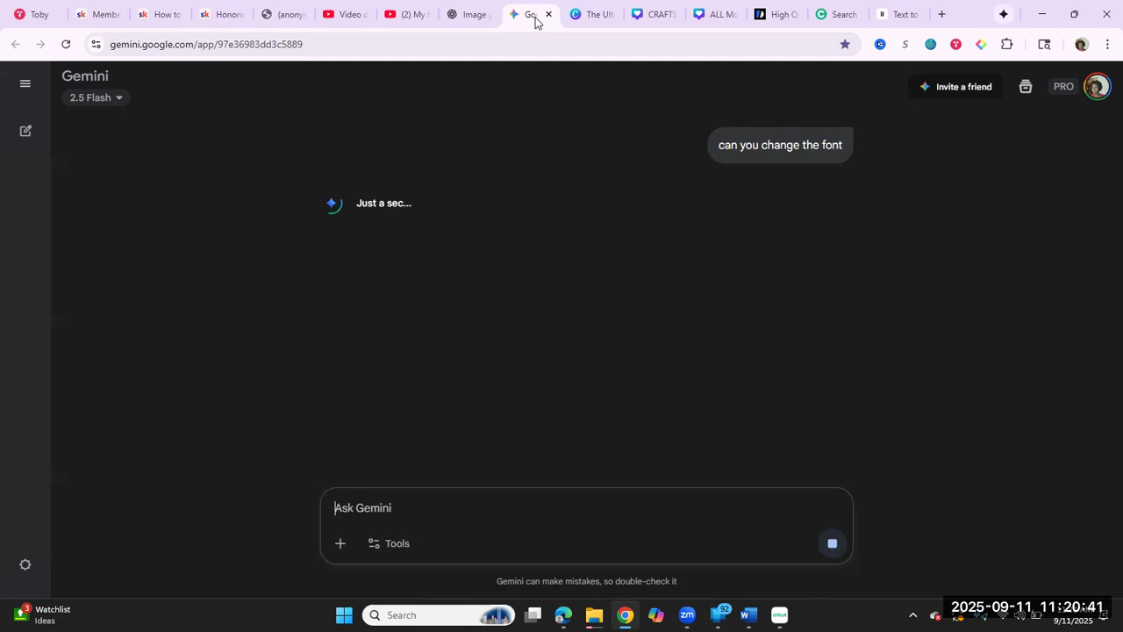
{"action": "left_click", "coordinate": [471, 15]}
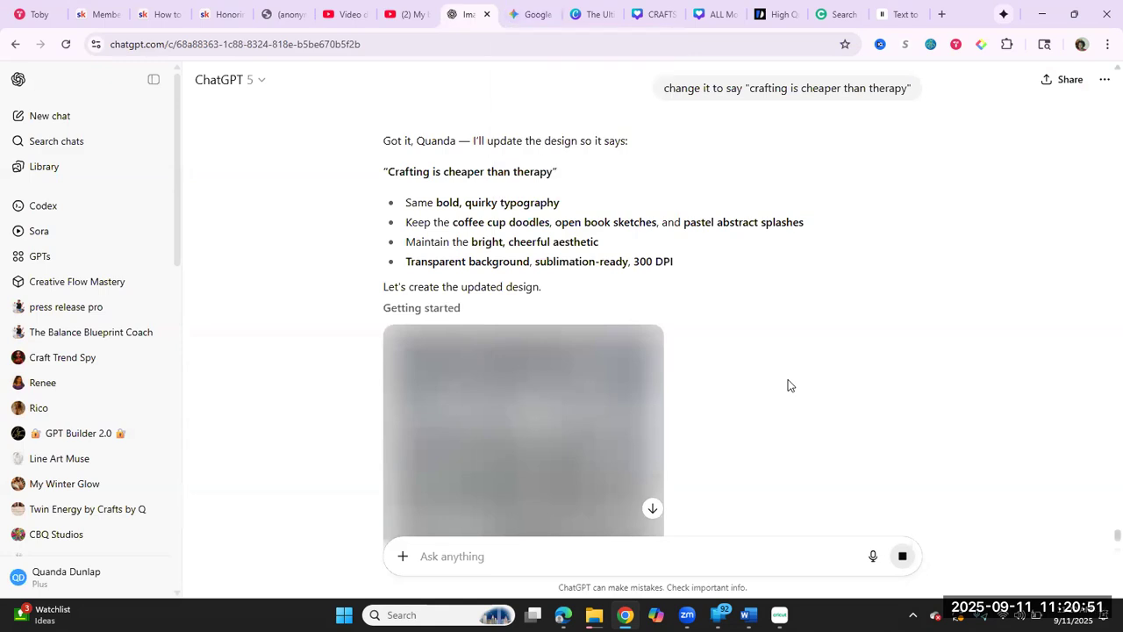
{"action": "left_click", "coordinate": [533, 16]}
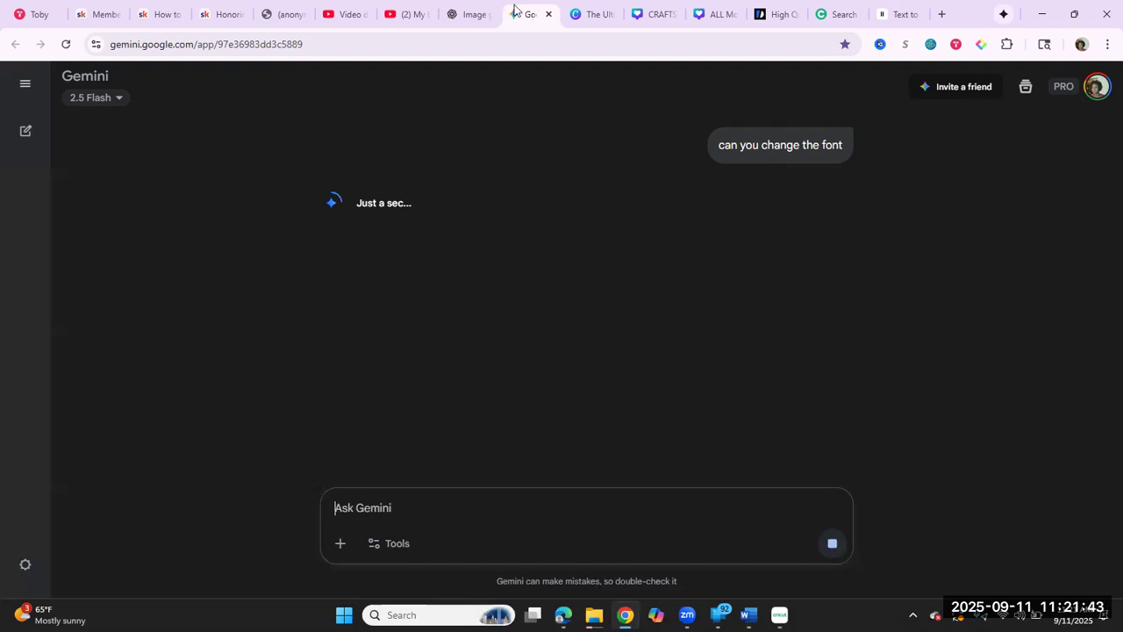
{"action": "left_click", "coordinate": [473, 20]}
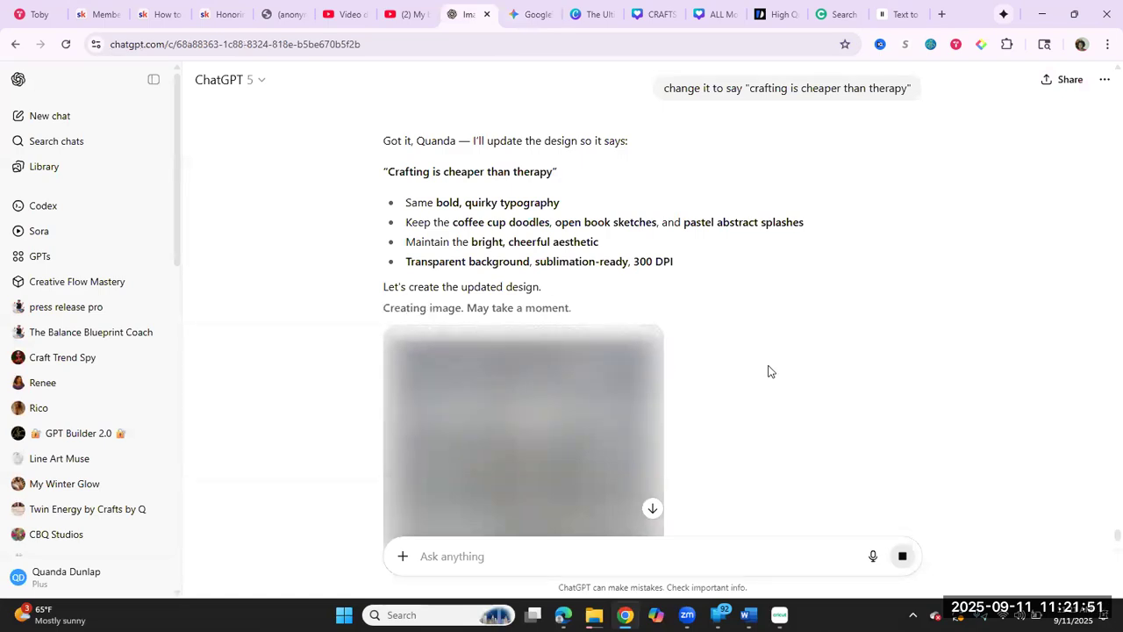
{"action": "left_click", "coordinate": [524, 15]}
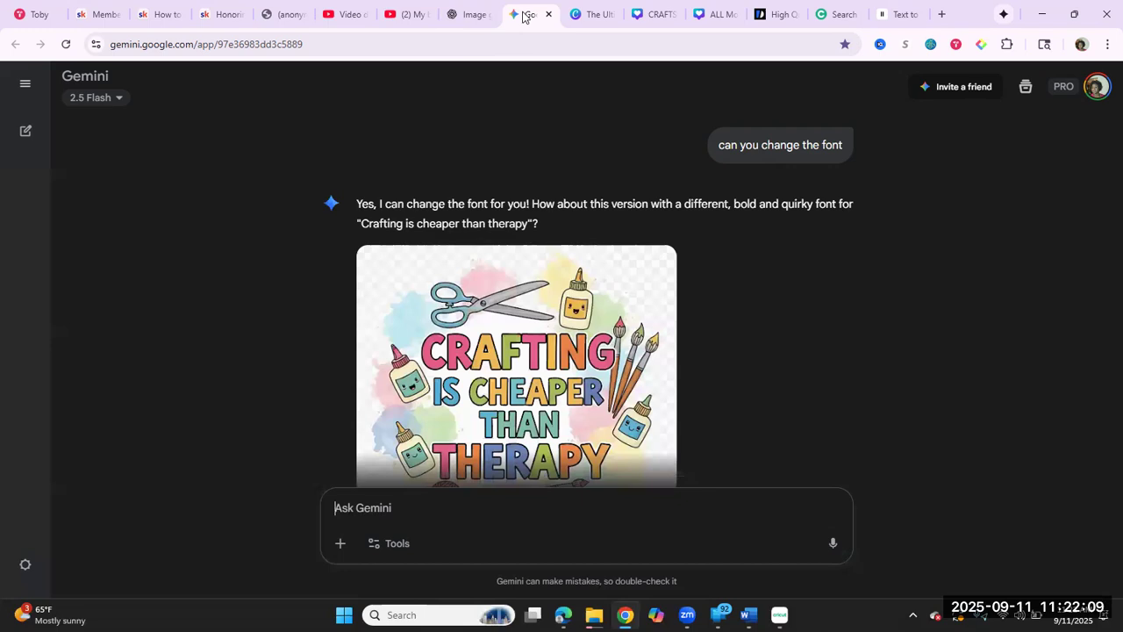
{"action": "left_click", "coordinate": [476, 15]}
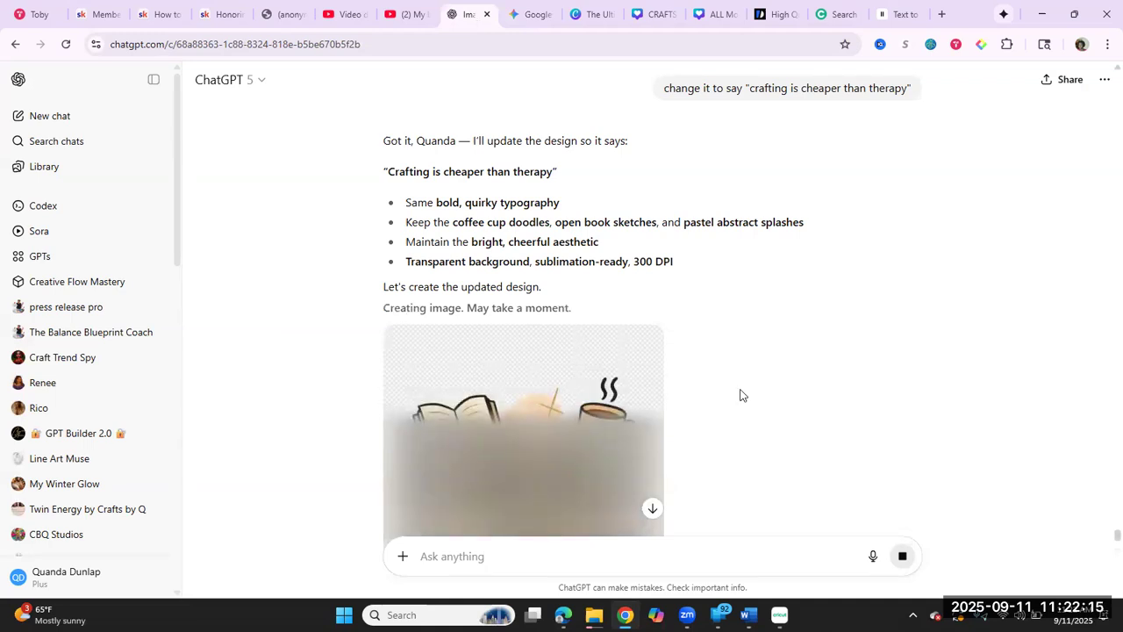
{"action": "scroll", "coordinate": [740, 395], "scroll_direction": "down", "scroll_amount": 3}
{"action": "scroll", "coordinate": [740, 394], "scroll_direction": "down", "scroll_amount": 1}
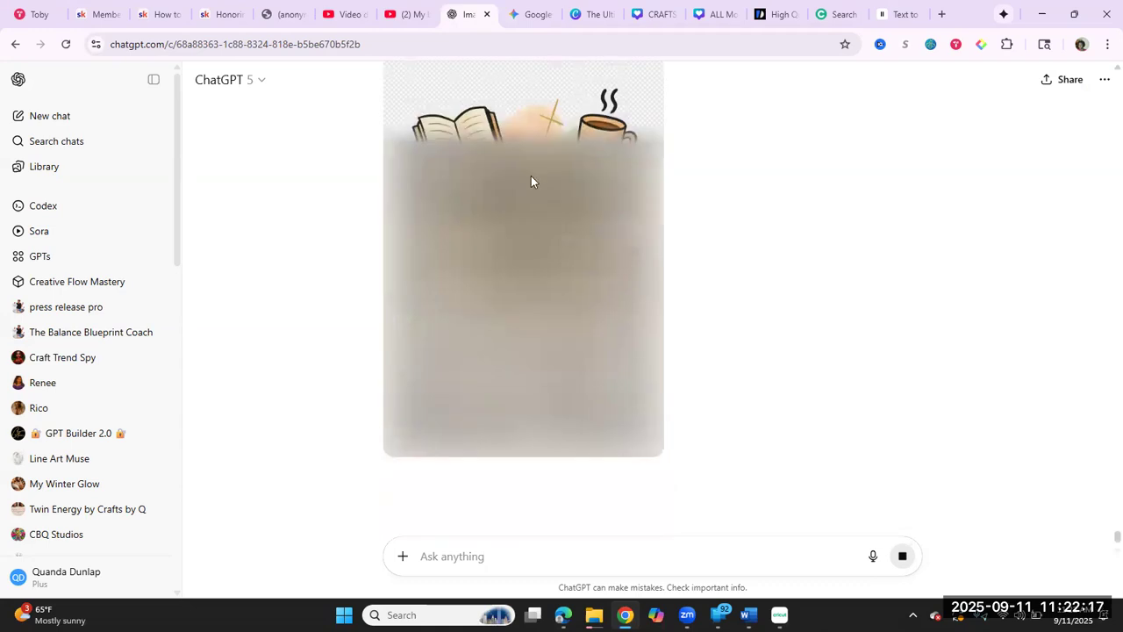
{"action": "left_click", "coordinate": [531, 15]}
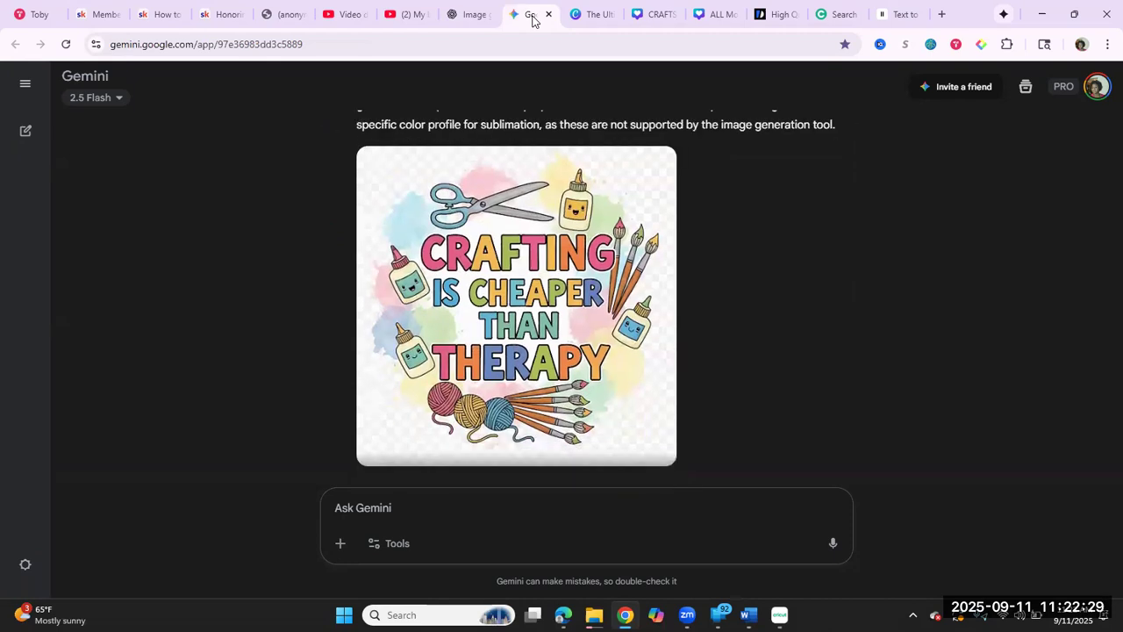
Step: Return to ChatGPT and download the generated "Crafting is cheaper than therapy" image
{"action": "left_click", "coordinate": [480, 12]}
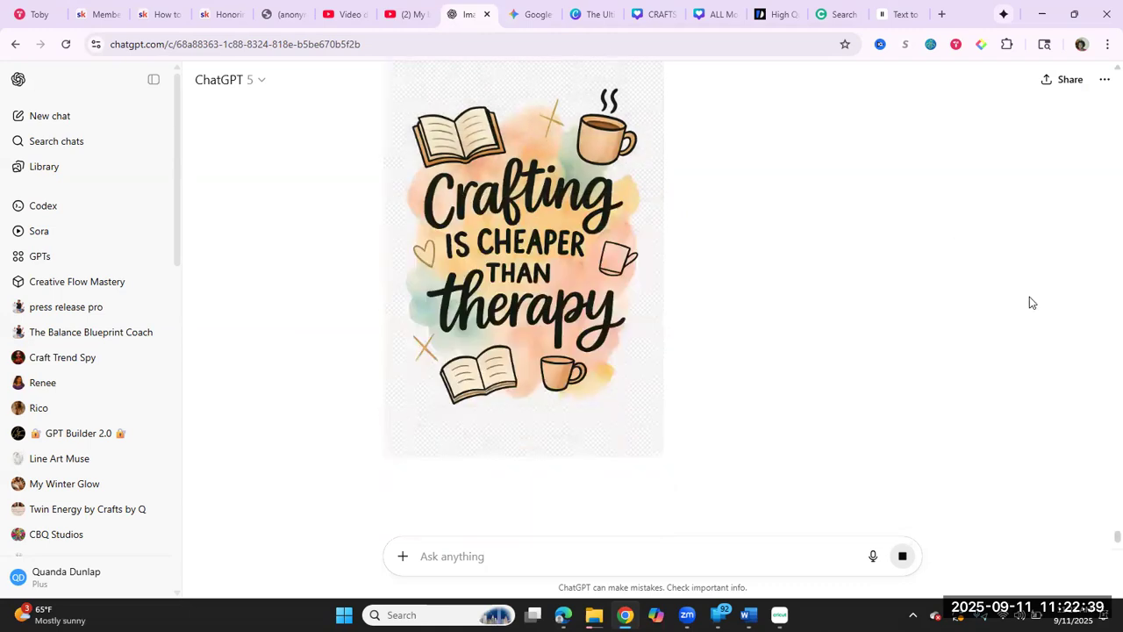
{"action": "mouse_move", "coordinate": [614, 448]}
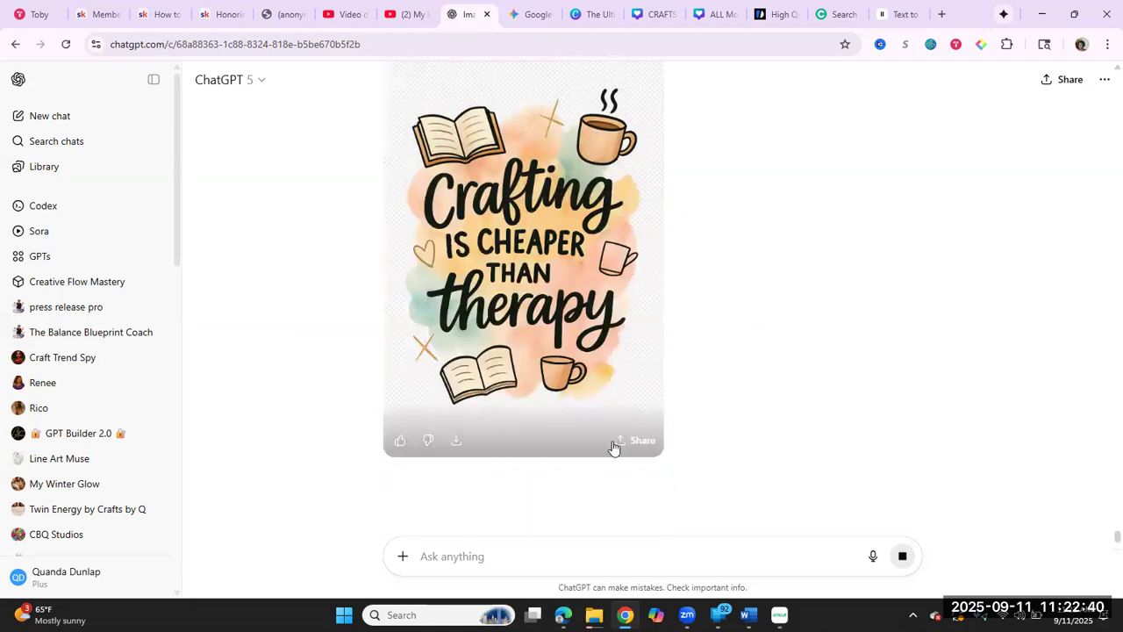
{"action": "left_click", "coordinate": [455, 448]}
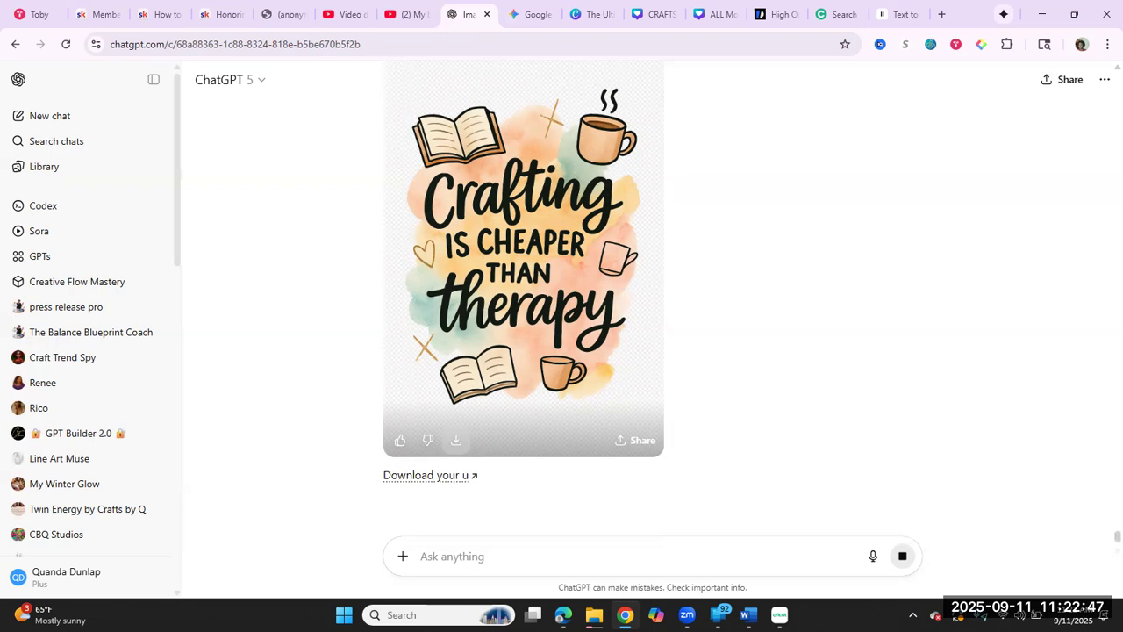
Step: Switch to Cricut Design Space and open the file chooser for a new image upload in the BOOKMARKS project
{"action": "key", "text": "alt+Tab"}
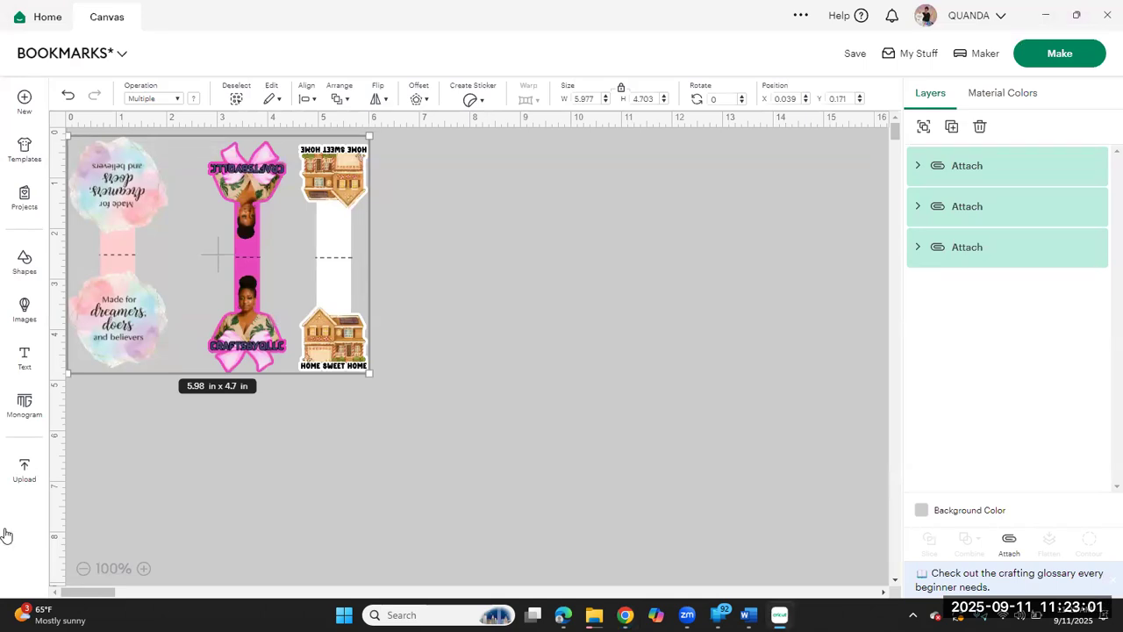
{"action": "left_click", "coordinate": [24, 471]}
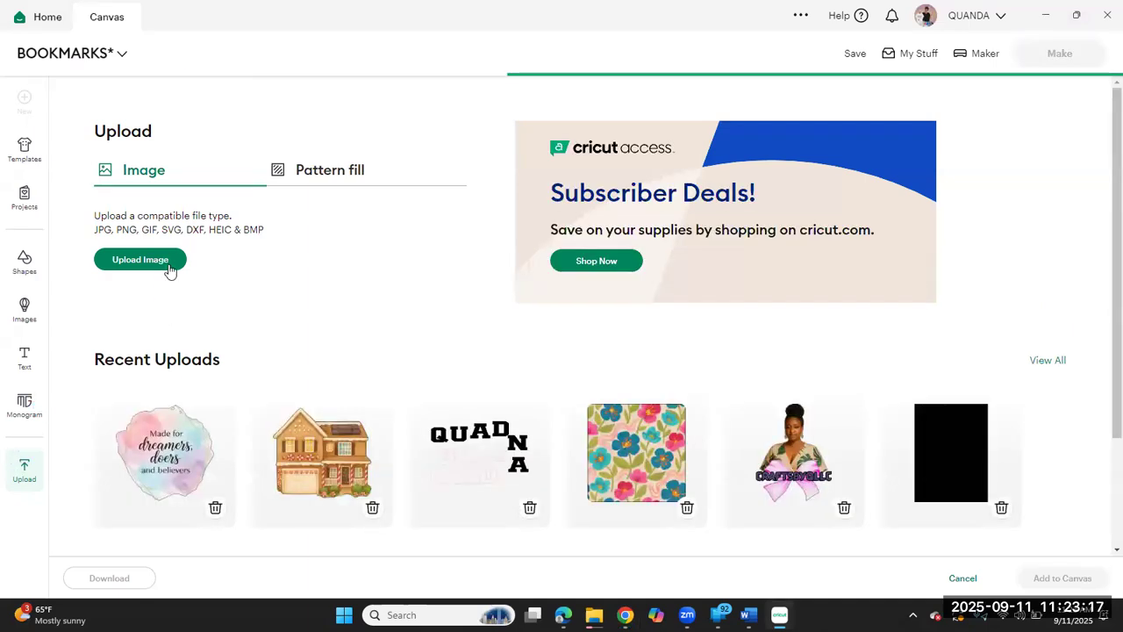
{"action": "left_click", "coordinate": [142, 263]}
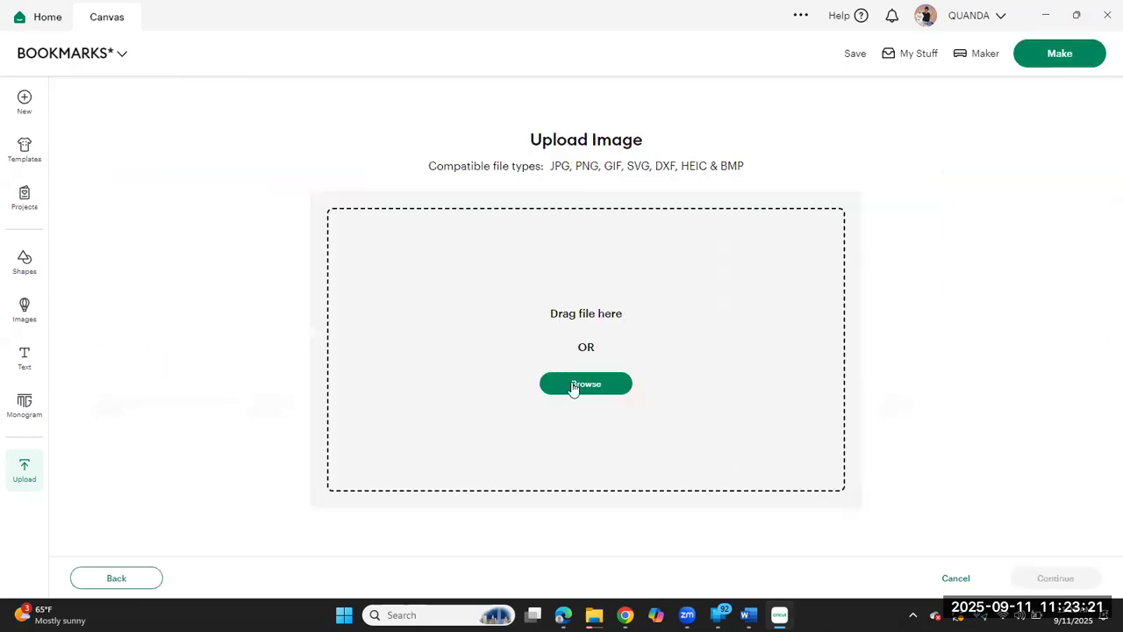
{"action": "left_click", "coordinate": [572, 386]}
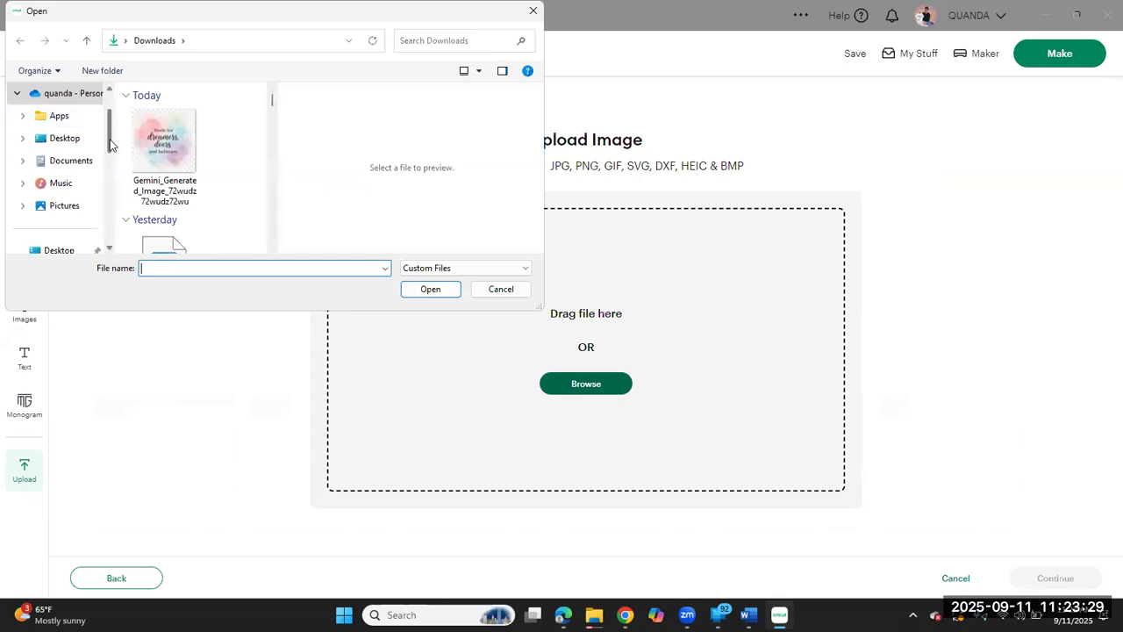
Step: Choose the "Crafting is cheaper than therapy" PNG from the Downloads folder and continue the upload to the Background Remover
{"action": "scroll", "coordinate": [89, 191], "scroll_direction": "down", "scroll_amount": 1}
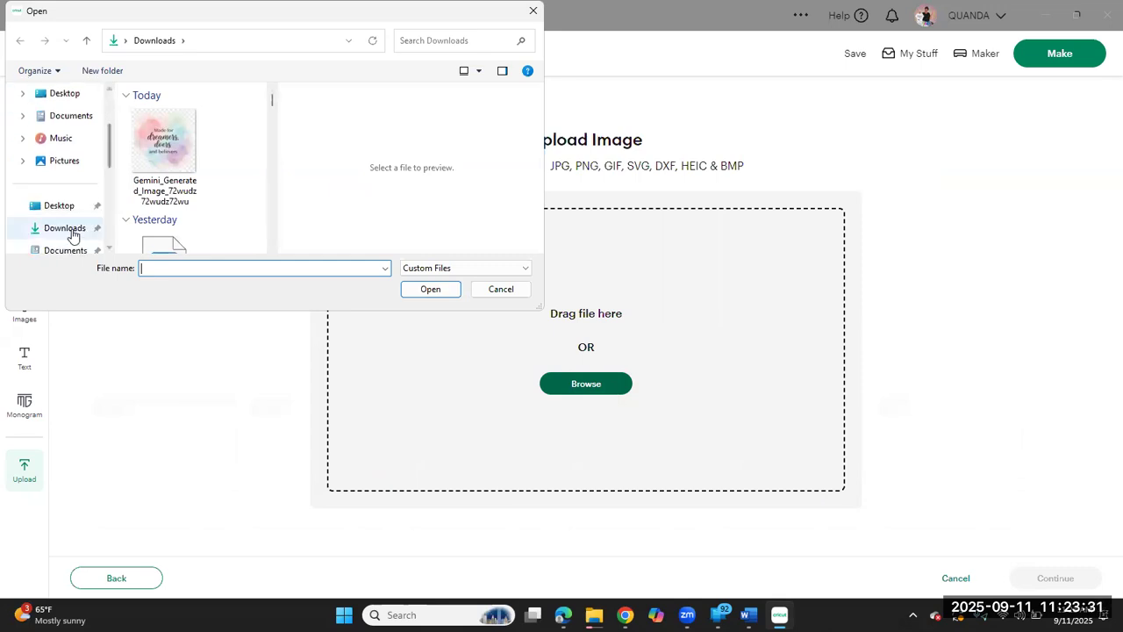
{"action": "left_click", "coordinate": [72, 233]}
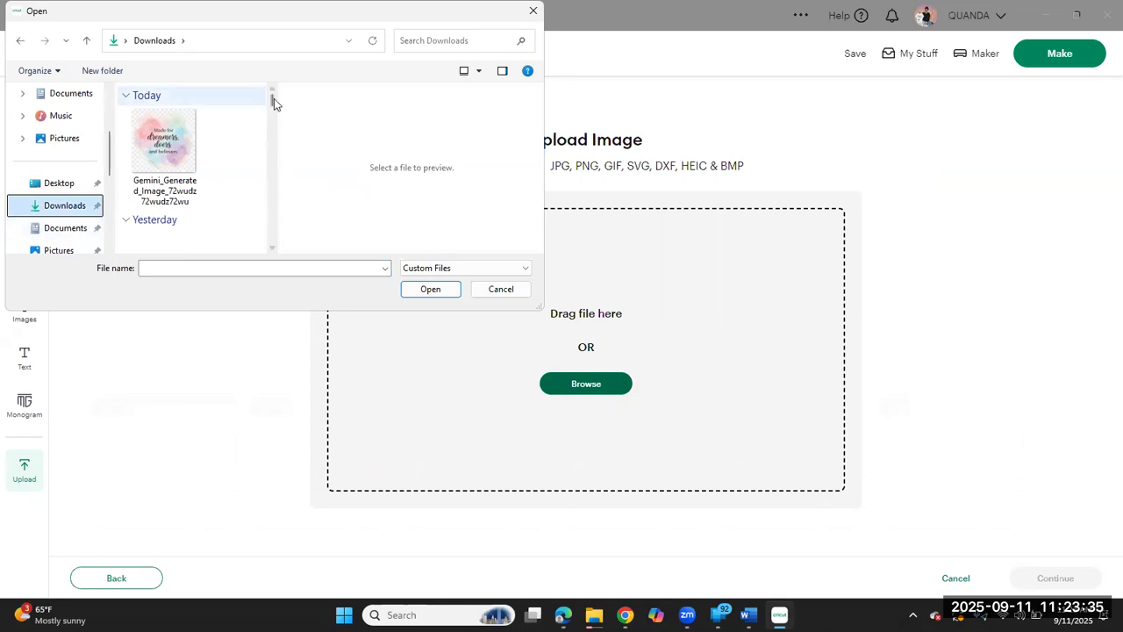
{"action": "left_click_drag", "start_coordinate": [274, 98], "coordinate": [277, 46]}
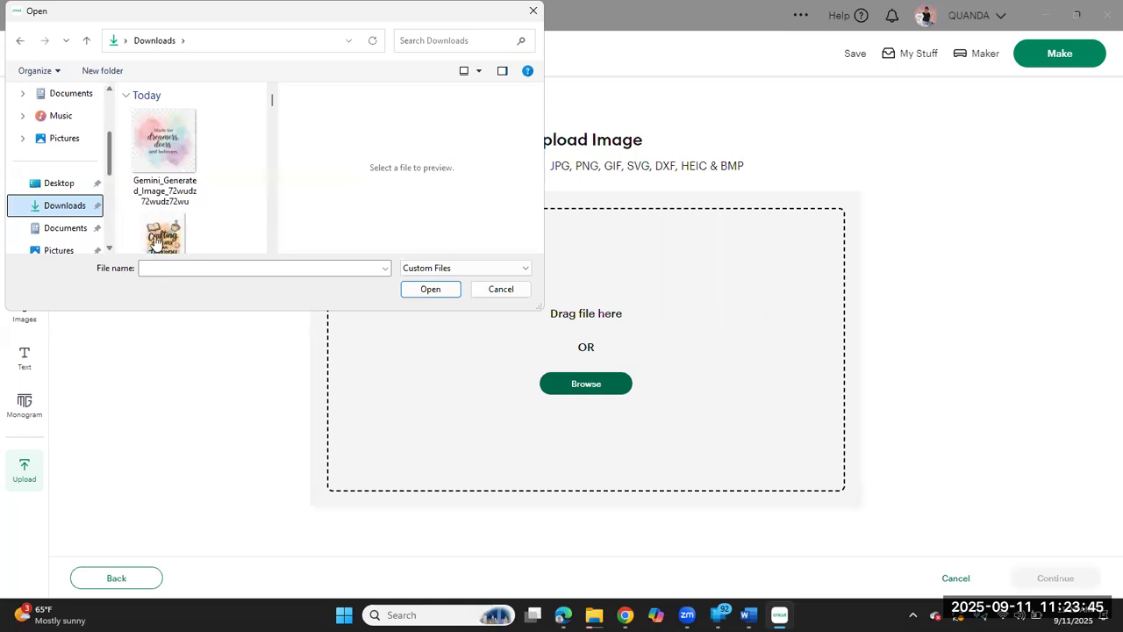
{"action": "left_click", "coordinate": [156, 238]}
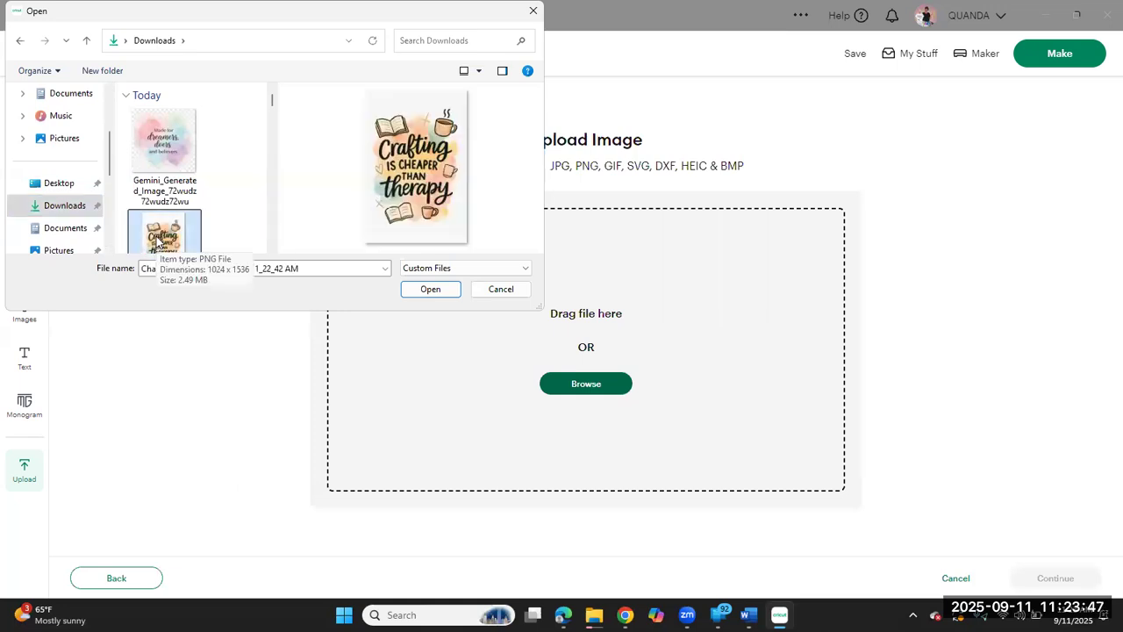
{"action": "double_click", "coordinate": [156, 238]}
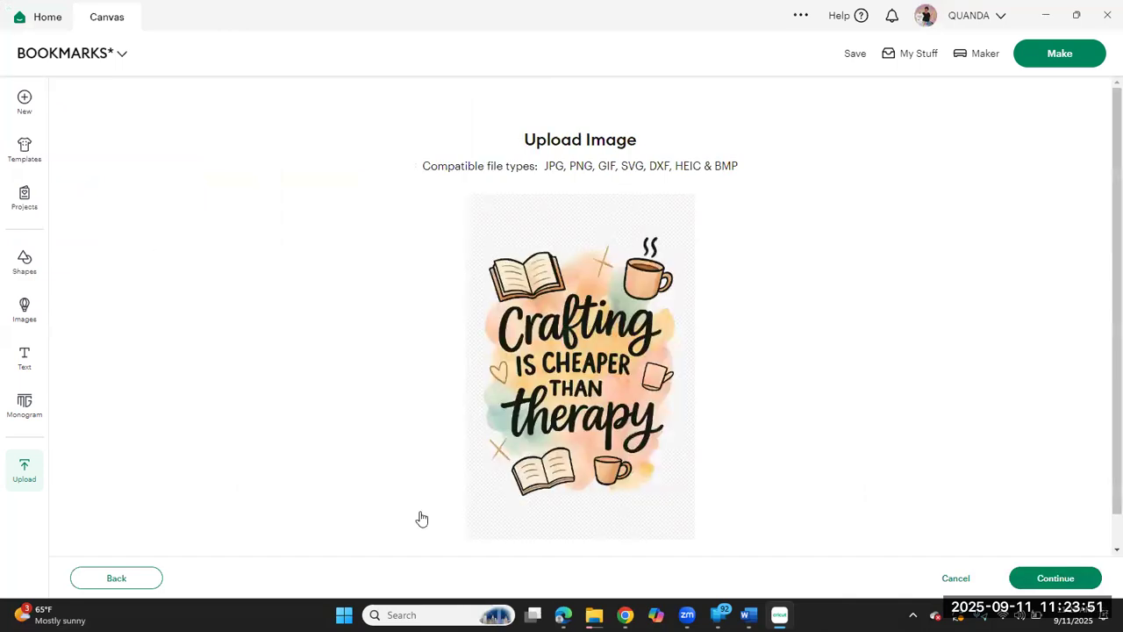
{"action": "left_click", "coordinate": [1047, 584]}
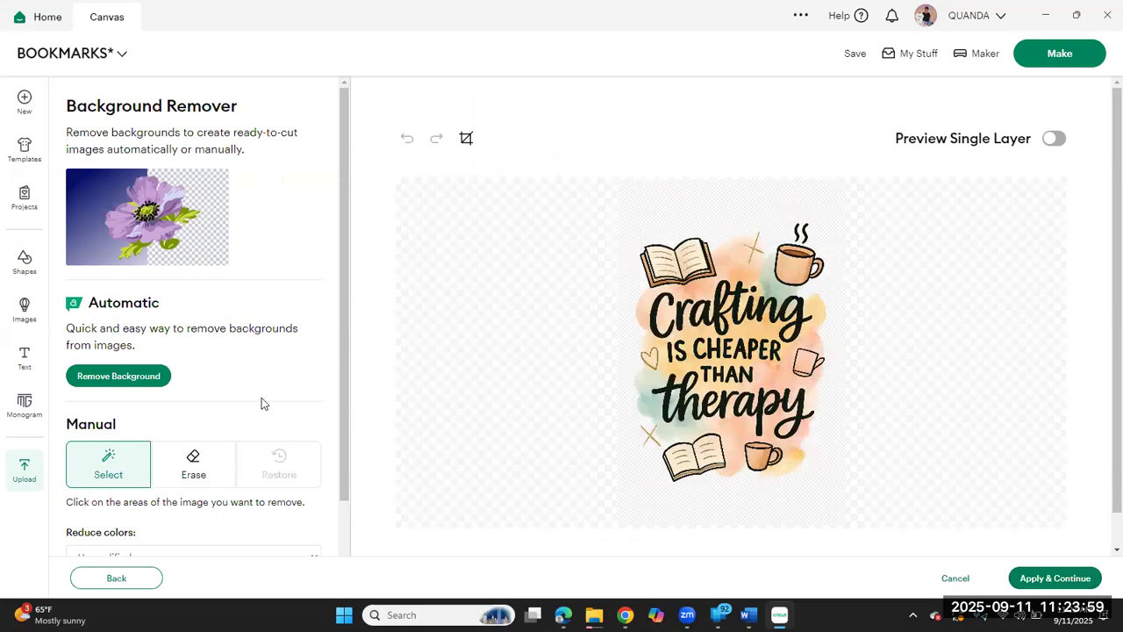
Step: Remove the crafting image's background automatically, apply the result, and choose Flat Graphic as the conversion type
{"action": "left_click", "coordinate": [134, 377]}
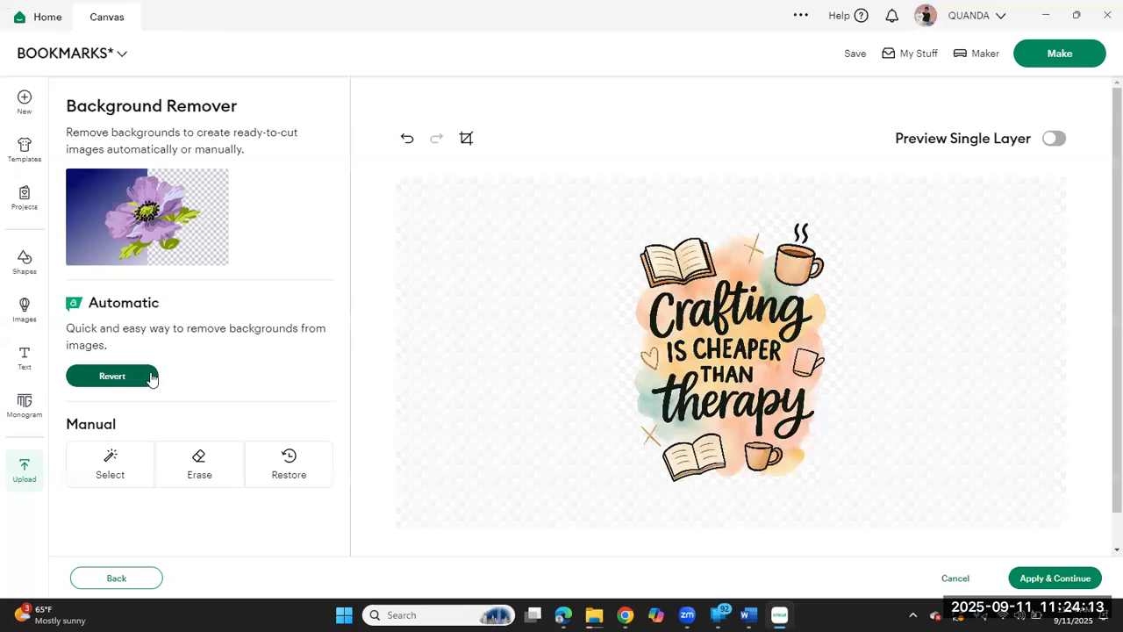
{"action": "left_click", "coordinate": [1054, 140]}
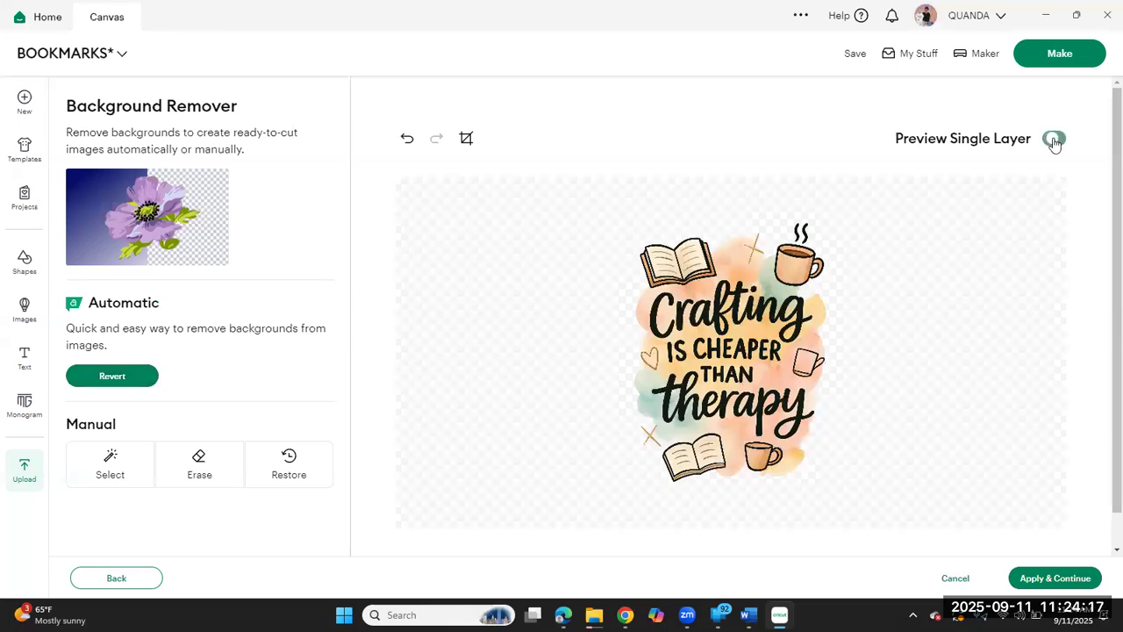
{"action": "left_click", "coordinate": [1069, 573]}
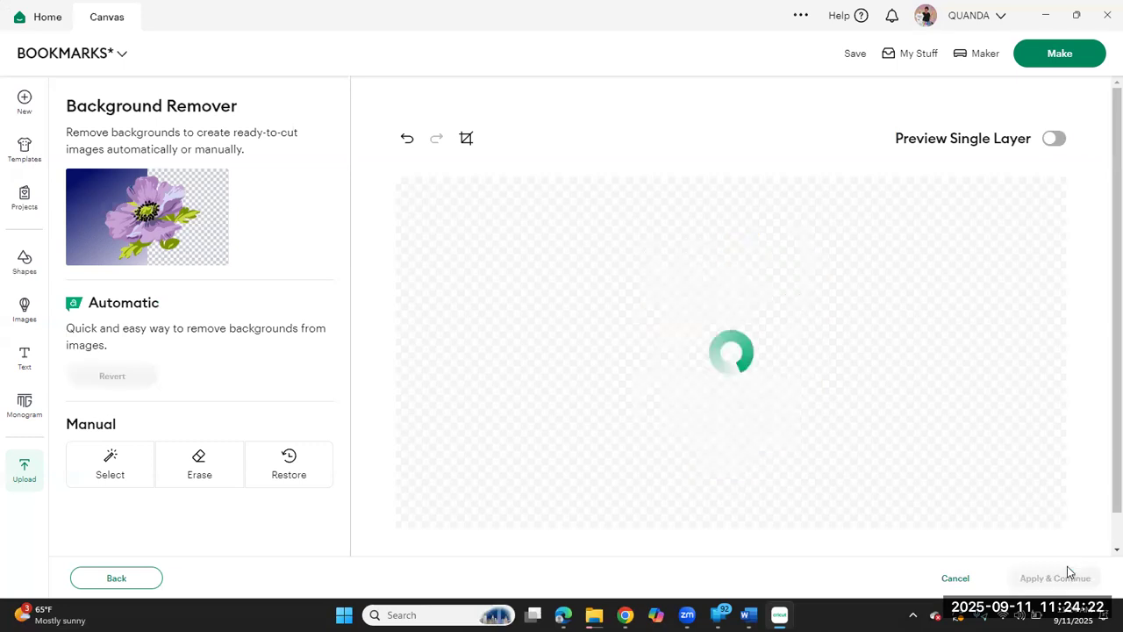
{"action": "left_click", "coordinate": [1055, 577]}
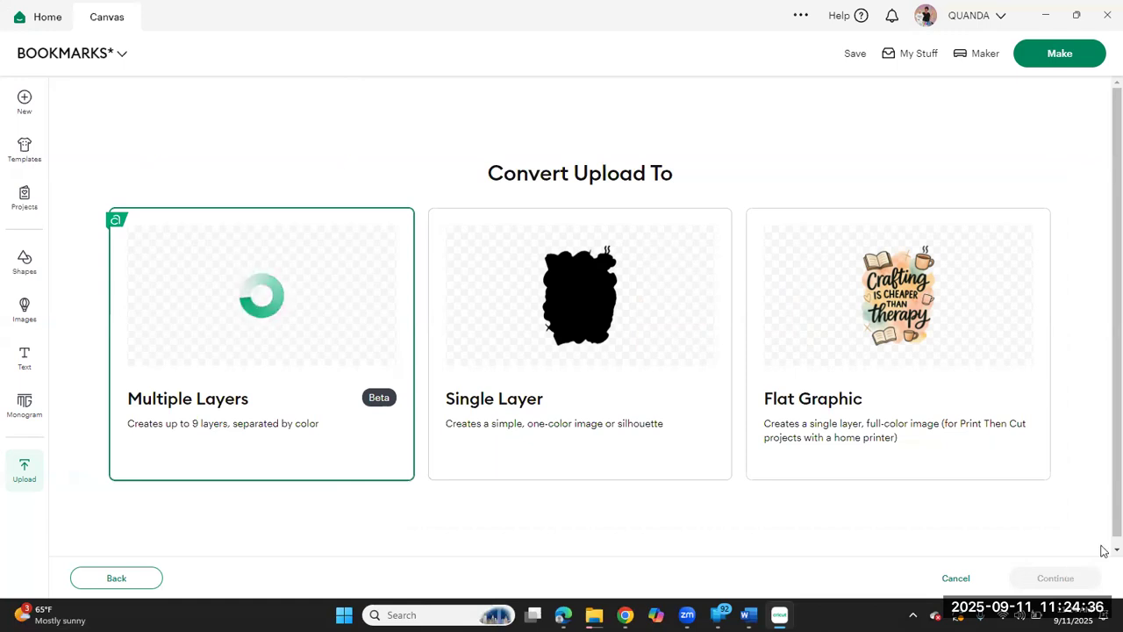
{"action": "left_click", "coordinate": [959, 249]}
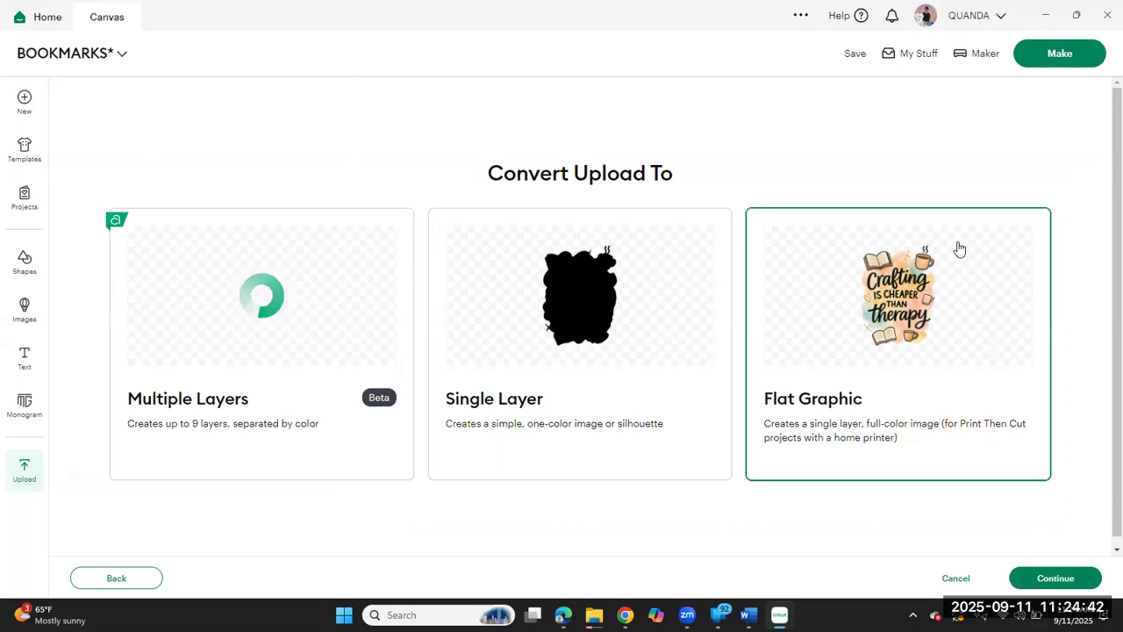
Step: Finish uploading the crafting design as a Flat Graphic and place it on the canvas beside the three existing bookmarks
{"action": "left_click", "coordinate": [1063, 580]}
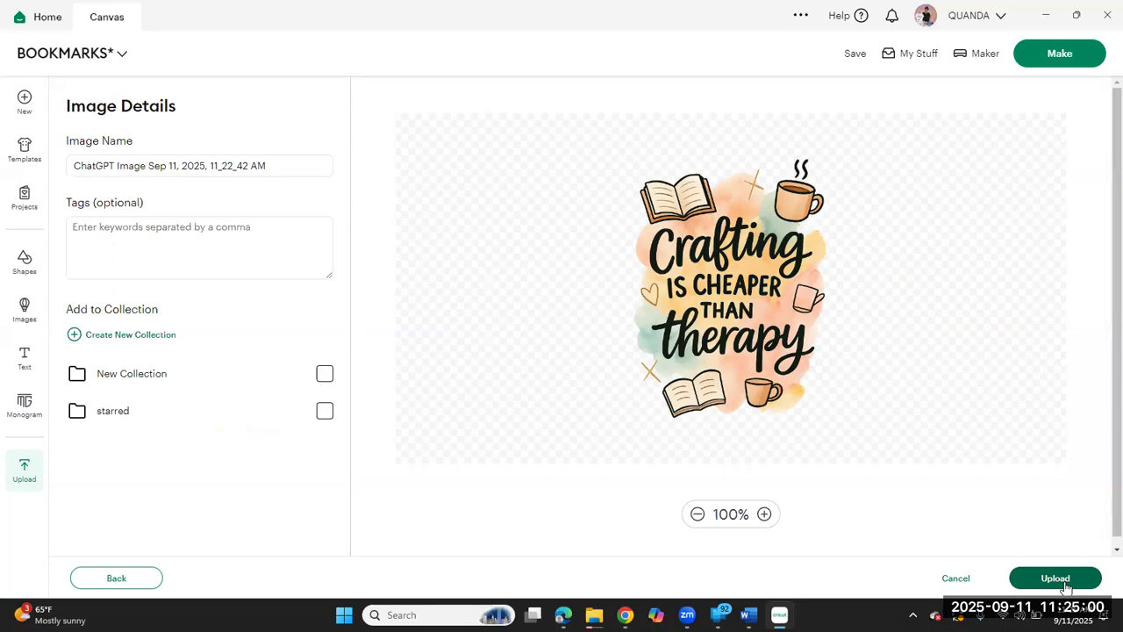
{"action": "left_click", "coordinate": [1061, 583]}
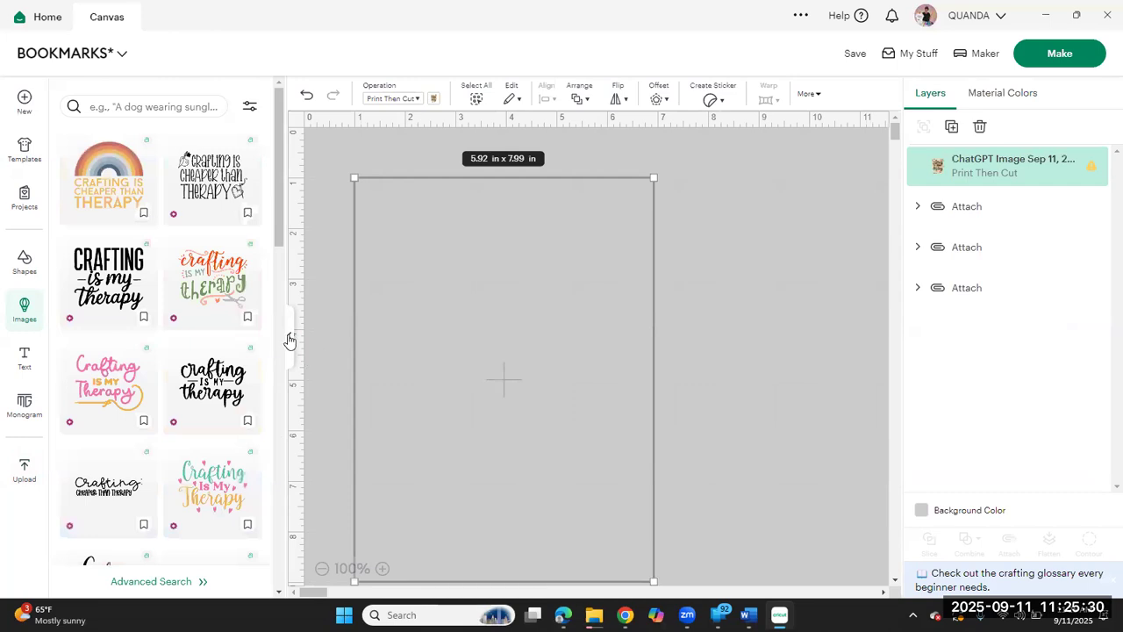
{"action": "left_click", "coordinate": [288, 335]}
{"action": "left_click_drag", "start_coordinate": [383, 380], "coordinate": [676, 358]}
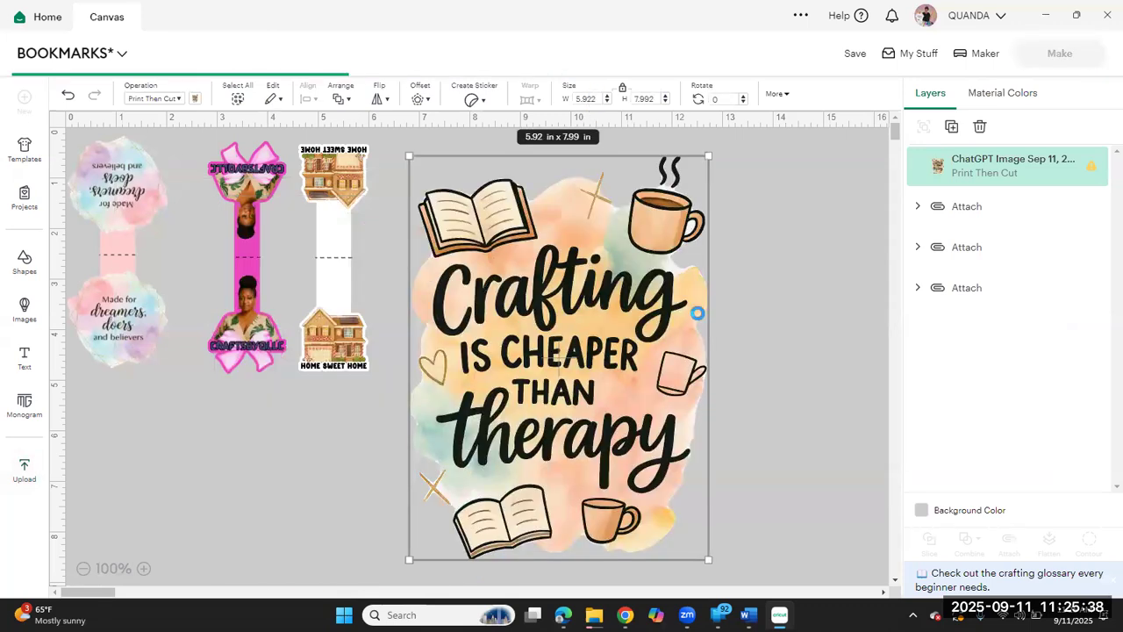
Step: Set the crafting image's height to 4.5 in with proportions locked and move it slightly farther from the bookmarks
{"action": "left_click_drag", "start_coordinate": [659, 96], "coordinate": [599, 99]}
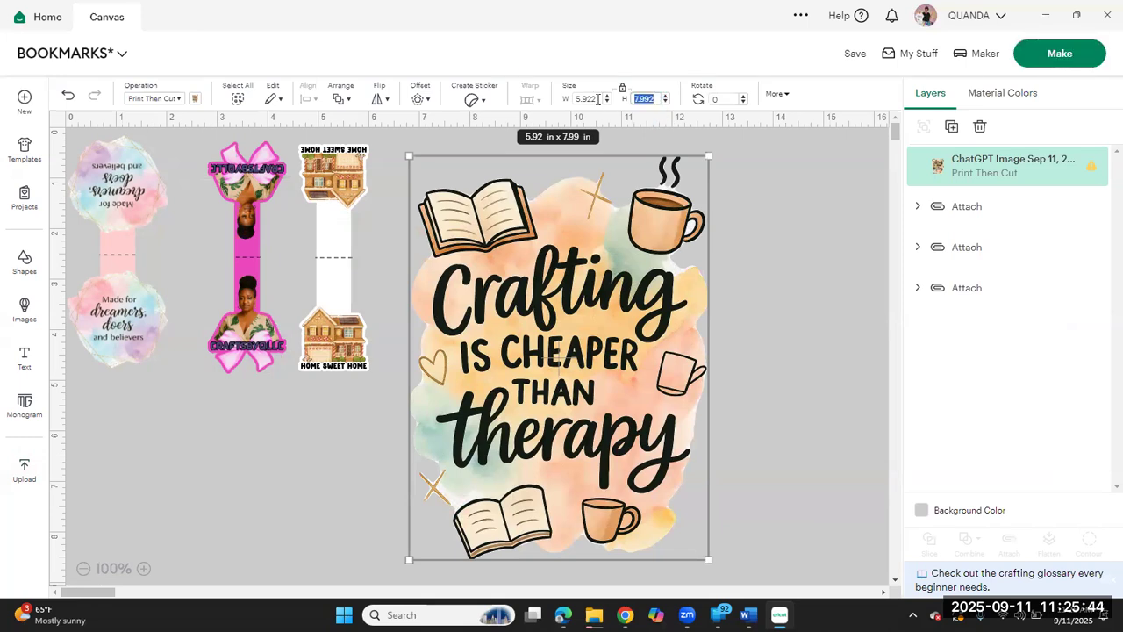
{"action": "type", "text": "4.5"}
{"action": "key", "text": "Return"}
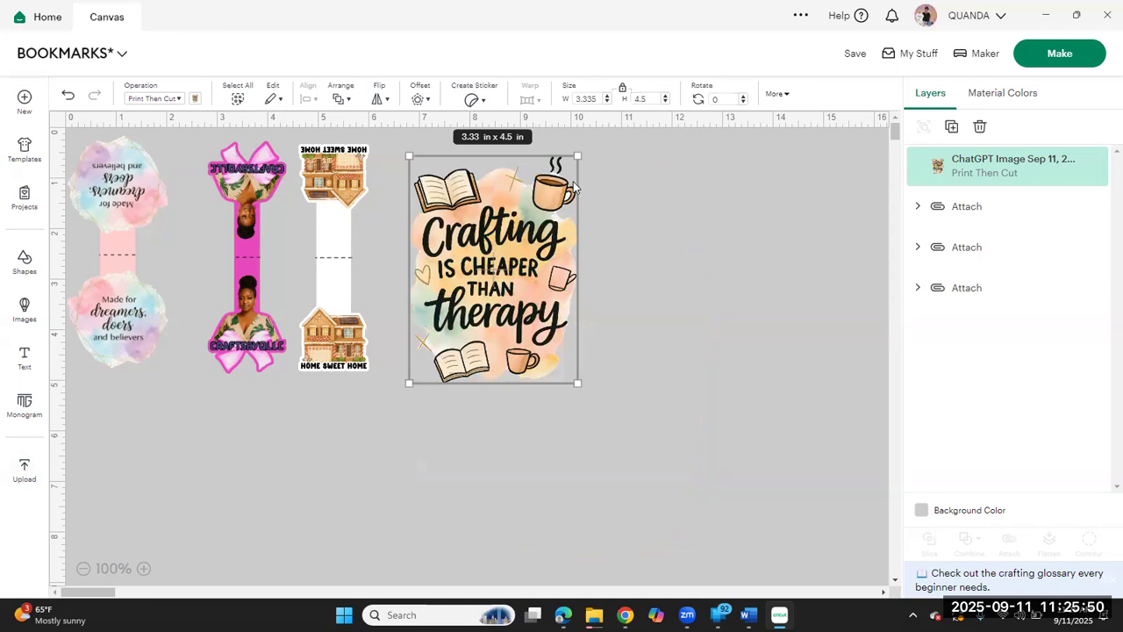
{"action": "left_click_drag", "start_coordinate": [510, 258], "coordinate": [551, 255]}
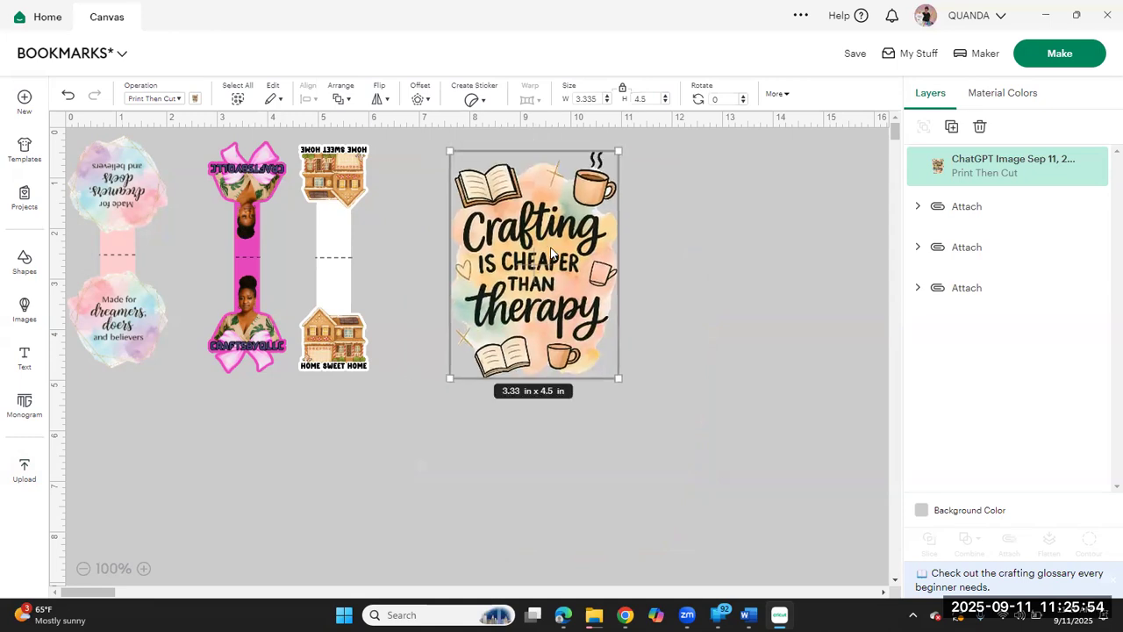
Step: Insert a square shape and move it to the empty canvas area beside the crafting image
{"action": "left_click", "coordinate": [16, 272]}
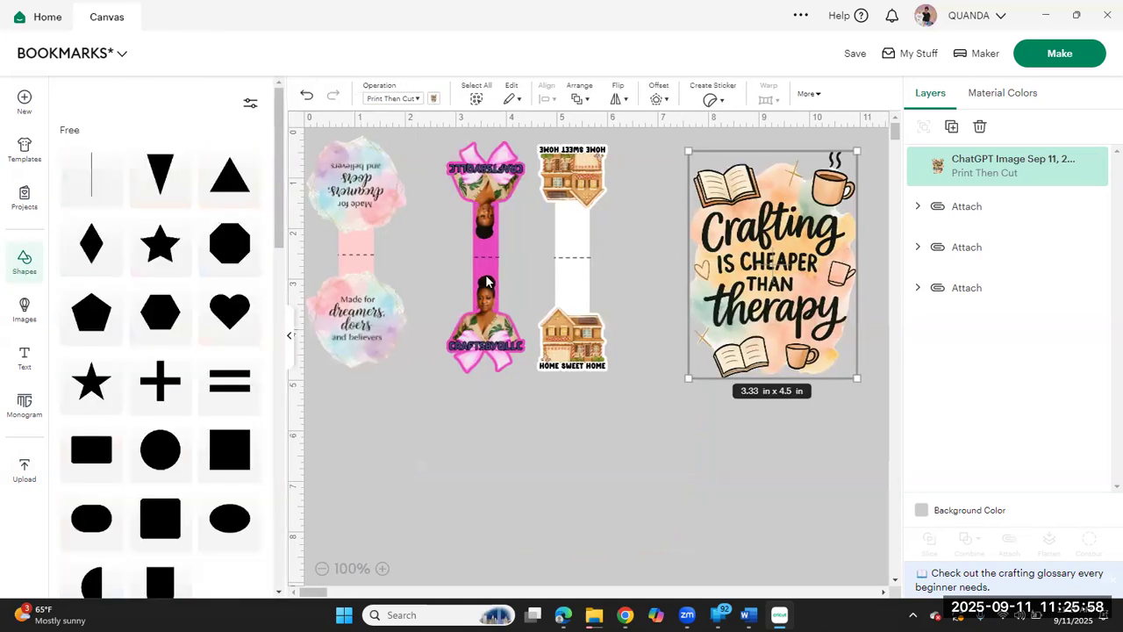
{"action": "left_click", "coordinate": [234, 446]}
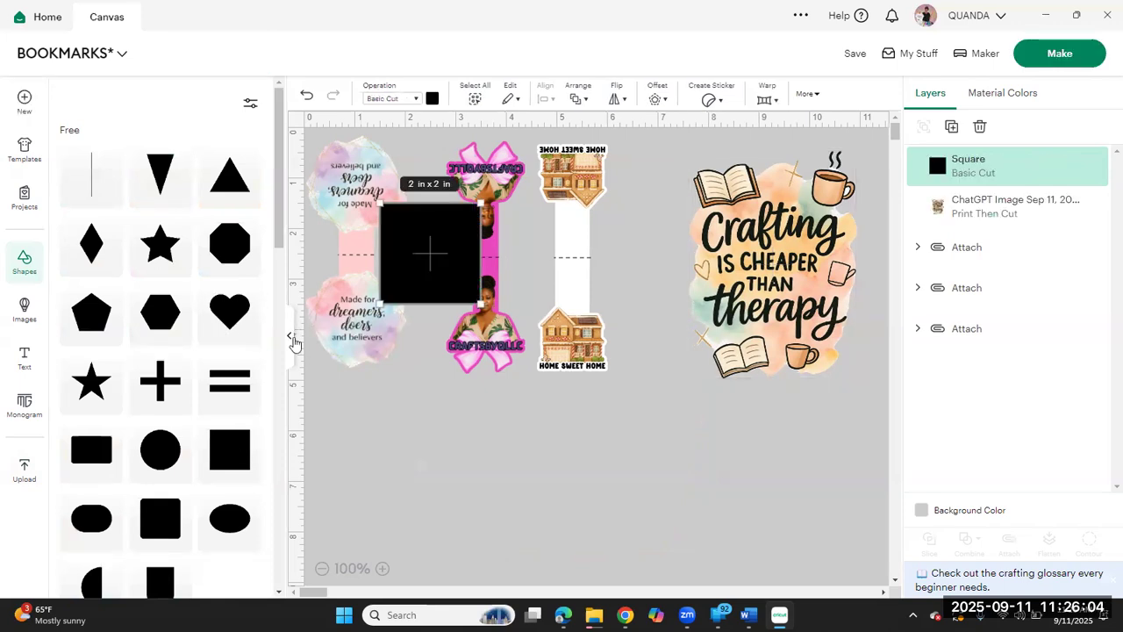
{"action": "left_click", "coordinate": [292, 339]}
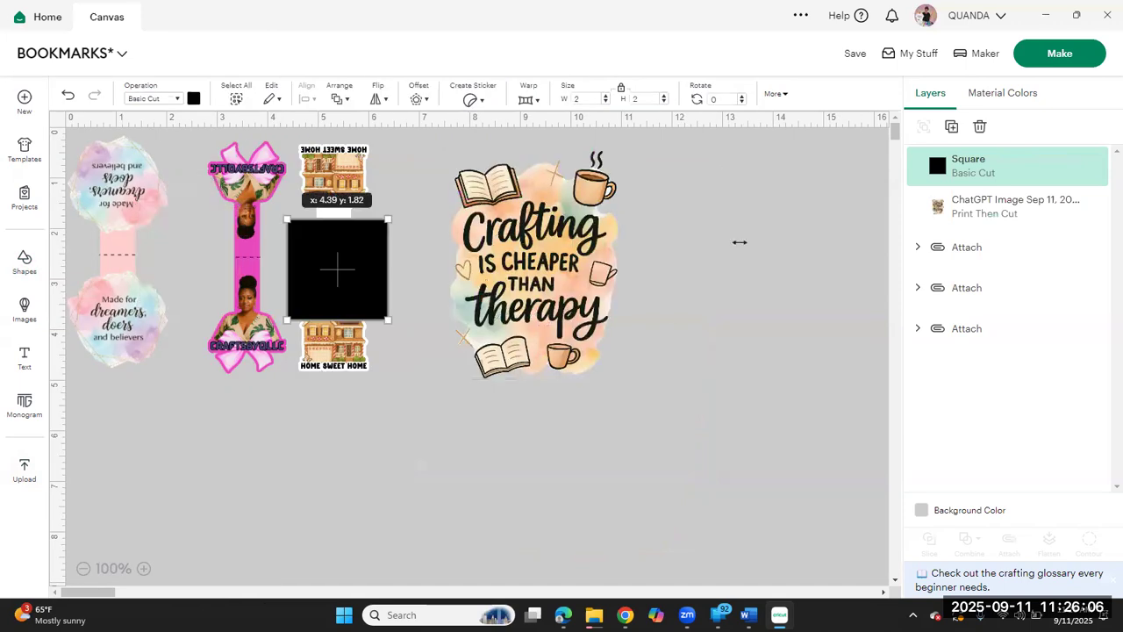
Step: Resize the square to 3 in wide and 6 in high, unlocking its proportions to form a rectangle
{"action": "left_click_drag", "start_coordinate": [647, 99], "coordinate": [607, 106]}
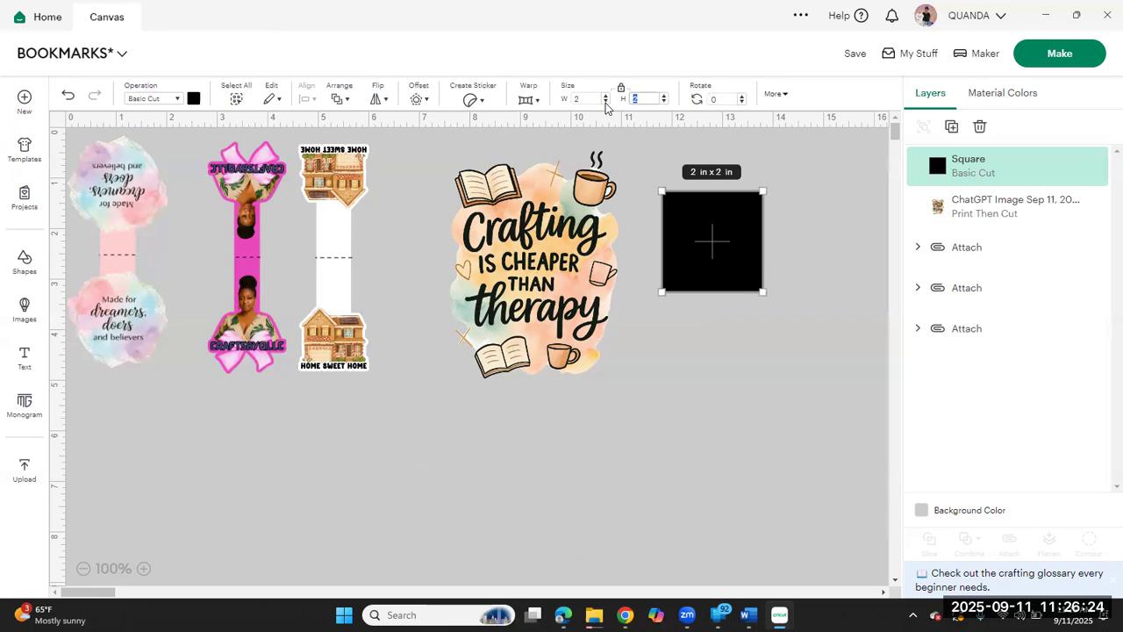
{"action": "type", "text": "6"}
{"action": "key", "text": "Return"}
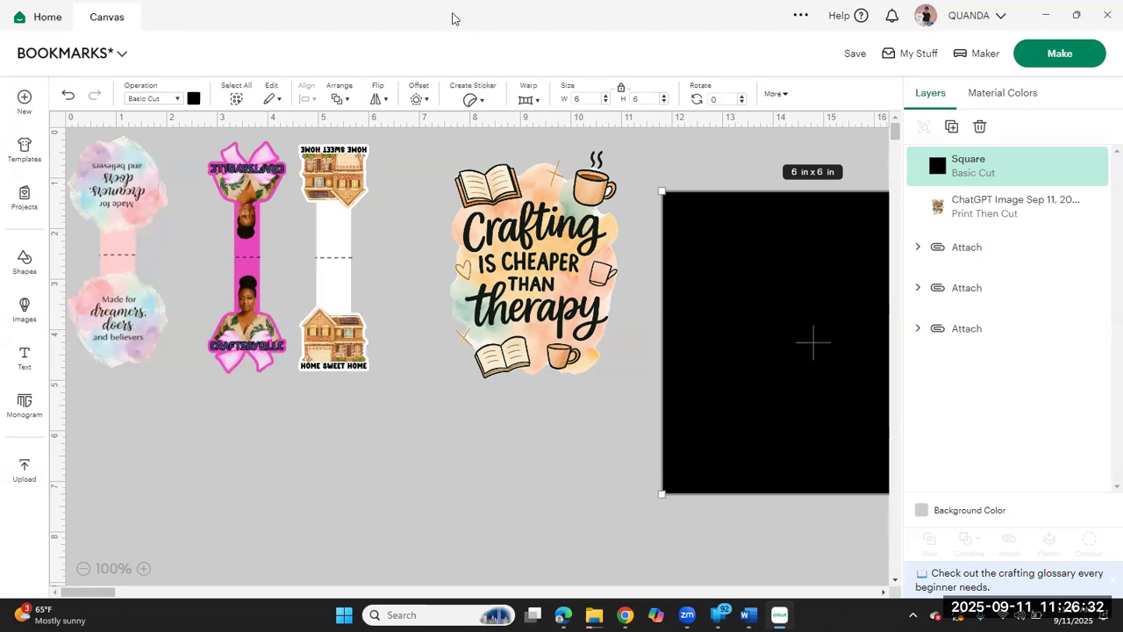
{"action": "left_click_drag", "start_coordinate": [587, 99], "coordinate": [530, 110]}
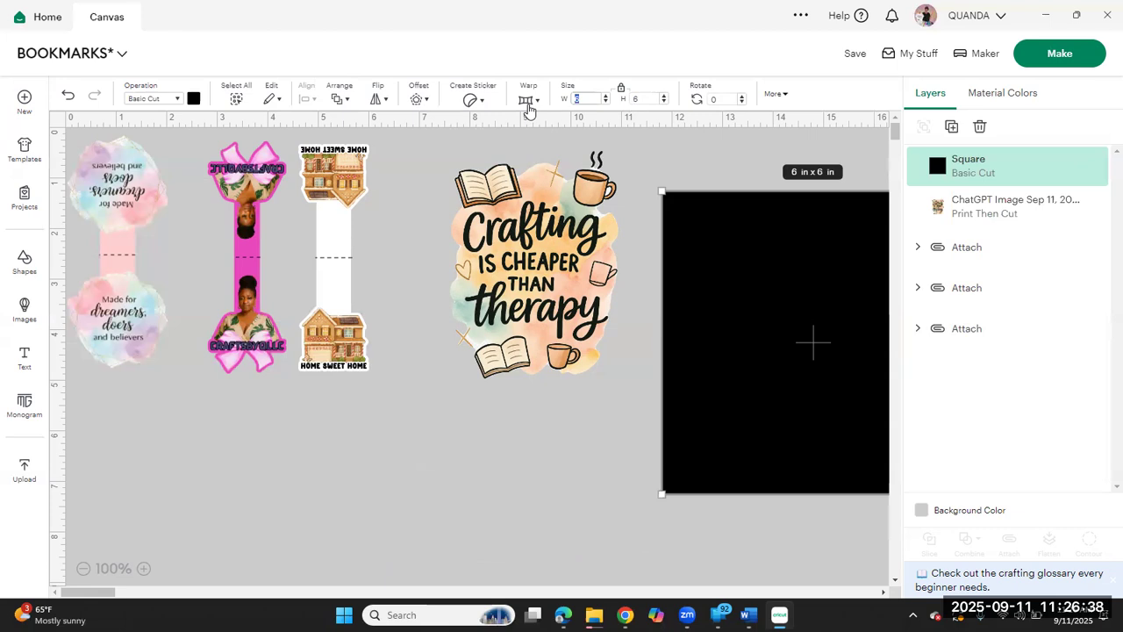
{"action": "key", "text": "Return"}
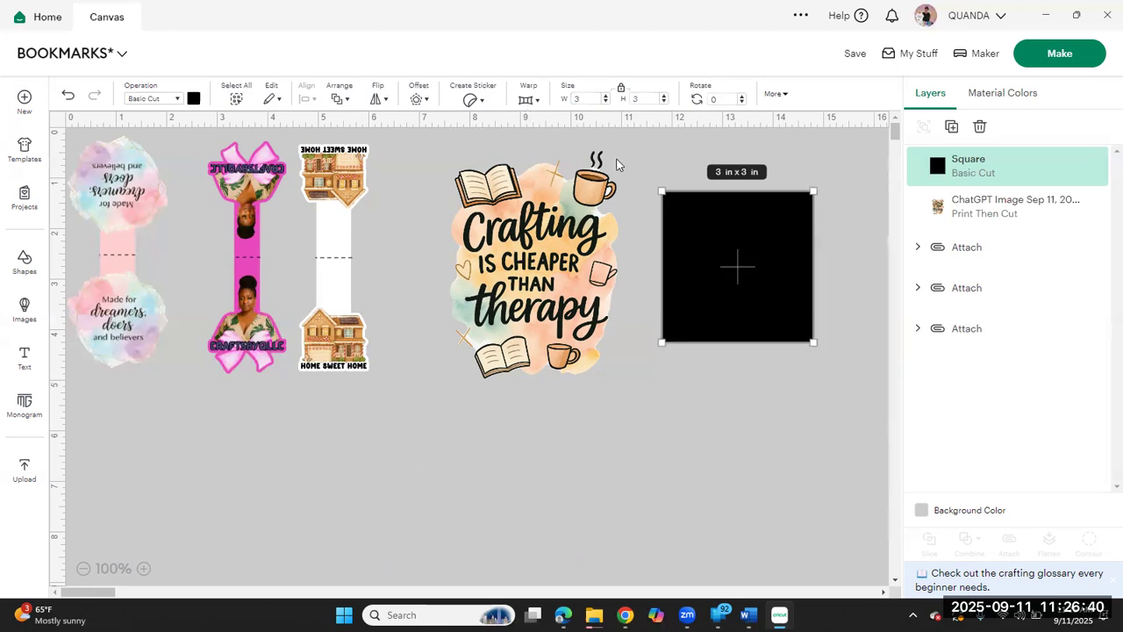
{"action": "left_click", "coordinate": [621, 91]}
{"action": "left_click", "coordinate": [646, 98]}
{"action": "type", "text": "6"}
{"action": "key", "text": "Return"}
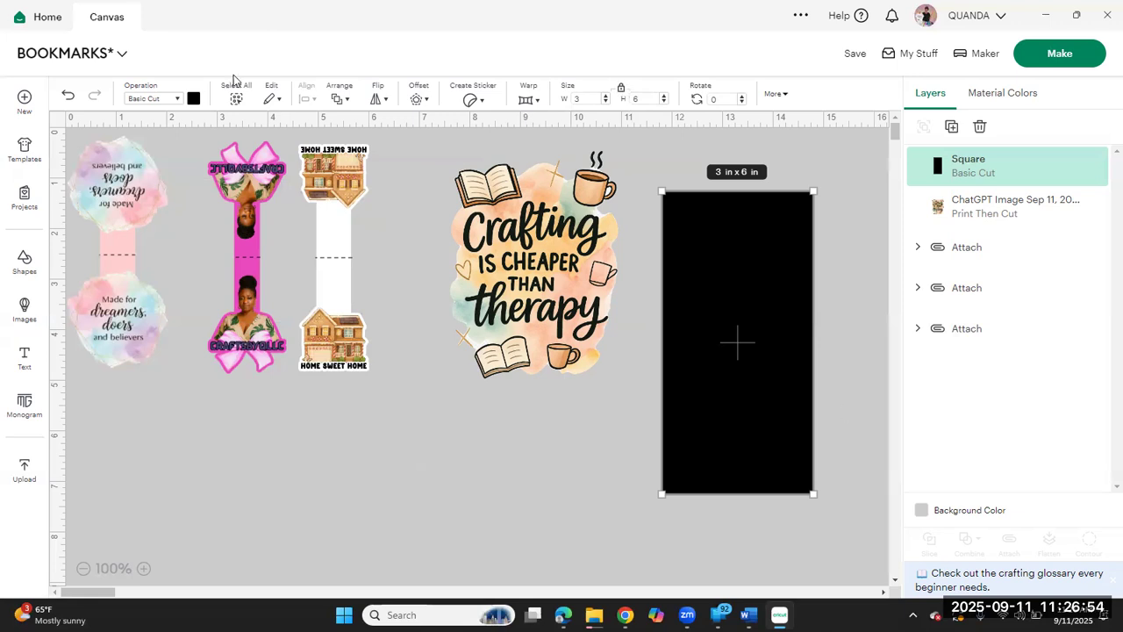
Step: Change the rectangle's material color to white and deselect it
{"action": "left_click", "coordinate": [193, 99]}
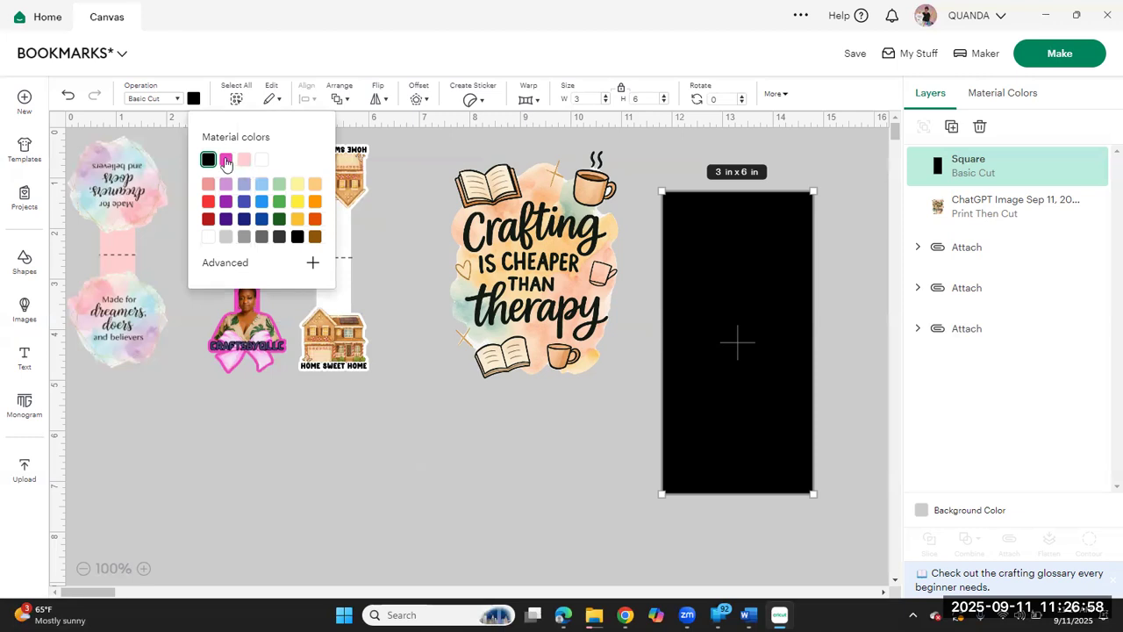
{"action": "left_click", "coordinate": [262, 159]}
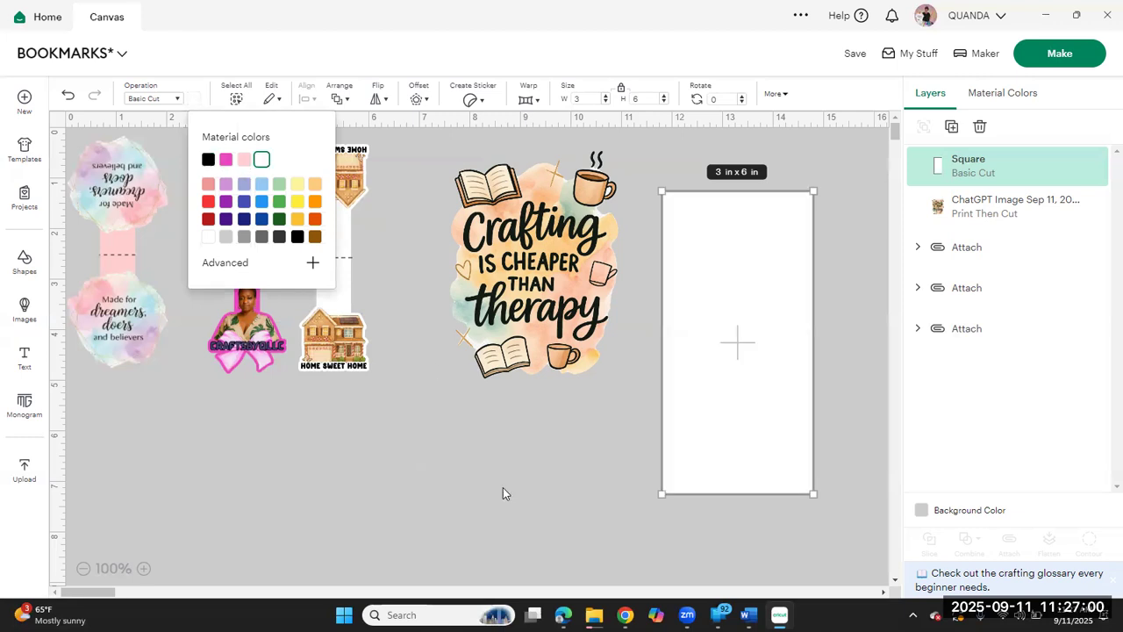
{"action": "left_click", "coordinate": [435, 533]}
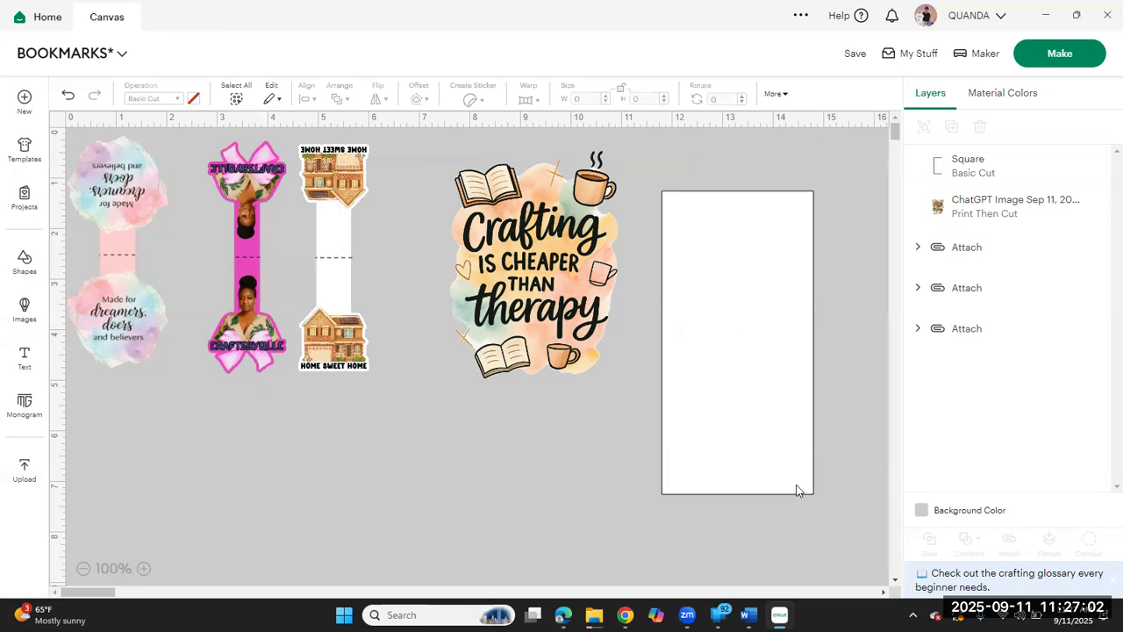
Step: Enlarge the Home Sweet Home bookmark to about 1.89 x 6.06 in against the white rectangle and move it back beside the crafting image
{"action": "left_click", "coordinate": [563, 328]}
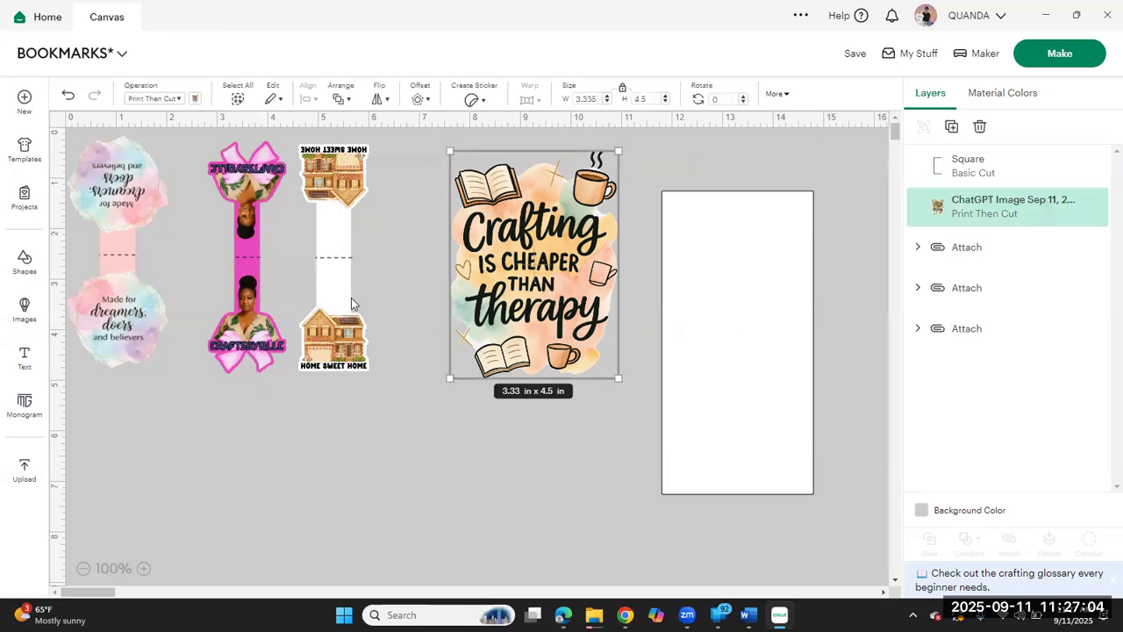
{"action": "left_click_drag", "start_coordinate": [351, 304], "coordinate": [701, 359]}
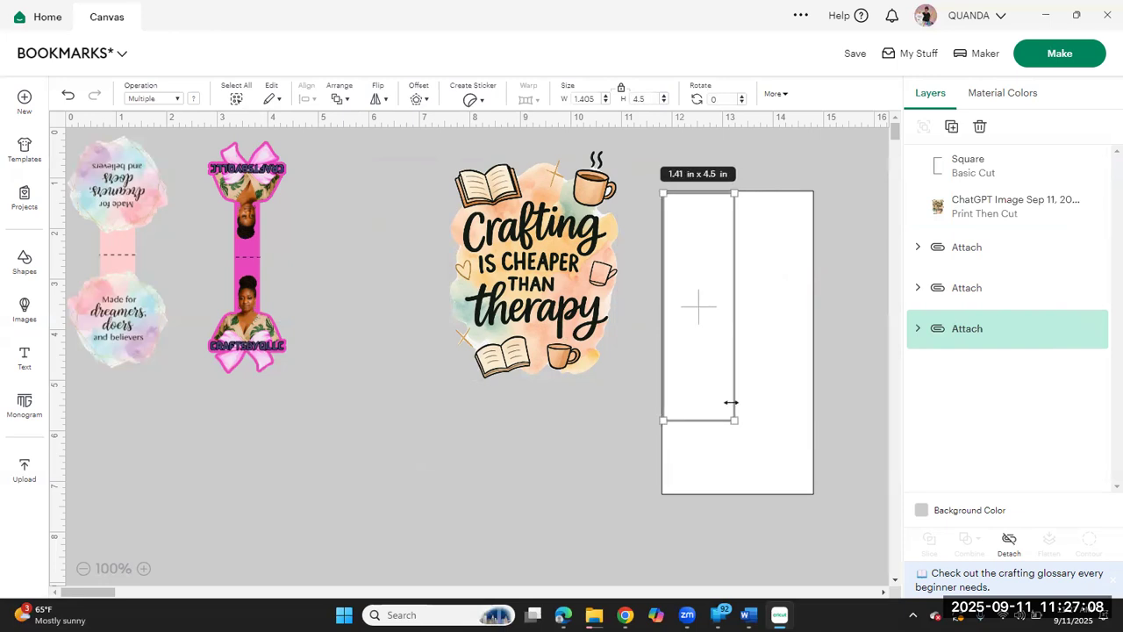
{"action": "mouse_move", "coordinate": [742, 426]}
{"action": "left_mouse_down"}
{"action": "mouse_move", "coordinate": [769, 441]}
{"action": "mouse_move", "coordinate": [757, 425]}
{"action": "left_mouse_up"}
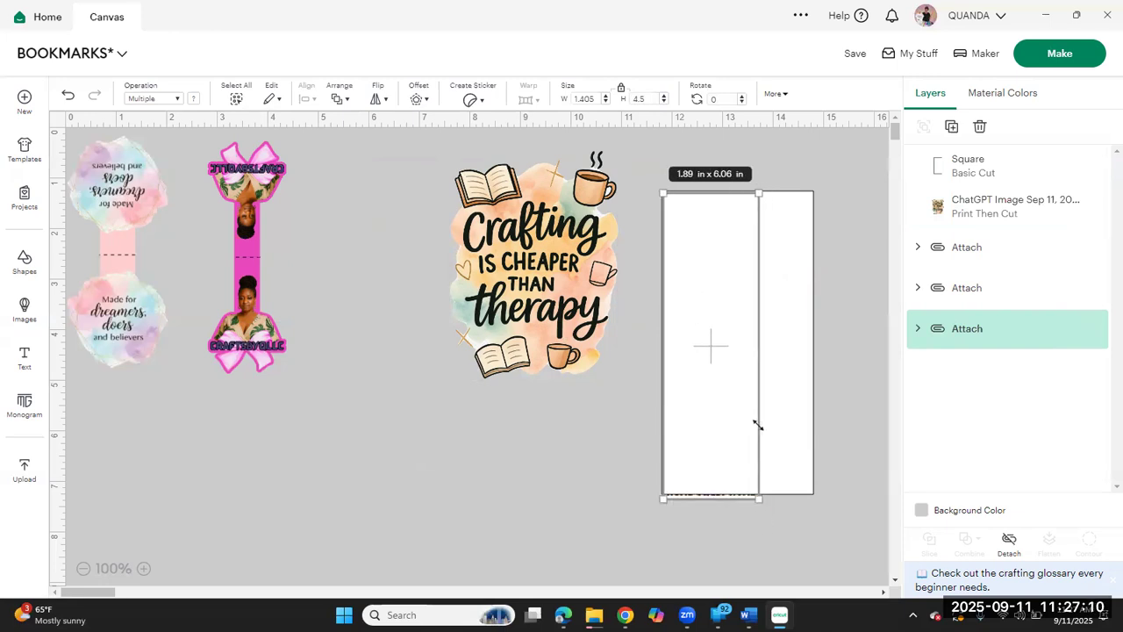
{"action": "left_click_drag", "start_coordinate": [713, 379], "coordinate": [384, 360]}
Step: Enlarge the pink bow bookmark to match the white rectangle's height and return it beside the Home Sweet Home bookmark
{"action": "left_click_drag", "start_coordinate": [249, 273], "coordinate": [706, 356]}
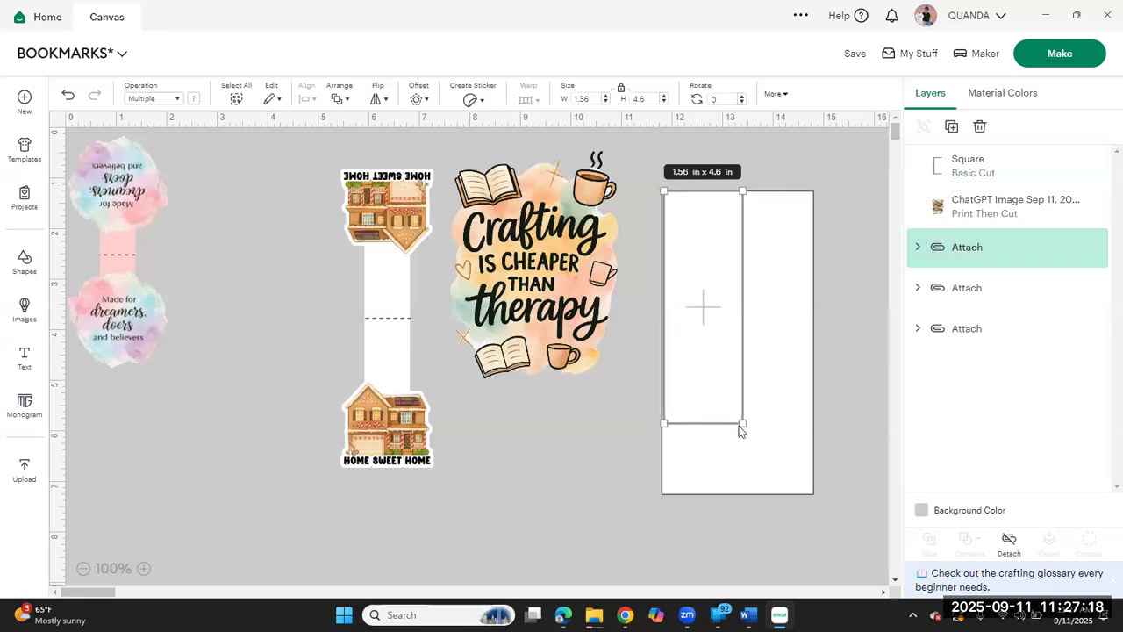
{"action": "left_click_drag", "start_coordinate": [740, 424], "coordinate": [766, 491]}
{"action": "left_click_drag", "start_coordinate": [727, 385], "coordinate": [284, 375]}
Step: Enlarge the watercolor "Made for dreamers" bookmark to about 2.64 x 6.07 in using the rectangle as a guide, then return it beside the others
{"action": "left_click_drag", "start_coordinate": [131, 314], "coordinate": [726, 373]}
{"action": "left_click_drag", "start_coordinate": [761, 419], "coordinate": [794, 476]}
{"action": "left_click_drag", "start_coordinate": [751, 421], "coordinate": [176, 392]}
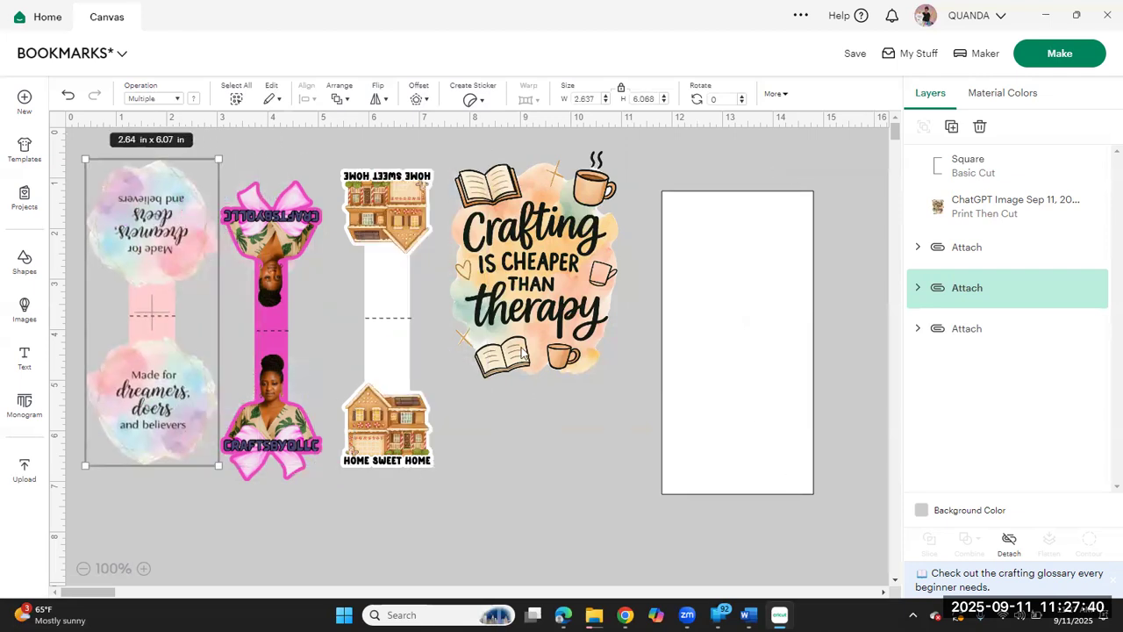
Step: Move the crafting image onto the white rectangle, shrink it to about 2.36 x 3.19 in, and send the rectangle to the back
{"action": "left_click_drag", "start_coordinate": [537, 297], "coordinate": [754, 352]}
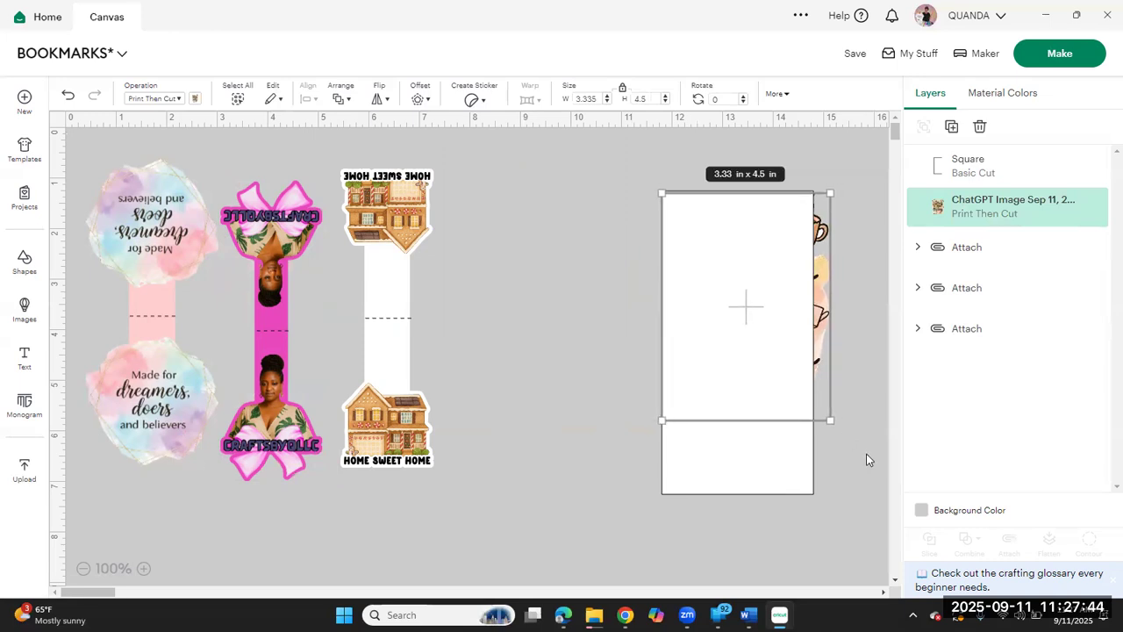
{"action": "left_click_drag", "start_coordinate": [829, 419], "coordinate": [780, 314]}
{"action": "left_click", "coordinate": [343, 95]}
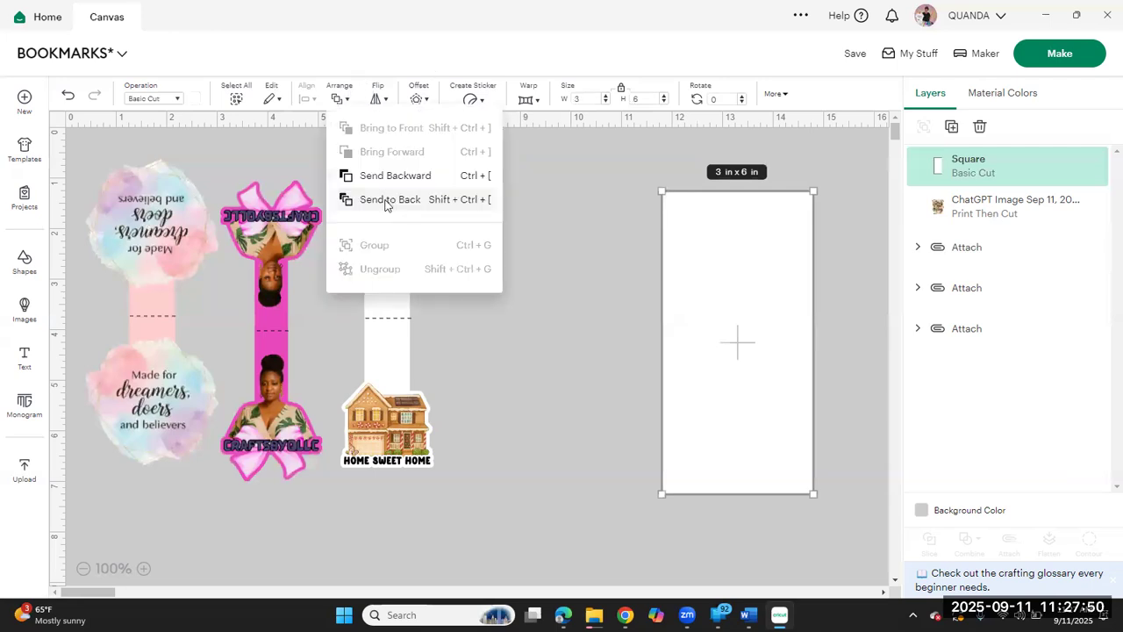
{"action": "left_click", "coordinate": [387, 200]}
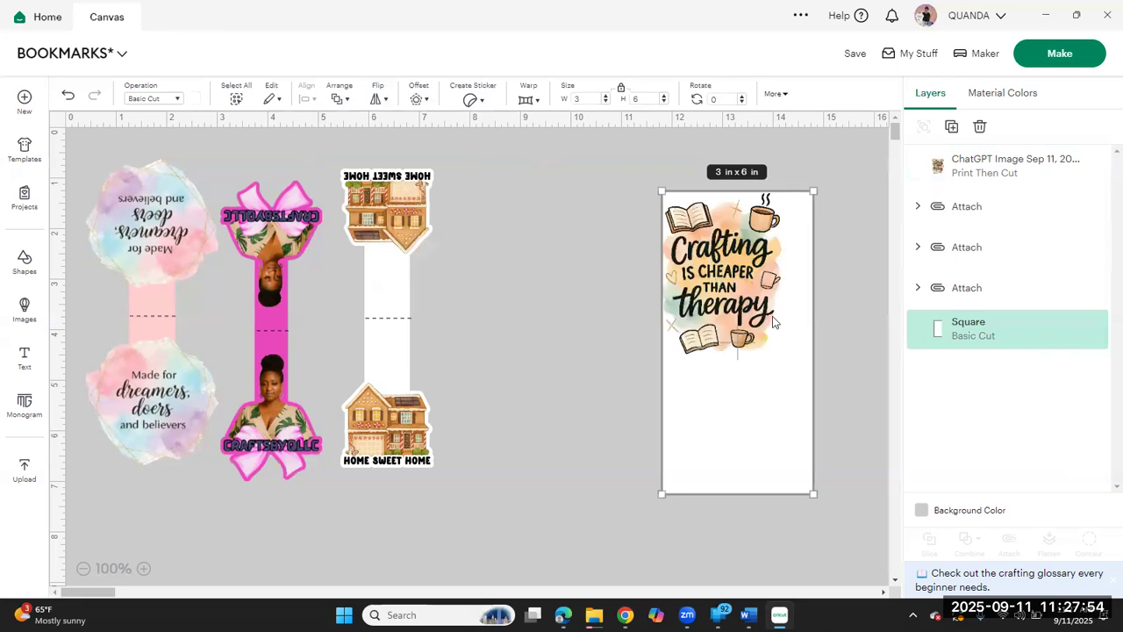
Step: Shrink the crafting image to about 1.63 x 2.19 in, fit it at the rectangle's lower end, and move it clear of the rectangle
{"action": "left_click_drag", "start_coordinate": [764, 318], "coordinate": [796, 320]}
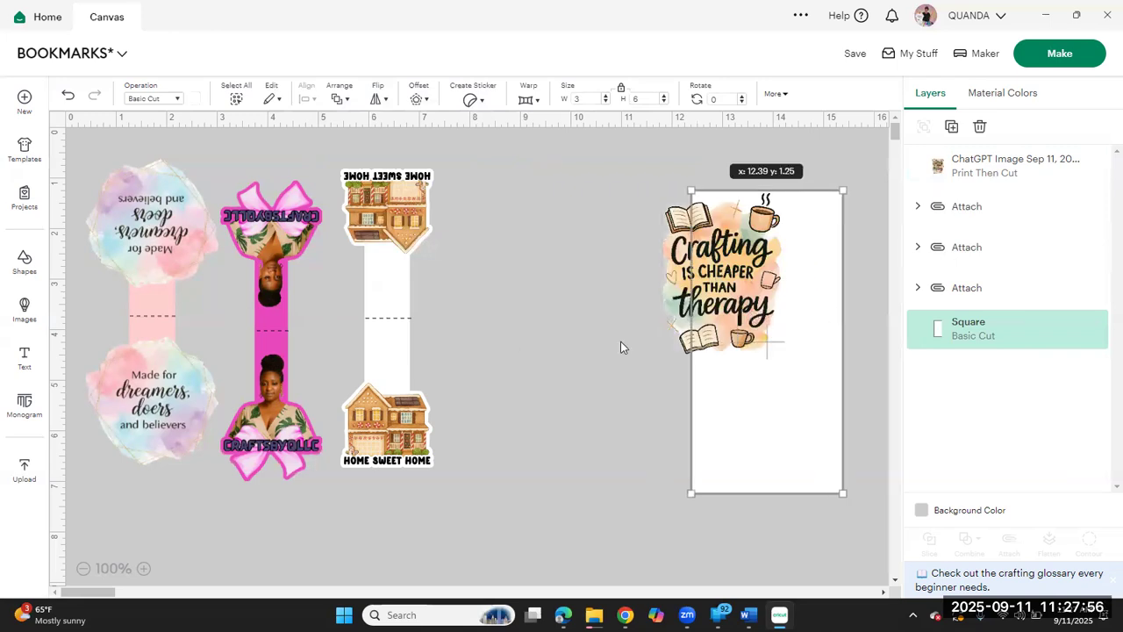
{"action": "key", "text": "ctrl+z"}
{"action": "left_click_drag", "start_coordinate": [682, 296], "coordinate": [729, 297]}
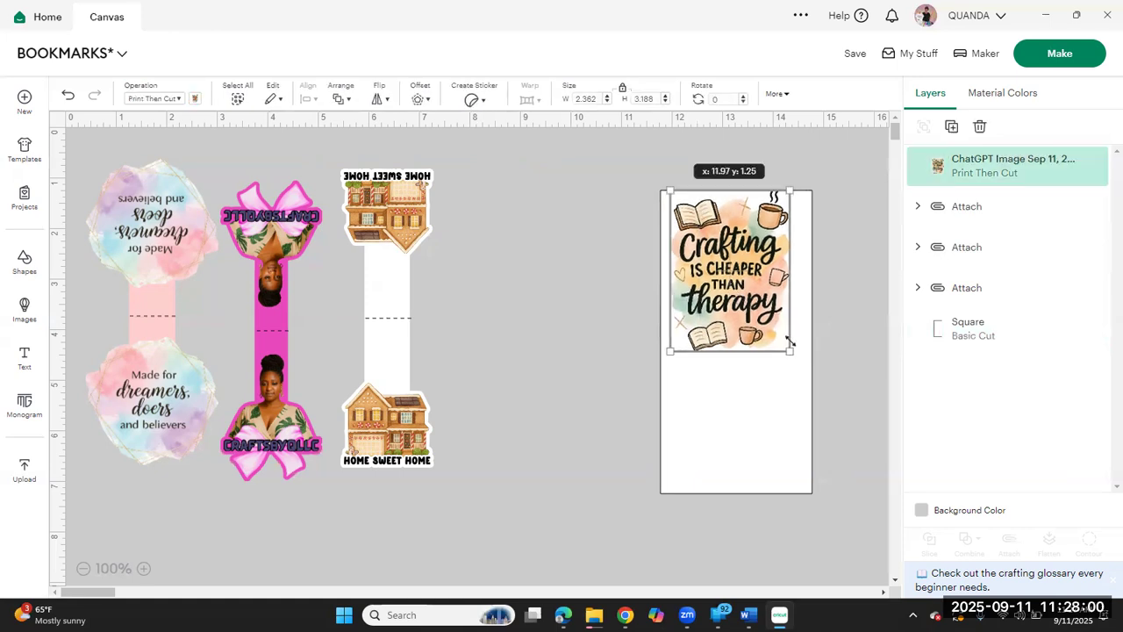
{"action": "left_click_drag", "start_coordinate": [789, 351], "coordinate": [754, 301]}
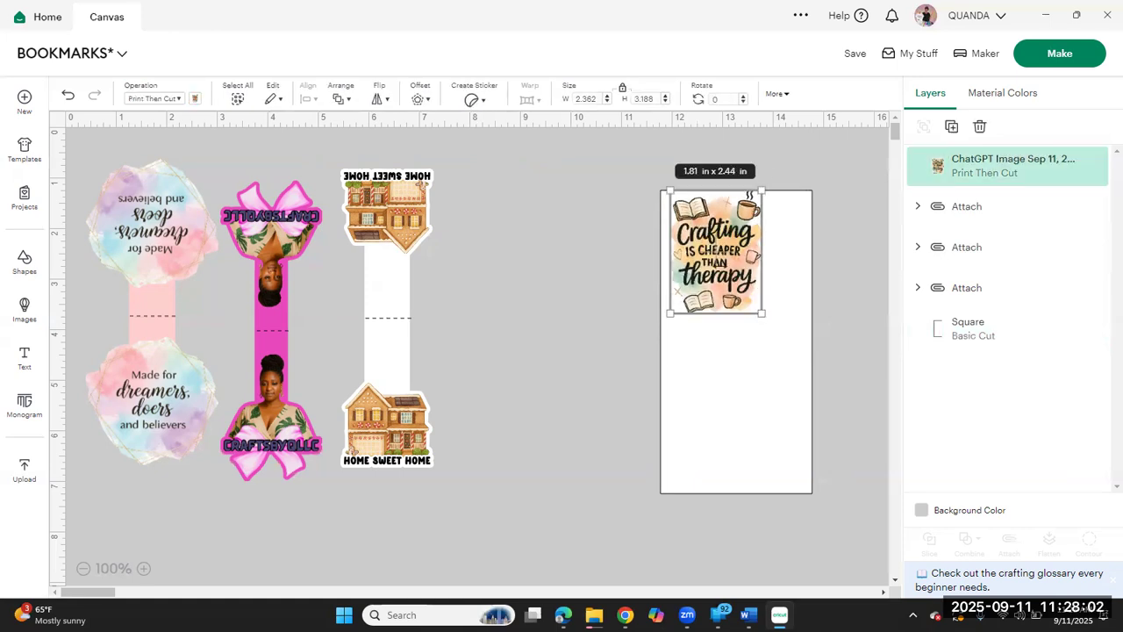
{"action": "left_click_drag", "start_coordinate": [704, 252], "coordinate": [738, 449]}
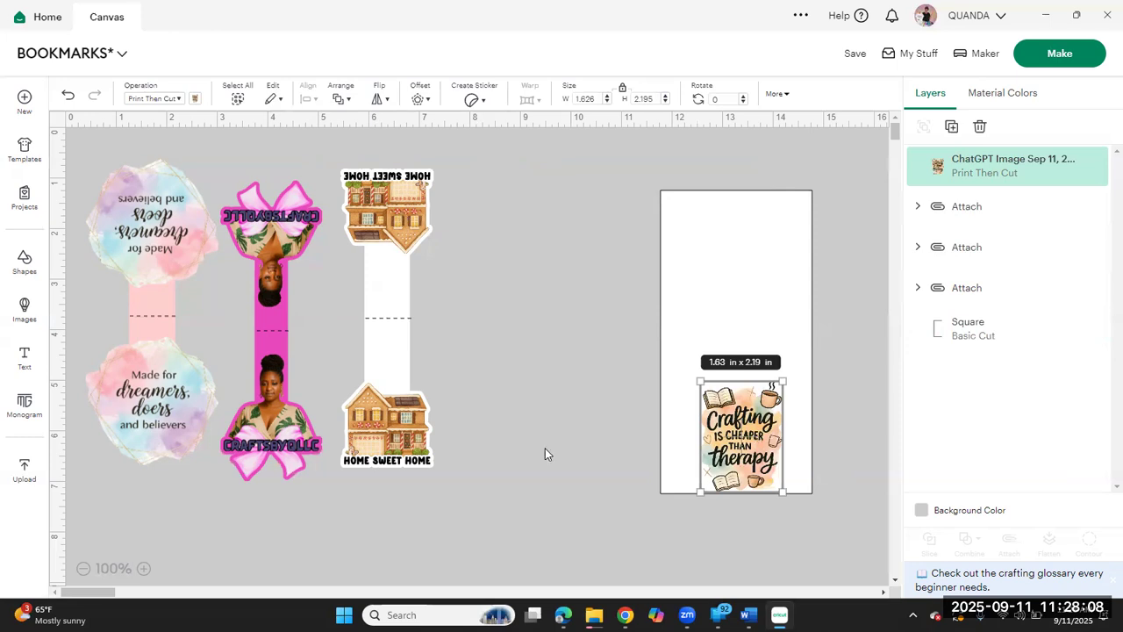
{"action": "mouse_move", "coordinate": [733, 443]}
{"action": "left_mouse_down"}
{"action": "mouse_move", "coordinate": [376, 432]}
{"action": "mouse_move", "coordinate": [327, 415]}
{"action": "mouse_move", "coordinate": [758, 423]}
{"action": "mouse_move", "coordinate": [744, 436]}
{"action": "left_mouse_up"}
{"action": "left_click_drag", "start_coordinate": [585, 408], "coordinate": [544, 390]}
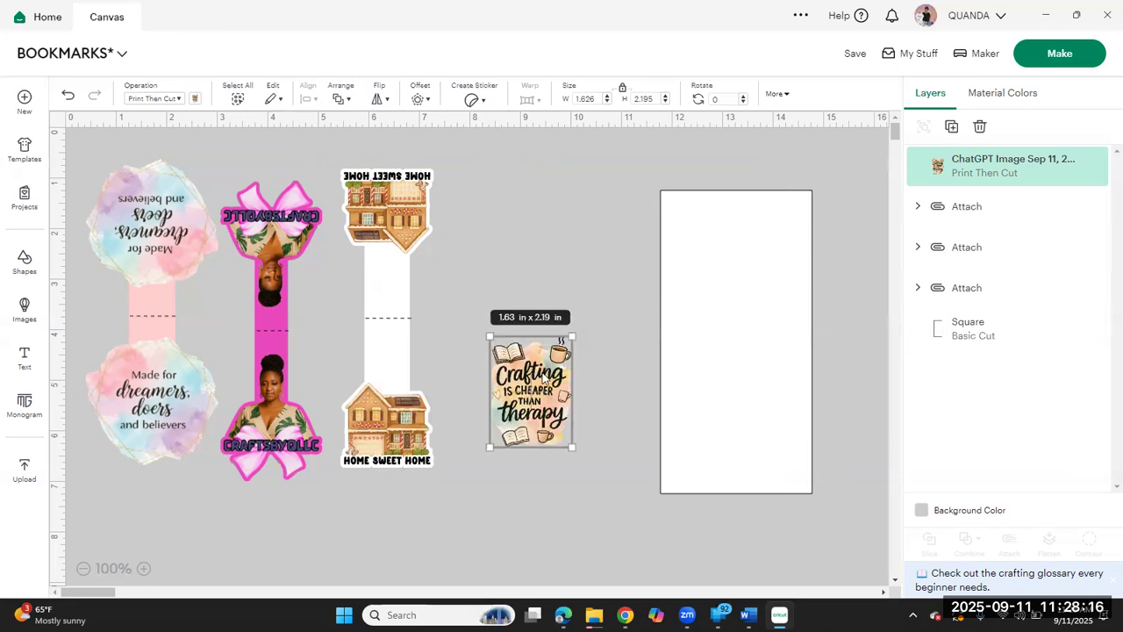
{"action": "left_click", "coordinate": [613, 366]}
Step: Add an offset around the crafting image with a 0.1 in distance and rounded corners
{"action": "left_click", "coordinate": [545, 389]}
{"action": "left_click", "coordinate": [418, 100]}
{"action": "left_click", "coordinate": [418, 100]}
{"action": "left_click_drag", "start_coordinate": [497, 124], "coordinate": [489, 124]}
{"action": "type", "text": "0"}
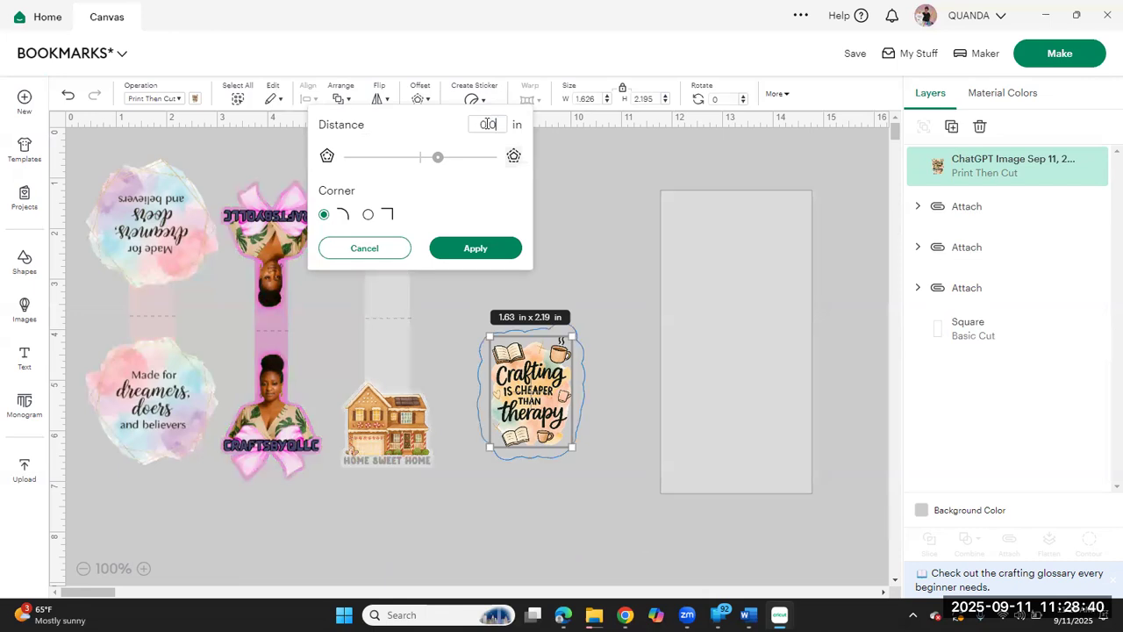
{"action": "type", "text": "5"}
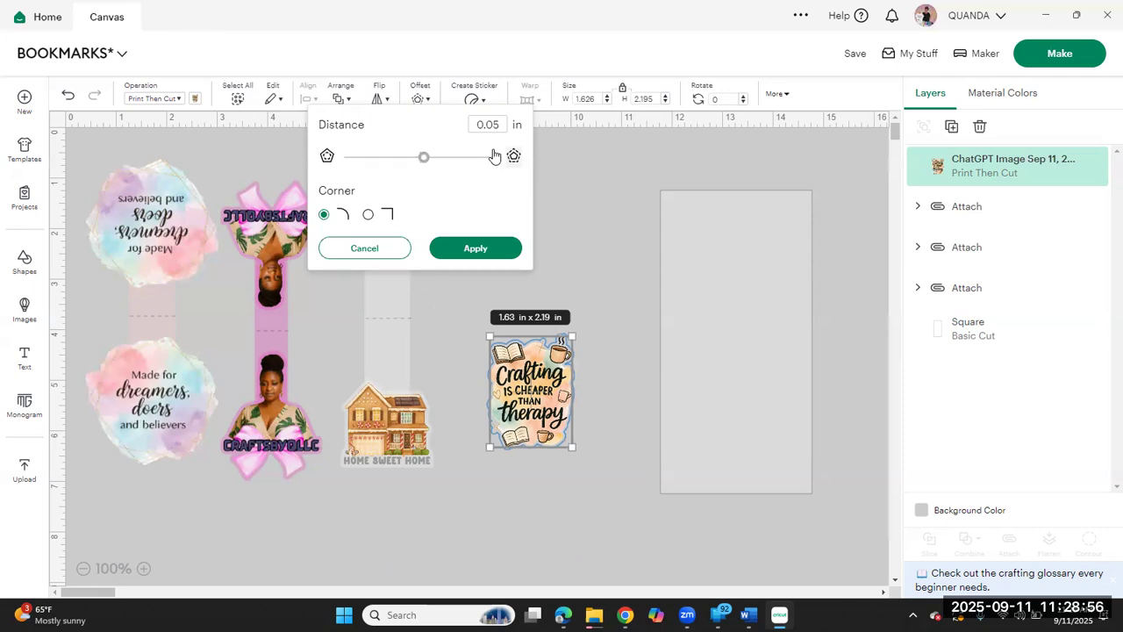
{"action": "left_click_drag", "start_coordinate": [500, 125], "coordinate": [489, 126]}
{"action": "type", "text": "1"}
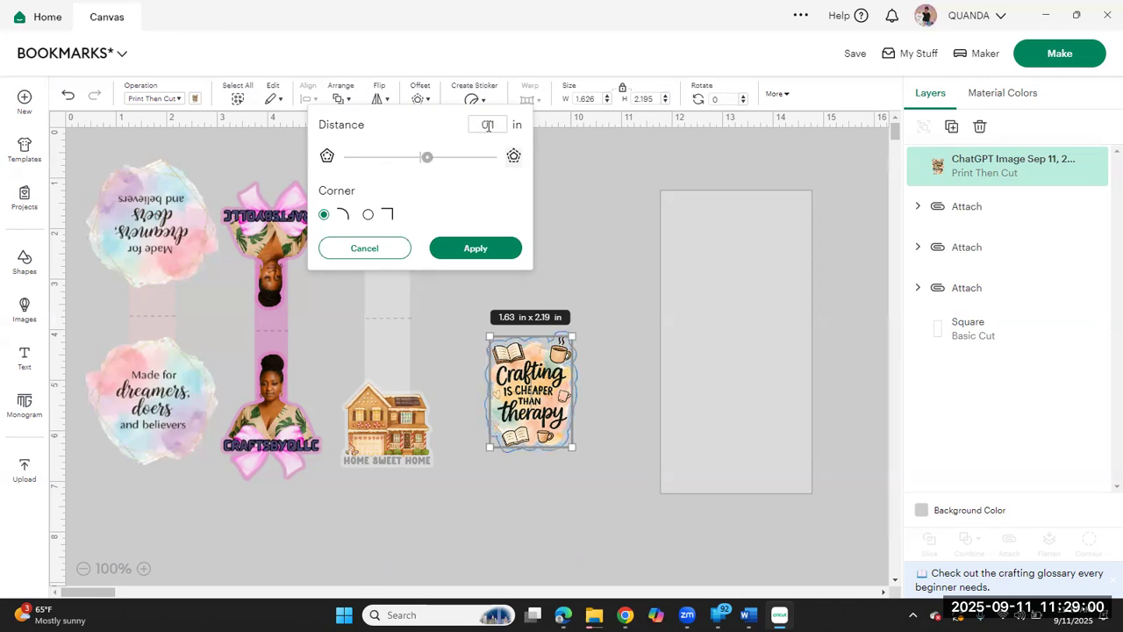
{"action": "left_click", "coordinate": [476, 245]}
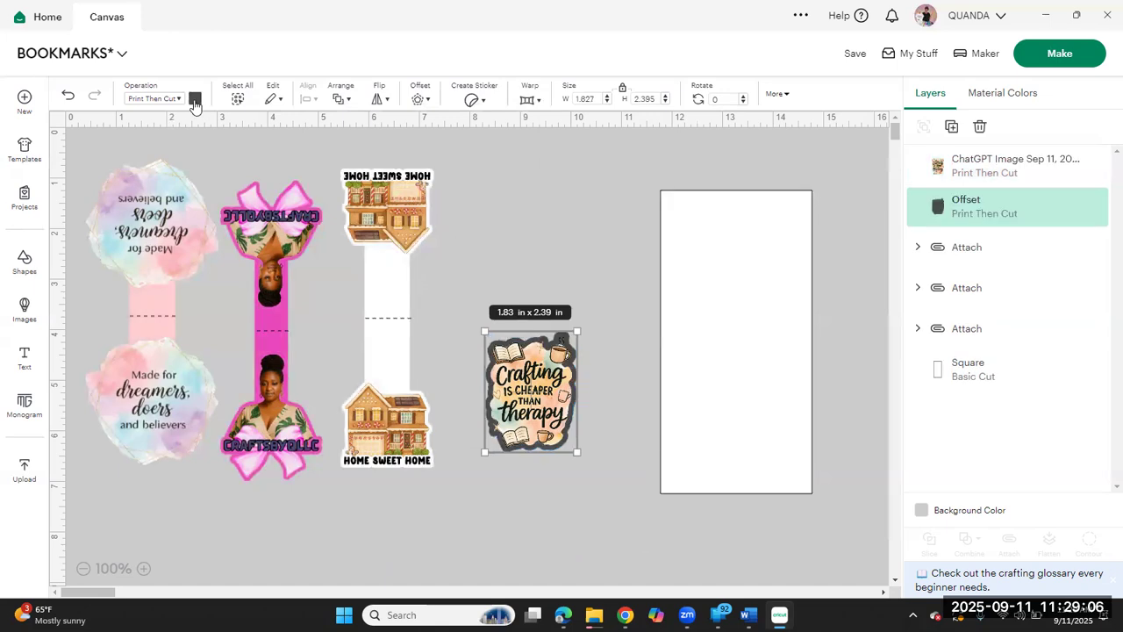
Step: Try blue shades for the crafting image's offset, including #90caf8, #678dab, #92afc6 and #b3c1cc
{"action": "left_click", "coordinate": [195, 98]}
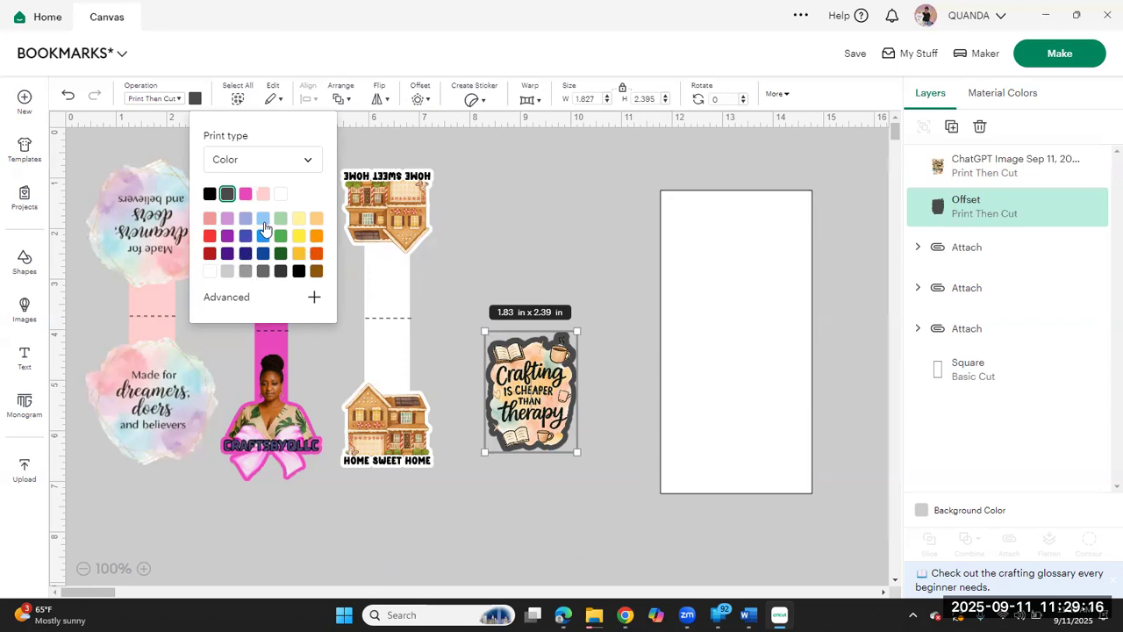
{"action": "left_click", "coordinate": [264, 220]}
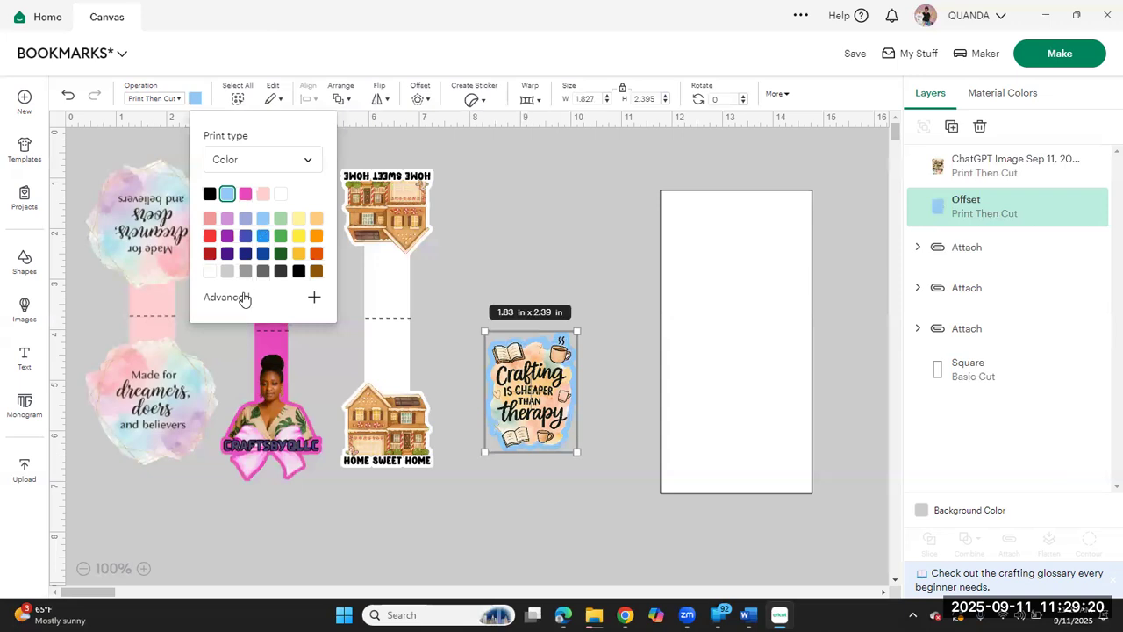
{"action": "left_click", "coordinate": [245, 299]}
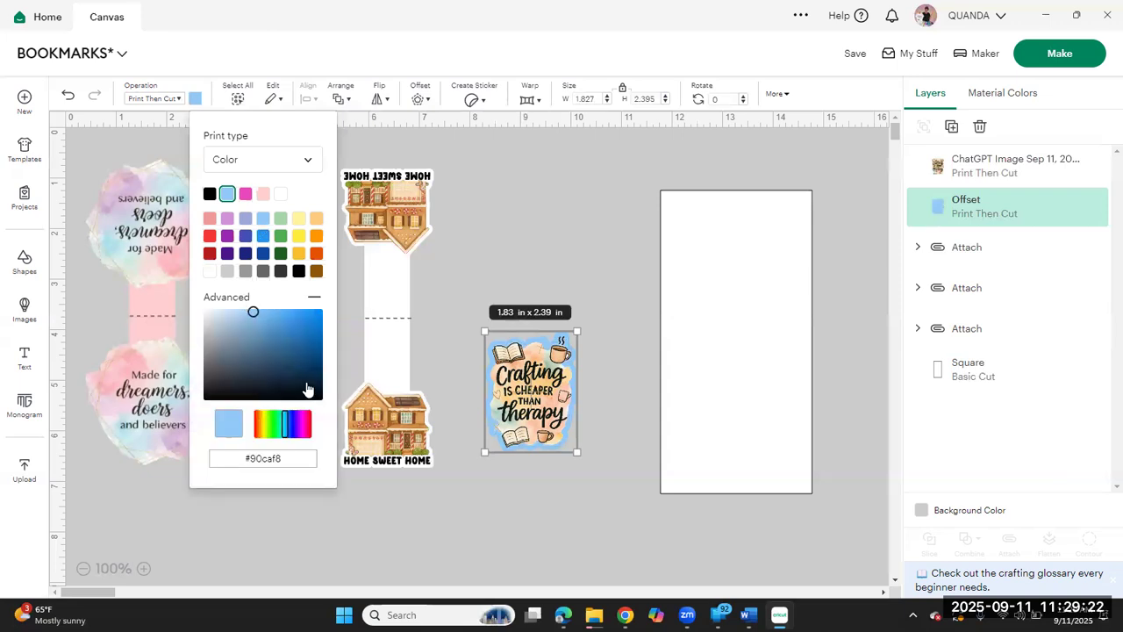
{"action": "left_click_drag", "start_coordinate": [254, 315], "coordinate": [251, 343]}
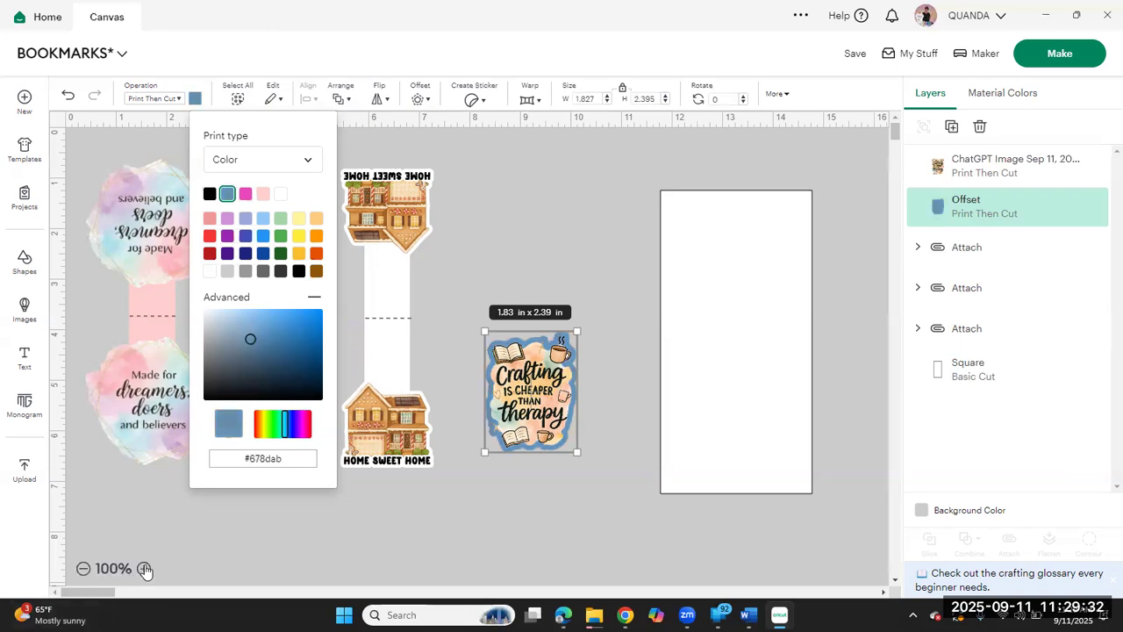
{"action": "left_click", "coordinate": [145, 568]}
{"action": "left_click", "coordinate": [145, 569]}
{"action": "left_click", "coordinate": [145, 569]}
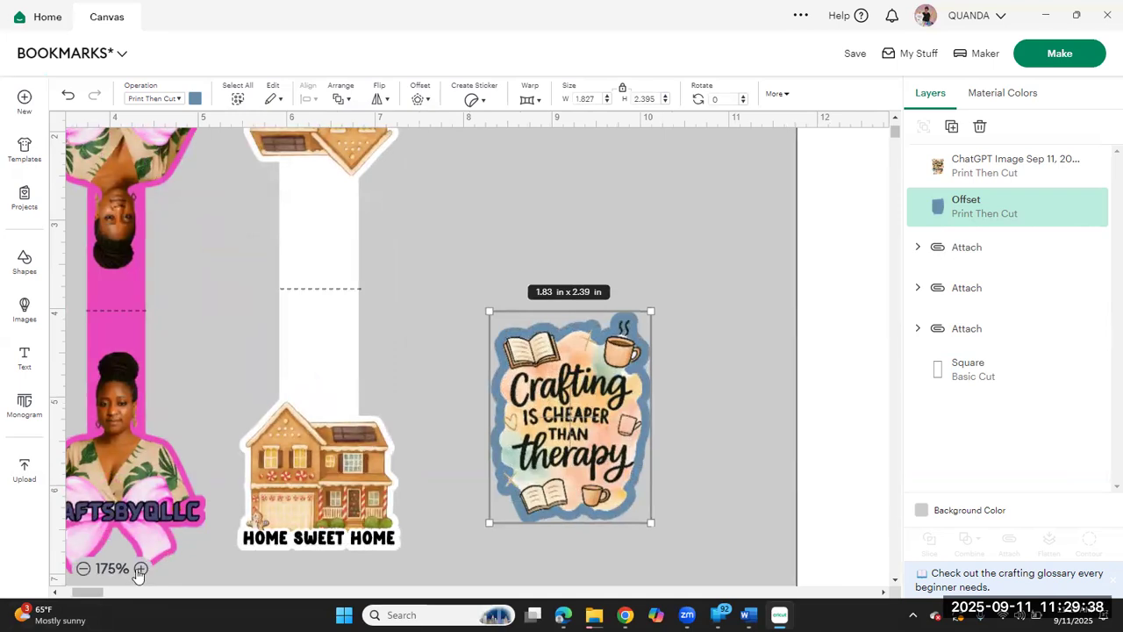
{"action": "left_click", "coordinate": [140, 568]}
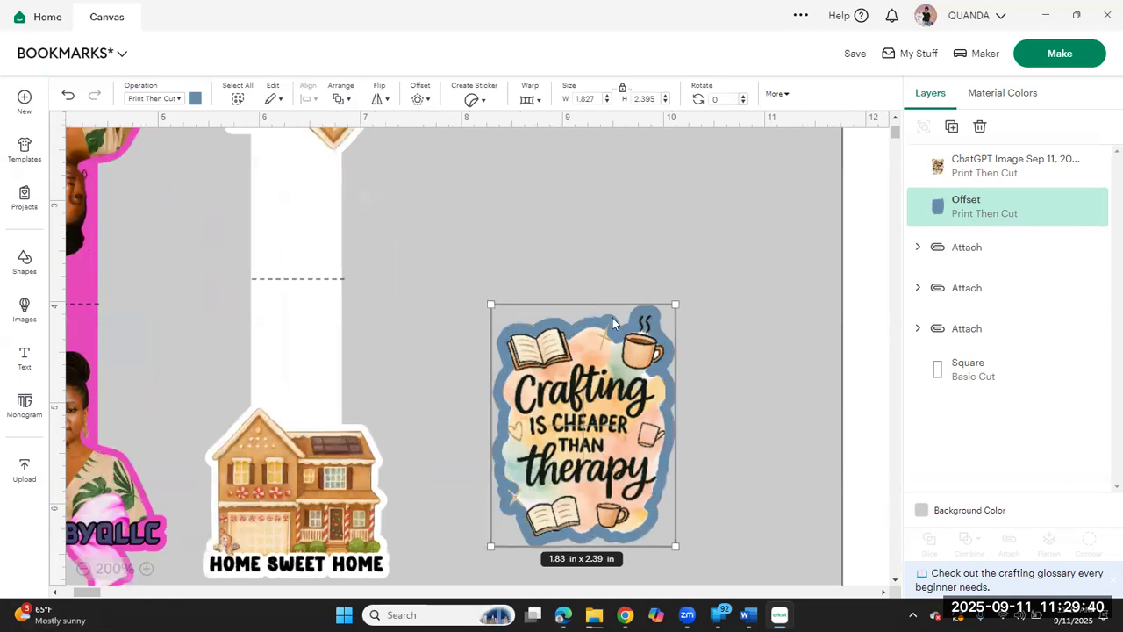
{"action": "left_click", "coordinate": [195, 99]}
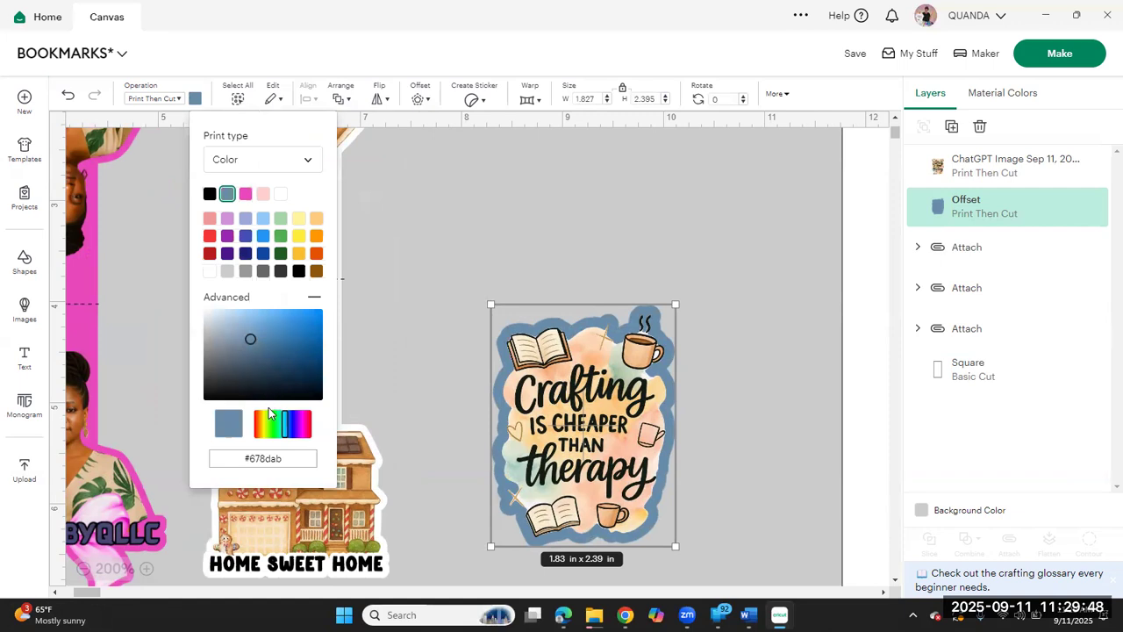
{"action": "left_click_drag", "start_coordinate": [252, 343], "coordinate": [235, 332]}
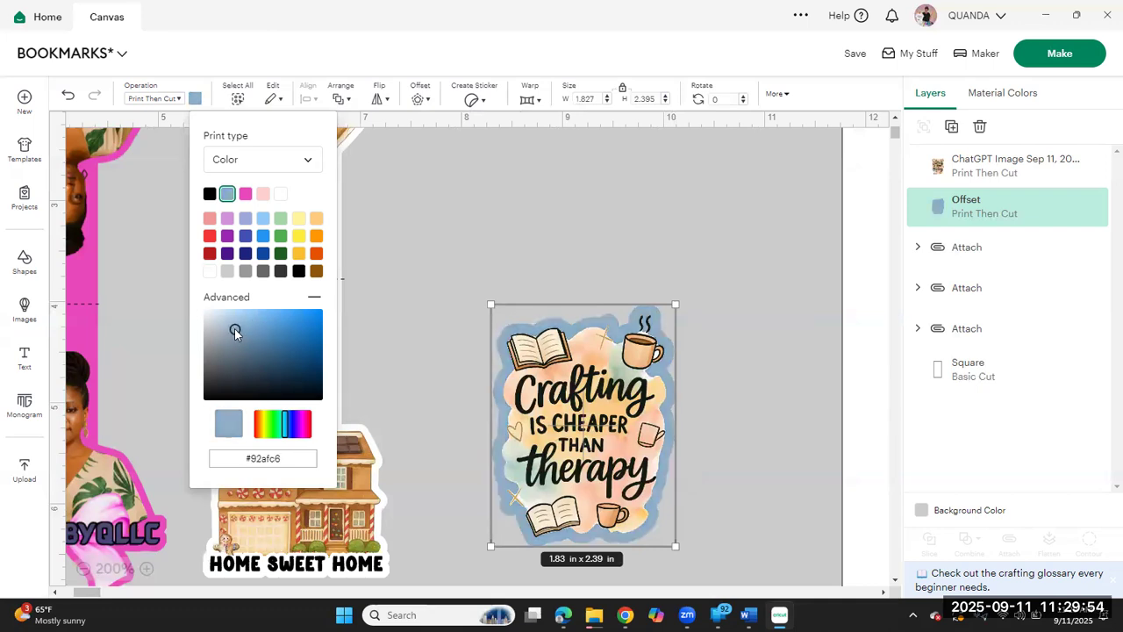
{"action": "left_click_drag", "start_coordinate": [235, 333], "coordinate": [218, 330]}
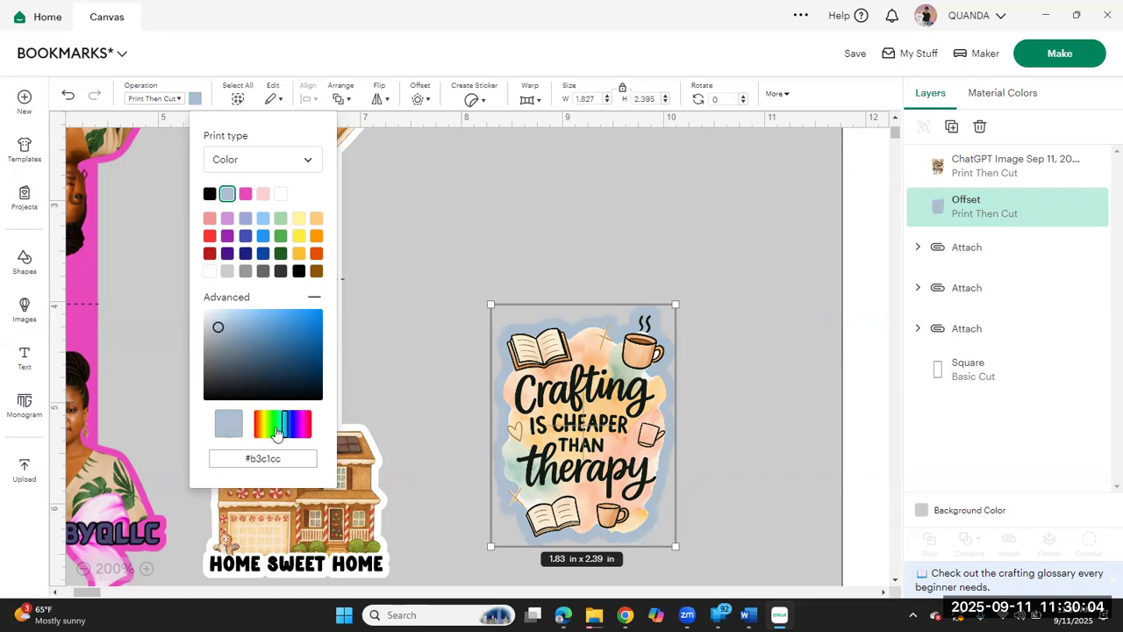
Step: Recolor the crafting image's offset from a golden yellow base to the soft tan shade #e9d49e
{"action": "left_click", "coordinate": [296, 252]}
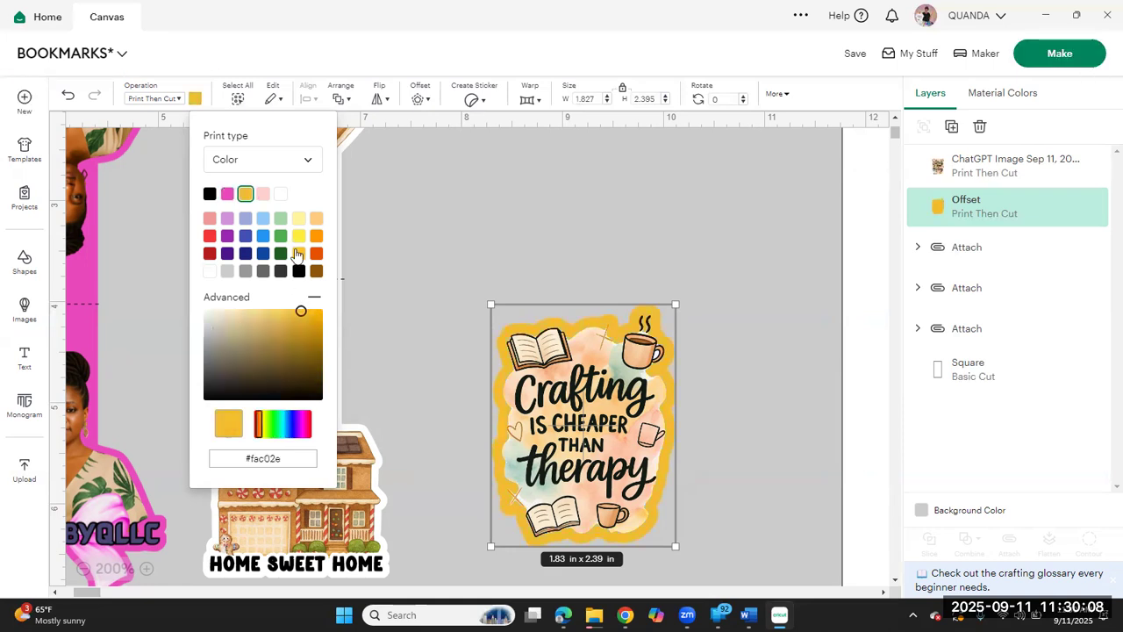
{"action": "left_click_drag", "start_coordinate": [301, 312], "coordinate": [271, 341]}
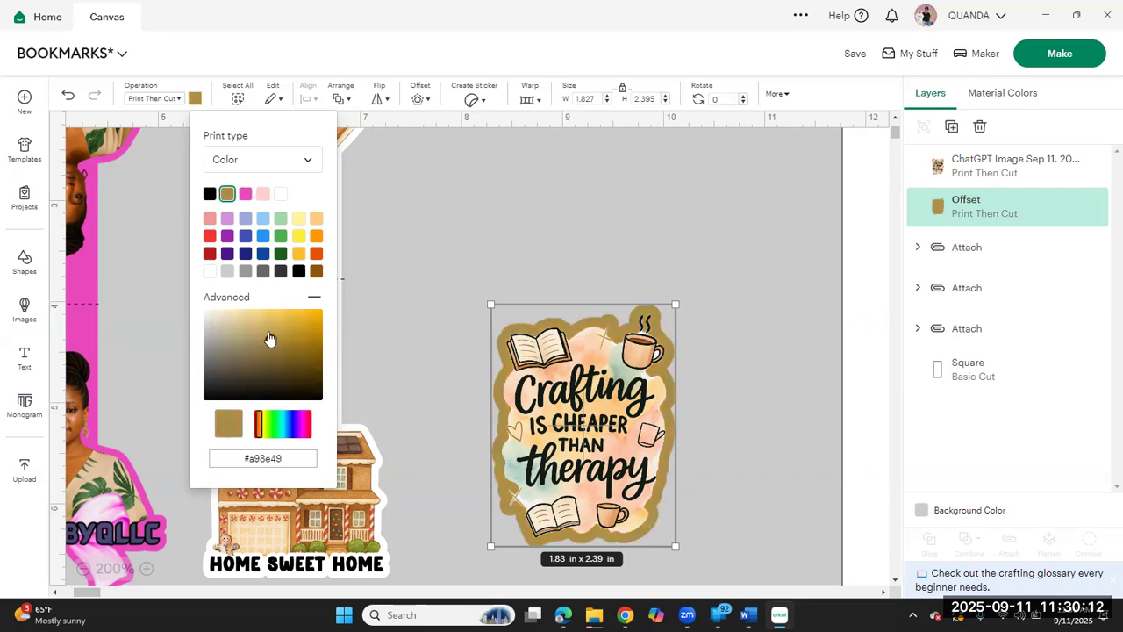
{"action": "left_click_drag", "start_coordinate": [271, 341], "coordinate": [259, 328]}
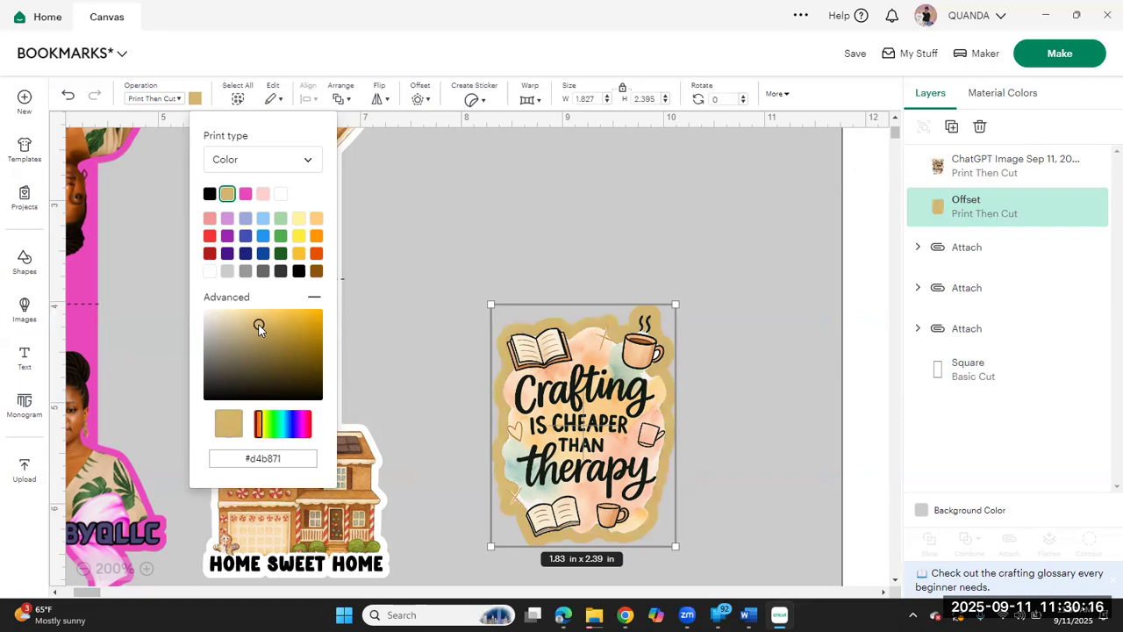
{"action": "left_click_drag", "start_coordinate": [259, 327], "coordinate": [242, 320]}
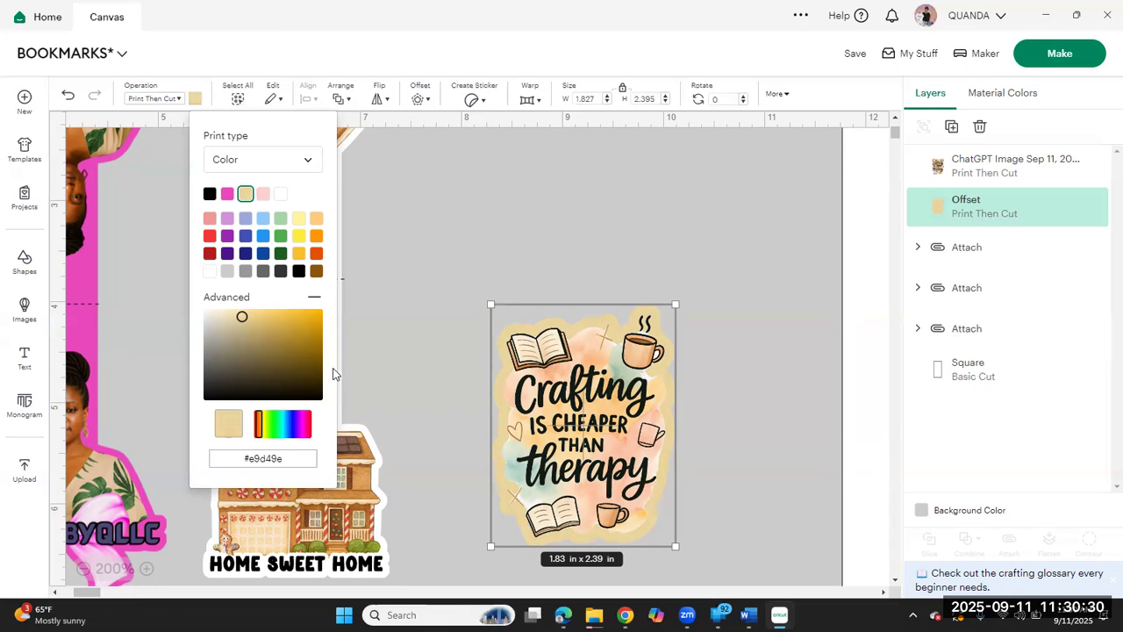
{"action": "left_click", "coordinate": [381, 365]}
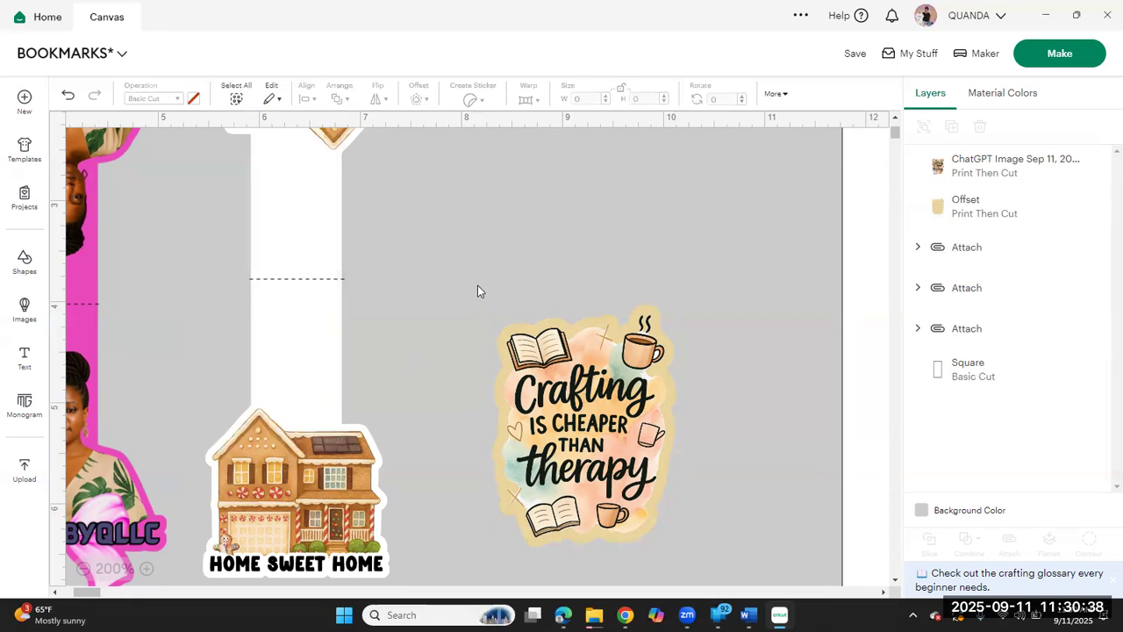
Step: Attach the crafting image to its tan offset and flatten them into one Print Then Cut layer
{"action": "left_click_drag", "start_coordinate": [478, 285], "coordinate": [779, 539]}
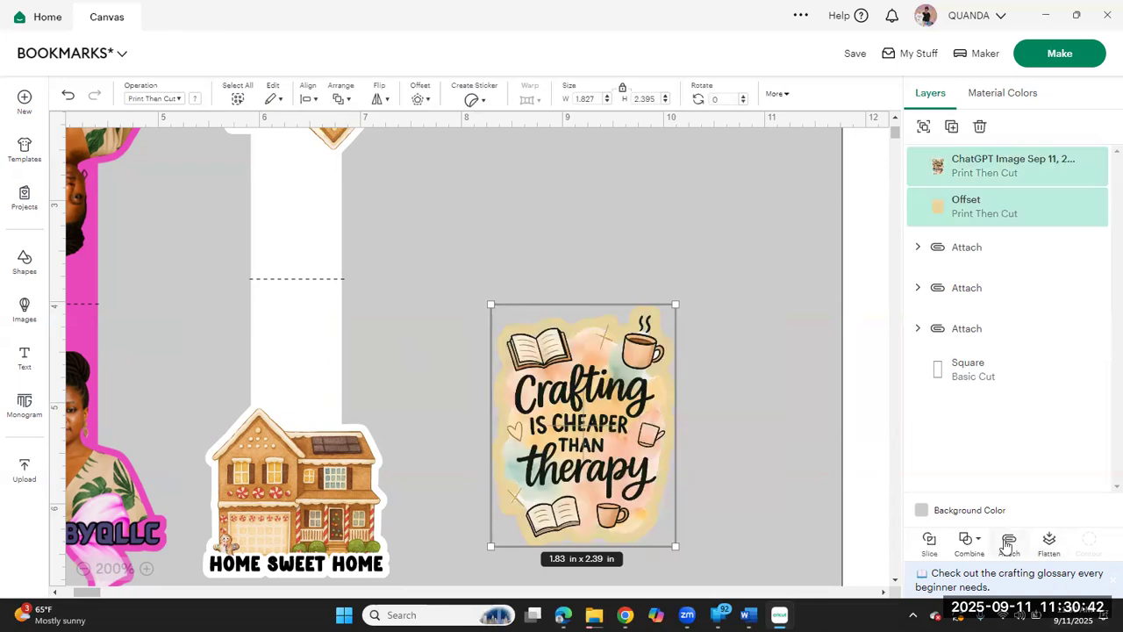
{"action": "left_click", "coordinate": [1006, 542]}
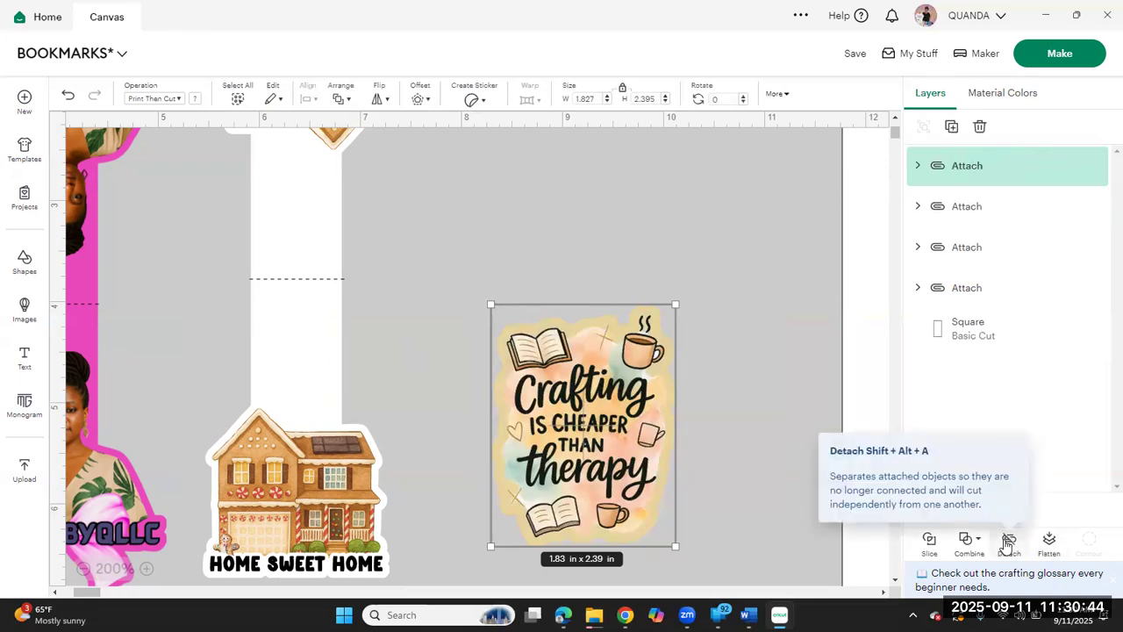
{"action": "left_click", "coordinate": [1049, 542]}
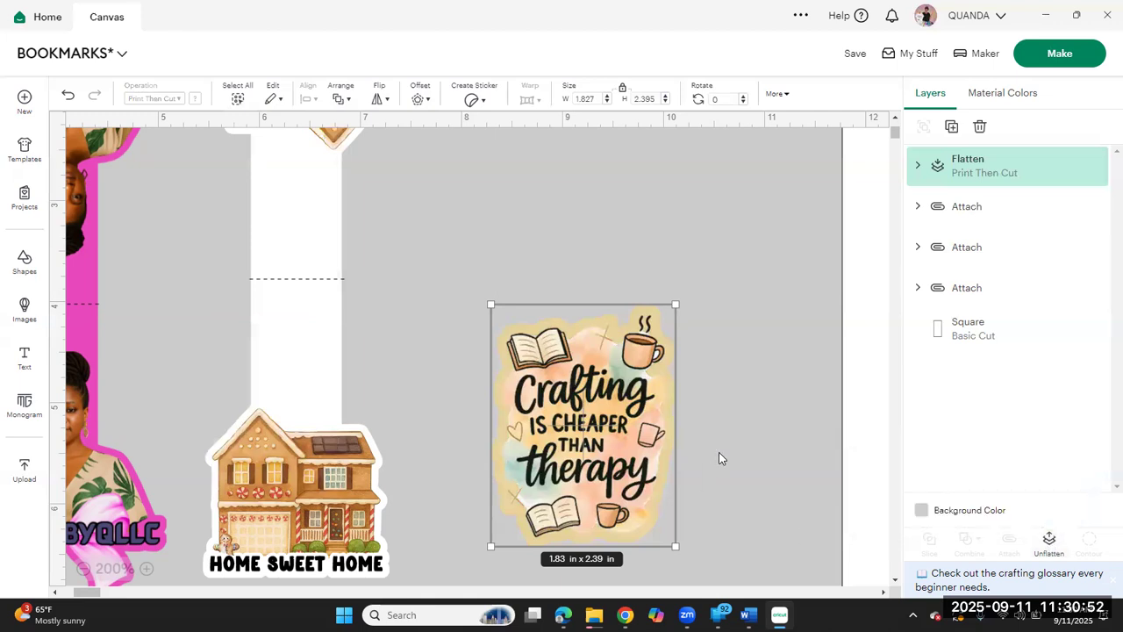
{"action": "left_click", "coordinate": [746, 430]}
Step: Duplicate the flattened crafting image and move the copy beside the original
{"action": "left_click", "coordinate": [586, 387]}
{"action": "left_click", "coordinate": [951, 127]}
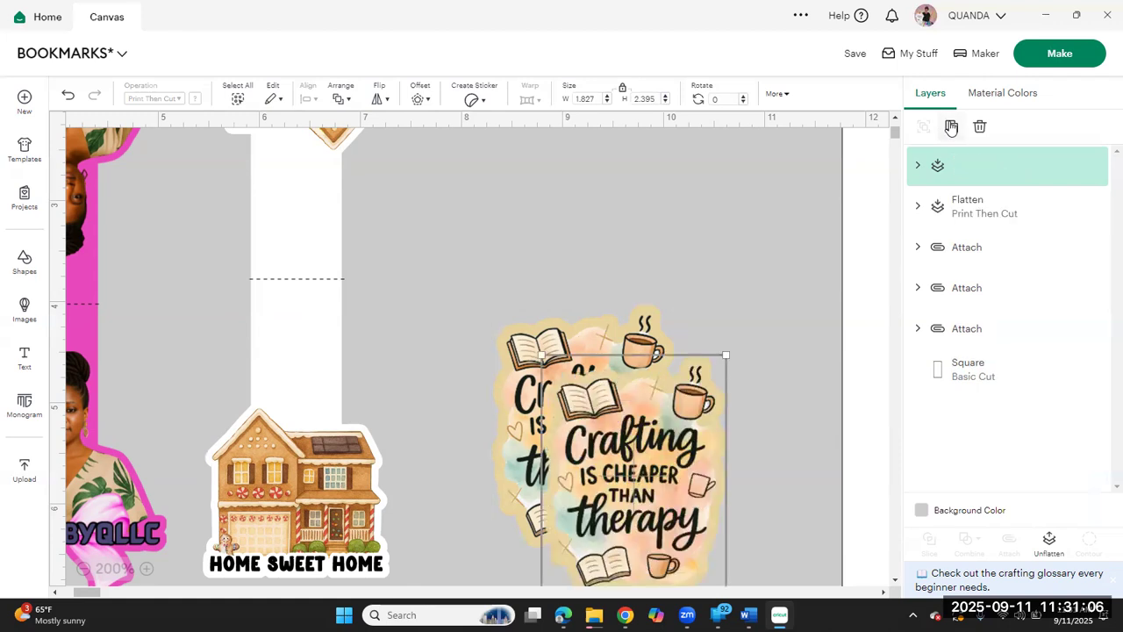
{"action": "left_click_drag", "start_coordinate": [635, 472], "coordinate": [713, 437]}
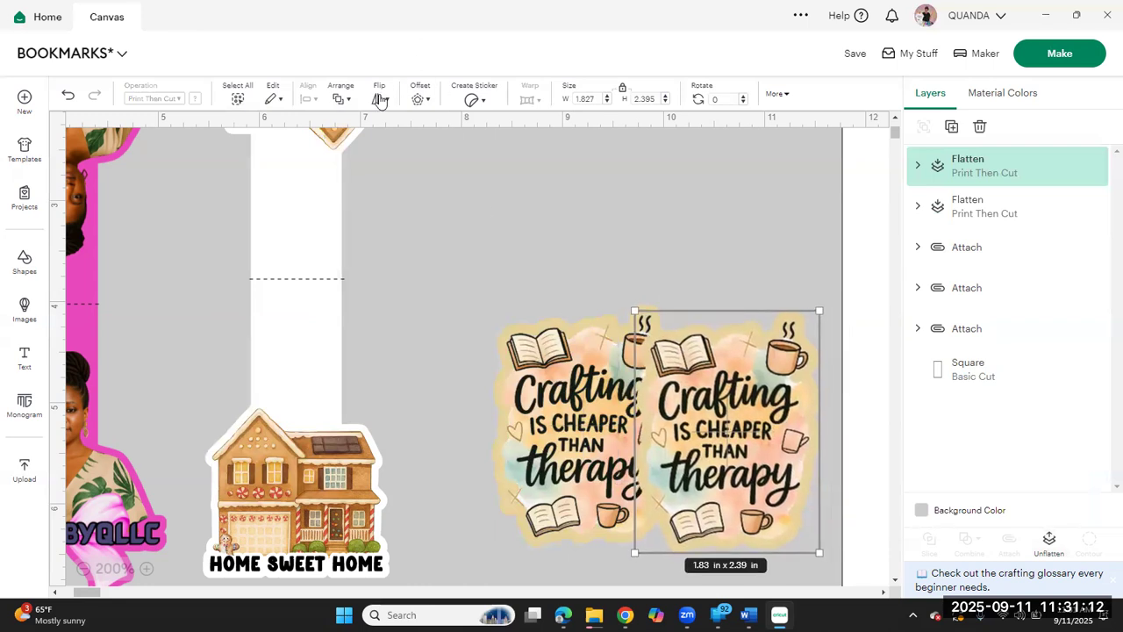
Step: Flip the crafting copy horizontally and vertically, and place it upside down above the original
{"action": "left_click", "coordinate": [380, 99]}
{"action": "left_click", "coordinate": [423, 134]}
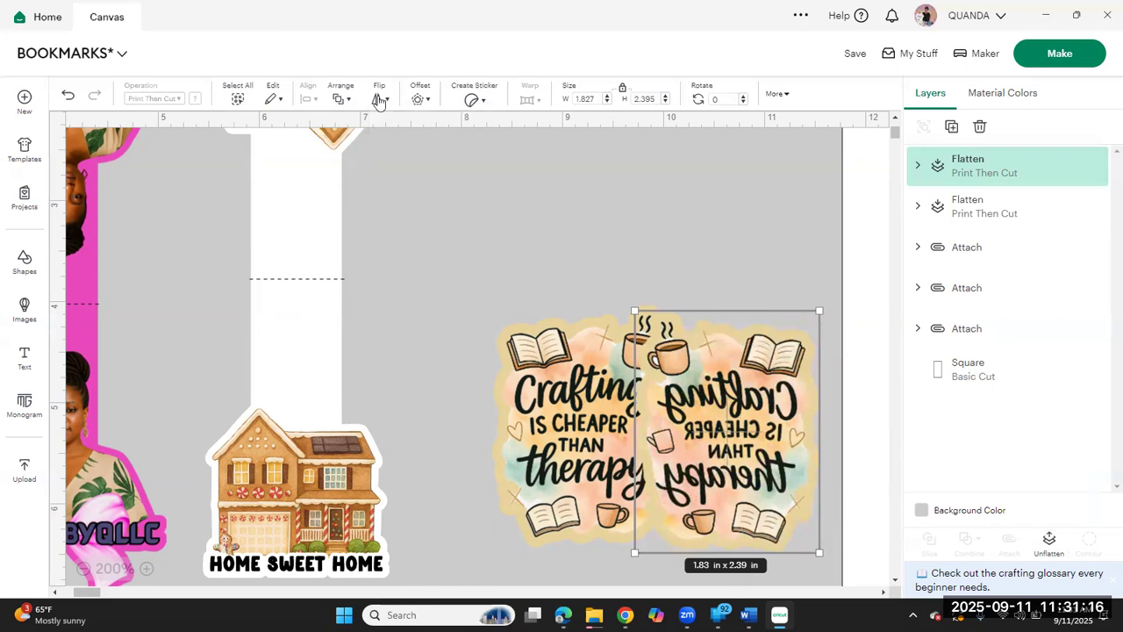
{"action": "left_click", "coordinate": [380, 99]}
{"action": "left_click", "coordinate": [409, 154]}
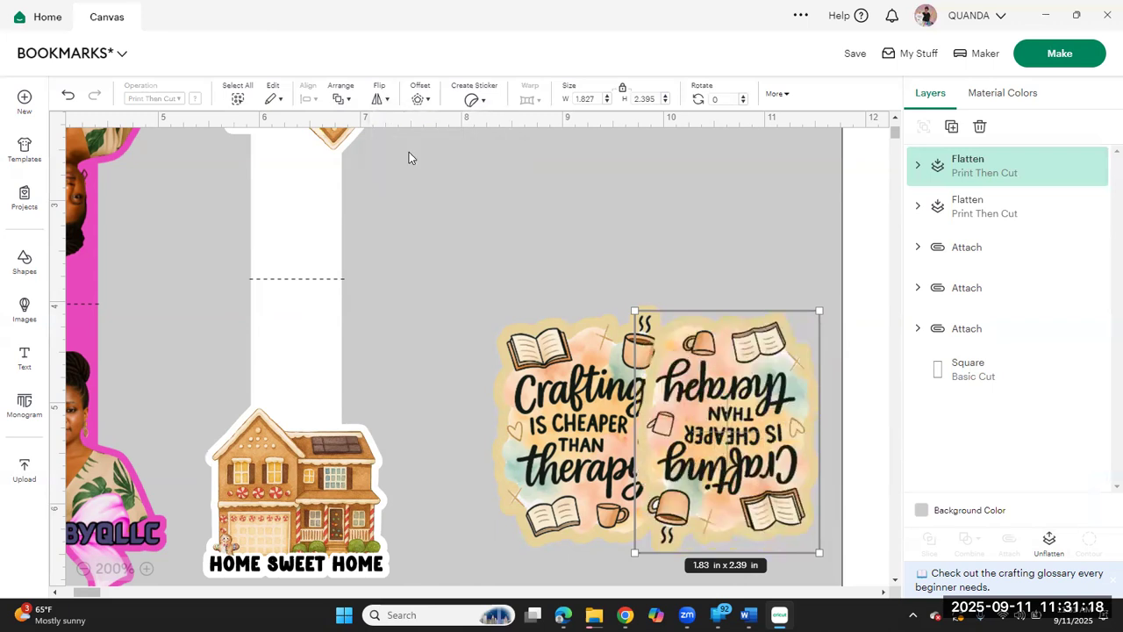
{"action": "left_click_drag", "start_coordinate": [780, 494], "coordinate": [627, 244]}
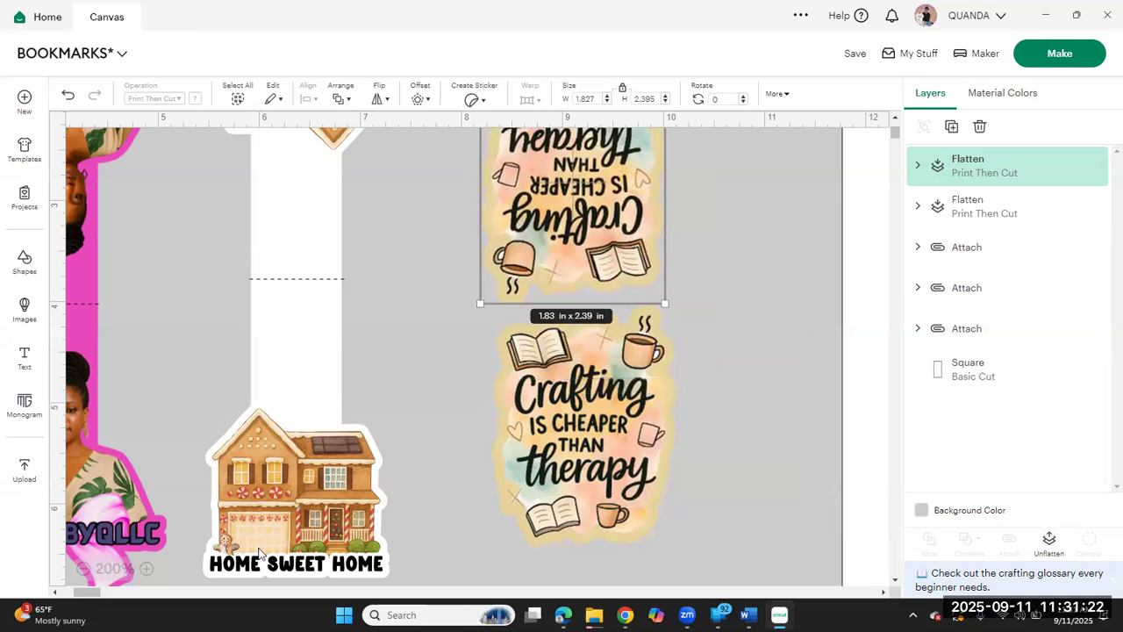
Step: Position the upside-down crafting copy at the white rectangle's upper end and the upright original at its lower end
{"action": "left_click", "coordinate": [110, 569]}
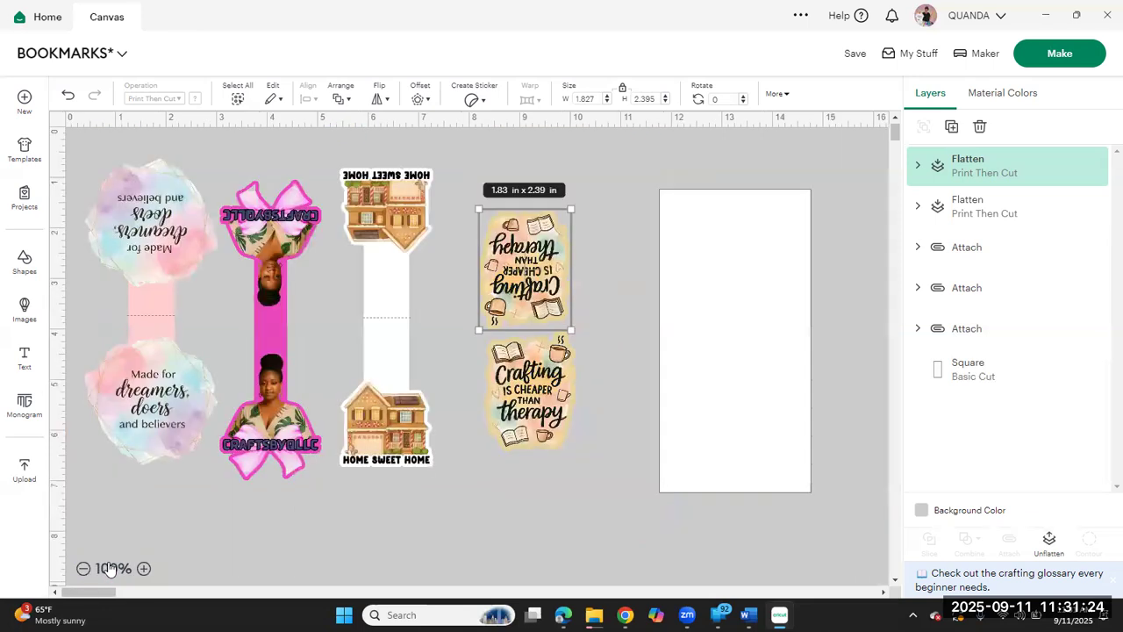
{"action": "left_click_drag", "start_coordinate": [513, 272], "coordinate": [726, 255]}
{"action": "left_click_drag", "start_coordinate": [507, 414], "coordinate": [744, 451]}
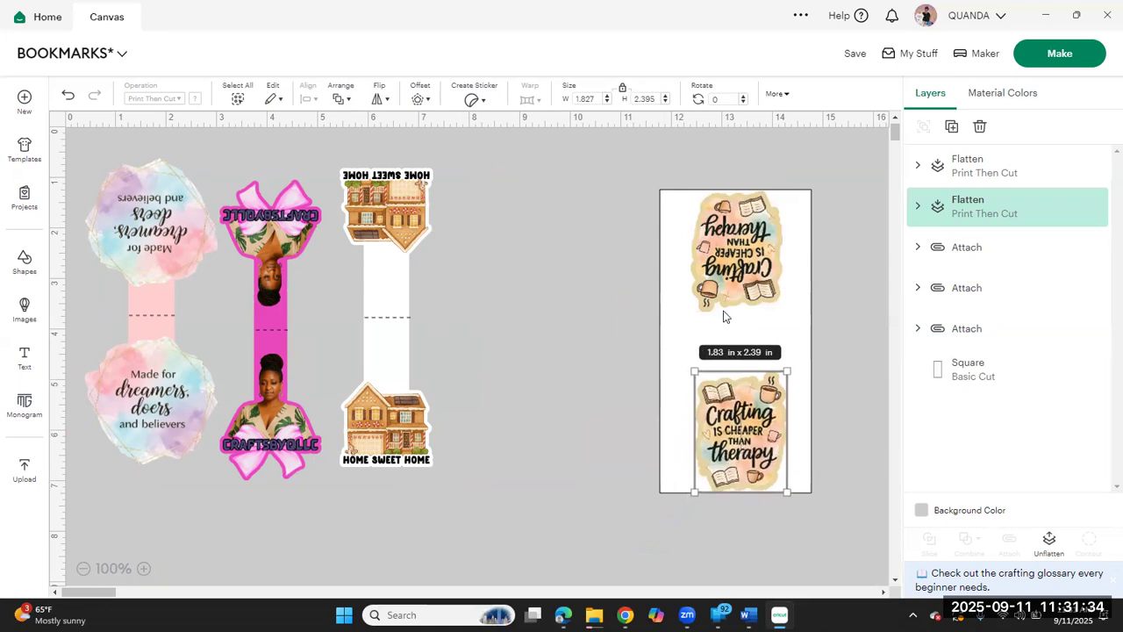
Step: Add a square and narrow it to about 0.97 x 2 in, using the house bookmark's center strip as a width guide
{"action": "left_click", "coordinate": [24, 259]}
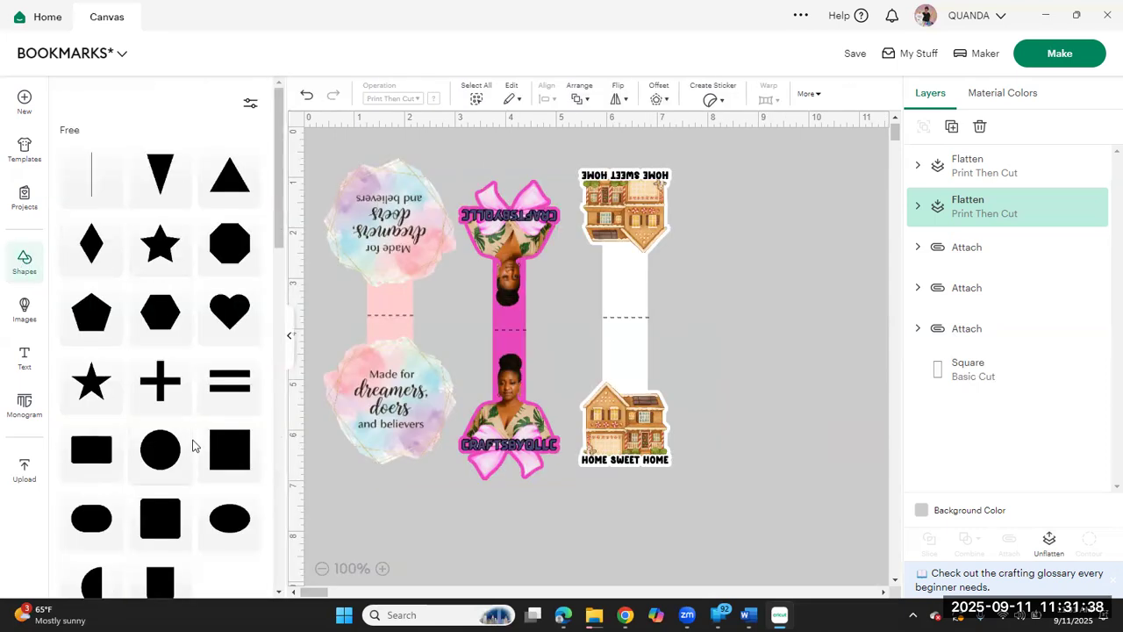
{"action": "left_click", "coordinate": [244, 456]}
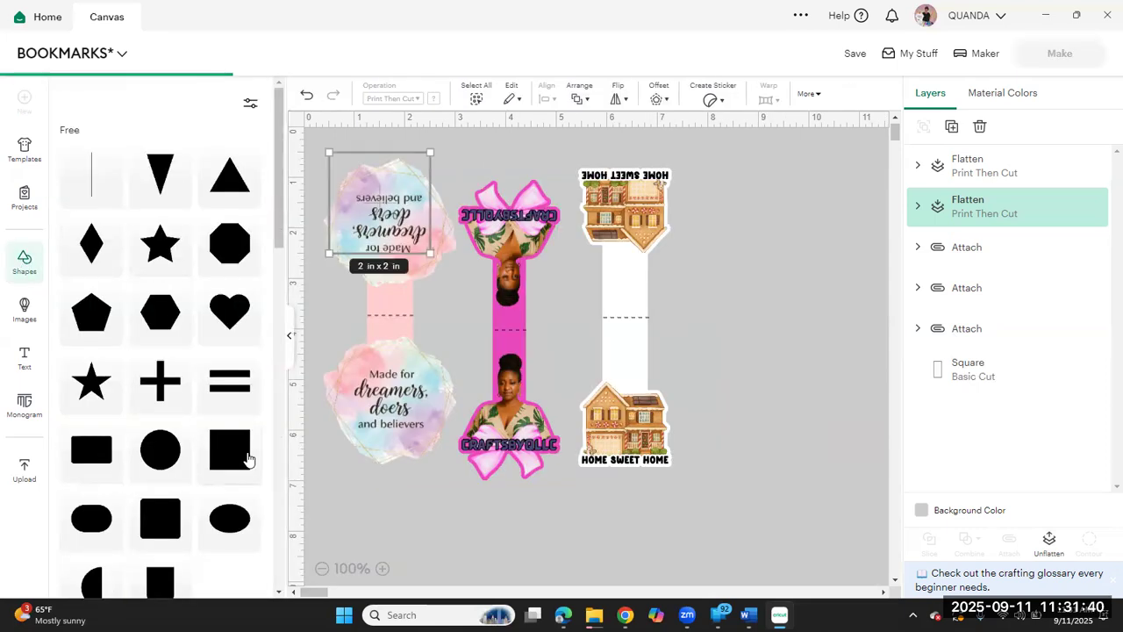
{"action": "left_click", "coordinate": [290, 336]}
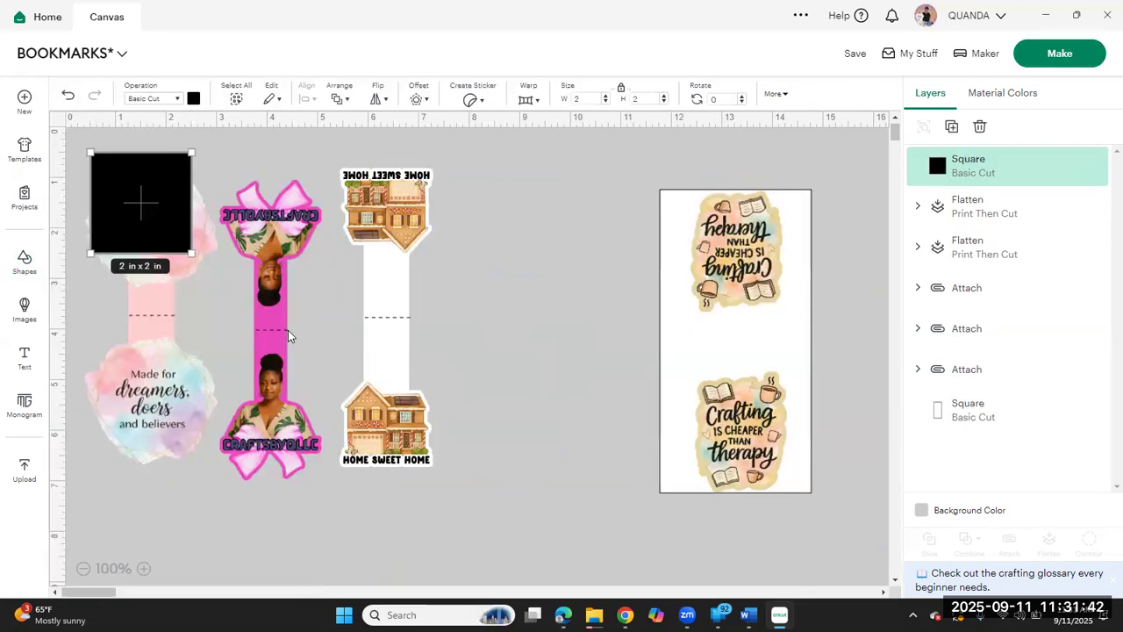
{"action": "left_click_drag", "start_coordinate": [143, 197], "coordinate": [385, 345]}
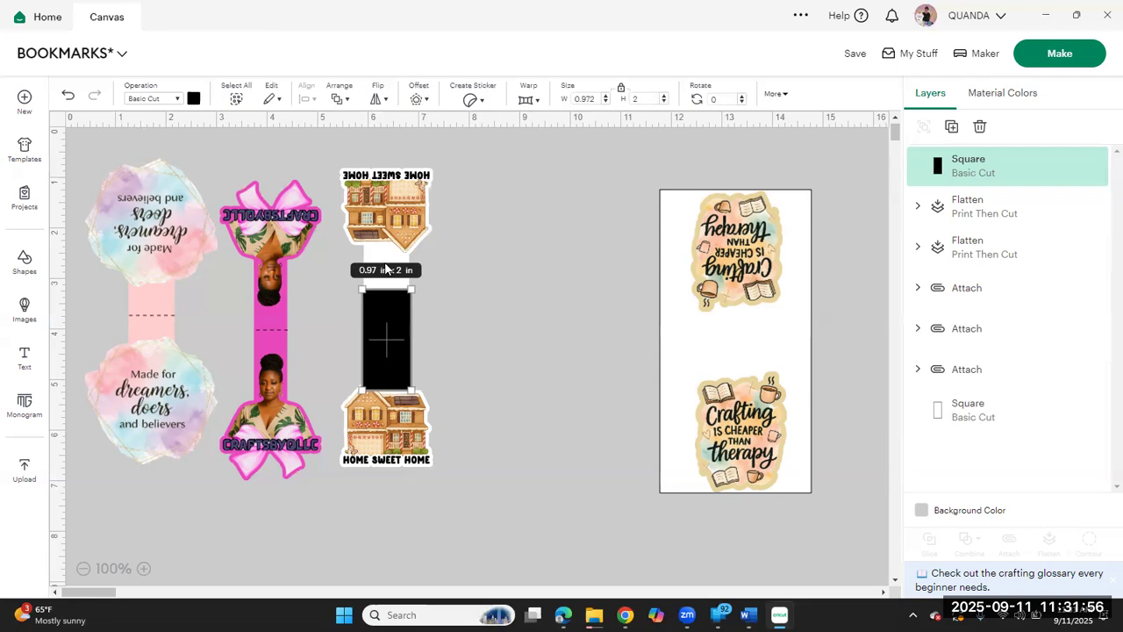
{"action": "left_click", "coordinate": [468, 344]}
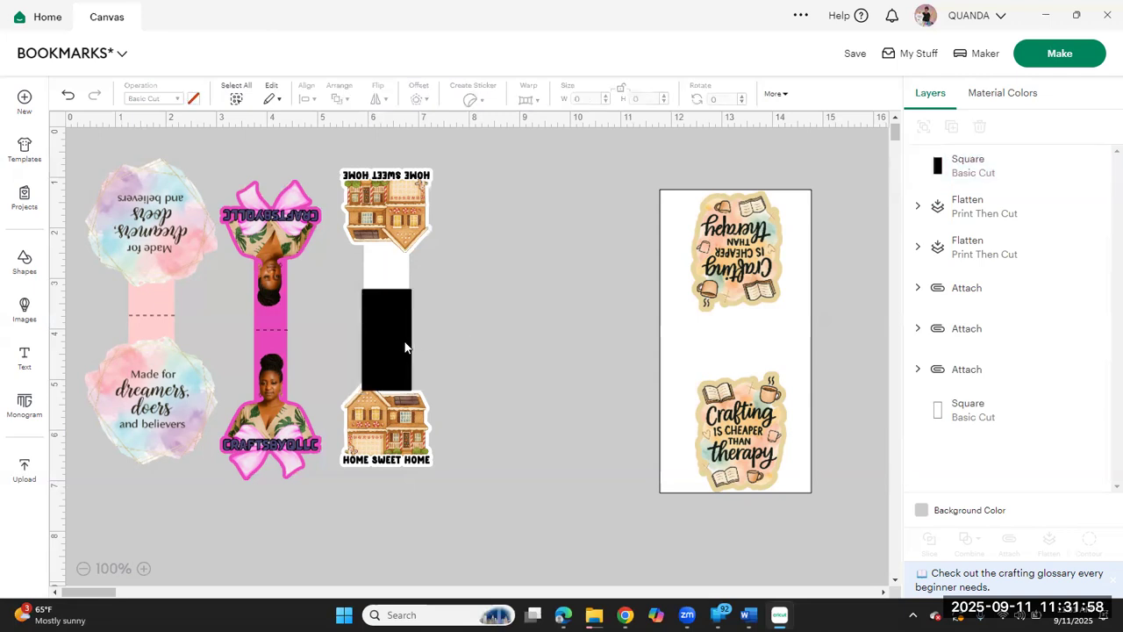
Step: Place the black strip between the two crafting images so it overlaps both, and recolor it to match their tan offset
{"action": "left_click_drag", "start_coordinate": [401, 346], "coordinate": [752, 354]}
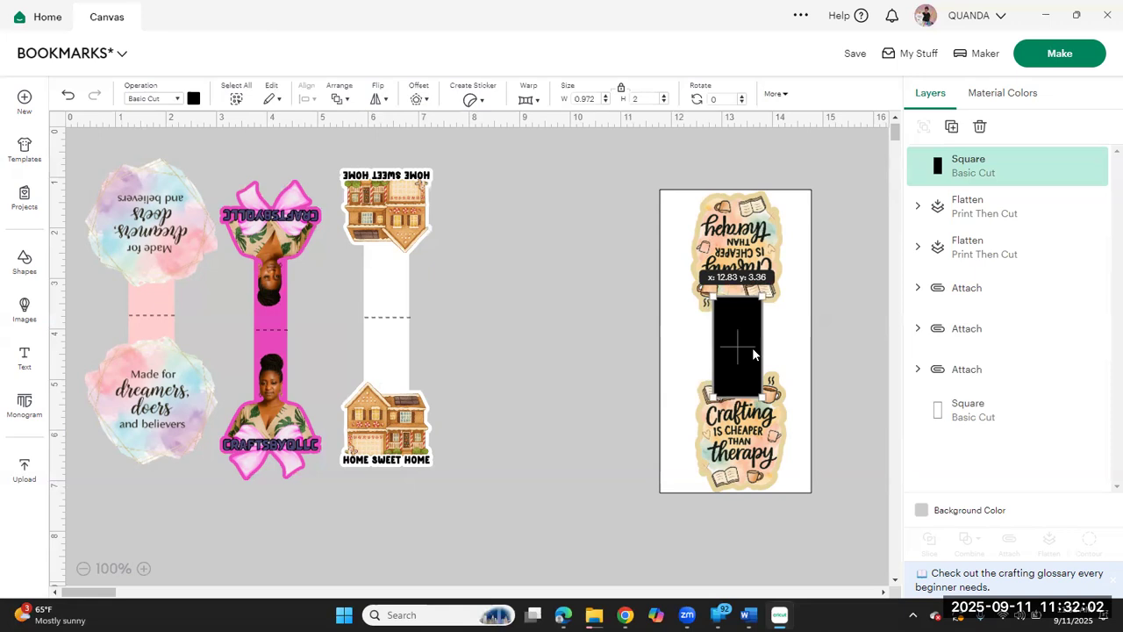
{"action": "left_click_drag", "start_coordinate": [753, 354], "coordinate": [738, 350]}
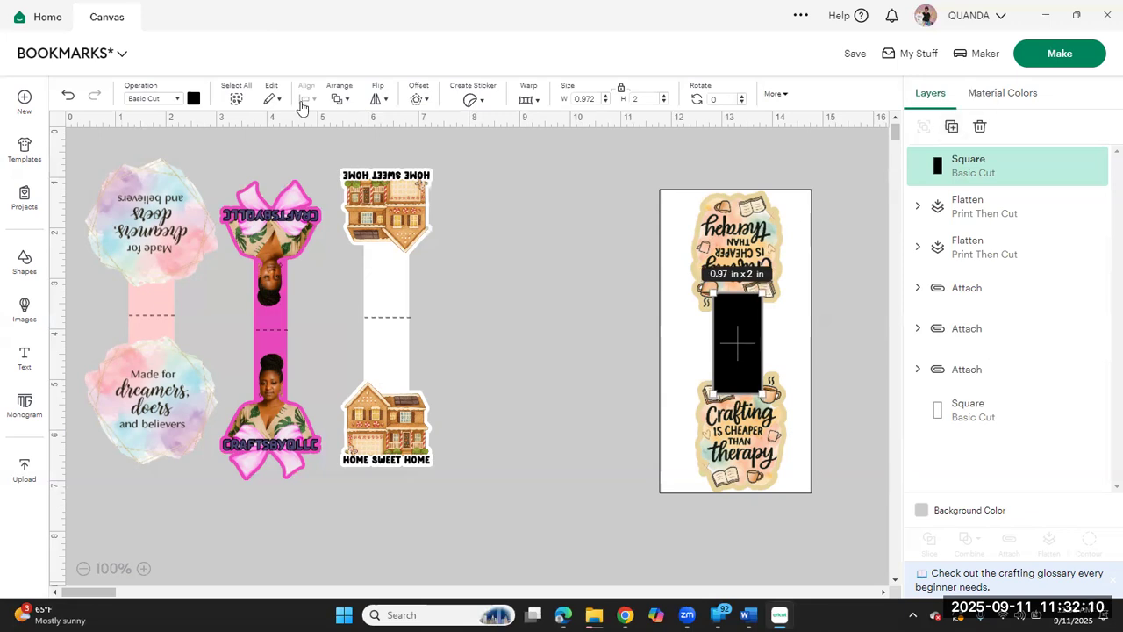
{"action": "left_click", "coordinate": [193, 98]}
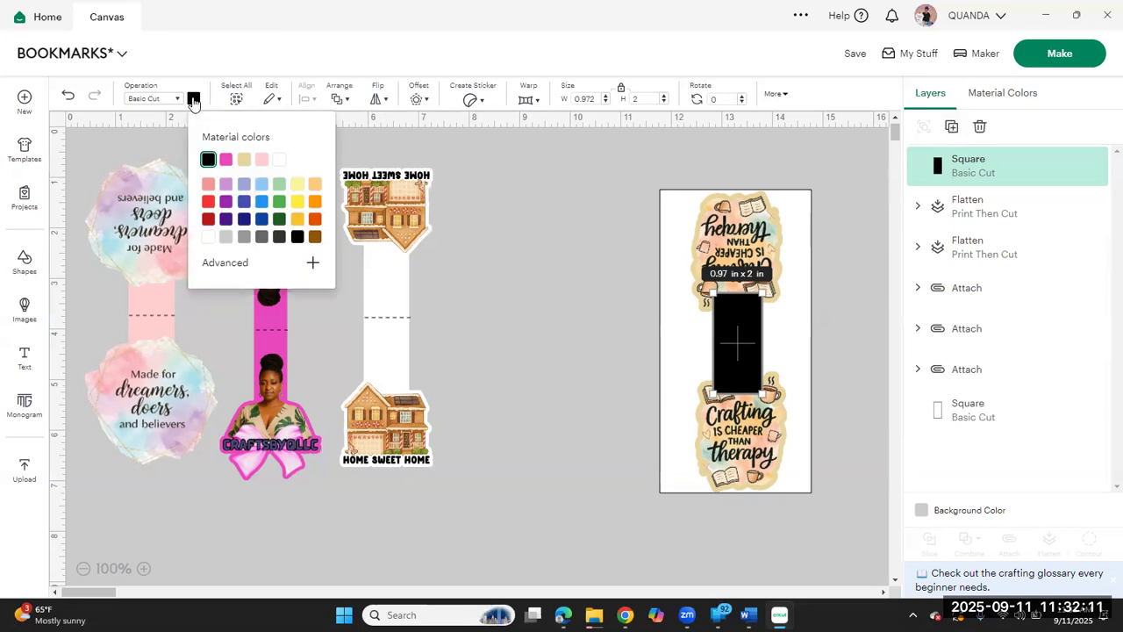
{"action": "left_click", "coordinate": [245, 161]}
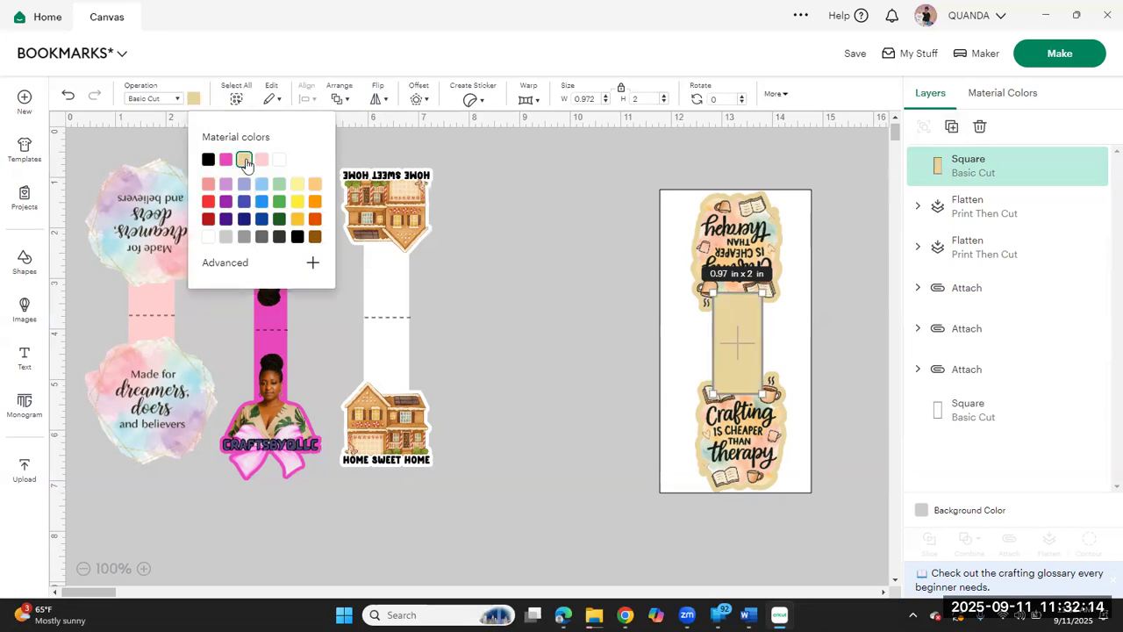
{"action": "left_click", "coordinate": [952, 127]}
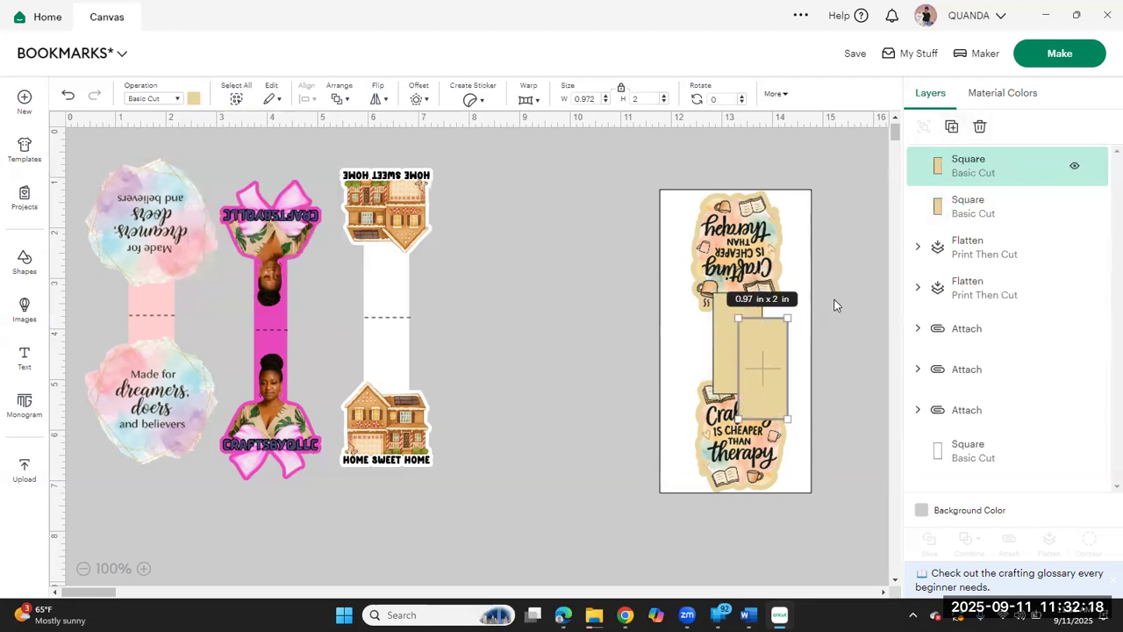
{"action": "left_click", "coordinate": [978, 129]}
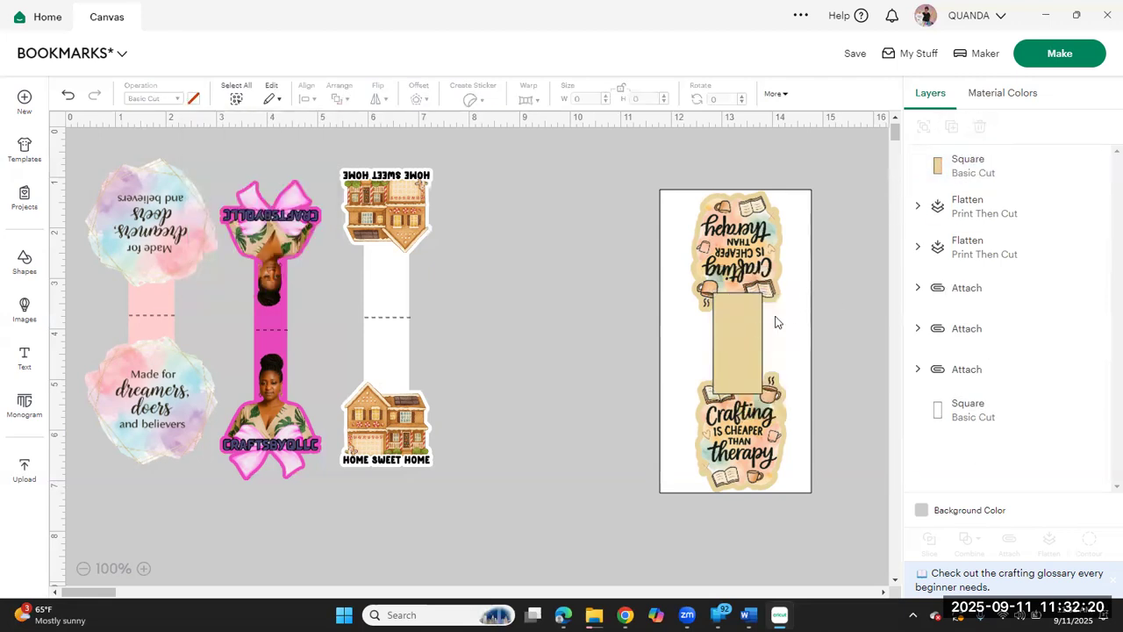
Step: Send the tan strip backward twice so it sits behind both crafting images
{"action": "left_click", "coordinate": [744, 328]}
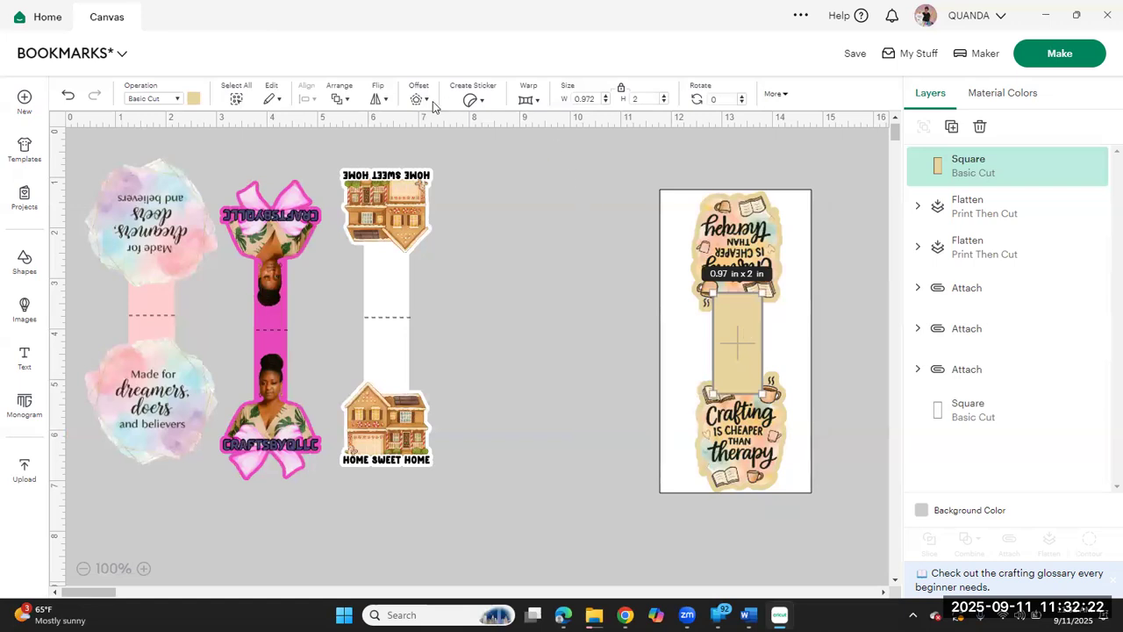
{"action": "left_click", "coordinate": [338, 101]}
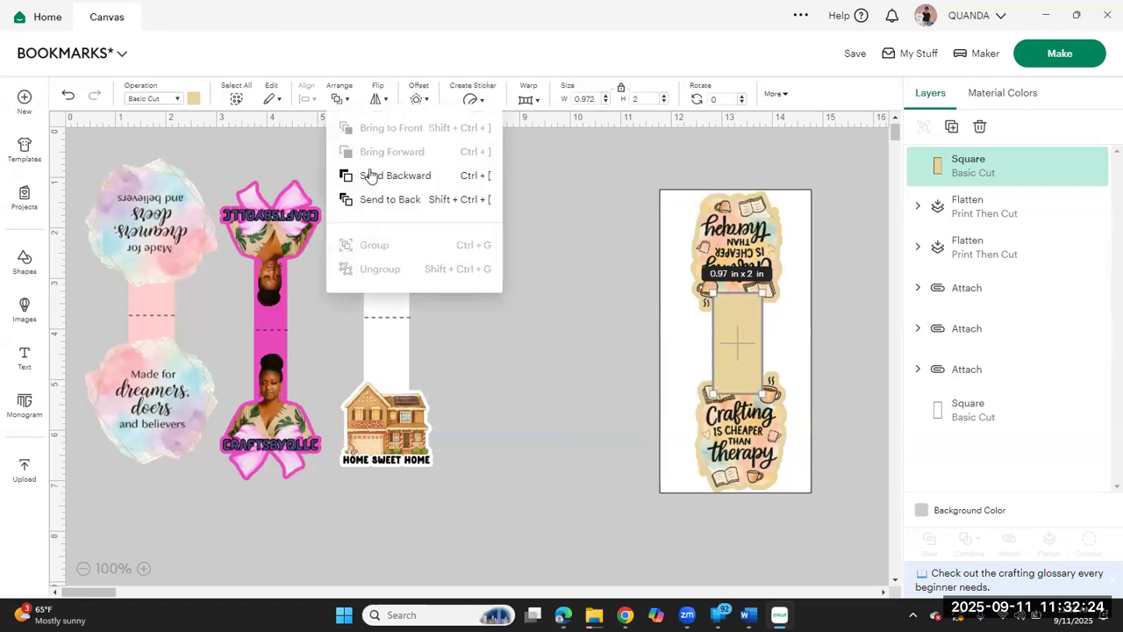
{"action": "left_click", "coordinate": [372, 178]}
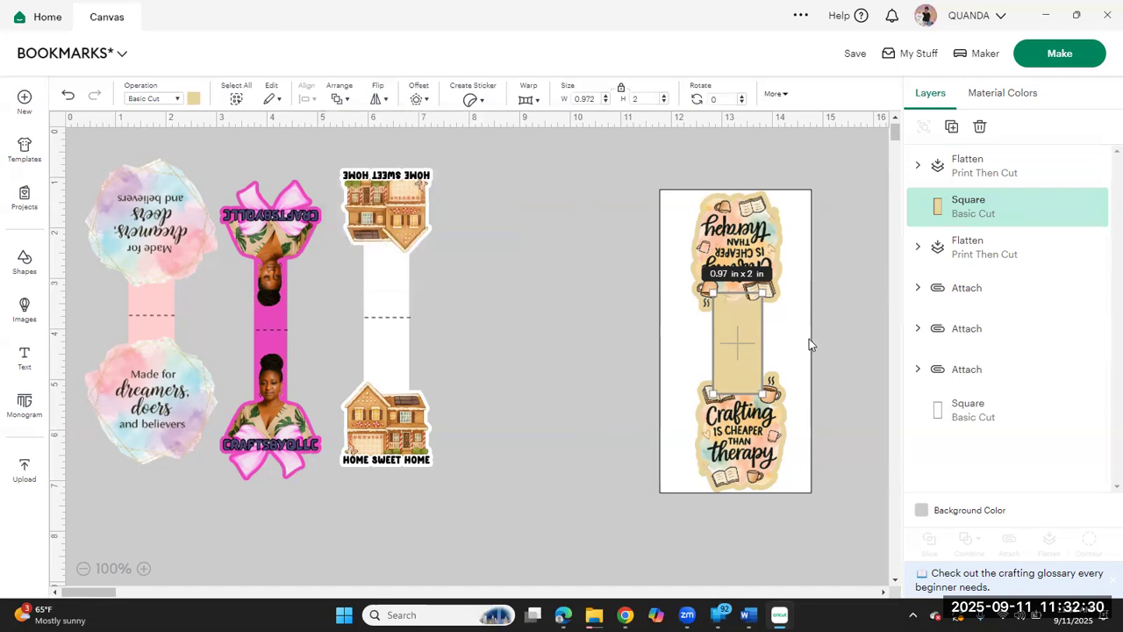
{"action": "left_click", "coordinate": [561, 414]}
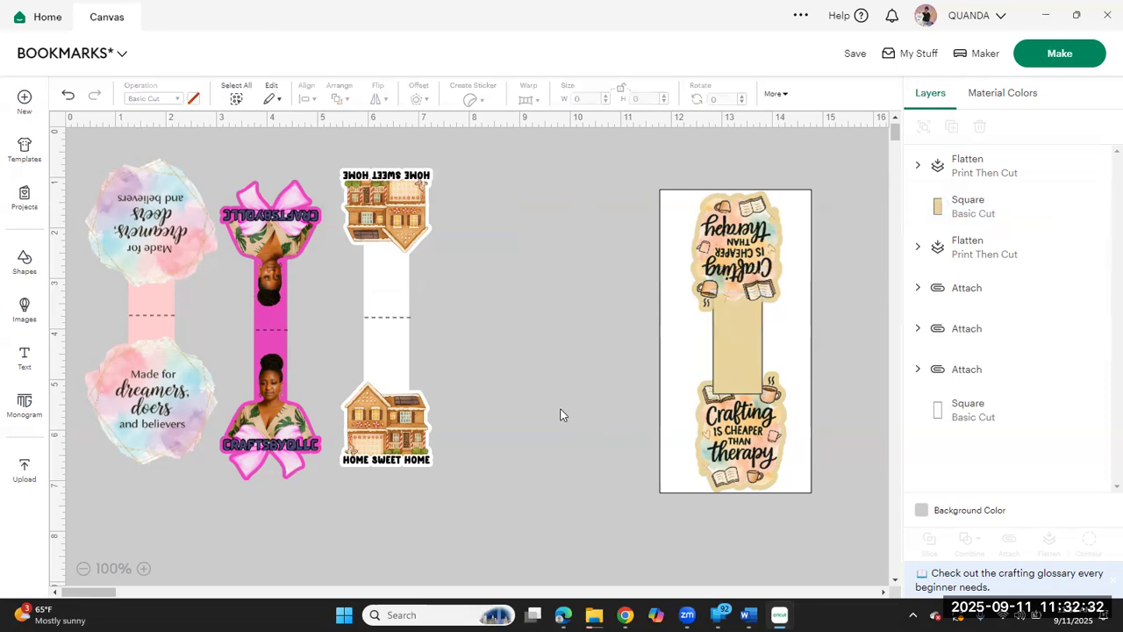
{"action": "left_click", "coordinate": [750, 378]}
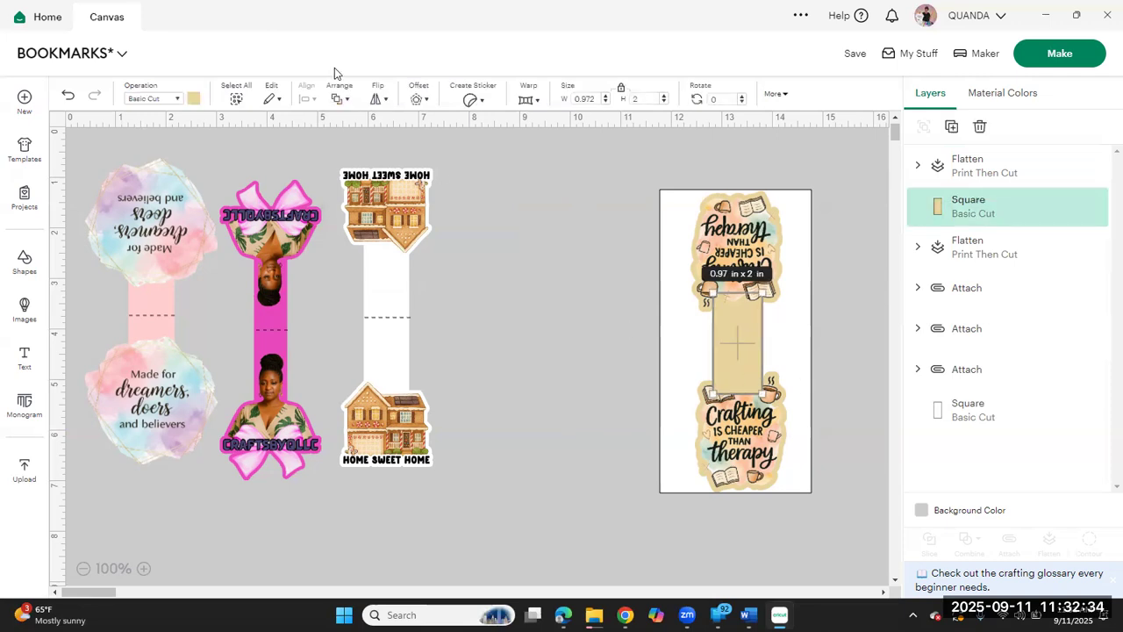
{"action": "left_click", "coordinate": [340, 95]}
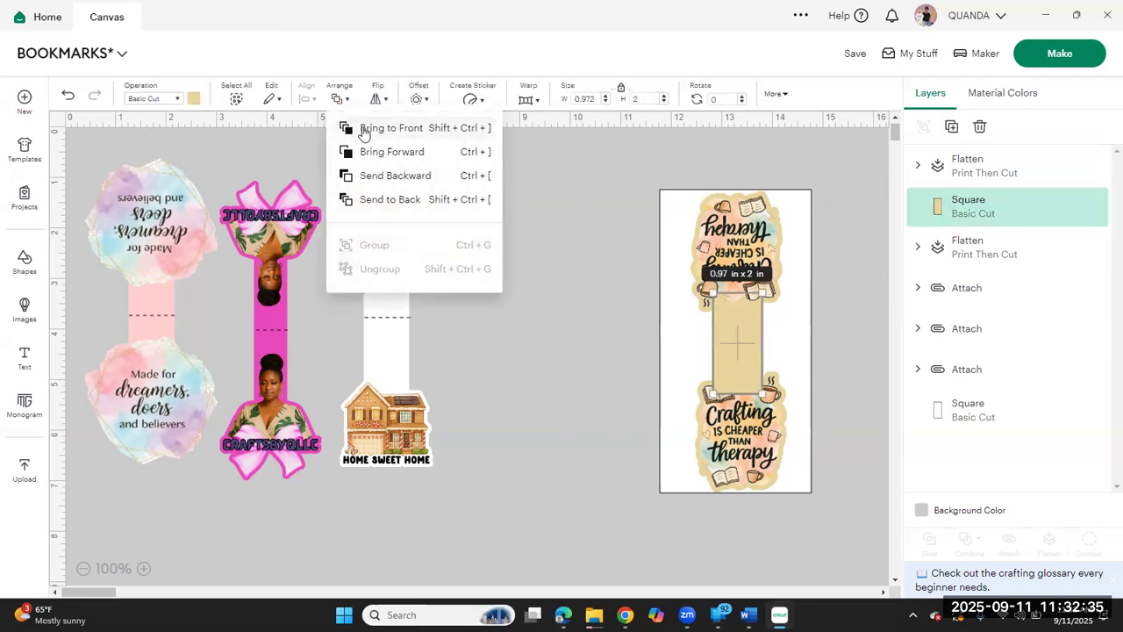
{"action": "left_click", "coordinate": [386, 180]}
{"action": "left_click", "coordinate": [515, 271]}
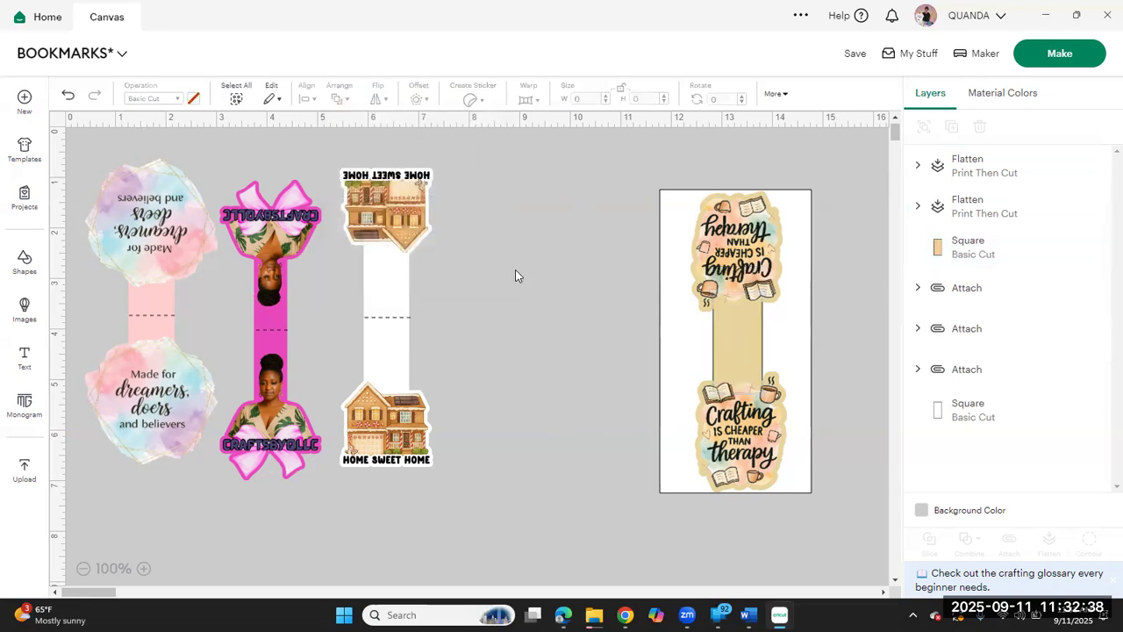
Step: Move the white 3 x 6 in rectangle out from behind the crafting bookmark to the empty space beside the house bookmark
{"action": "left_click", "coordinate": [664, 357]}
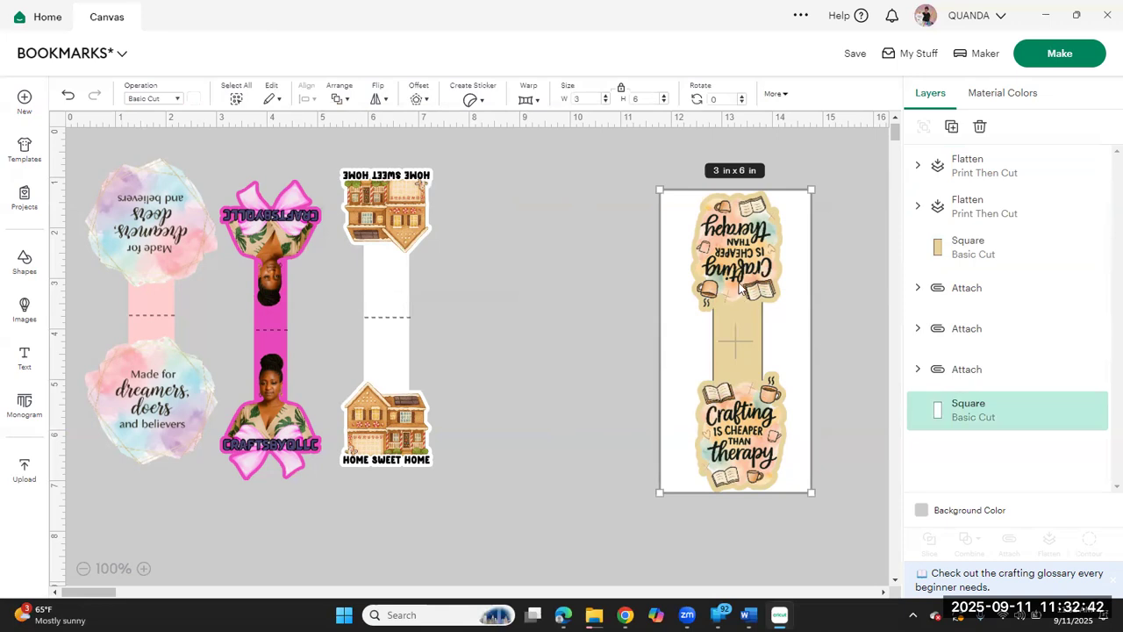
{"action": "left_click_drag", "start_coordinate": [739, 286], "coordinate": [739, 281]}
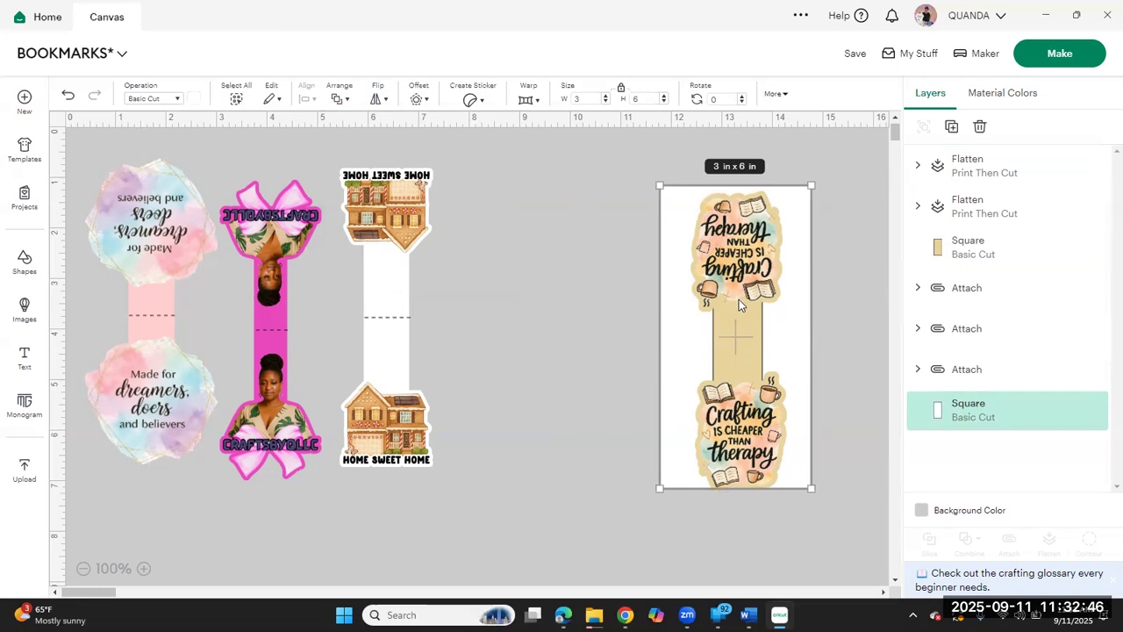
{"action": "left_click", "coordinate": [573, 411]}
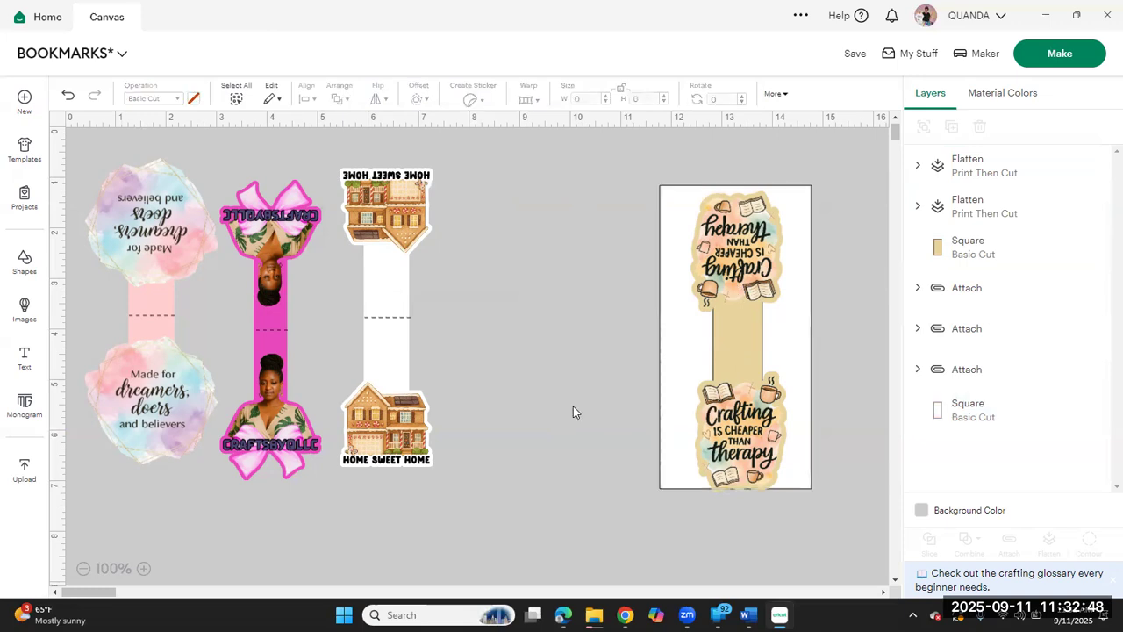
{"action": "left_click", "coordinate": [682, 341]}
{"action": "left_click_drag", "start_coordinate": [682, 343], "coordinate": [496, 310]}
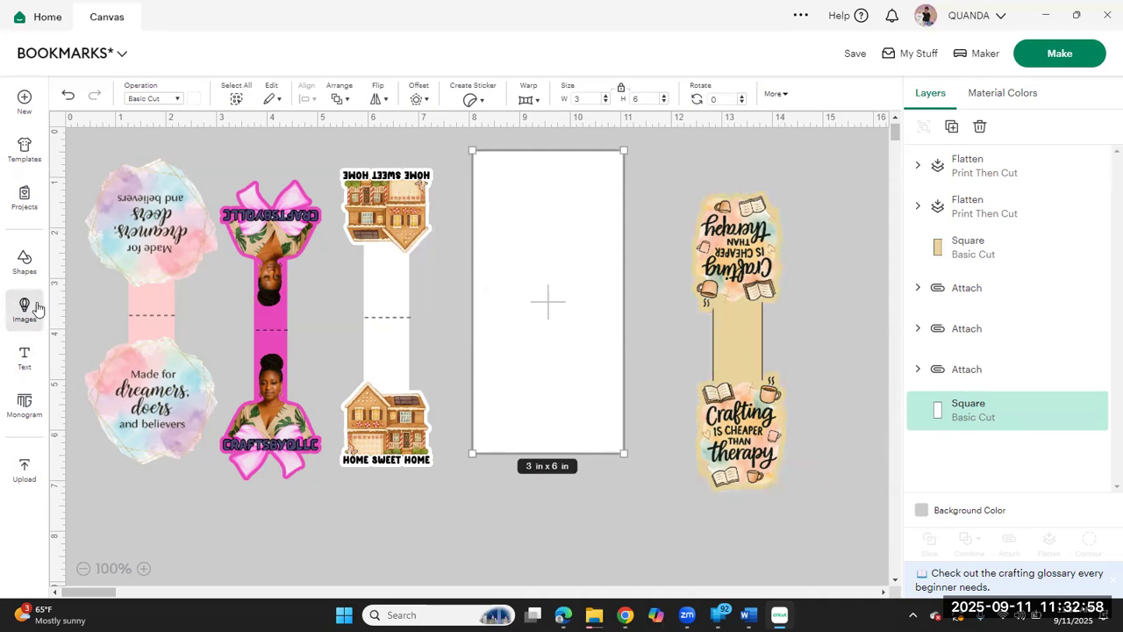
Step: Add a text object reading "base of bookmark"
{"action": "left_click", "coordinate": [33, 370]}
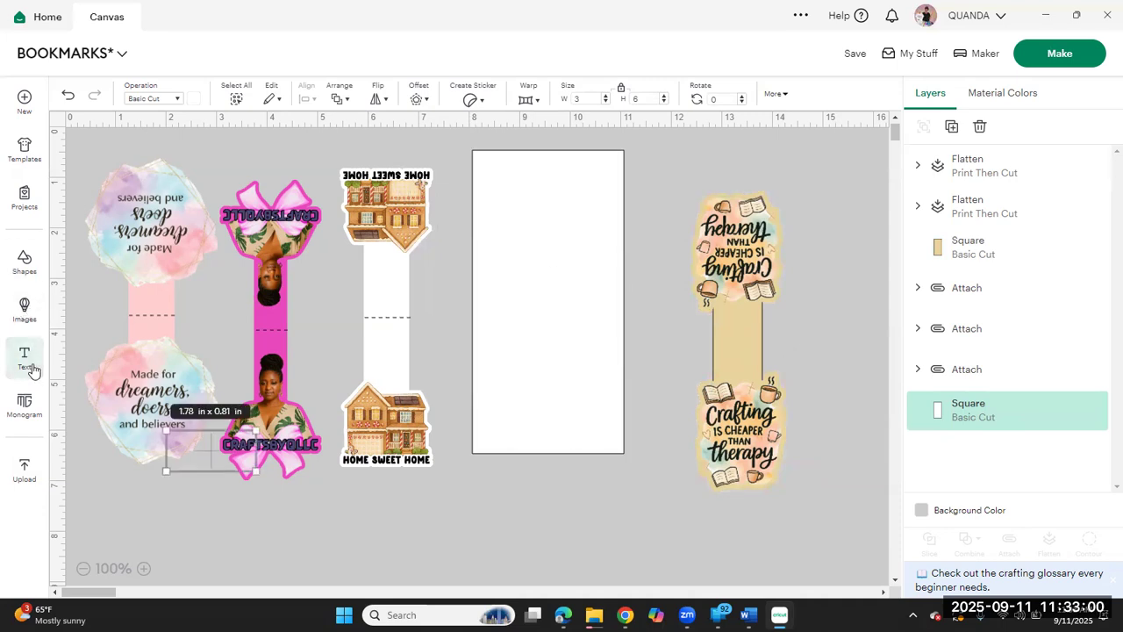
{"action": "type", "text": "bas"}
{"action": "key", "text": "BackSpace"}
{"action": "type", "text": "e"}
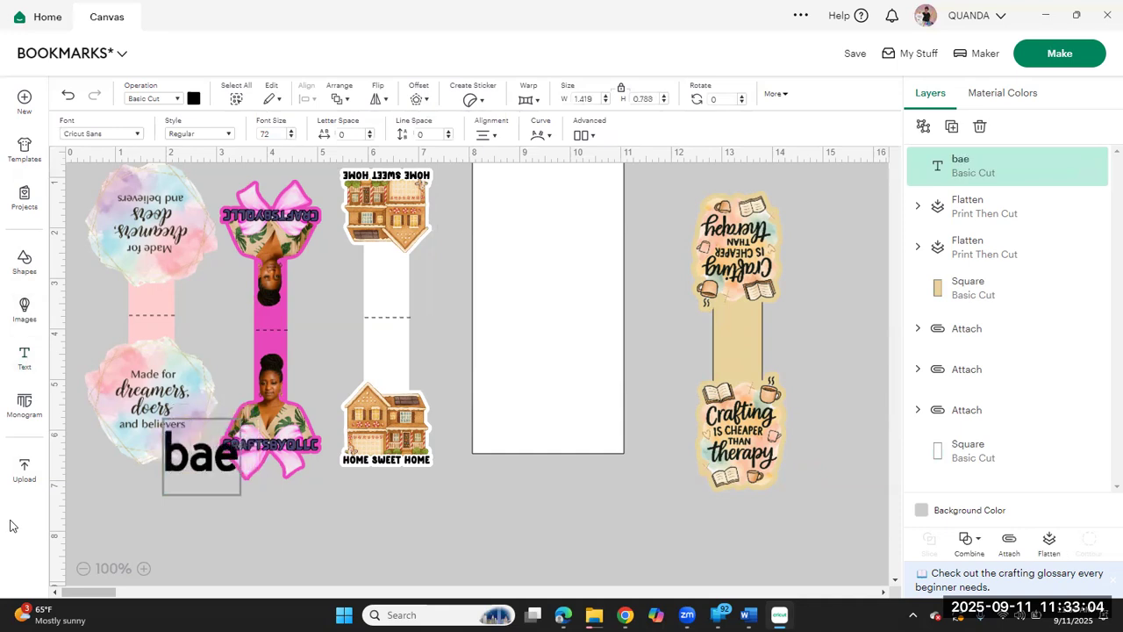
{"action": "type", "text": " of"}
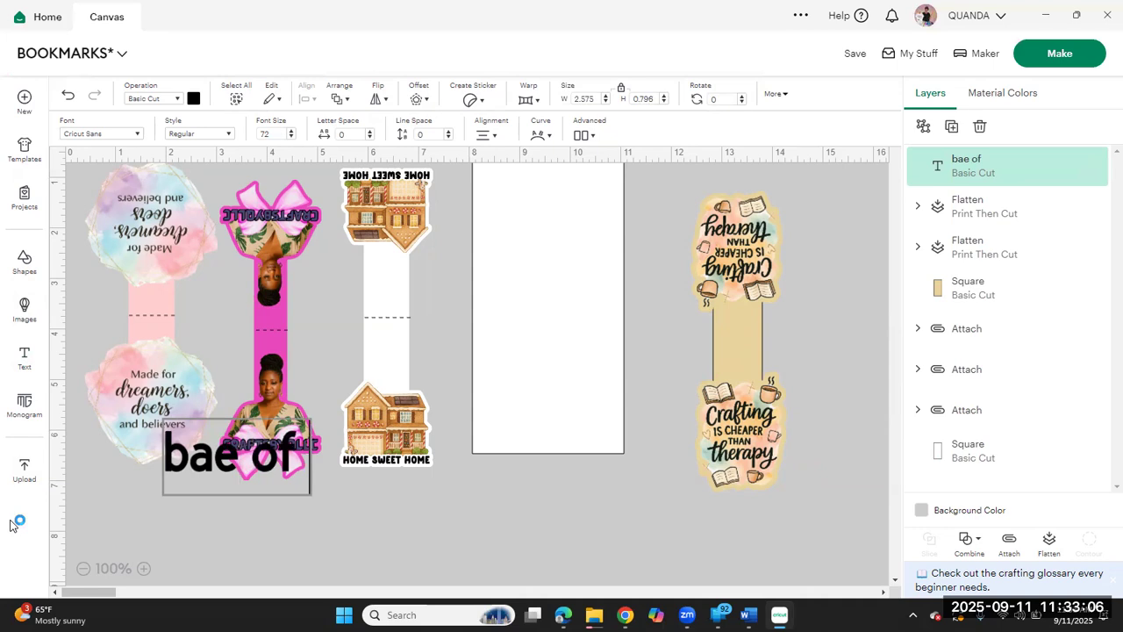
{"action": "key", "text": "BackSpace"}
{"action": "key", "text": "BackSpace"}
{"action": "key", "text": "BackSpace"}
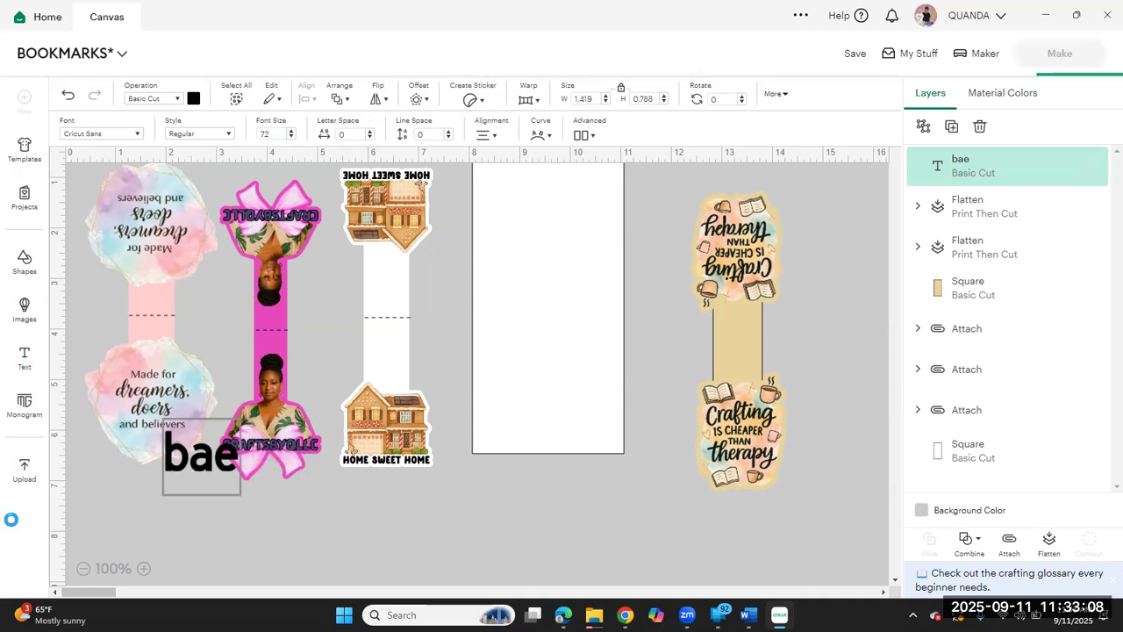
{"action": "key", "text": "BackSpace"}
{"action": "key", "text": "BackSpace"}
{"action": "type", "text": "a"}
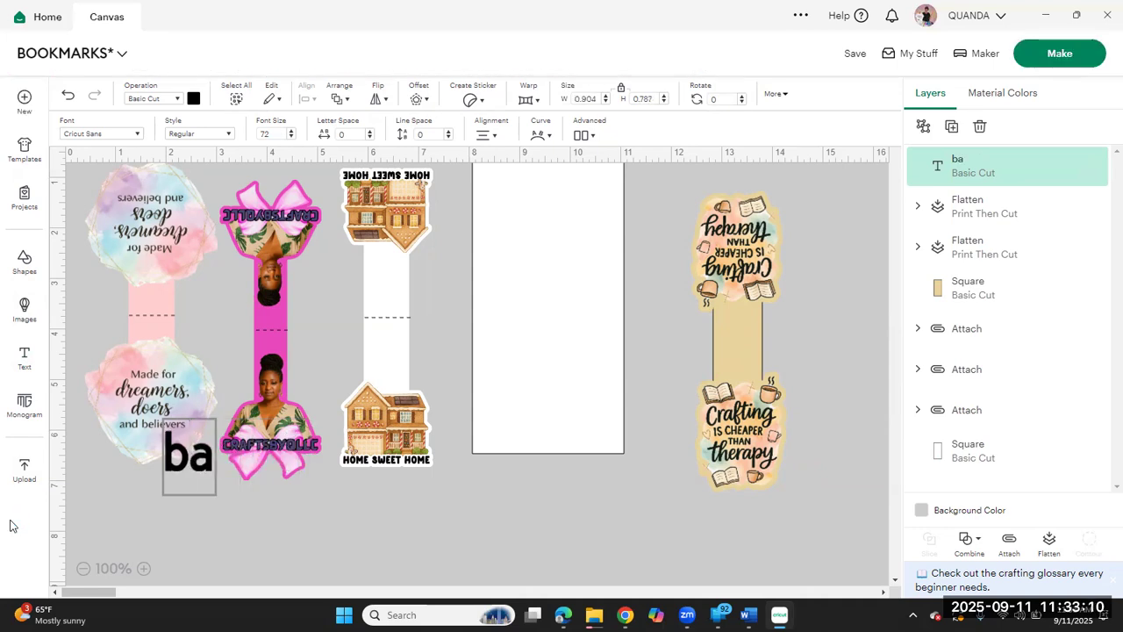
{"action": "type", "text": "se of boo"}
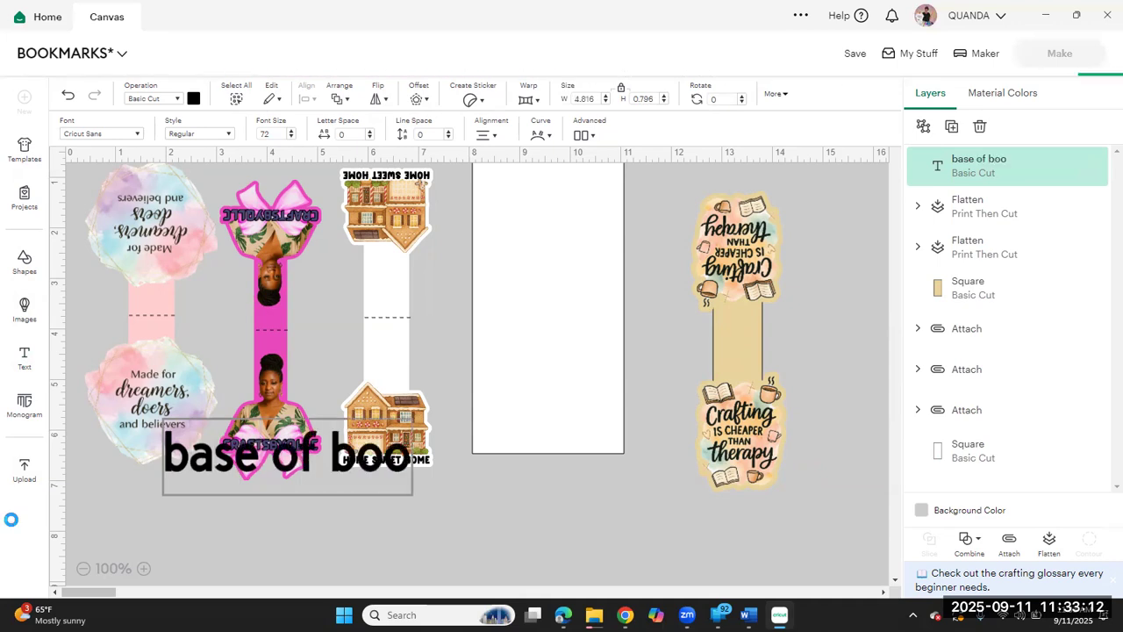
{"action": "type", "text": "kmr"}
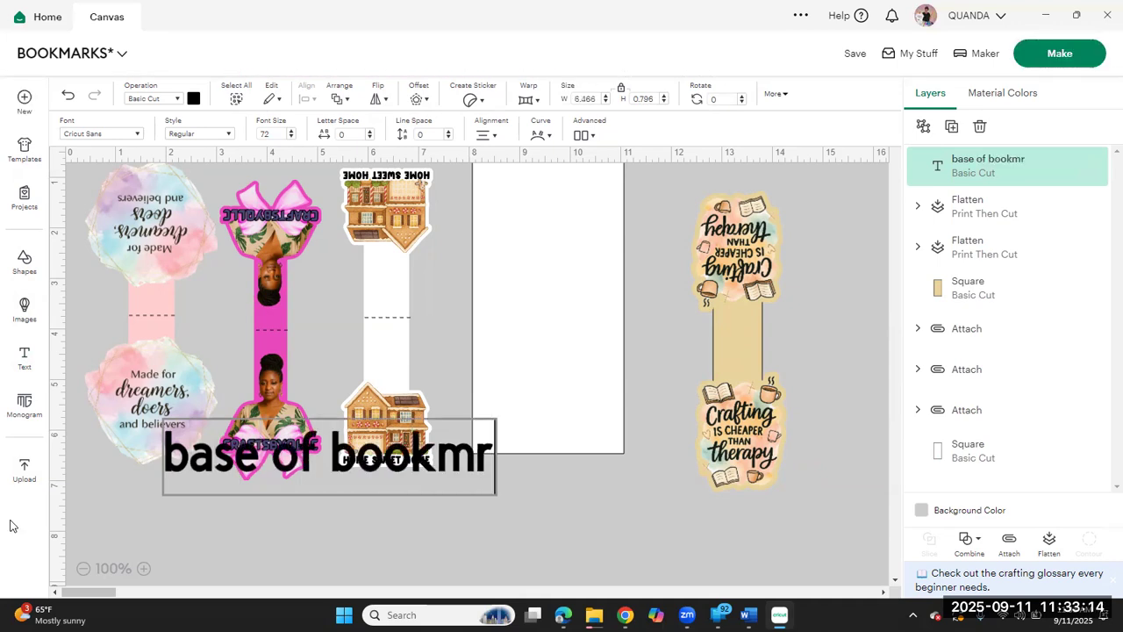
{"action": "key", "text": "BackSpace"}
{"action": "type", "text": "a"}
{"action": "key", "text": "BackSpace"}
{"action": "type", "text": "rk"}
{"action": "key", "text": "BackSpace"}
{"action": "key", "text": "BackSpace"}
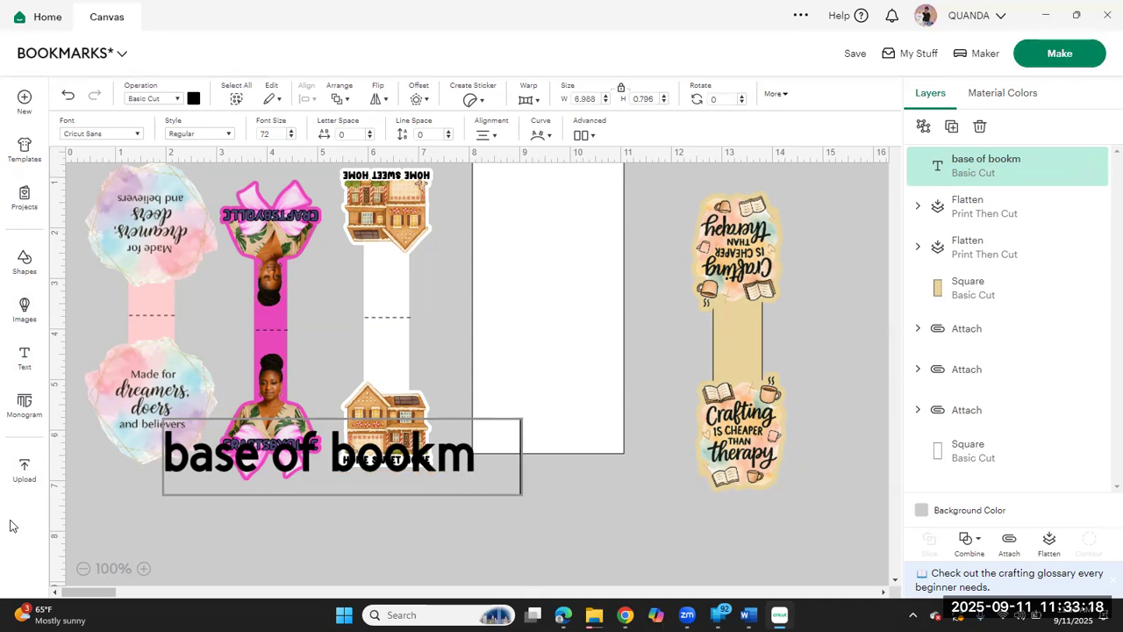
{"action": "type", "text": "a"}
{"action": "type", "text": "rk"}
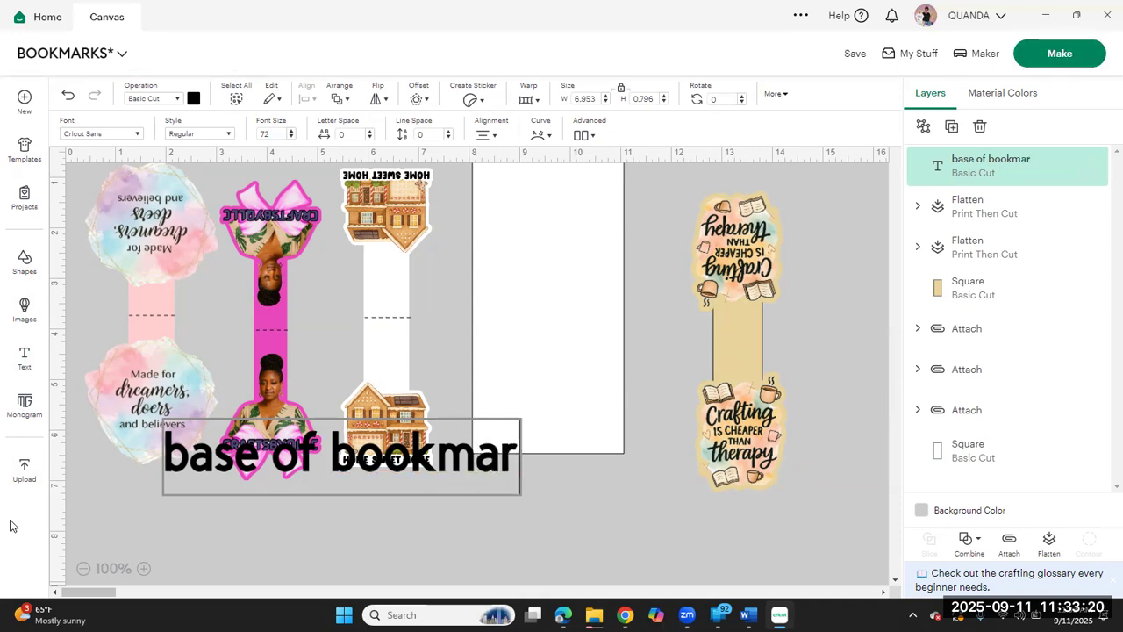
{"action": "left_click", "coordinate": [209, 566]}
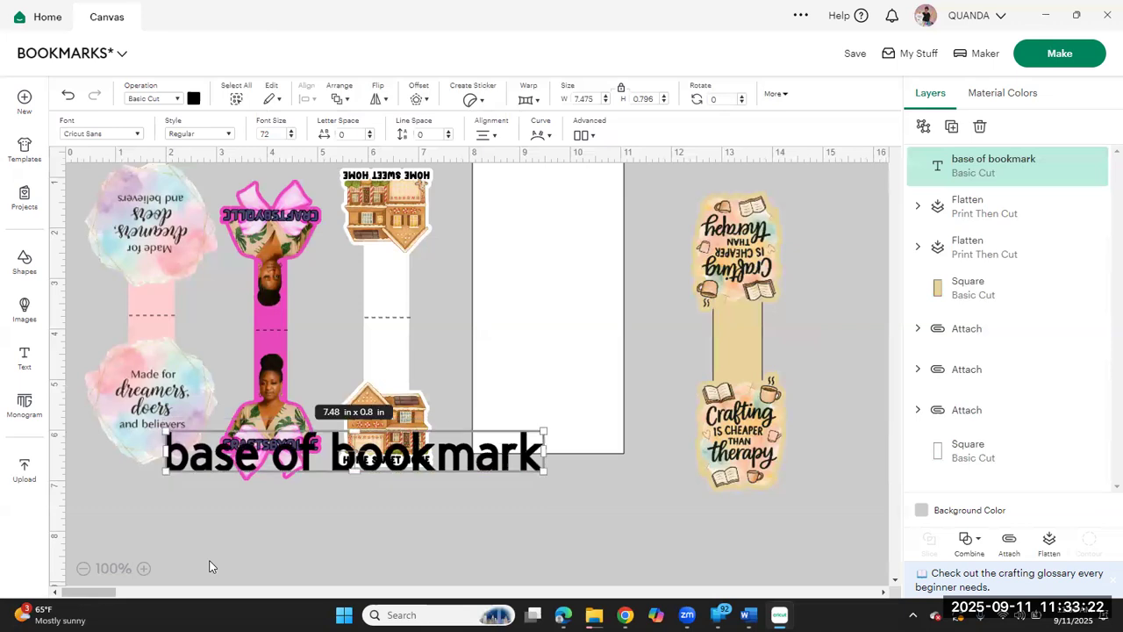
Step: Wrap the text onto two lines, shrink it to about 2.62 x 1.74 in, and place it inside the white rectangle
{"action": "left_click_drag", "start_coordinate": [272, 466], "coordinate": [581, 206]}
{"action": "left_click_drag", "start_coordinate": [849, 192], "coordinate": [692, 219]}
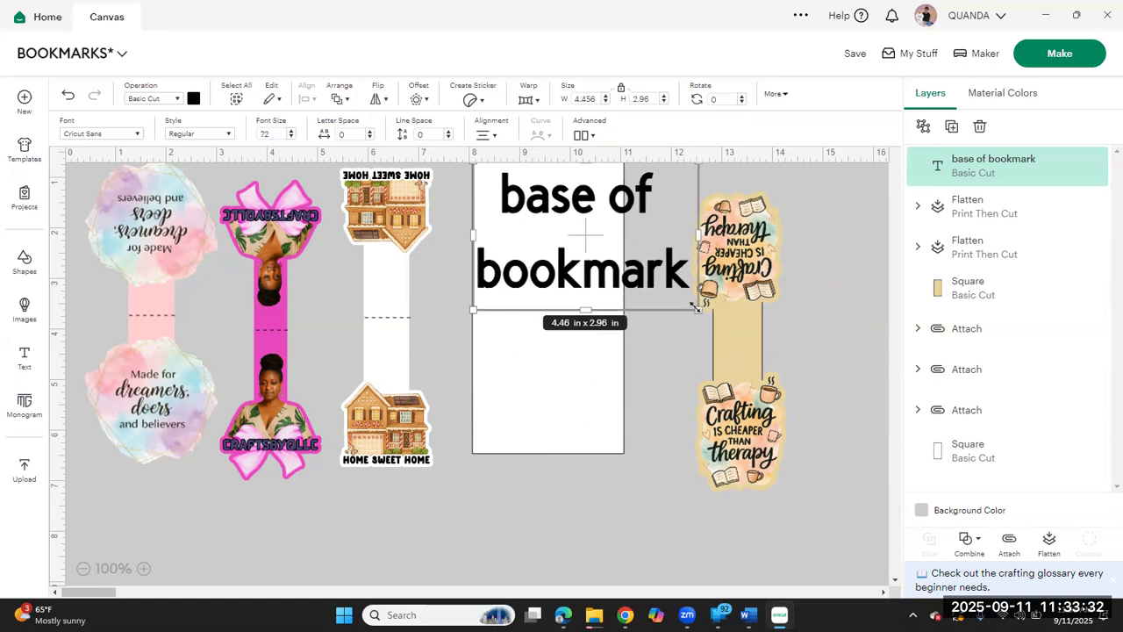
{"action": "left_click_drag", "start_coordinate": [674, 292], "coordinate": [606, 248]}
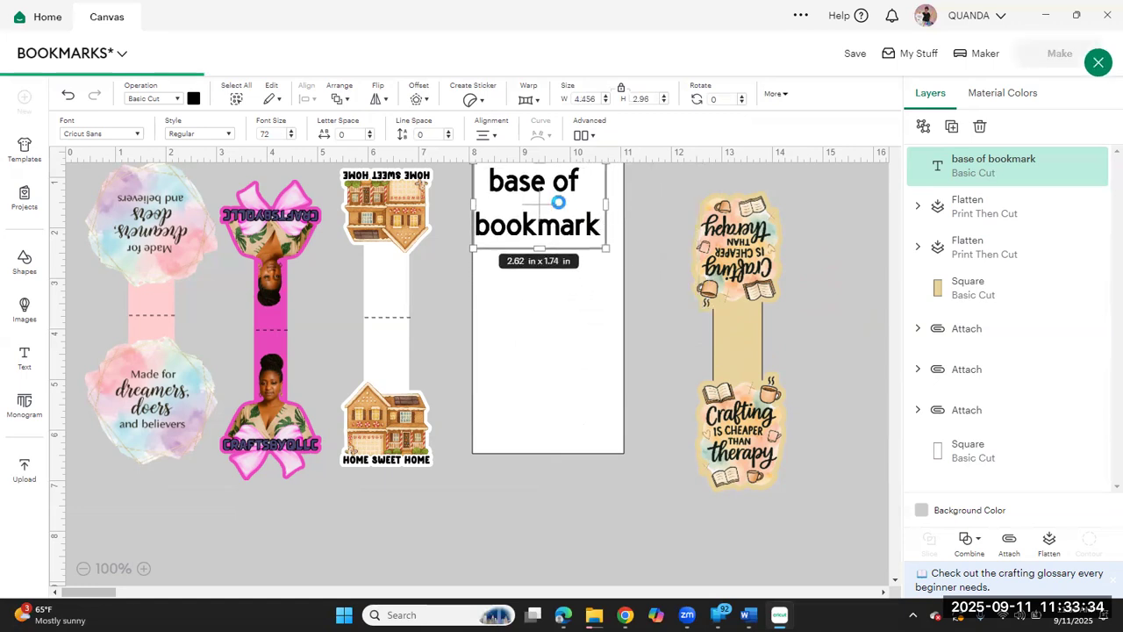
{"action": "left_click_drag", "start_coordinate": [559, 219], "coordinate": [569, 267]}
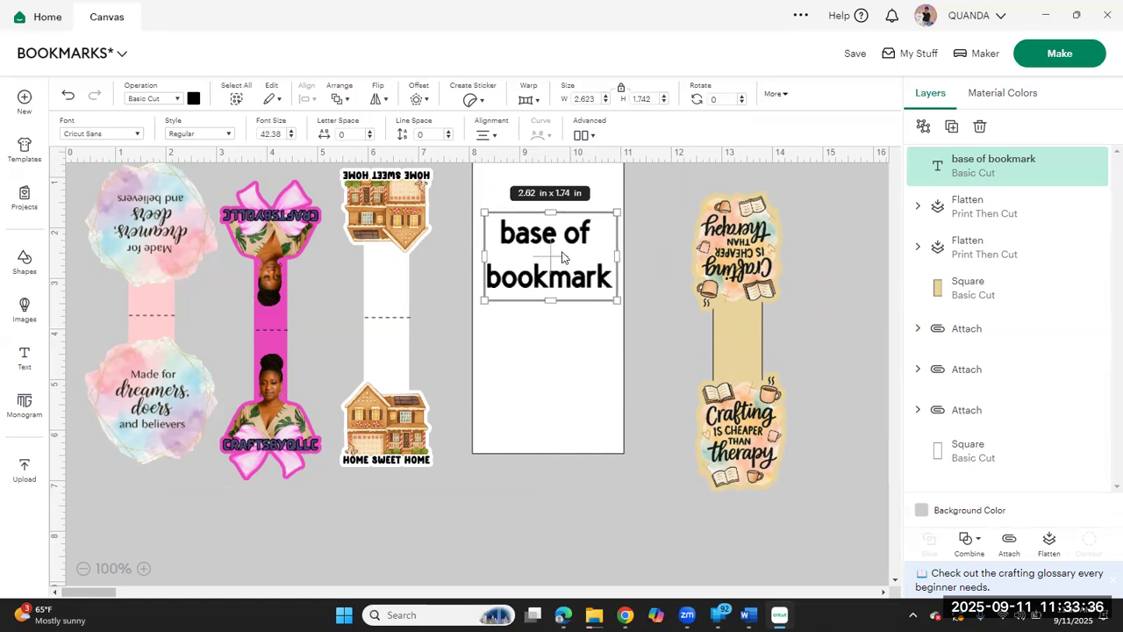
Step: Attach the "base of bookmark" text to the white rectangle and shift the labelled template slightly toward the house bookmark
{"action": "left_click", "coordinate": [663, 174]}
{"action": "left_click_drag", "start_coordinate": [646, 197], "coordinate": [501, 303]}
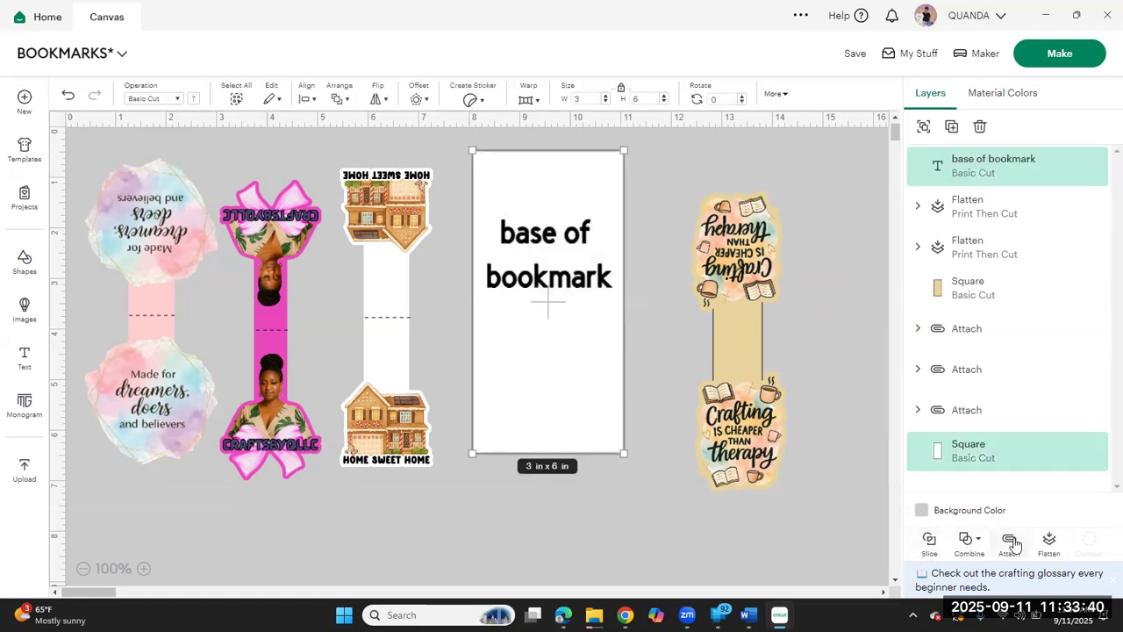
{"action": "left_click", "coordinate": [1011, 541]}
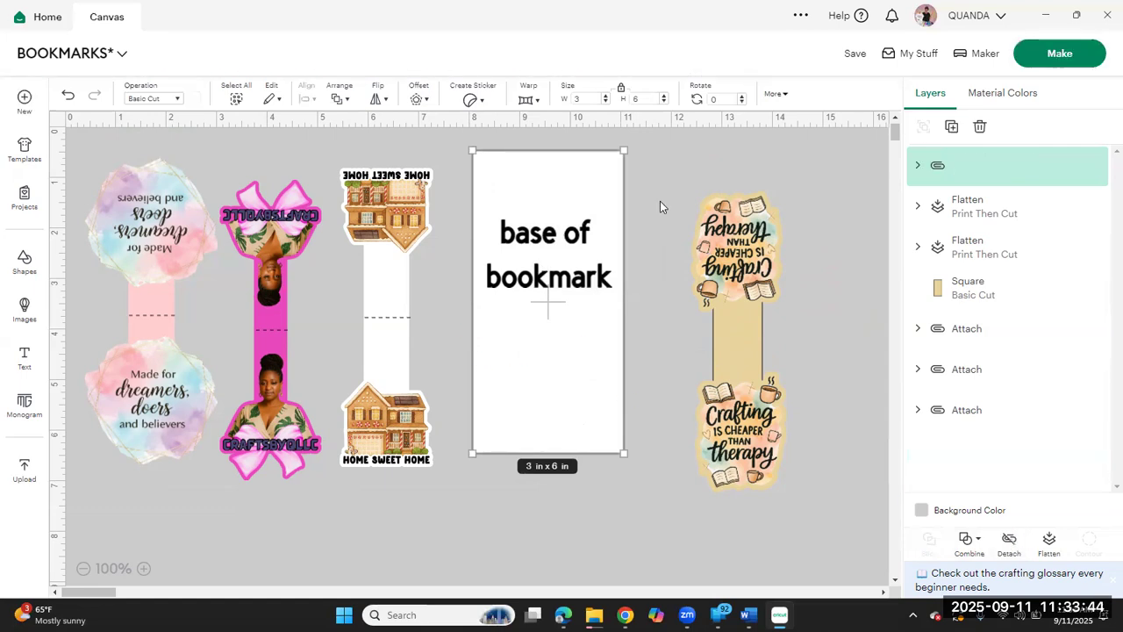
{"action": "mouse_move", "coordinate": [534, 280]}
{"action": "left_mouse_down"}
{"action": "mouse_move", "coordinate": [521, 282]}
{"action": "mouse_move", "coordinate": [517, 266]}
{"action": "left_mouse_up"}
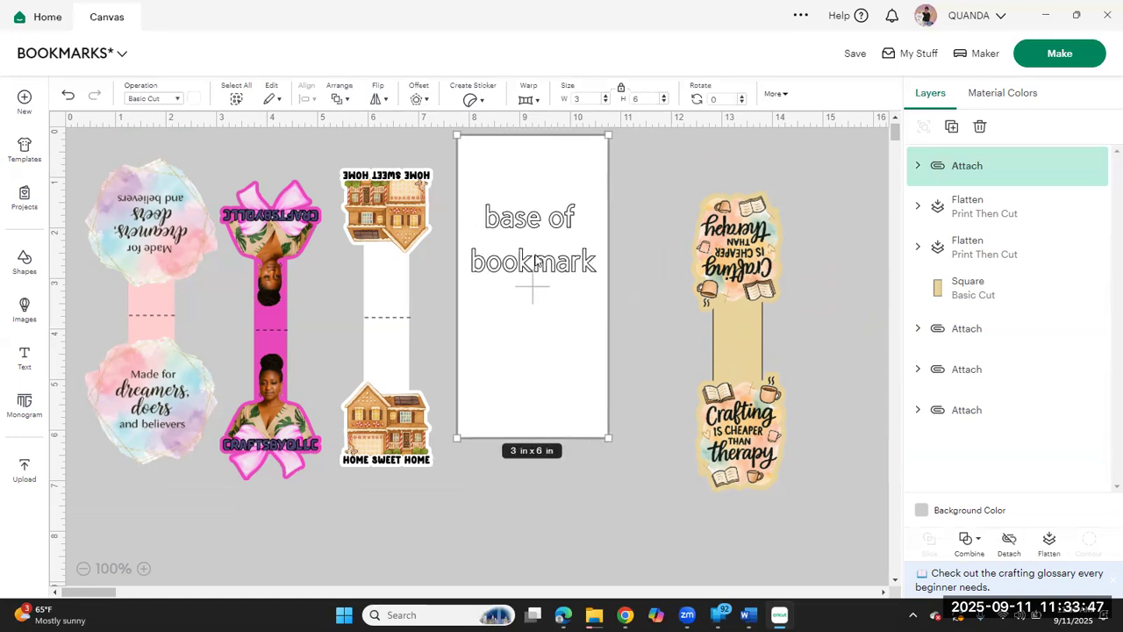
Step: Center the two crafting images and the tan strip horizontally with one another
{"action": "left_click", "coordinate": [768, 431]}
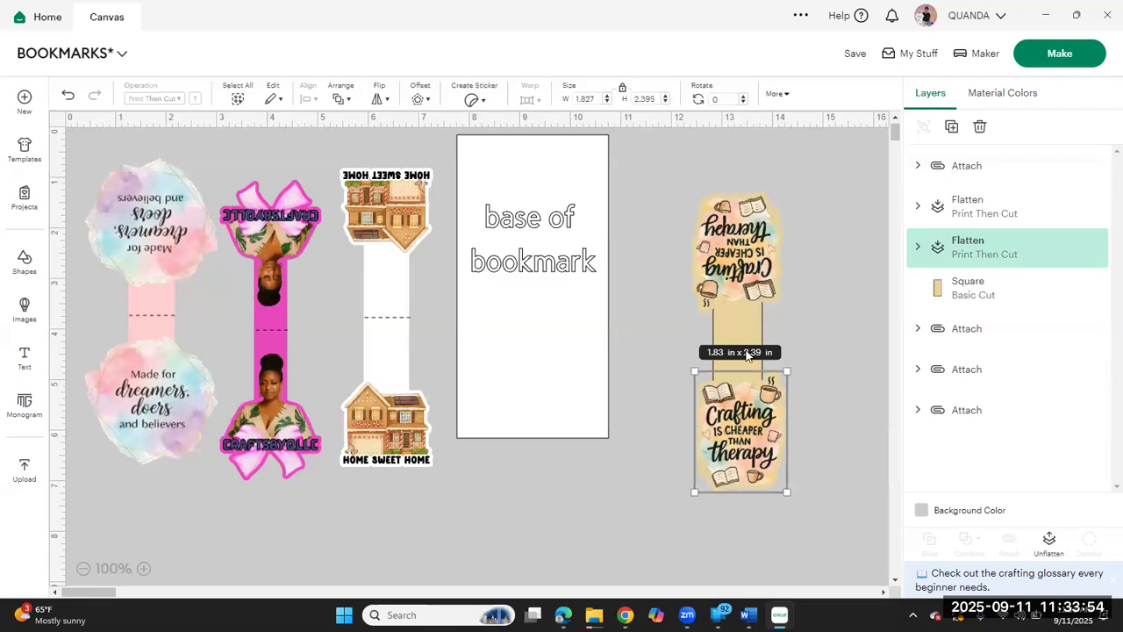
{"action": "left_click", "coordinate": [747, 272], "text": "shift"}
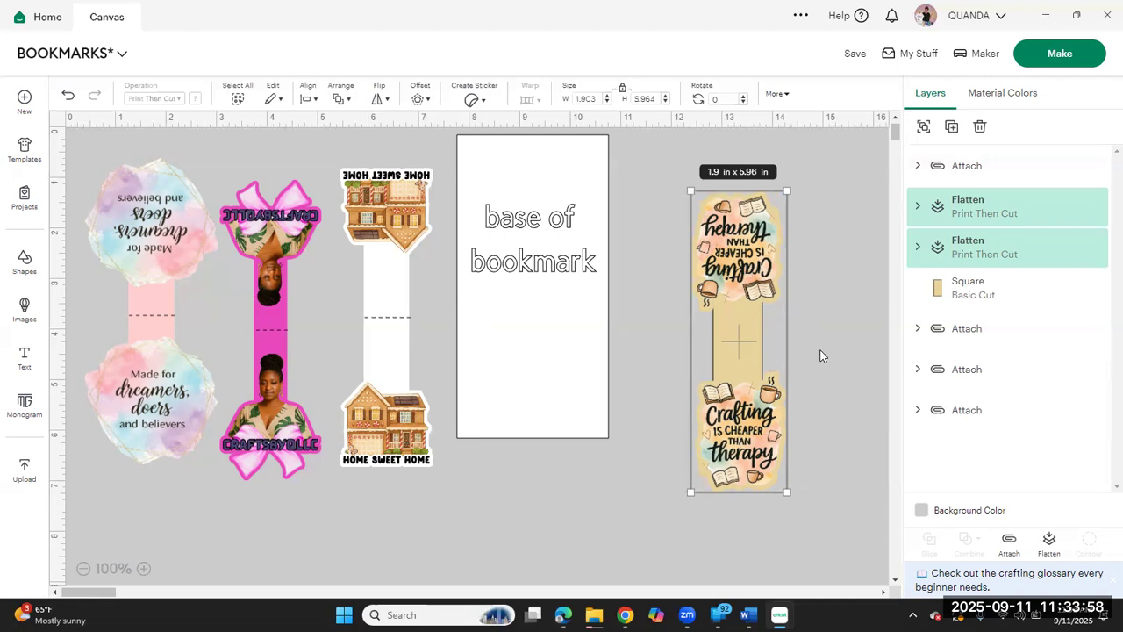
{"action": "left_click", "coordinate": [821, 355]}
{"action": "left_click_drag", "start_coordinate": [808, 437], "coordinate": [664, 210]}
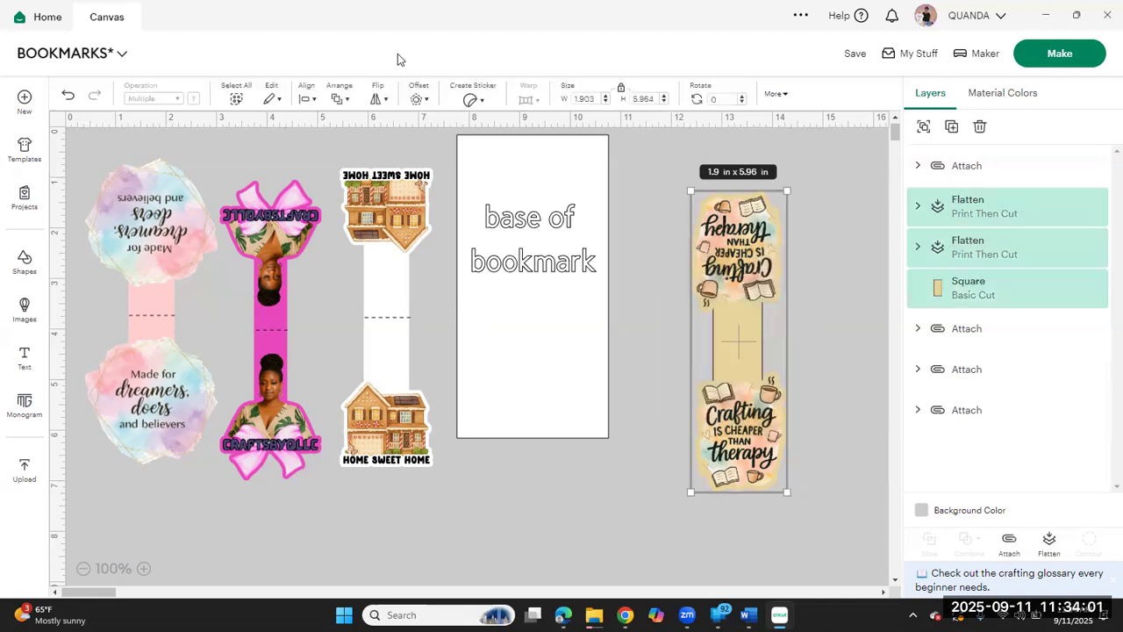
{"action": "left_click", "coordinate": [309, 100]}
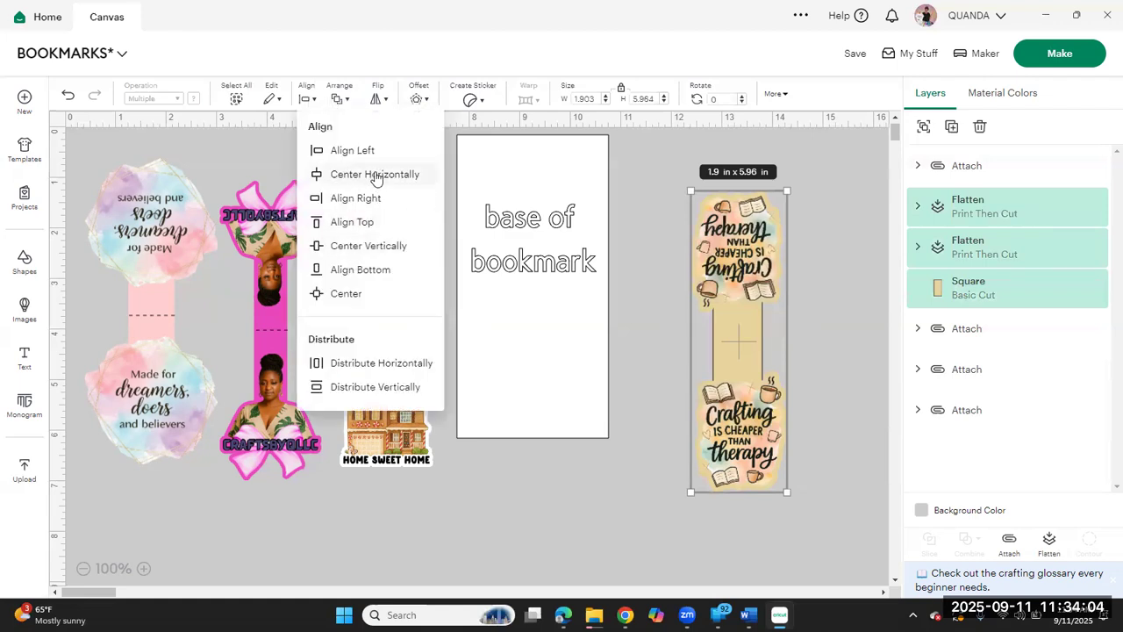
{"action": "left_click", "coordinate": [375, 175]}
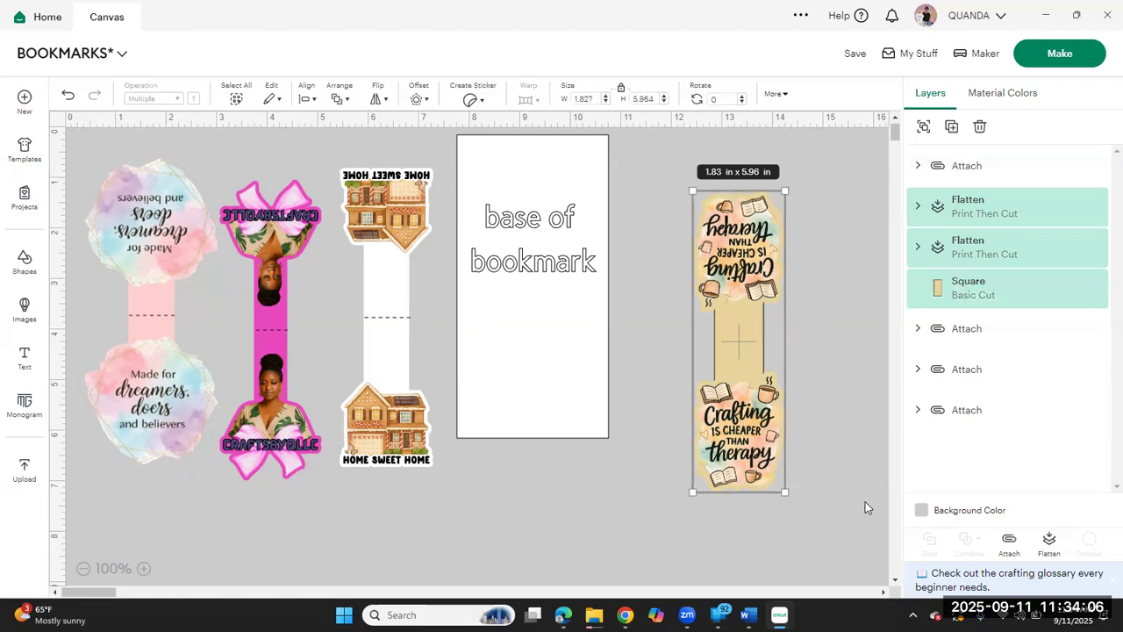
Step: Attach the crafting images and strip together, and flatten them into one Print Then Cut bookmark
{"action": "left_click", "coordinate": [1009, 542]}
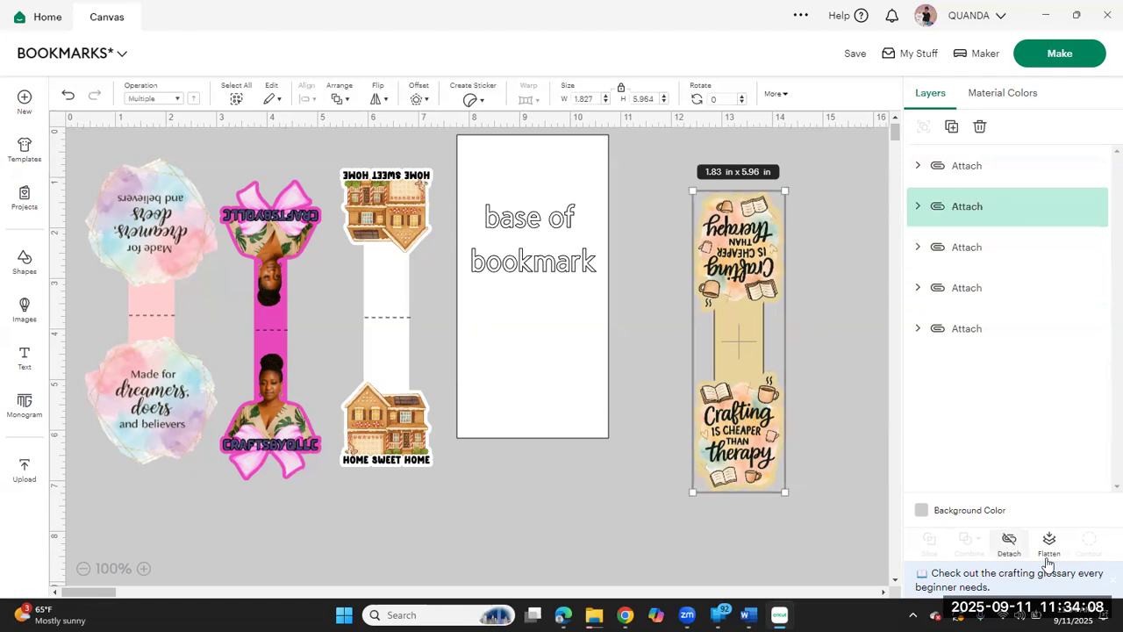
{"action": "left_click", "coordinate": [1050, 541]}
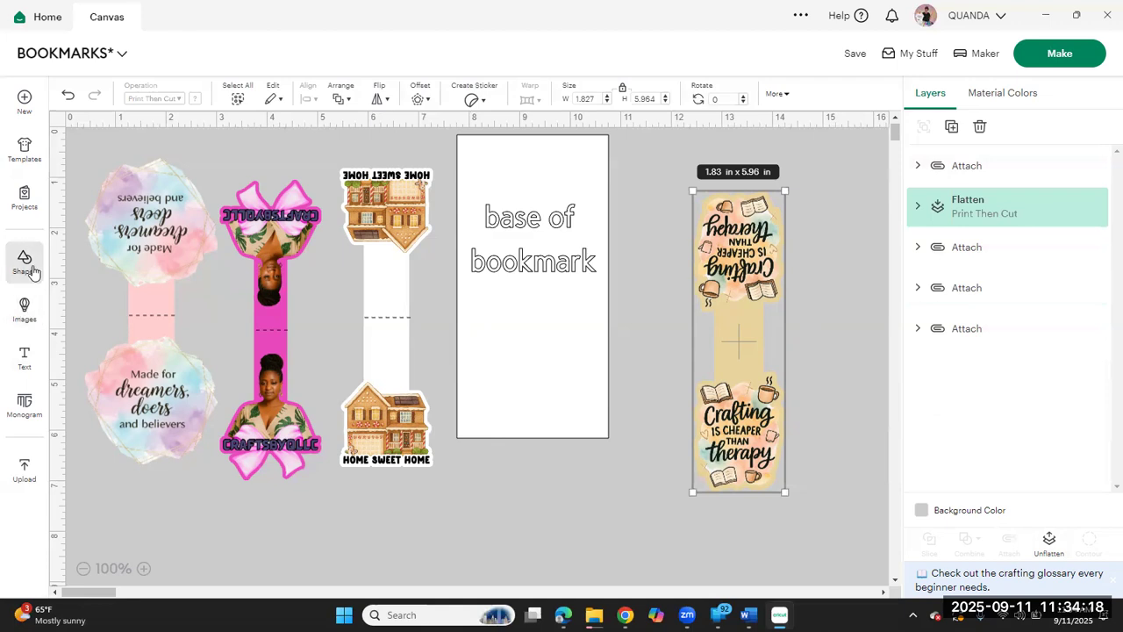
Step: Add a score line, place it between the labelled template and the crafting bookmark, and rotate it 90 degrees
{"action": "left_click", "coordinate": [24, 261]}
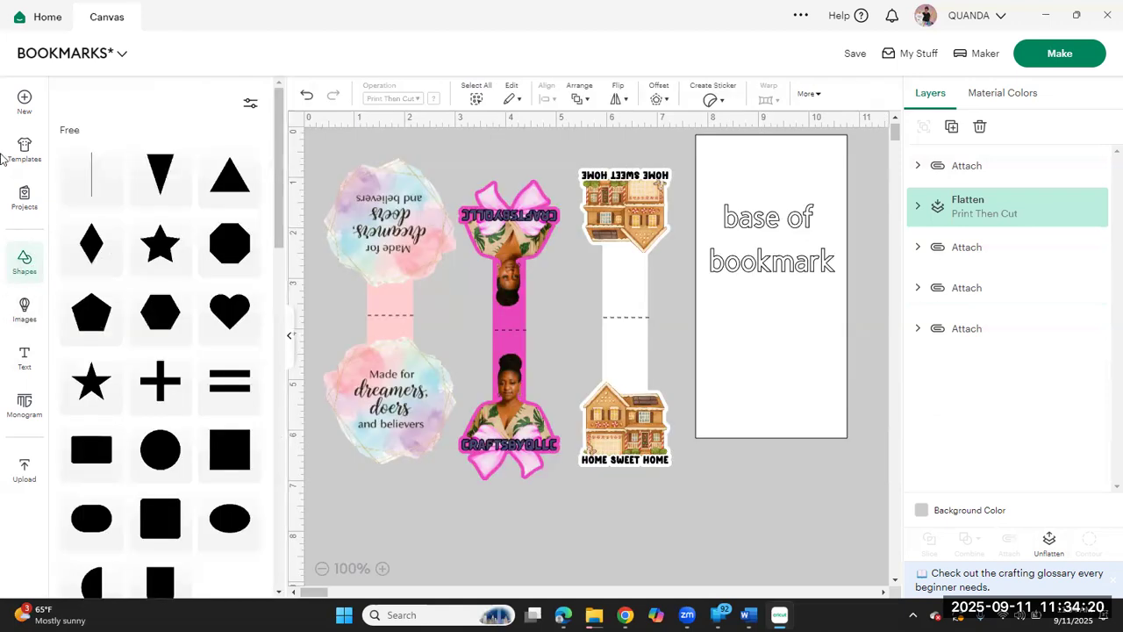
{"action": "left_click", "coordinate": [96, 187]}
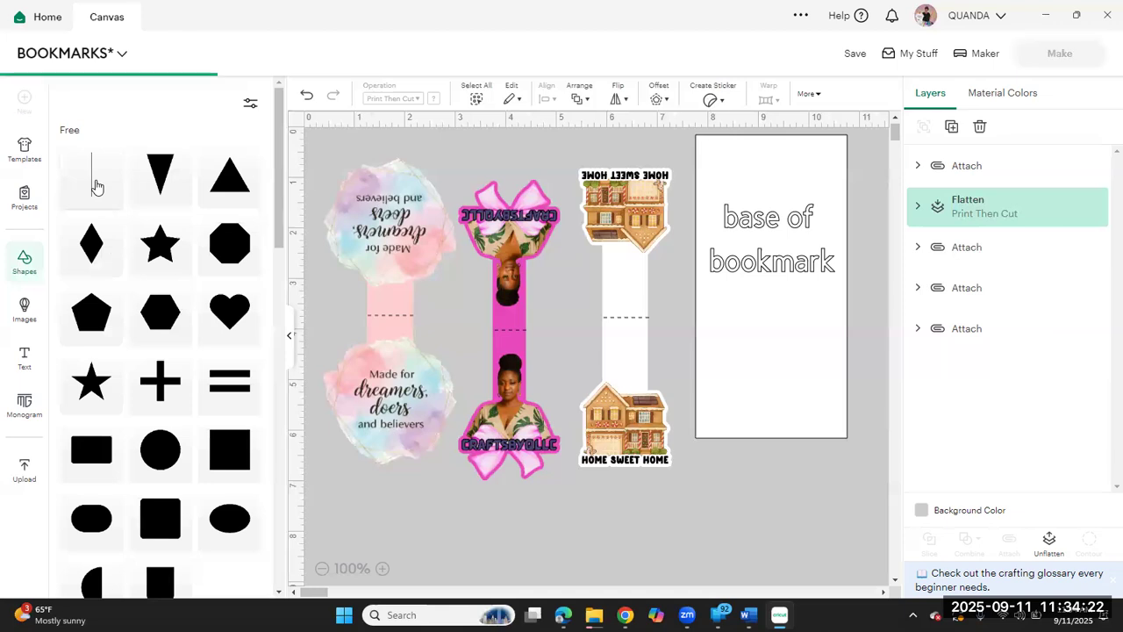
{"action": "left_click", "coordinate": [290, 339]}
{"action": "left_click_drag", "start_coordinate": [165, 304], "coordinate": [651, 340]}
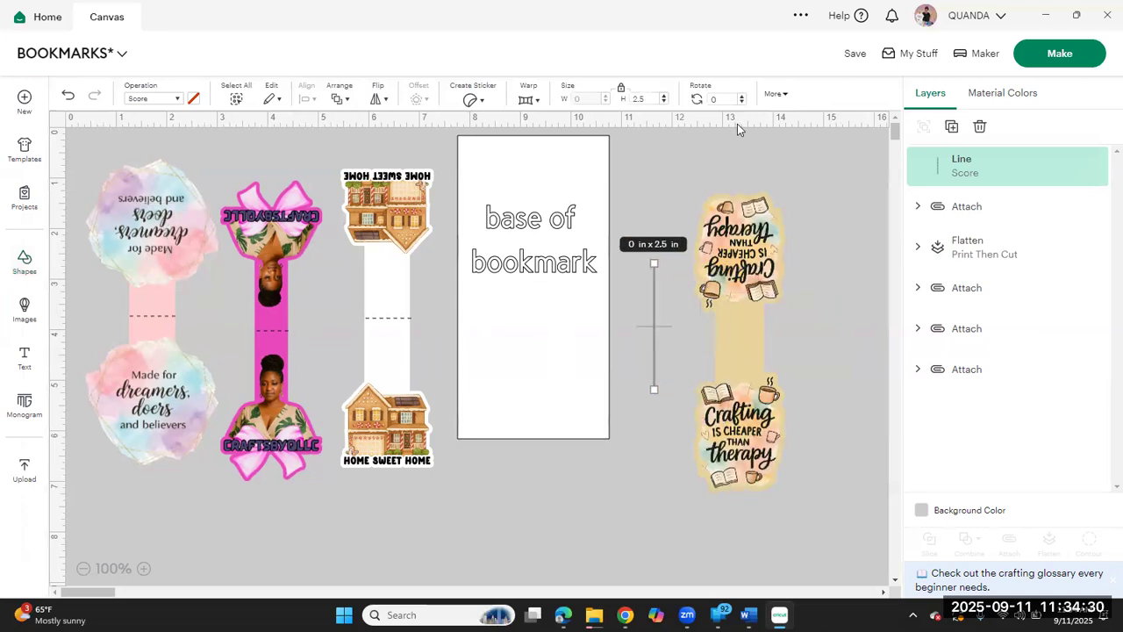
{"action": "left_click", "coordinate": [719, 98]}
{"action": "type", "text": "90"}
{"action": "key", "text": "Return"}
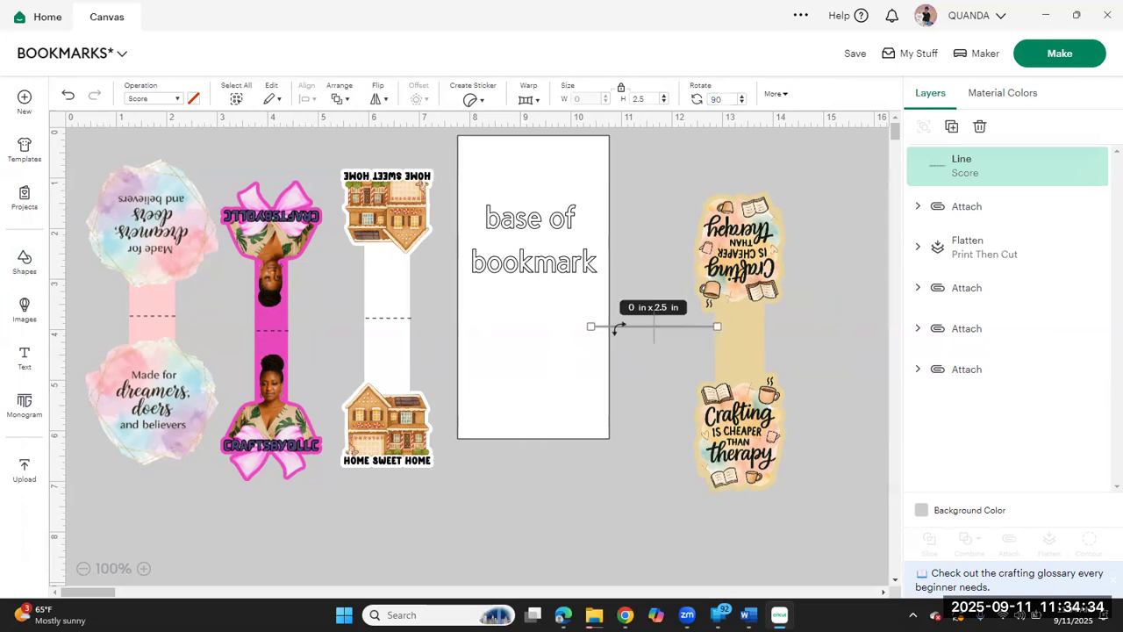
Step: Move the score line onto the crafting bookmark's tan strip and shorten it to about 1.01 in to span the strip's width
{"action": "left_click", "coordinate": [145, 569]}
{"action": "left_click", "coordinate": [145, 568]}
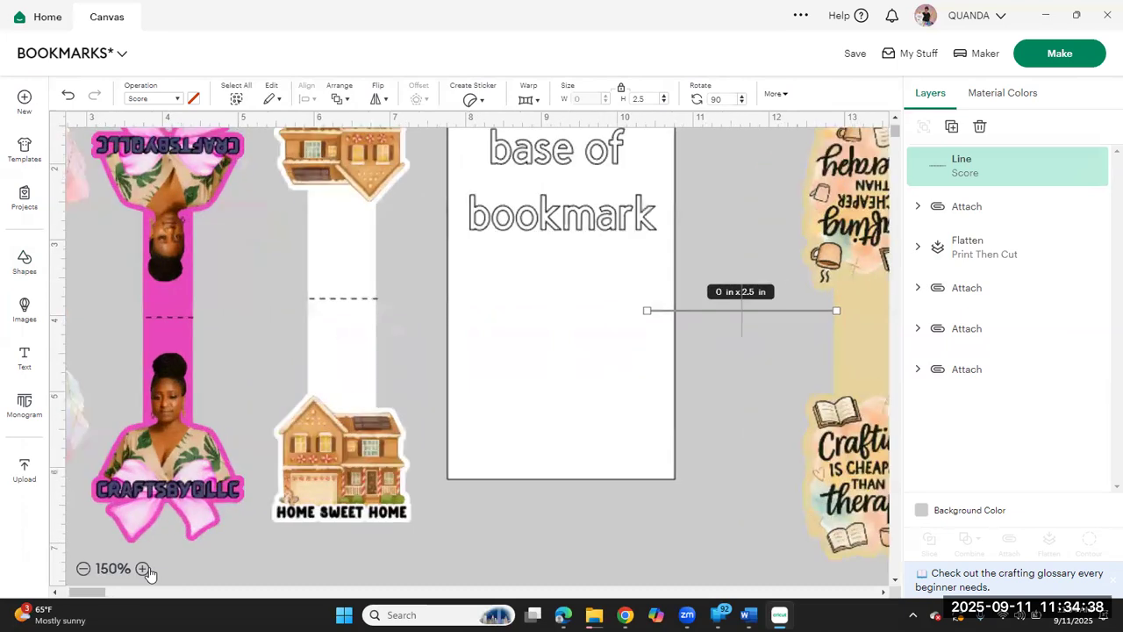
{"action": "left_click", "coordinate": [143, 568]}
{"action": "left_click", "coordinate": [144, 569]}
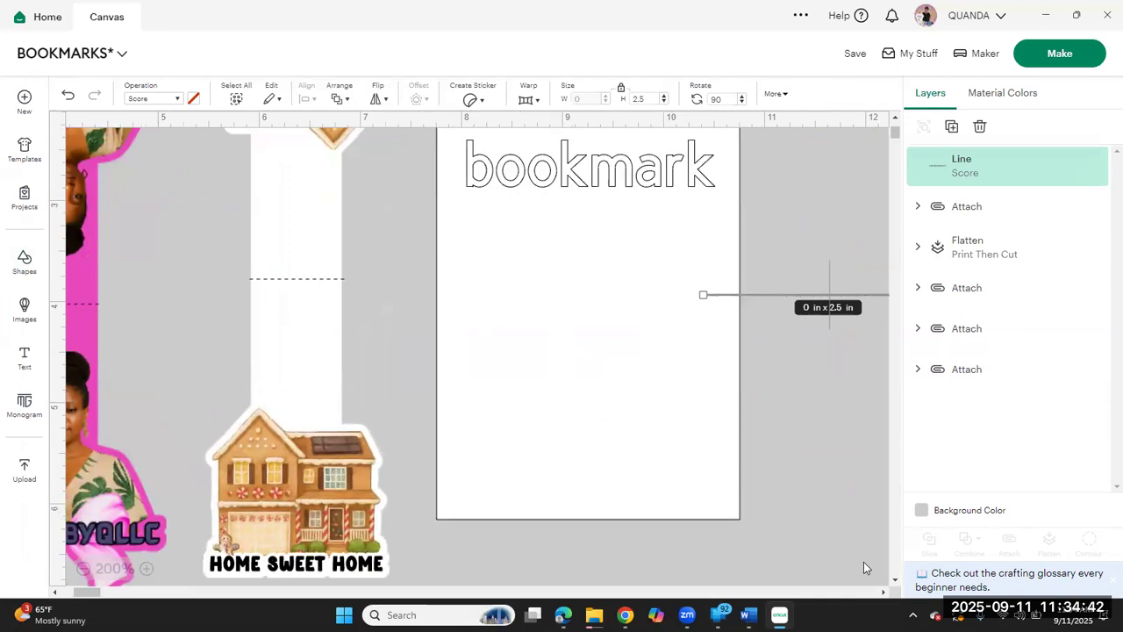
{"action": "left_click", "coordinate": [883, 592]}
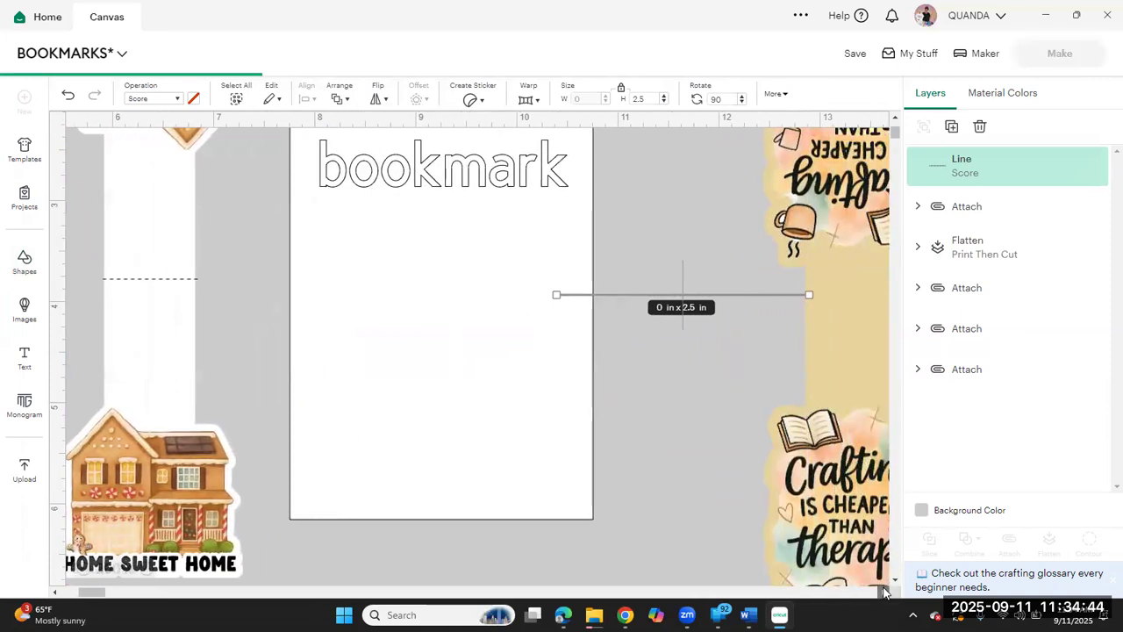
{"action": "left_click", "coordinate": [884, 592]}
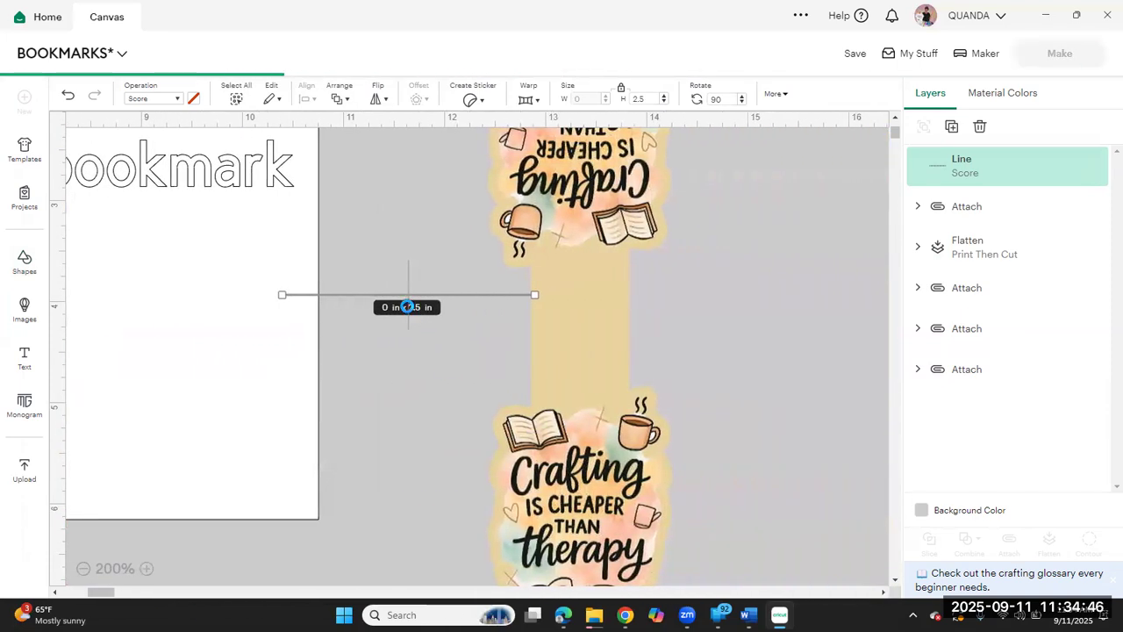
{"action": "left_click", "coordinate": [391, 366]}
{"action": "left_click_drag", "start_coordinate": [418, 296], "coordinate": [734, 358]}
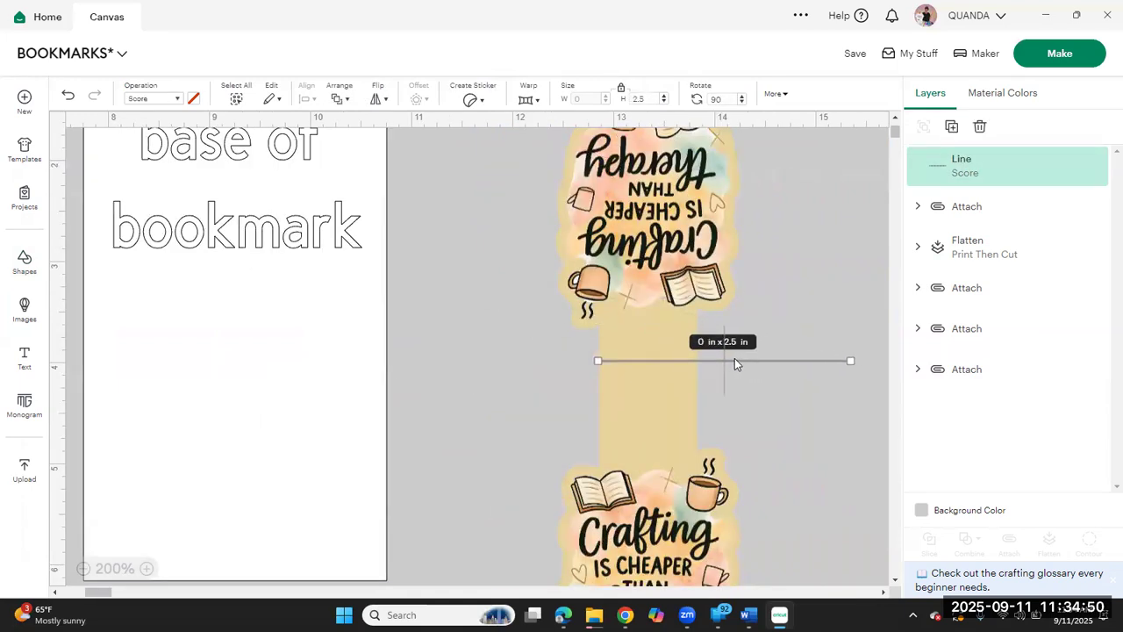
{"action": "left_click_drag", "start_coordinate": [860, 357], "coordinate": [710, 360]}
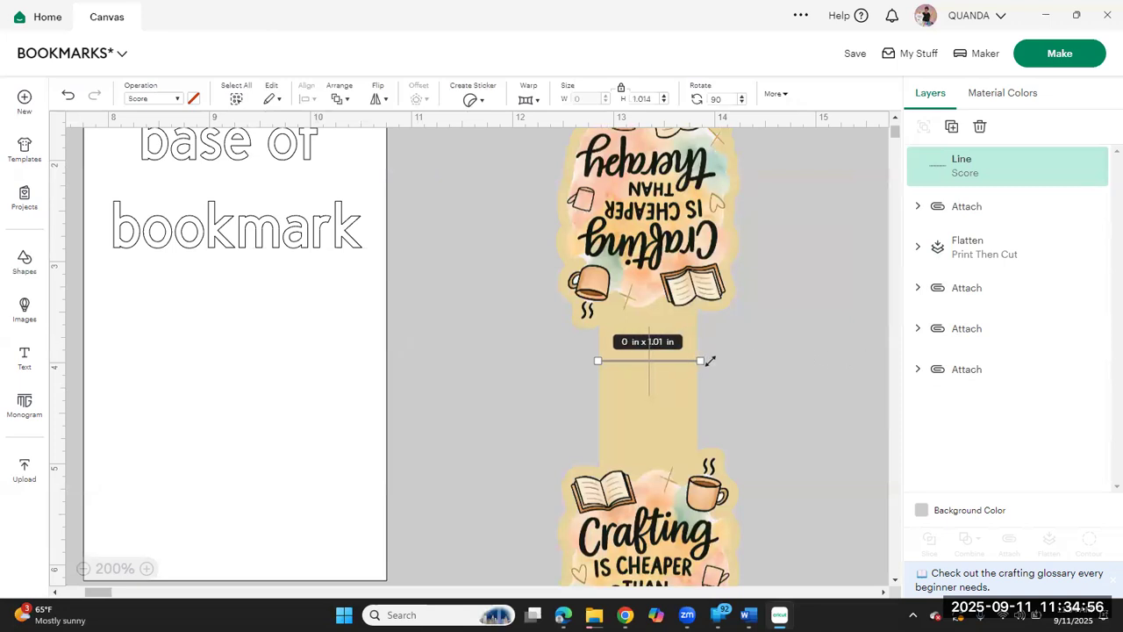
{"action": "left_click", "coordinate": [796, 319]}
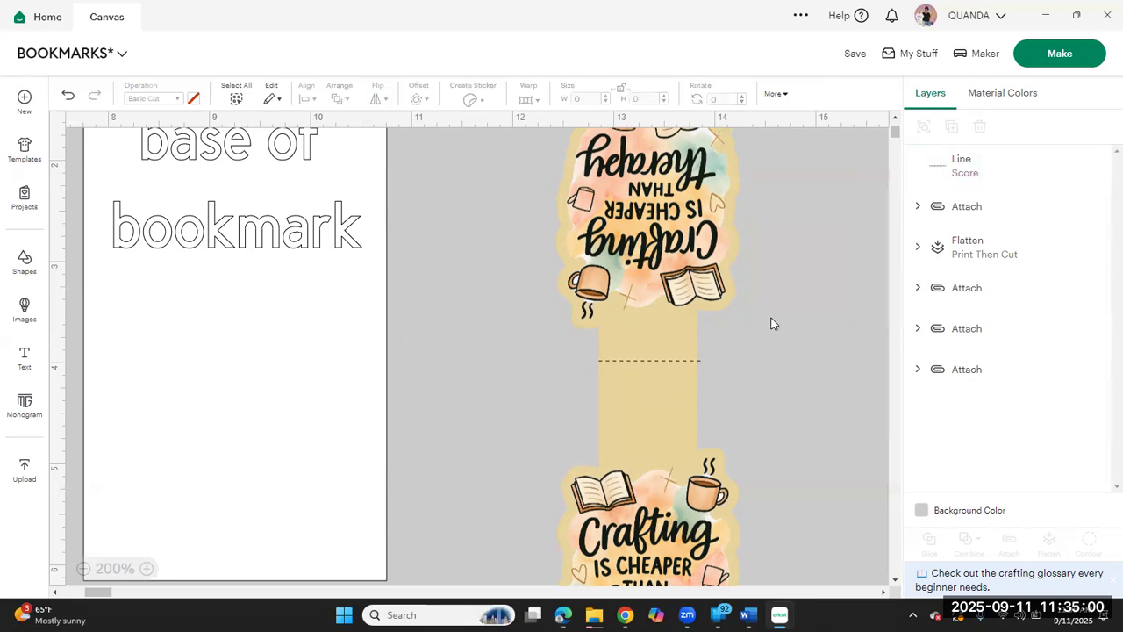
Step: Center the score line on the flattened crafting bookmark both horizontally and vertically, and attach the two together
{"action": "left_click_drag", "start_coordinate": [803, 330], "coordinate": [526, 423]}
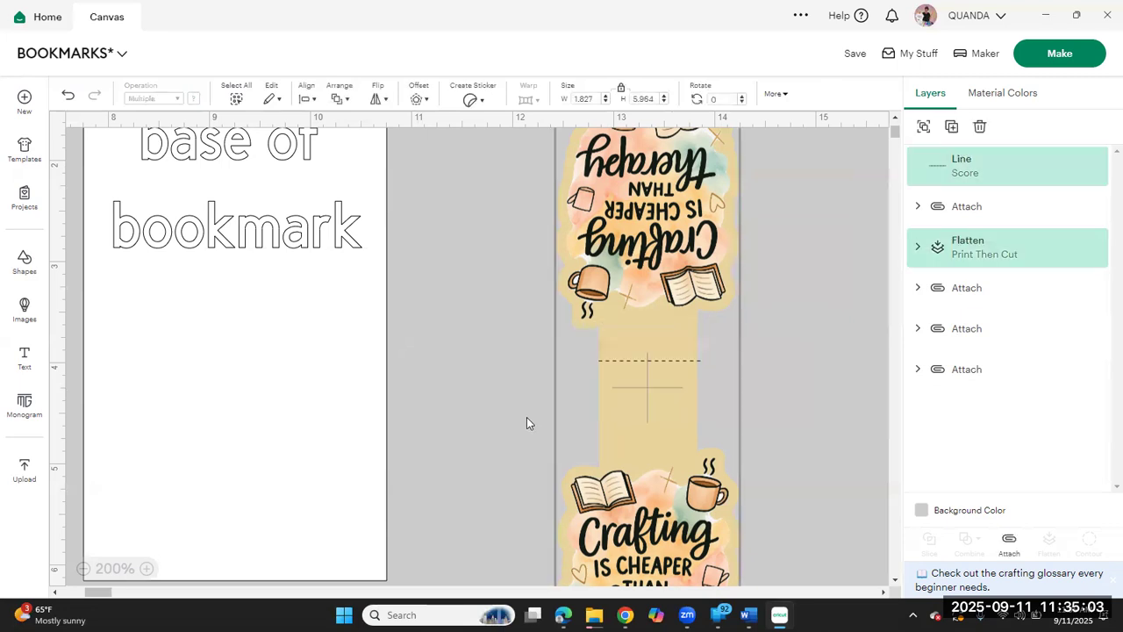
{"action": "left_click", "coordinate": [809, 367]}
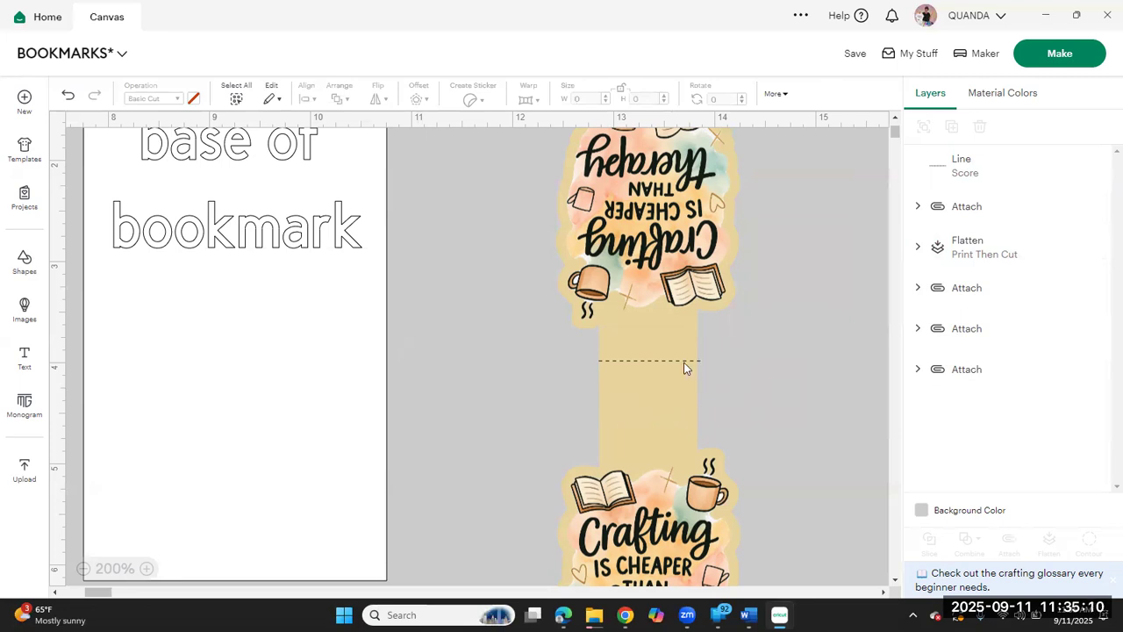
{"action": "left_click_drag", "start_coordinate": [797, 316], "coordinate": [453, 437]}
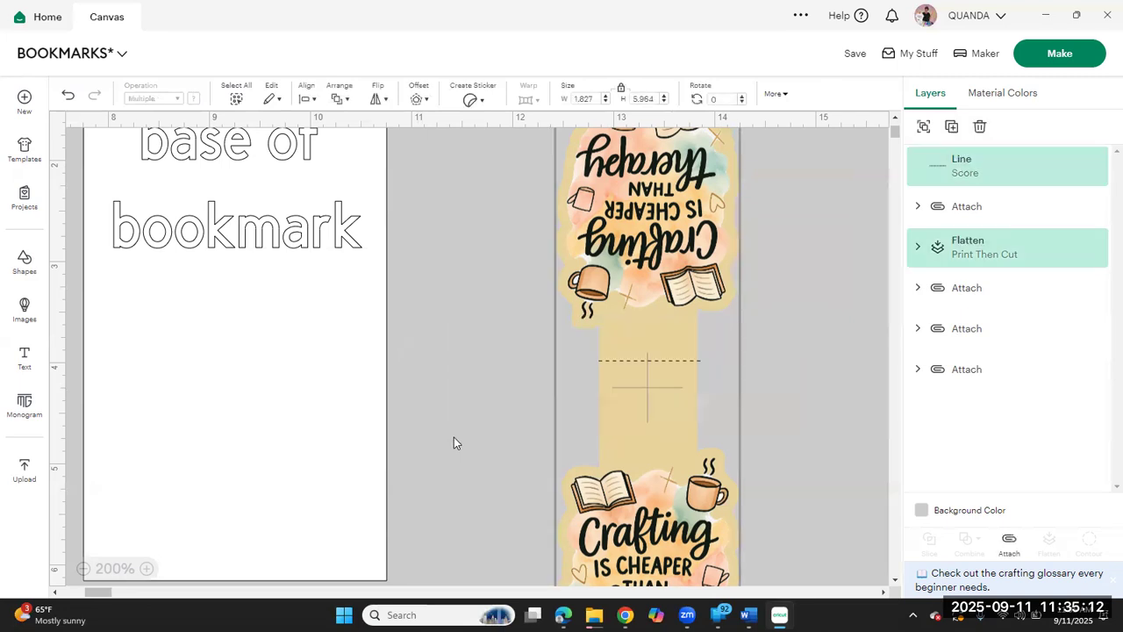
{"action": "left_click", "coordinate": [307, 100]}
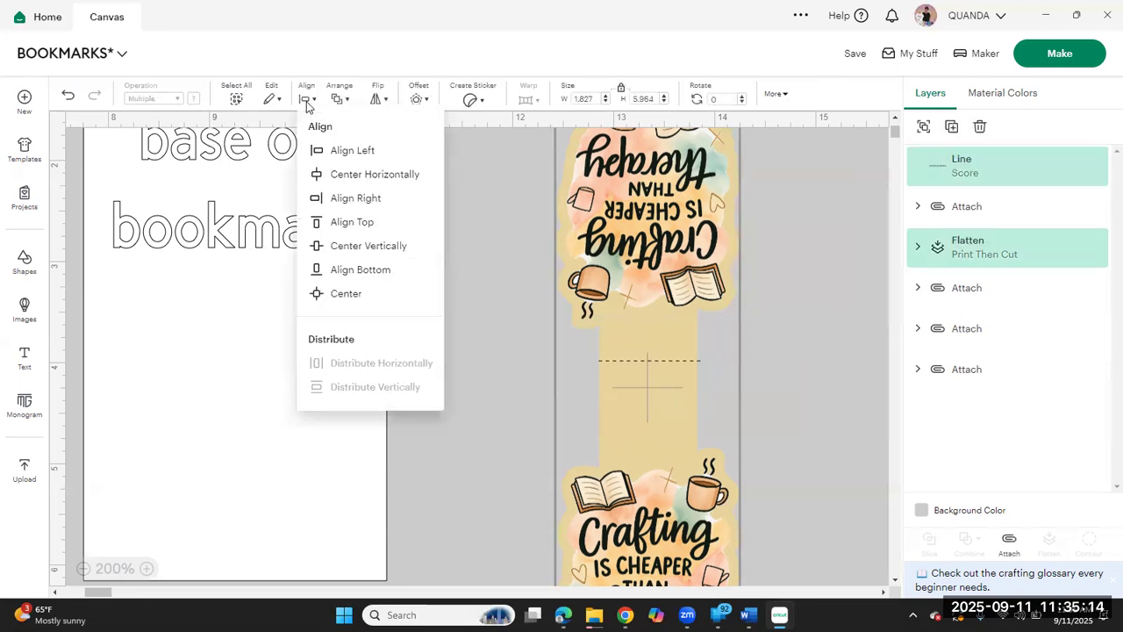
{"action": "left_click", "coordinate": [359, 299]}
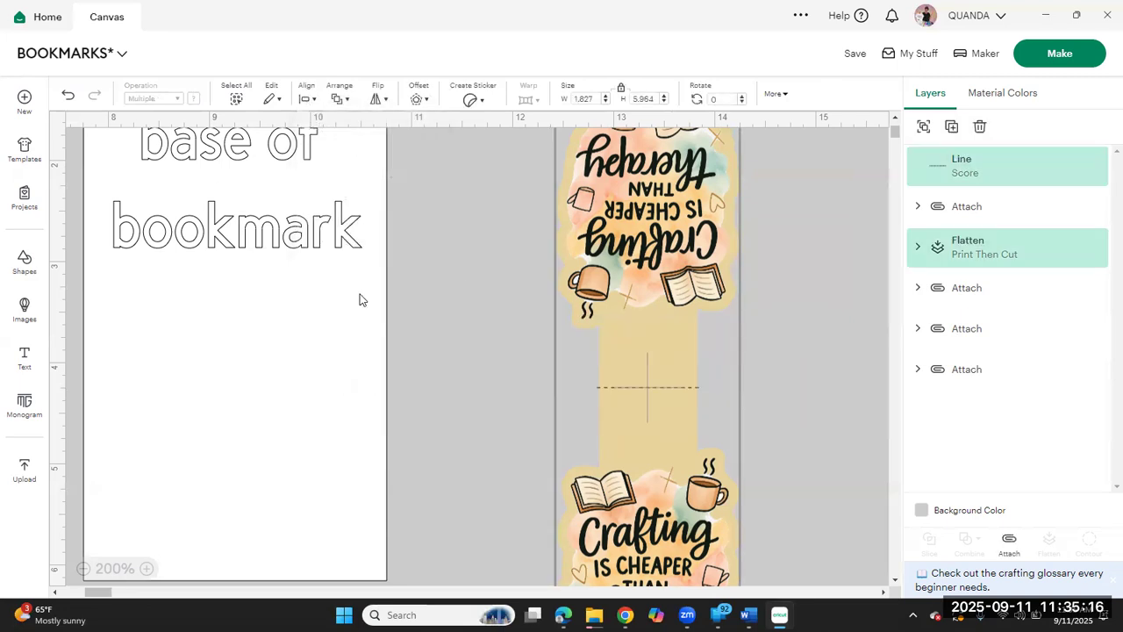
{"action": "left_click", "coordinate": [1009, 543]}
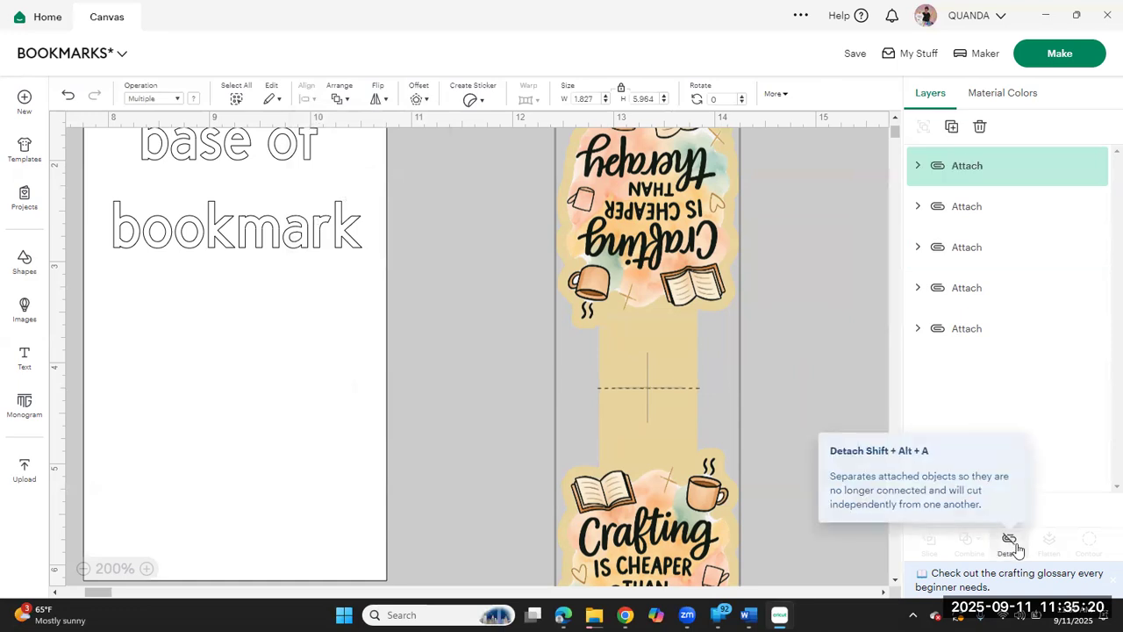
Step: Move the "base of bookmark" template to the far side of the crafting bookmark, and place that bookmark beside the house bookmark
{"action": "left_click", "coordinate": [527, 384]}
{"action": "left_click_drag", "start_coordinate": [312, 366], "coordinate": [877, 365]}
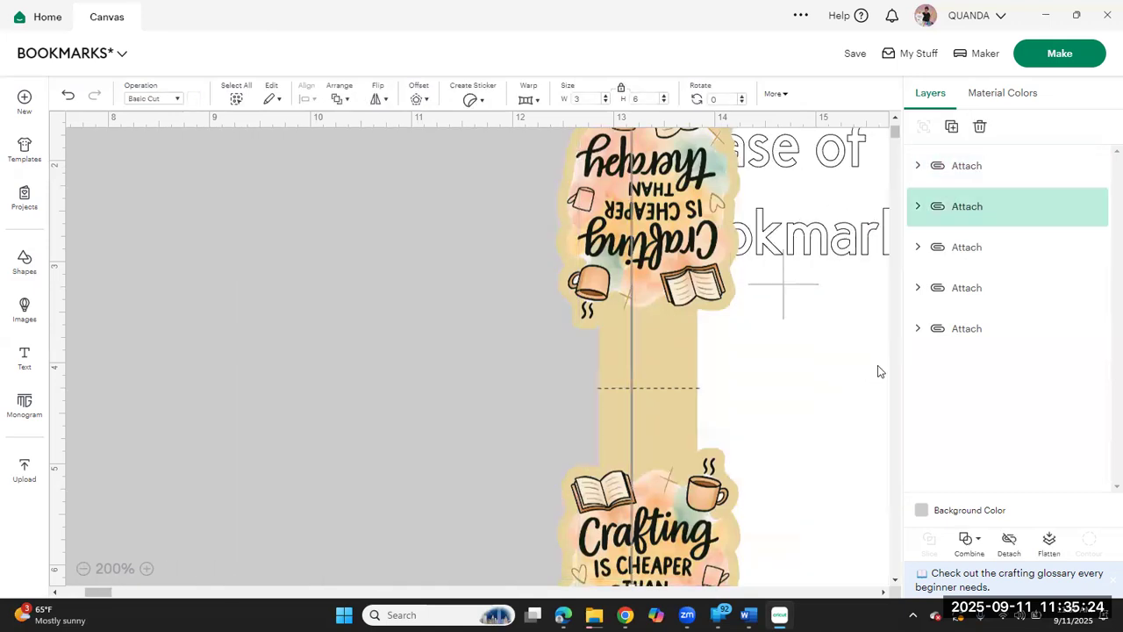
{"action": "left_click", "coordinate": [618, 320]}
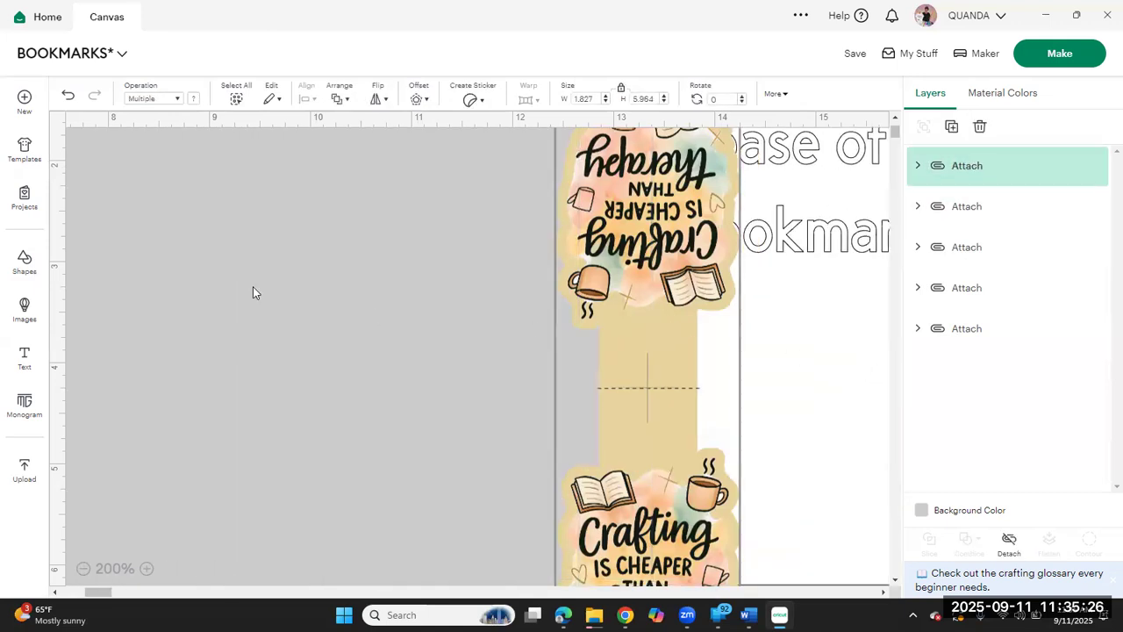
{"action": "left_click", "coordinate": [84, 569]}
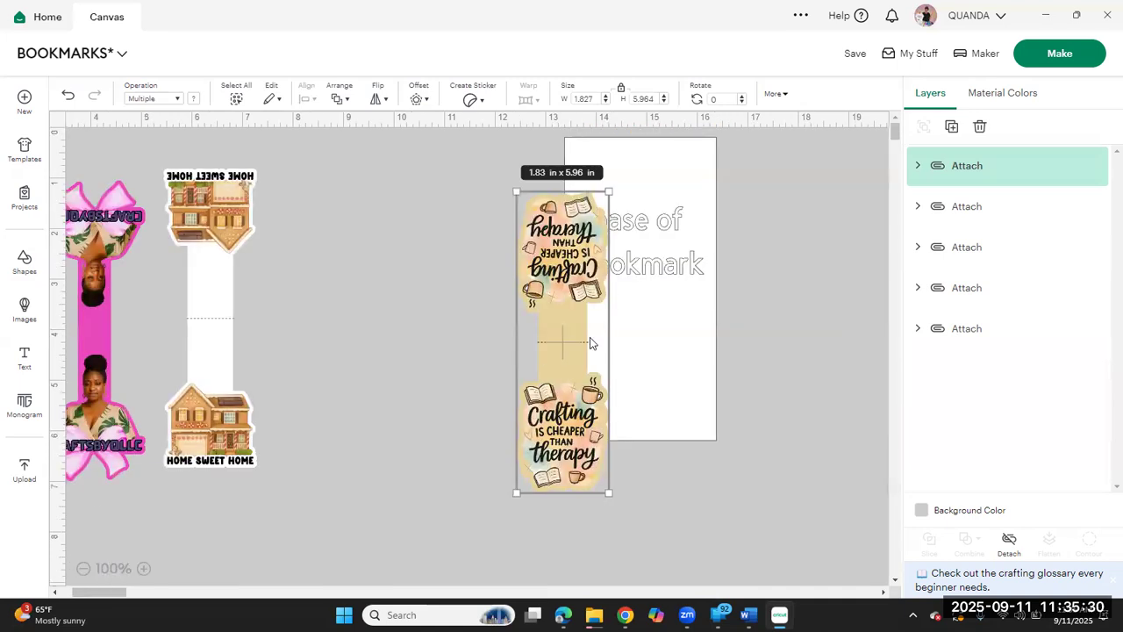
{"action": "left_click_drag", "start_coordinate": [565, 342], "coordinate": [319, 320]}
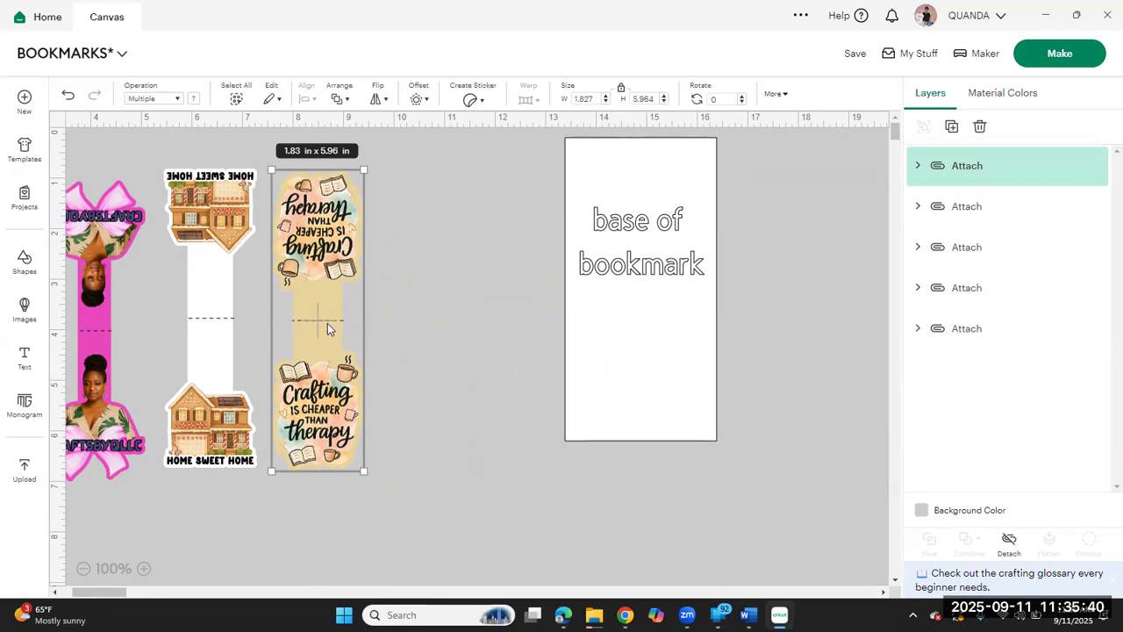
{"action": "left_click_drag", "start_coordinate": [327, 325], "coordinate": [325, 323]}
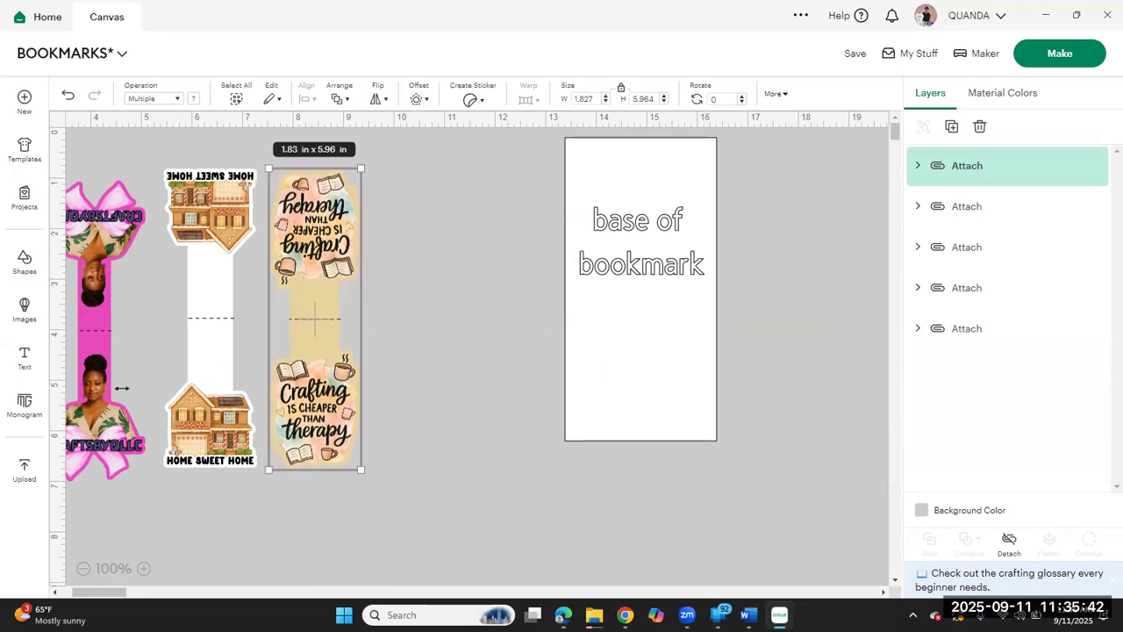
Step: Reposition the pink bow bookmark and the "Made for dreamers, doers" bookmark to tidy the row of finished bookmarks
{"action": "mouse_move", "coordinate": [102, 396]}
{"action": "left_mouse_down"}
{"action": "mouse_move", "coordinate": [111, 371]}
{"action": "mouse_move", "coordinate": [111, 382]}
{"action": "left_mouse_up"}
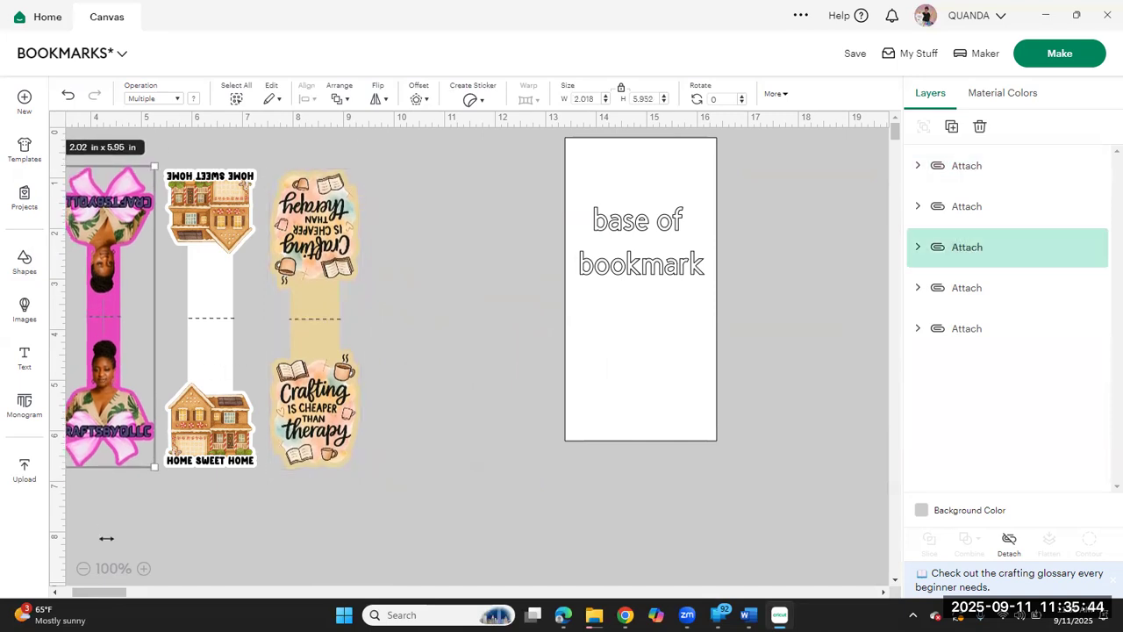
{"action": "left_click_drag", "start_coordinate": [109, 592], "coordinate": [98, 592]}
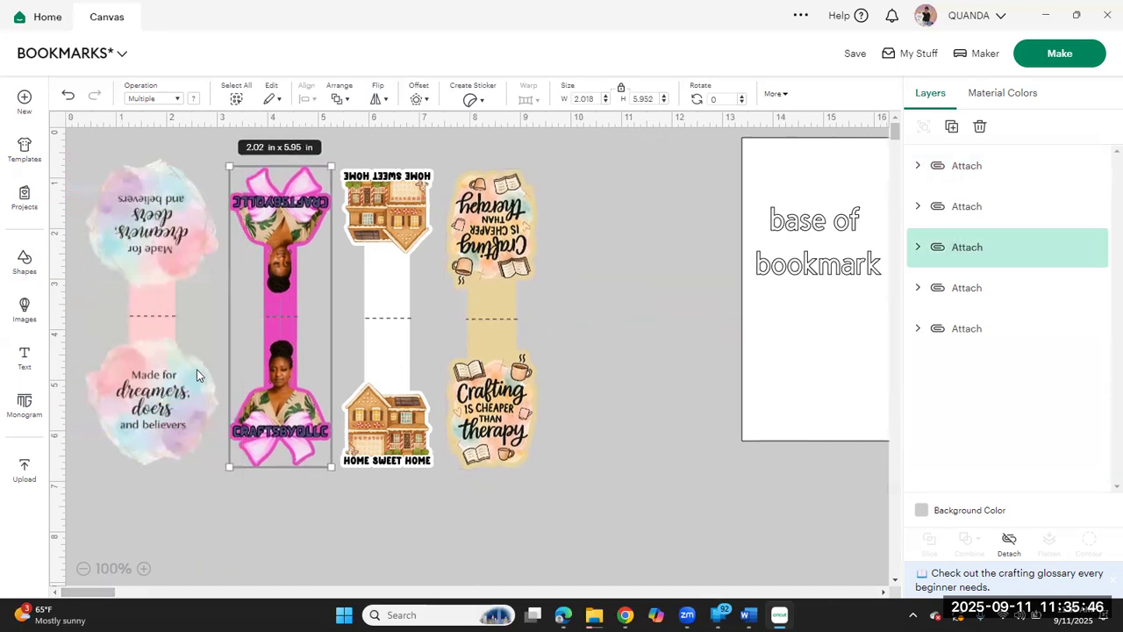
{"action": "left_click_drag", "start_coordinate": [174, 377], "coordinate": [177, 397]}
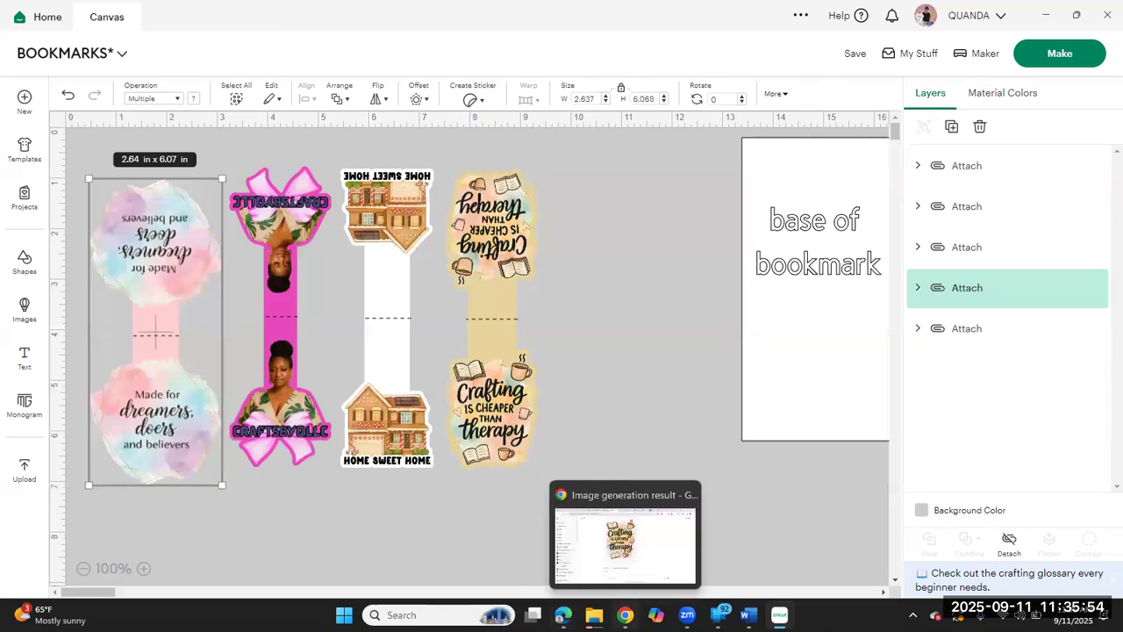
Step: Switch to the ChatGPT conversation in Chrome, find idea 14, "Between the Pages of a Book", and copy its prompt text
{"action": "left_click", "coordinate": [625, 614]}
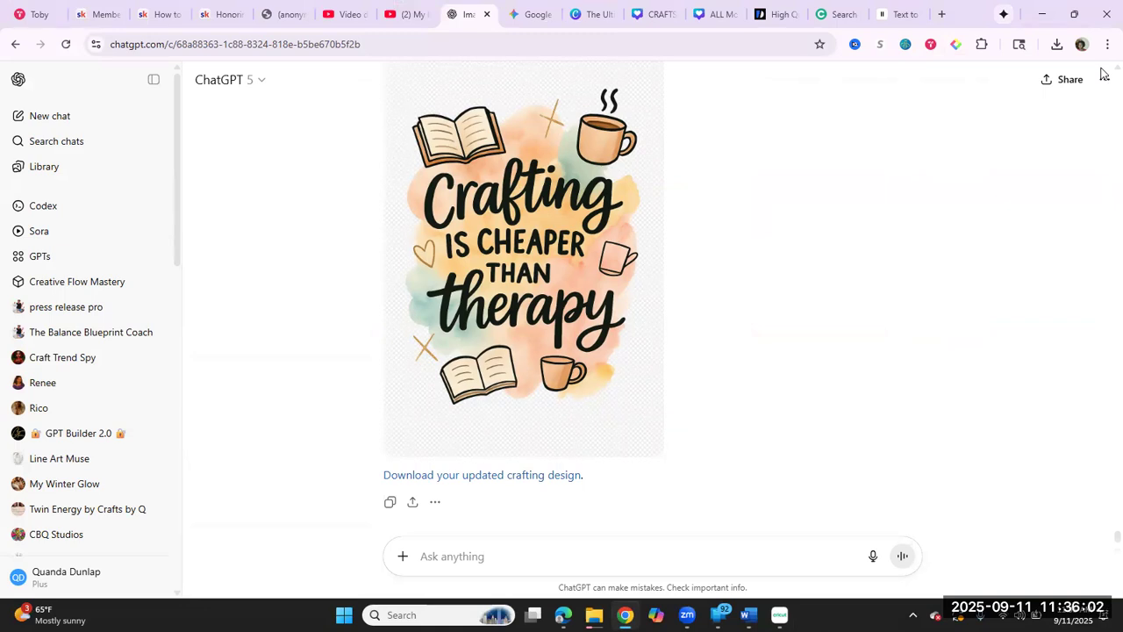
{"action": "scroll", "coordinate": [1104, 74], "scroll_direction": "up", "scroll_amount": 2}
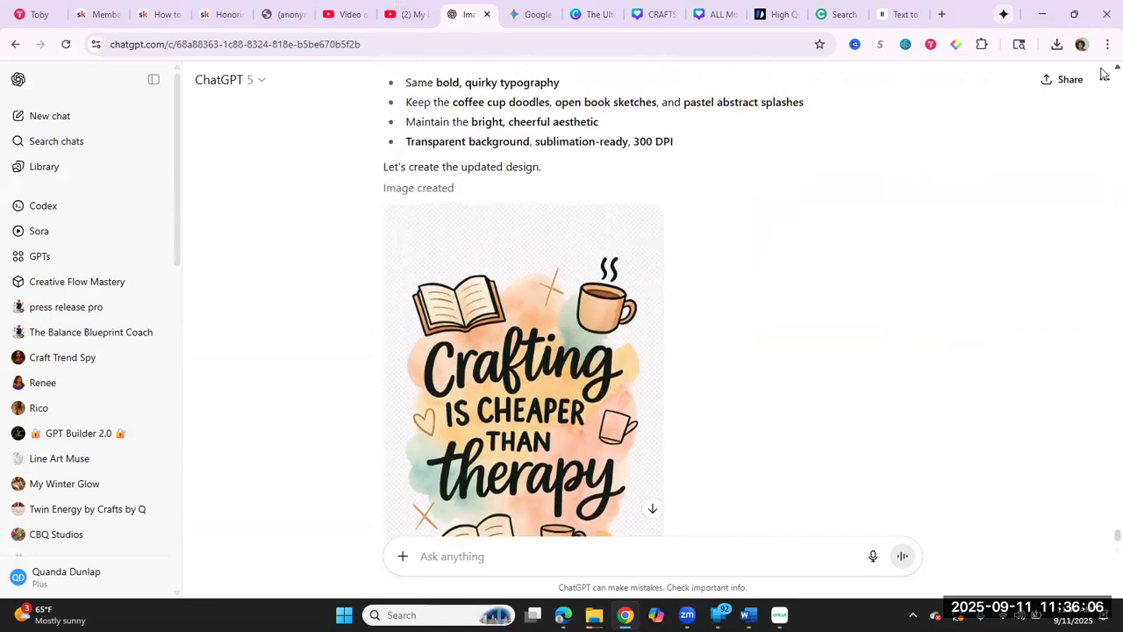
{"action": "scroll", "coordinate": [1104, 74], "scroll_direction": "up", "scroll_amount": 4}
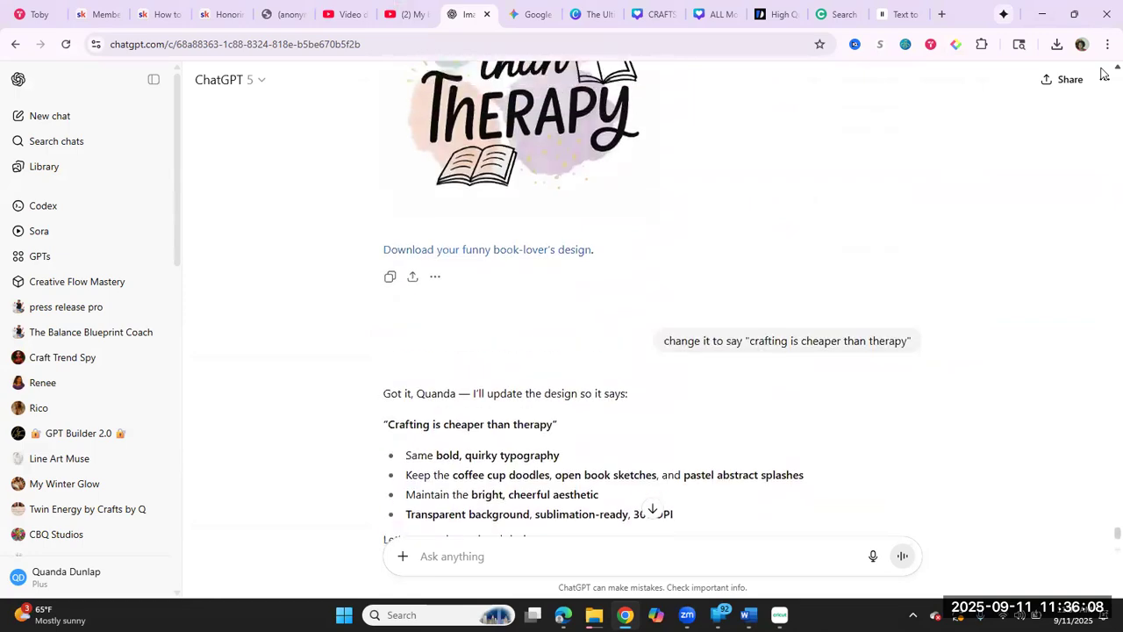
{"action": "scroll", "coordinate": [1104, 74], "scroll_direction": "up", "scroll_amount": 10}
{"action": "scroll", "coordinate": [1104, 73], "scroll_direction": "up", "scroll_amount": 5}
{"action": "scroll", "coordinate": [1104, 74], "scroll_direction": "up", "scroll_amount": 10}
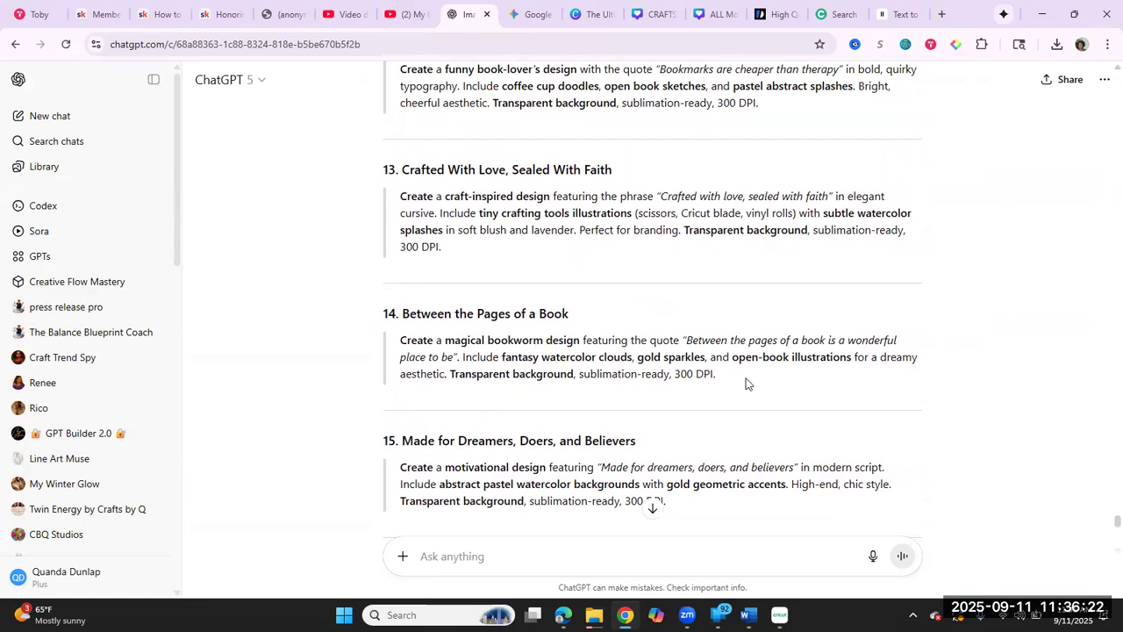
{"action": "left_click_drag", "start_coordinate": [746, 383], "coordinate": [401, 340]}
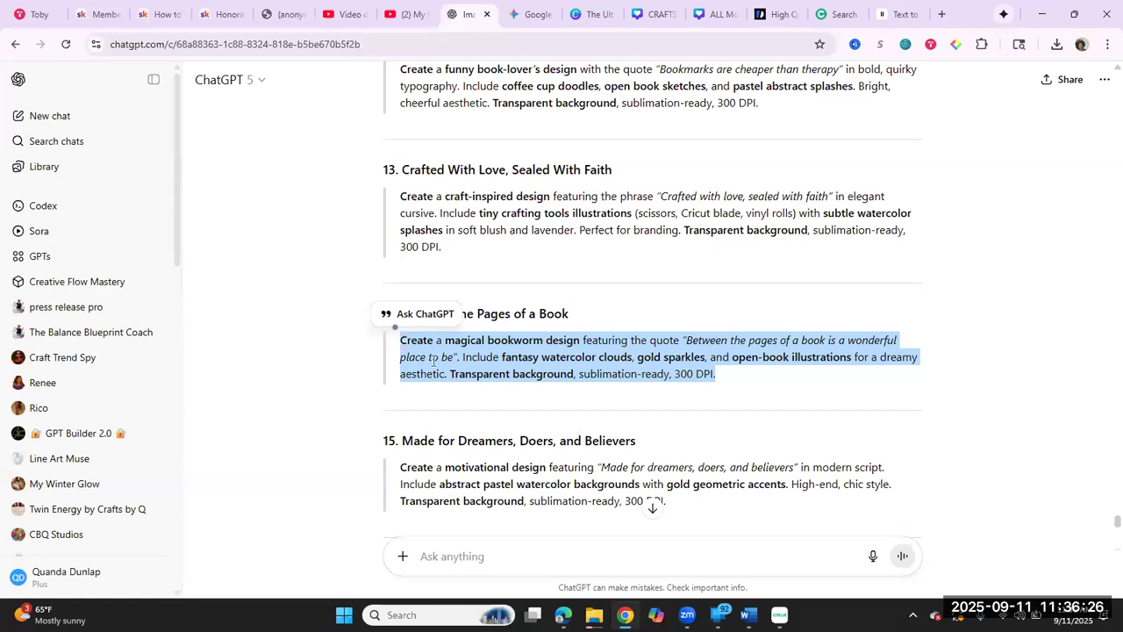
{"action": "right_click", "coordinate": [433, 361]}
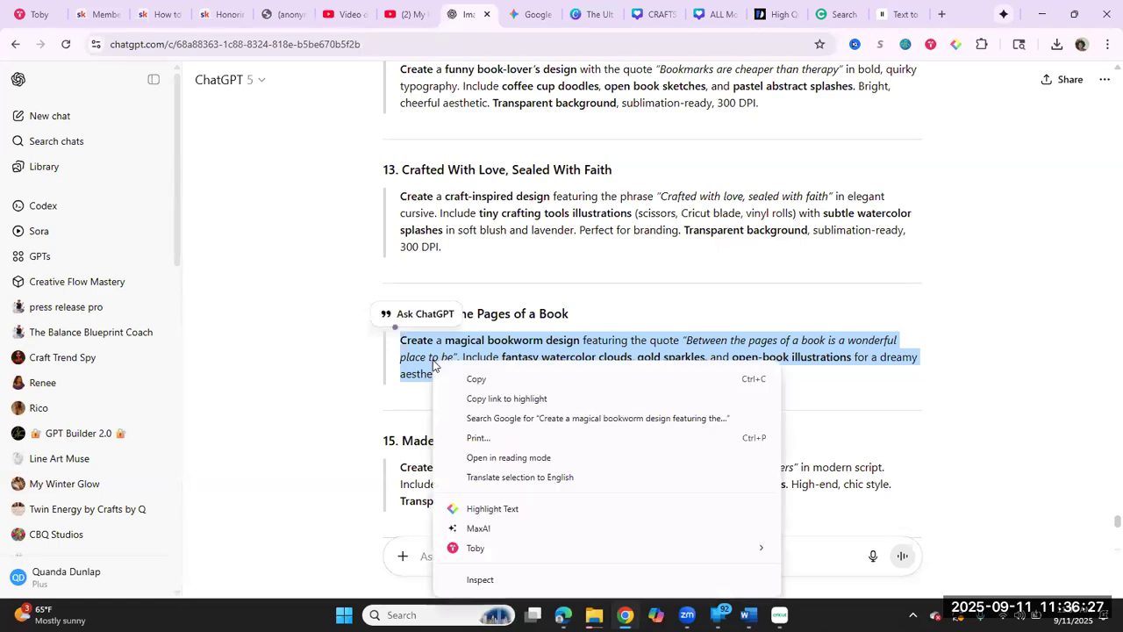
{"action": "left_click", "coordinate": [474, 380]}
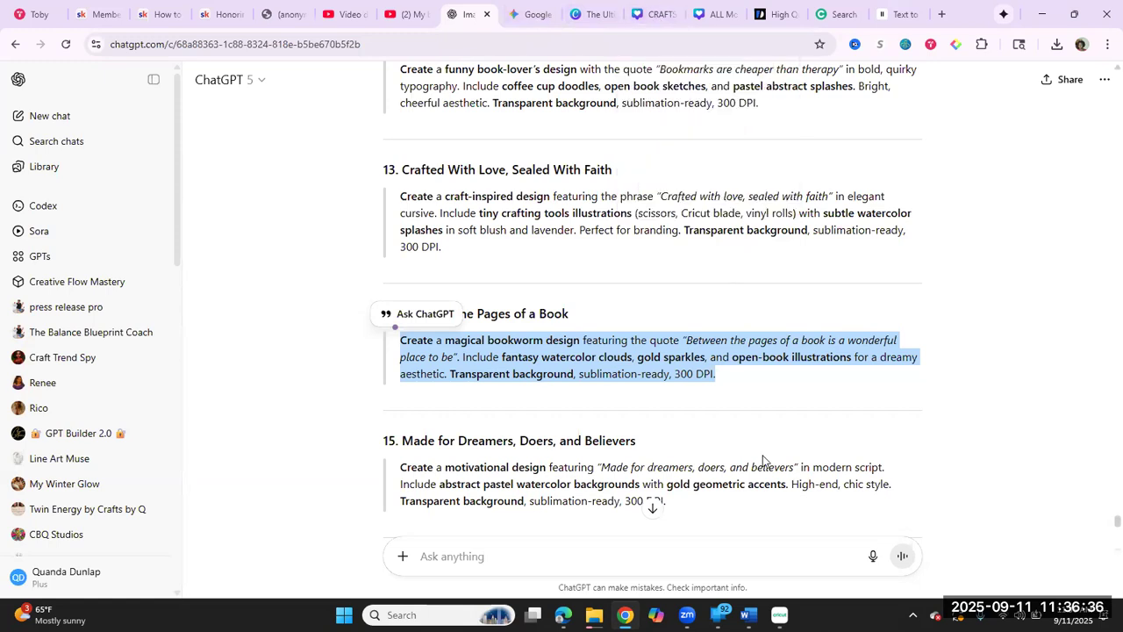
Step: Paste the copied magical bookworm prompt into the ChatGPT message box
{"action": "left_click", "coordinate": [832, 557]}
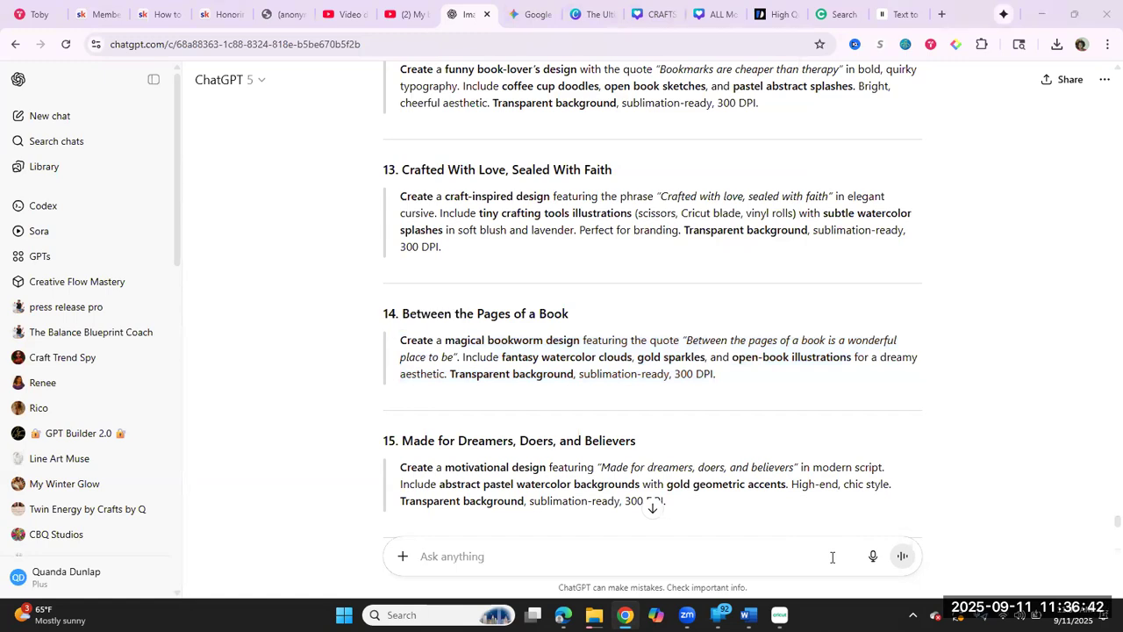
{"action": "right_click", "coordinate": [459, 556]}
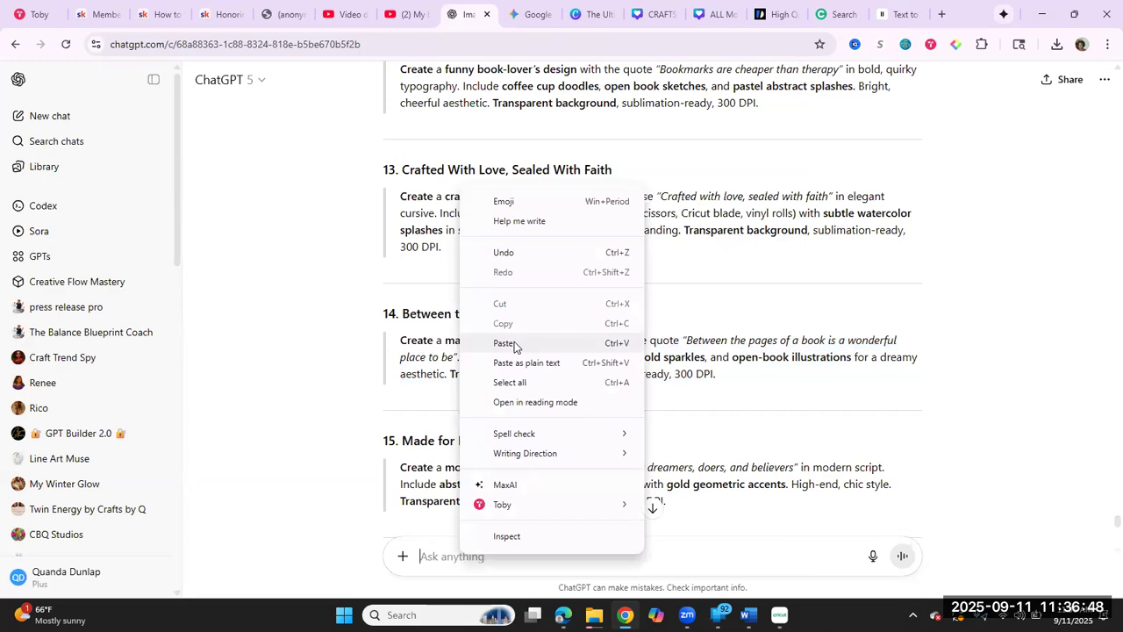
{"action": "left_click", "coordinate": [514, 343]}
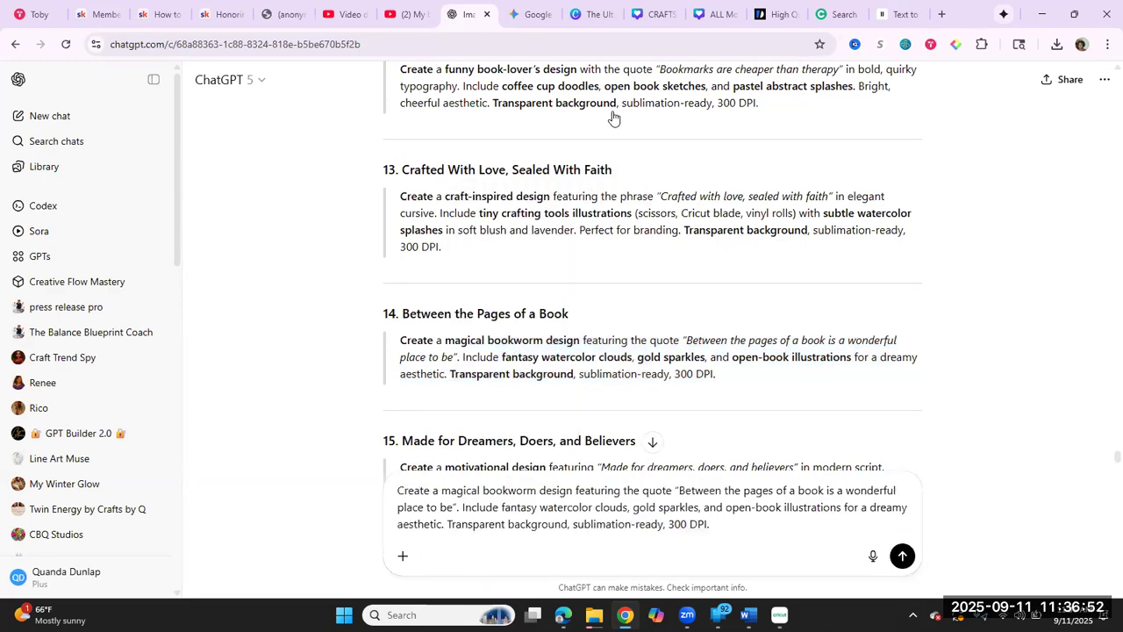
Step: Switch to the Gemini chat, paste the same magical bookworm design prompt, and submit it
{"action": "left_click", "coordinate": [535, 12]}
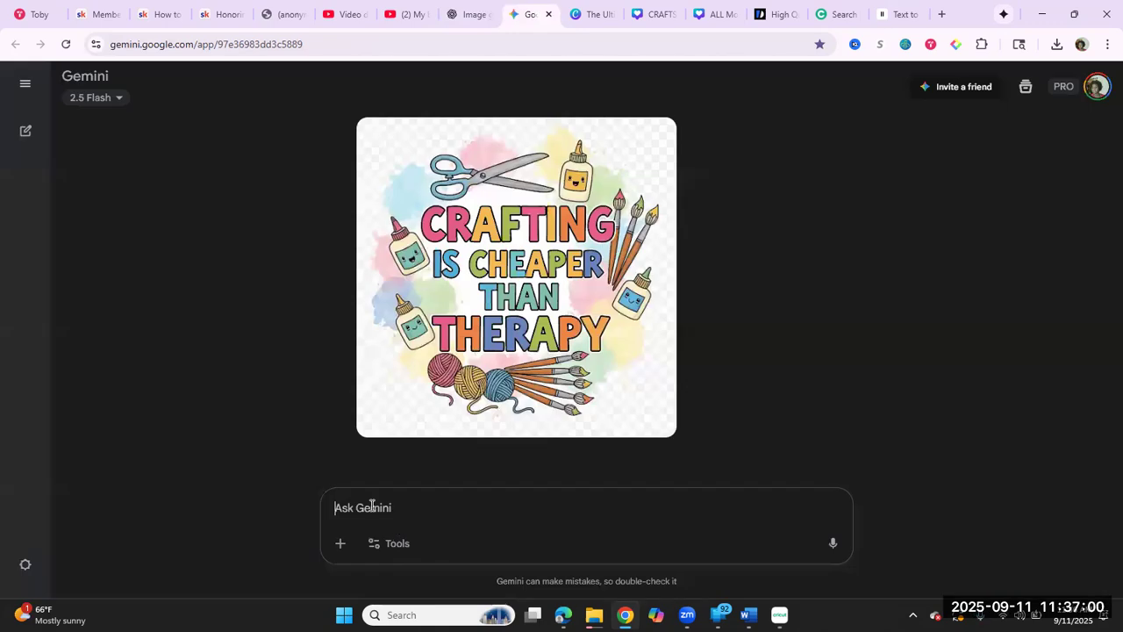
{"action": "right_click", "coordinate": [372, 506]}
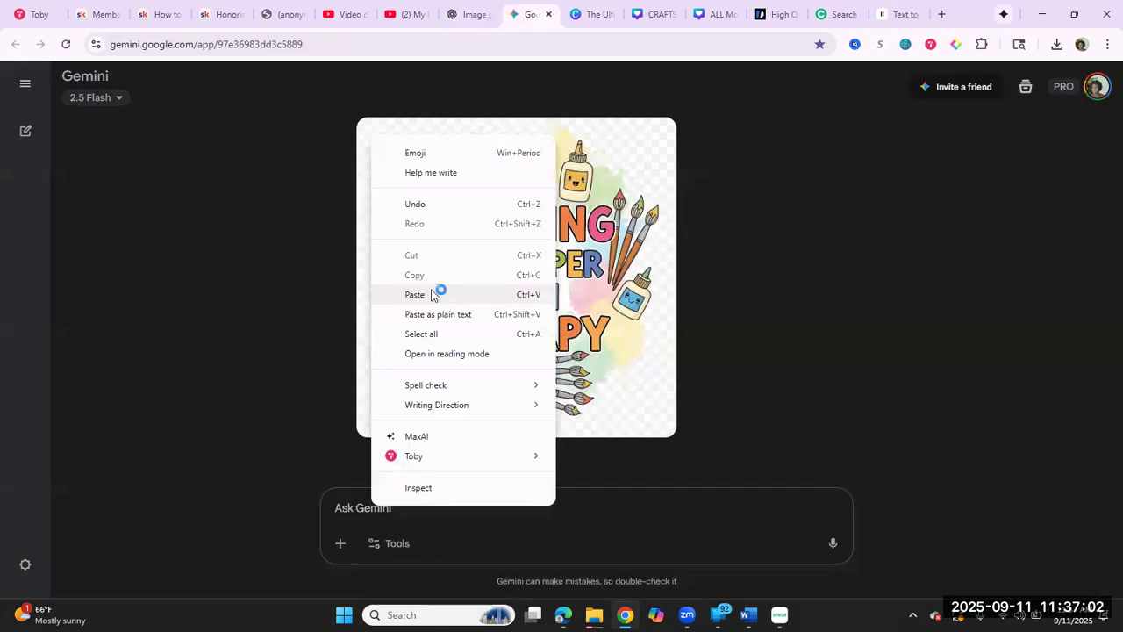
{"action": "left_click", "coordinate": [431, 295]}
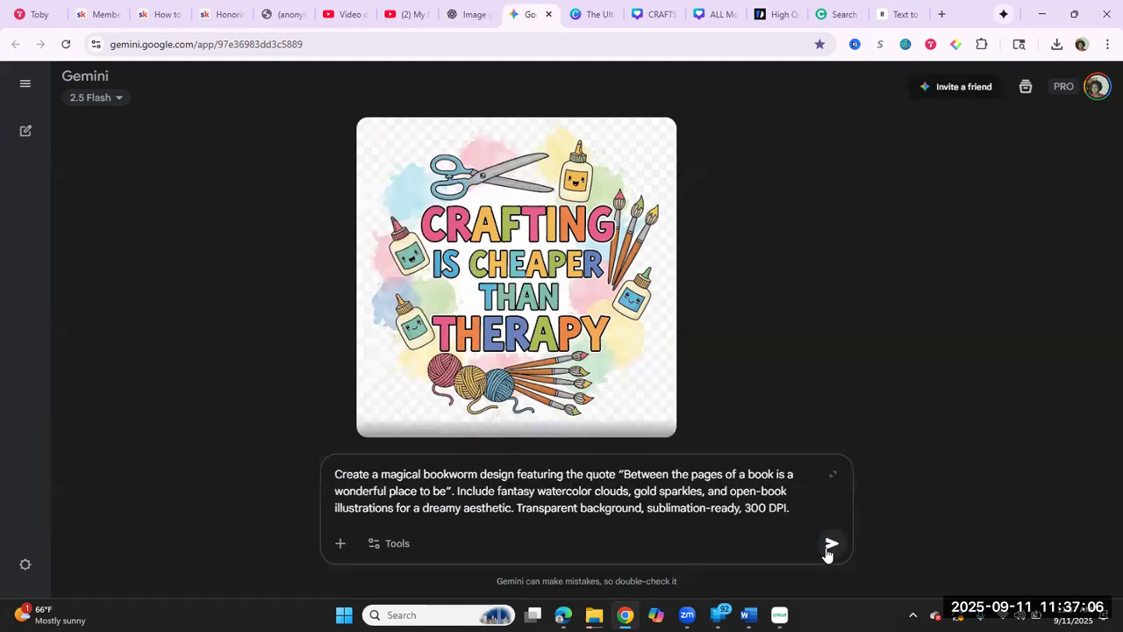
{"action": "left_click", "coordinate": [831, 544]}
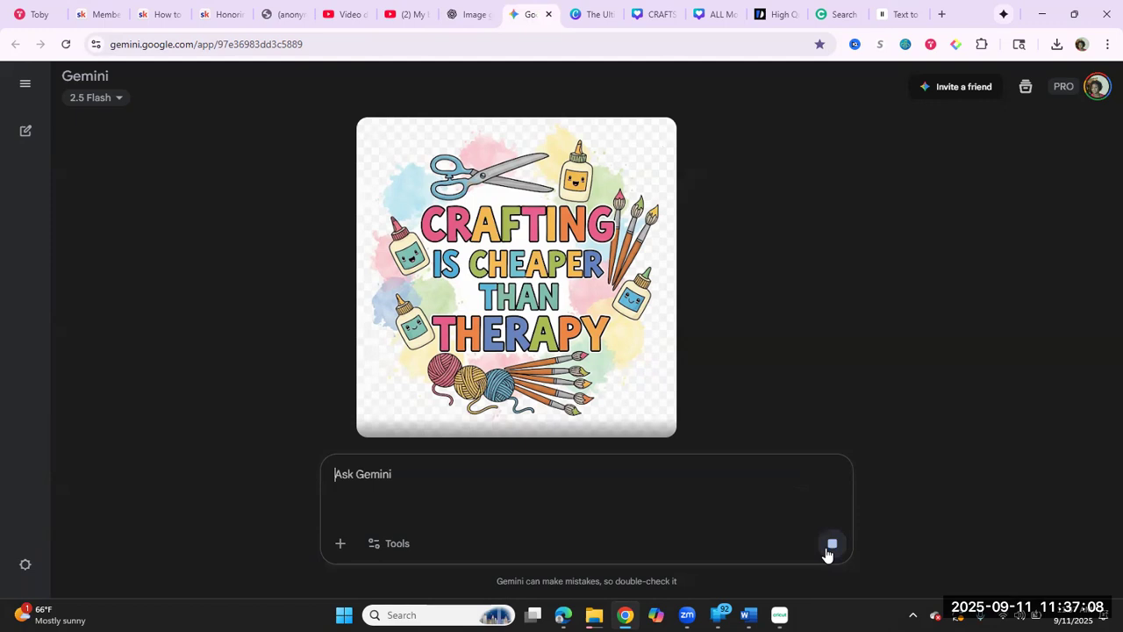
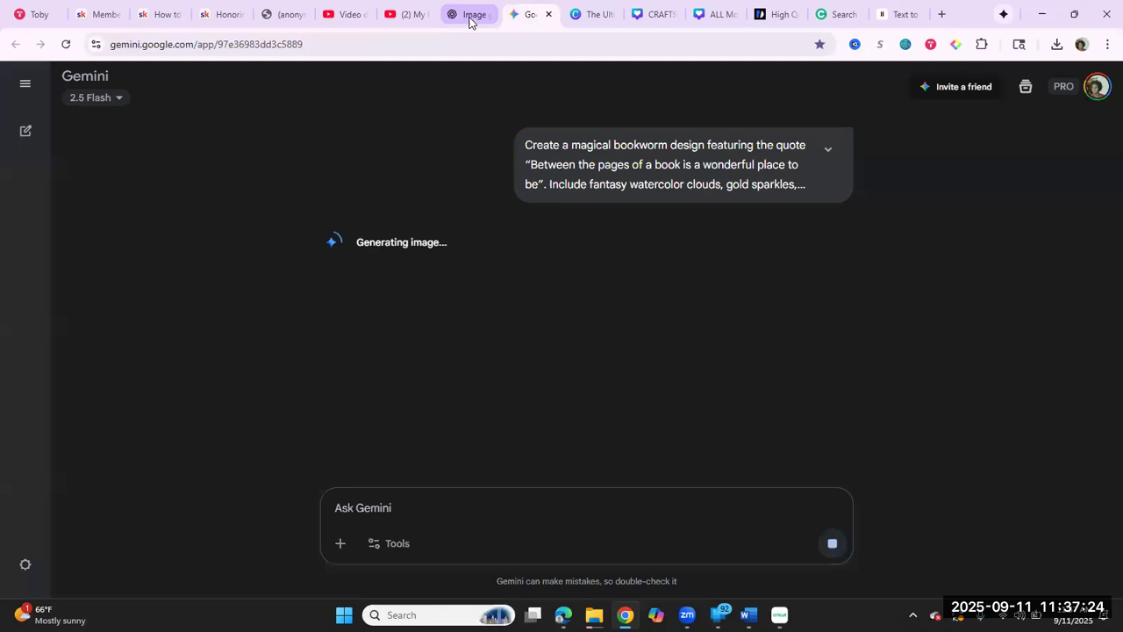
Step: Check both chats for the bookworm artwork, download Gemini's image at full size, and switch to Cricut Design Space
{"action": "left_click", "coordinate": [469, 19]}
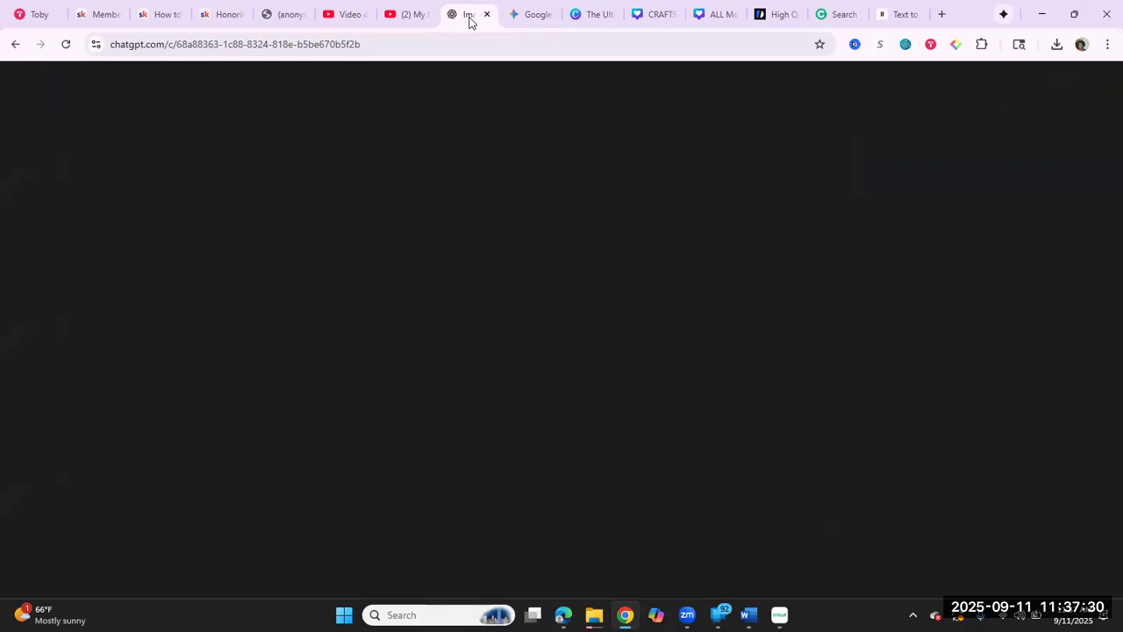
{"action": "left_click", "coordinate": [538, 16]}
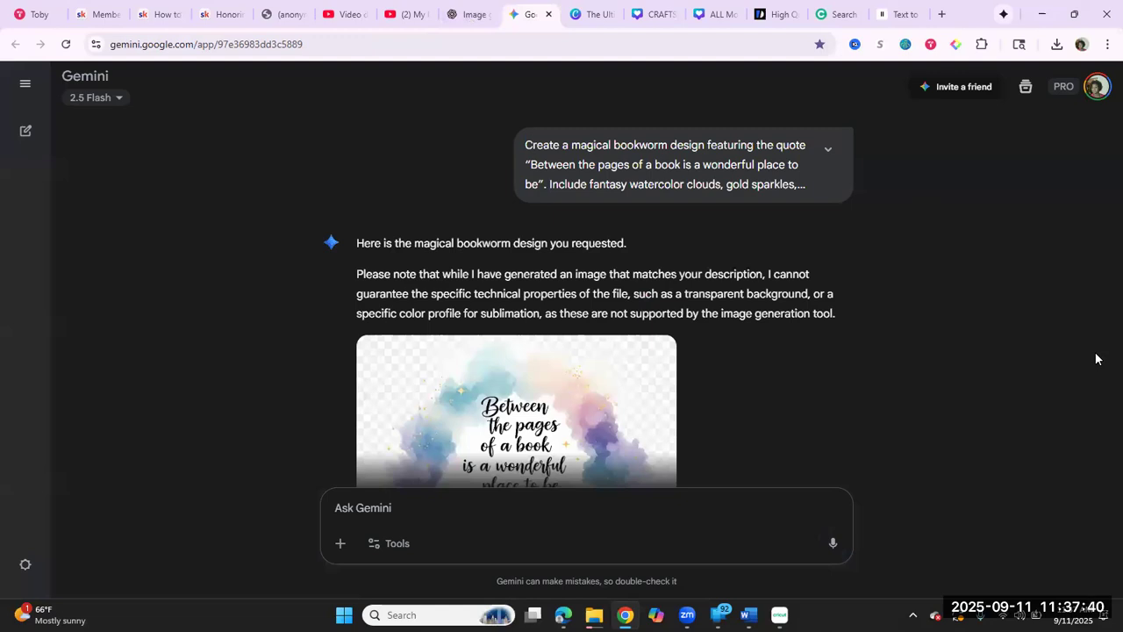
{"action": "scroll", "coordinate": [1095, 359], "scroll_direction": "down", "scroll_amount": 3}
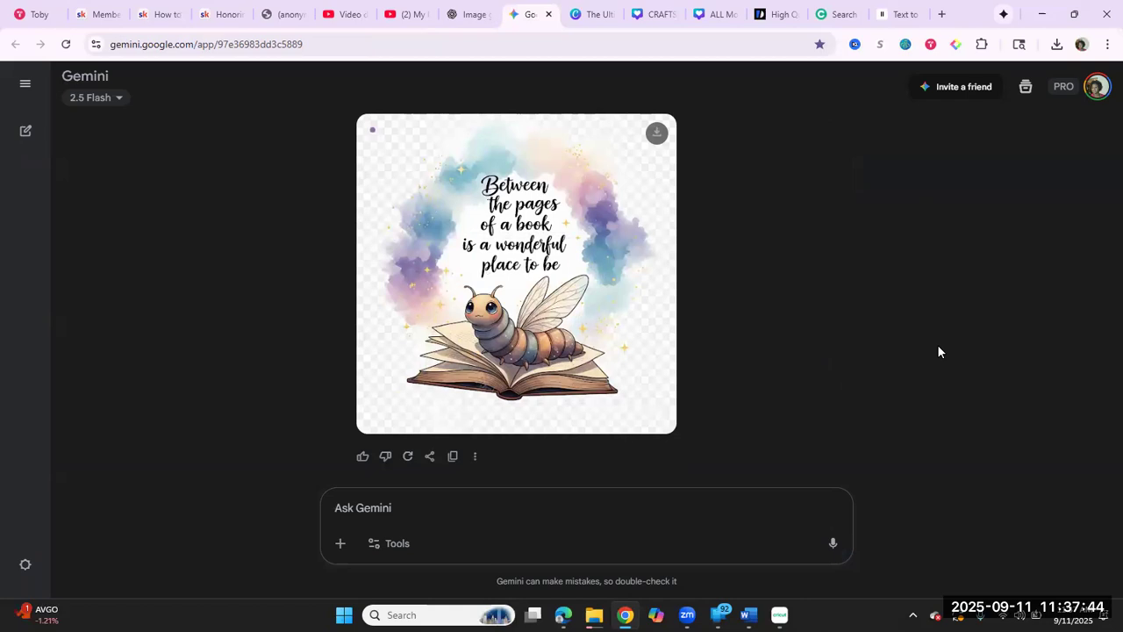
{"action": "left_click", "coordinate": [475, 15]}
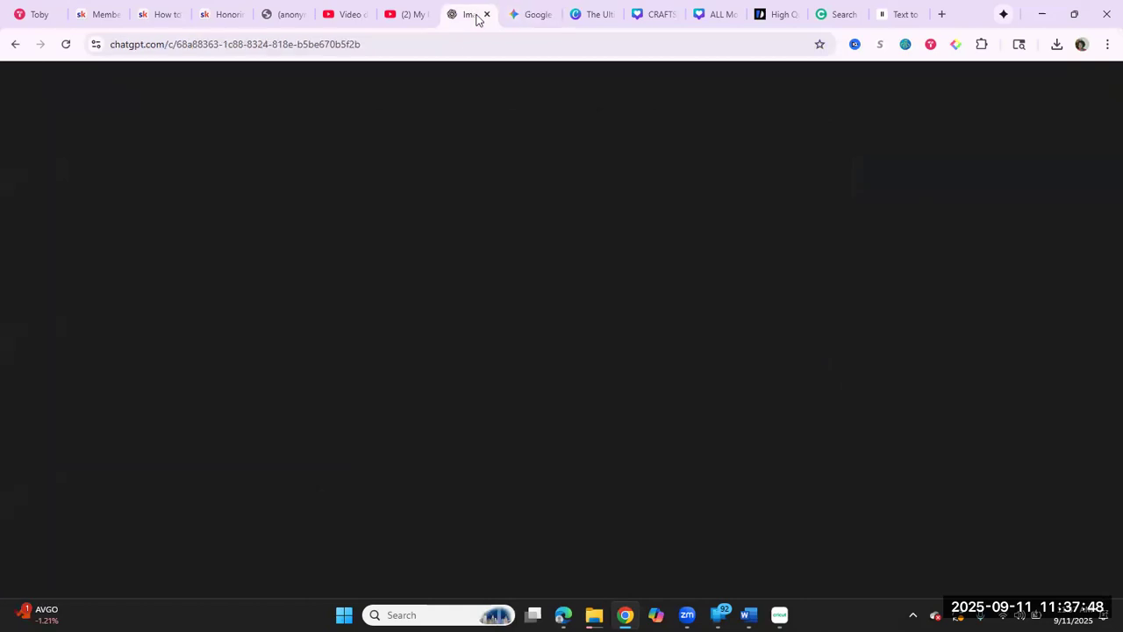
{"action": "left_click", "coordinate": [538, 15]}
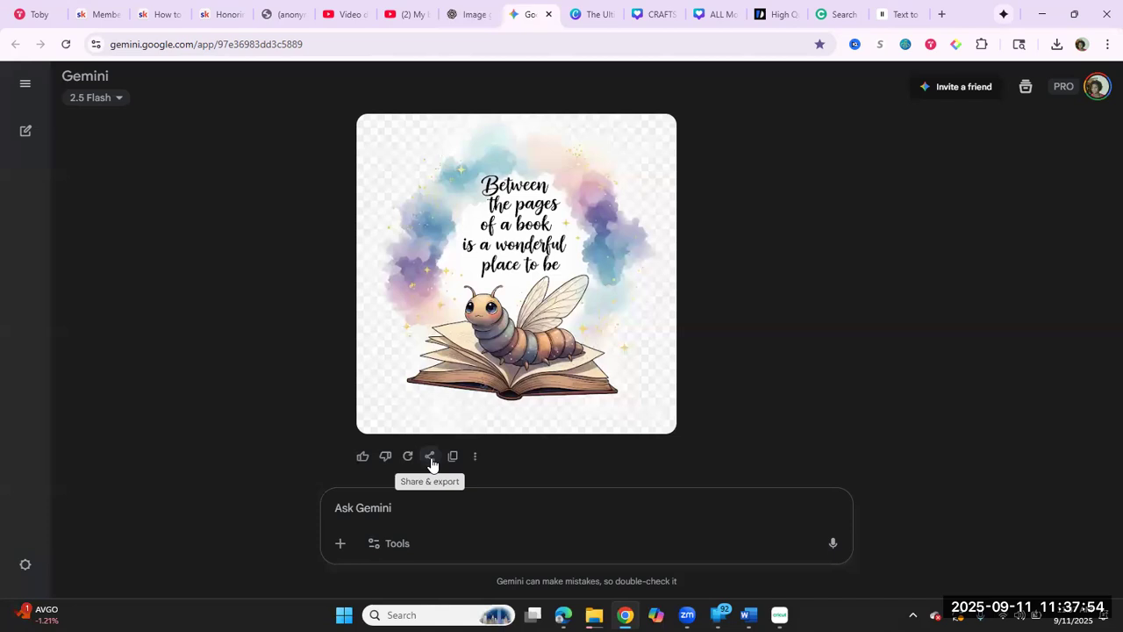
{"action": "left_click", "coordinate": [657, 133]}
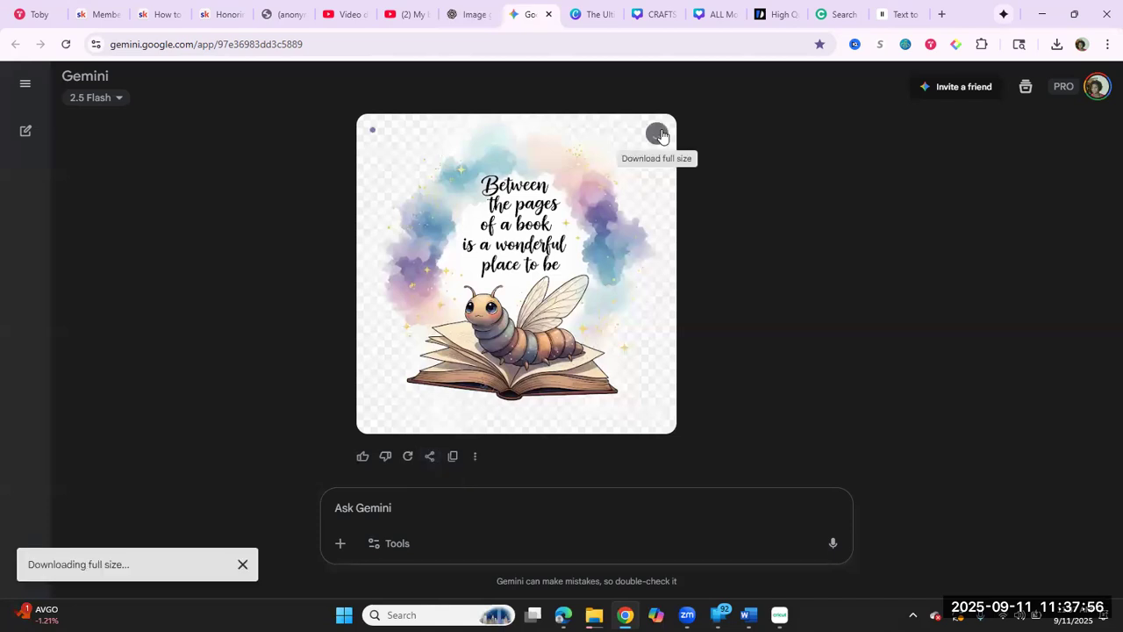
{"action": "left_click", "coordinate": [471, 14]}
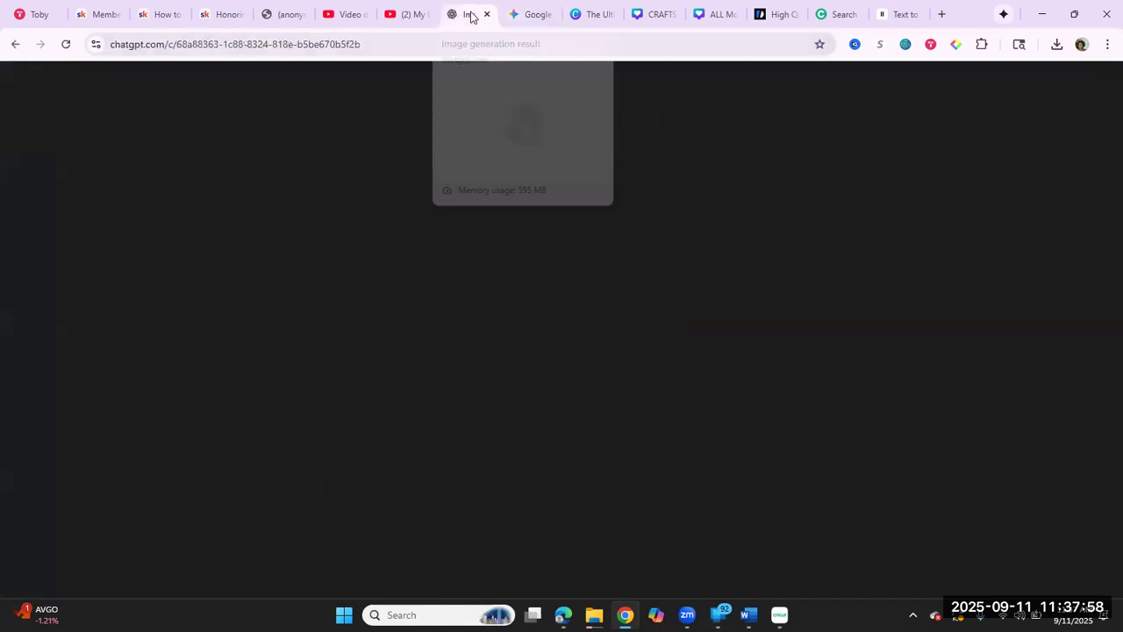
{"action": "left_click", "coordinate": [524, 22]}
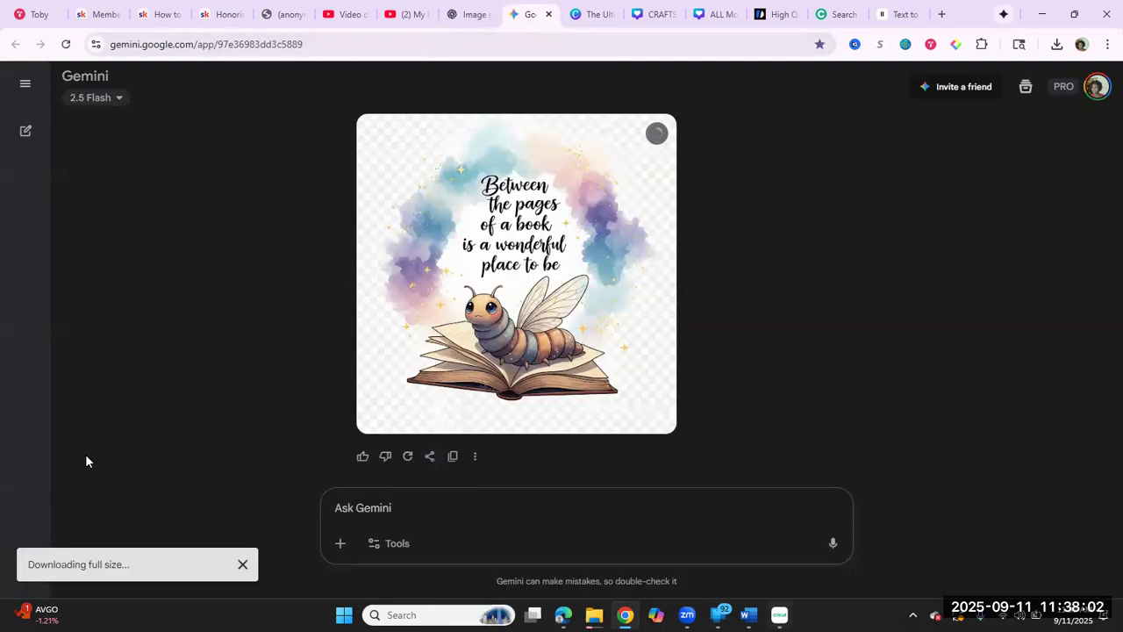
{"action": "key", "text": "alt+Tab"}
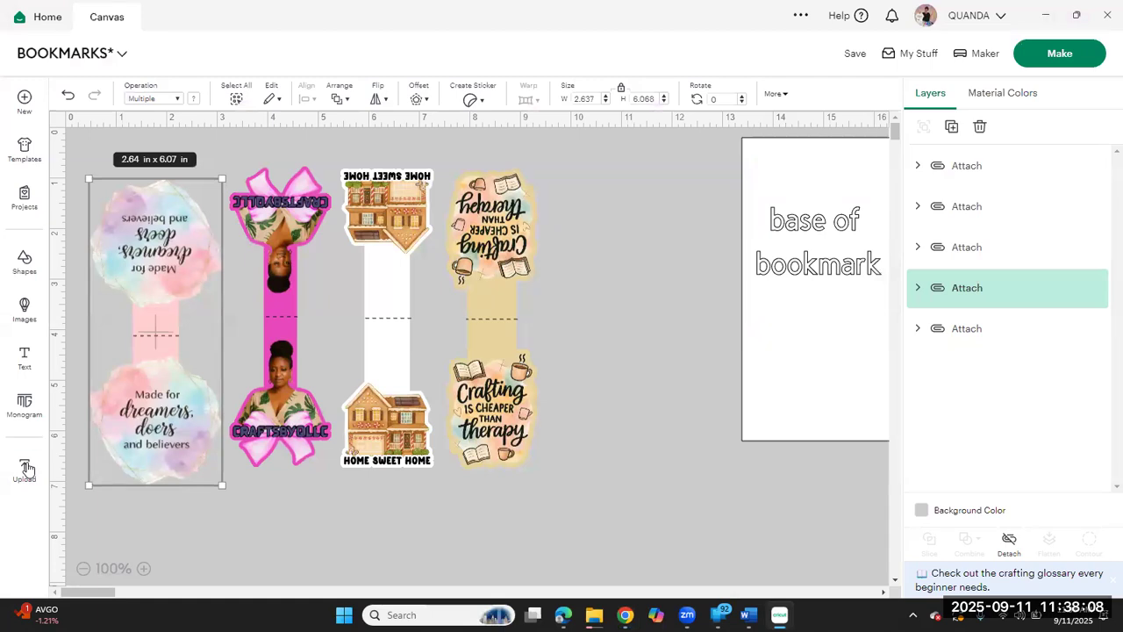
{"action": "left_click", "coordinate": [24, 469]}
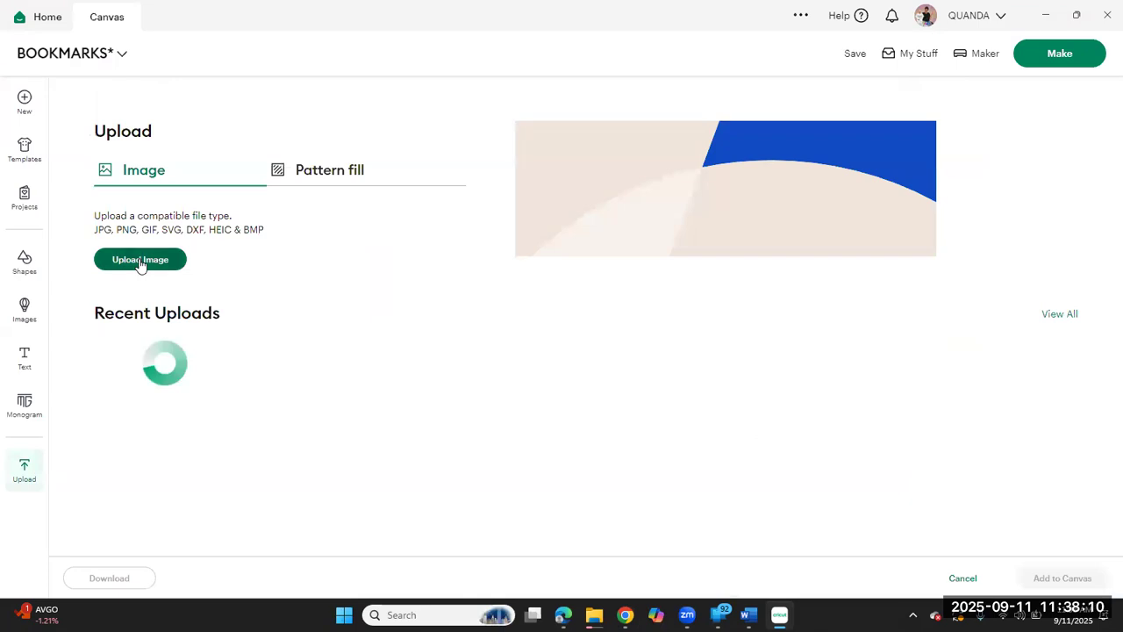
{"action": "left_click", "coordinate": [141, 264]}
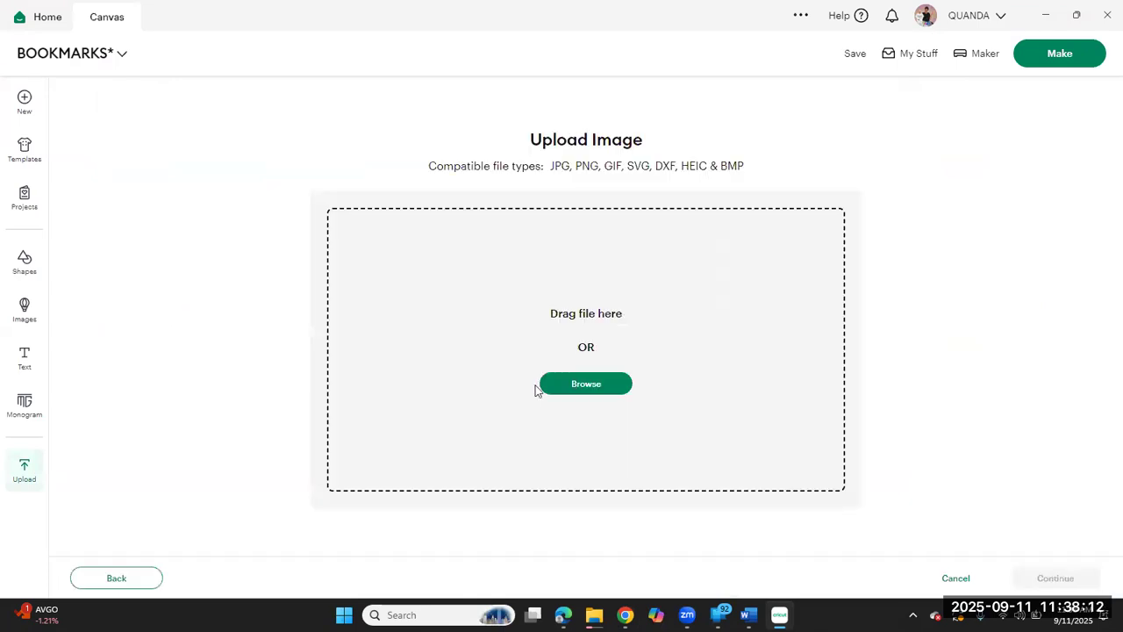
{"action": "left_click", "coordinate": [619, 390]}
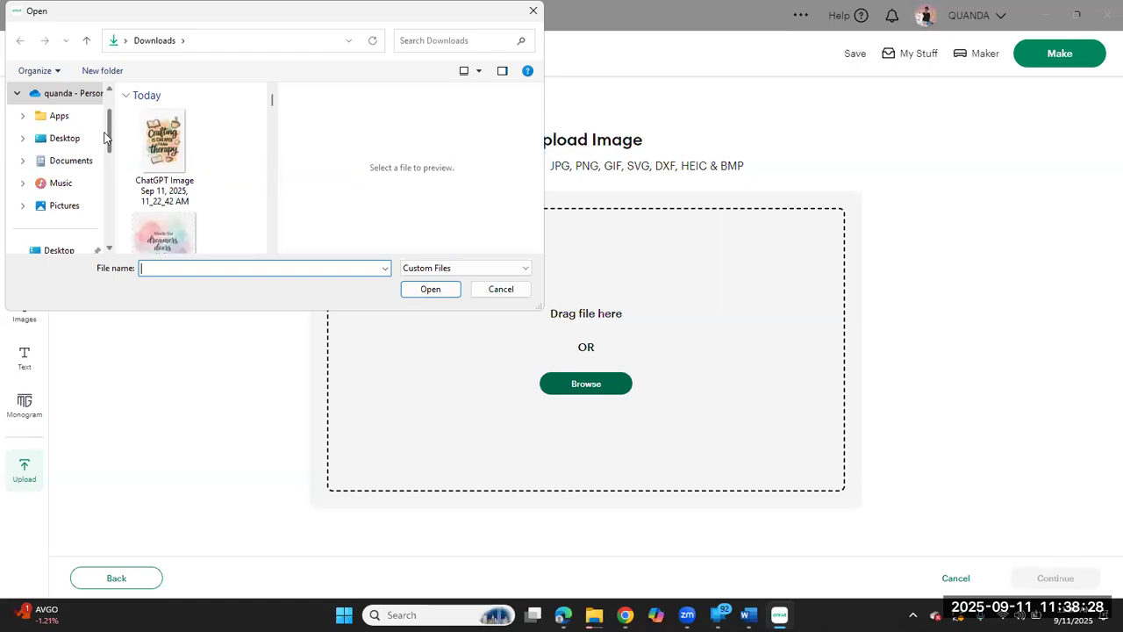
{"action": "left_click_drag", "start_coordinate": [110, 138], "coordinate": [110, 169]}
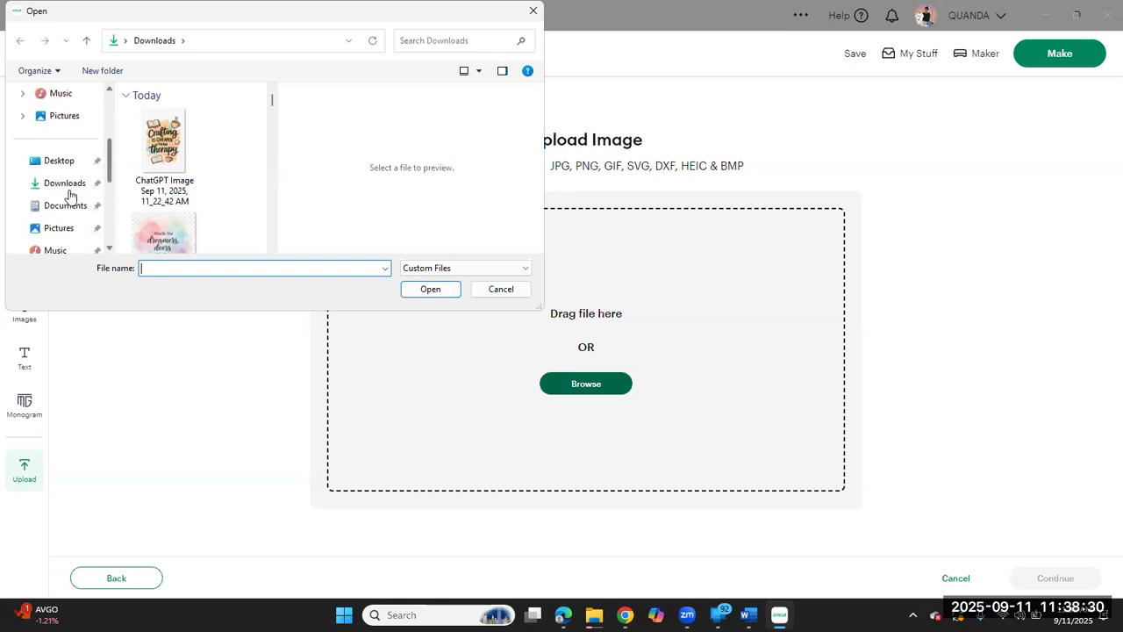
{"action": "left_click", "coordinate": [63, 186]}
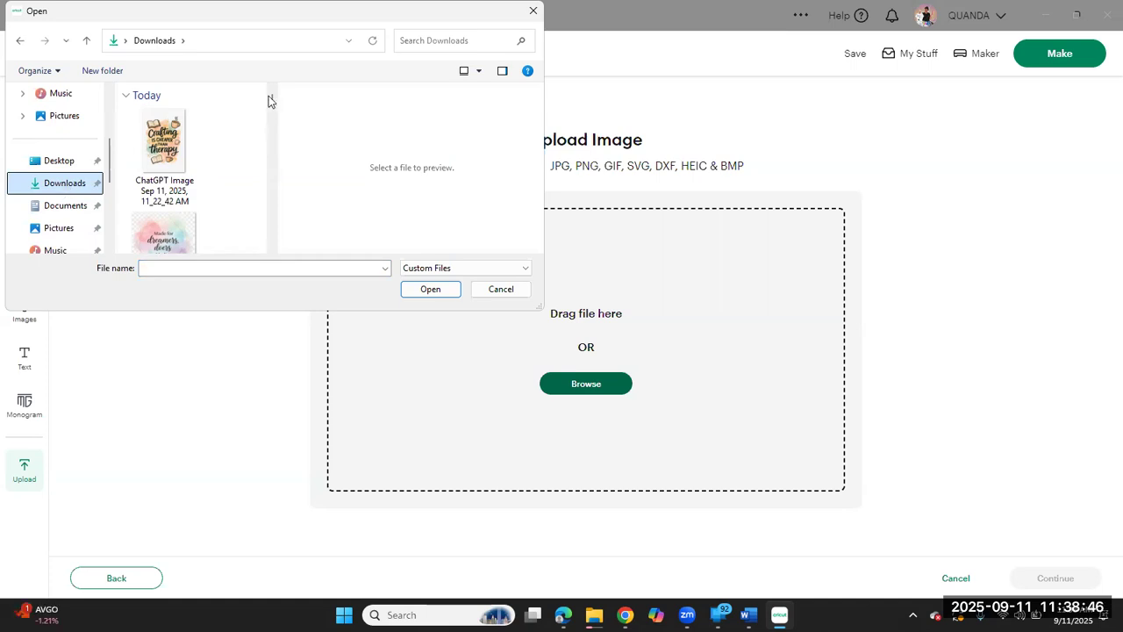
{"action": "left_click_drag", "start_coordinate": [274, 100], "coordinate": [272, 98]}
{"action": "left_click_drag", "start_coordinate": [111, 175], "coordinate": [109, 116]}
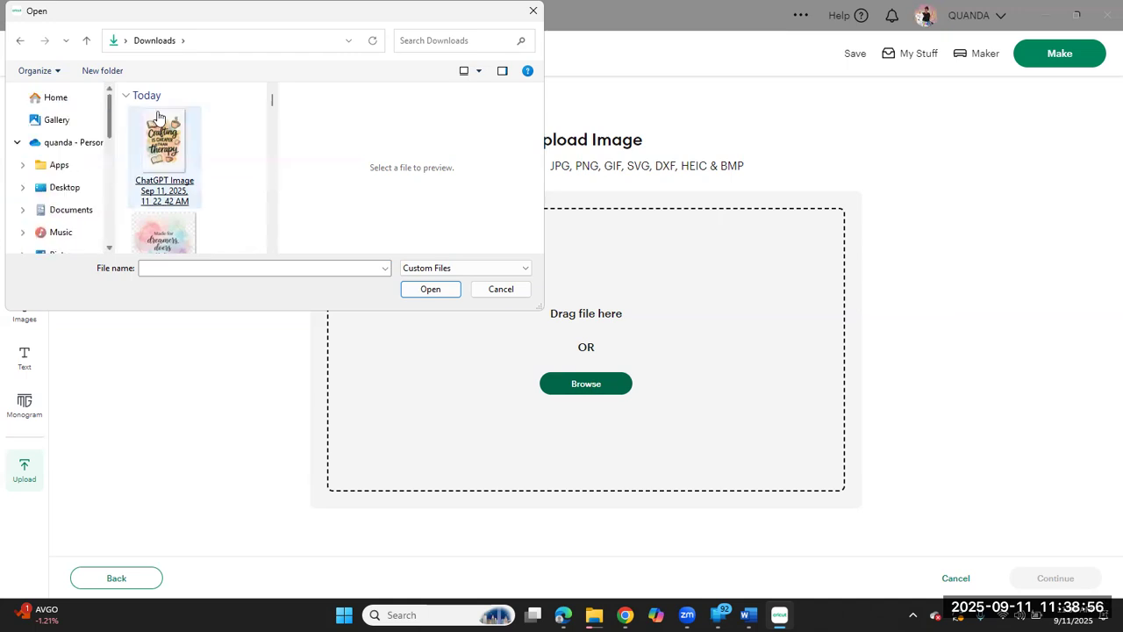
{"action": "left_click", "coordinate": [247, 99]}
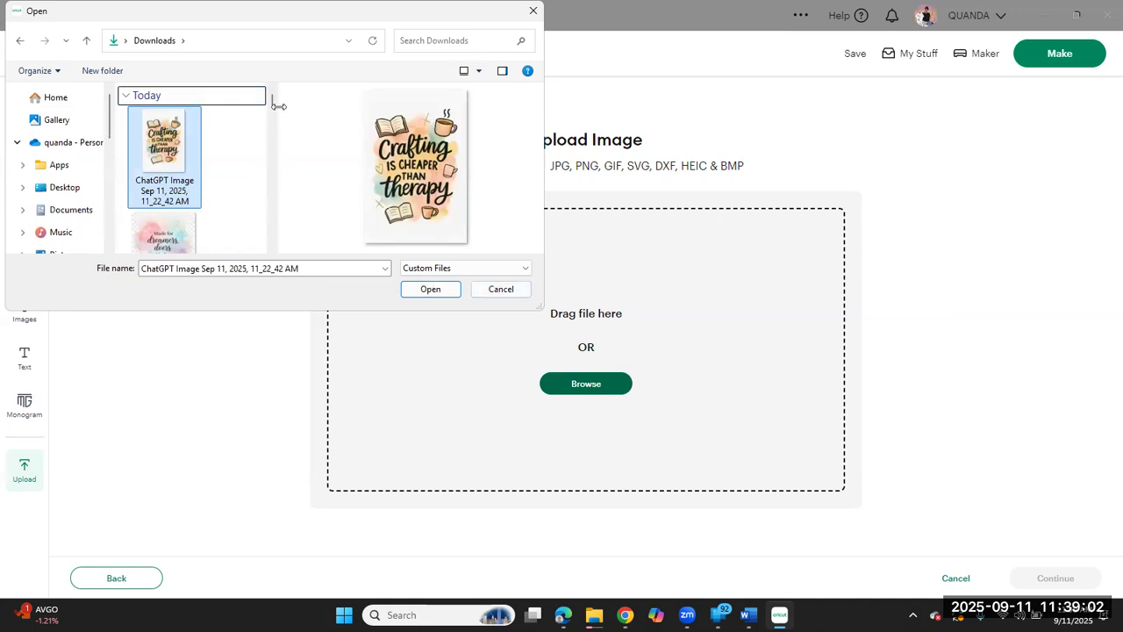
{"action": "scroll", "coordinate": [273, 107], "scroll_direction": "down", "scroll_amount": 3}
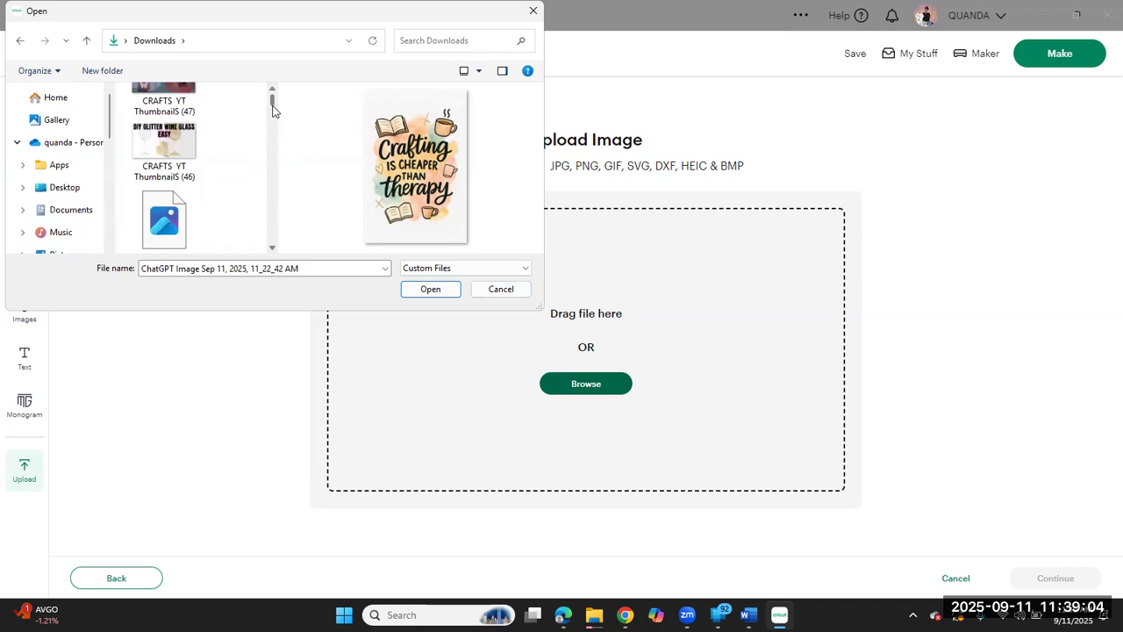
{"action": "scroll", "coordinate": [273, 102], "scroll_direction": "up", "scroll_amount": 3}
{"action": "left_click", "coordinate": [186, 230]}
{"action": "double_click", "coordinate": [186, 230]}
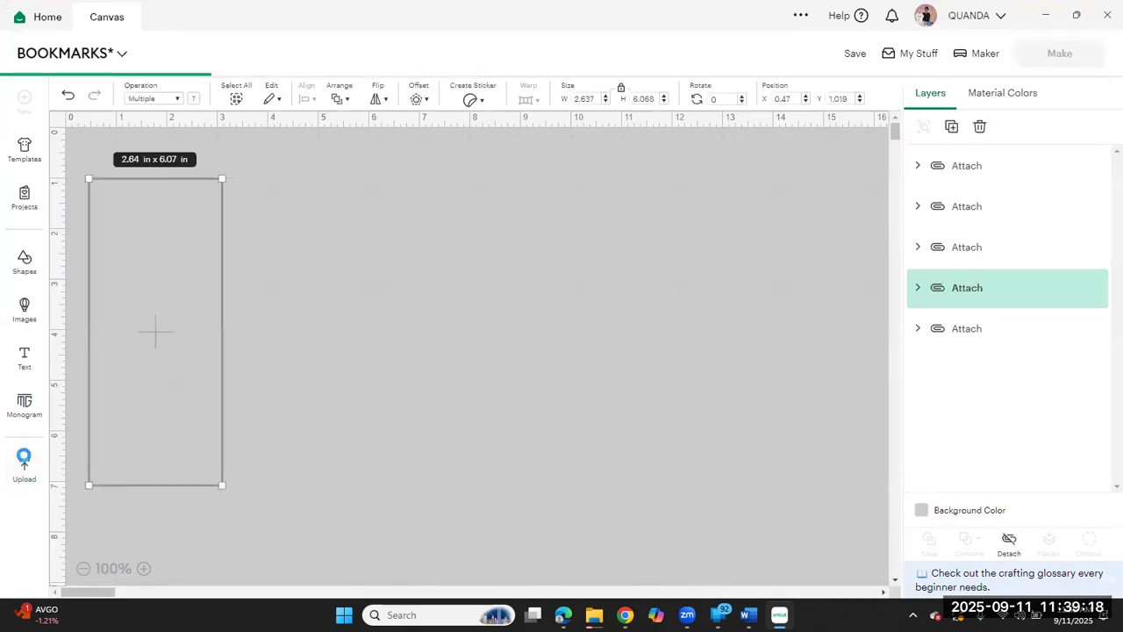
Step: Upload the Gemini_Generated_Image_dsndvudsndvudsnd file from Downloads and continue to the Background Remover
{"action": "left_click", "coordinate": [27, 471]}
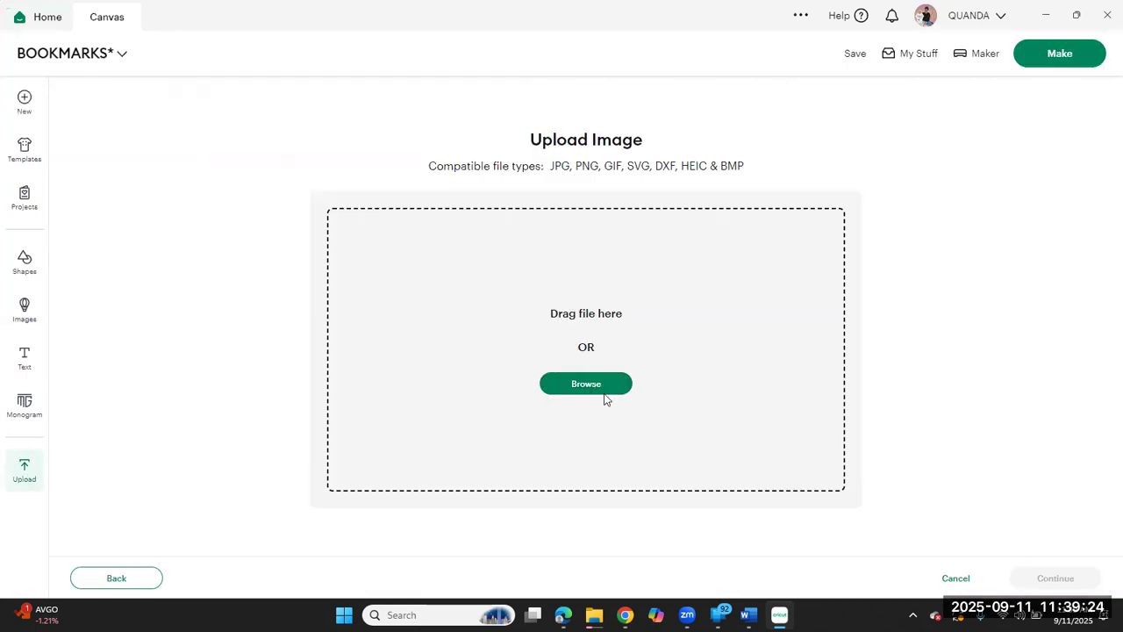
{"action": "left_click", "coordinate": [604, 395]}
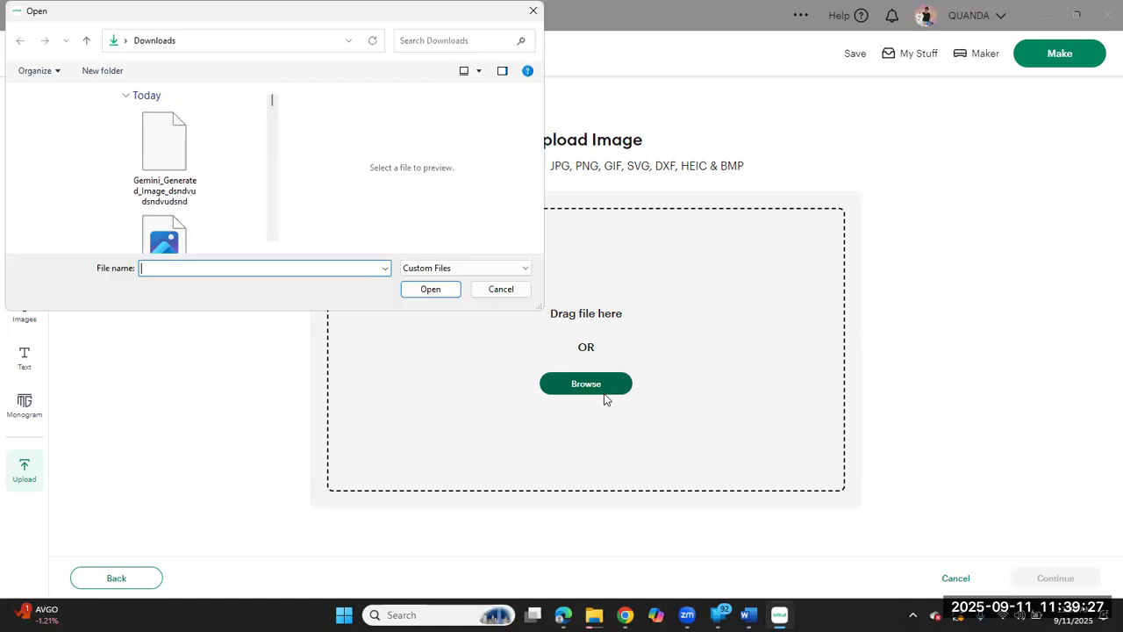
{"action": "left_click", "coordinate": [167, 144]}
{"action": "double_click", "coordinate": [168, 144]}
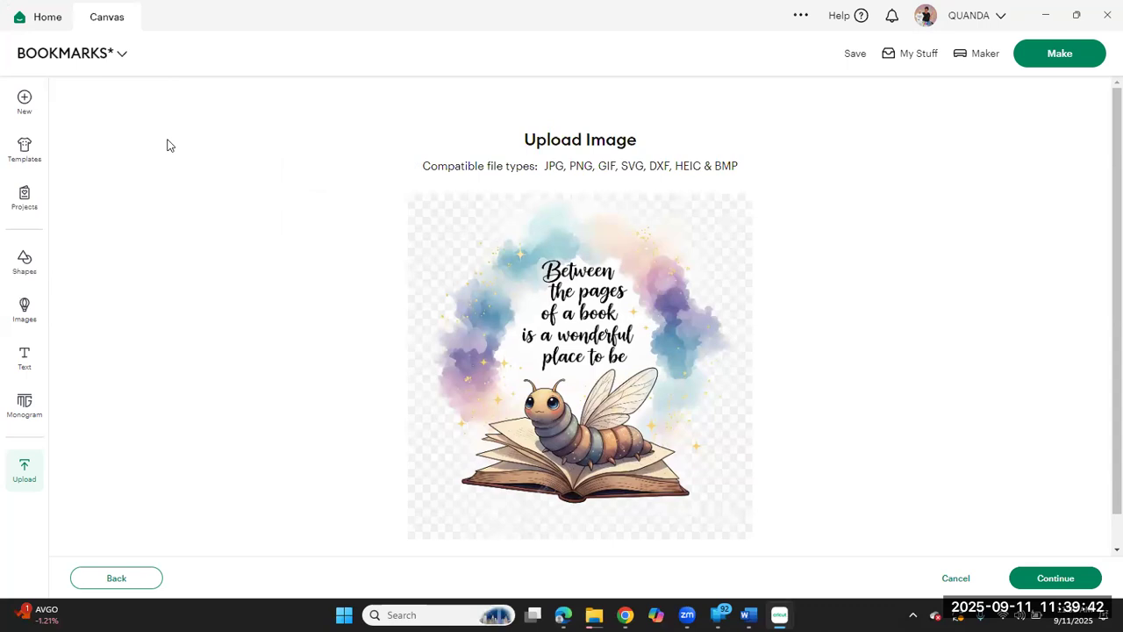
{"action": "left_click", "coordinate": [1065, 579]}
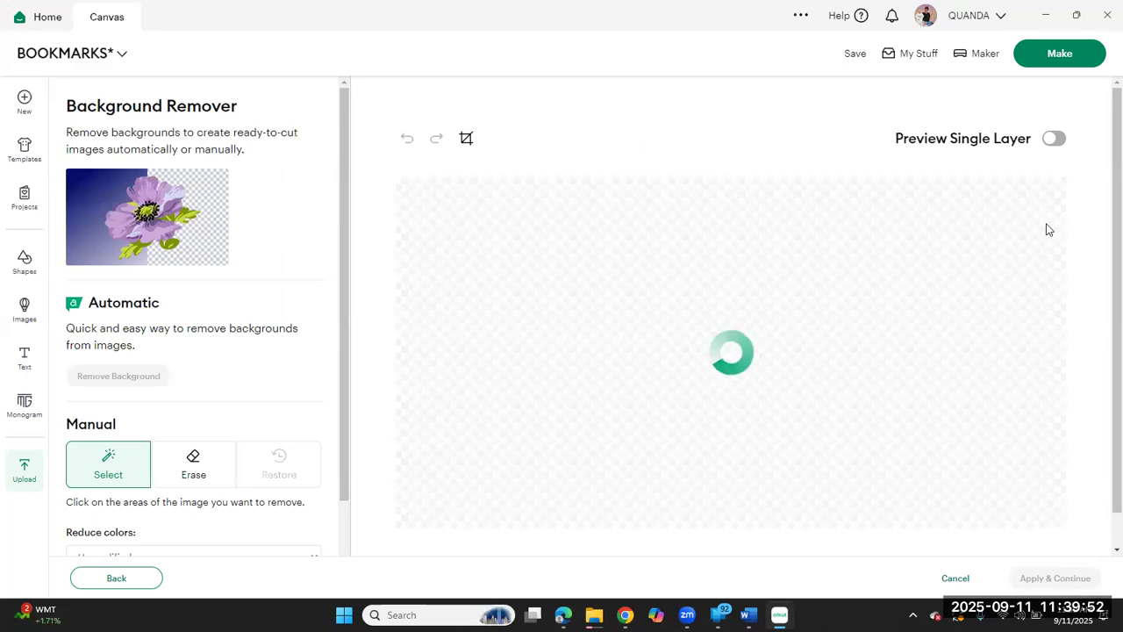
Step: Preview the bookworm image as a single layer, try the automatic background removal, and undo it
{"action": "left_click", "coordinate": [1051, 140]}
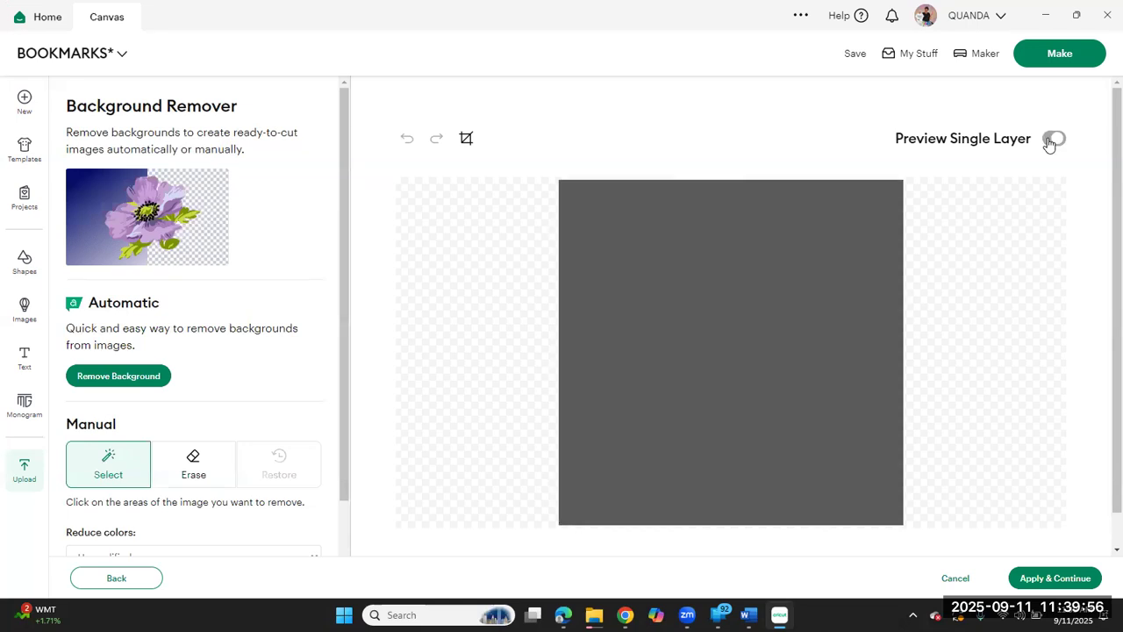
{"action": "left_click", "coordinate": [1050, 140]}
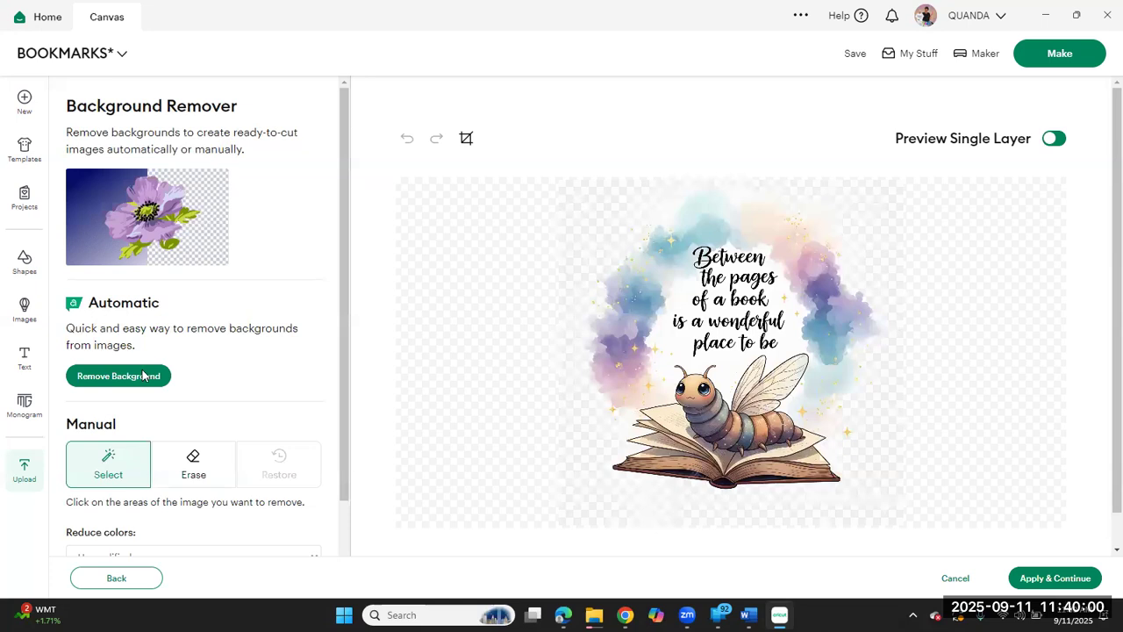
{"action": "left_click", "coordinate": [144, 376]}
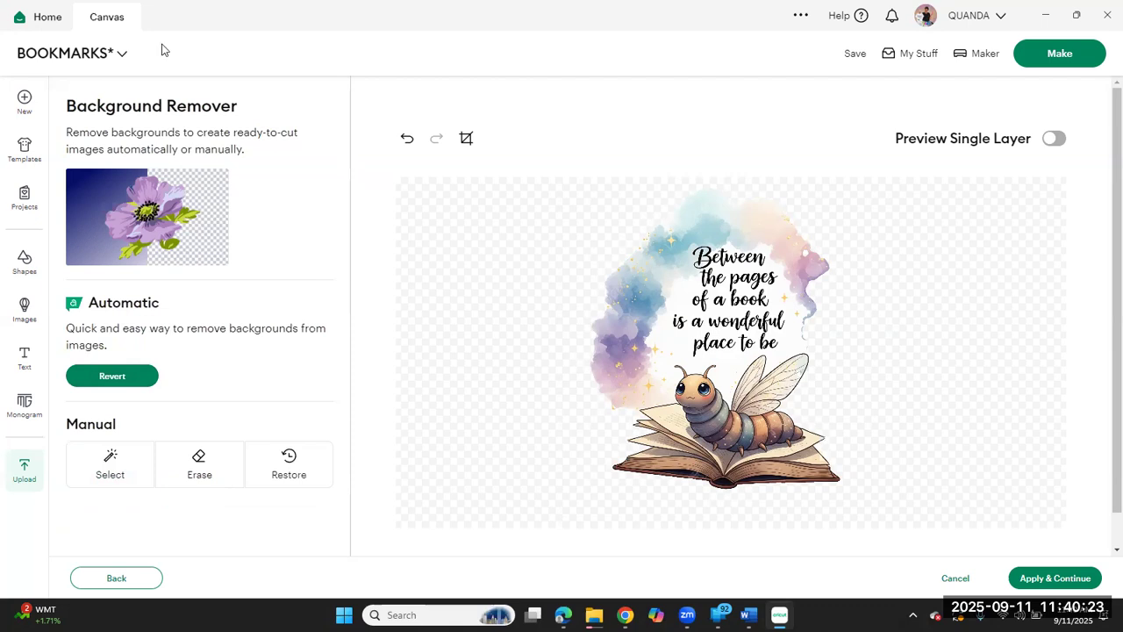
{"action": "left_click", "coordinate": [408, 140]}
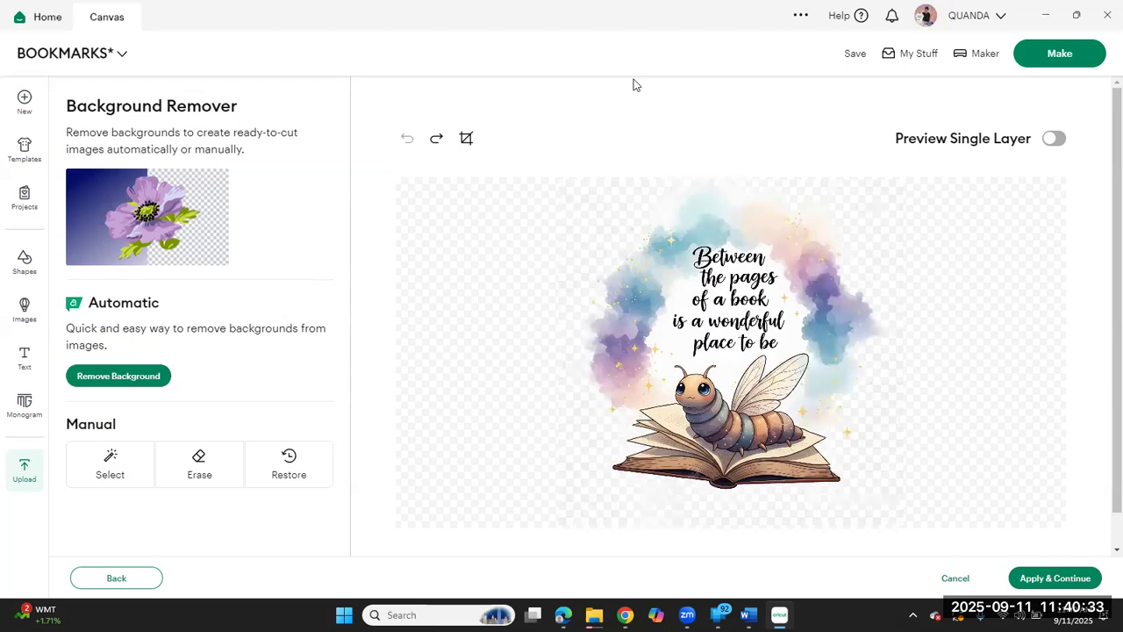
Step: Remove areas of the checkered background around the bookworm artwork with the Select tool and check the single-layer preview
{"action": "left_click", "coordinate": [107, 472]}
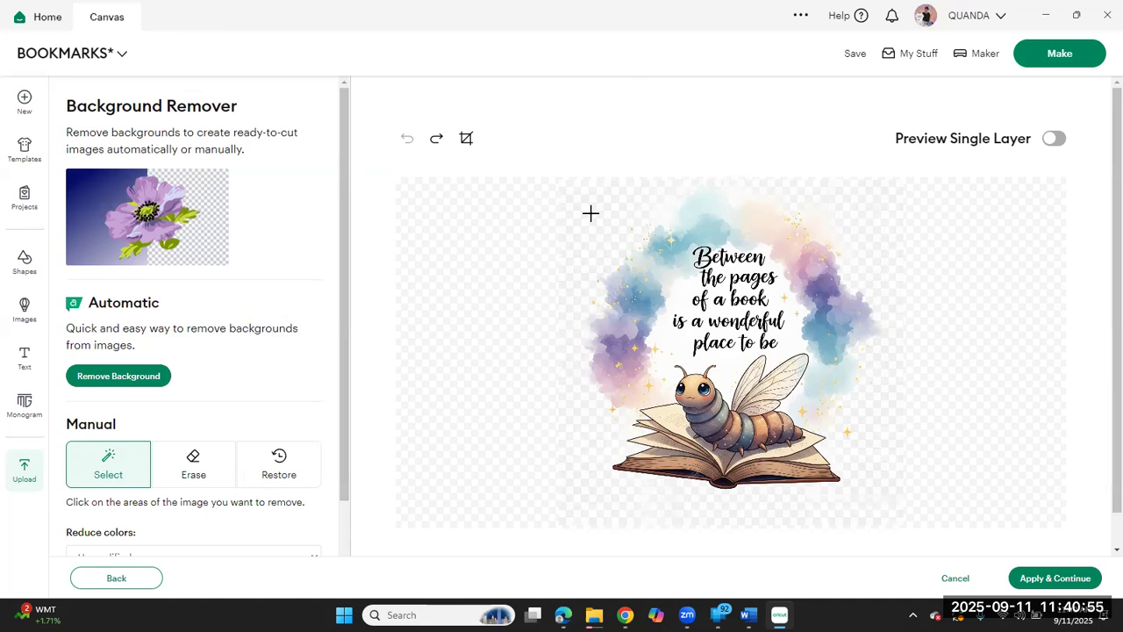
{"action": "left_click", "coordinate": [1053, 140]}
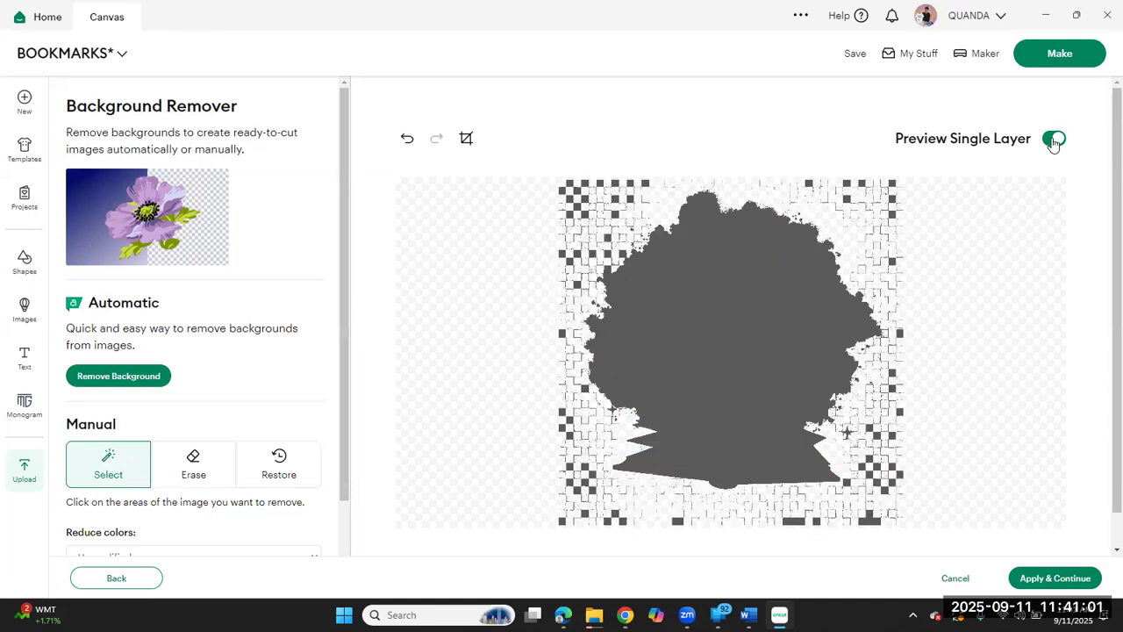
{"action": "left_click", "coordinate": [1053, 141]}
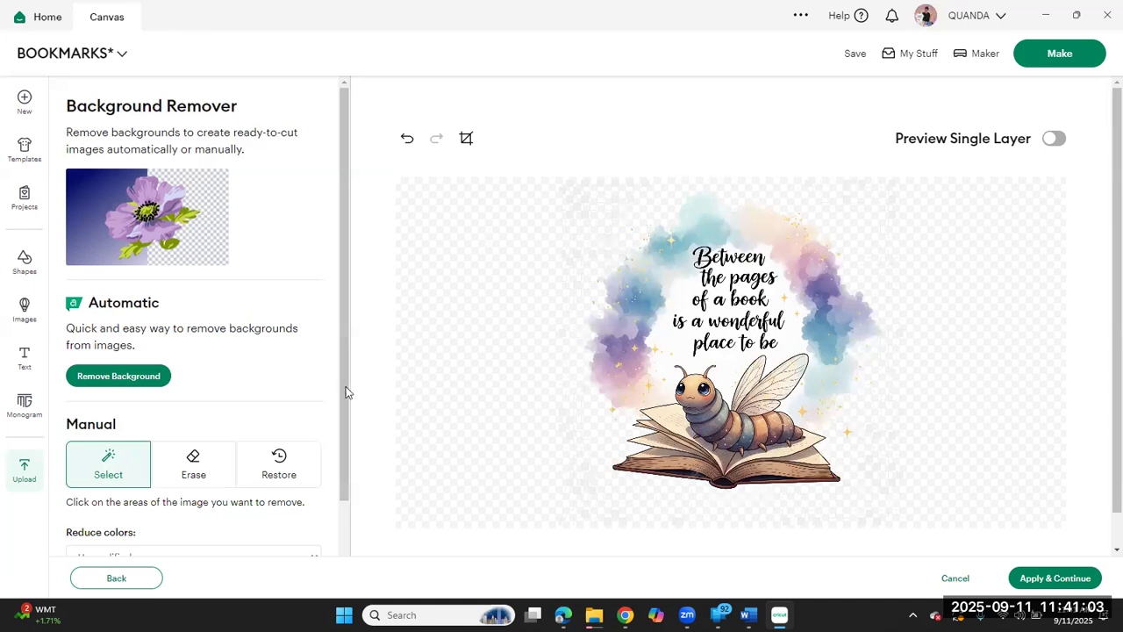
Step: Erase leftover background fragments above and beside the watercolor wreath at eraser size 74, with the single-layer preview on
{"action": "left_click", "coordinate": [191, 481]}
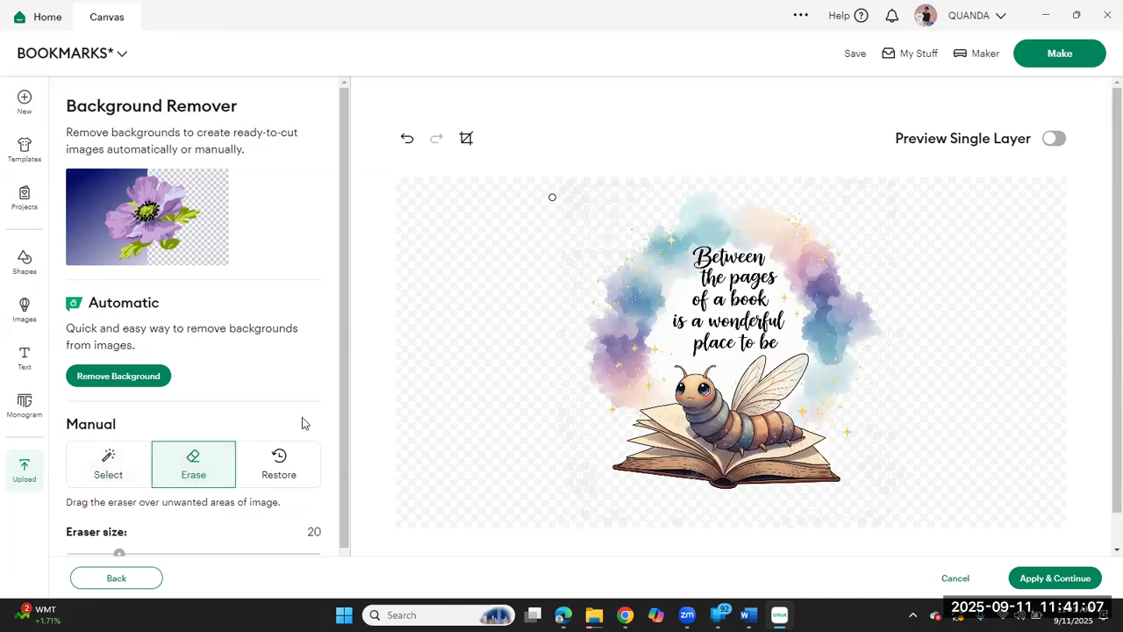
{"action": "left_click", "coordinate": [251, 554]}
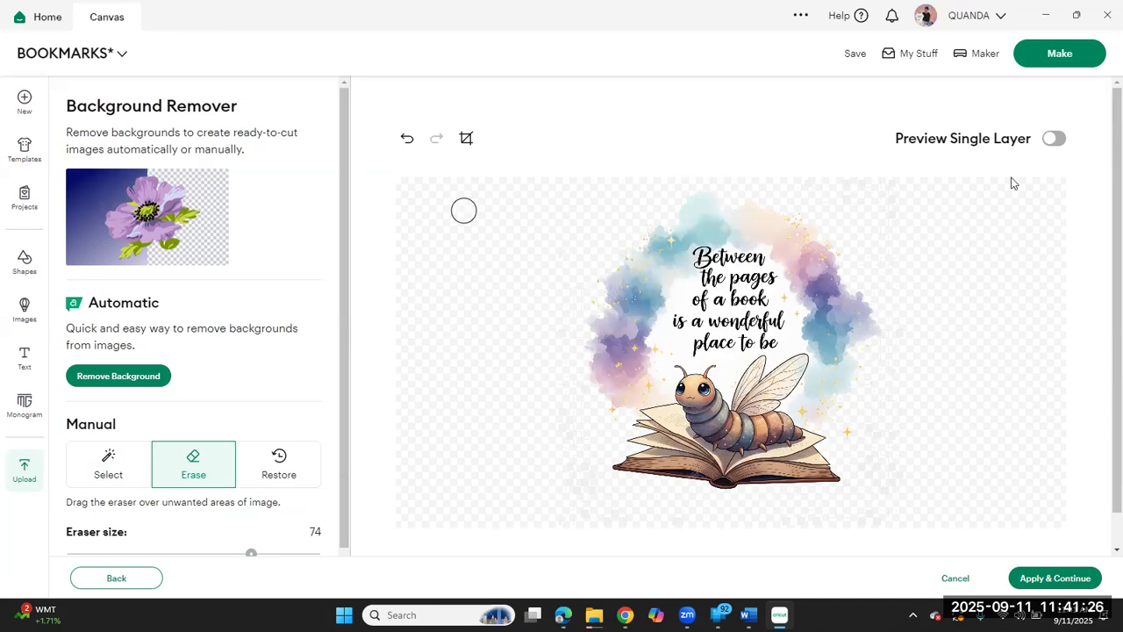
{"action": "left_click", "coordinate": [1054, 140]}
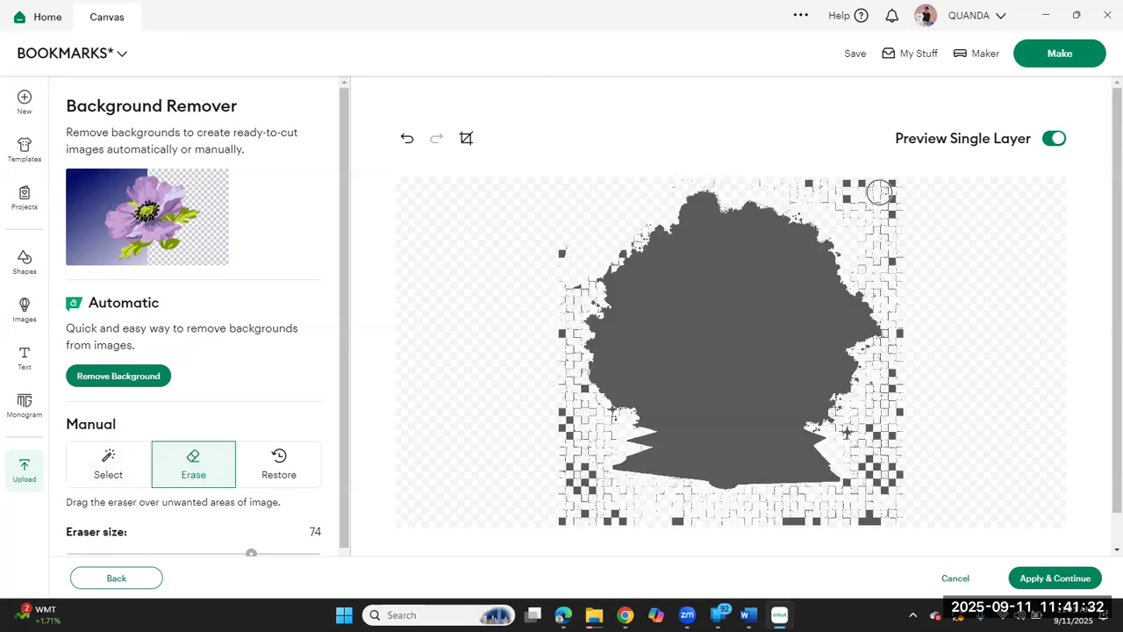
{"action": "left_click_drag", "start_coordinate": [878, 183], "coordinate": [795, 189]}
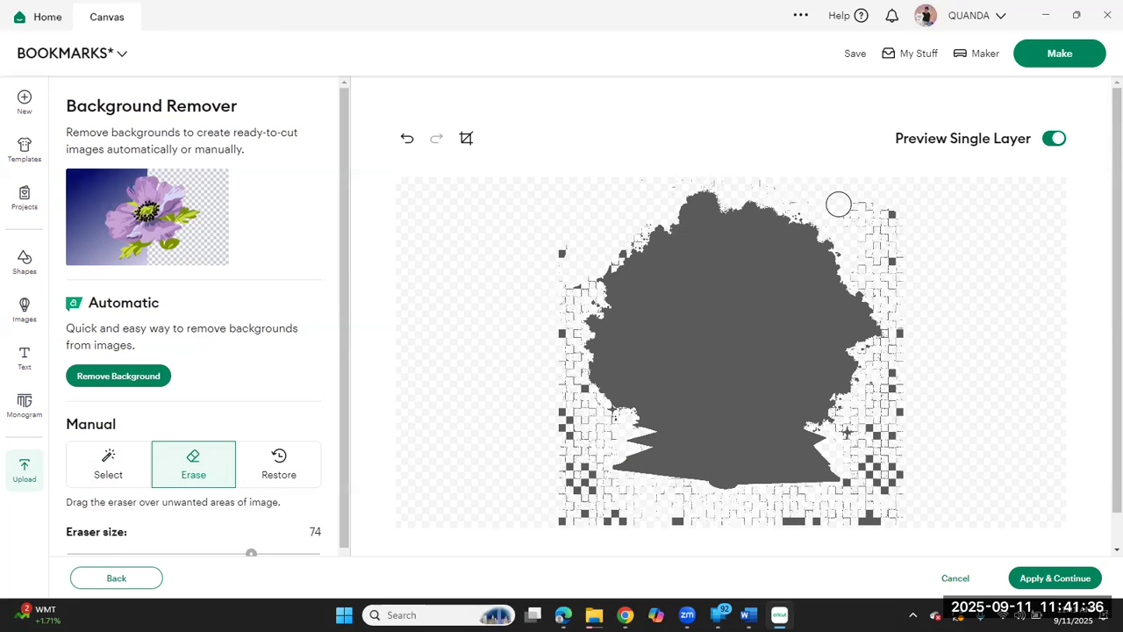
{"action": "left_click_drag", "start_coordinate": [875, 216], "coordinate": [902, 216]}
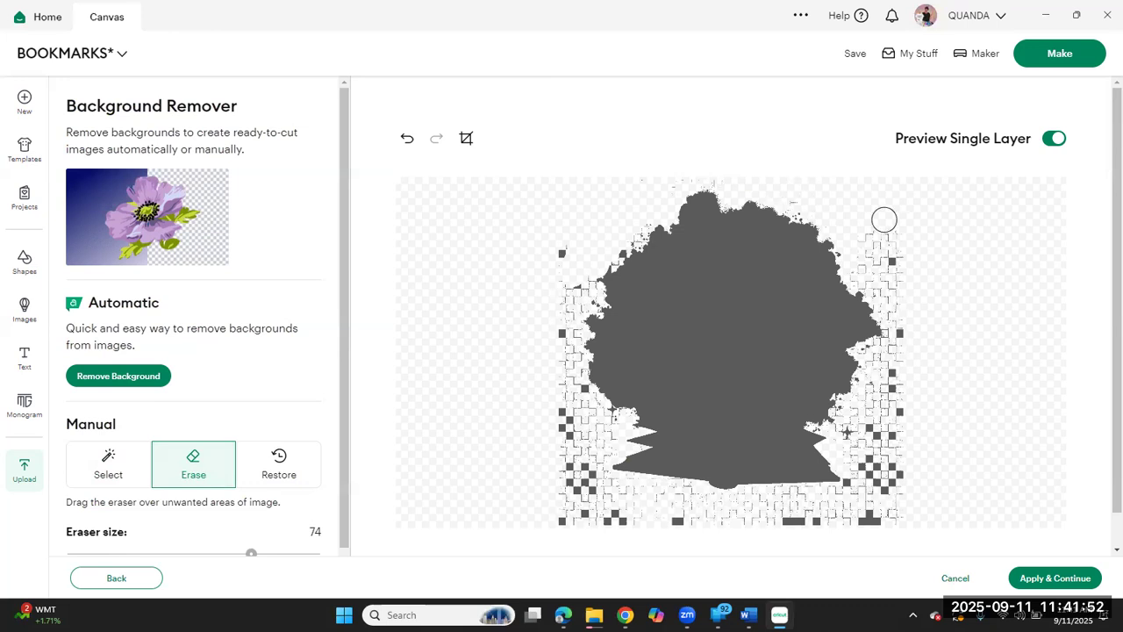
{"action": "mouse_move", "coordinate": [890, 223]}
{"action": "left_mouse_down"}
{"action": "mouse_move", "coordinate": [923, 312]}
{"action": "mouse_move", "coordinate": [884, 261]}
{"action": "left_mouse_up"}
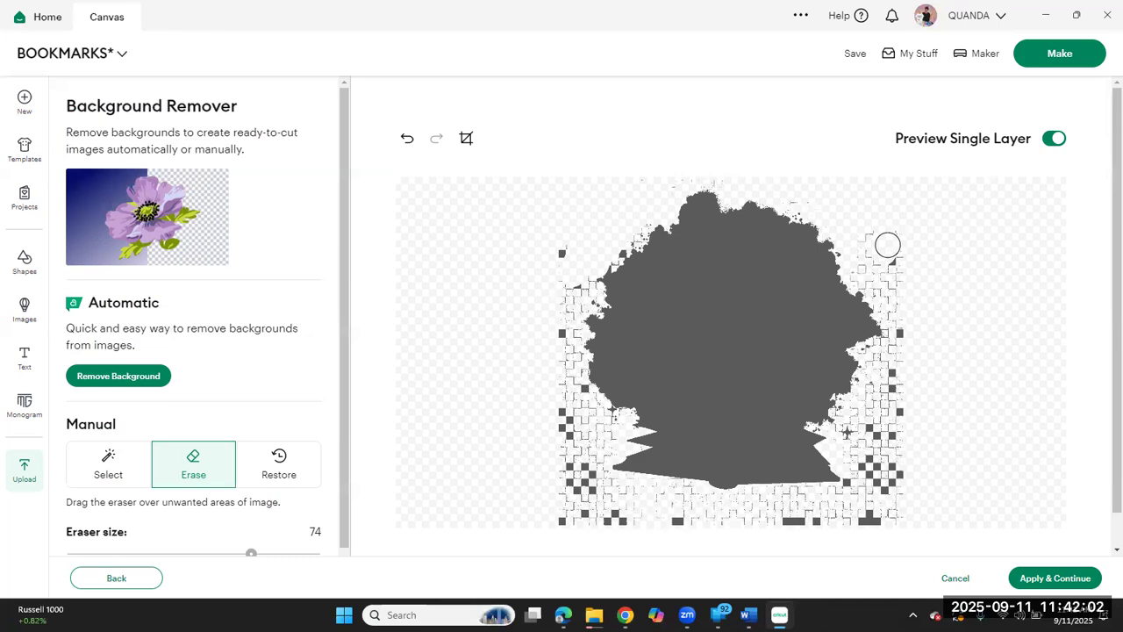
{"action": "left_click_drag", "start_coordinate": [883, 243], "coordinate": [839, 256]}
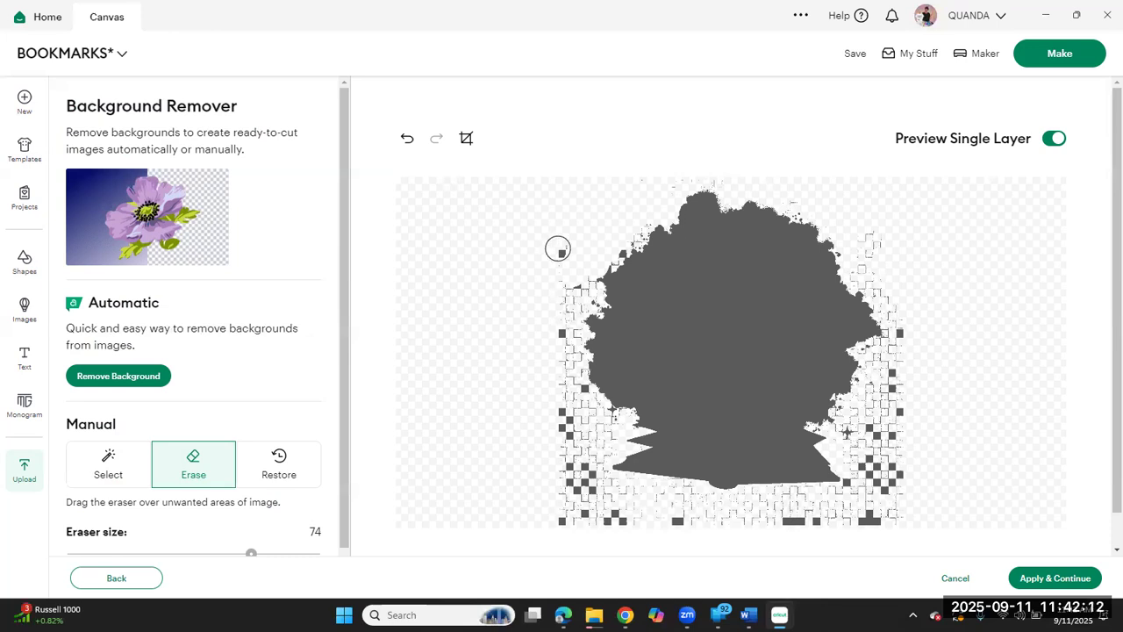
{"action": "left_click", "coordinate": [558, 249]}
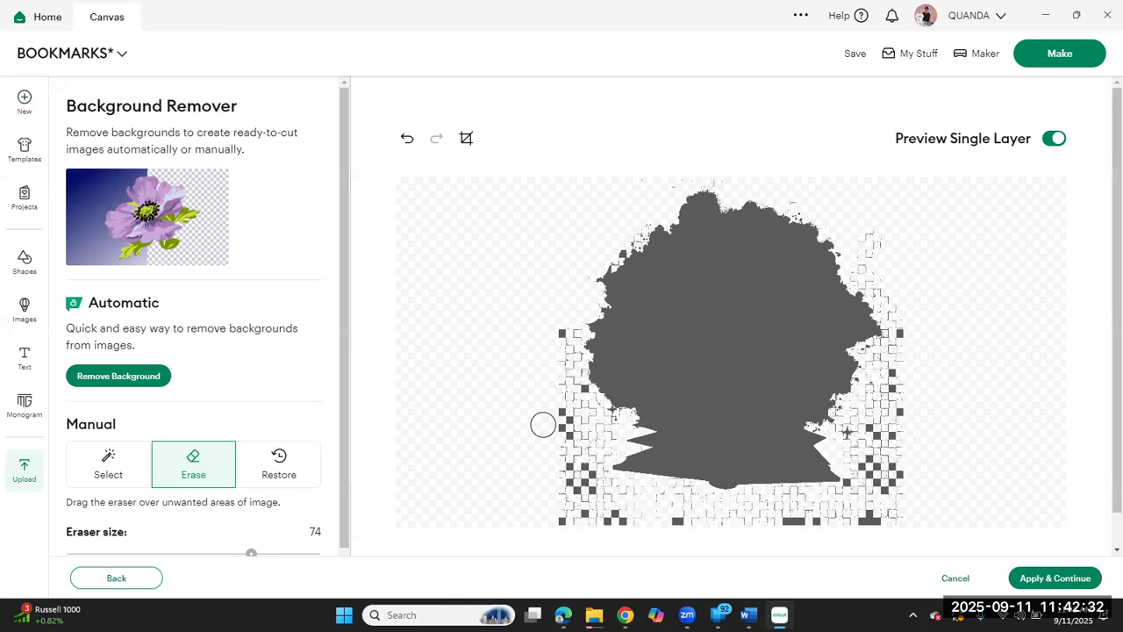
Step: Try erasing the background fragments beside the open book, undo the lower corner stroke, and try to enlarge the eraser
{"action": "mouse_move", "coordinate": [563, 521]}
{"action": "left_mouse_down"}
{"action": "mouse_move", "coordinate": [579, 519]}
{"action": "mouse_move", "coordinate": [478, 511]}
{"action": "left_mouse_up"}
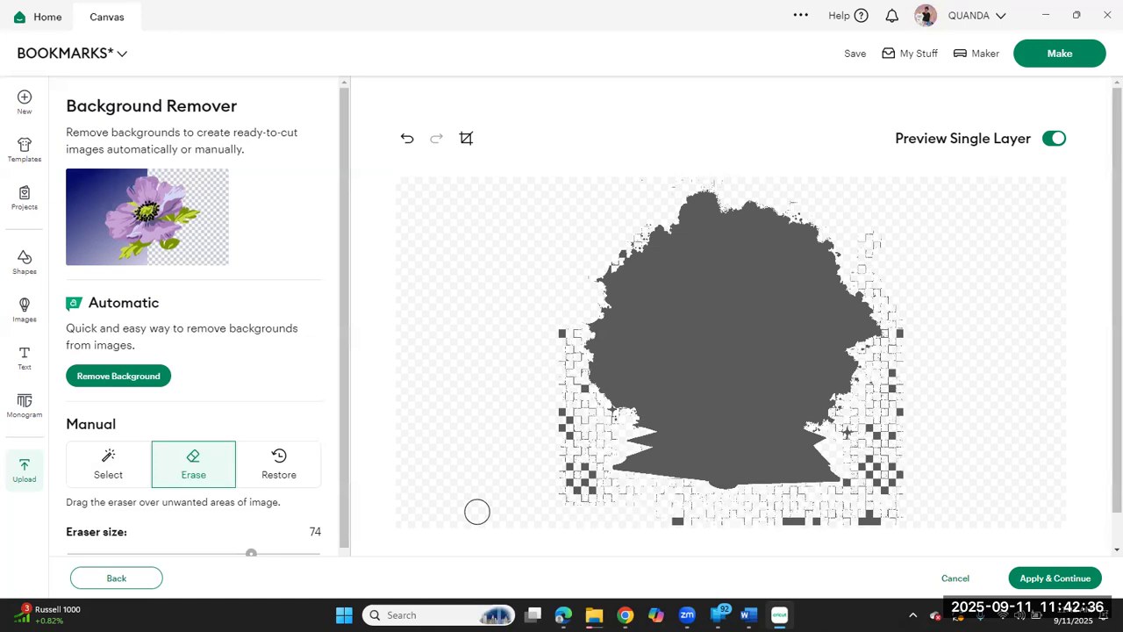
{"action": "key", "text": "ctrl+z"}
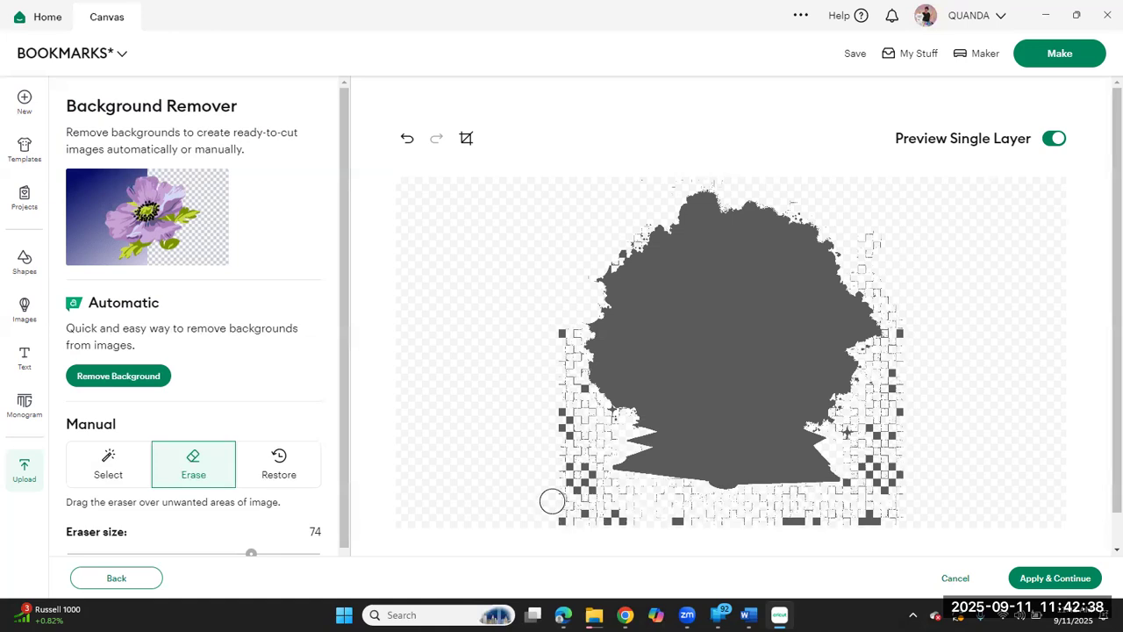
{"action": "mouse_move", "coordinate": [569, 499]}
{"action": "left_mouse_down"}
{"action": "mouse_move", "coordinate": [635, 503]}
{"action": "mouse_move", "coordinate": [656, 479]}
{"action": "left_mouse_up"}
{"action": "left_click", "coordinate": [883, 421]}
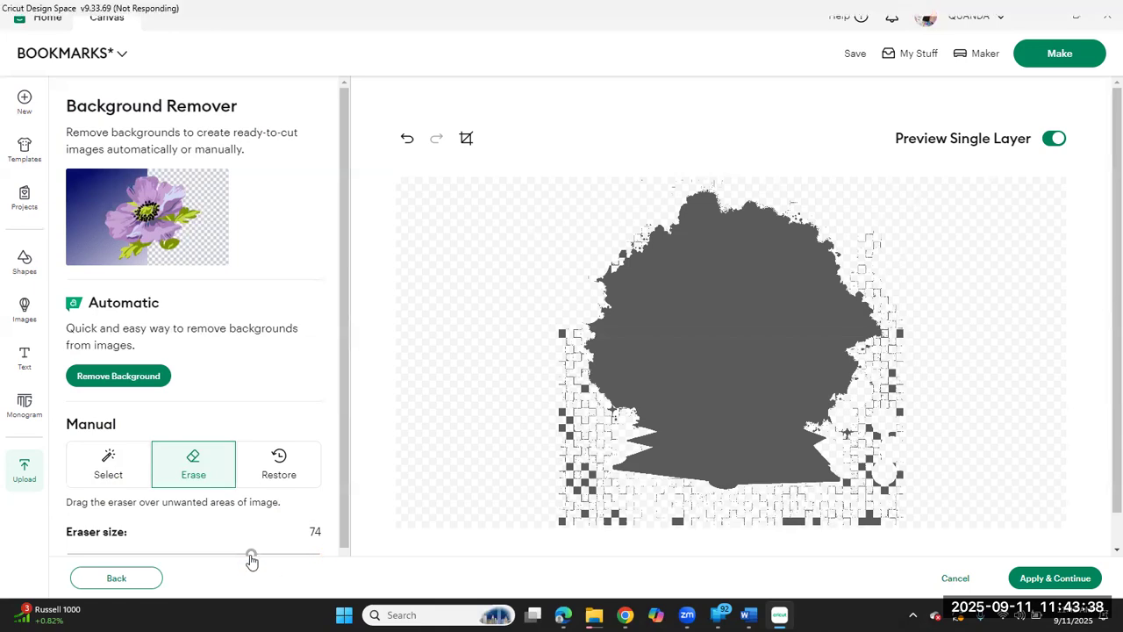
{"action": "left_click_drag", "start_coordinate": [252, 557], "coordinate": [319, 554]}
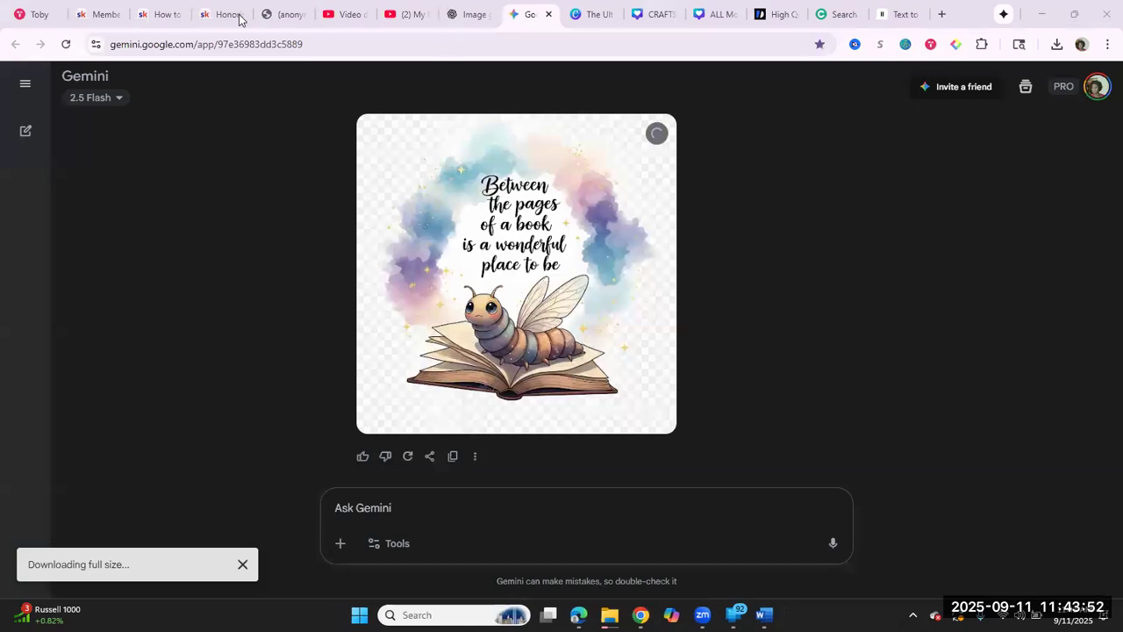
Step: Switch to the open Canva design in the browser
{"action": "left_click", "coordinate": [599, 18]}
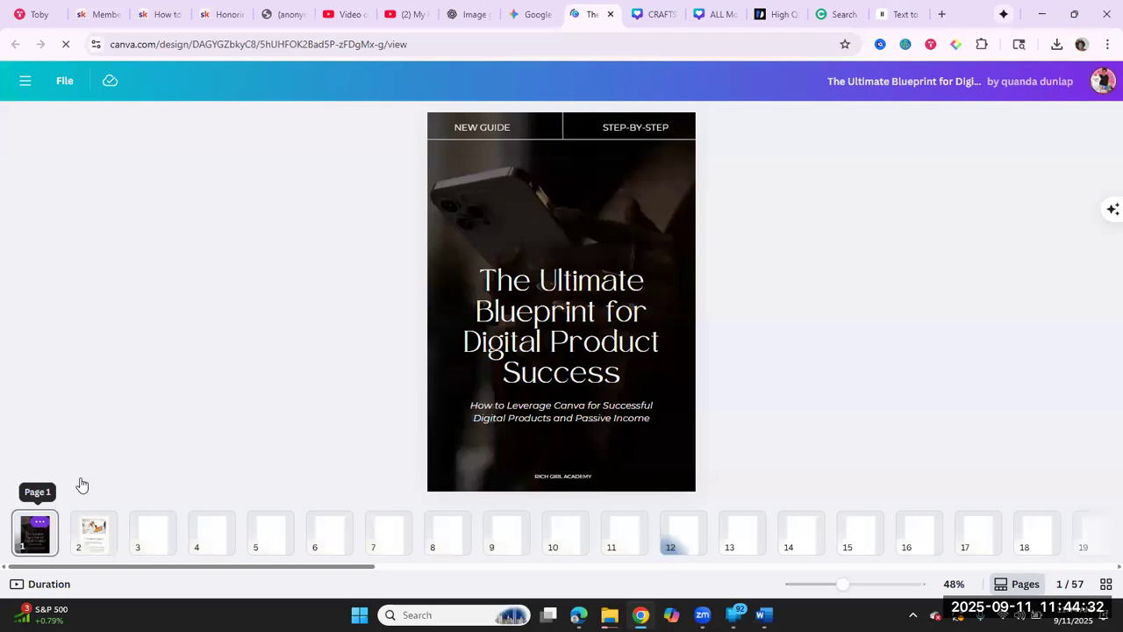
{"action": "left_click", "coordinate": [39, 521]}
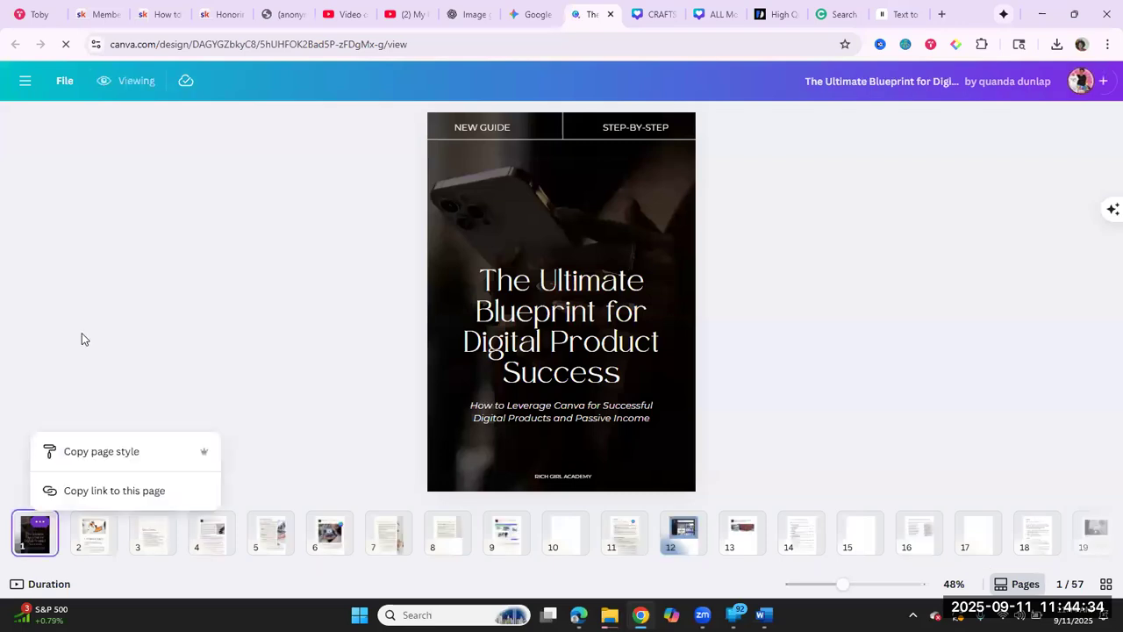
{"action": "left_click", "coordinate": [40, 521]}
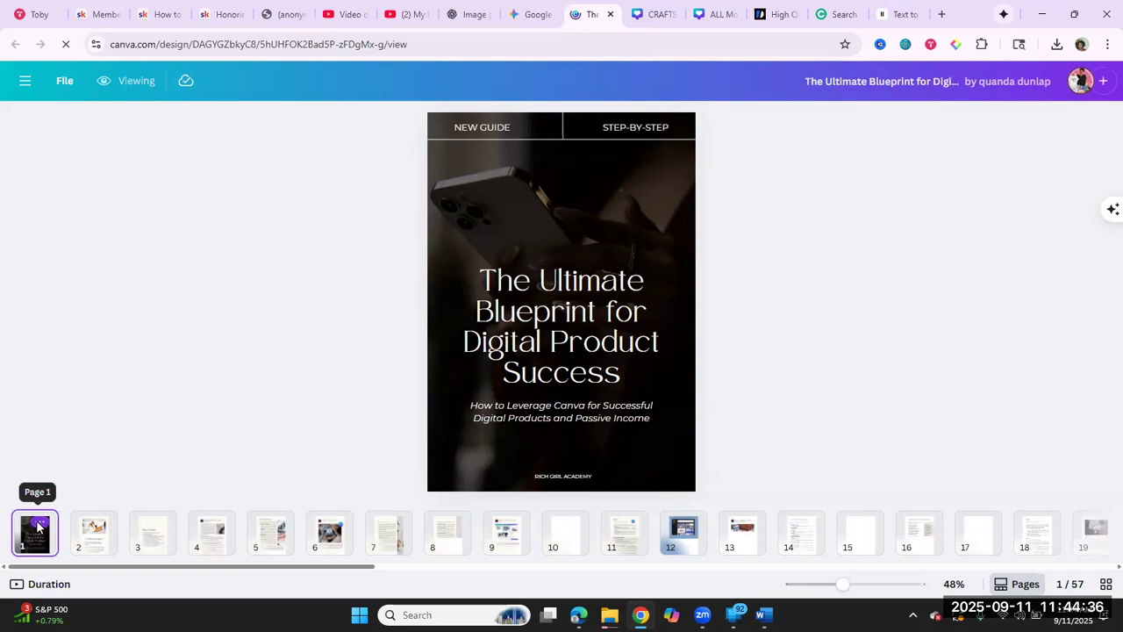
{"action": "left_click", "coordinate": [38, 524]}
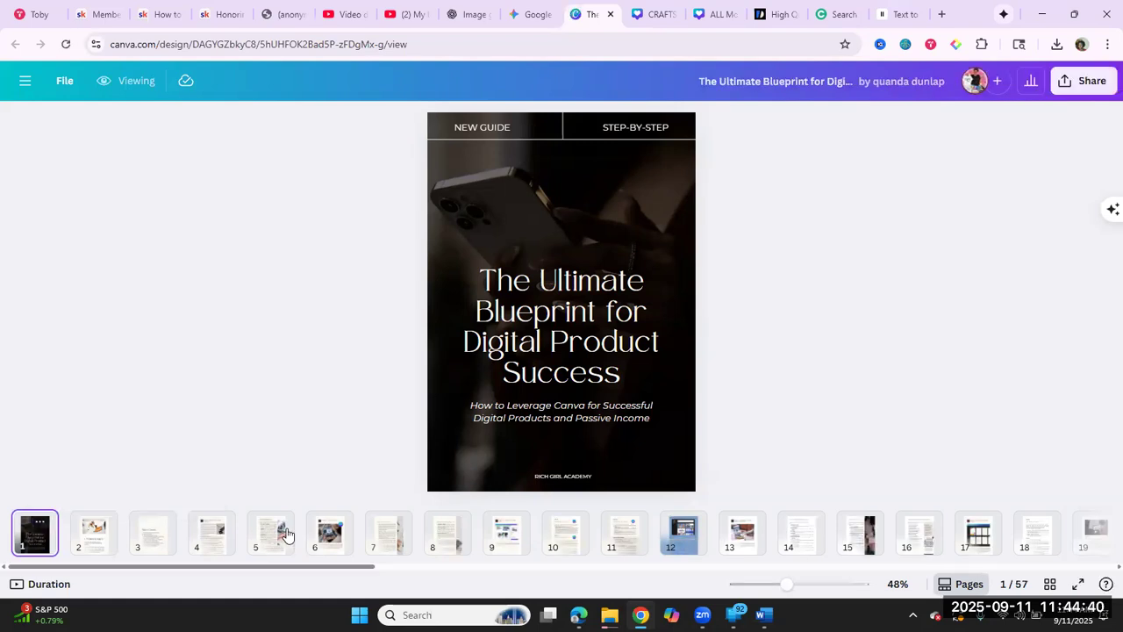
{"action": "left_click", "coordinate": [286, 535]}
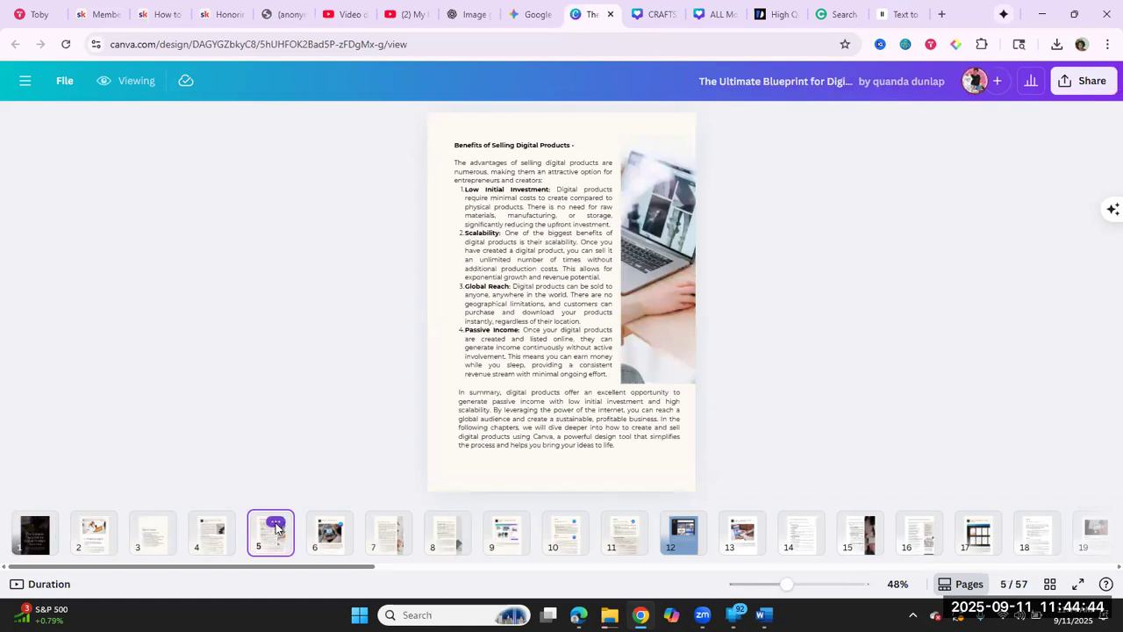
{"action": "left_click", "coordinate": [275, 524]}
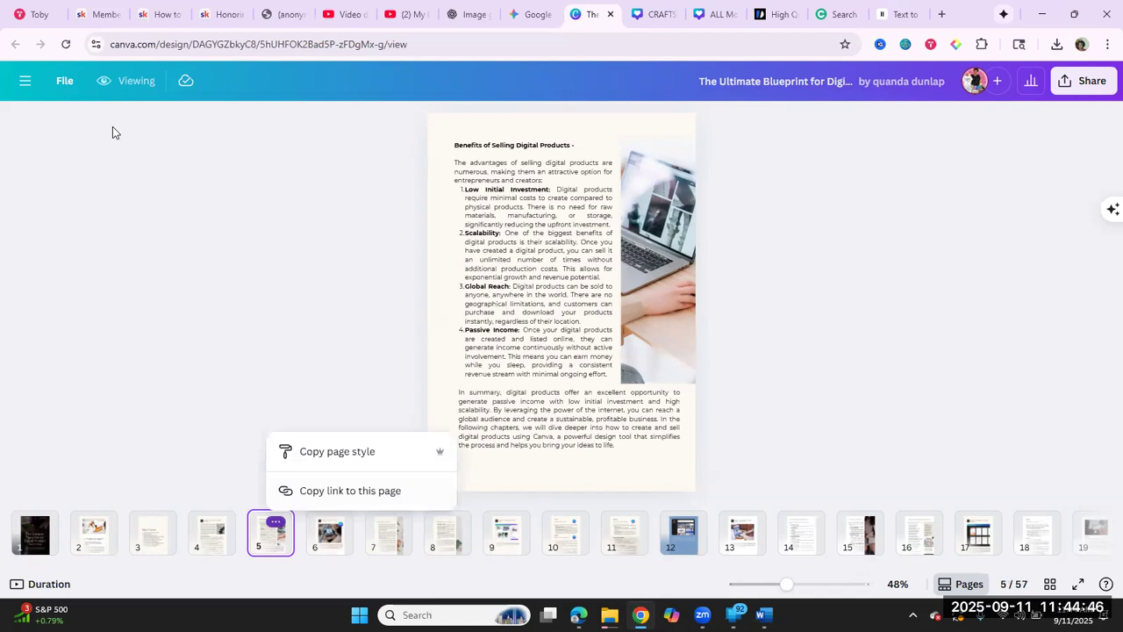
Step: Open the recent design Tree-mendous Vibes and add a blank page after page 4
{"action": "left_click", "coordinate": [25, 82]}
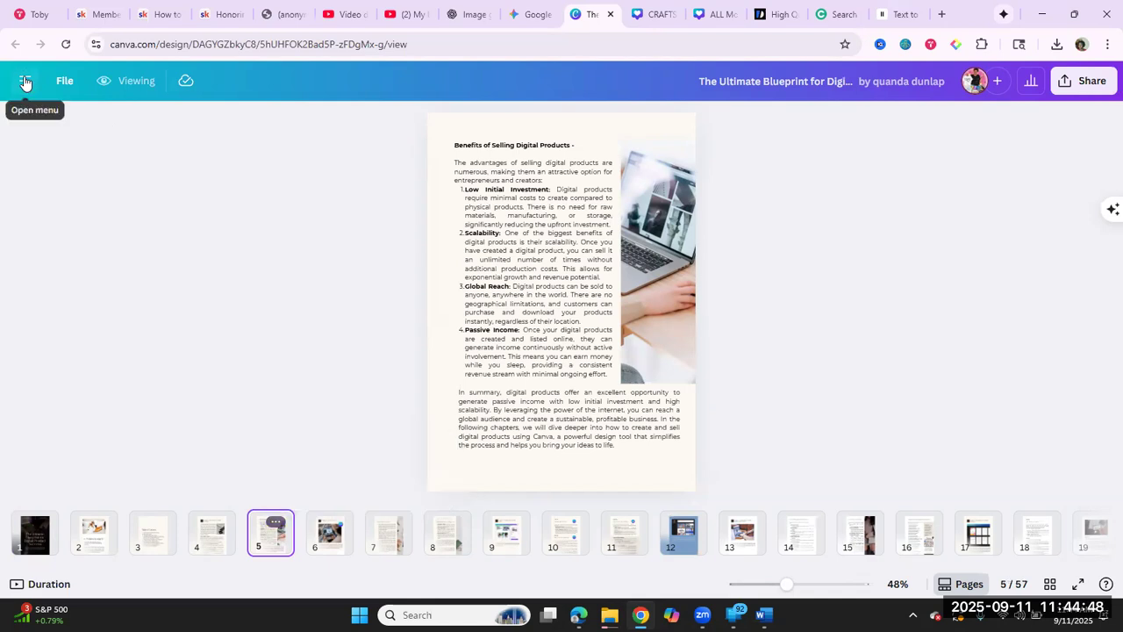
{"action": "left_click", "coordinate": [25, 83]}
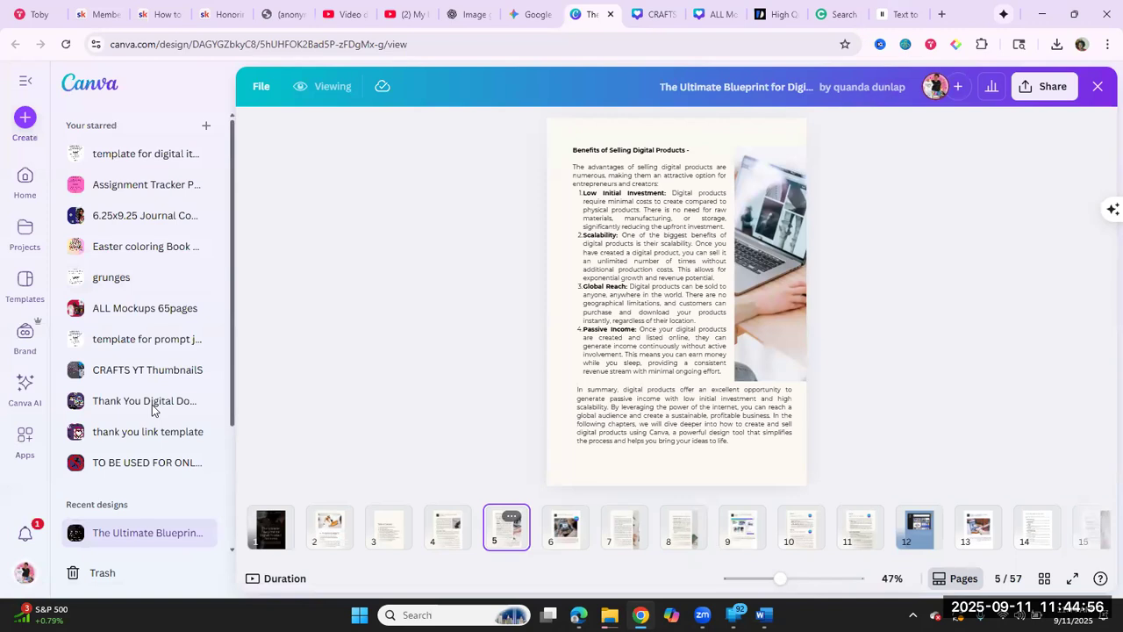
{"action": "scroll", "coordinate": [150, 427], "scroll_direction": "down", "scroll_amount": 2}
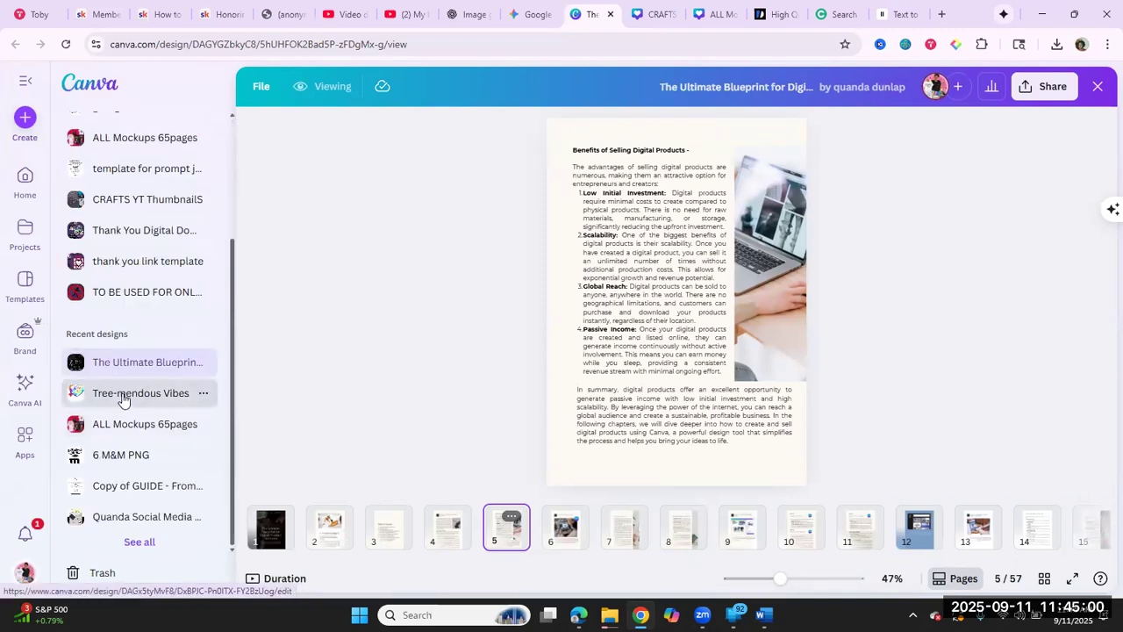
{"action": "left_click", "coordinate": [123, 399]}
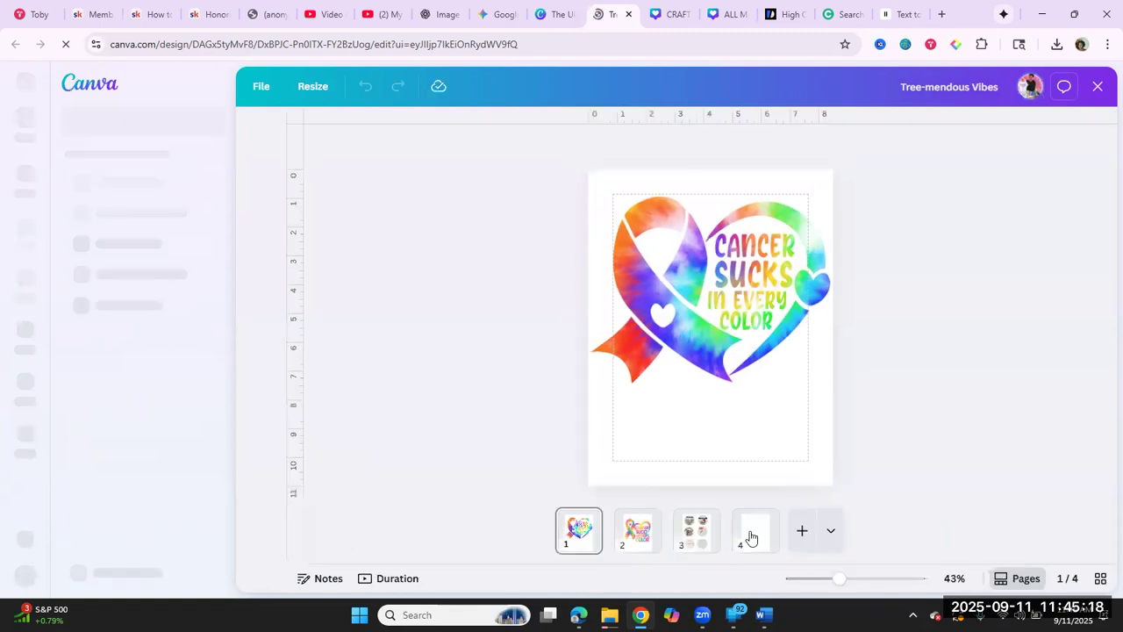
{"action": "left_click", "coordinate": [750, 531]}
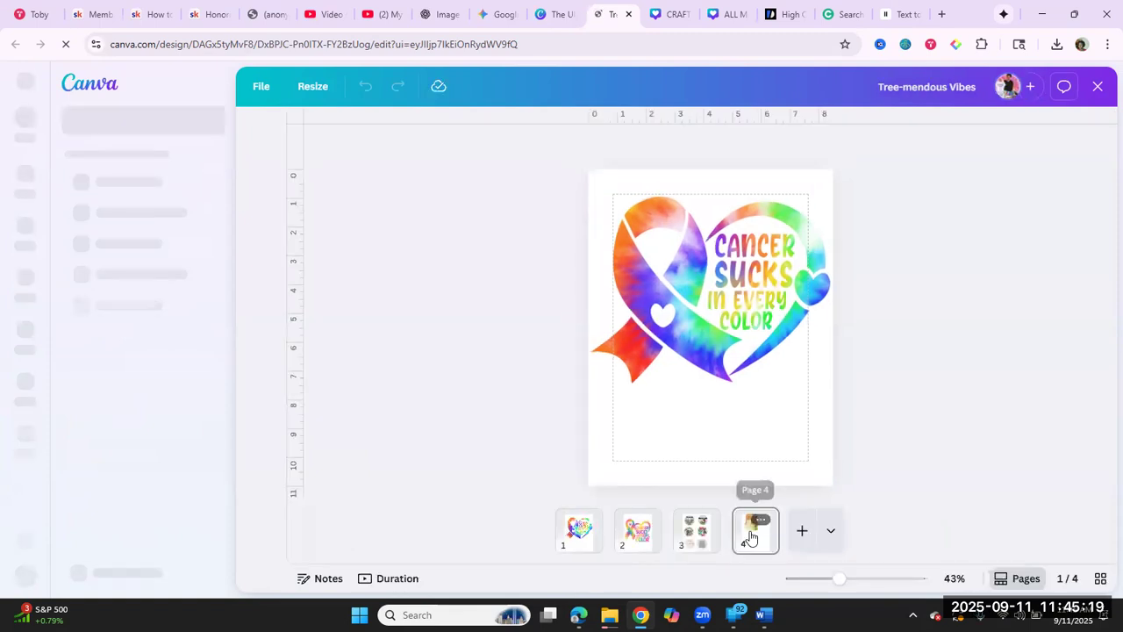
{"action": "left_click", "coordinate": [805, 530]}
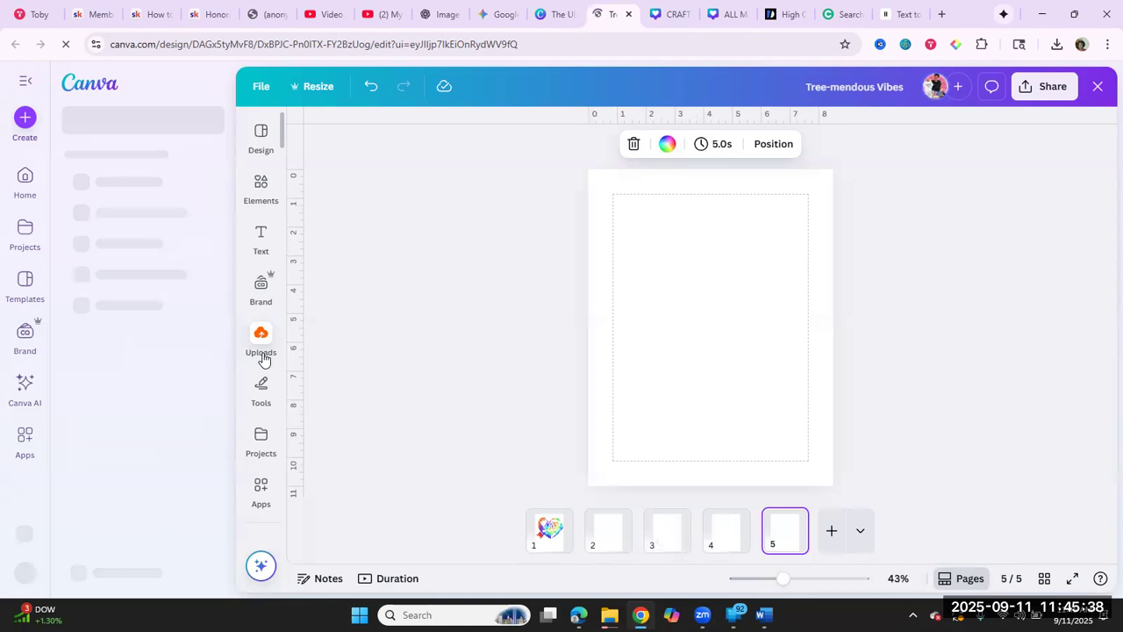
Step: Upload the Gemini_Generated_Image_dsndvudsndvudsnd file from Downloads and place it on the blank page 5
{"action": "left_click", "coordinate": [260, 342]}
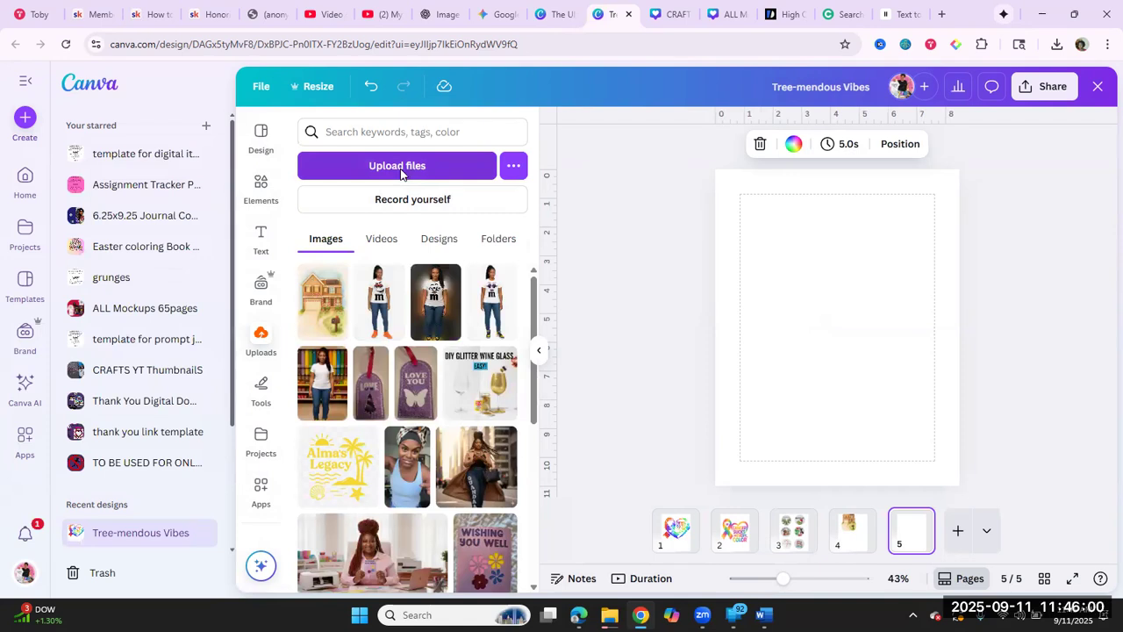
{"action": "left_click", "coordinate": [401, 166]}
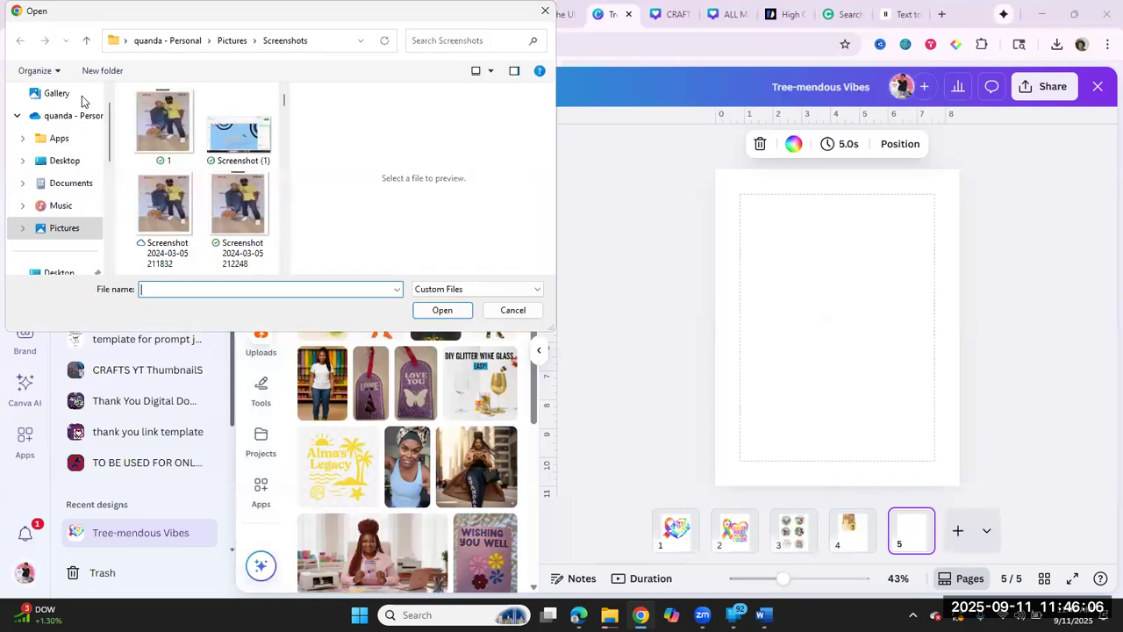
{"action": "left_click", "coordinate": [68, 99]}
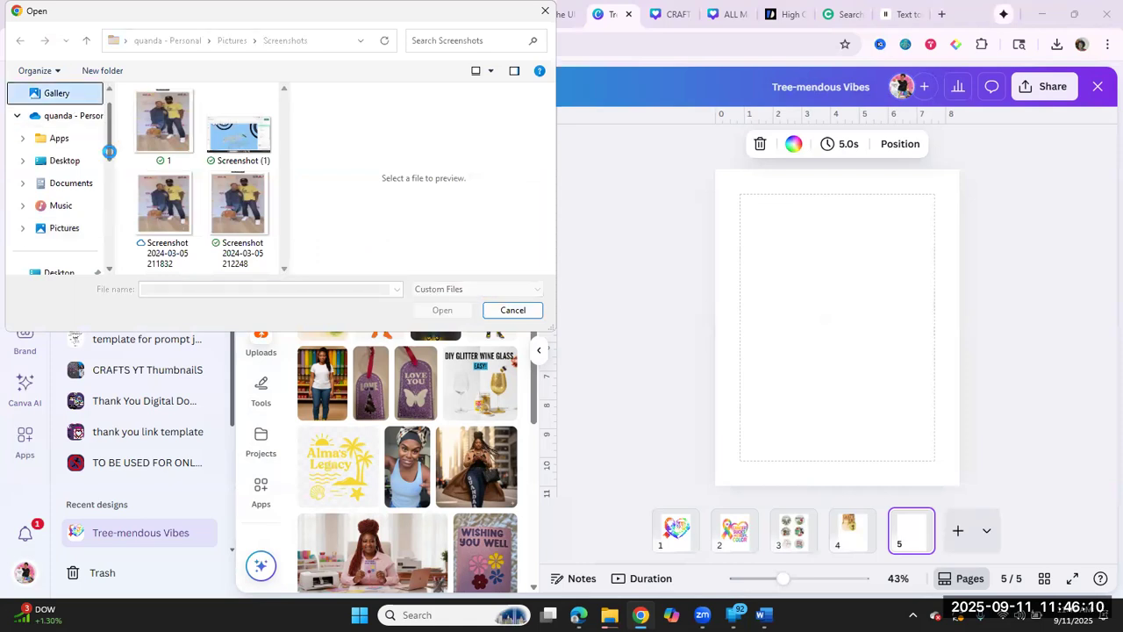
{"action": "scroll", "coordinate": [110, 167], "scroll_direction": "down", "scroll_amount": 1}
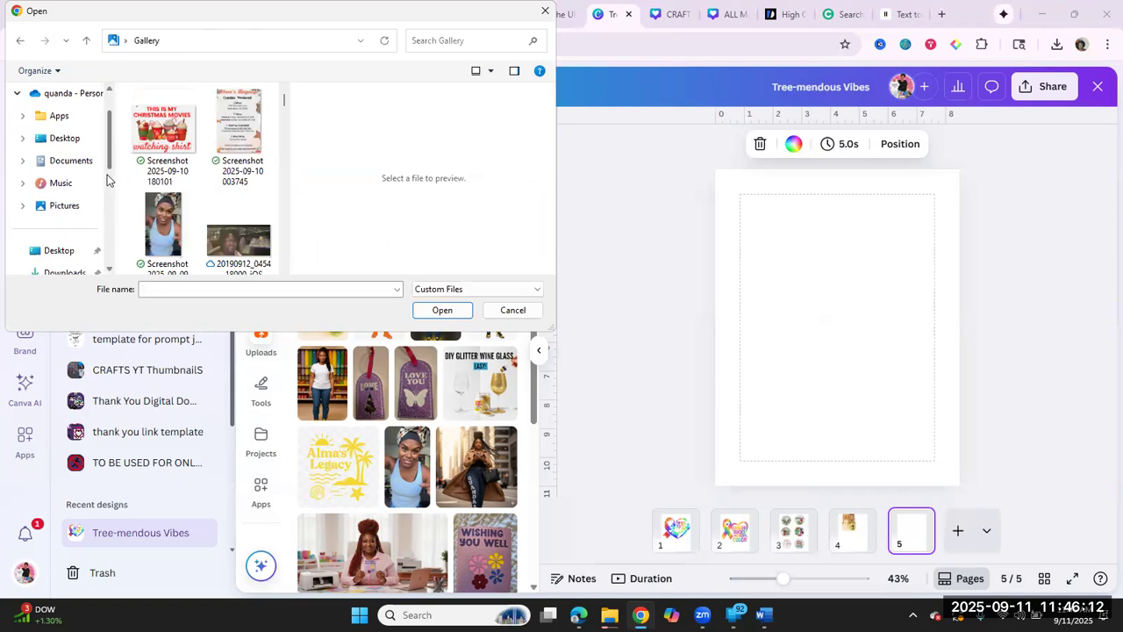
{"action": "scroll", "coordinate": [73, 251], "scroll_direction": "down", "scroll_amount": 1}
{"action": "scroll", "coordinate": [73, 254], "scroll_direction": "down", "scroll_amount": 1}
{"action": "left_click", "coordinate": [81, 228]}
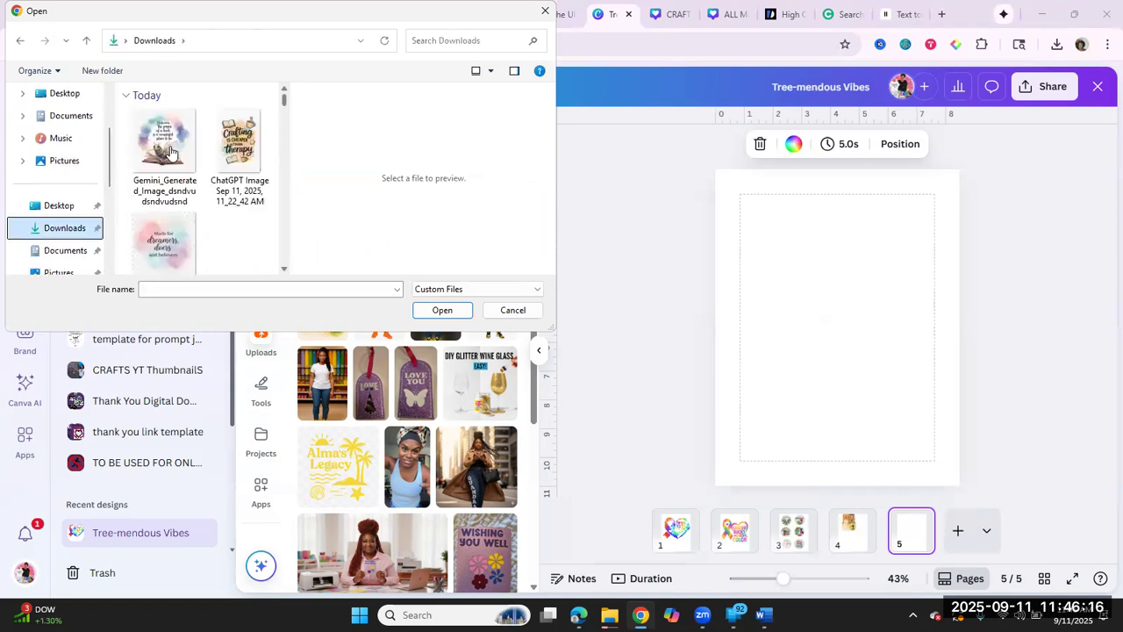
{"action": "double_click", "coordinate": [172, 152]}
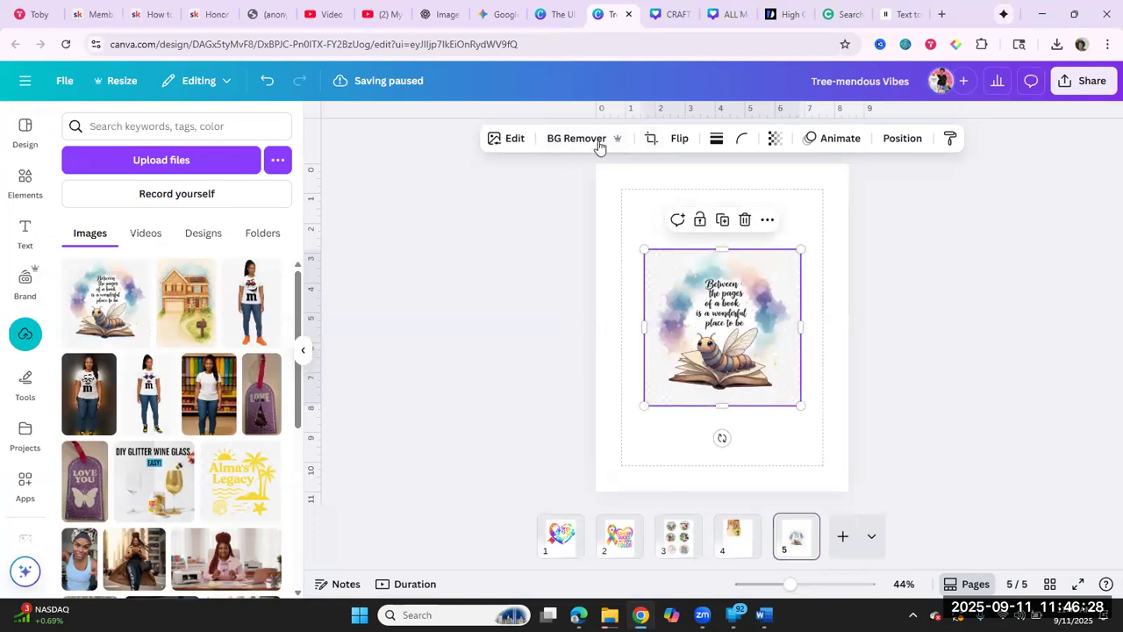
Step: Set page 5's background color to light gray #eaecec and remove the bookworm image's background with BG Remover
{"action": "left_click", "coordinate": [640, 211]}
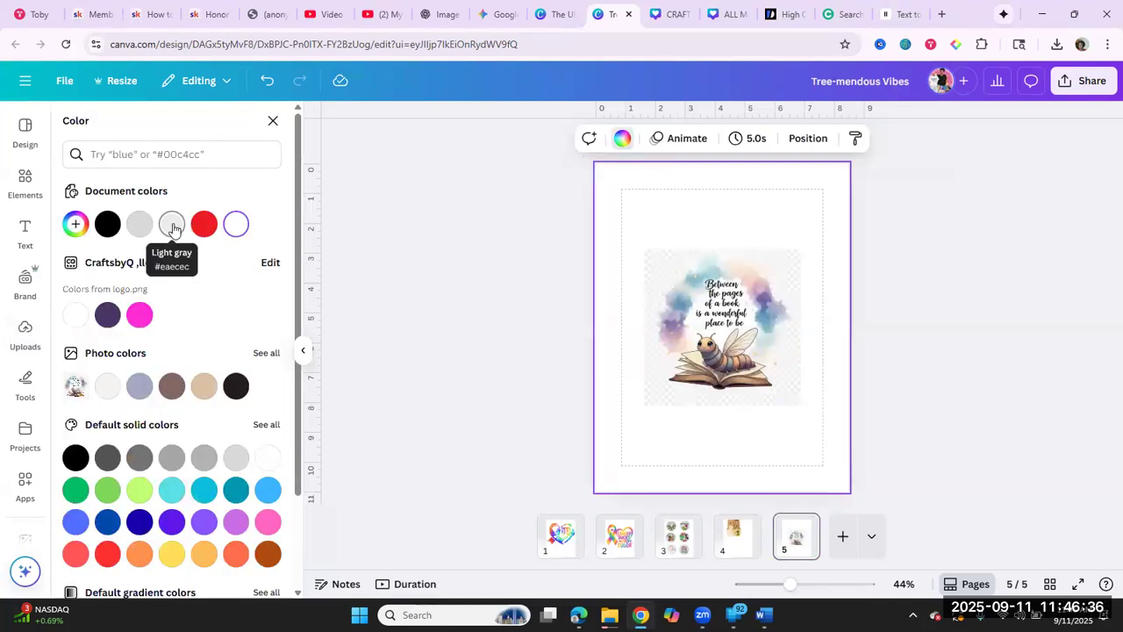
{"action": "left_click", "coordinate": [173, 224]}
{"action": "left_click", "coordinate": [663, 284]}
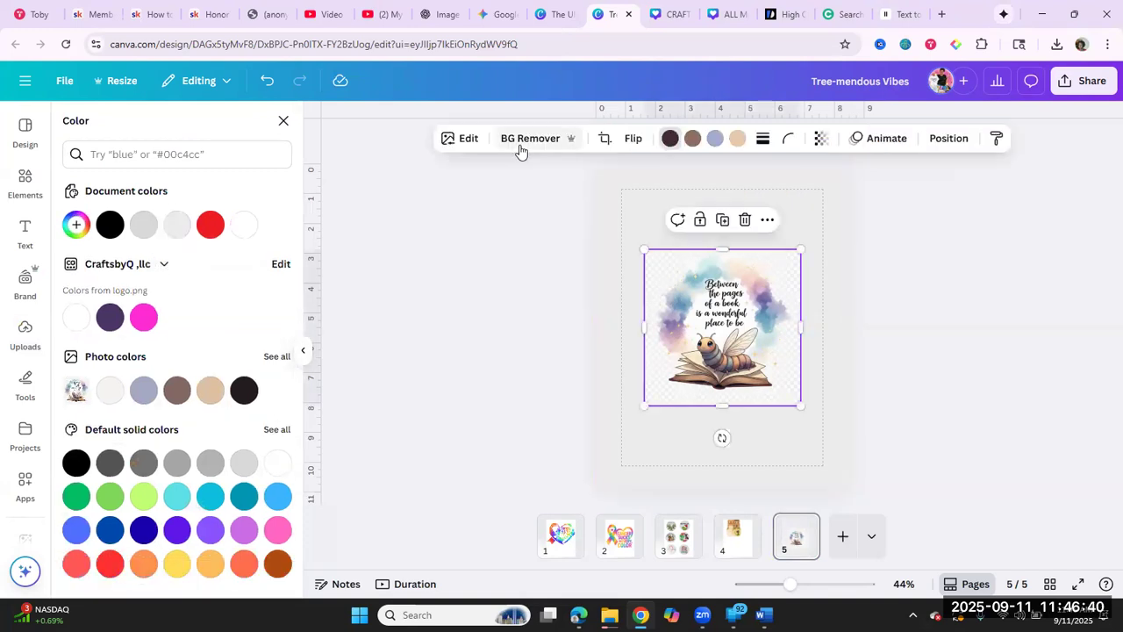
{"action": "left_click", "coordinate": [520, 140]}
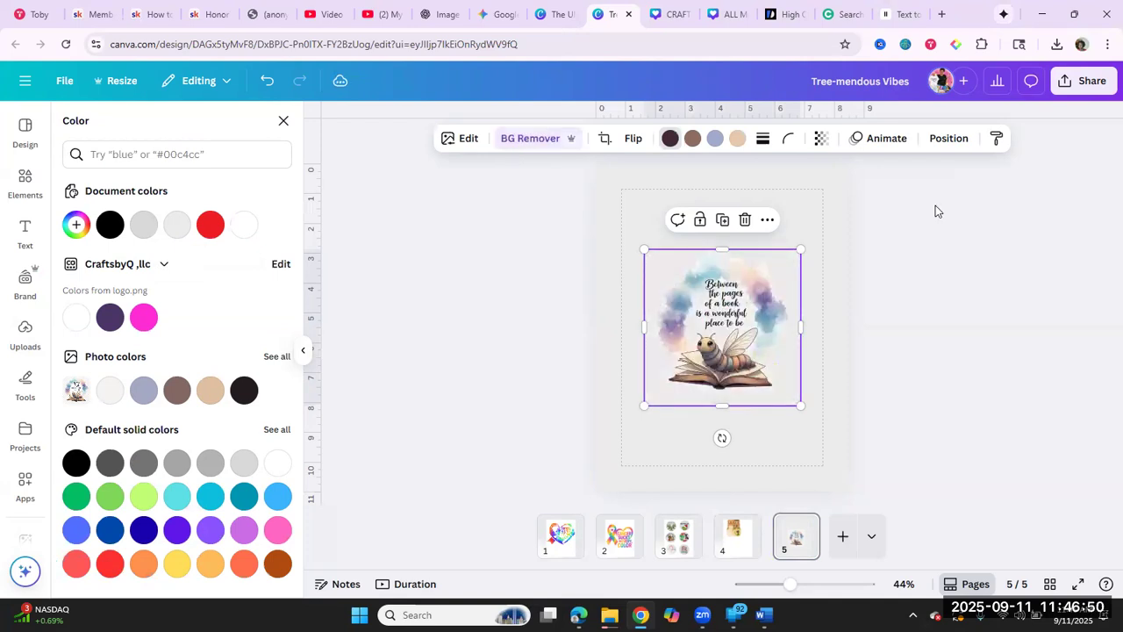
Step: Download only page 5 of the design as a PNG with a transparent background
{"action": "left_click", "coordinate": [1097, 81]}
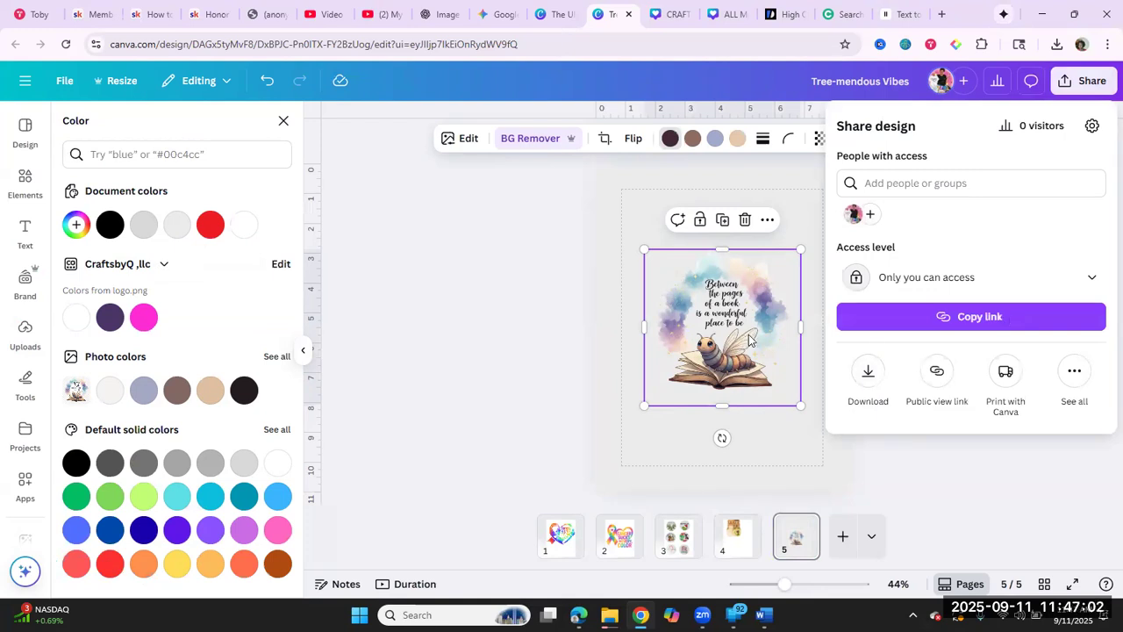
{"action": "left_click", "coordinate": [874, 380]}
{"action": "left_click", "coordinate": [875, 381]}
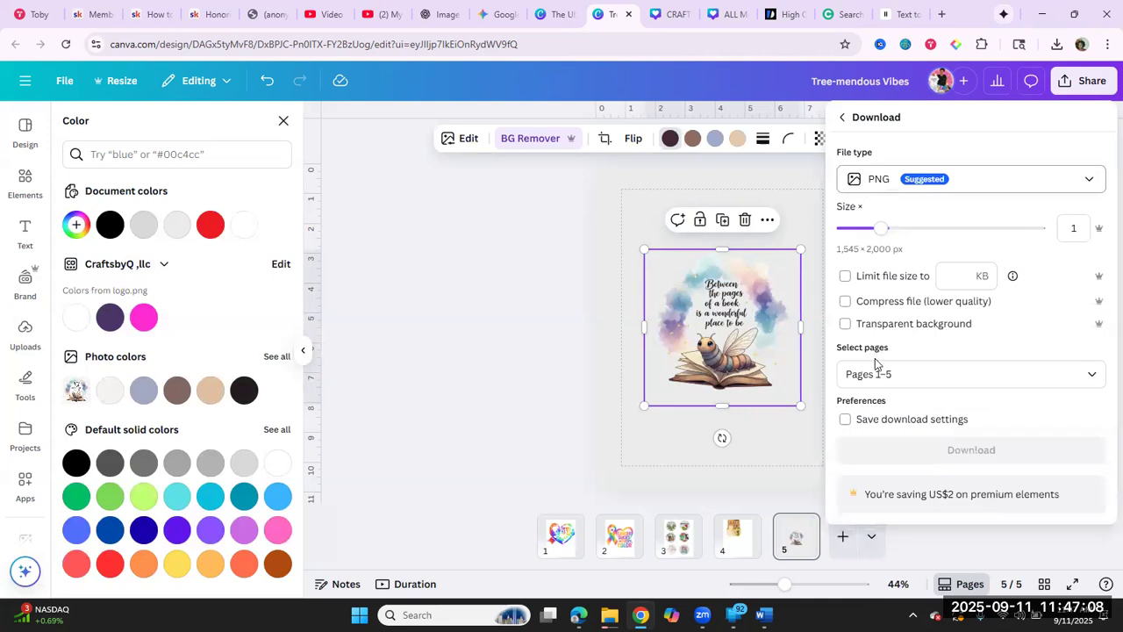
{"action": "left_click", "coordinate": [875, 372]}
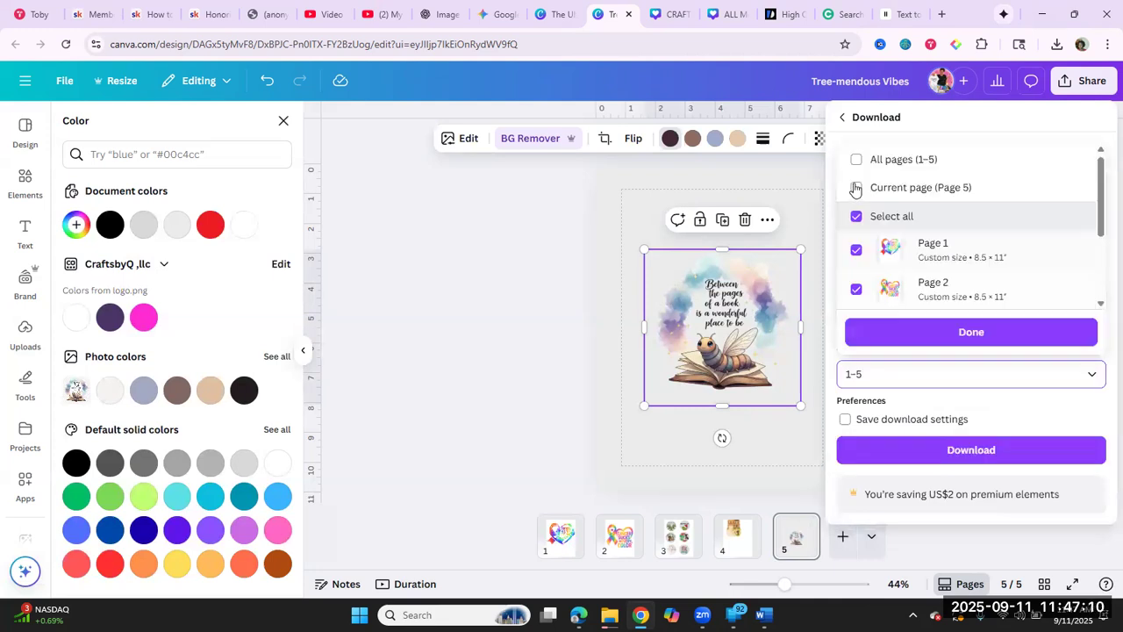
{"action": "left_click", "coordinate": [911, 334]}
{"action": "left_click", "coordinate": [843, 324]}
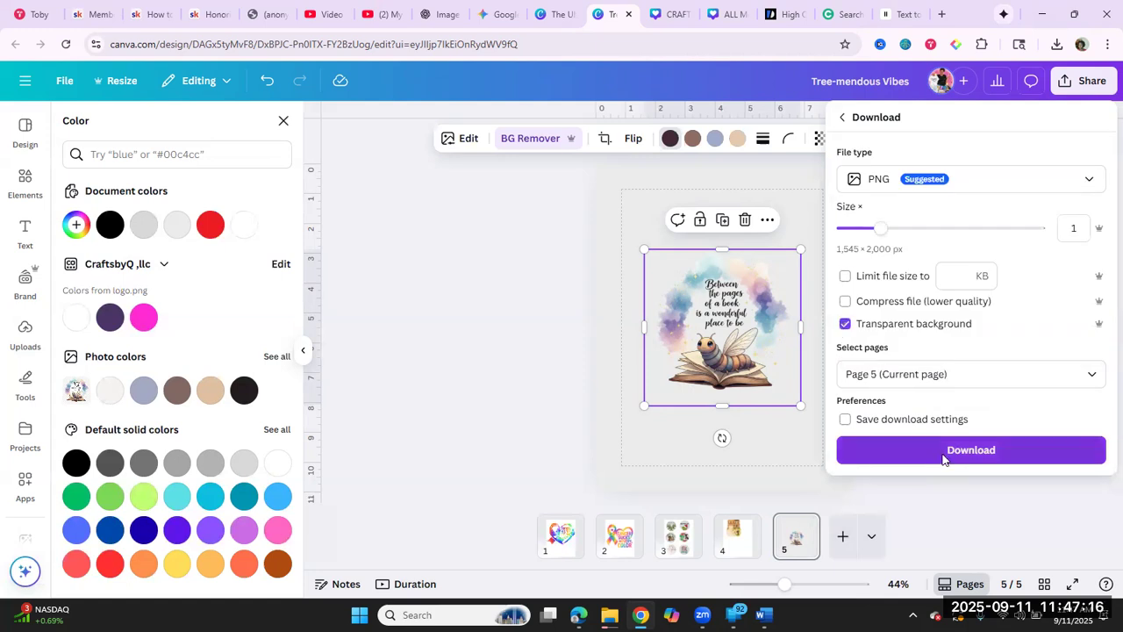
{"action": "left_click", "coordinate": [944, 456]}
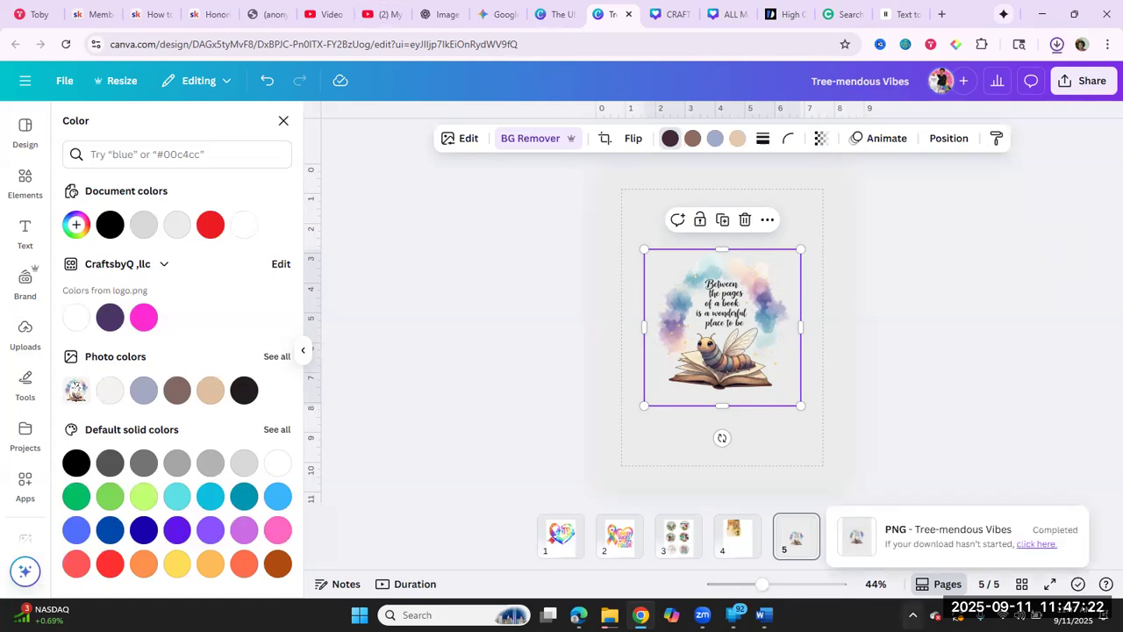
Step: Switch to Cricut Design Space and open the saved BOOKMARKS project for customizing on the canvas
{"action": "left_click", "coordinate": [764, 615]}
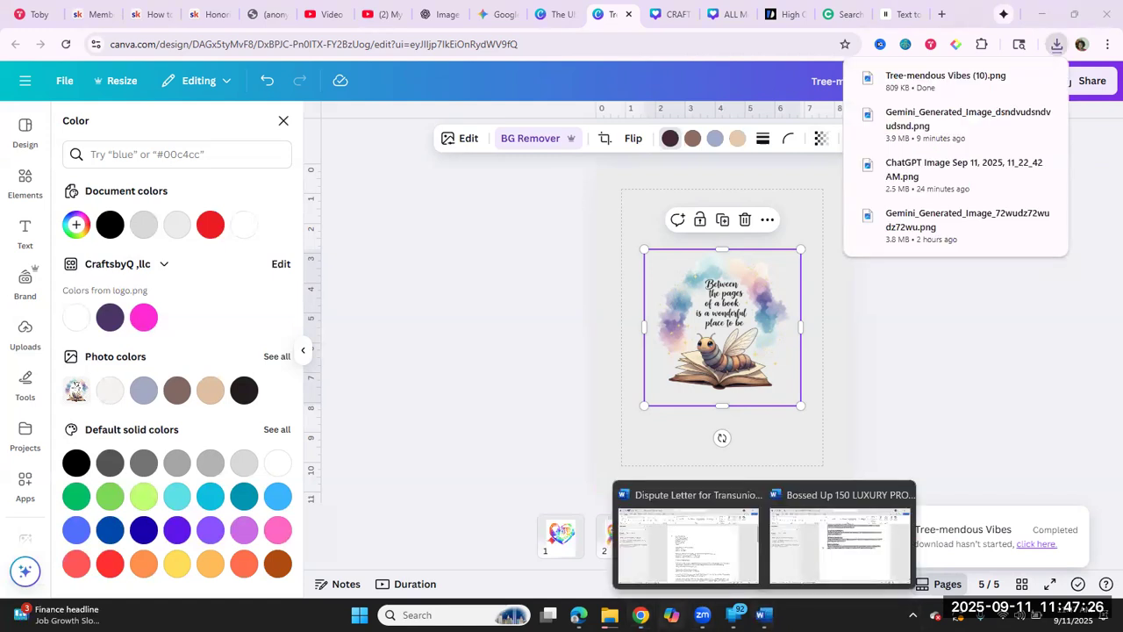
{"action": "left_click", "coordinate": [1044, 14]}
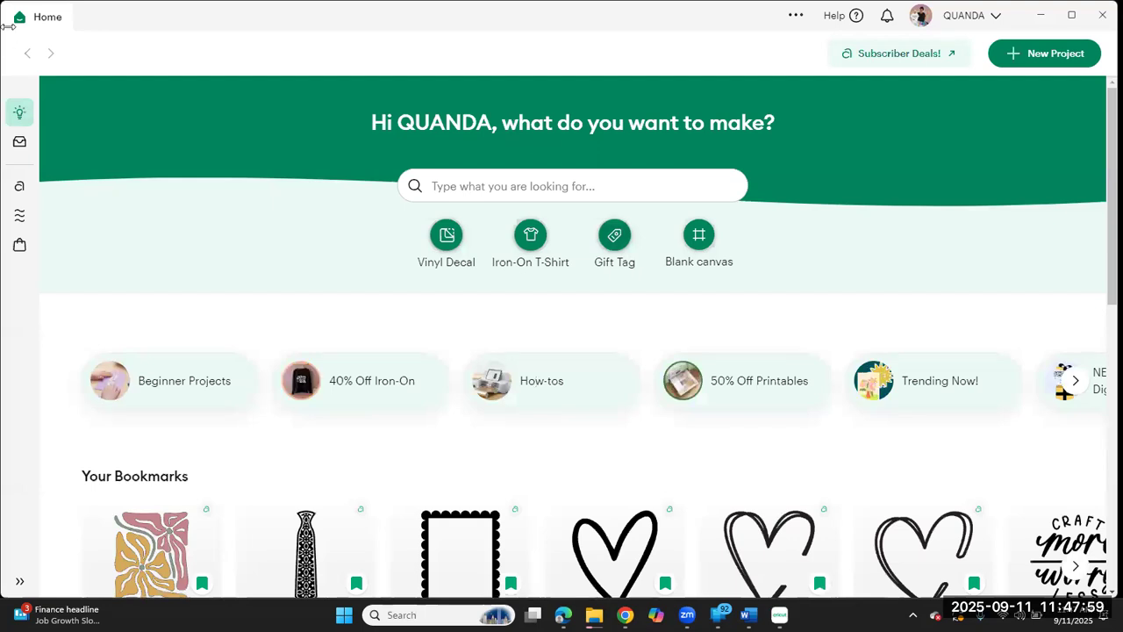
{"action": "left_click", "coordinate": [19, 144]}
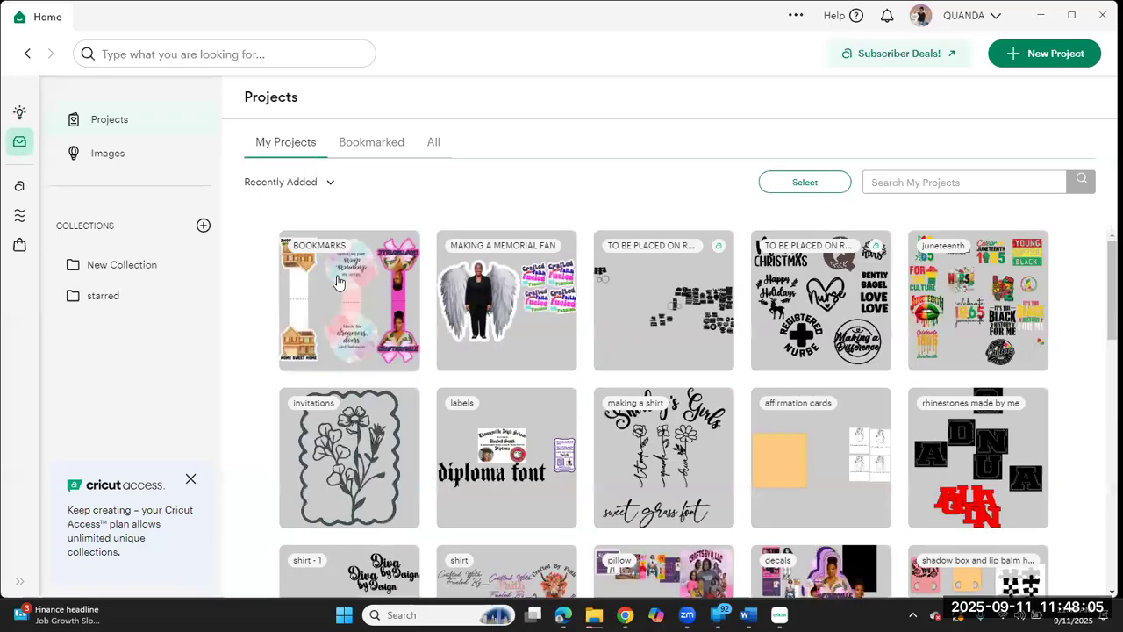
{"action": "left_click", "coordinate": [339, 282]}
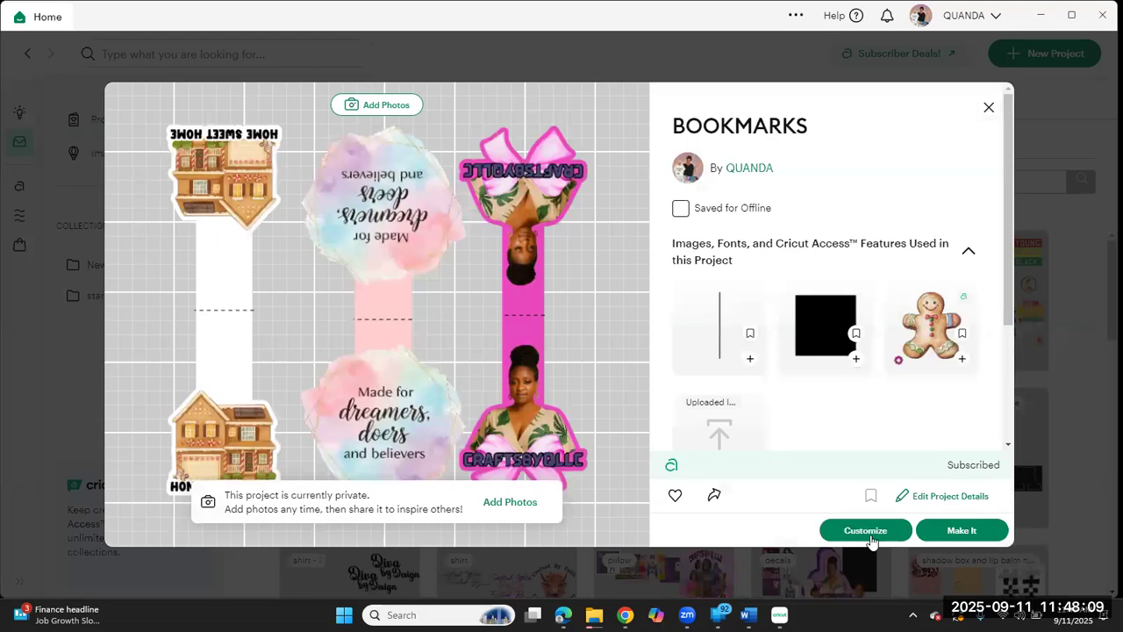
{"action": "left_click", "coordinate": [869, 531]}
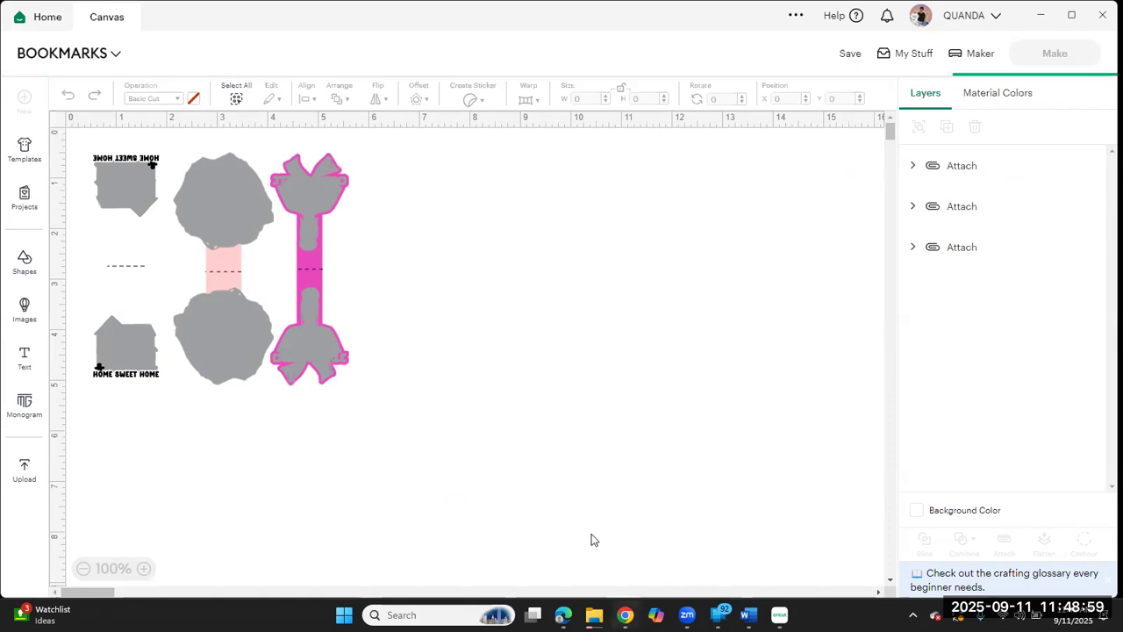
{"action": "mouse_move", "coordinate": [625, 616]}
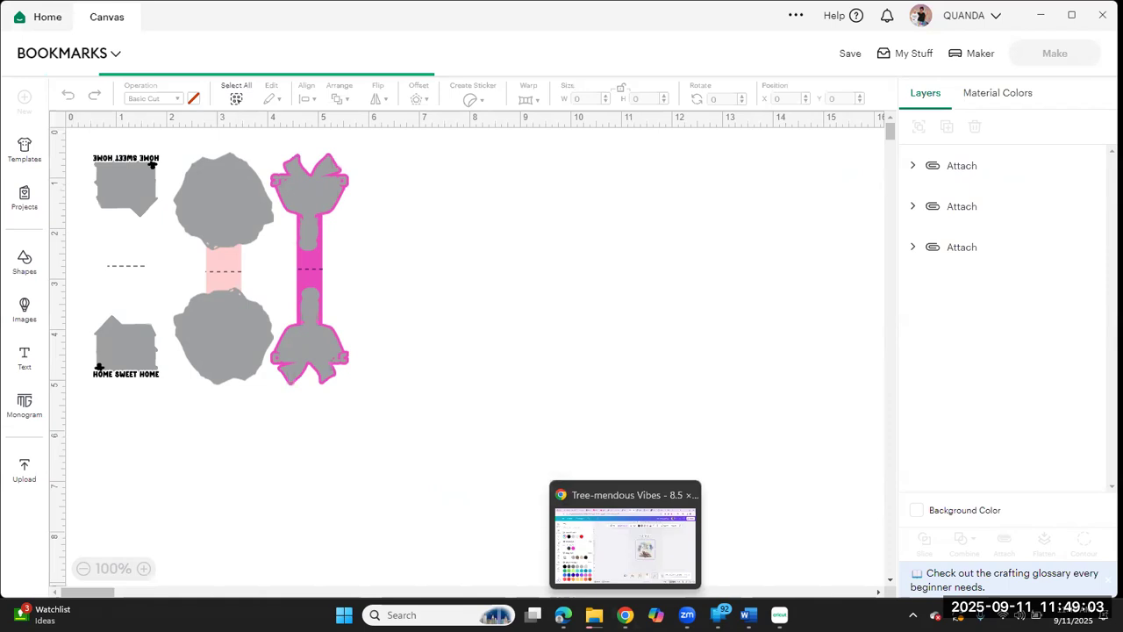
{"action": "left_click", "coordinate": [591, 539]}
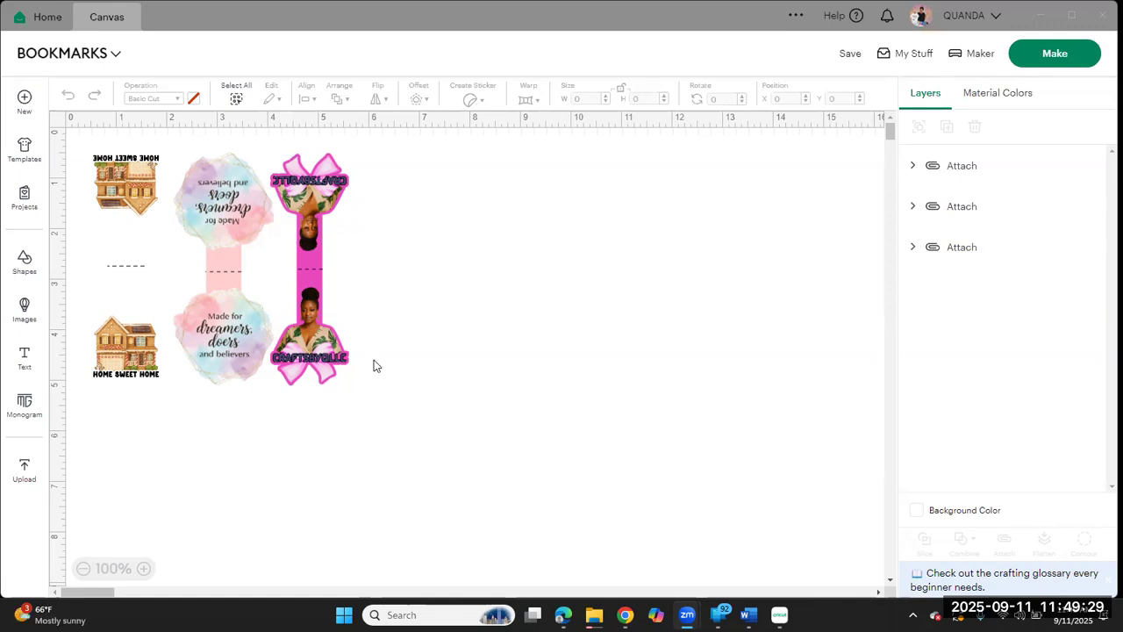
Step: Add the recently uploaded "Crafting is cheaper than therapy" image to the canvas
{"action": "left_click", "coordinate": [29, 479]}
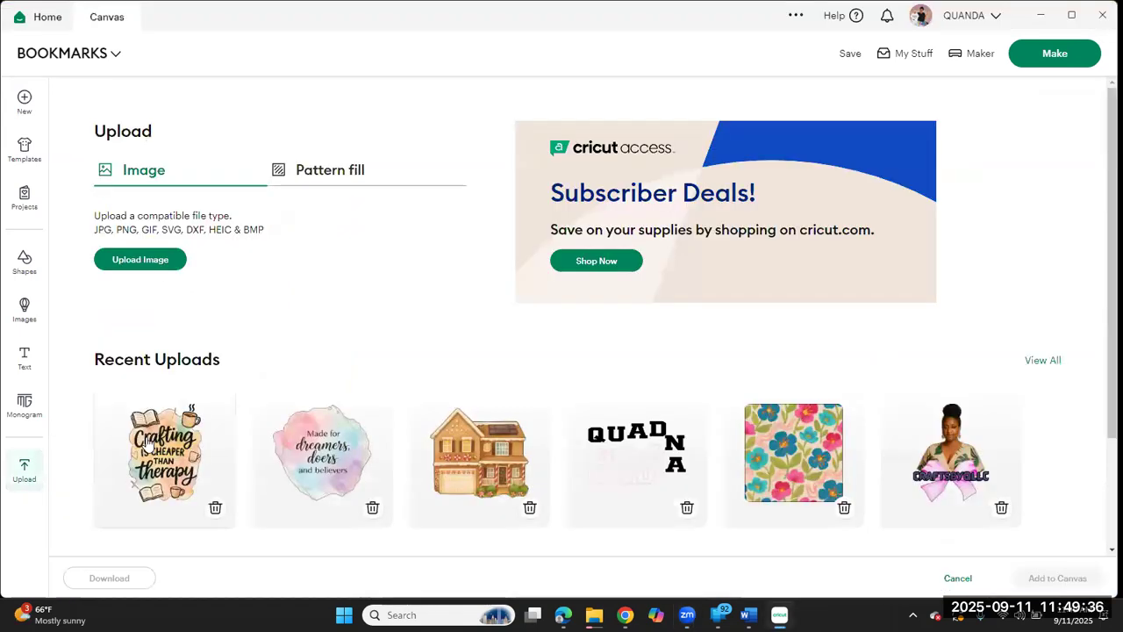
{"action": "left_click", "coordinate": [149, 445]}
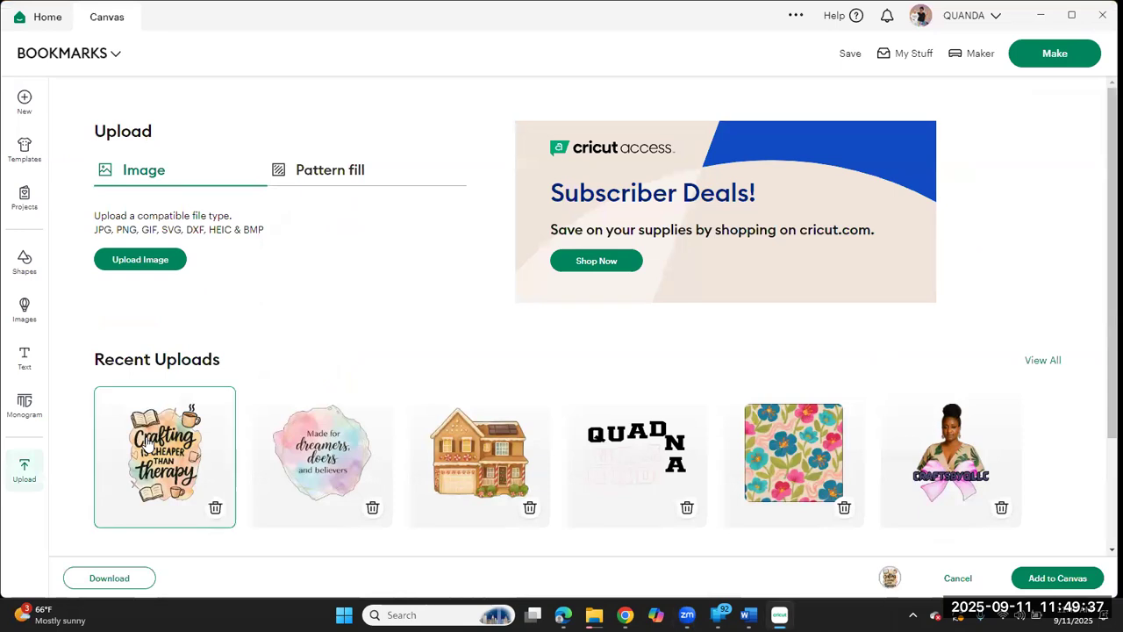
{"action": "left_click", "coordinate": [141, 260]}
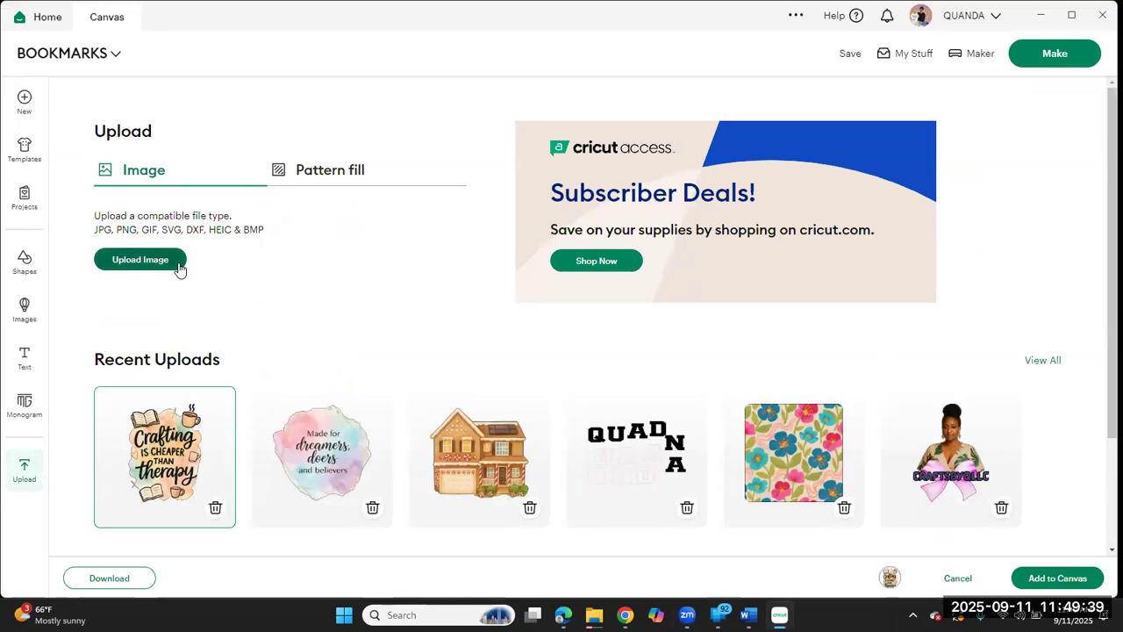
{"action": "left_click", "coordinate": [1068, 587]}
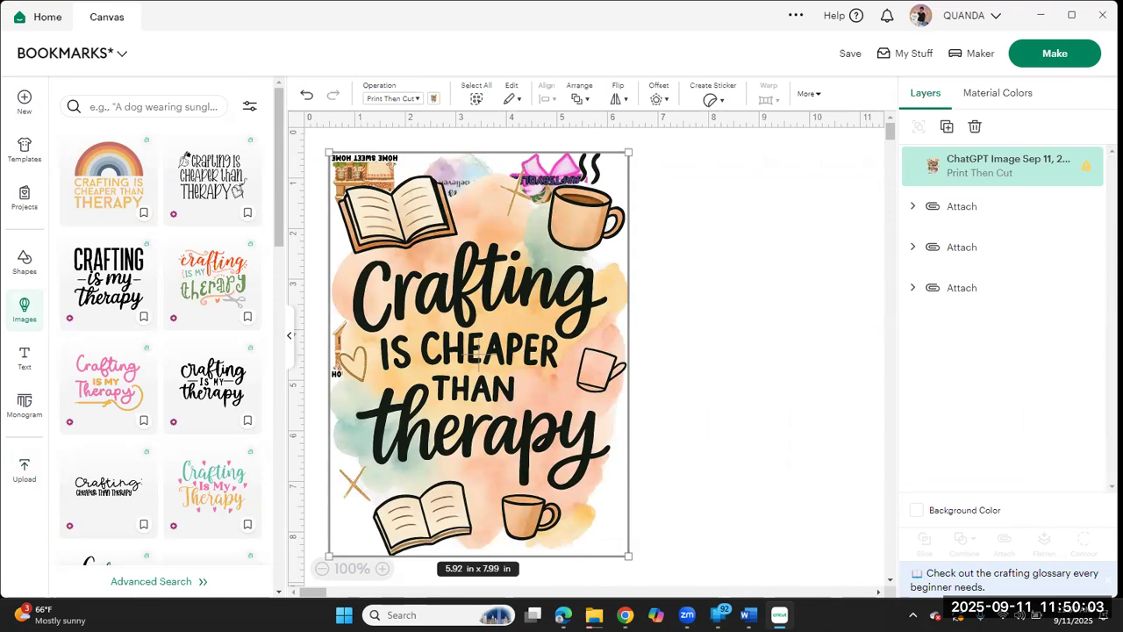
Step: Start a new image upload with the Tree-mendous Vibes (10) file from Downloads and continue to background removal
{"action": "left_click", "coordinate": [26, 472]}
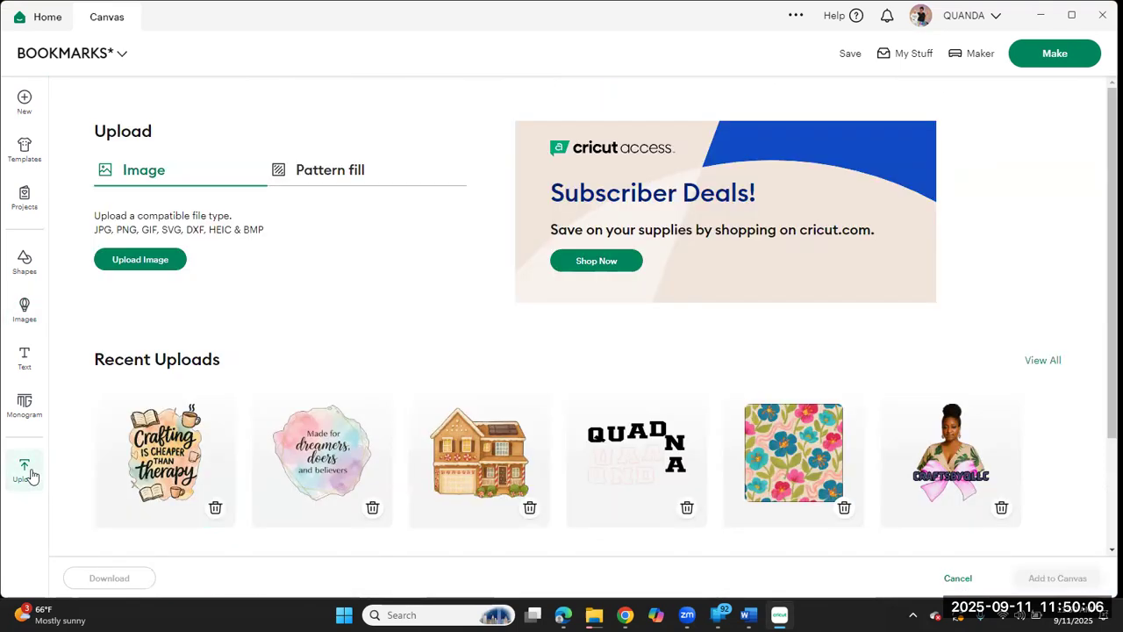
{"action": "left_click", "coordinate": [143, 261]}
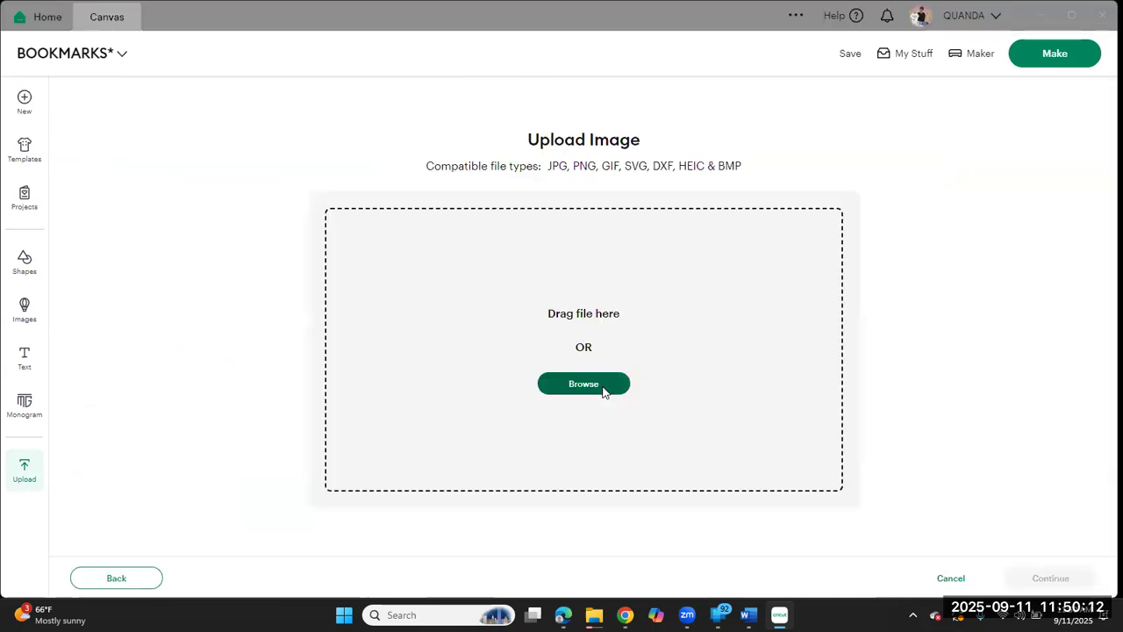
{"action": "left_click", "coordinate": [603, 391]}
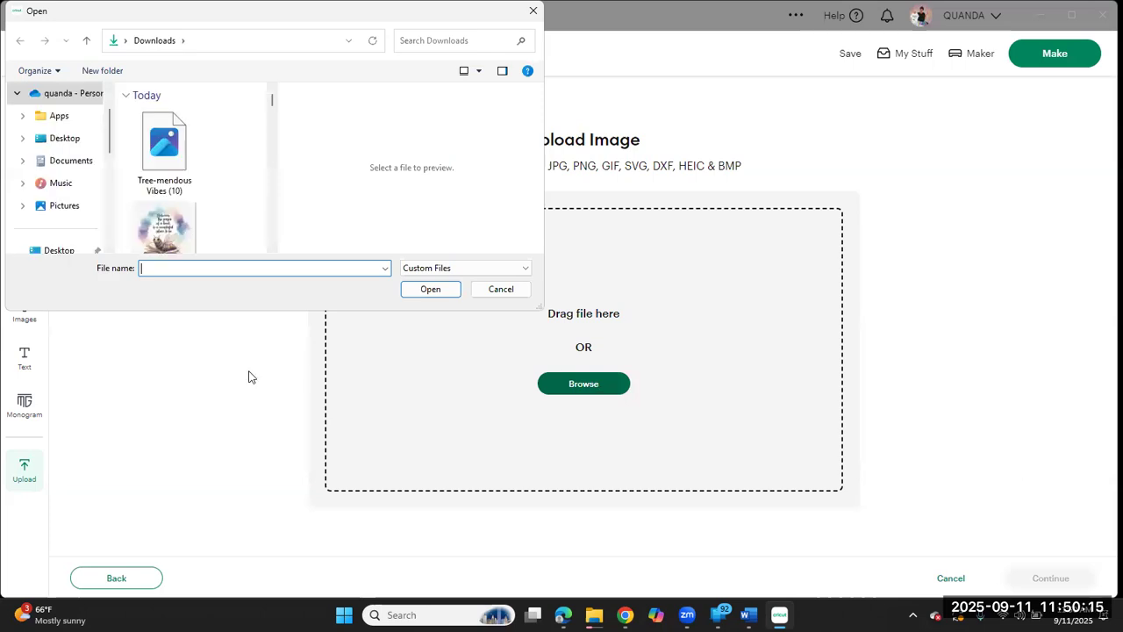
{"action": "left_click", "coordinate": [158, 156]}
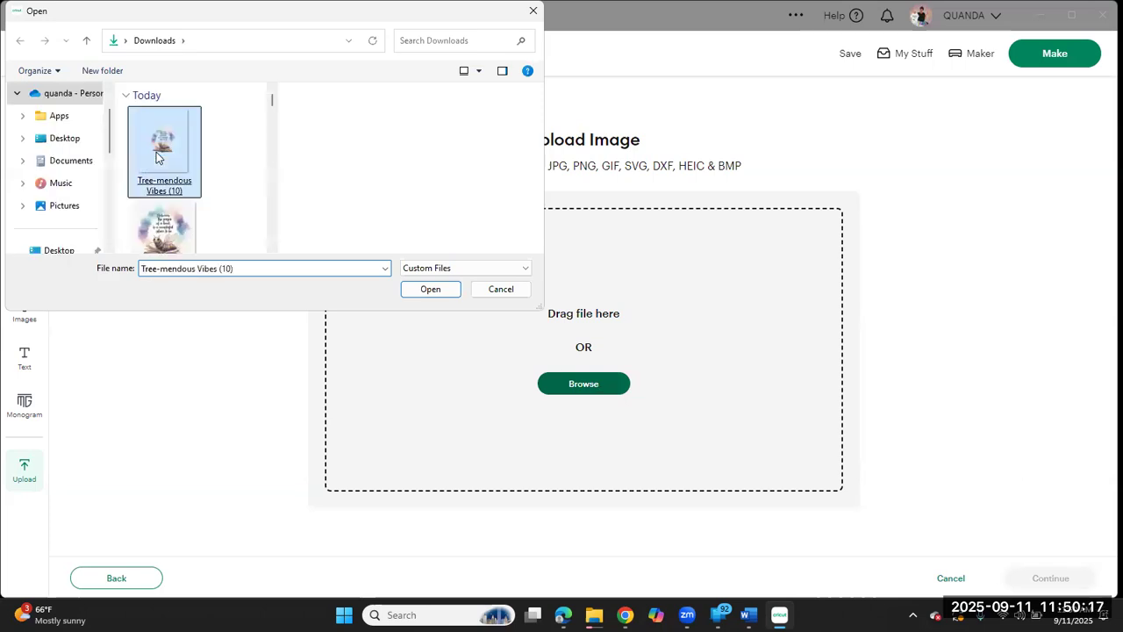
{"action": "double_click", "coordinate": [156, 152]}
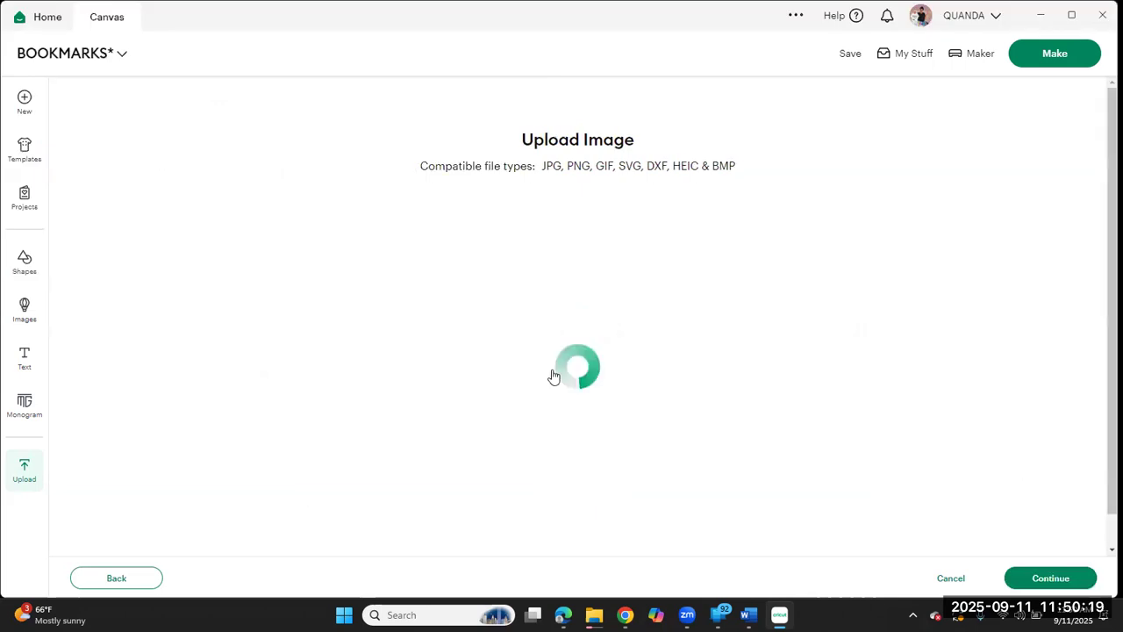
{"action": "left_click", "coordinate": [1052, 579]}
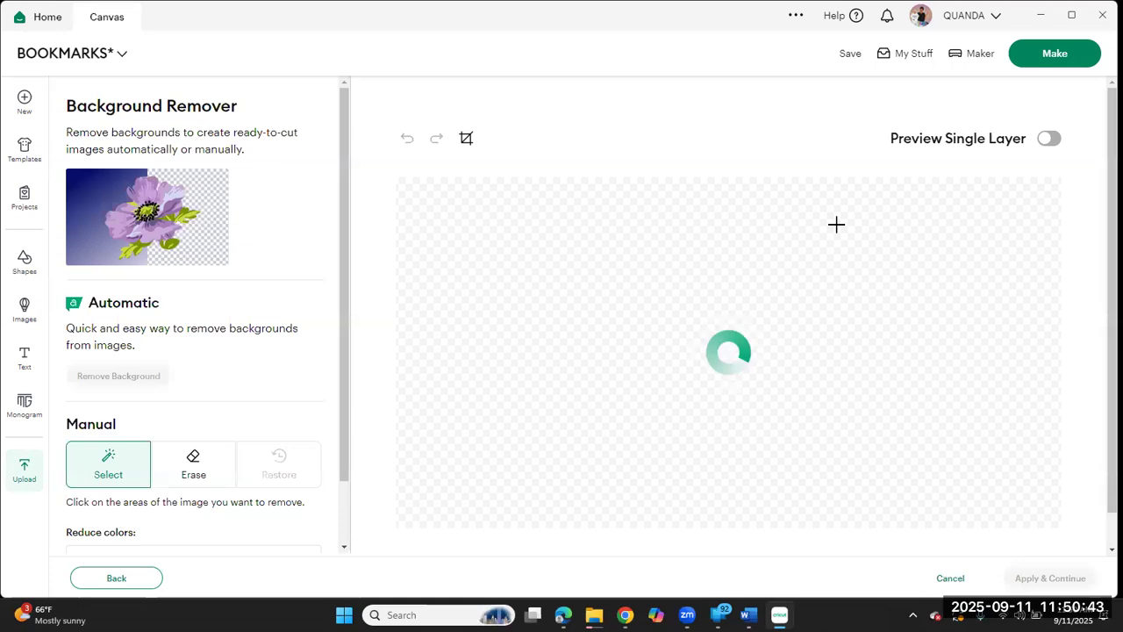
Step: Preview the bookworm image as a single layer, convert it to a Flat Graphic, and upload it to the canvas
{"action": "left_click", "coordinate": [1050, 139]}
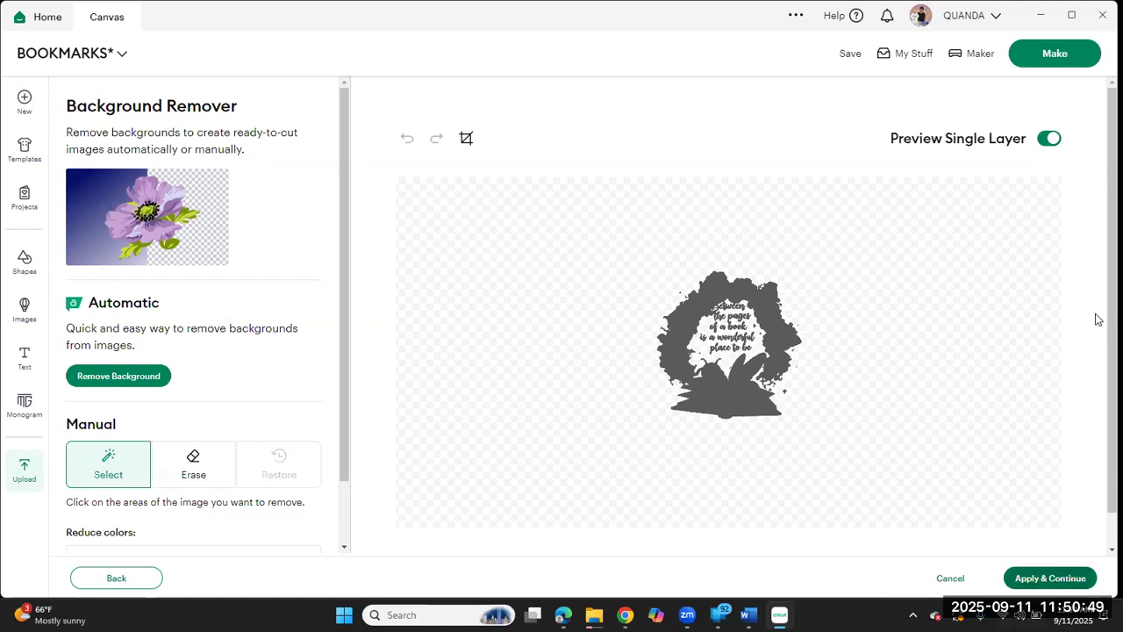
{"action": "left_click", "coordinate": [1046, 579]}
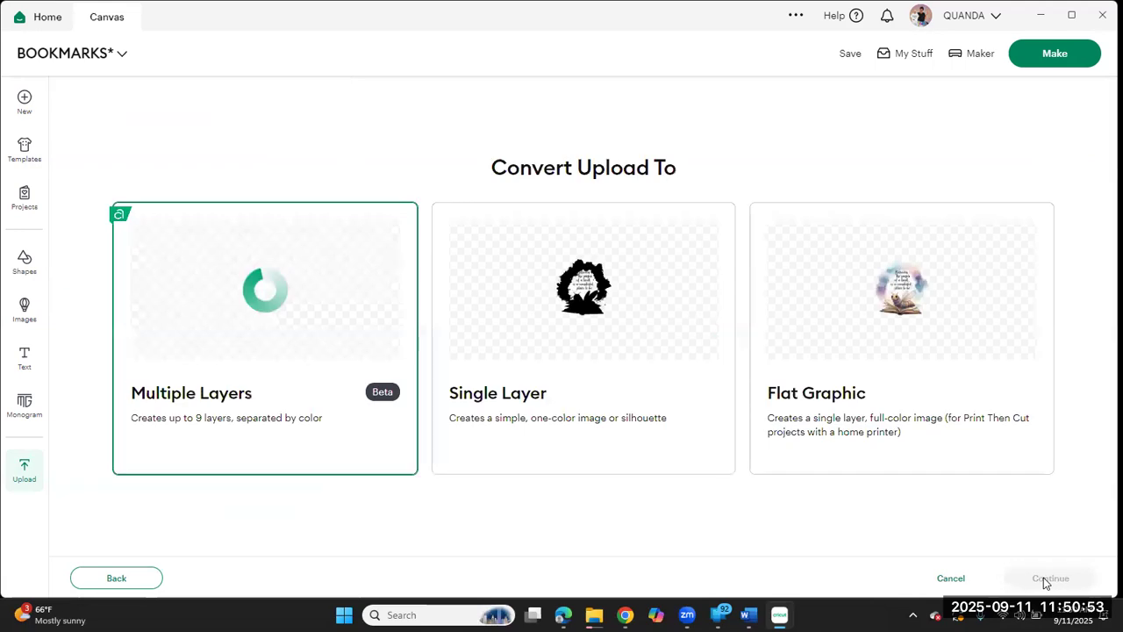
{"action": "left_click", "coordinate": [965, 389]}
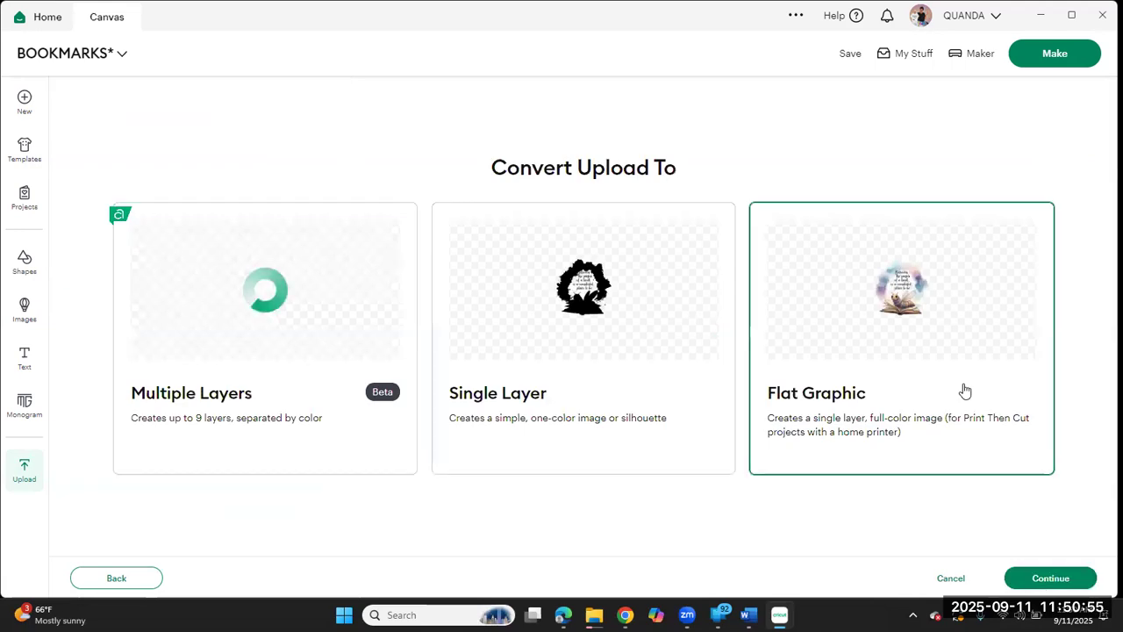
{"action": "left_click", "coordinate": [1046, 579]}
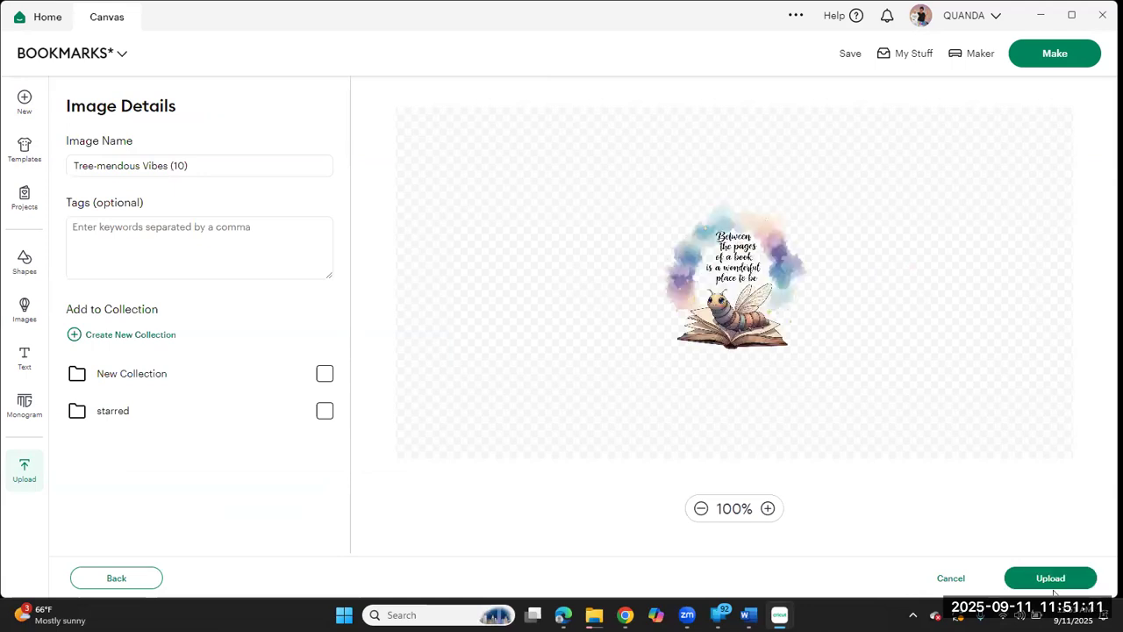
{"action": "left_click", "coordinate": [1042, 585]}
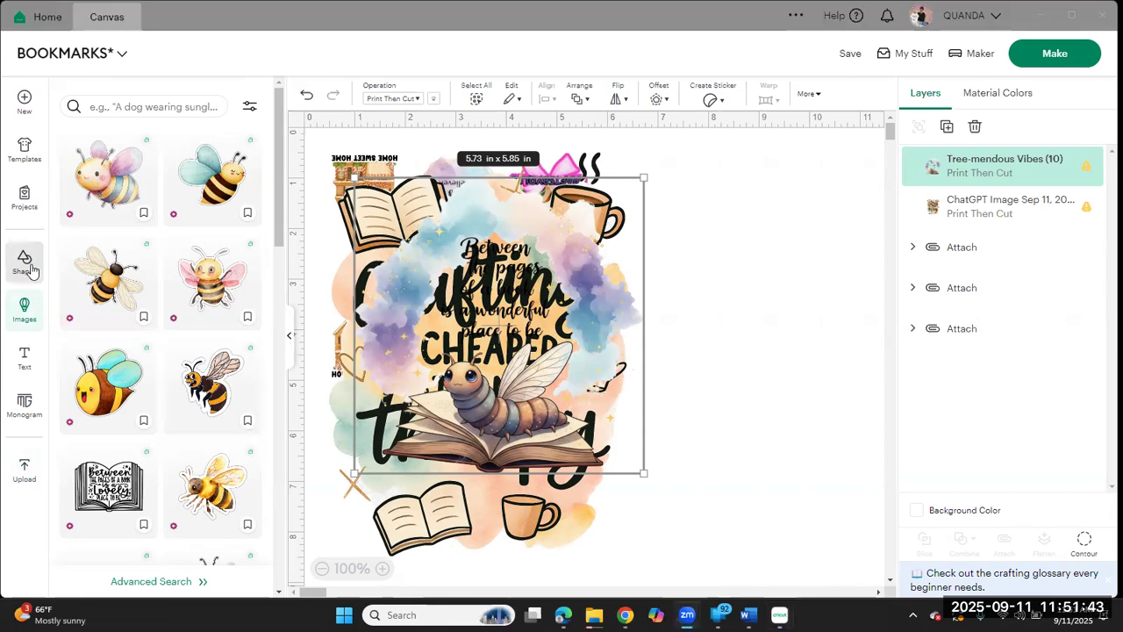
Step: Insert a square shape and move it to the empty canvas area beside the overlapping images
{"action": "left_click", "coordinate": [25, 261]}
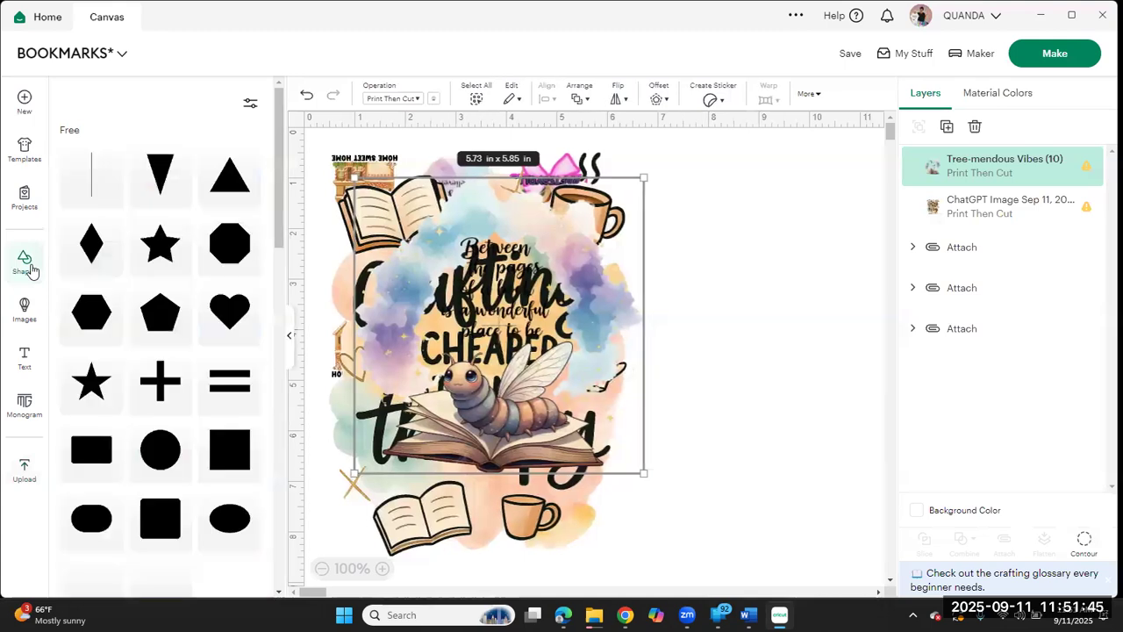
{"action": "left_click", "coordinate": [231, 452]}
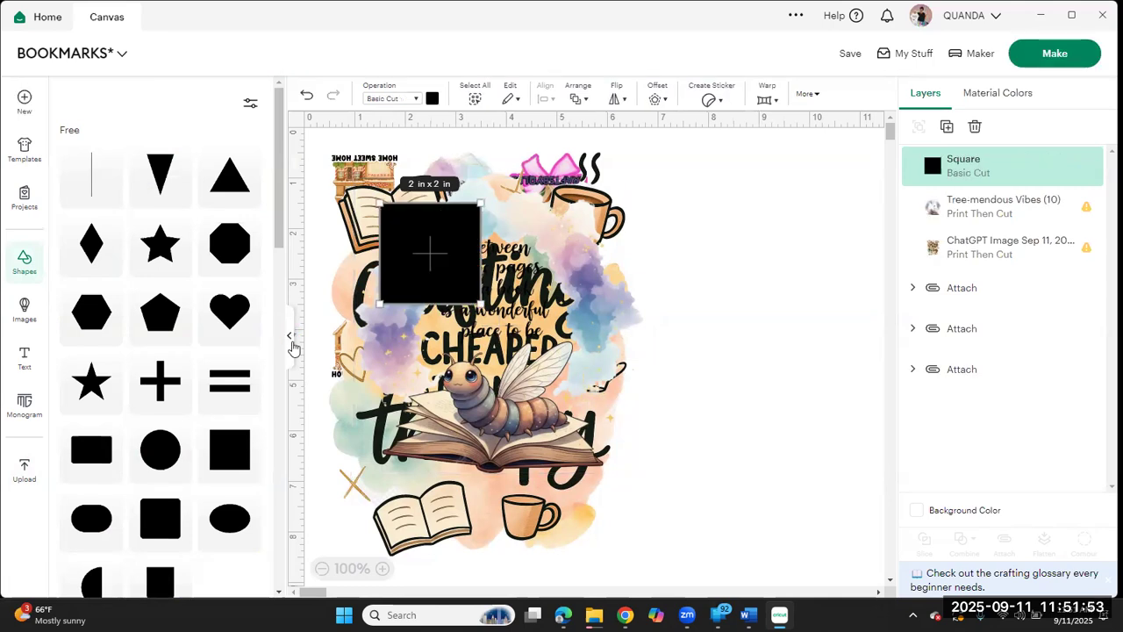
{"action": "left_click", "coordinate": [290, 339]}
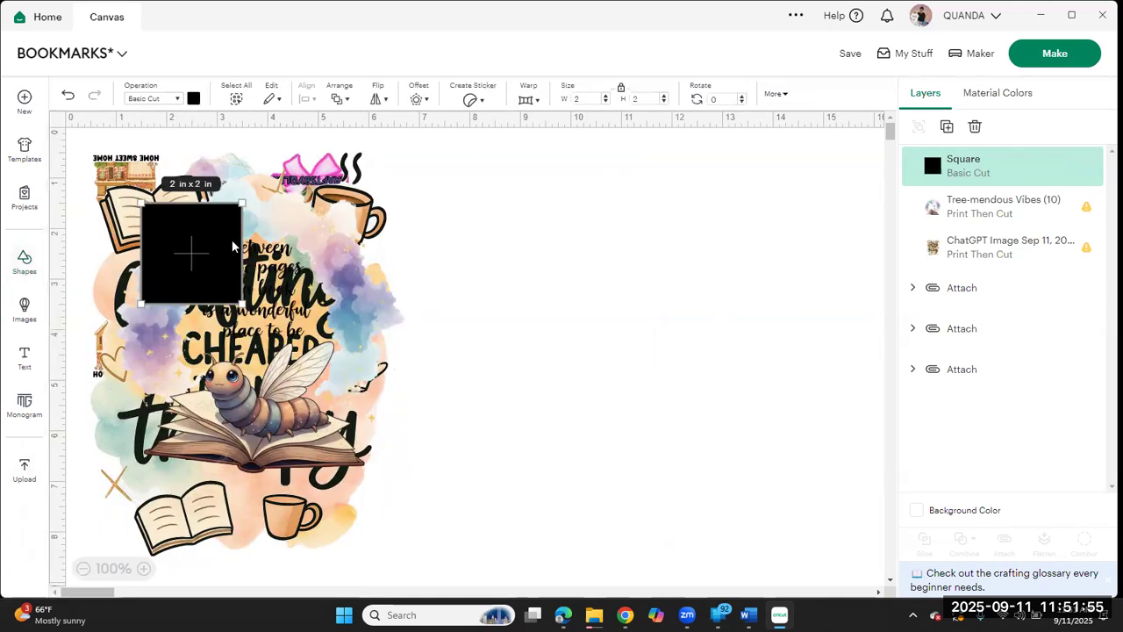
{"action": "left_click_drag", "start_coordinate": [196, 263], "coordinate": [528, 223]}
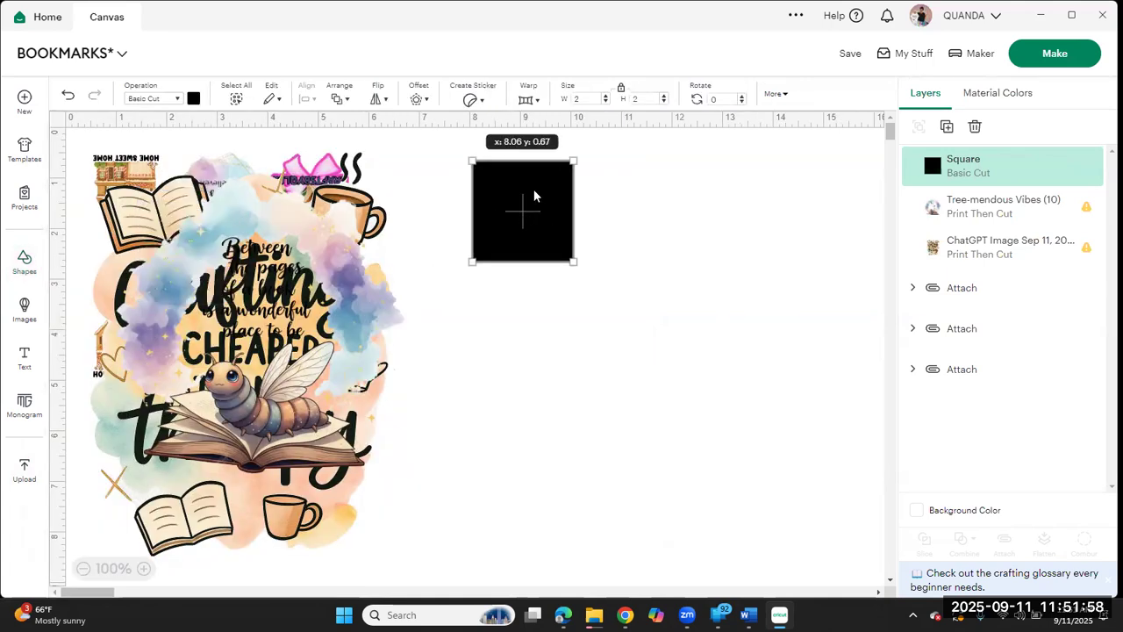
Step: Resize the square to 3 in wide and 6 in high with its proportions unlocked
{"action": "double_click", "coordinate": [587, 101]}
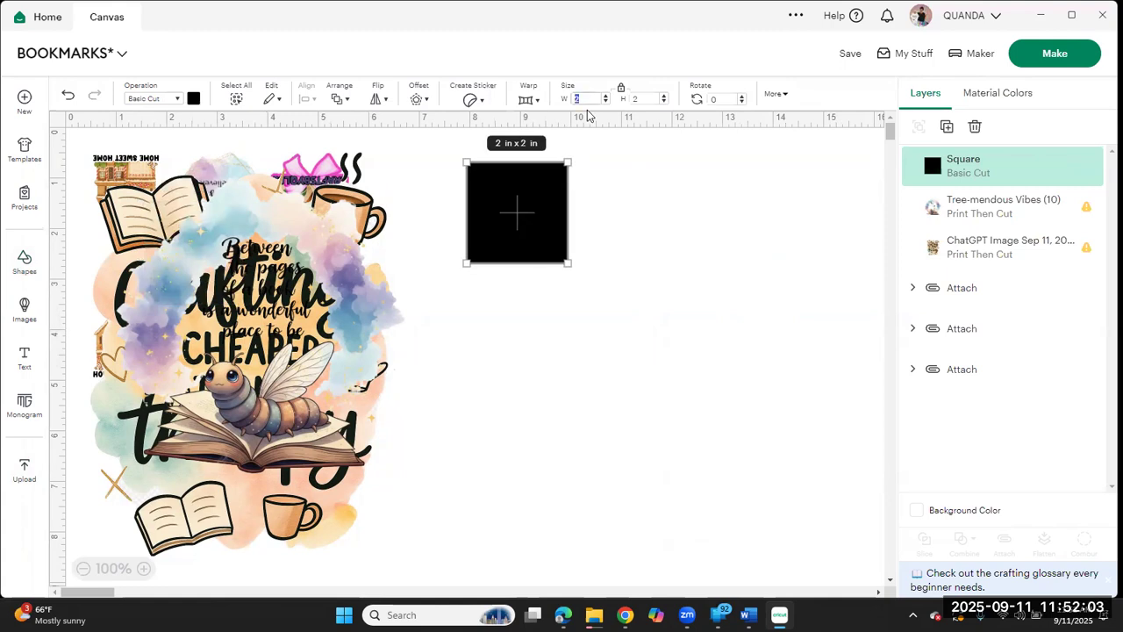
{"action": "type", "text": "3"}
{"action": "key", "text": "Return"}
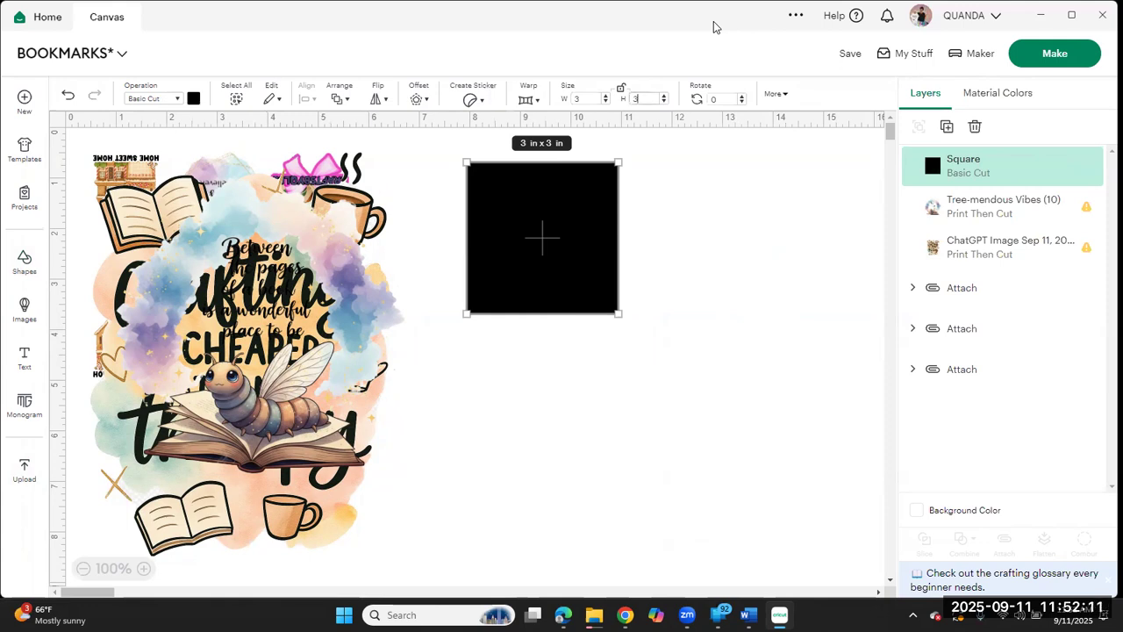
{"action": "key", "text": "BackSpace"}
{"action": "type", "text": "6"}
{"action": "key", "text": "Return"}
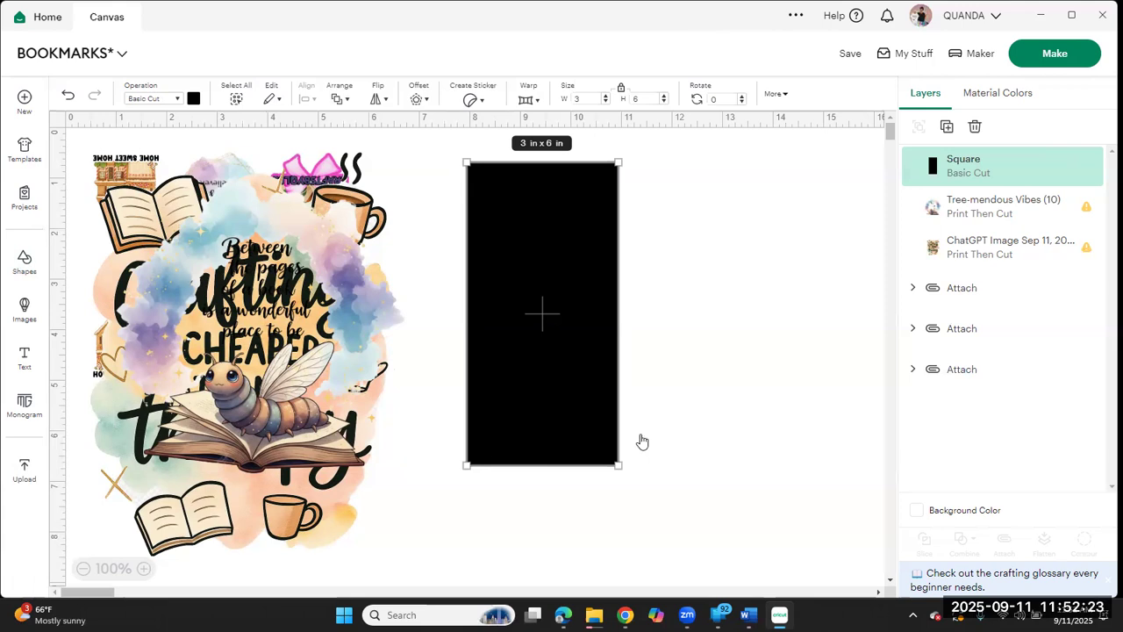
Step: Scale the black rectangle freehand to about 3.08 by 6.17 in
{"action": "left_click_drag", "start_coordinate": [615, 470], "coordinate": [618, 410]}
{"action": "left_click_drag", "start_coordinate": [638, 499], "coordinate": [664, 555]}
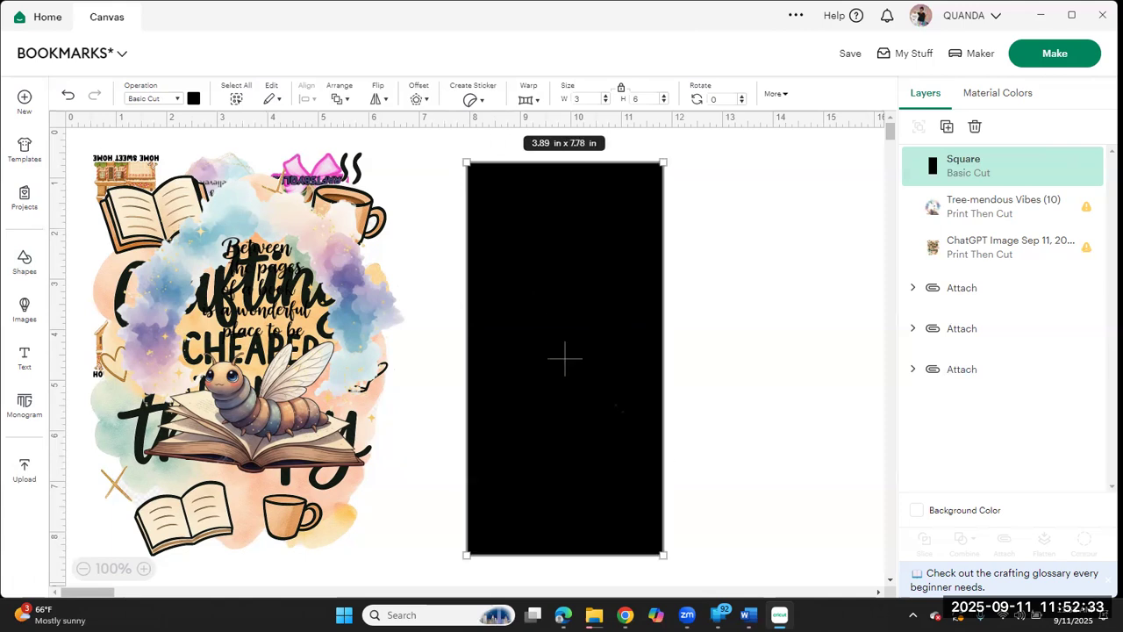
{"action": "left_click_drag", "start_coordinate": [616, 406], "coordinate": [622, 339]}
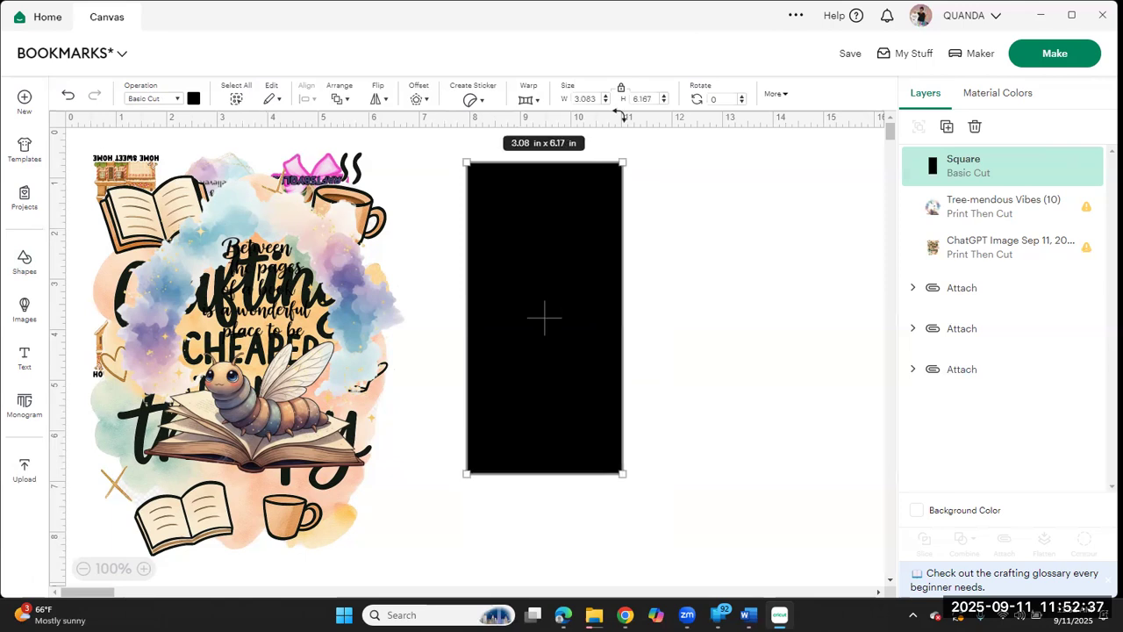
Step: Set the black rectangle to 3 in wide by 6 in high, duplicate it, and move the copy clear of the original
{"action": "key", "text": "Tab"}
{"action": "type", "text": "3"}
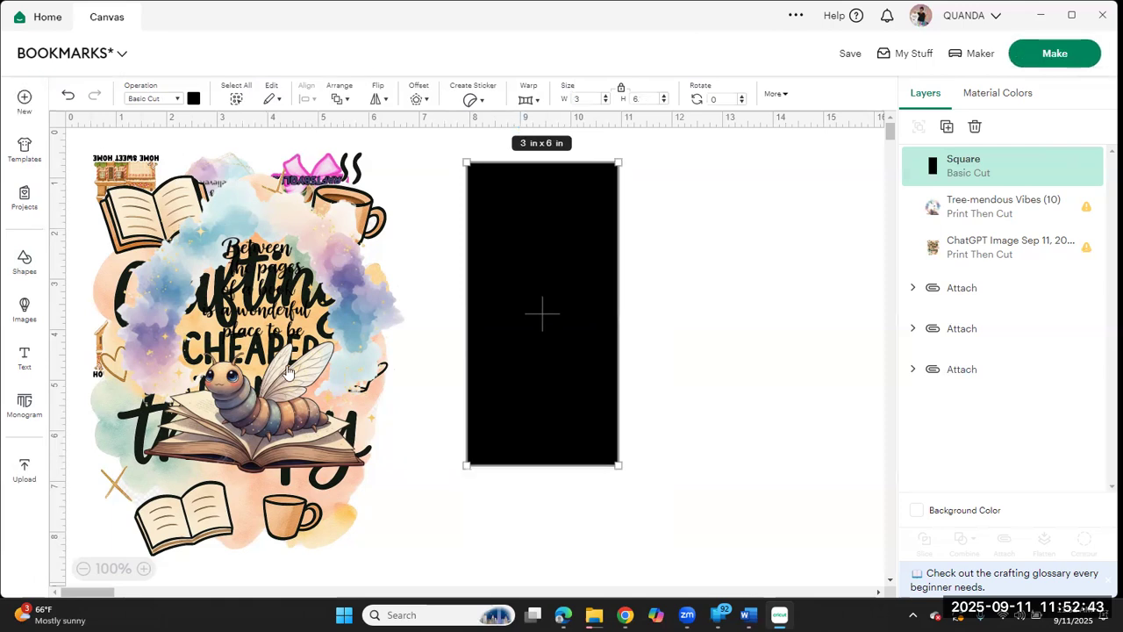
{"action": "left_click", "coordinate": [946, 127]}
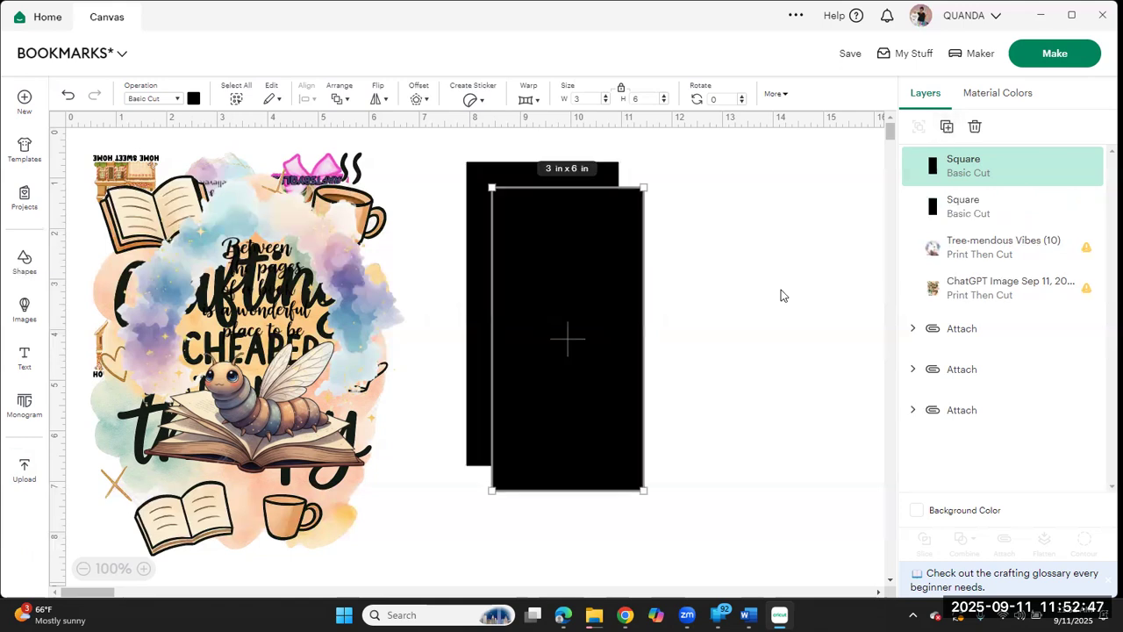
{"action": "left_click_drag", "start_coordinate": [589, 295], "coordinate": [811, 255]}
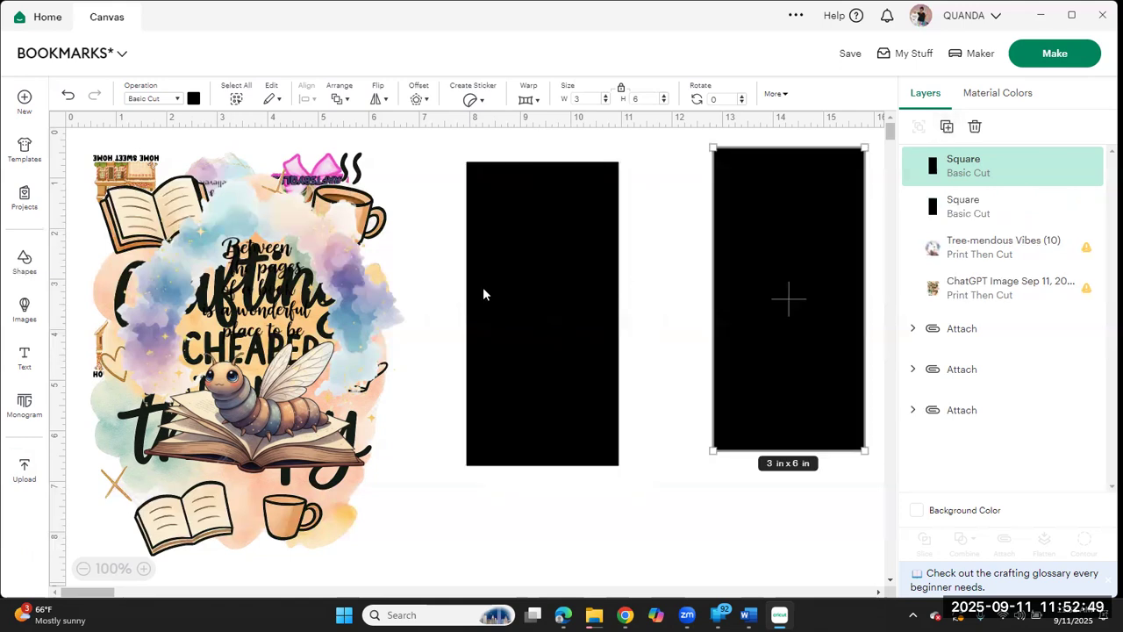
Step: Recolor the original rectangle next to the overlapping images light yellow
{"action": "left_click", "coordinate": [523, 285]}
{"action": "left_click", "coordinate": [194, 99]}
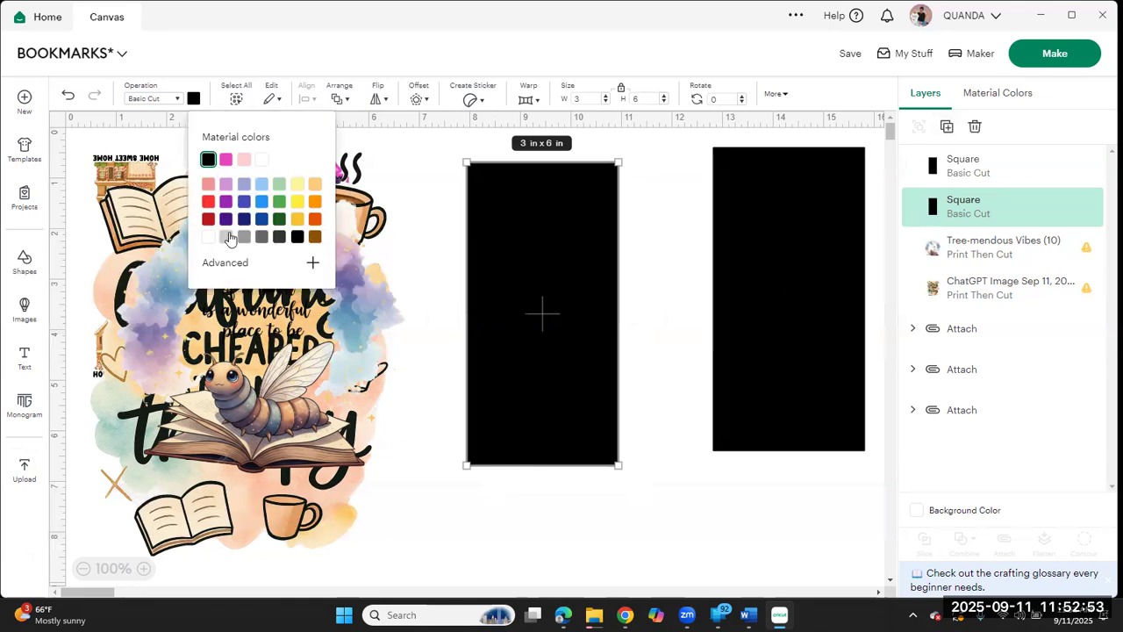
{"action": "left_click", "coordinate": [298, 186]}
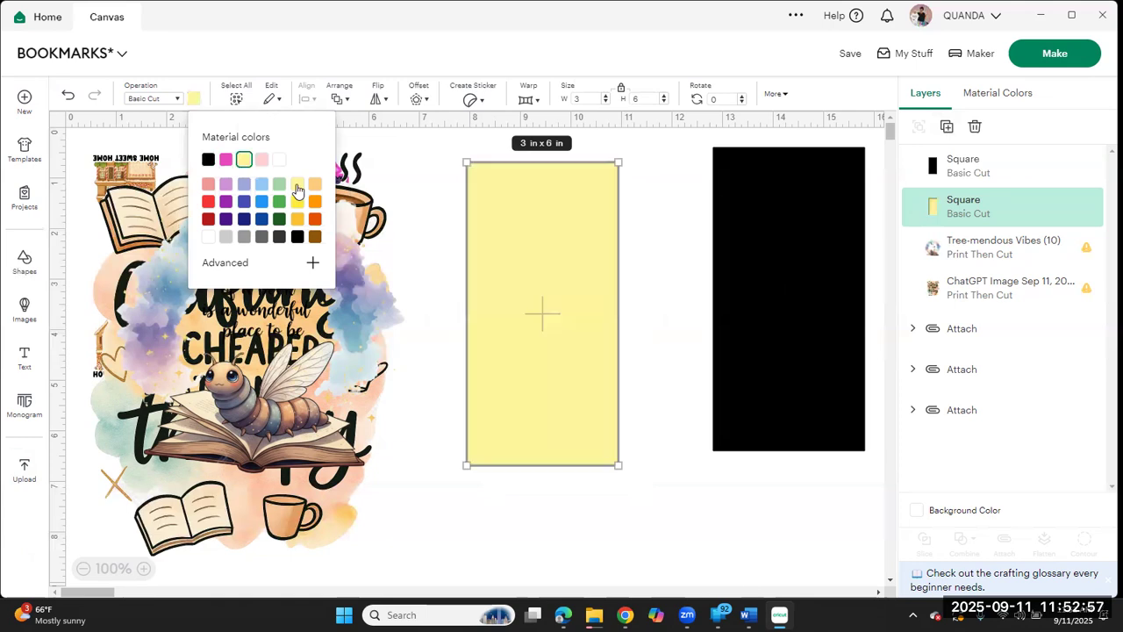
Step: Change the canvas background color to light gray
{"action": "left_click", "coordinate": [920, 517]}
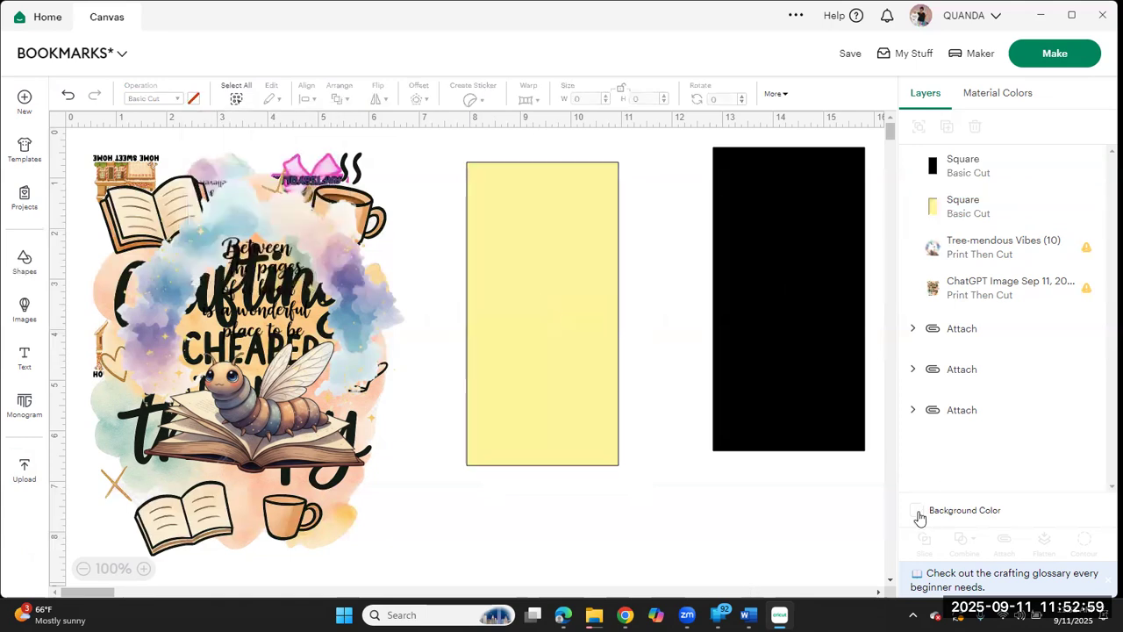
{"action": "left_click", "coordinate": [919, 514]}
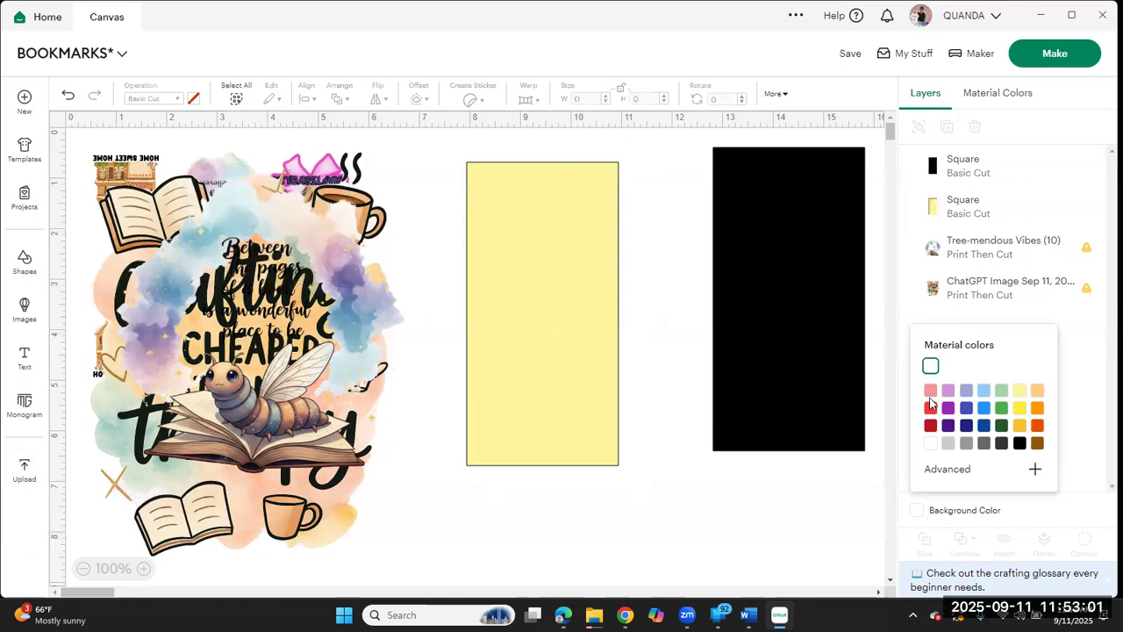
{"action": "left_click", "coordinate": [949, 446]}
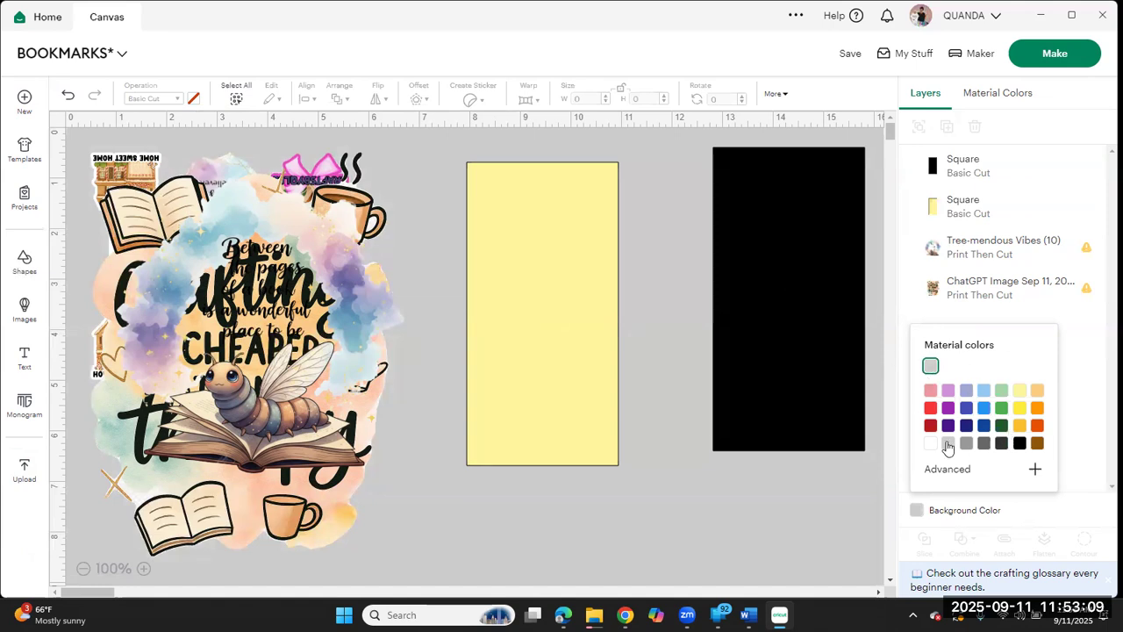
Step: Move the yellow rectangle next to the black one and pull the bookworm image partly off the crafting image
{"action": "left_click", "coordinate": [605, 378]}
{"action": "left_click_drag", "start_coordinate": [586, 373], "coordinate": [609, 369]}
{"action": "left_click_drag", "start_coordinate": [364, 344], "coordinate": [541, 401]}
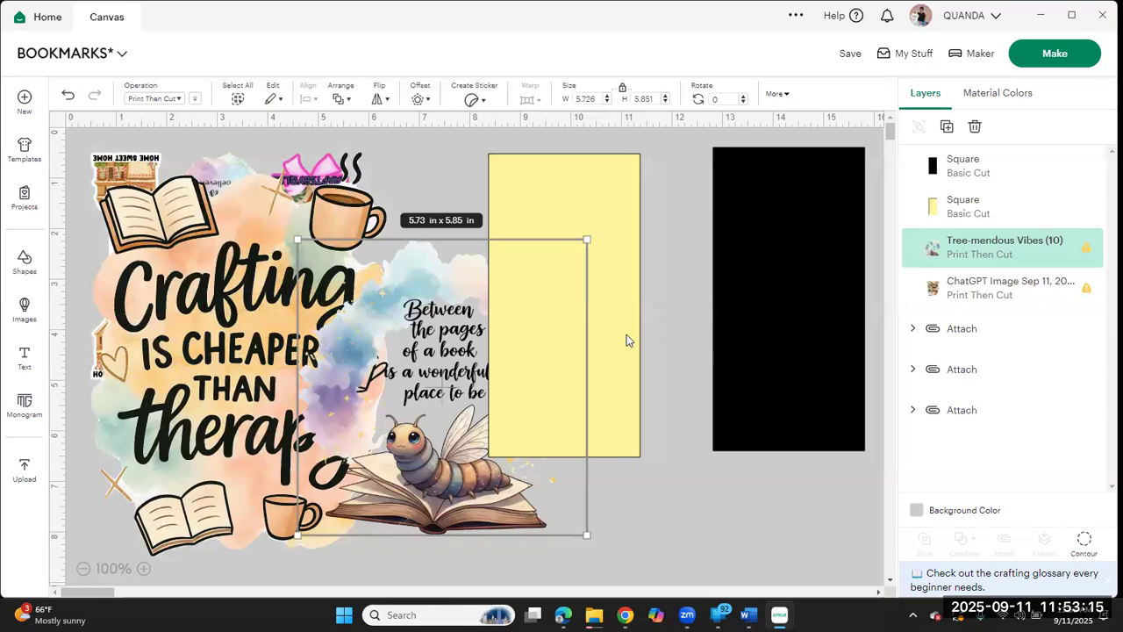
{"action": "left_click_drag", "start_coordinate": [608, 353], "coordinate": [603, 328]}
{"action": "left_click", "coordinate": [803, 309]}
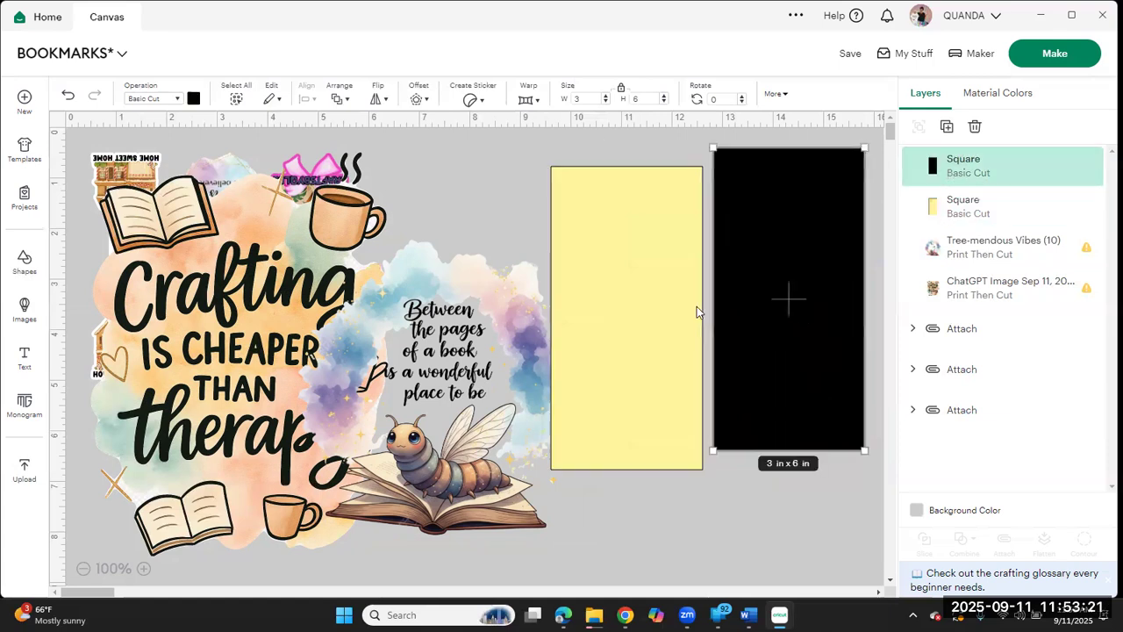
{"action": "left_click", "coordinate": [697, 306]}
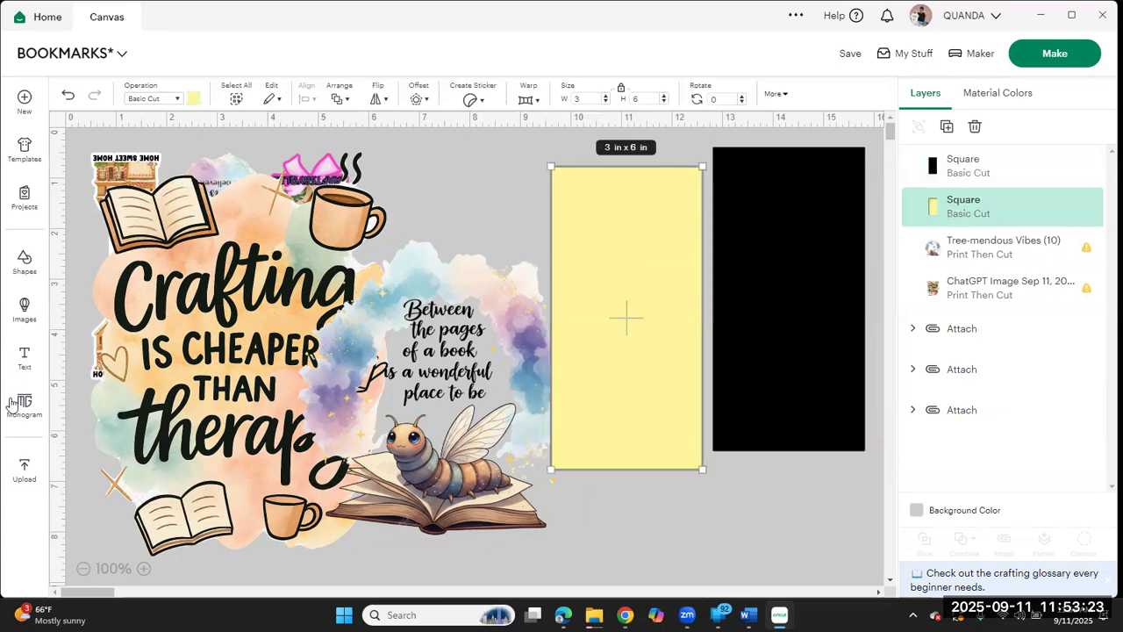
Step: Add a text object reading "base of bookmark"
{"action": "left_click", "coordinate": [23, 360]}
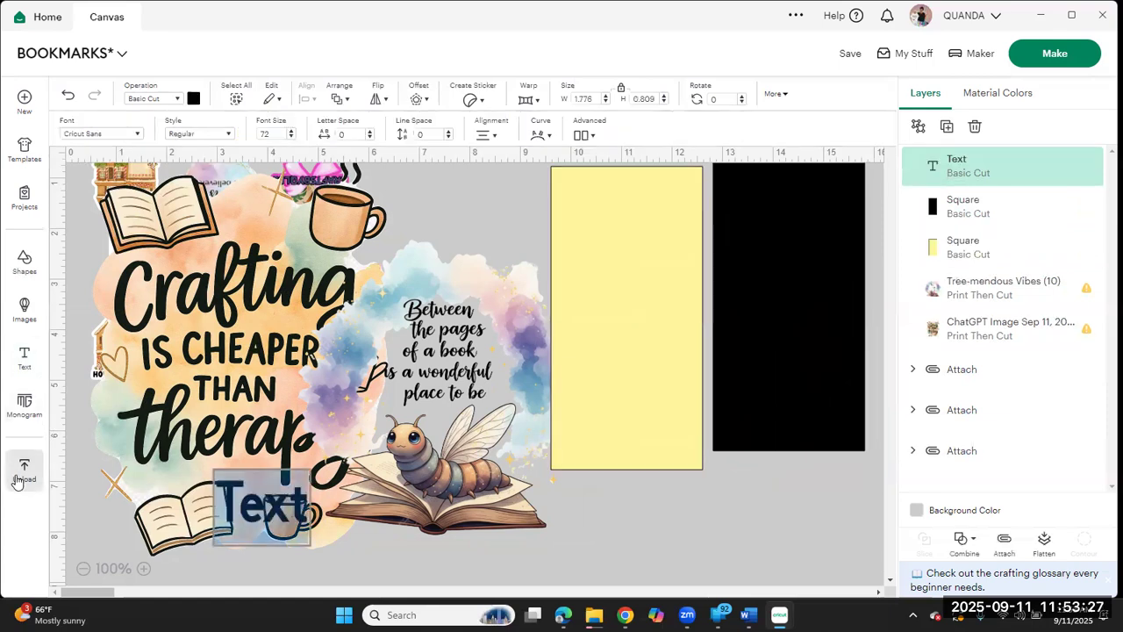
{"action": "type", "text": "bas"}
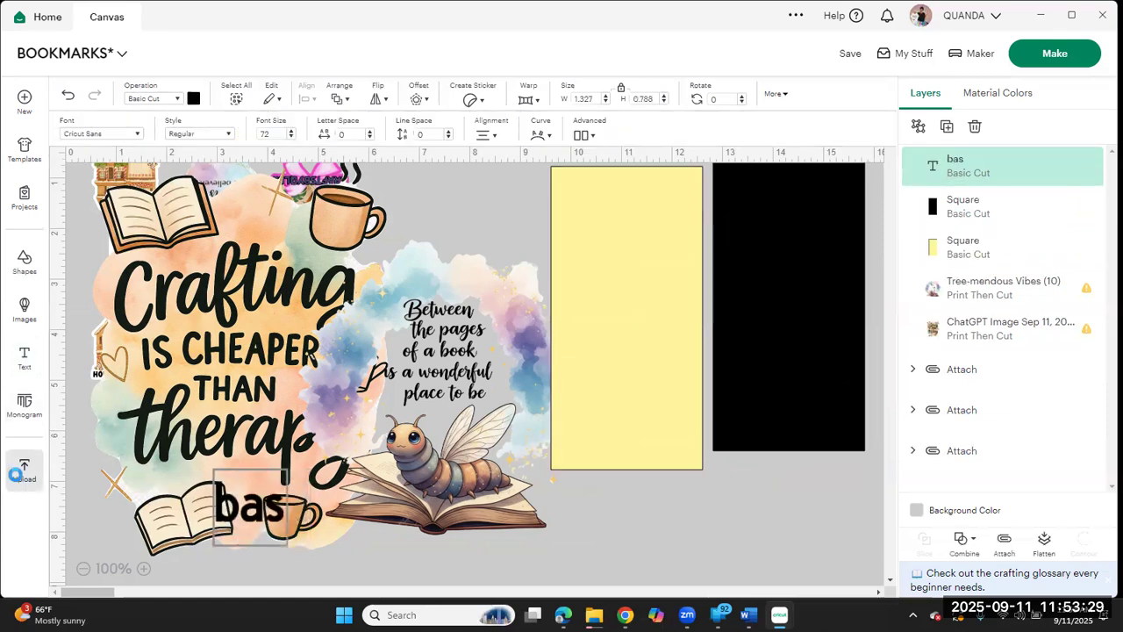
{"action": "type", "text": "e of bo"}
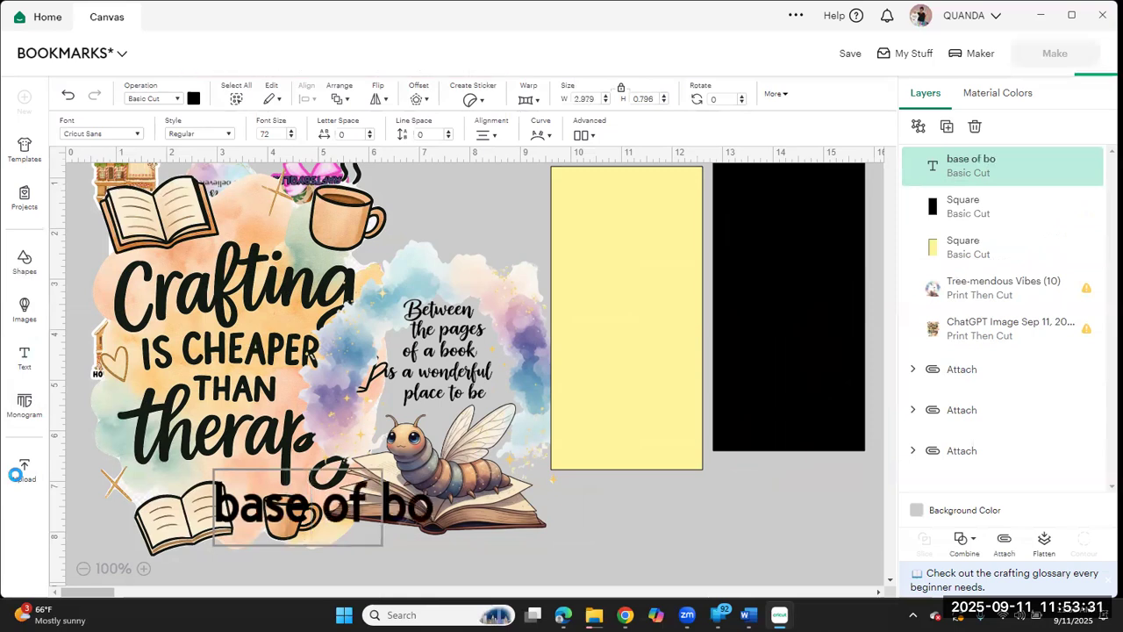
{"action": "type", "text": "okmar"}
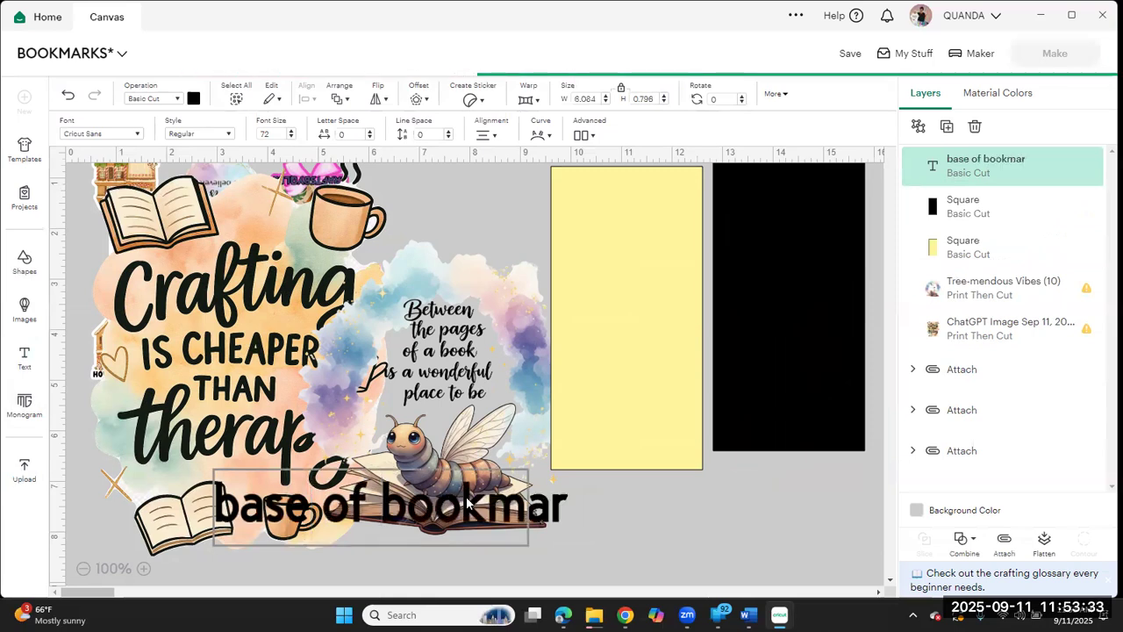
{"action": "type", "text": "k"}
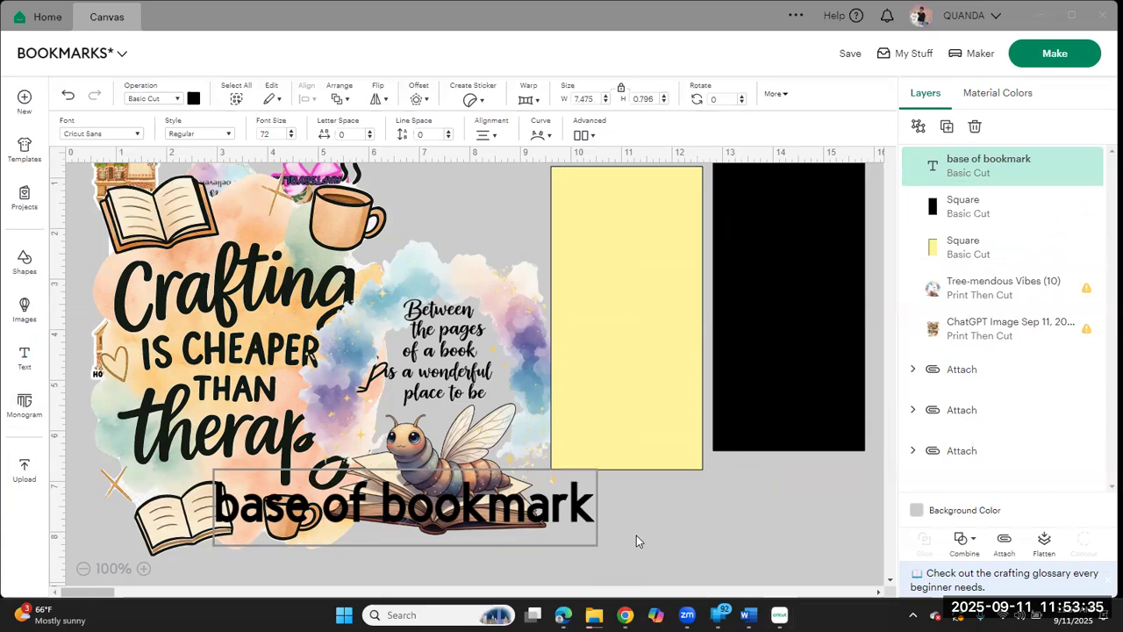
Step: Move the "base of bookmark" text onto the yellow rectangle and shrink it to two lines about 2.12 in wide
{"action": "left_click_drag", "start_coordinate": [580, 529], "coordinate": [712, 459]}
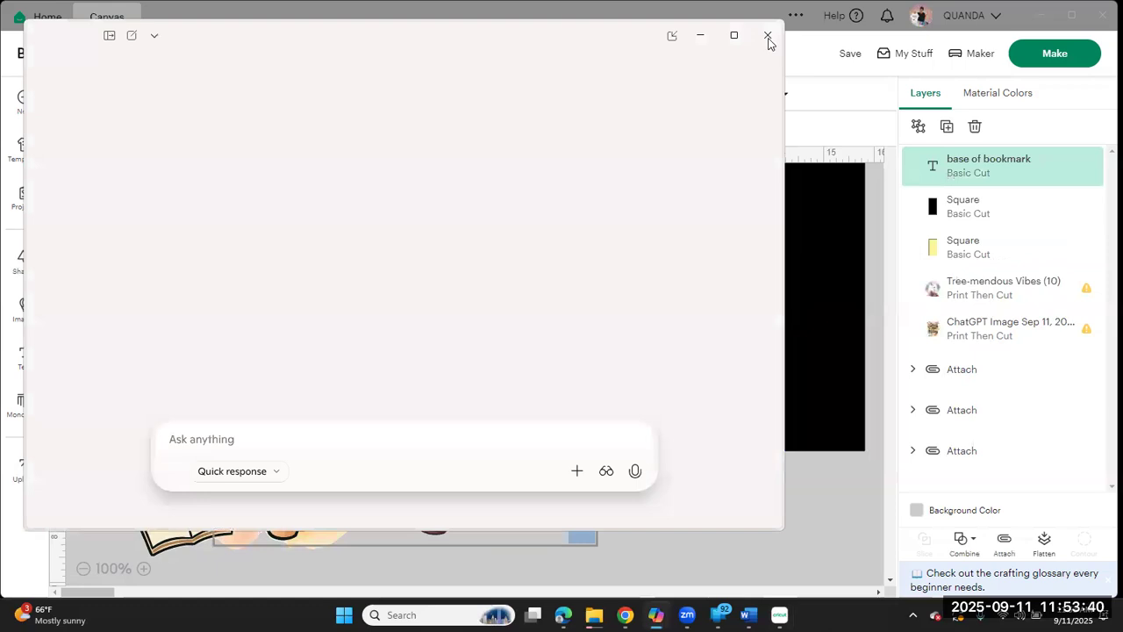
{"action": "left_click", "coordinate": [768, 36]}
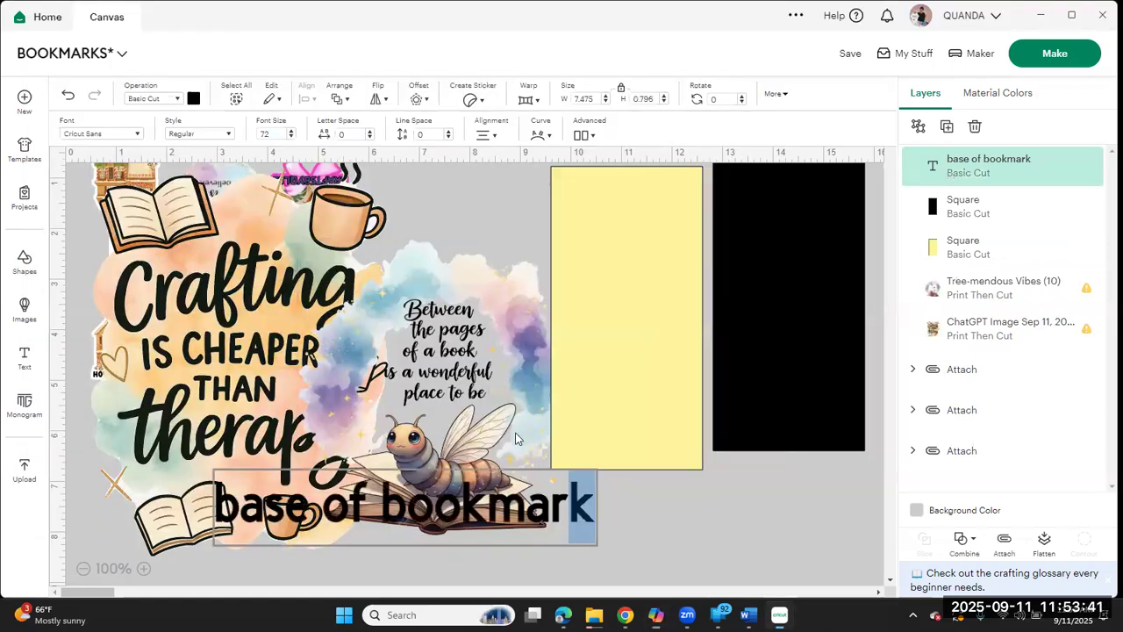
{"action": "left_click_drag", "start_coordinate": [491, 506], "coordinate": [841, 253]}
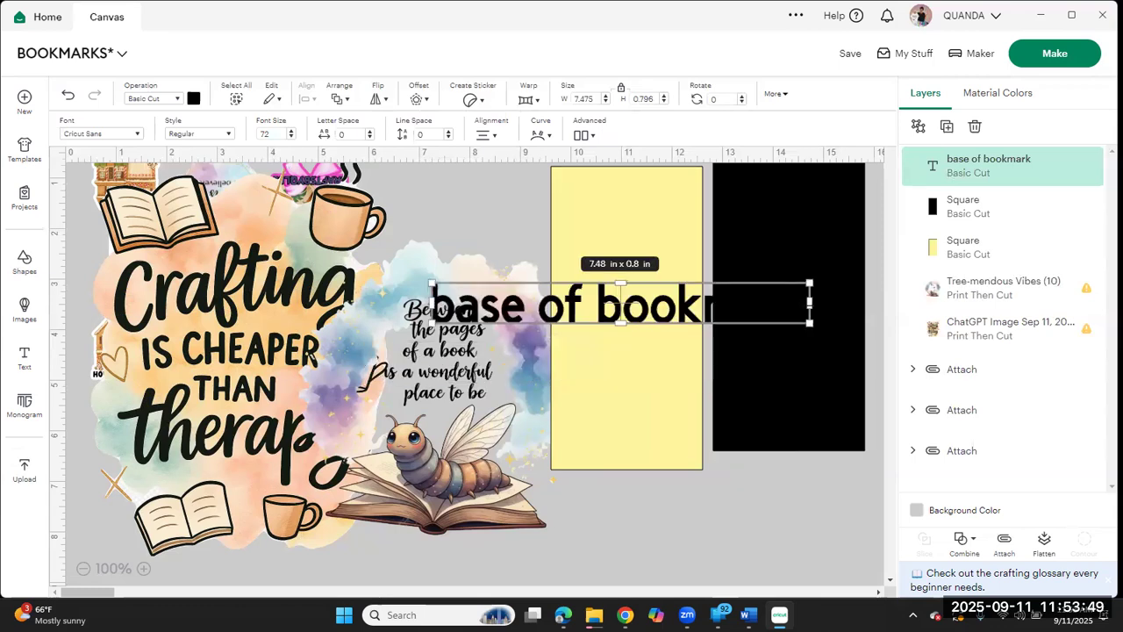
{"action": "left_click_drag", "start_coordinate": [809, 303], "coordinate": [654, 312]}
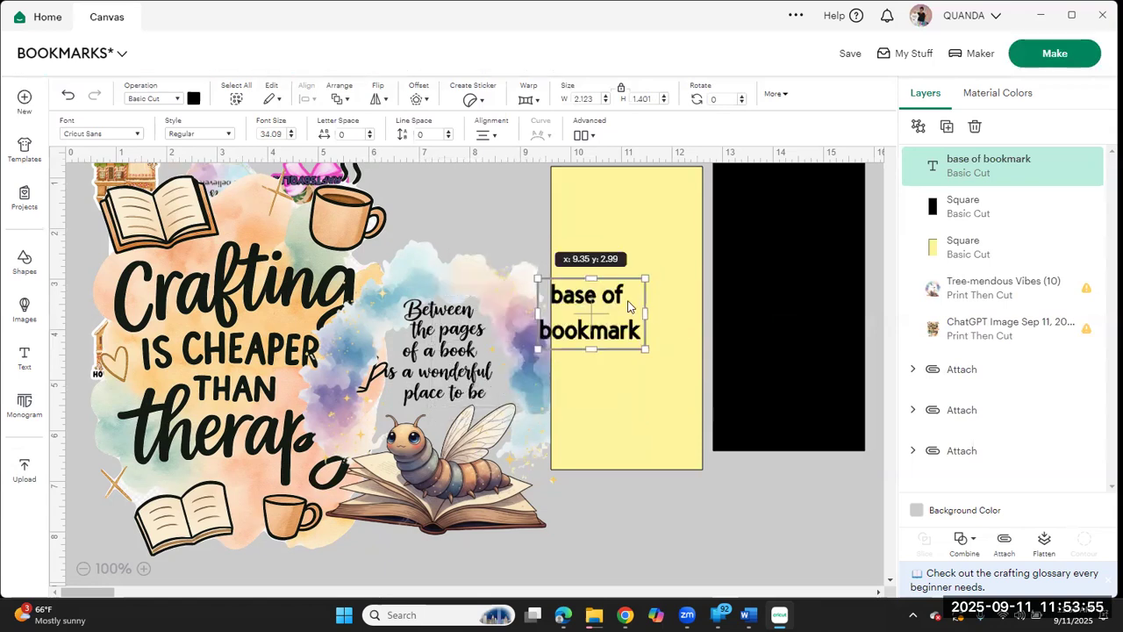
Step: Attach the "base of bookmark" text to the yellow rectangle and hide the attached pair
{"action": "left_click_drag", "start_coordinate": [667, 498], "coordinate": [659, 294]}
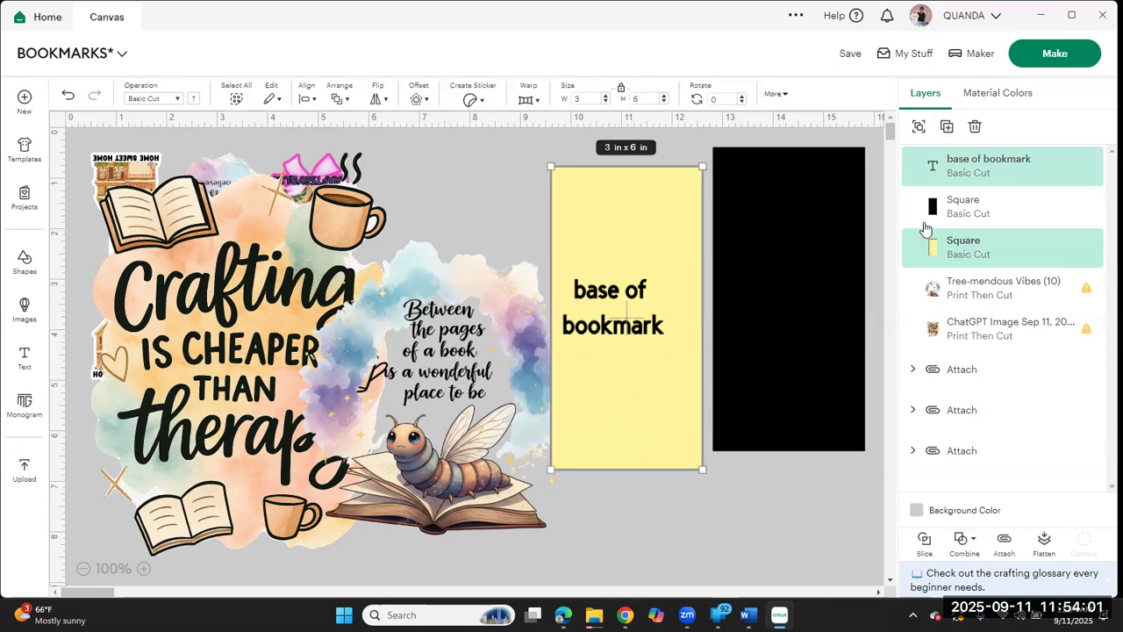
{"action": "left_click", "coordinate": [1003, 552]}
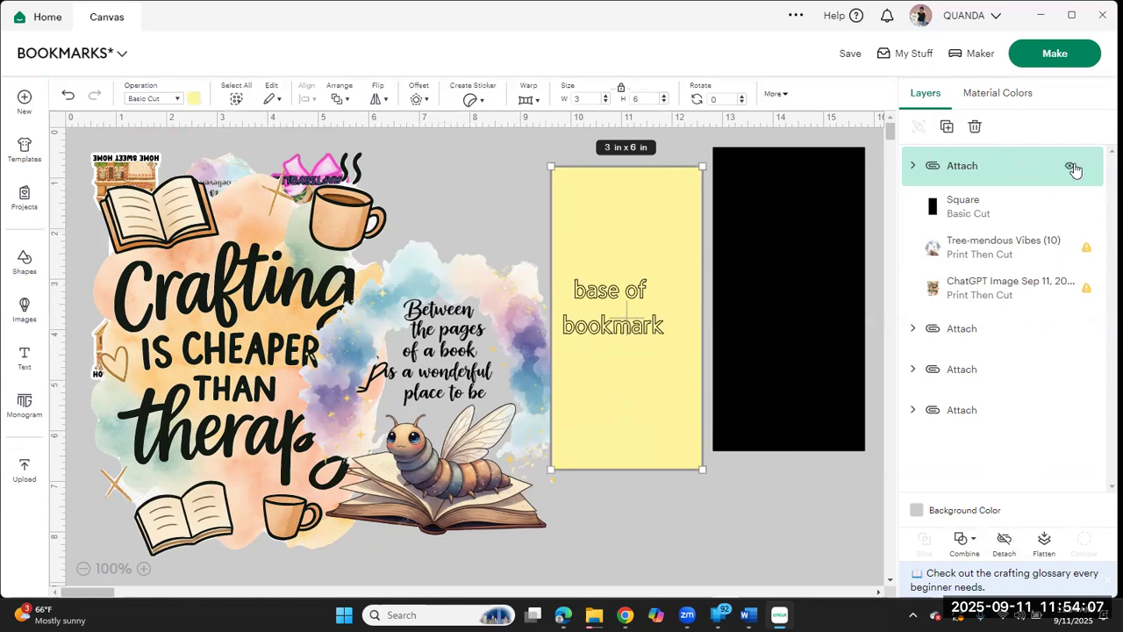
{"action": "left_click", "coordinate": [1071, 166]}
Step: Move the bookworm image into the open space between the crafting image and the black rectangle, and insert a circle shape
{"action": "left_click_drag", "start_coordinate": [494, 445], "coordinate": [617, 391]}
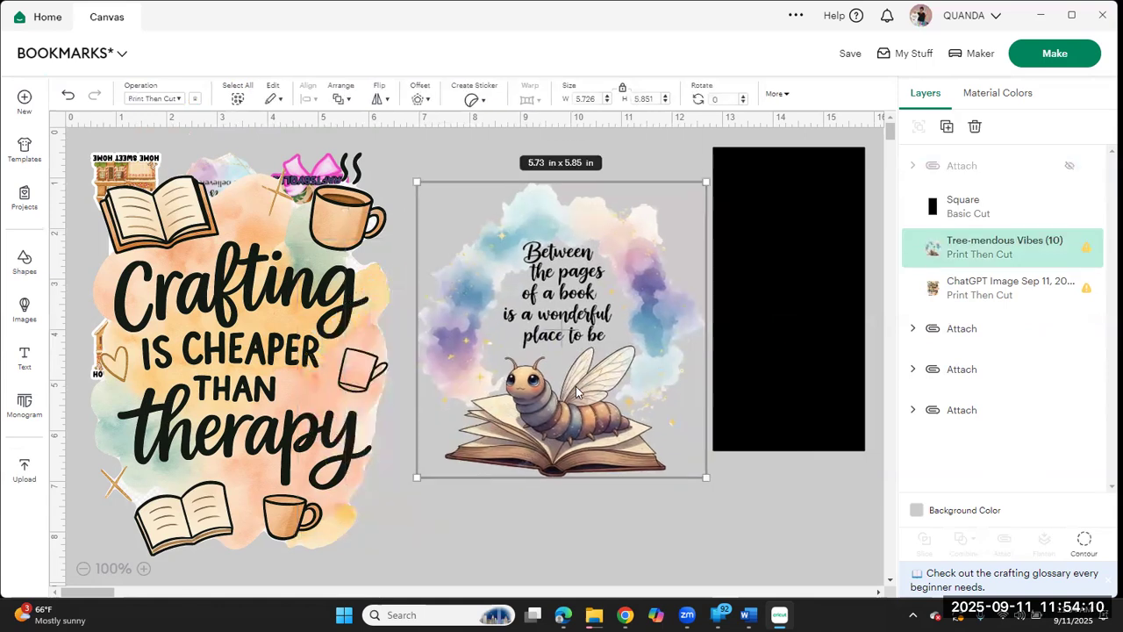
{"action": "left_click", "coordinate": [24, 260]}
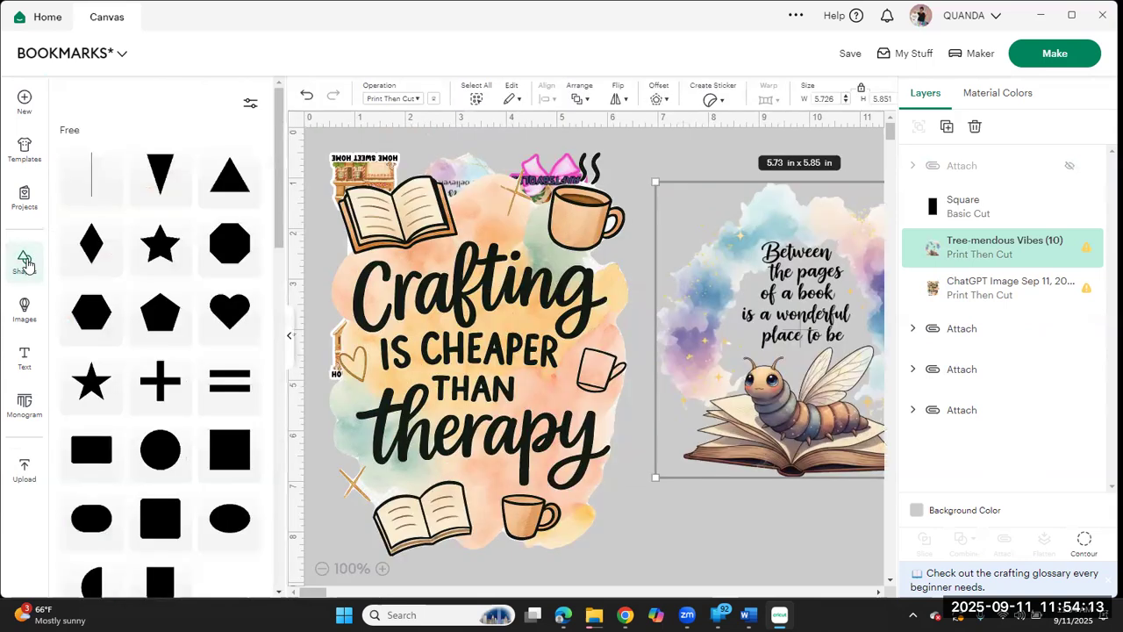
{"action": "left_click", "coordinate": [159, 449]}
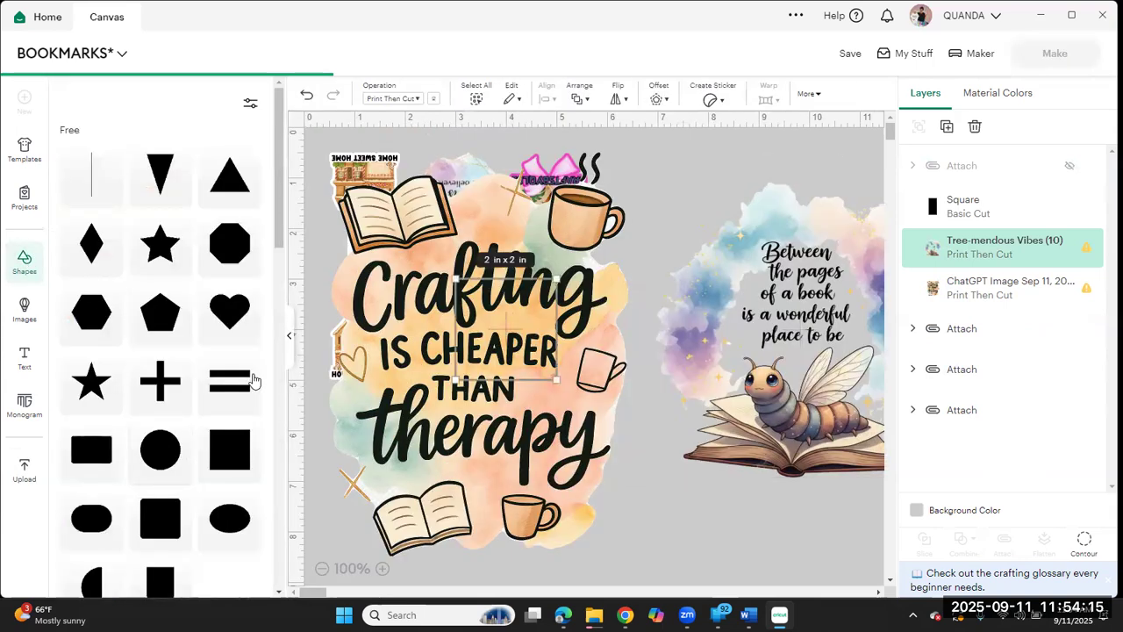
{"action": "left_click", "coordinate": [291, 339]}
Step: Place the circle over the bookworm image and stretch it to about 4.05 by 4.35 in
{"action": "left_click_drag", "start_coordinate": [295, 317], "coordinate": [634, 272]}
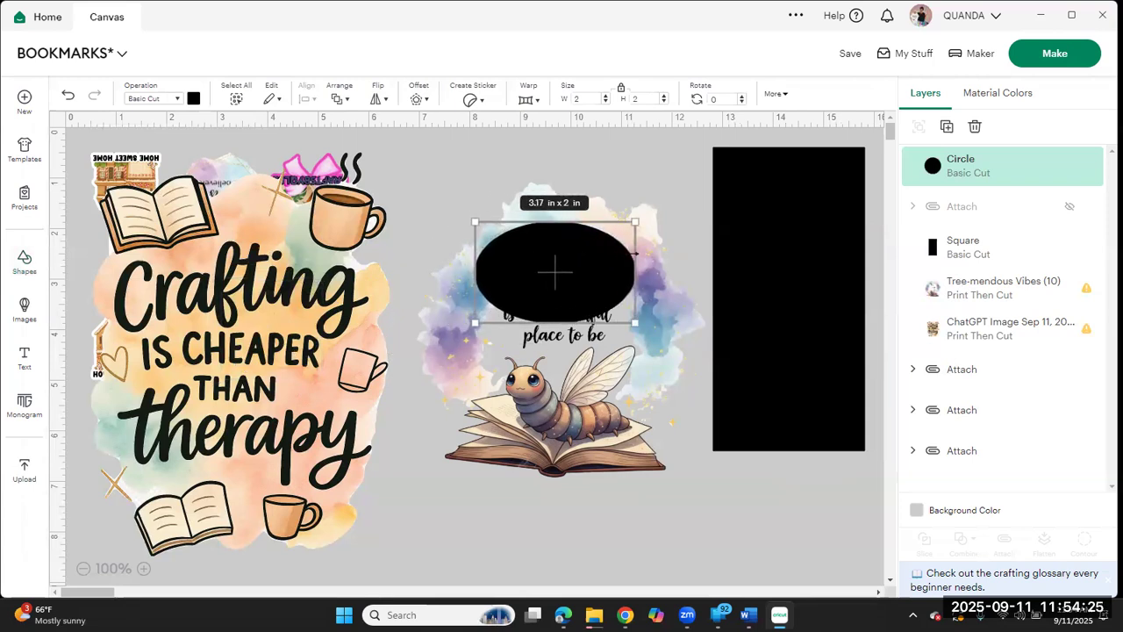
{"action": "mouse_move", "coordinate": [562, 324]}
{"action": "left_mouse_down"}
{"action": "mouse_move", "coordinate": [555, 373]}
{"action": "mouse_move", "coordinate": [574, 322]}
{"action": "left_mouse_up"}
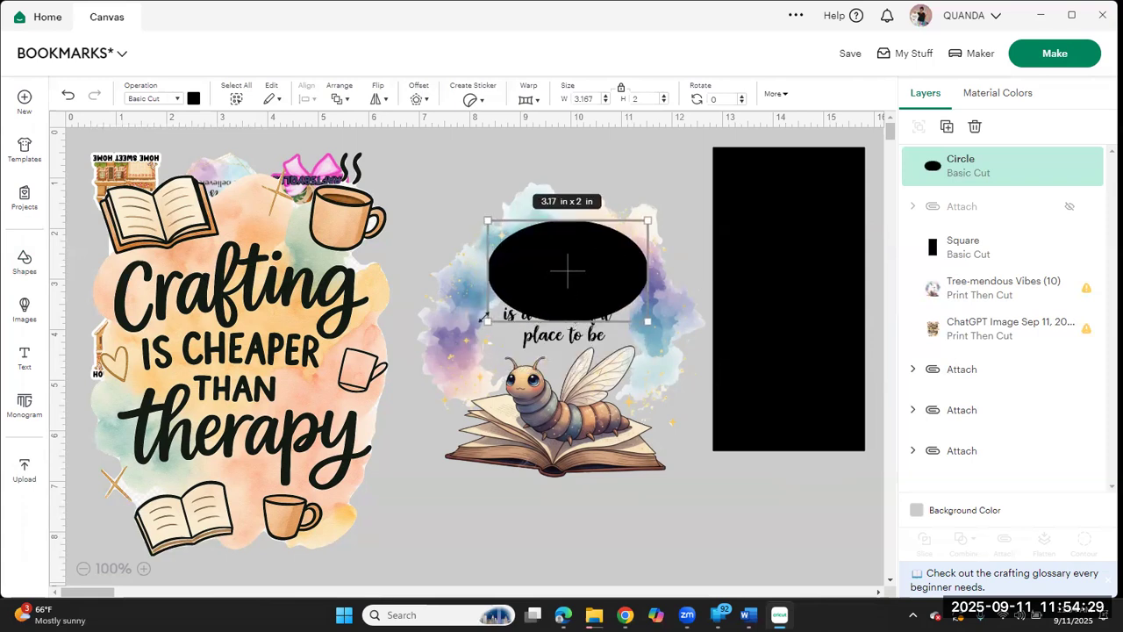
{"action": "left_click_drag", "start_coordinate": [487, 322], "coordinate": [444, 440]}
{"action": "left_click_drag", "start_coordinate": [547, 371], "coordinate": [555, 367]}
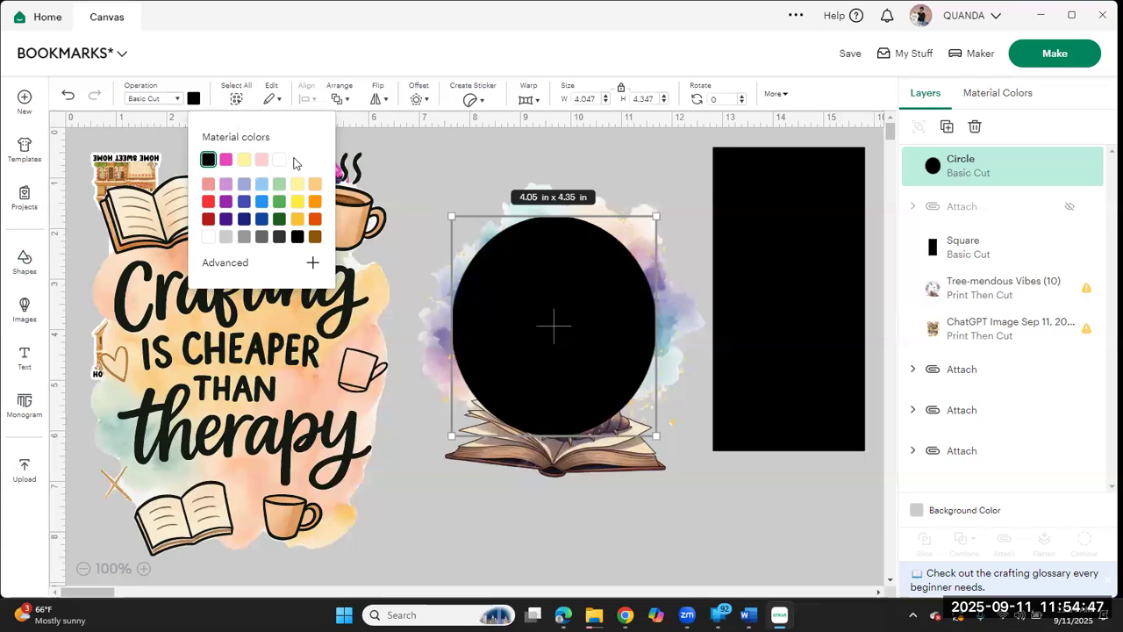
Step: Recolor the circle white and send it to the back, behind the bookworm image
{"action": "left_click", "coordinate": [281, 165]}
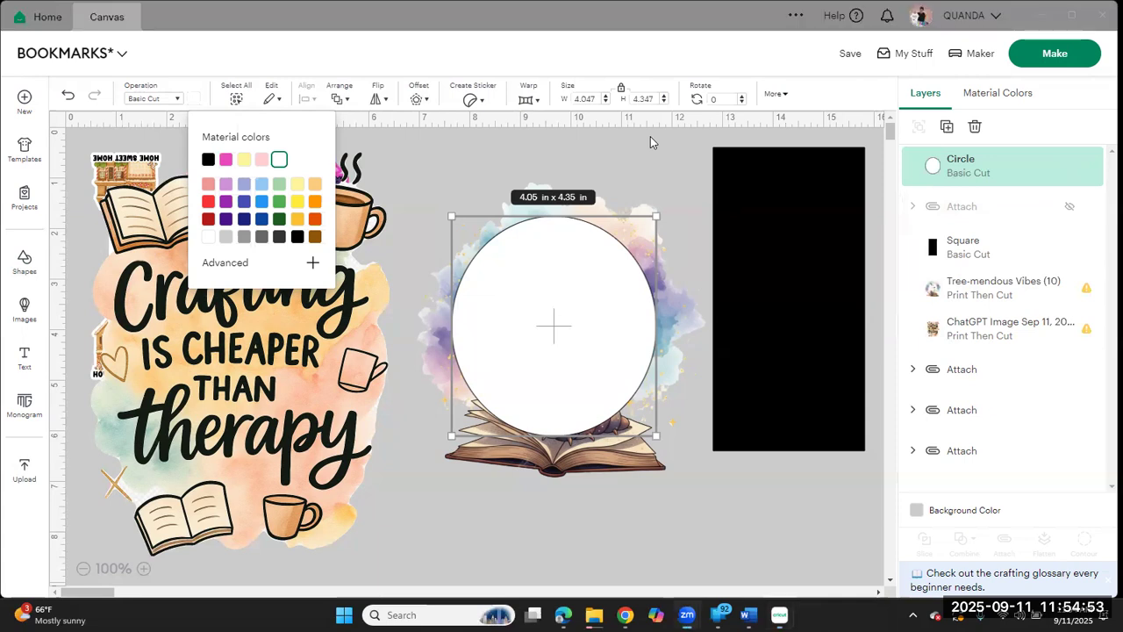
{"action": "left_click", "coordinate": [338, 105]}
{"action": "left_click", "coordinate": [386, 198]}
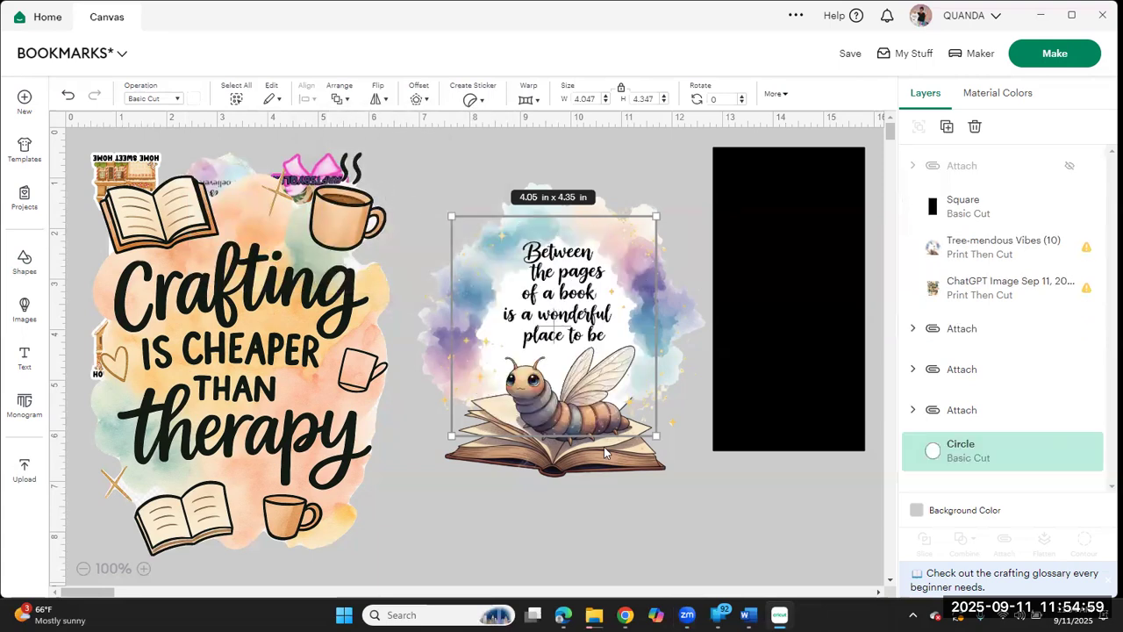
Step: Center the white circle behind the bookworm design and resize it to about 4.27 in wide by 4.04 in high
{"action": "mouse_move", "coordinate": [656, 438]}
{"action": "left_mouse_down"}
{"action": "mouse_move", "coordinate": [646, 421]}
{"action": "mouse_move", "coordinate": [665, 435]}
{"action": "left_mouse_up"}
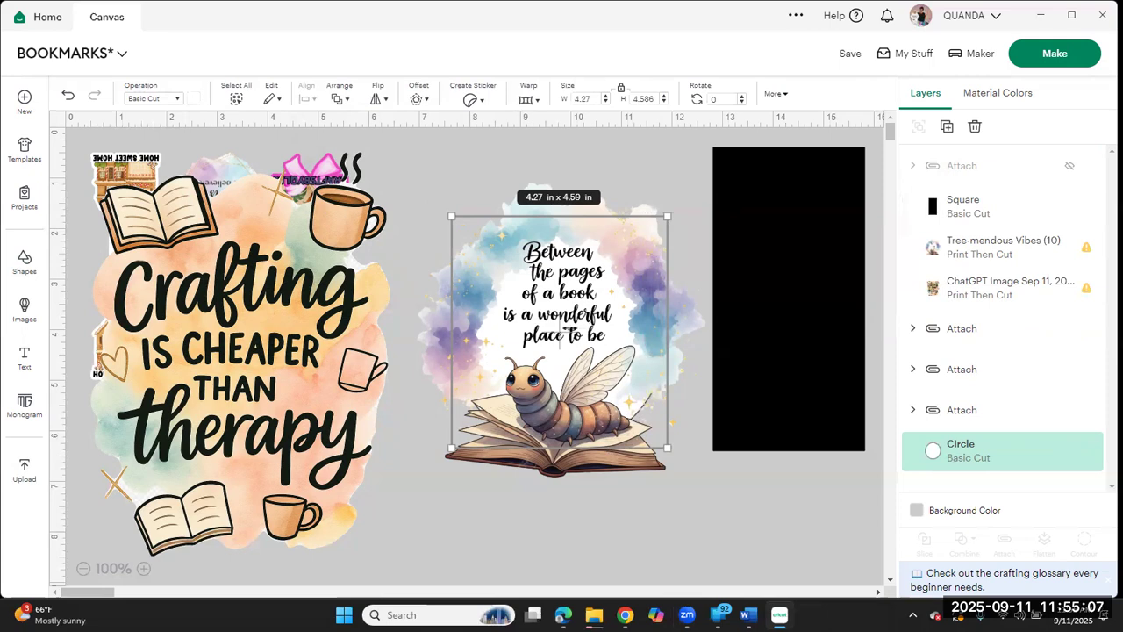
{"action": "left_click_drag", "start_coordinate": [559, 341], "coordinate": [552, 342]}
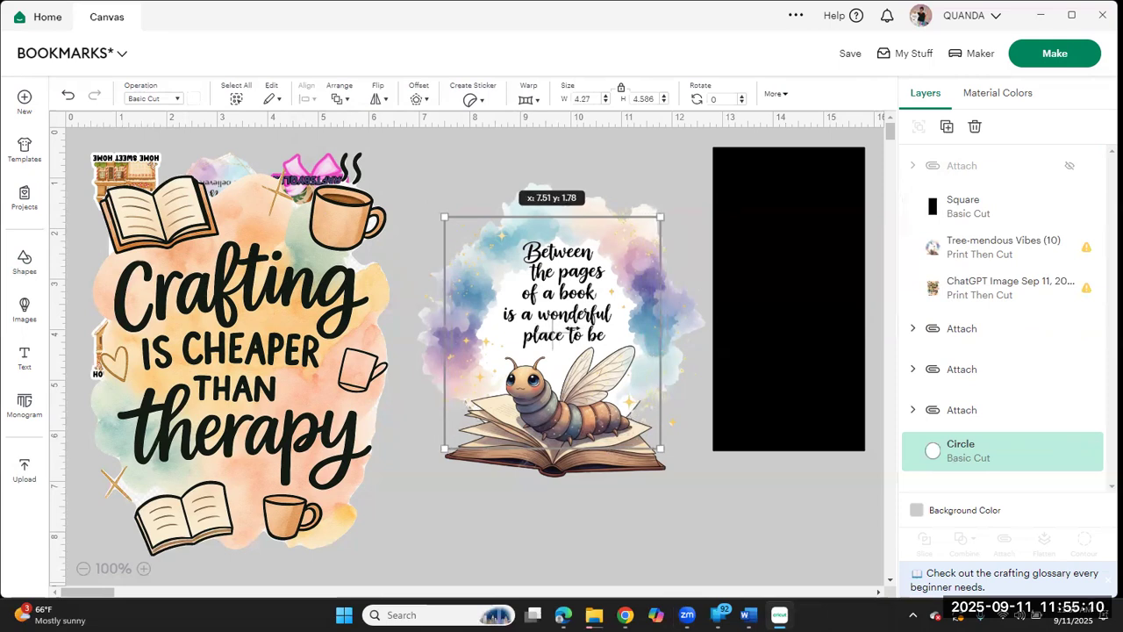
{"action": "left_click", "coordinate": [711, 523]}
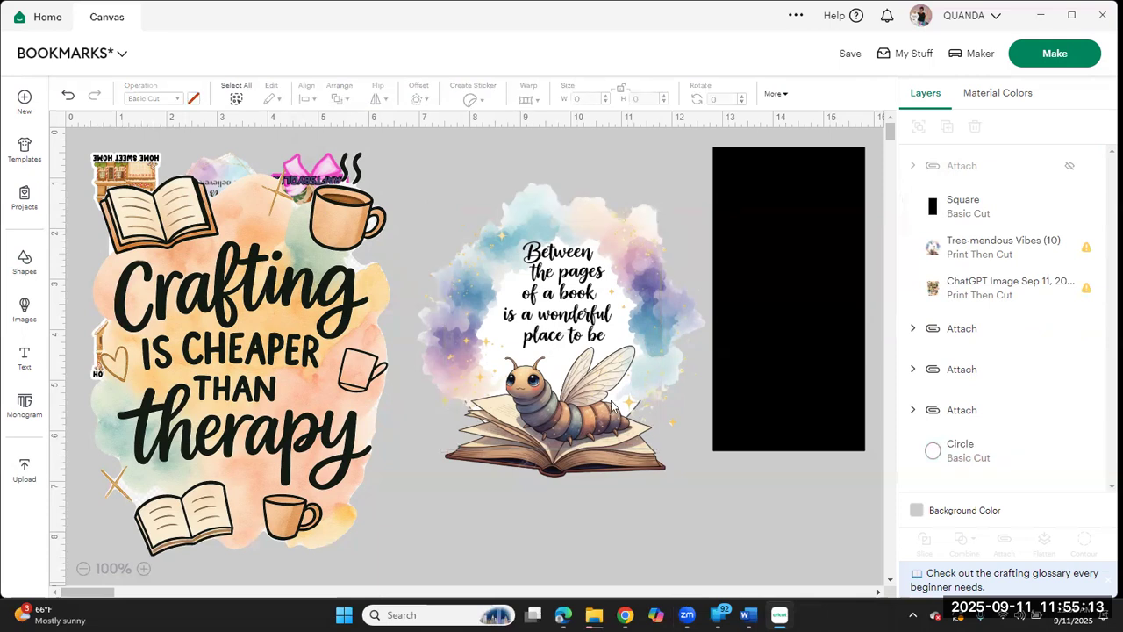
{"action": "left_click", "coordinate": [550, 340]}
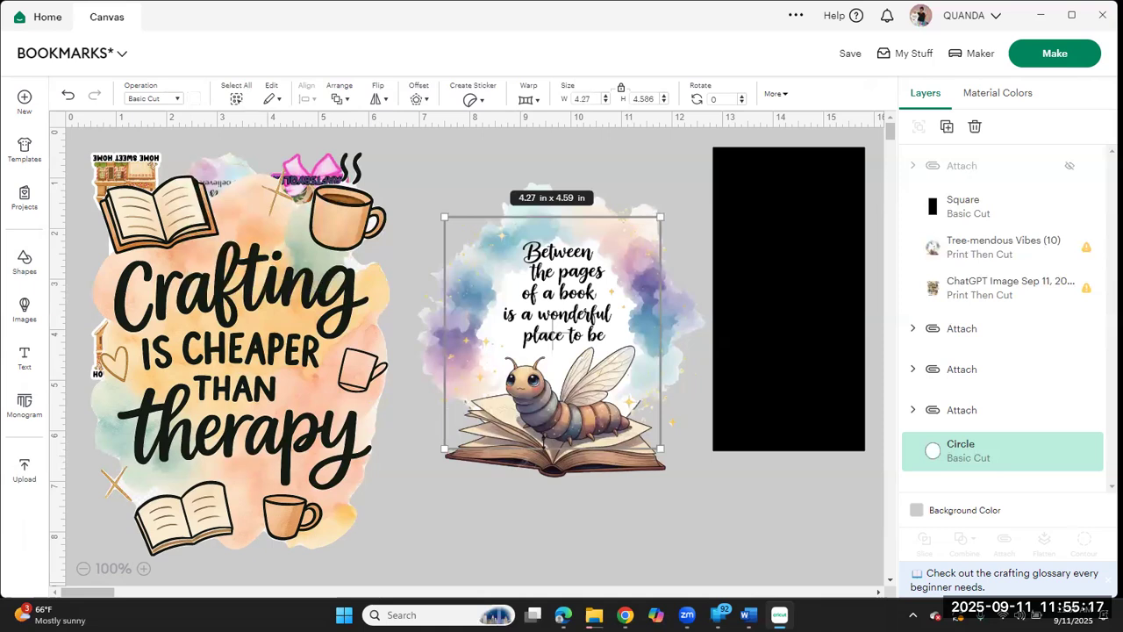
{"action": "left_click_drag", "start_coordinate": [545, 436], "coordinate": [575, 422]}
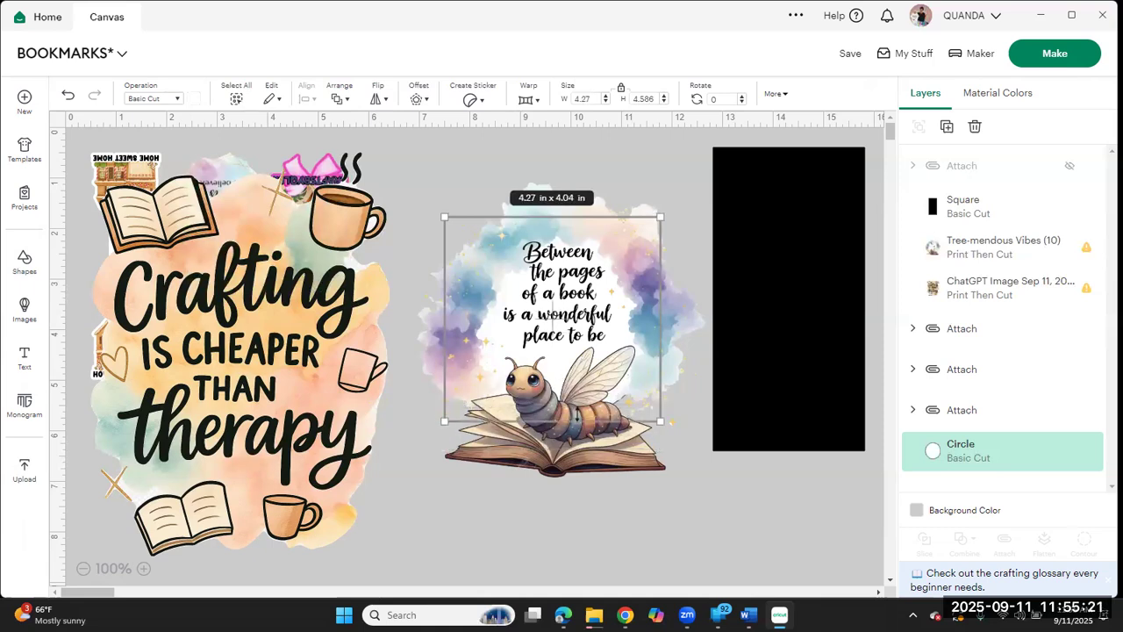
Step: Try shrinking the bookworm image to about 3.56 by 3.64 in and placing it over the white circle
{"action": "left_click", "coordinate": [642, 478]}
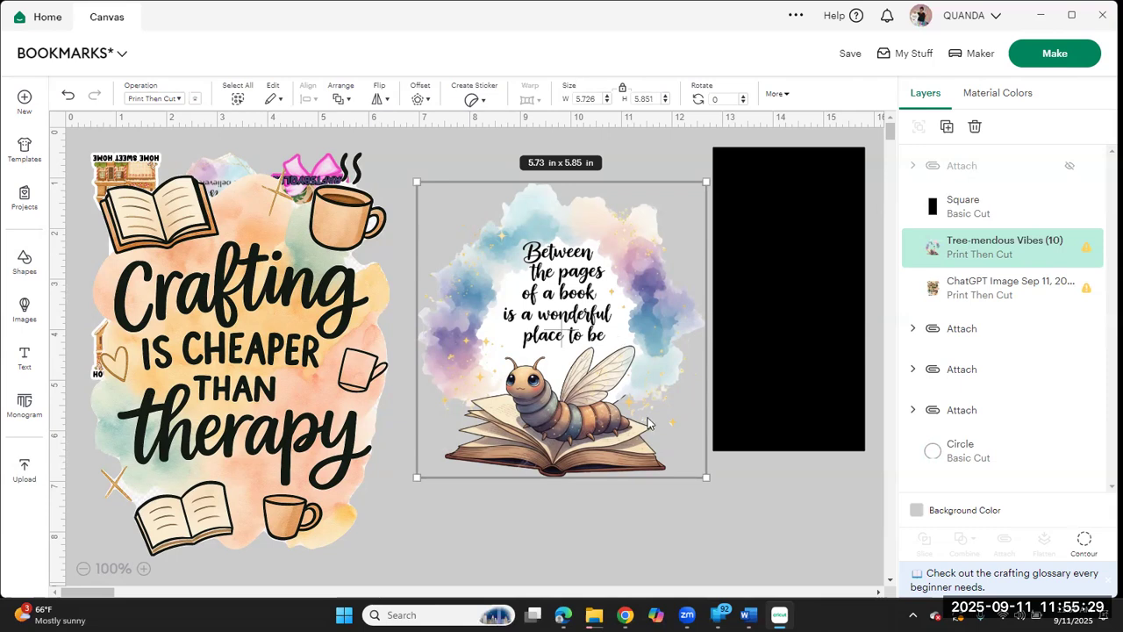
{"action": "left_click_drag", "start_coordinate": [704, 475], "coordinate": [645, 432]}
{"action": "left_click", "coordinate": [639, 518]}
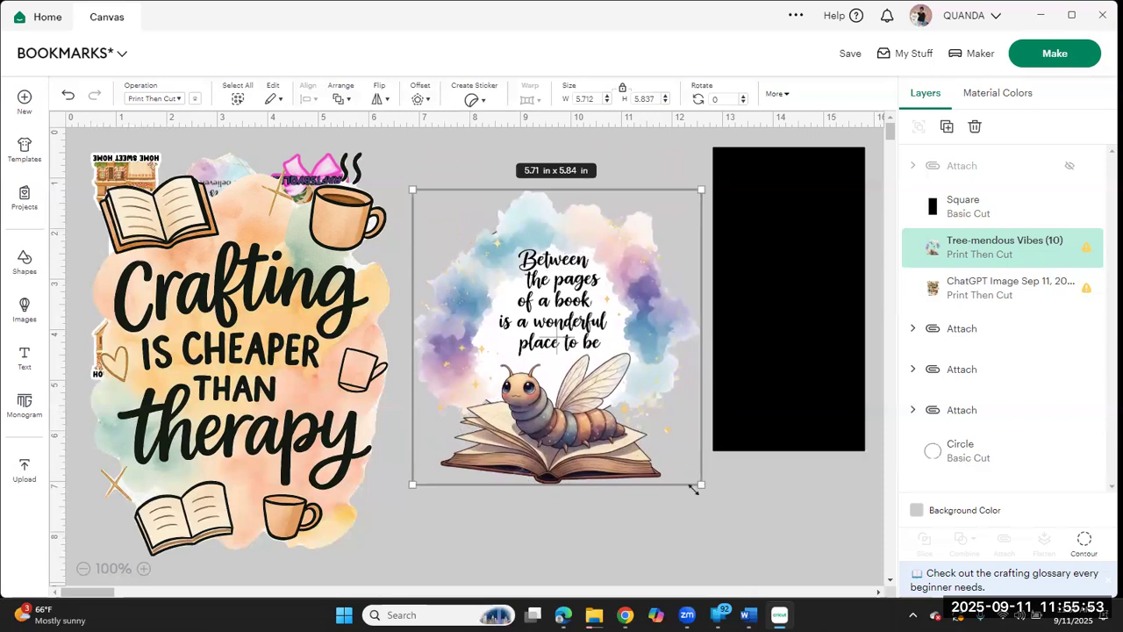
{"action": "left_click_drag", "start_coordinate": [702, 482], "coordinate": [592, 373]}
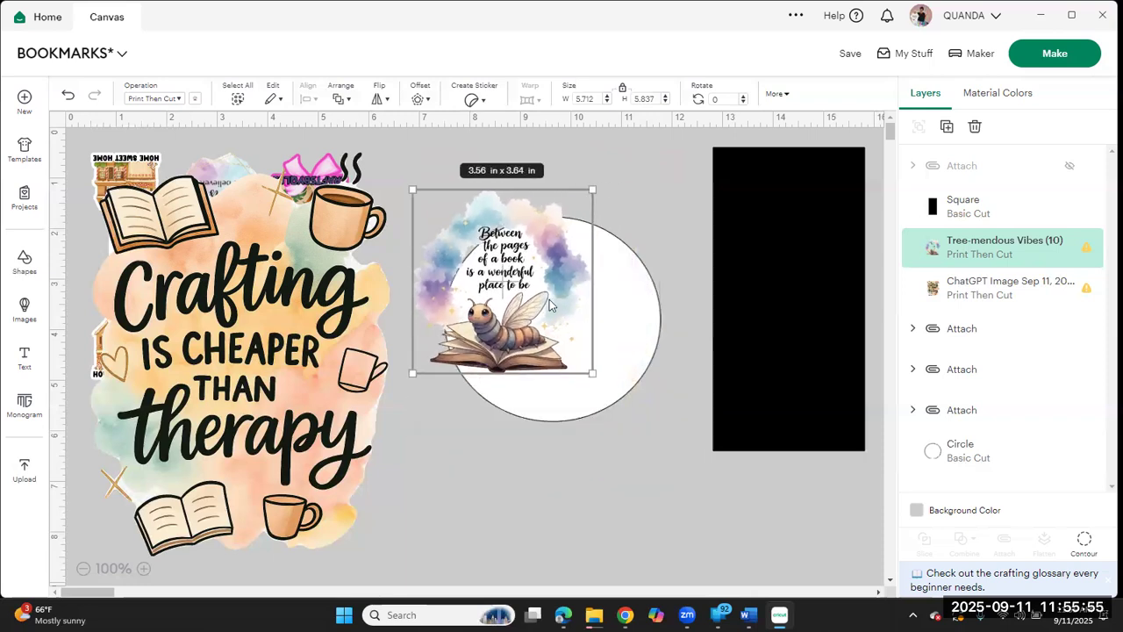
{"action": "left_click_drag", "start_coordinate": [537, 285], "coordinate": [587, 355]}
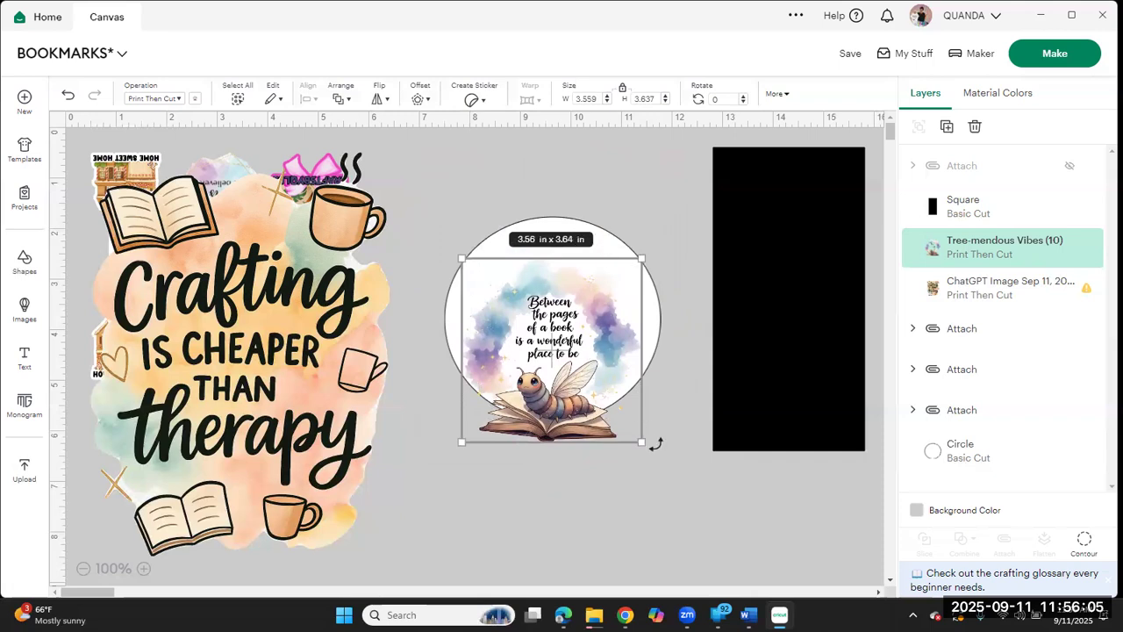
Step: Enlarge the bookworm image to about 6.35 by 6.48 in and position it so it covers the white circle
{"action": "left_click_drag", "start_coordinate": [708, 498], "coordinate": [796, 559]}
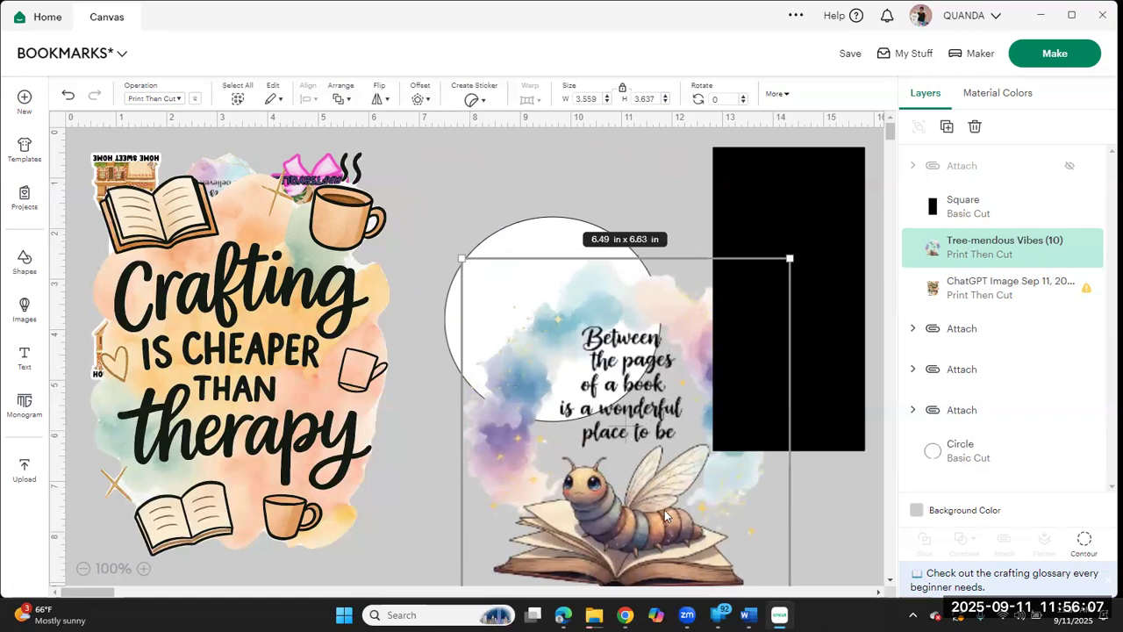
{"action": "left_click_drag", "start_coordinate": [664, 511], "coordinate": [591, 425]}
{"action": "mouse_move", "coordinate": [718, 502]}
{"action": "left_mouse_down"}
{"action": "mouse_move", "coordinate": [709, 494]}
{"action": "mouse_move", "coordinate": [747, 533]}
{"action": "mouse_move", "coordinate": [725, 510]}
{"action": "left_mouse_up"}
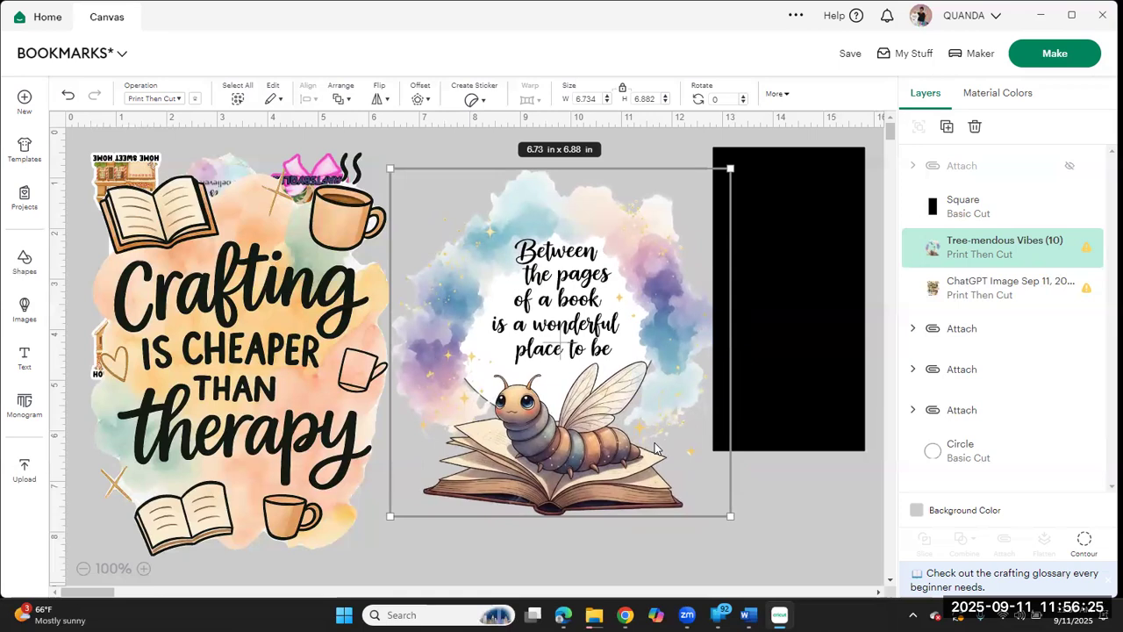
{"action": "mouse_move", "coordinate": [653, 449]}
{"action": "left_mouse_down"}
{"action": "mouse_move", "coordinate": [653, 429]}
{"action": "mouse_move", "coordinate": [652, 448]}
{"action": "mouse_move", "coordinate": [650, 438]}
{"action": "left_mouse_up"}
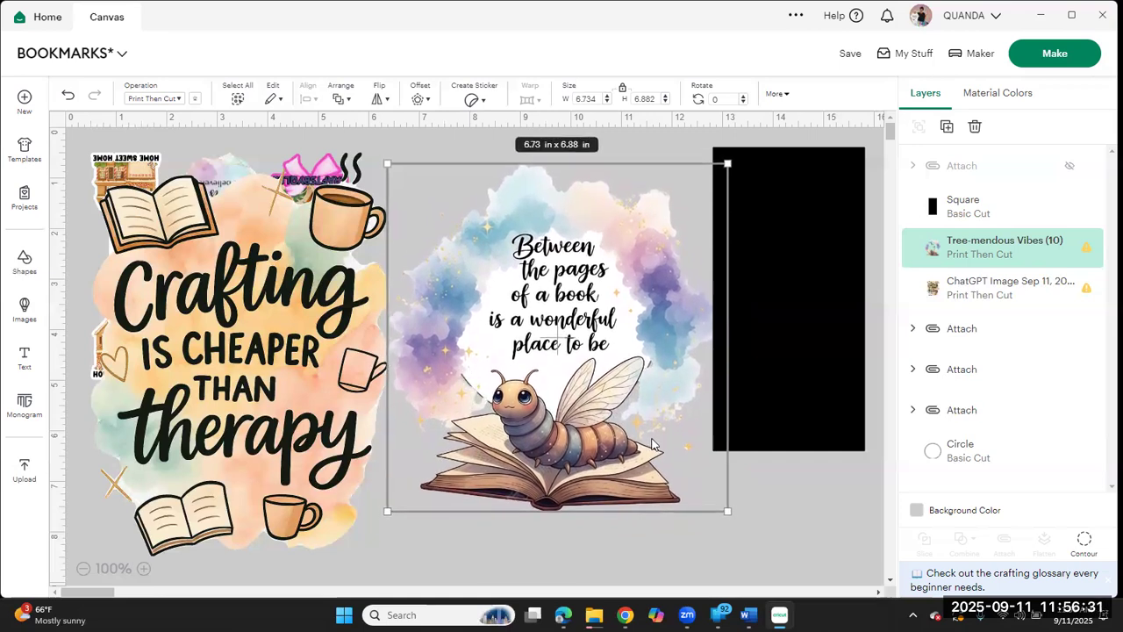
{"action": "left_click_drag", "start_coordinate": [727, 510], "coordinate": [707, 454]}
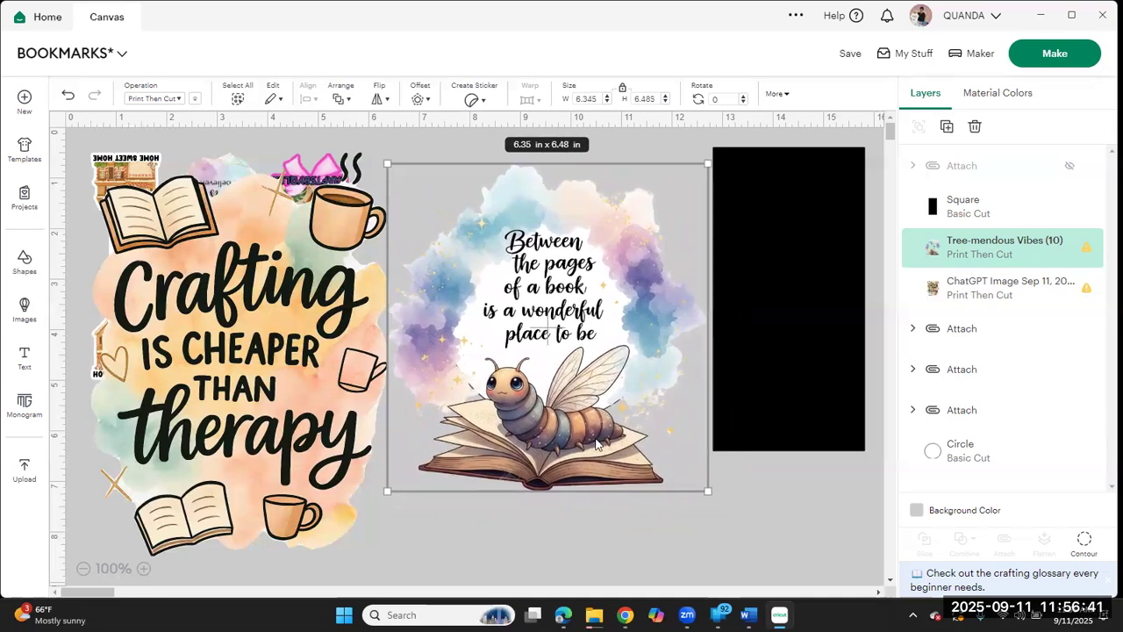
Step: Attach the bookworm image to the white circle behind it and flatten them into one Print Then Cut layer
{"action": "left_click", "coordinate": [650, 526]}
{"action": "left_click_drag", "start_coordinate": [650, 526], "coordinate": [566, 326]}
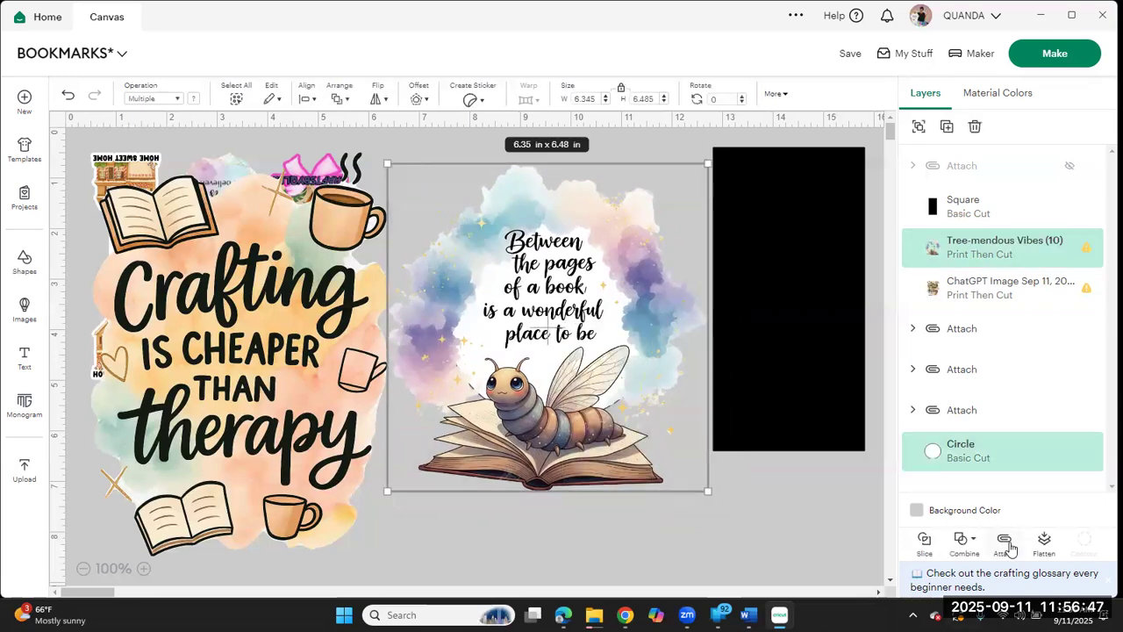
{"action": "left_click", "coordinate": [1009, 548]}
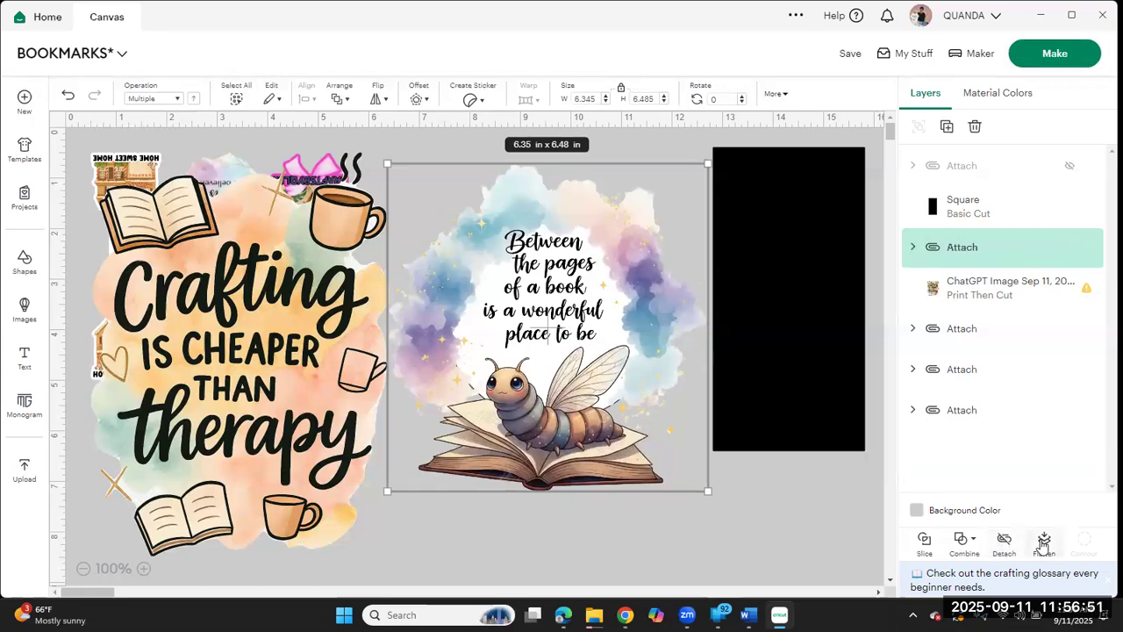
{"action": "left_click", "coordinate": [1042, 545]}
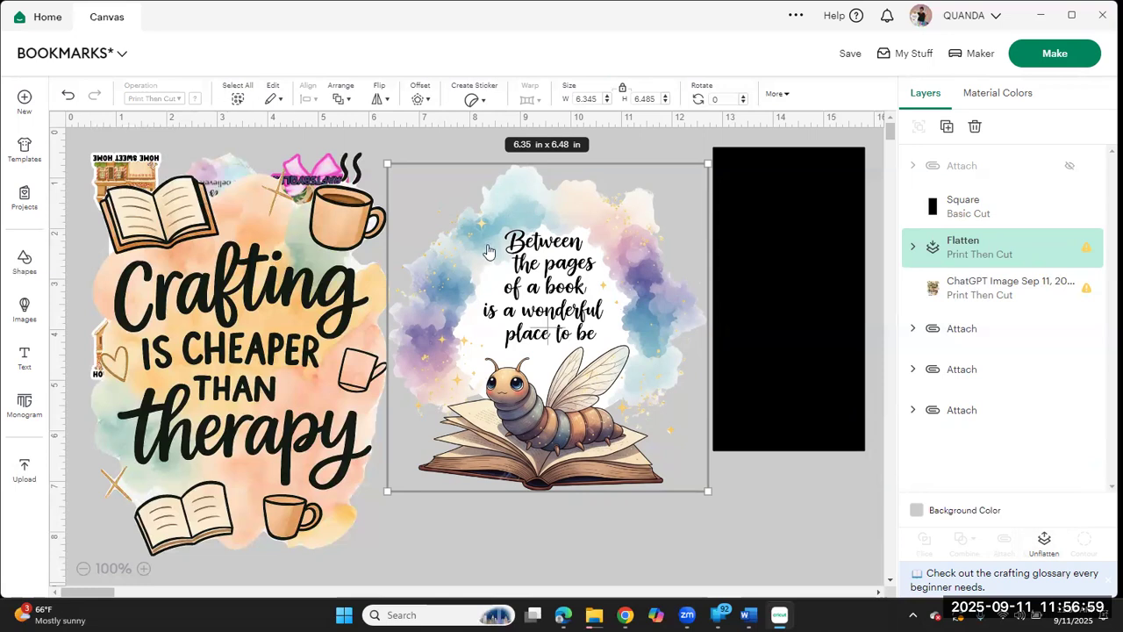
{"action": "left_click", "coordinate": [604, 541]}
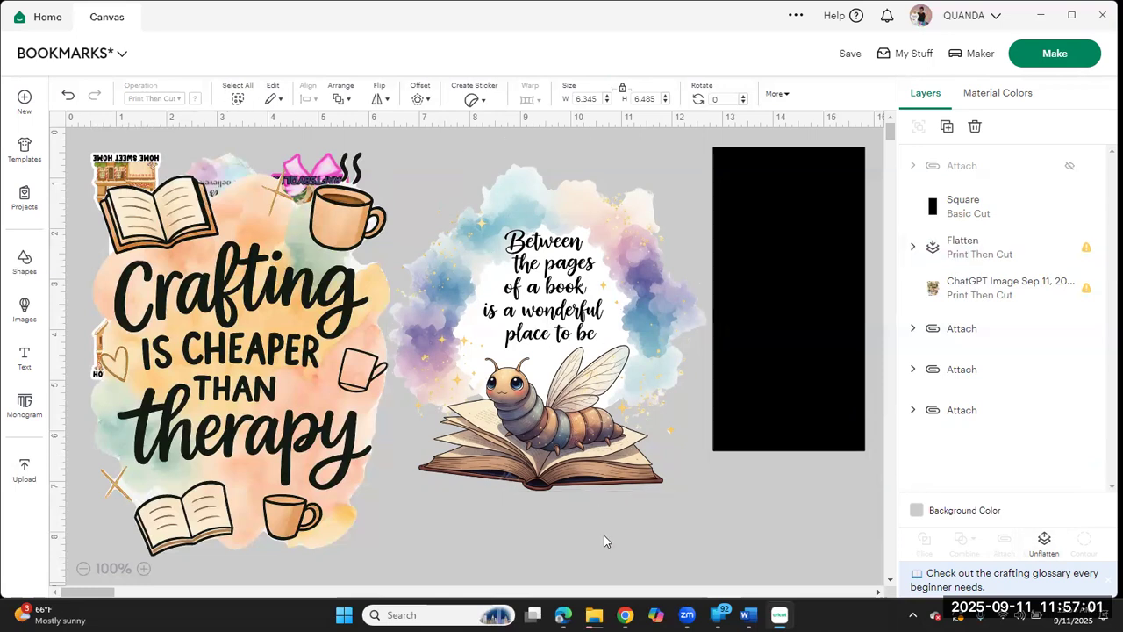
Step: Add a 0.05 in offset with rounded, welded corners around the flattened bookworm design
{"action": "left_click", "coordinate": [596, 396]}
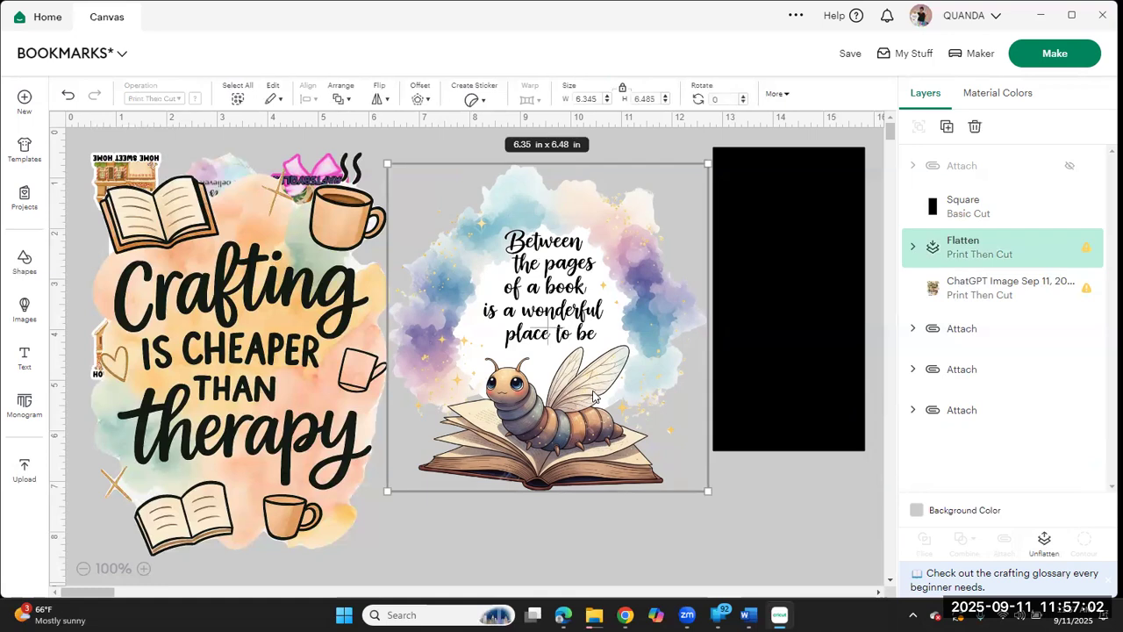
{"action": "left_click", "coordinate": [416, 97]}
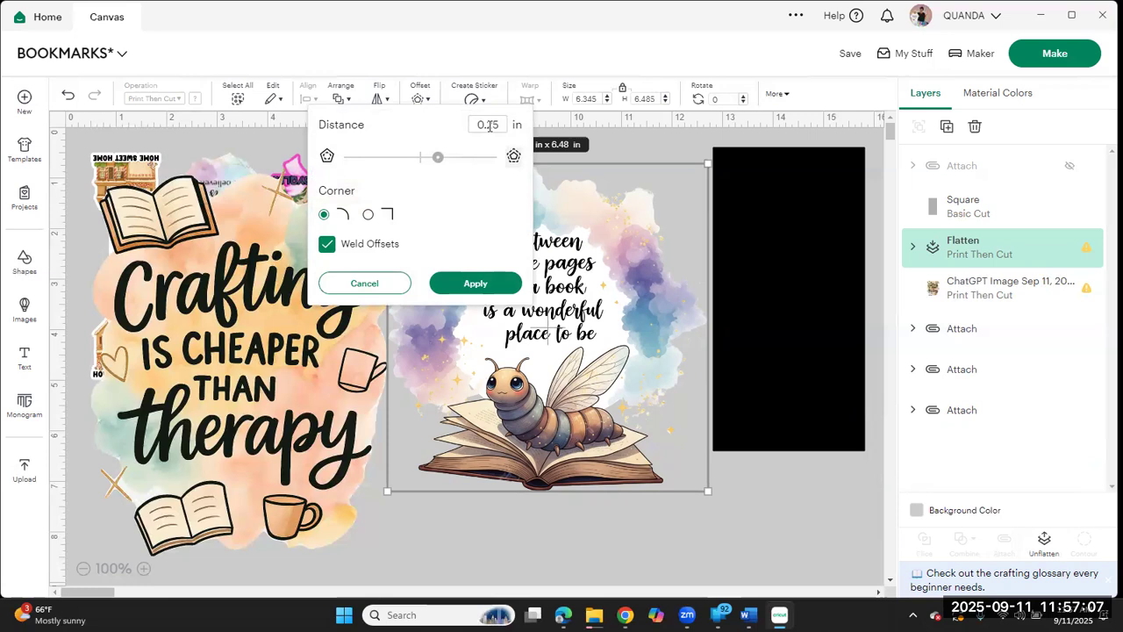
{"action": "left_click_drag", "start_coordinate": [488, 125], "coordinate": [531, 130]}
{"action": "type", "text": "0"}
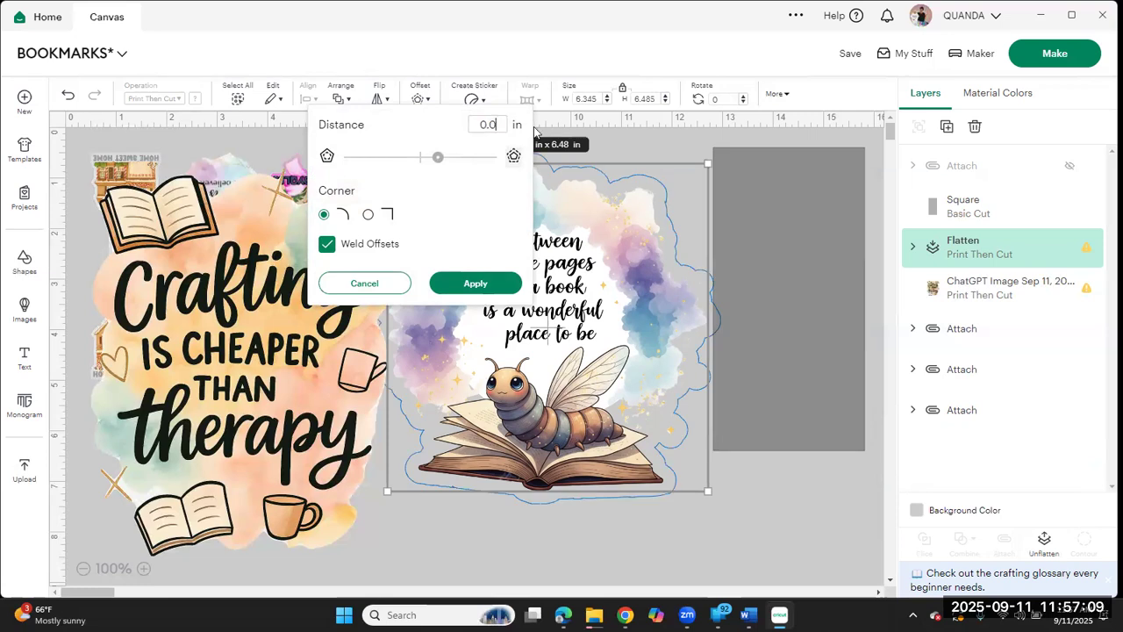
{"action": "type", "text": "5"}
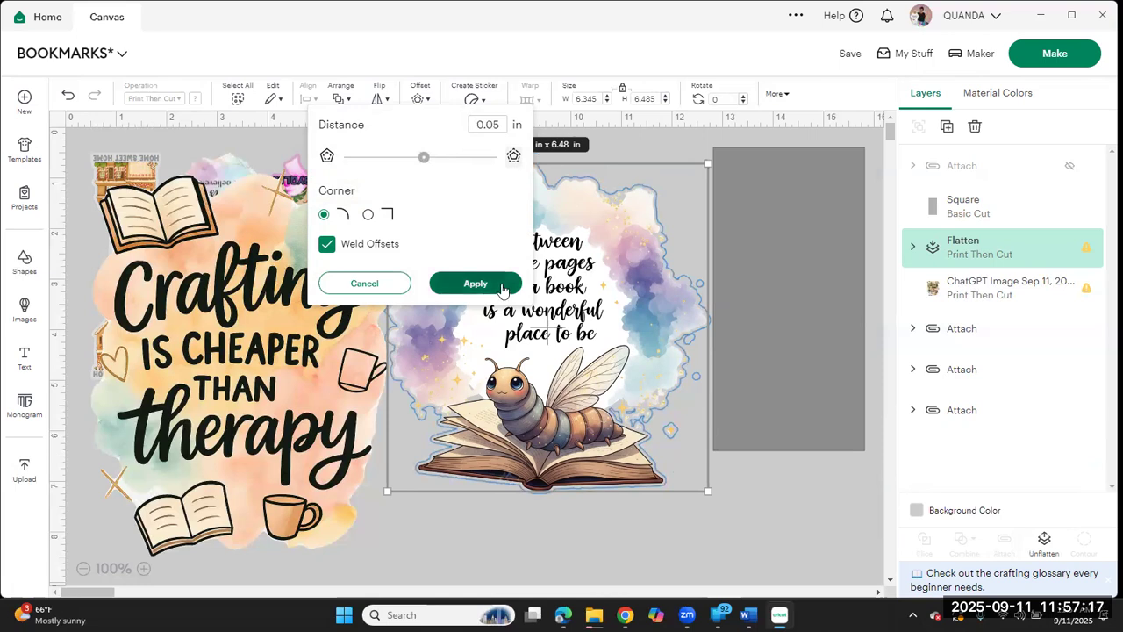
{"action": "left_click", "coordinate": [475, 283]}
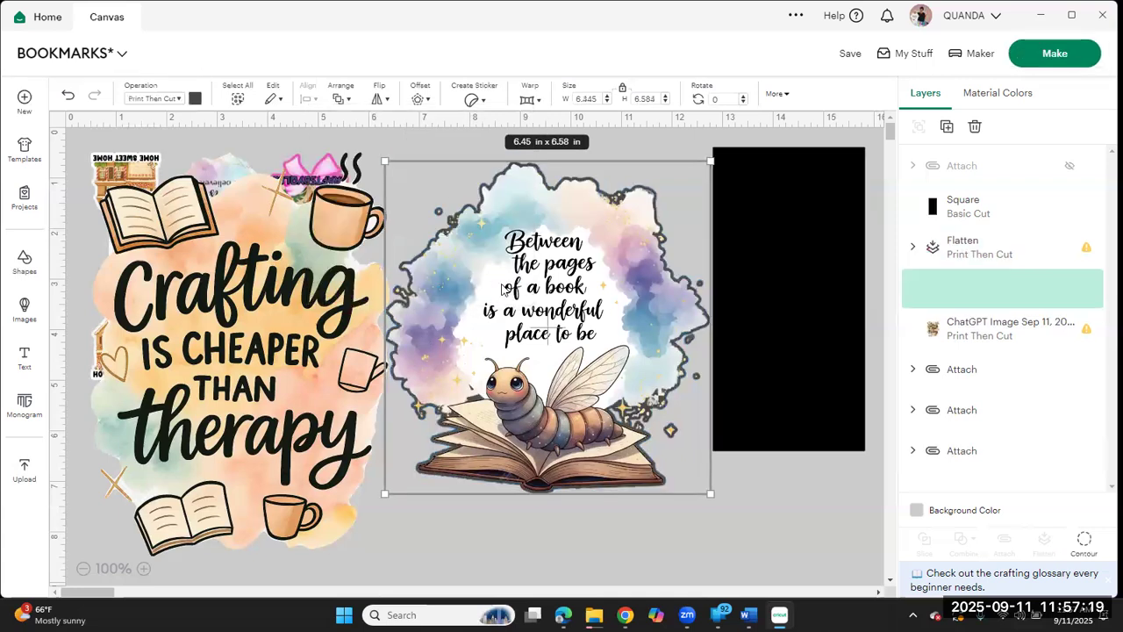
Step: Recolor the offset around the bookworm design white
{"action": "left_click", "coordinate": [195, 98]}
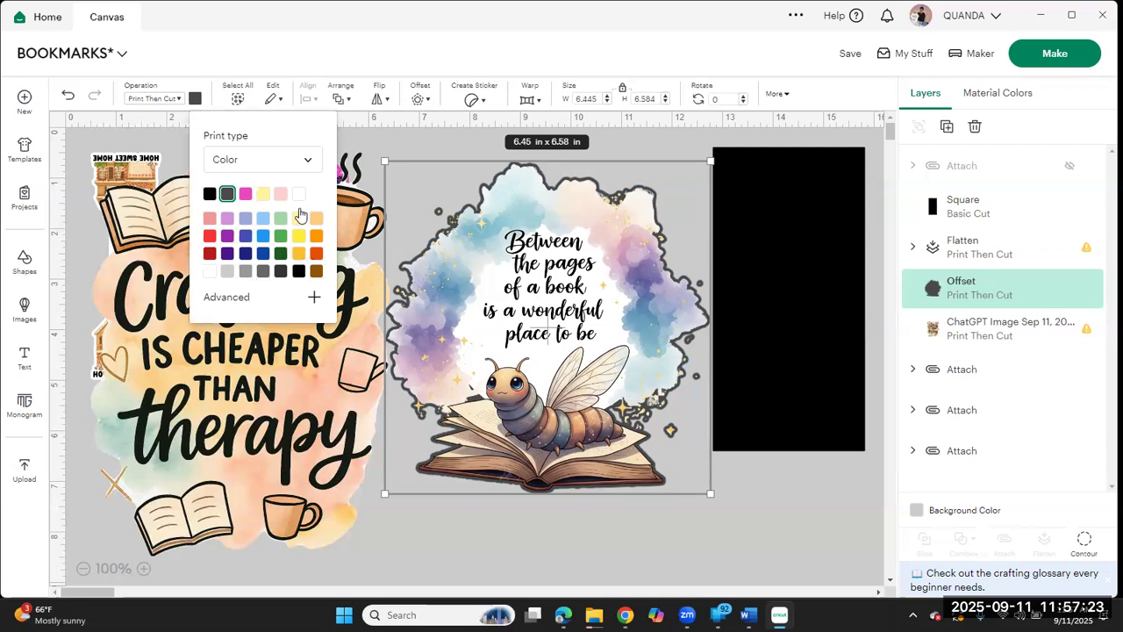
{"action": "left_click", "coordinate": [300, 194]}
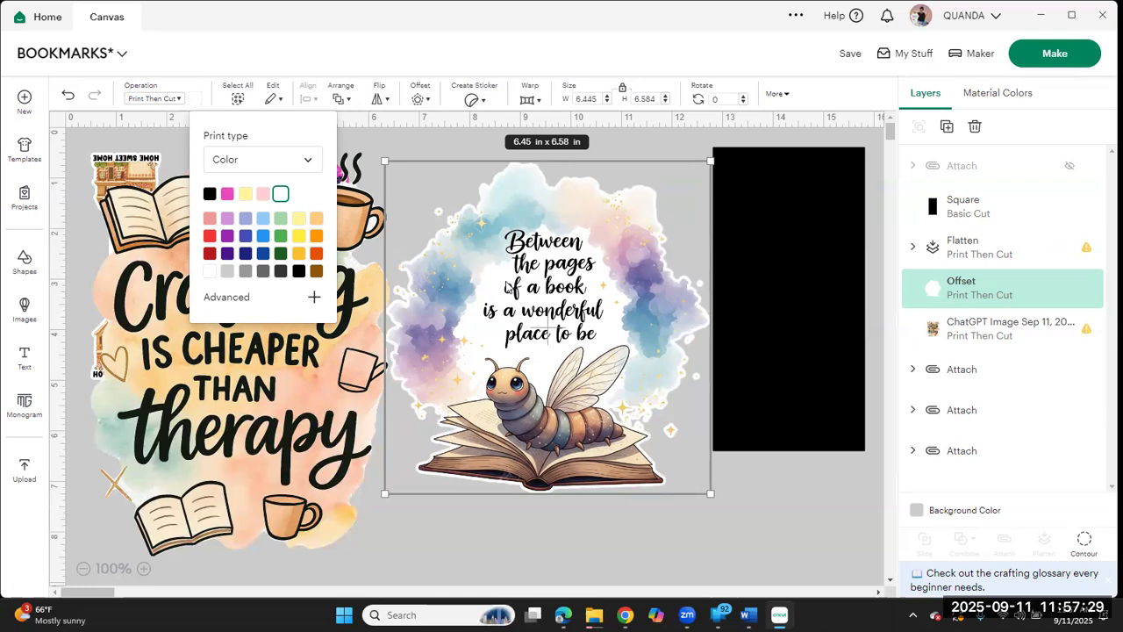
{"action": "left_click", "coordinate": [484, 542]}
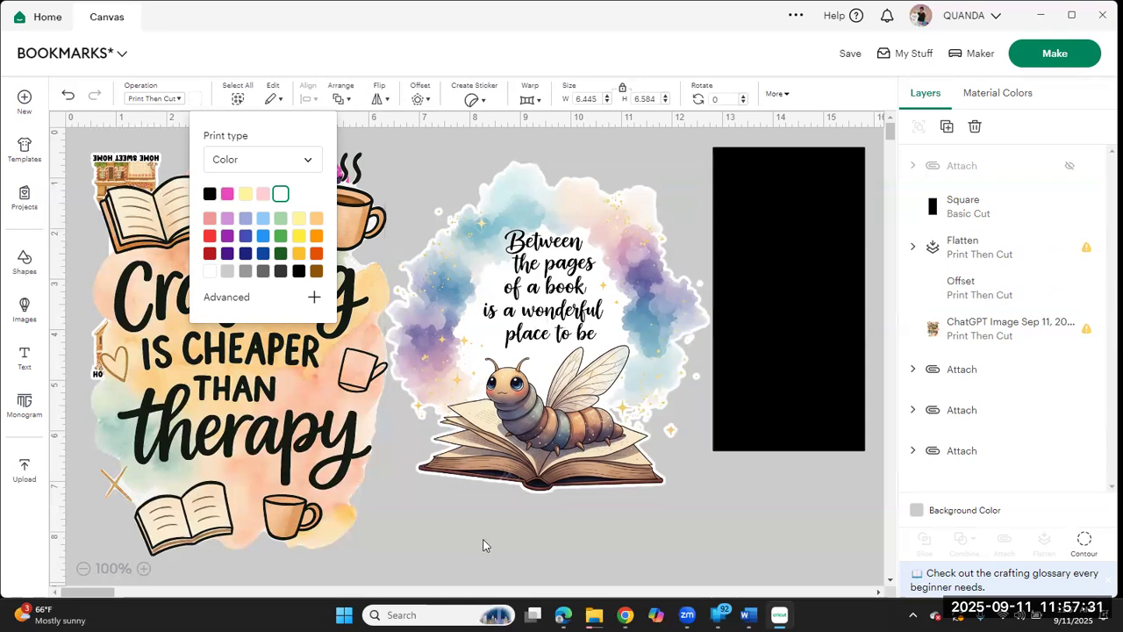
Step: Attach the bookworm design to its white offset and flatten the two together
{"action": "left_click_drag", "start_coordinate": [645, 531], "coordinate": [537, 314]}
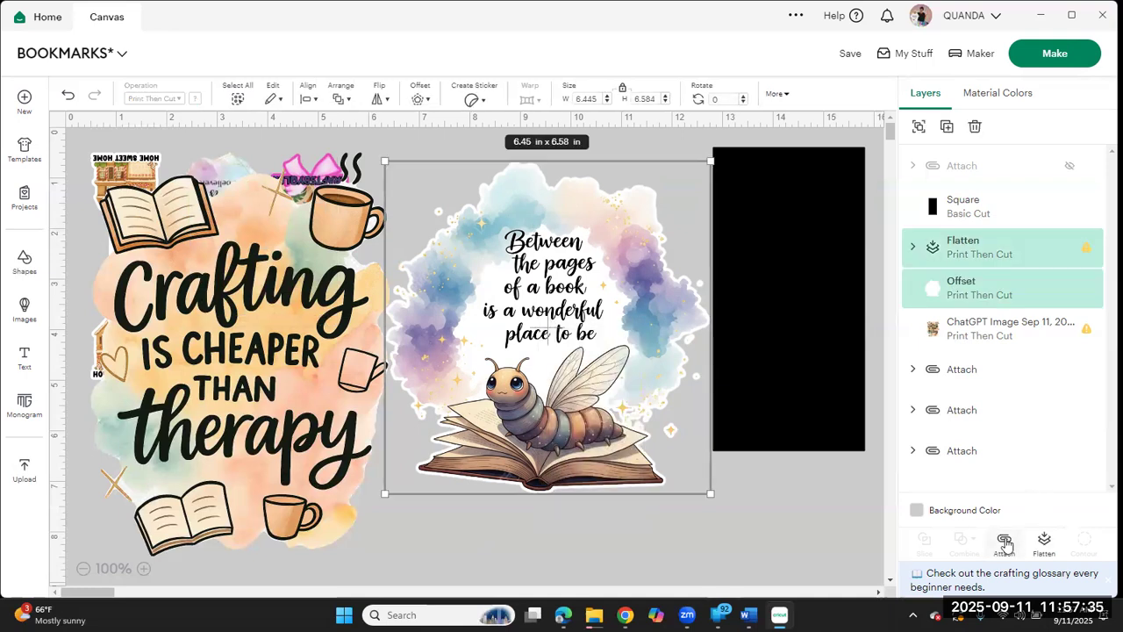
{"action": "left_click", "coordinate": [1006, 545]}
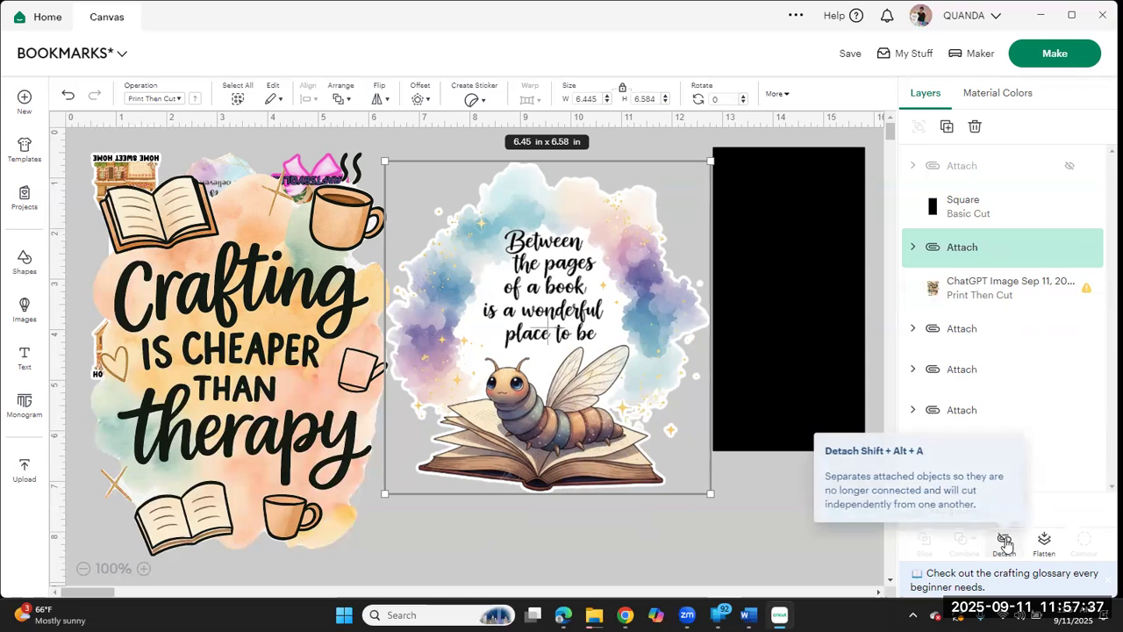
{"action": "left_click", "coordinate": [1044, 543]}
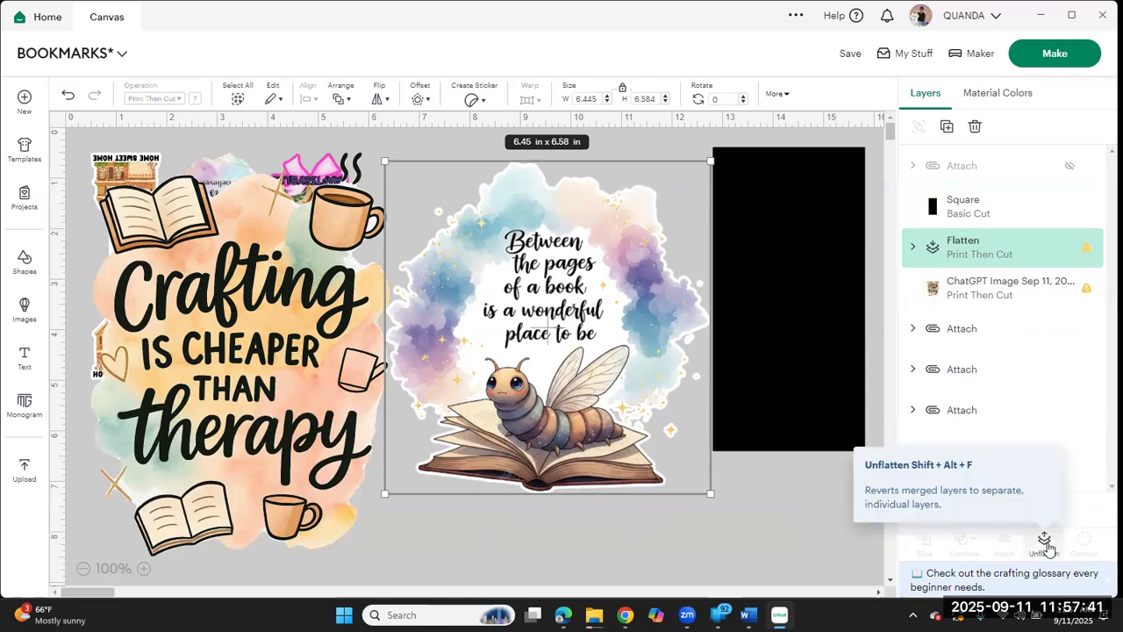
Step: Move the black rectangle out of the way and shift the bookworm design farther from the crafting image
{"action": "left_click_drag", "start_coordinate": [820, 404], "coordinate": [997, 393]}
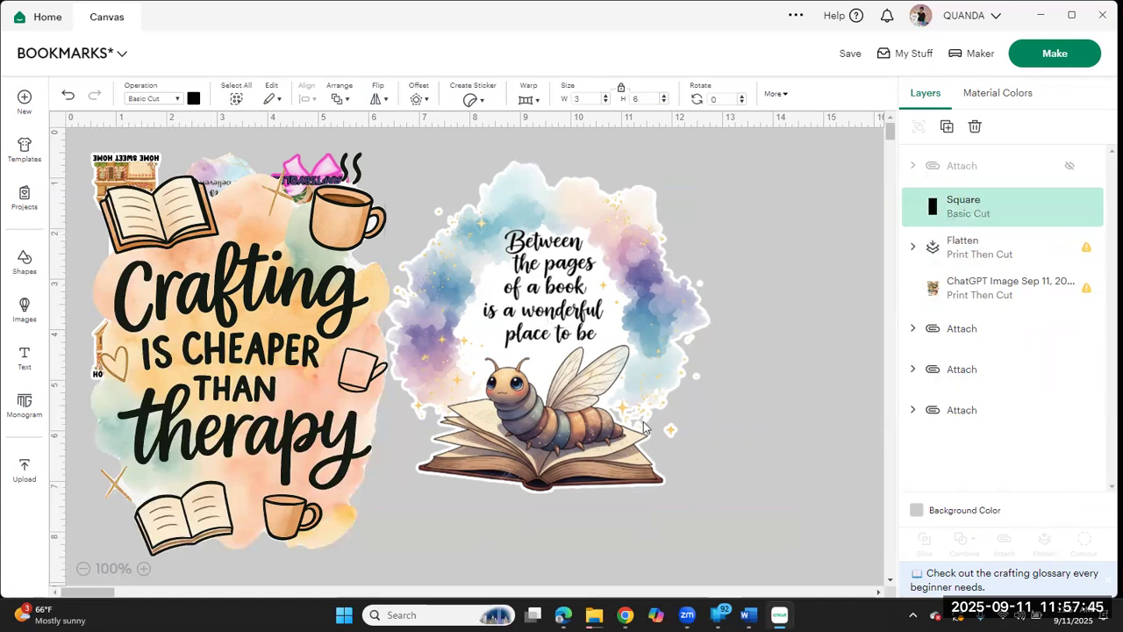
{"action": "left_click_drag", "start_coordinate": [637, 428], "coordinate": [817, 424]}
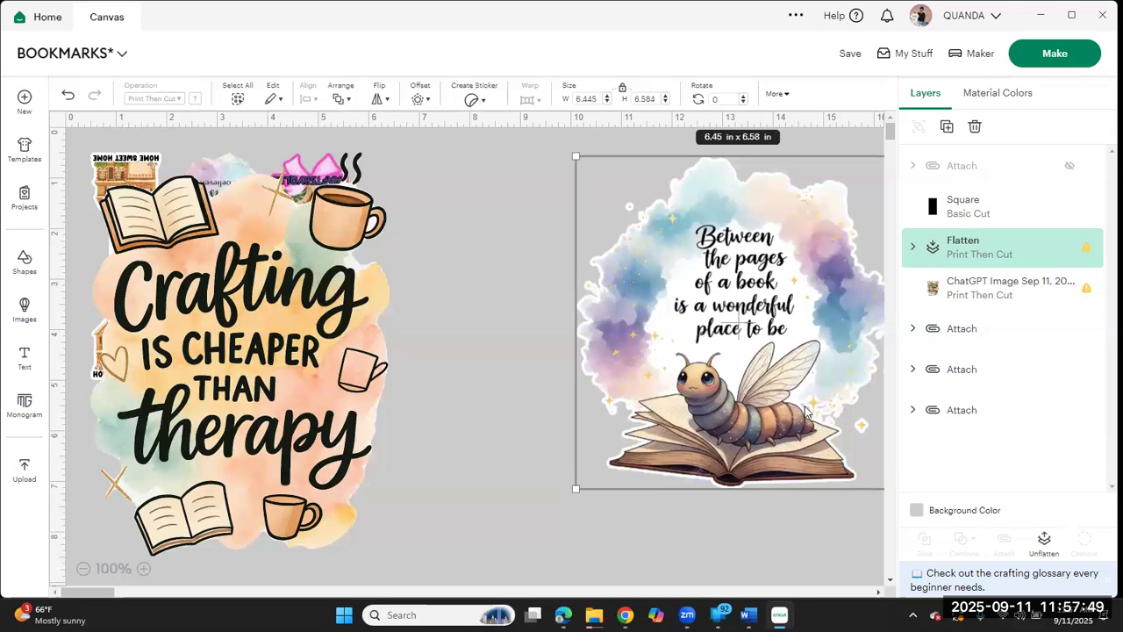
{"action": "left_click_drag", "start_coordinate": [735, 338], "coordinate": [637, 359]}
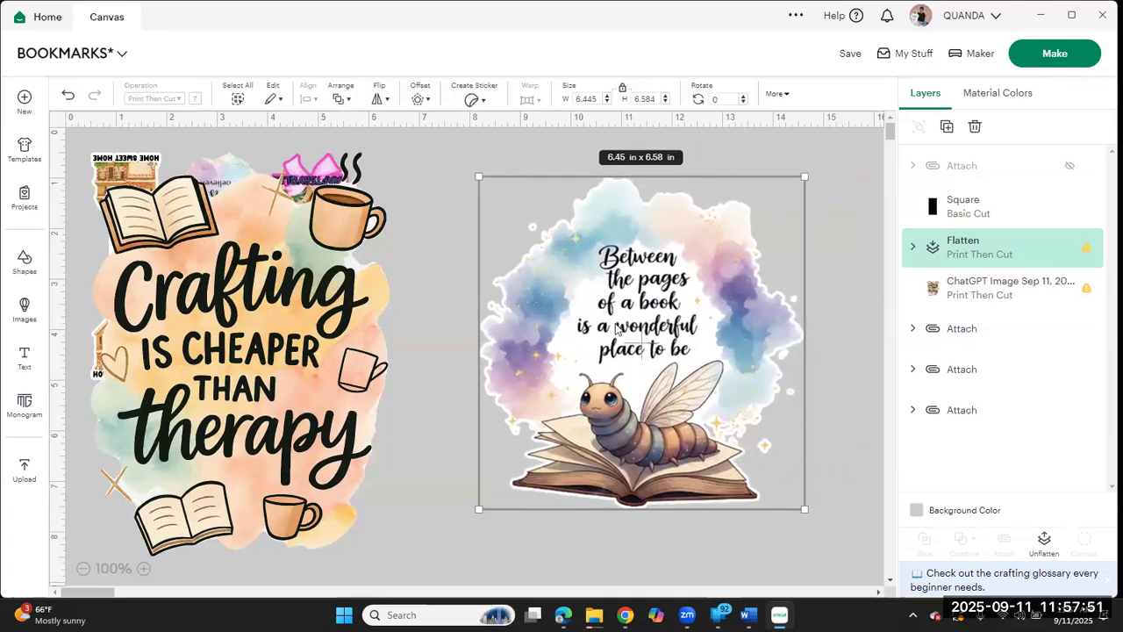
Step: Insert a circle shape and place it in the open space by the upper-left edge of the bookworm design
{"action": "left_click", "coordinate": [25, 256]}
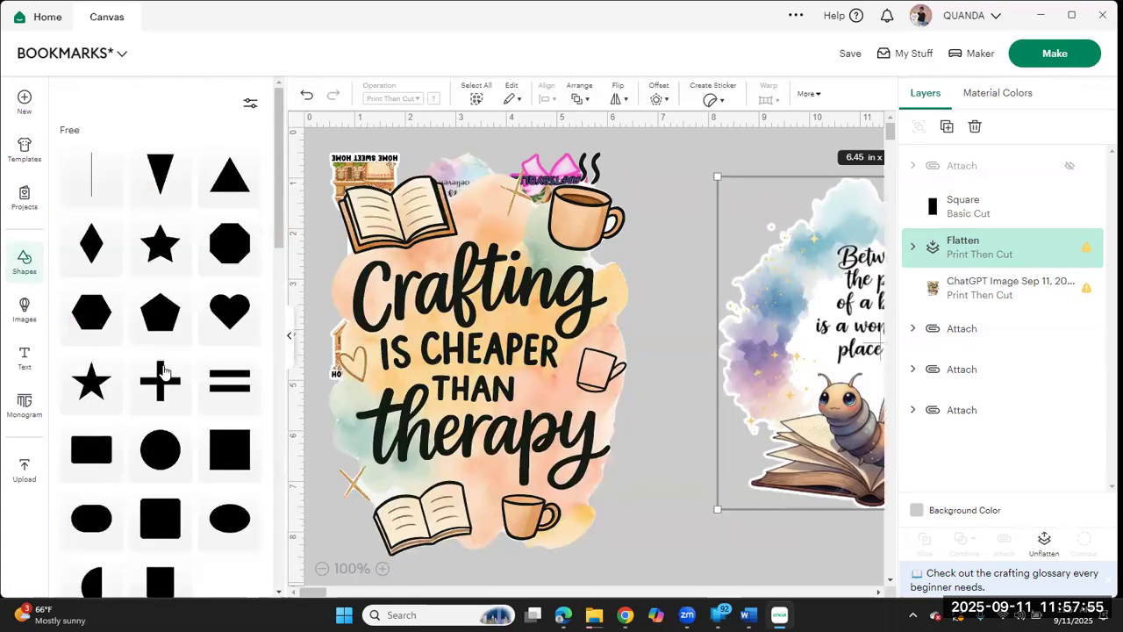
{"action": "left_click", "coordinate": [159, 451]}
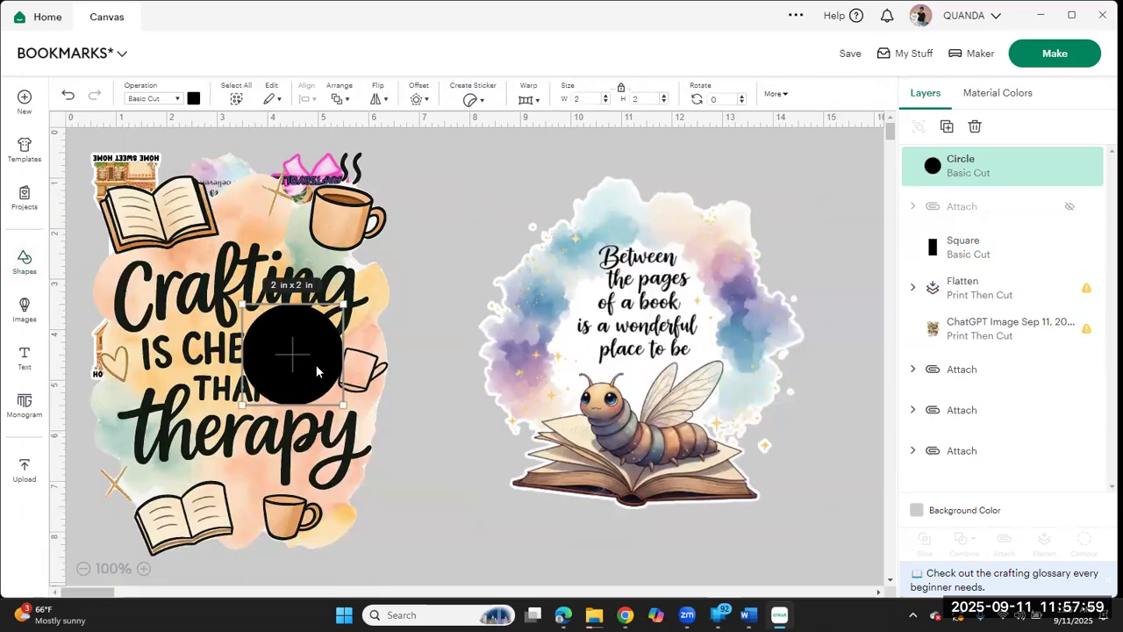
{"action": "left_click_drag", "start_coordinate": [314, 370], "coordinate": [525, 208]}
{"action": "left_click", "coordinate": [459, 326]}
{"action": "left_click_drag", "start_coordinate": [459, 329], "coordinate": [574, 191]}
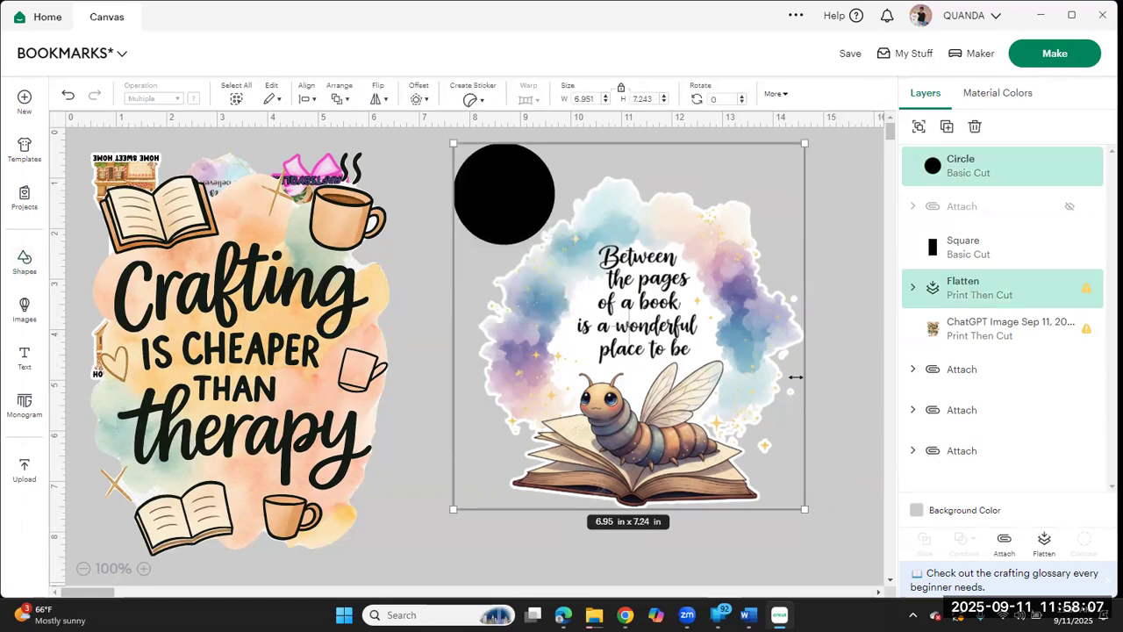
{"action": "left_click", "coordinate": [849, 356]}
Step: Unflatten and detach the bookworm design from its white offset, and select only the inner flattened bookworm layer
{"action": "left_click", "coordinate": [683, 343]}
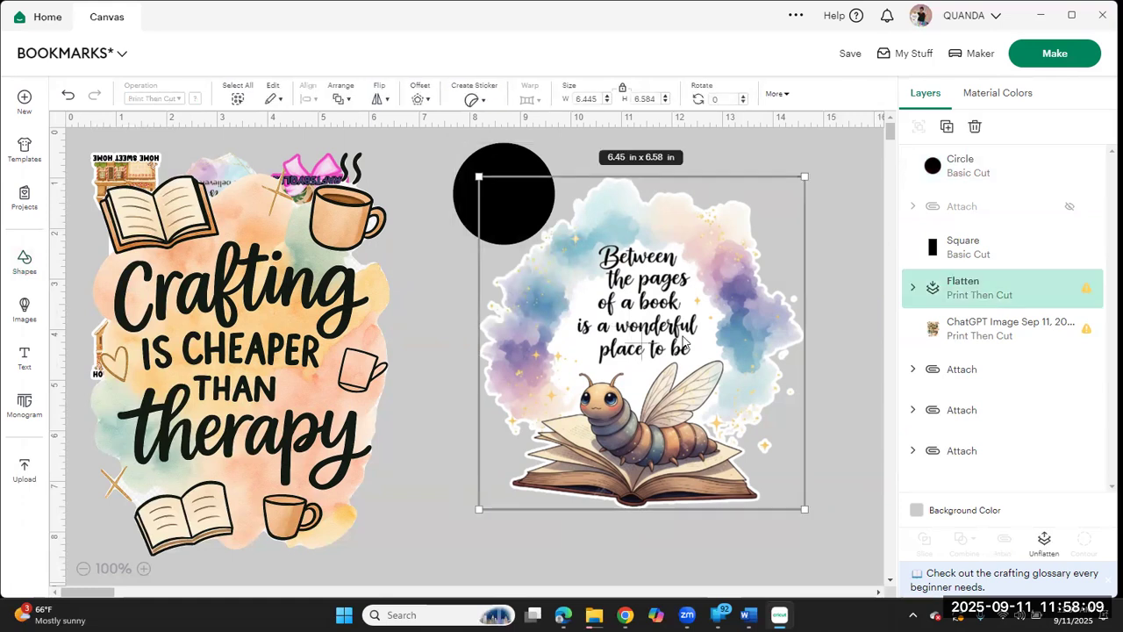
{"action": "left_click", "coordinate": [913, 288]}
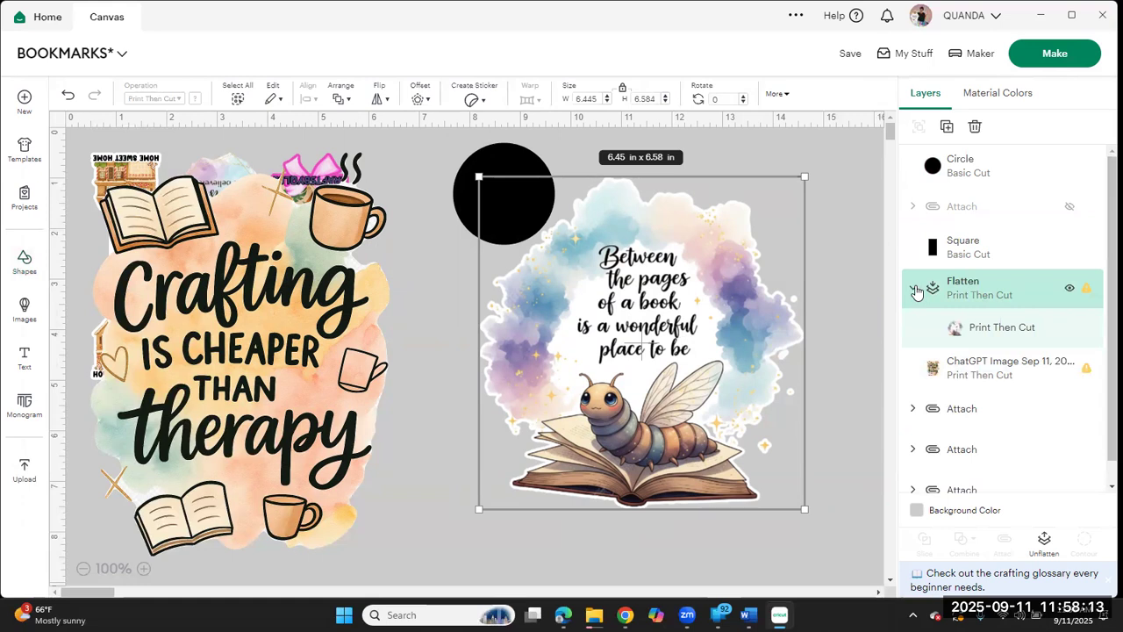
{"action": "left_click", "coordinate": [914, 288]}
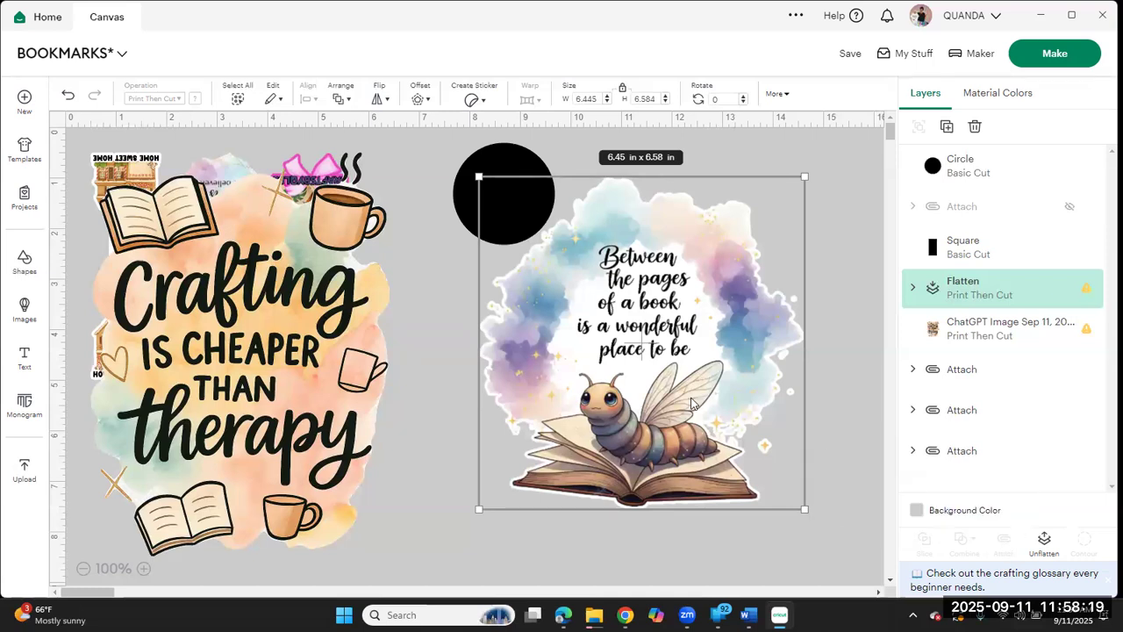
{"action": "left_click", "coordinate": [1043, 542]}
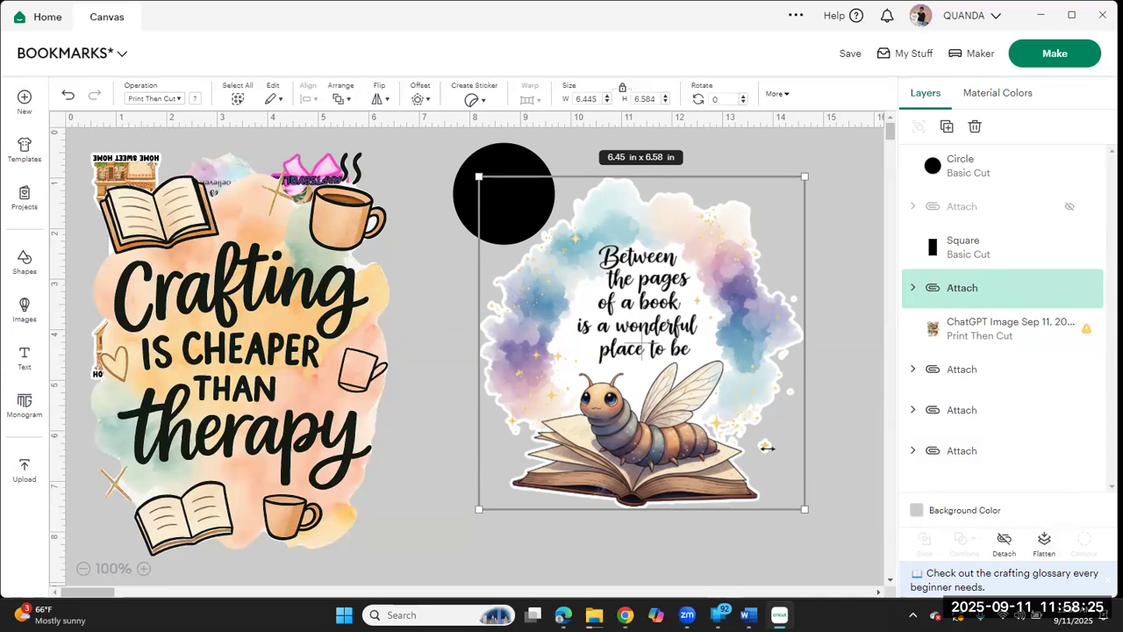
{"action": "left_click", "coordinate": [1001, 540]}
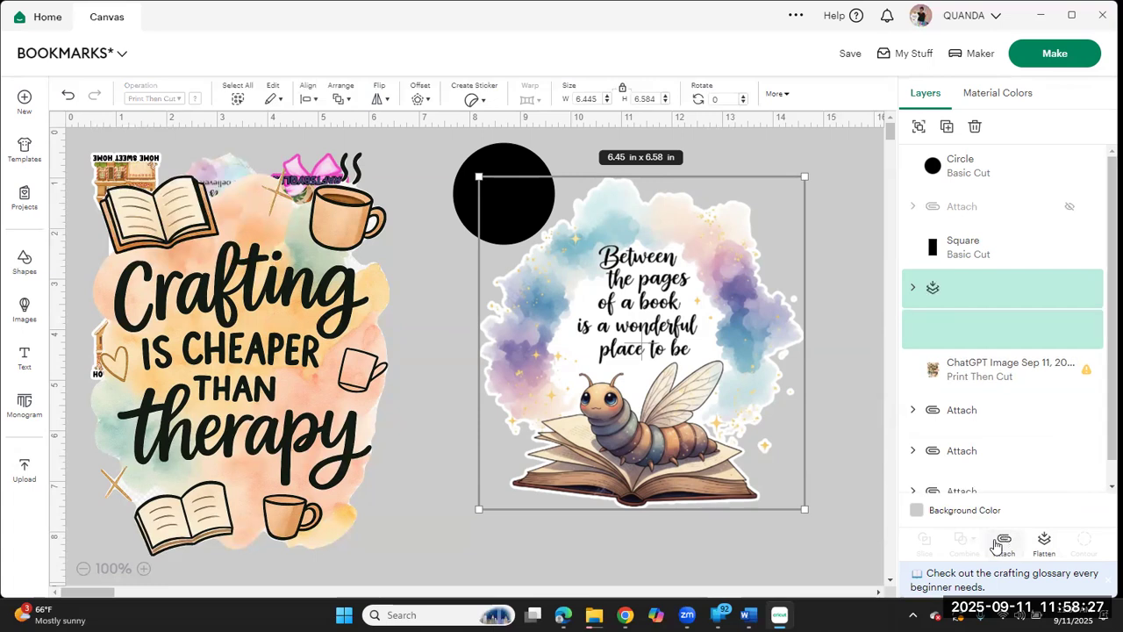
{"action": "left_click", "coordinate": [845, 425]}
{"action": "left_click", "coordinate": [926, 294]}
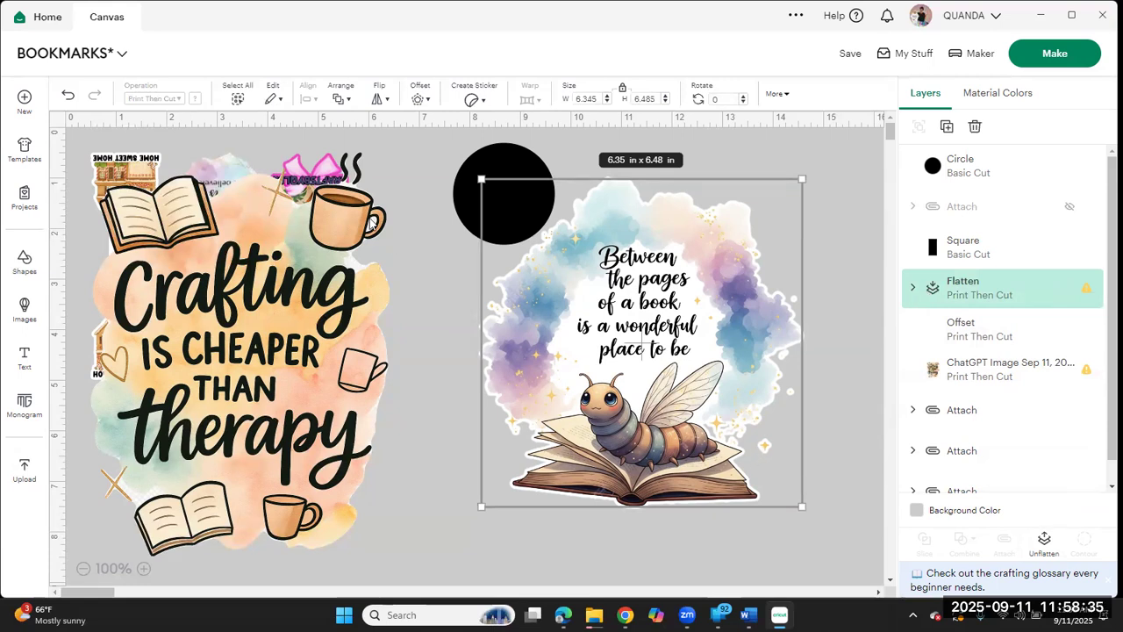
Step: Move the flattened bookworm design off its white offset, delete the offset layer, and return the design to the open space
{"action": "left_click", "coordinate": [481, 157], "text": "shift"}
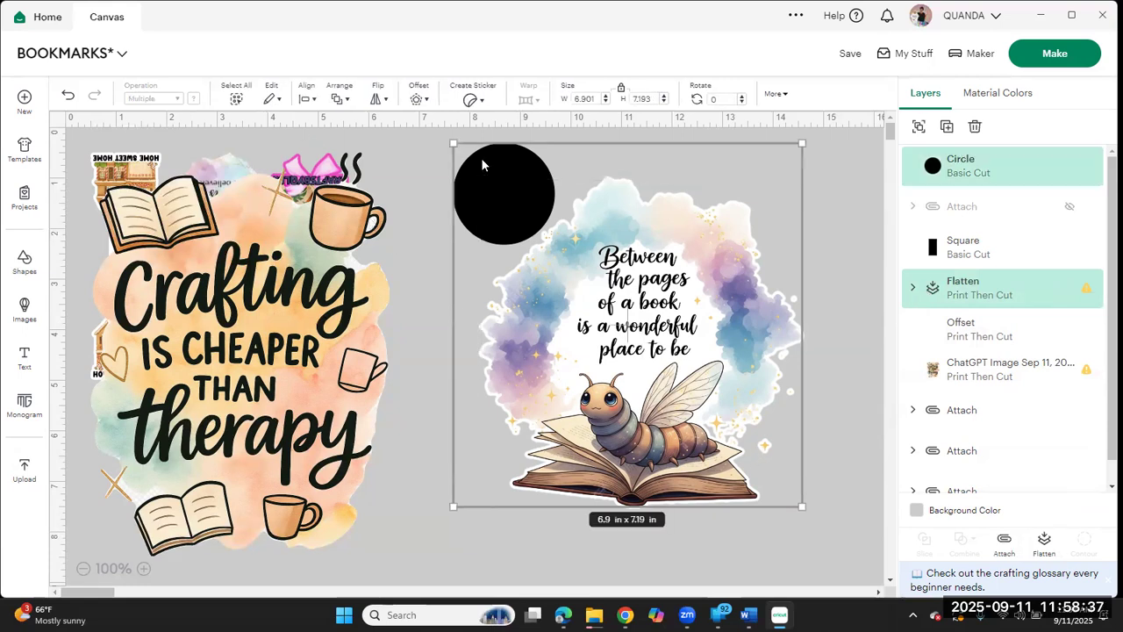
{"action": "left_click", "coordinate": [847, 486]}
{"action": "left_click_drag", "start_coordinate": [687, 384], "coordinate": [652, 458]}
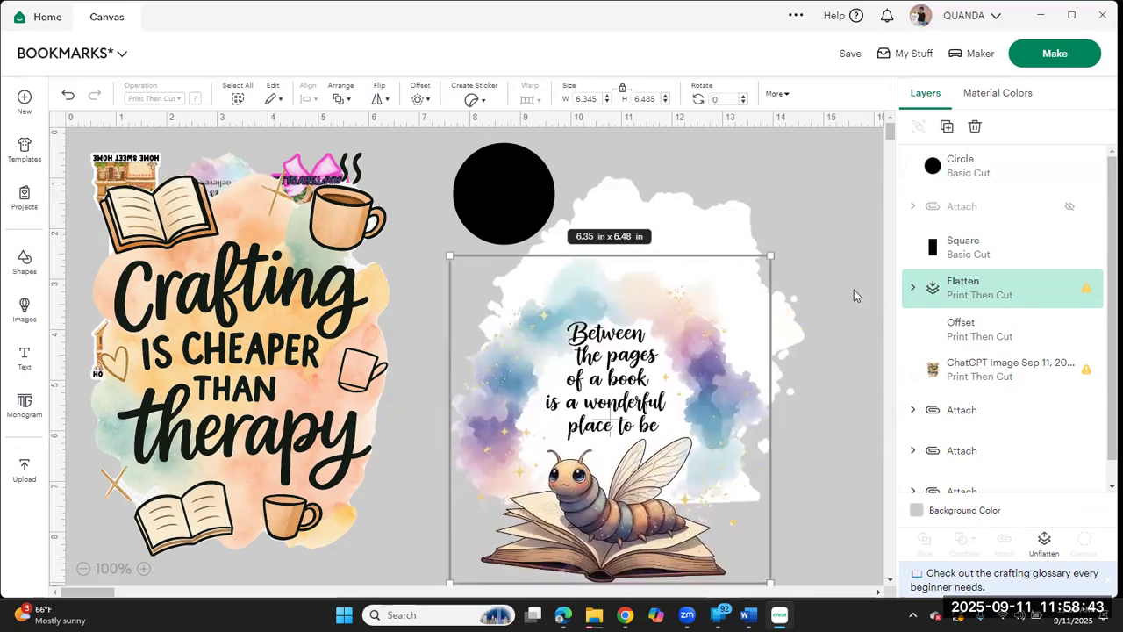
{"action": "left_click", "coordinate": [717, 222]}
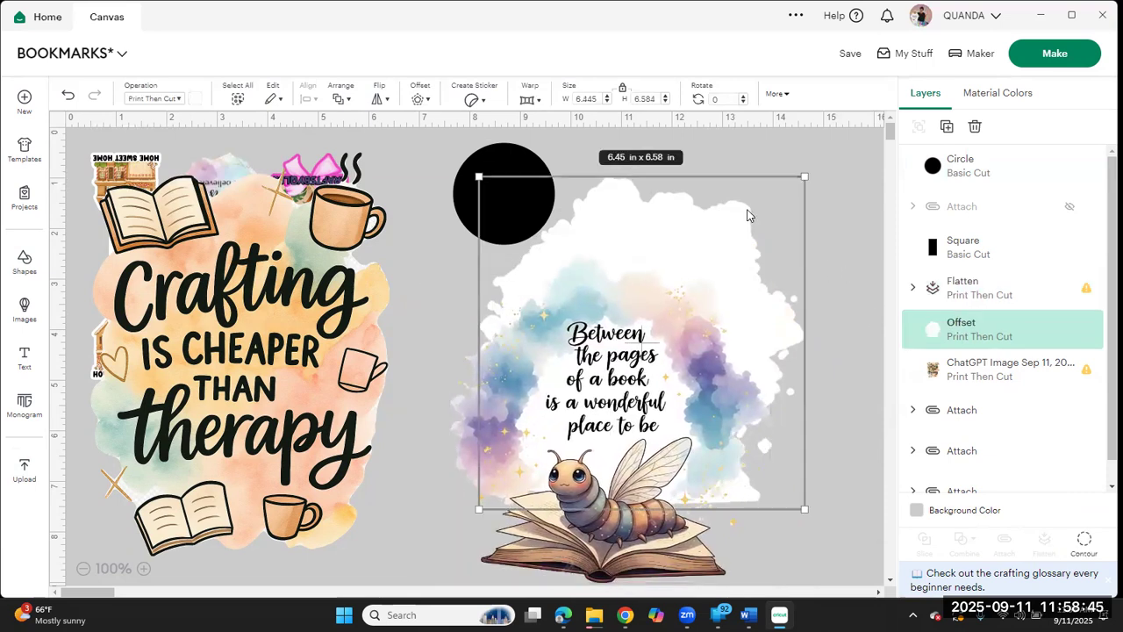
{"action": "left_click", "coordinate": [976, 133]}
{"action": "left_click_drag", "start_coordinate": [685, 380], "coordinate": [749, 293]}
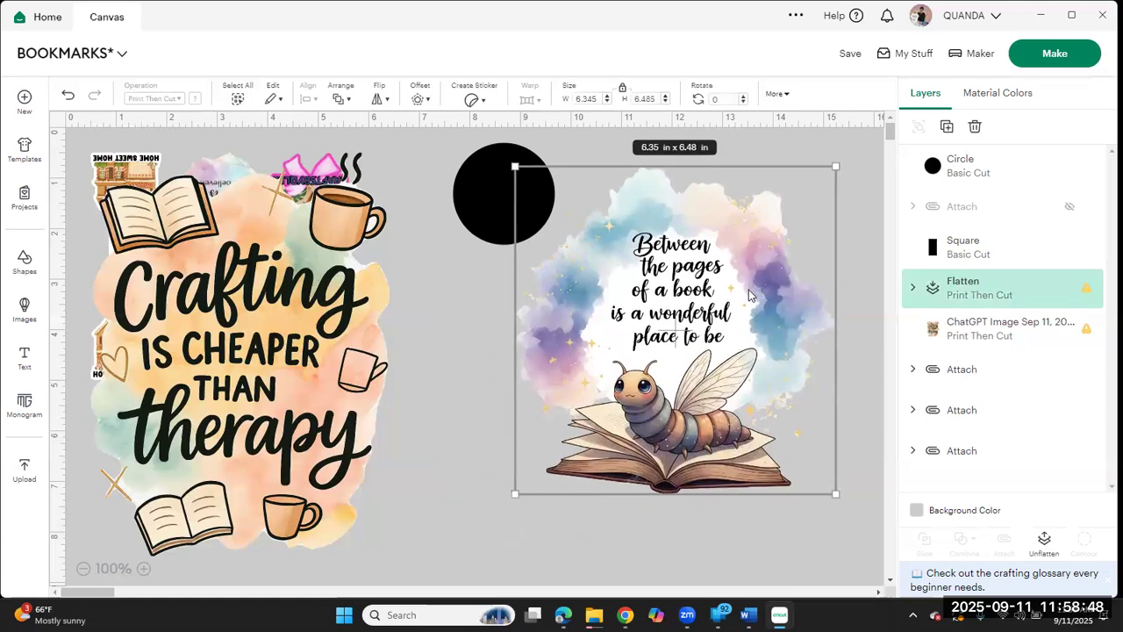
Step: Unflatten the bookworm design and detach its image from the white backing circle
{"action": "left_click", "coordinate": [914, 287]}
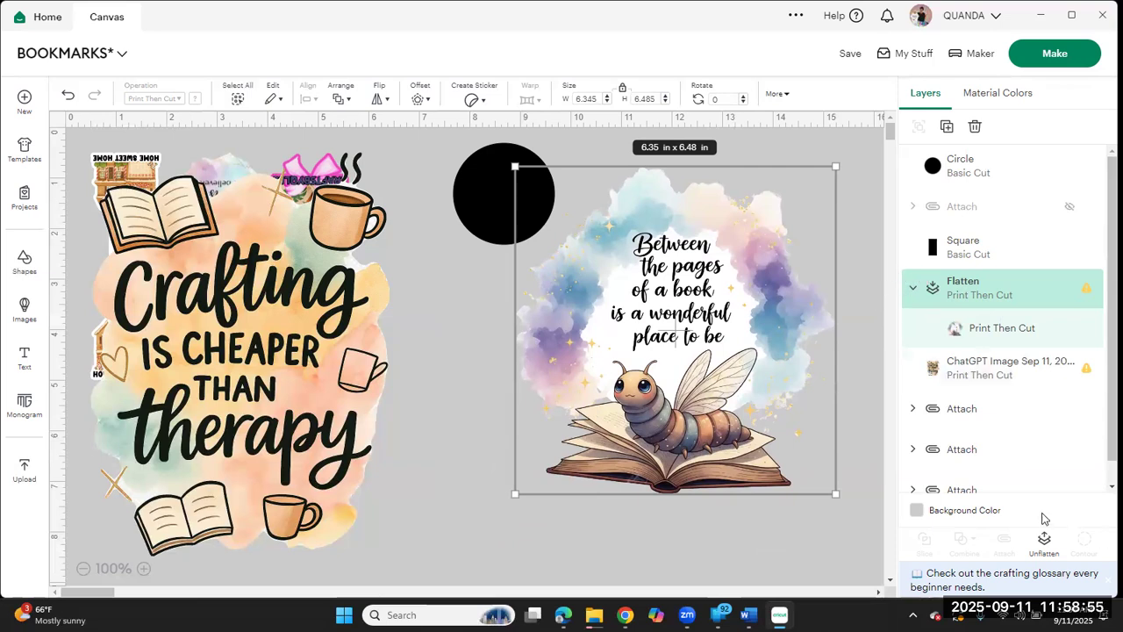
{"action": "left_click", "coordinate": [1049, 549]}
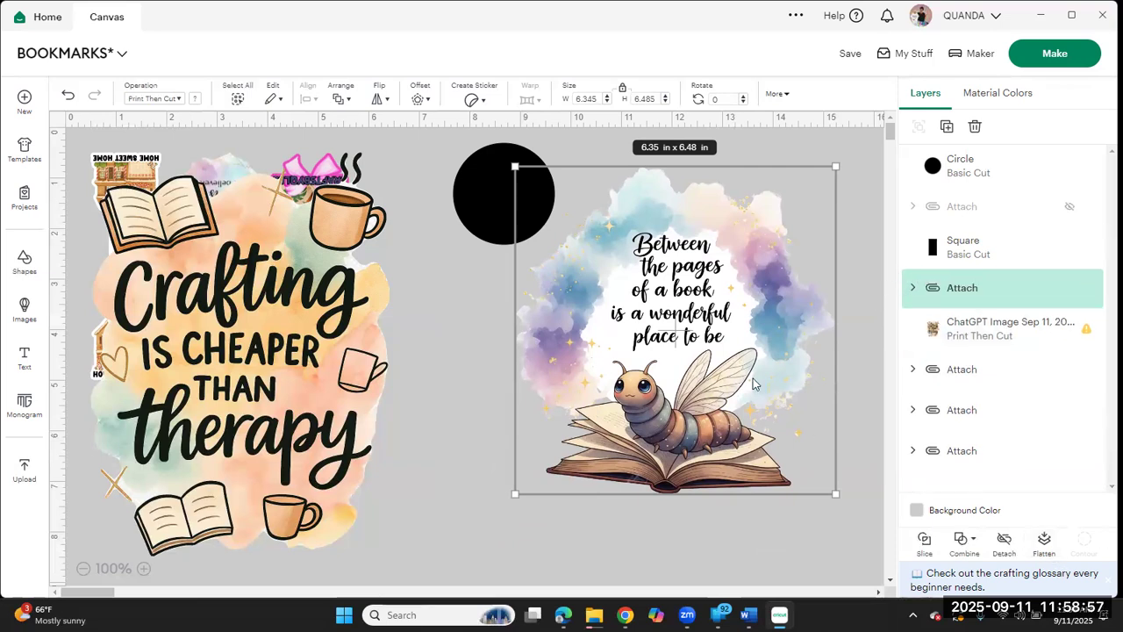
{"action": "mouse_move", "coordinate": [751, 384]}
{"action": "left_mouse_down"}
{"action": "mouse_move", "coordinate": [736, 447]}
{"action": "mouse_move", "coordinate": [746, 402]}
{"action": "left_mouse_up"}
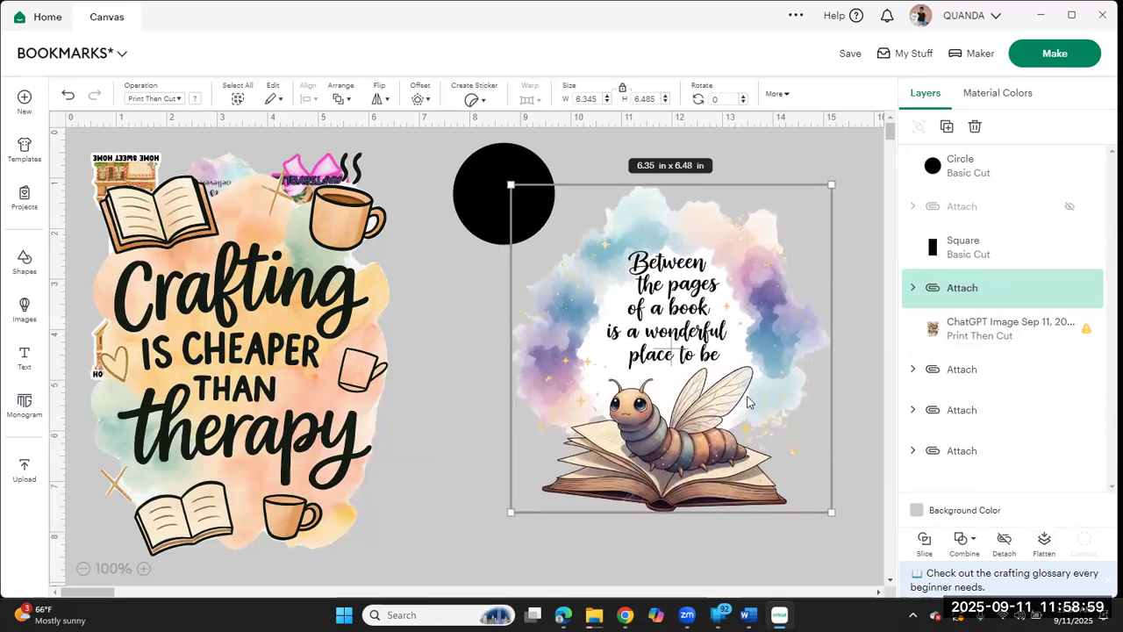
{"action": "left_click", "coordinate": [601, 550]}
{"action": "mouse_move", "coordinate": [647, 412]}
{"action": "left_mouse_down"}
{"action": "mouse_move", "coordinate": [615, 492]}
{"action": "mouse_move", "coordinate": [645, 419]}
{"action": "left_mouse_up"}
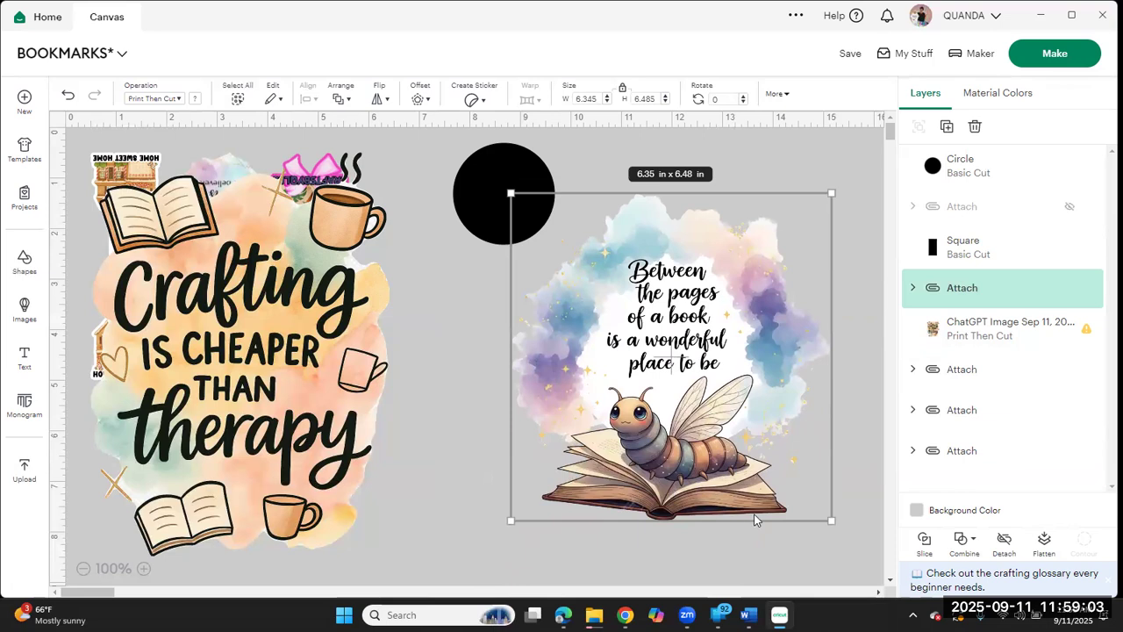
{"action": "left_click", "coordinate": [1005, 540]}
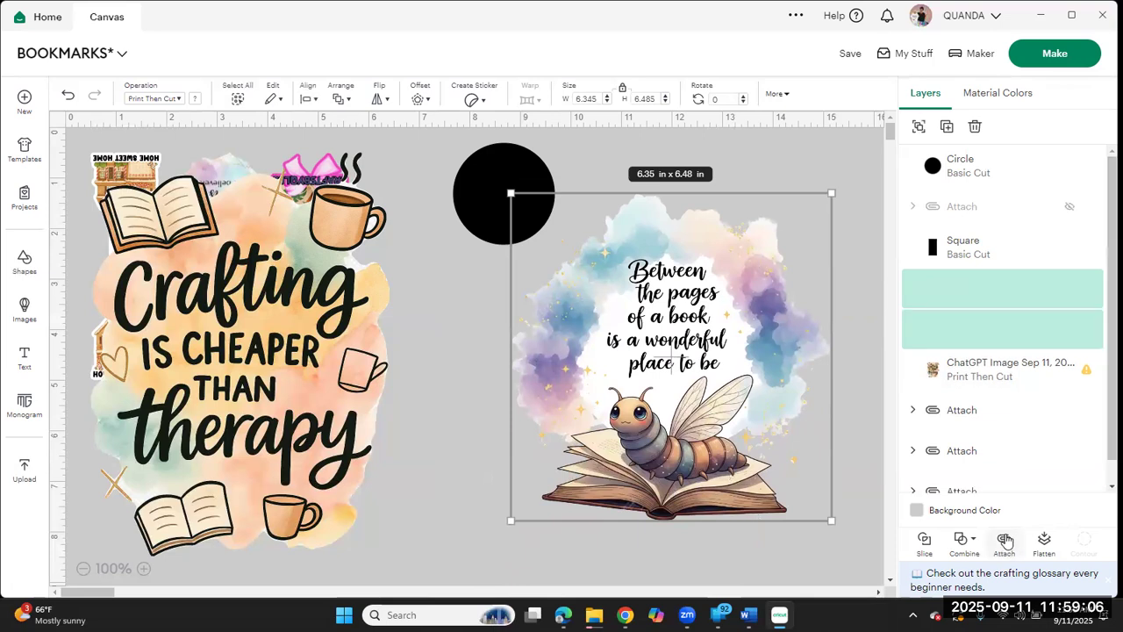
{"action": "left_click", "coordinate": [816, 546]}
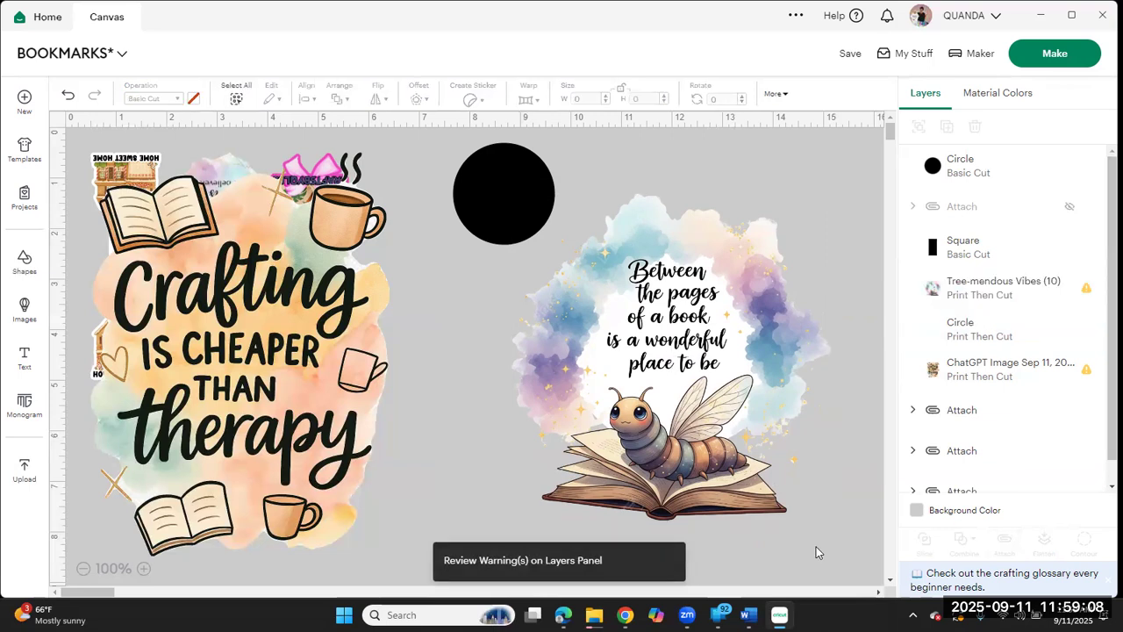
Step: Separate the bookworm image from its white backing circle, placing the white circle off to the right of the image
{"action": "left_click", "coordinate": [725, 444]}
{"action": "left_click_drag", "start_coordinate": [725, 444], "coordinate": [637, 496]}
{"action": "left_click_drag", "start_coordinate": [772, 377], "coordinate": [1009, 320]}
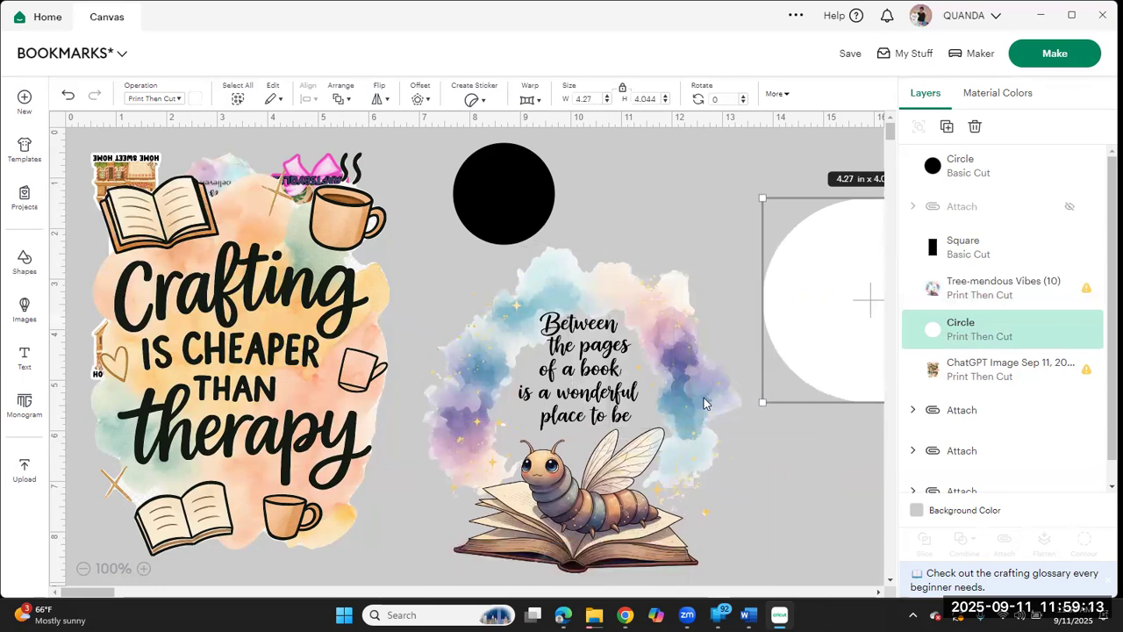
{"action": "left_click_drag", "start_coordinate": [702, 402], "coordinate": [765, 387]}
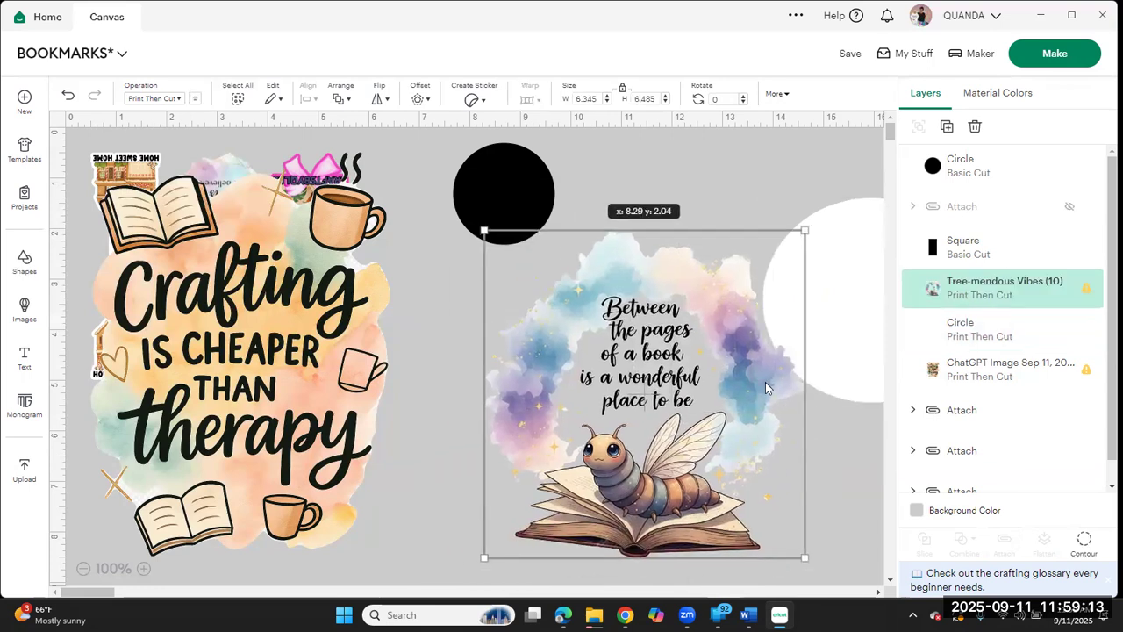
Step: Position the black circle over the specks at the bookworm image's upper-left edge and slice the image with it
{"action": "left_click", "coordinate": [516, 200]}
{"action": "left_click_drag", "start_coordinate": [516, 201], "coordinate": [508, 264]}
{"action": "left_click", "coordinate": [452, 437]}
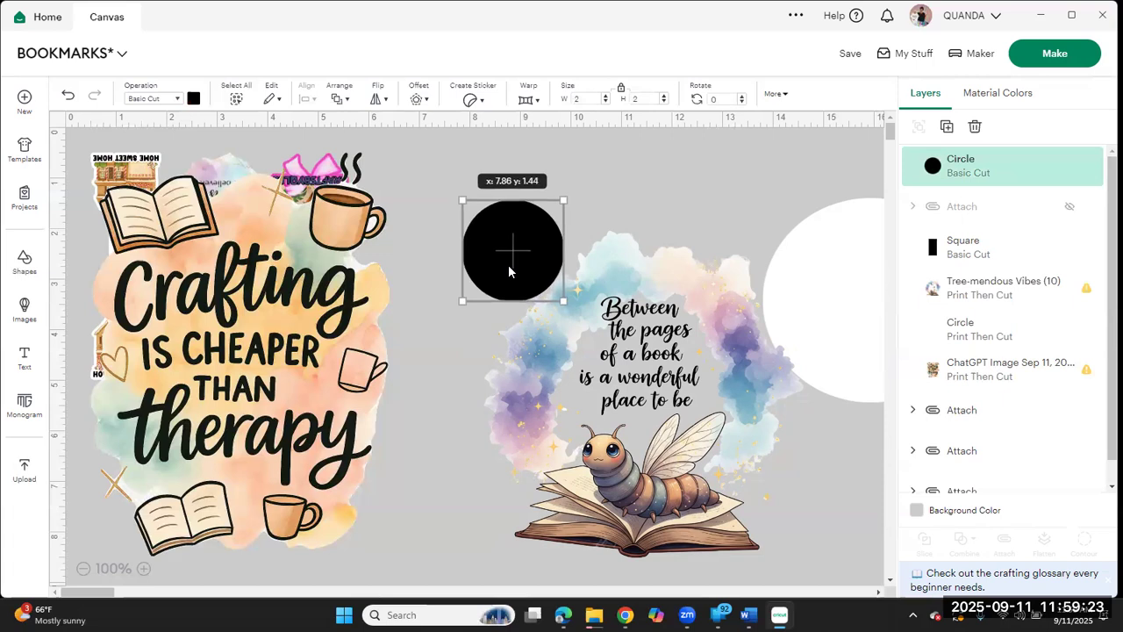
{"action": "left_click", "coordinate": [466, 453]}
{"action": "left_click_drag", "start_coordinate": [465, 453], "coordinate": [586, 200]}
{"action": "left_click", "coordinate": [923, 540]}
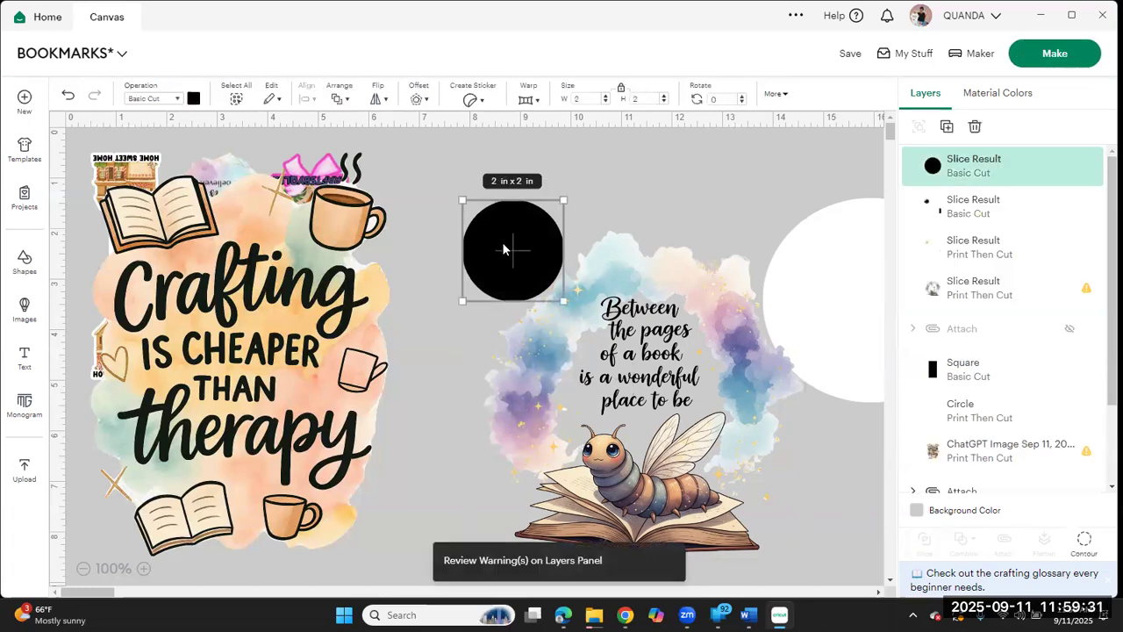
Step: Move the black circle over the stray marks at the bookworm image's lower-right edge and slice the image with it
{"action": "left_click_drag", "start_coordinate": [505, 250], "coordinate": [795, 499]}
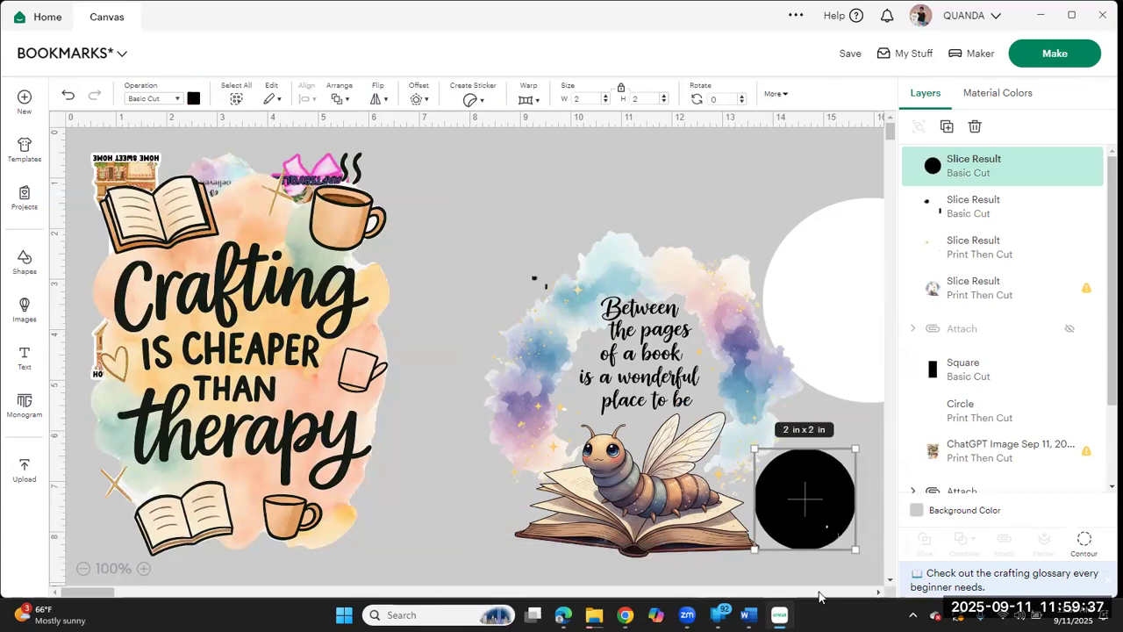
{"action": "left_click", "coordinate": [627, 428], "text": "shift"}
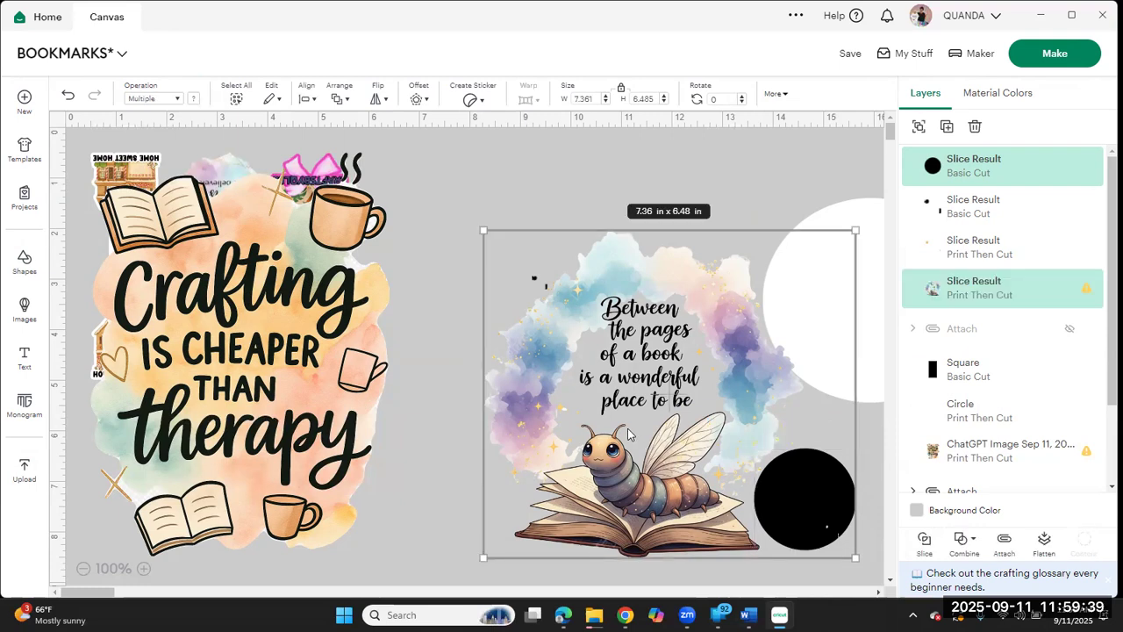
{"action": "left_click", "coordinate": [929, 548]}
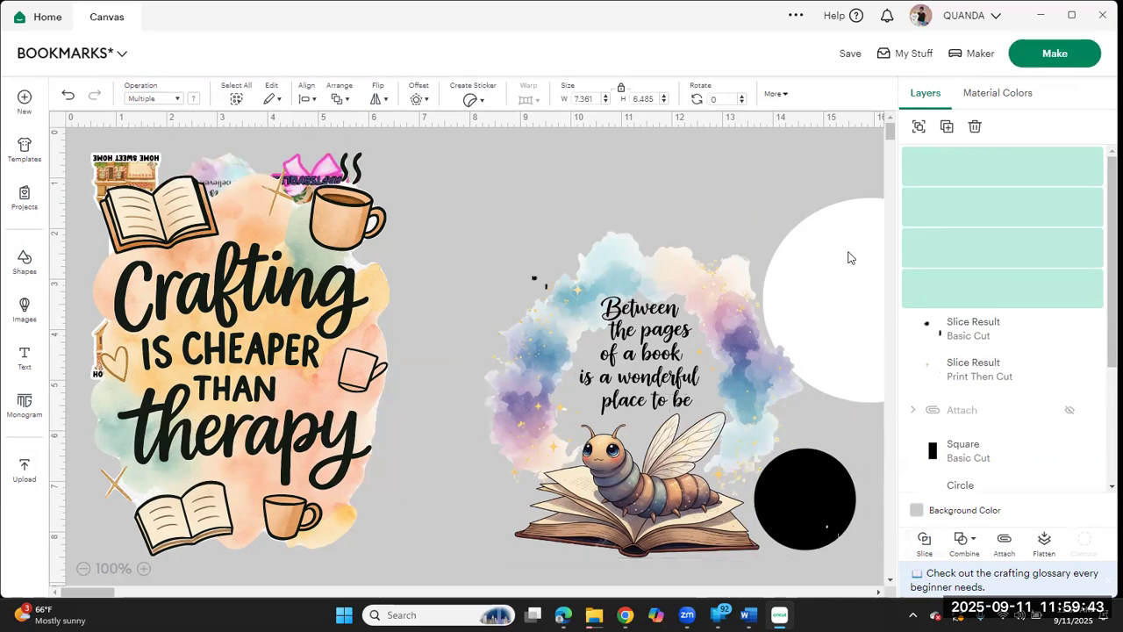
Step: Shift the white circle behind the image's right side and reshape the black circle into a tilted oval, about 2 × 1.17 in, at the left edge
{"action": "left_click_drag", "start_coordinate": [847, 258], "coordinate": [698, 302]}
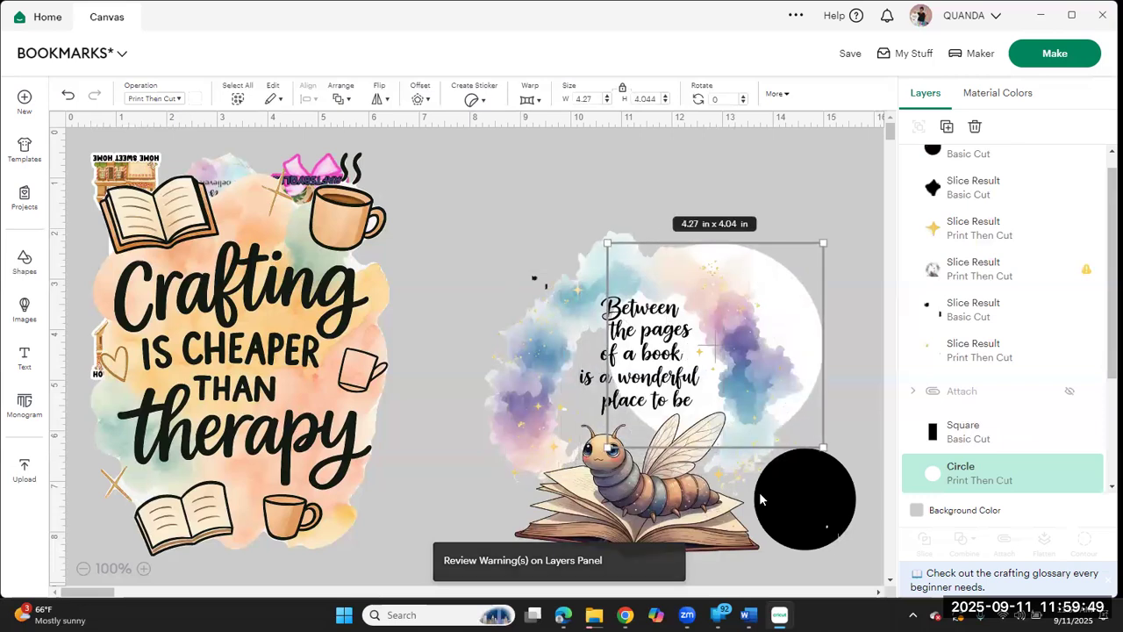
{"action": "left_click_drag", "start_coordinate": [795, 507], "coordinate": [471, 368]}
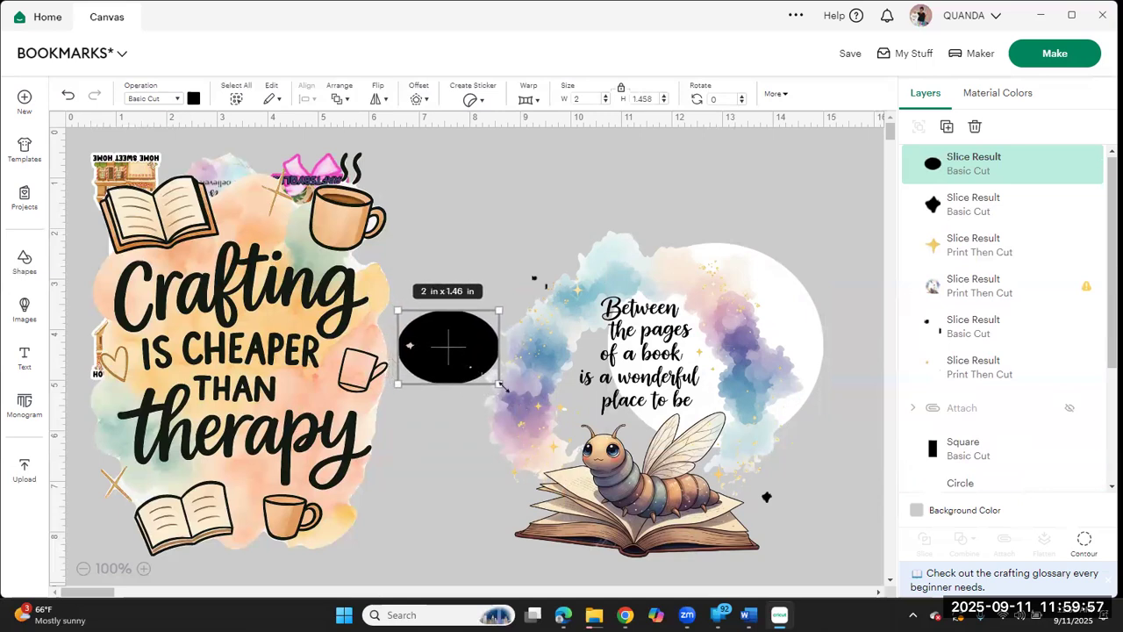
{"action": "left_click_drag", "start_coordinate": [503, 391], "coordinate": [471, 359]}
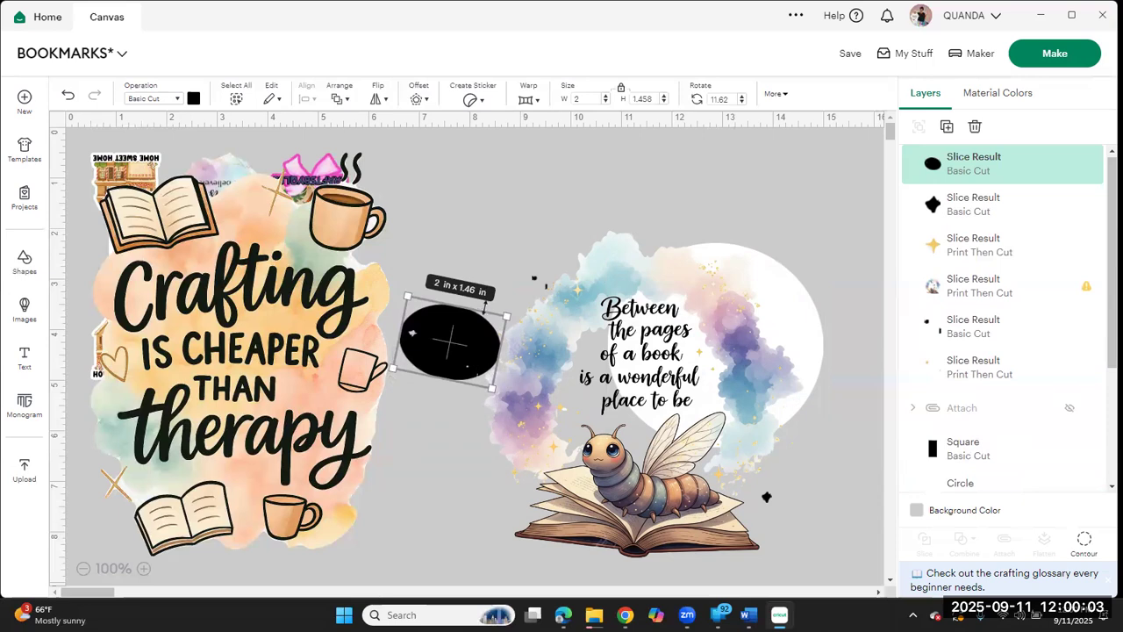
{"action": "left_click_drag", "start_coordinate": [485, 314], "coordinate": [485, 322]}
{"action": "left_click_drag", "start_coordinate": [478, 371], "coordinate": [481, 368]}
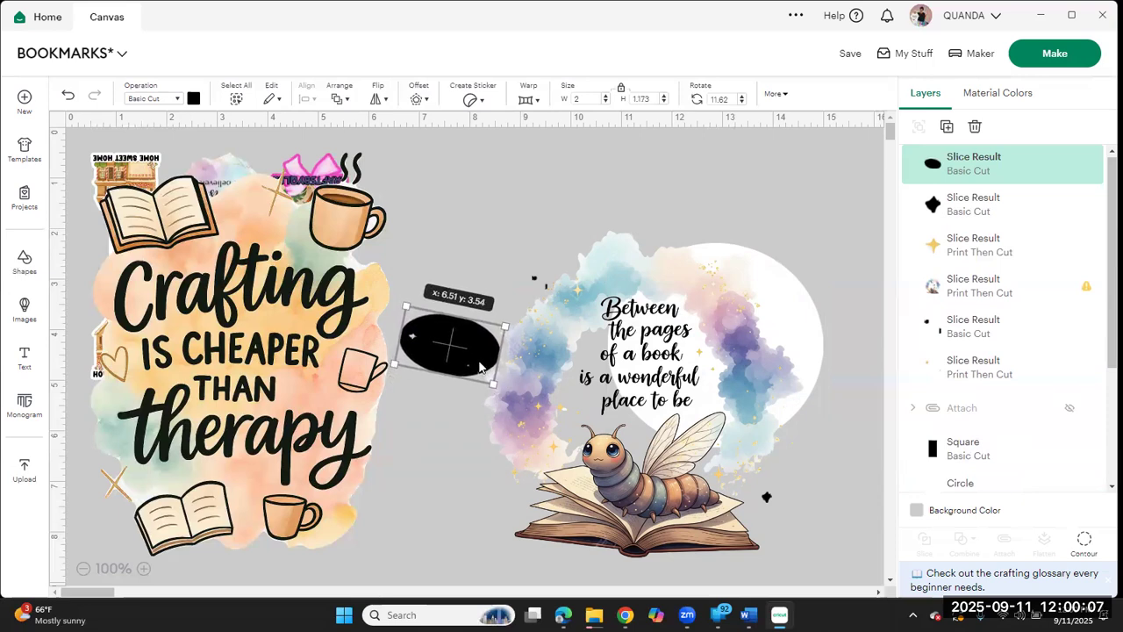
Step: Slice the bookworm image with the black oval at its left edge and shift the white circle behind the image's left side
{"action": "left_click", "coordinate": [528, 199]}
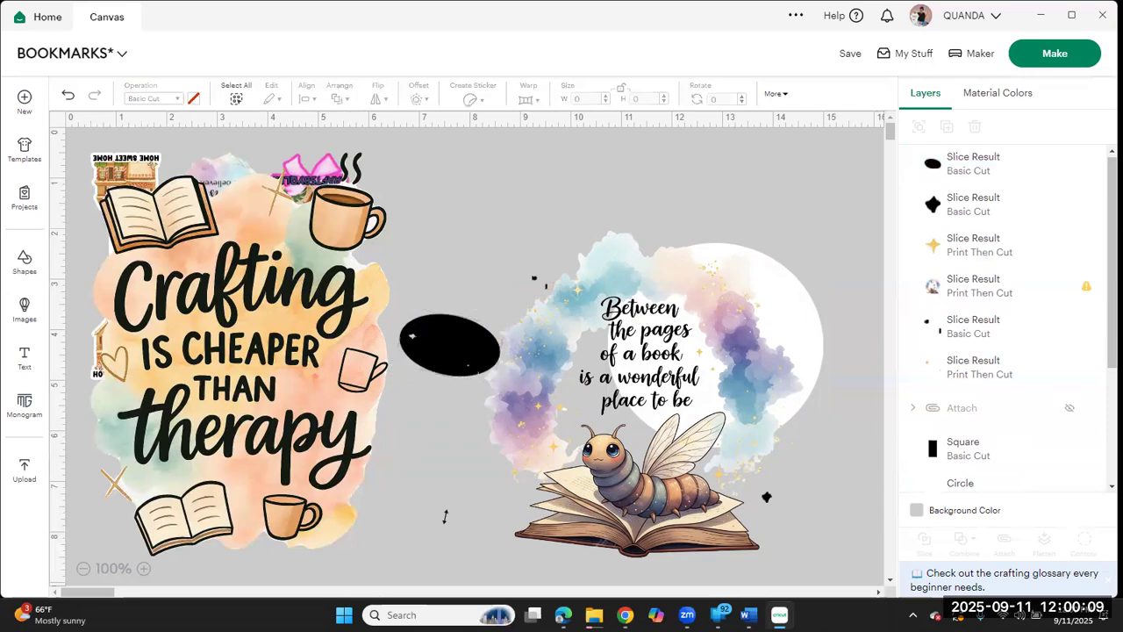
{"action": "left_click_drag", "start_coordinate": [445, 517], "coordinate": [506, 290]}
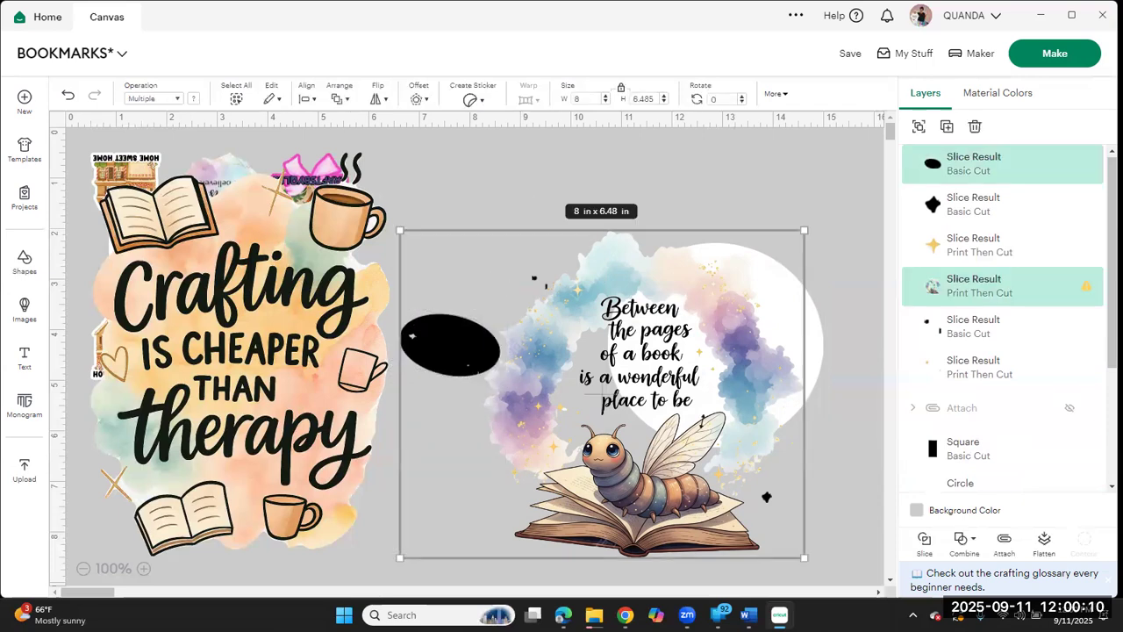
{"action": "left_click", "coordinate": [927, 542]}
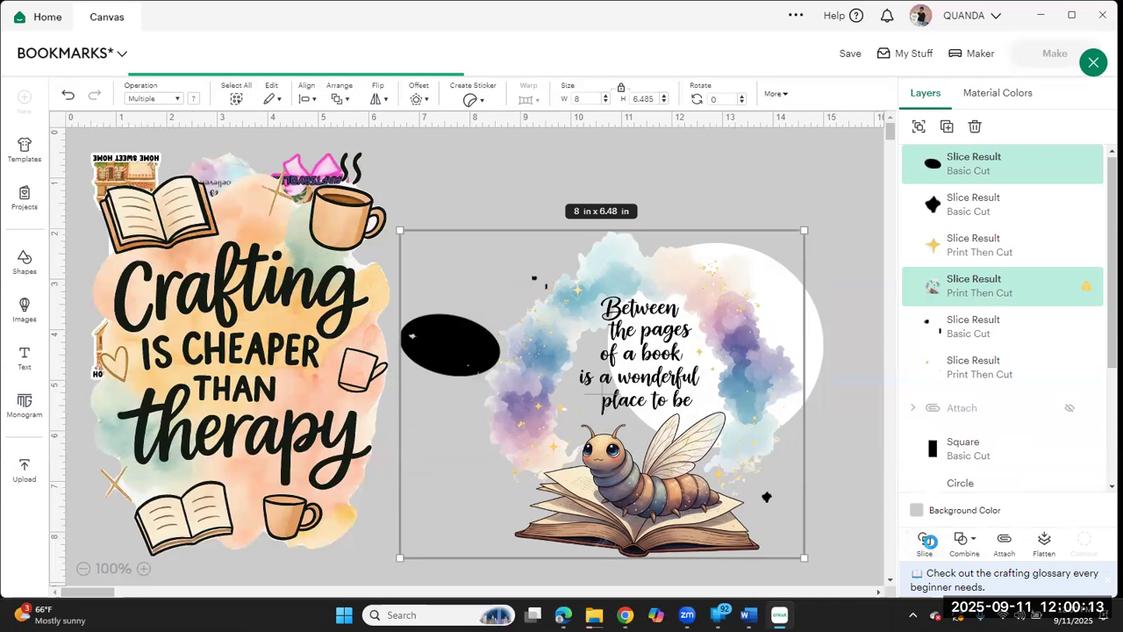
{"action": "left_click_drag", "start_coordinate": [803, 326], "coordinate": [633, 361]}
Step: Move the black oval to the bookworm image's upper-right edge, flatten it to about 0.98 in high, and slice the image with it
{"action": "left_click_drag", "start_coordinate": [423, 338], "coordinate": [777, 315]}
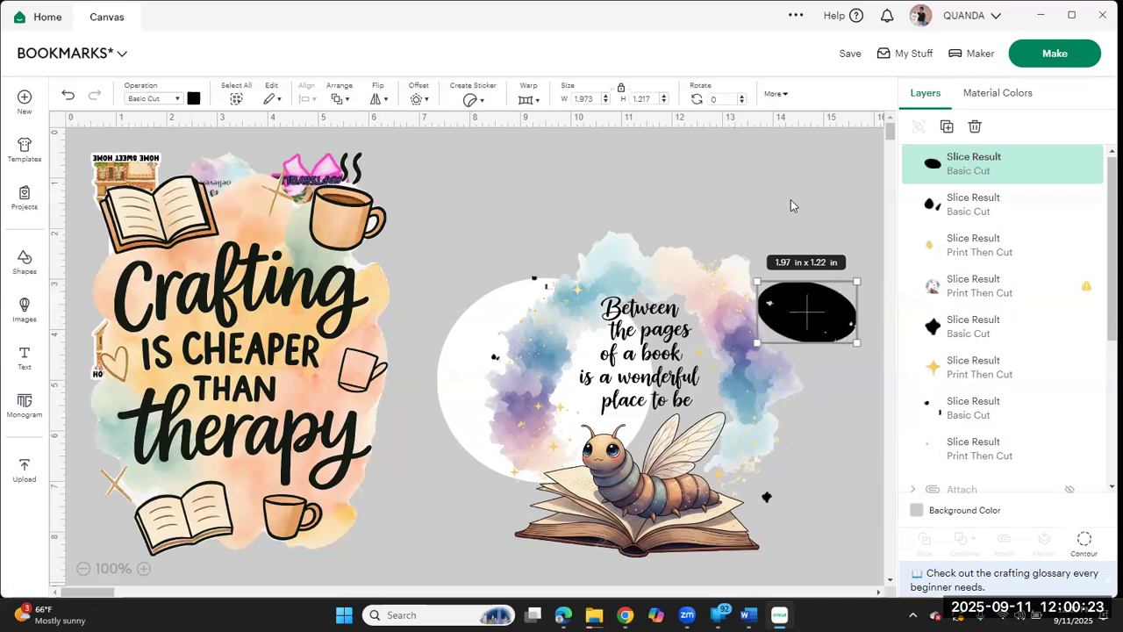
{"action": "left_click_drag", "start_coordinate": [810, 282], "coordinate": [794, 300]}
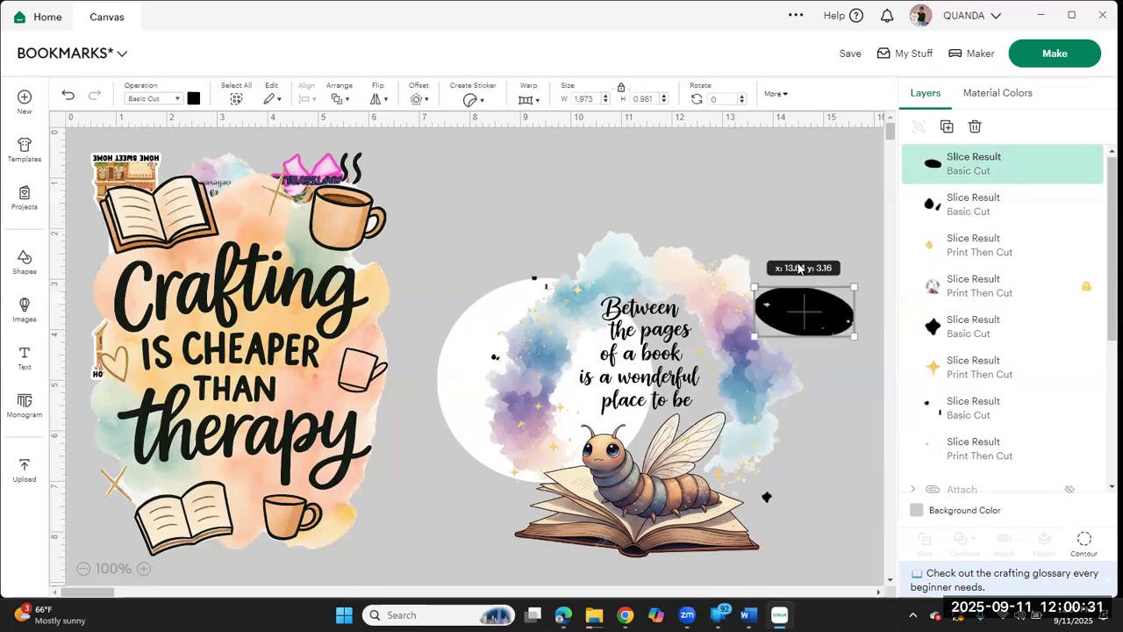
{"action": "left_click", "coordinate": [800, 255]}
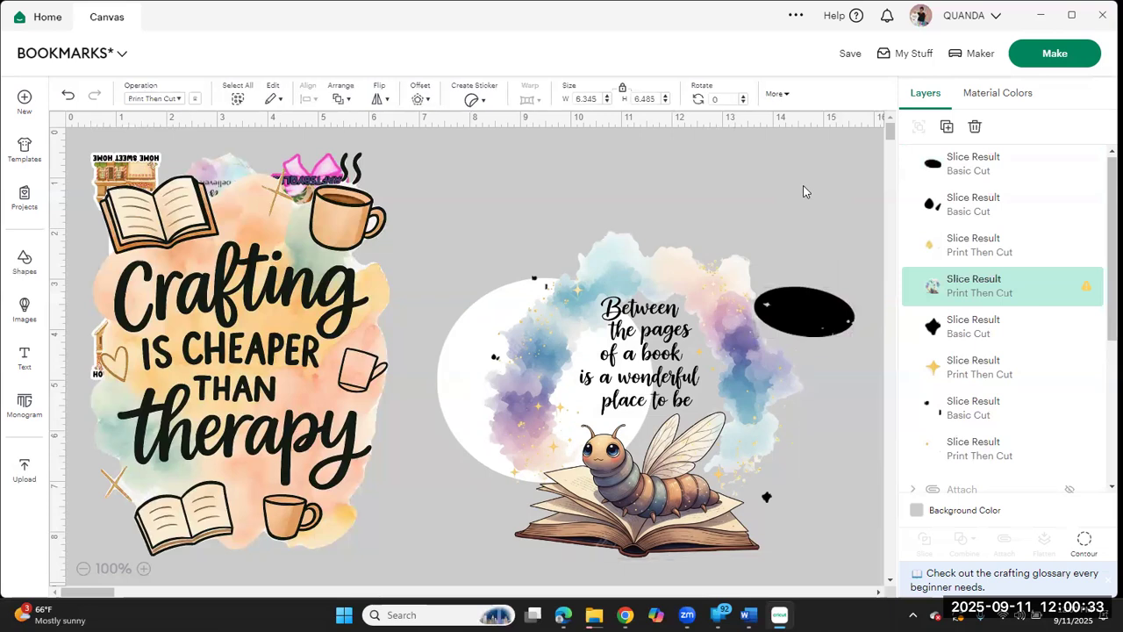
{"action": "left_click", "coordinate": [734, 471], "text": "shift"}
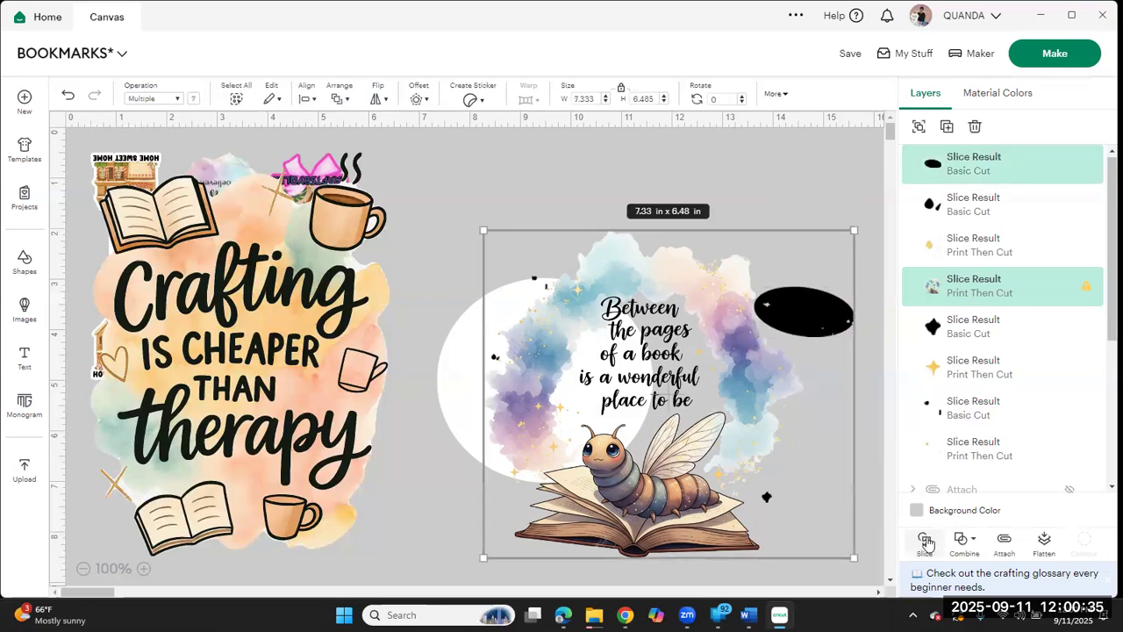
{"action": "left_click", "coordinate": [925, 541]}
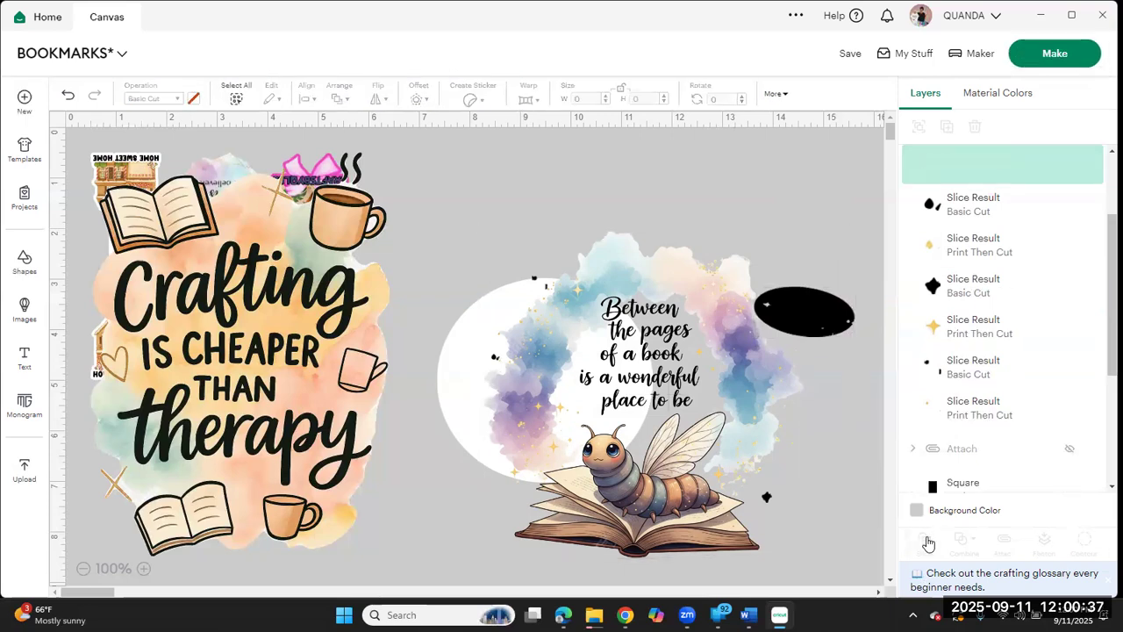
Step: Move the black oval to the bookworm image's lower-right edge and tilt it clockwise to cover the stray specks
{"action": "left_click_drag", "start_coordinate": [827, 317], "coordinate": [850, 452]}
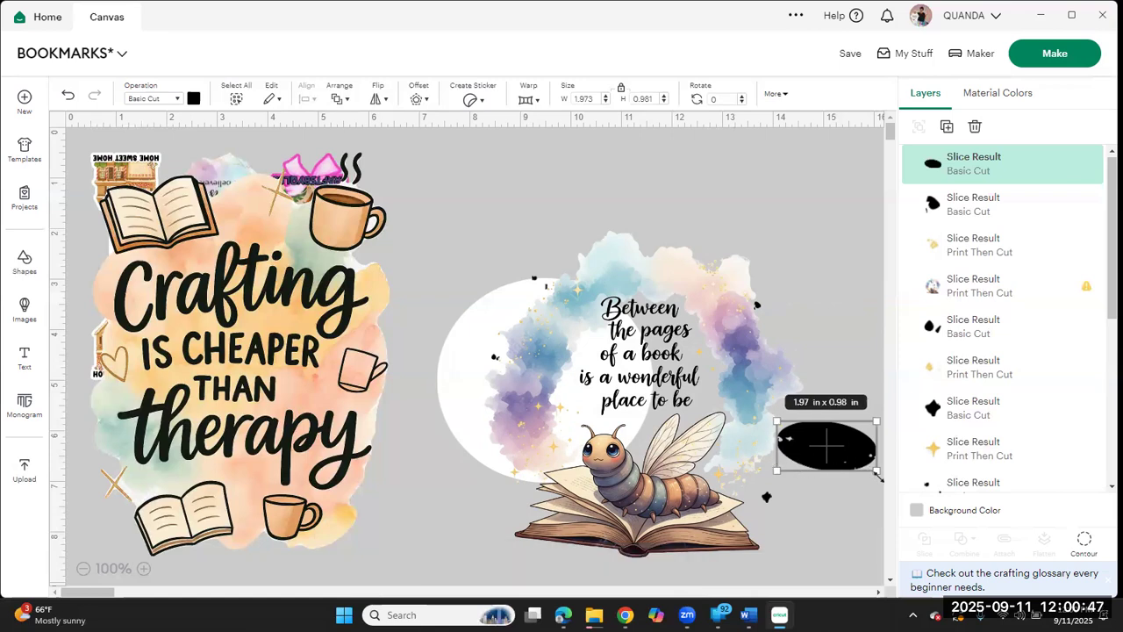
{"action": "left_click_drag", "start_coordinate": [879, 482], "coordinate": [794, 405]}
{"action": "left_click", "coordinate": [797, 360]}
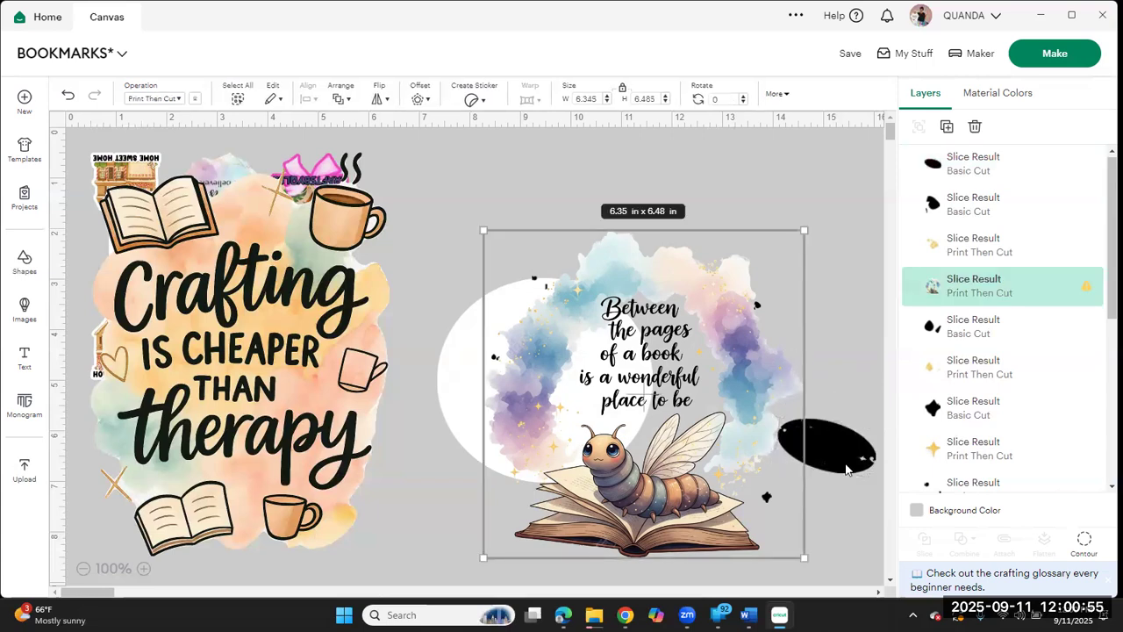
{"action": "left_click_drag", "start_coordinate": [843, 447], "coordinate": [840, 450]}
Step: Slice the bookworm image with the black oval at its lower-right edge and move the oval clear above the image
{"action": "left_click", "coordinate": [838, 308]}
{"action": "left_click_drag", "start_coordinate": [821, 535], "coordinate": [744, 397]}
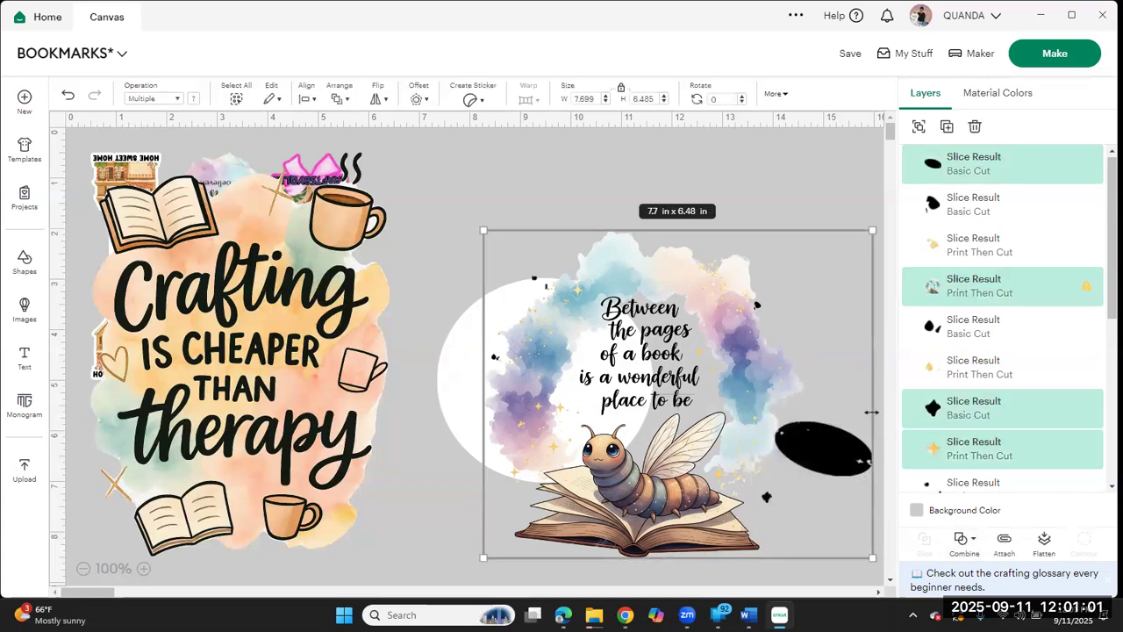
{"action": "left_click", "coordinate": [833, 206]}
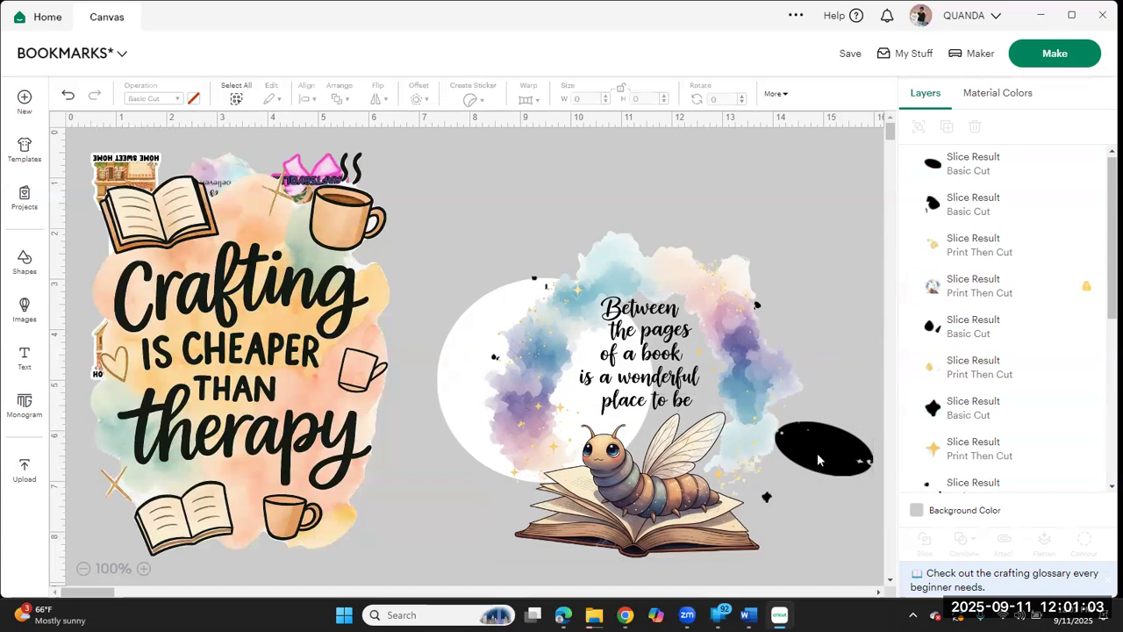
{"action": "left_click", "coordinate": [822, 457]}
{"action": "left_click_drag", "start_coordinate": [822, 456], "coordinate": [825, 461]}
{"action": "left_click", "coordinate": [817, 243]}
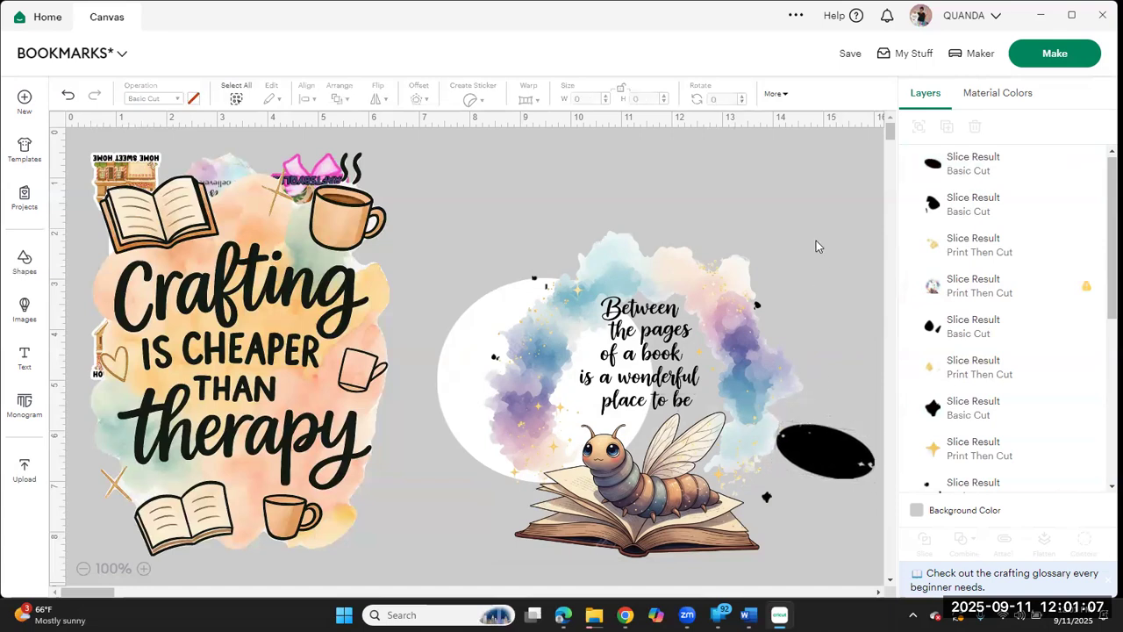
{"action": "left_click_drag", "start_coordinate": [849, 382], "coordinate": [760, 449]}
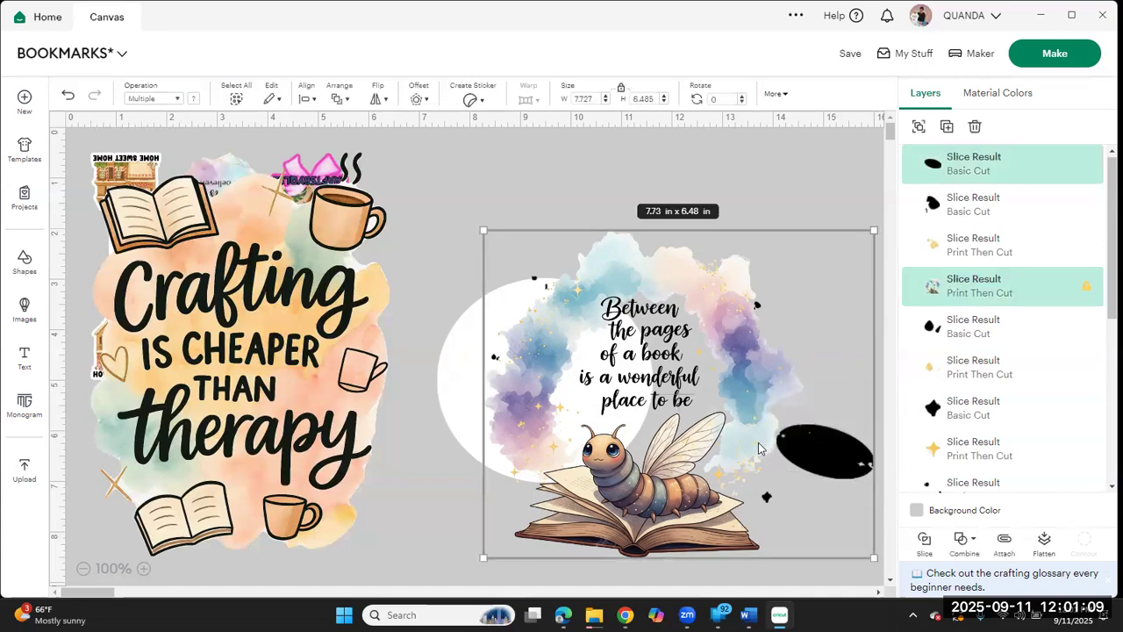
{"action": "left_click", "coordinate": [923, 541]}
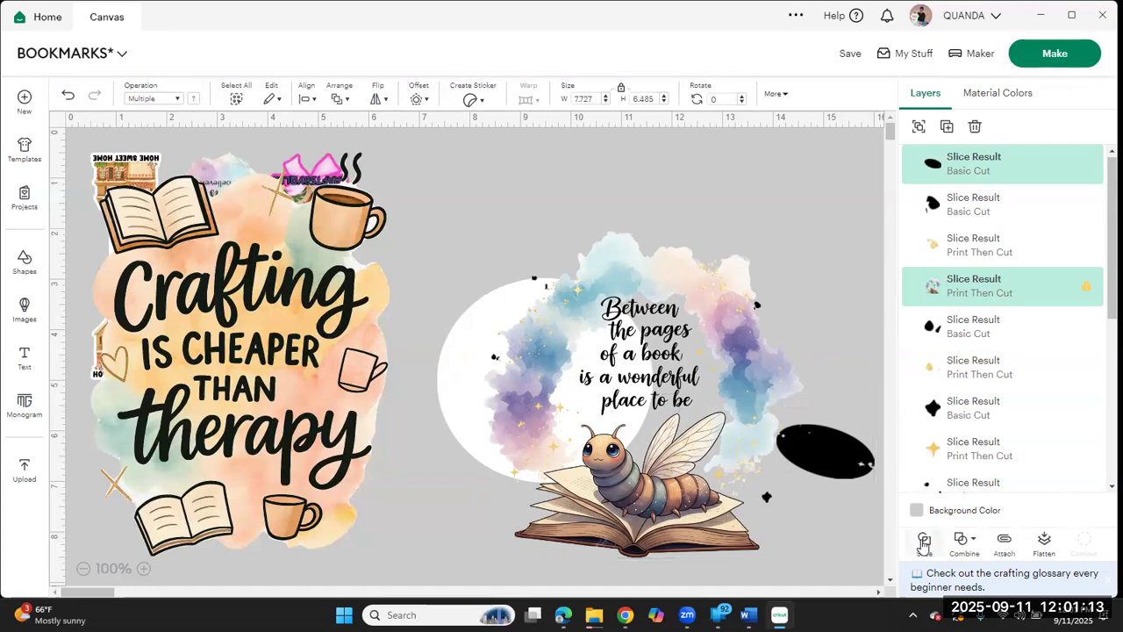
{"action": "left_click_drag", "start_coordinate": [855, 453], "coordinate": [839, 206]}
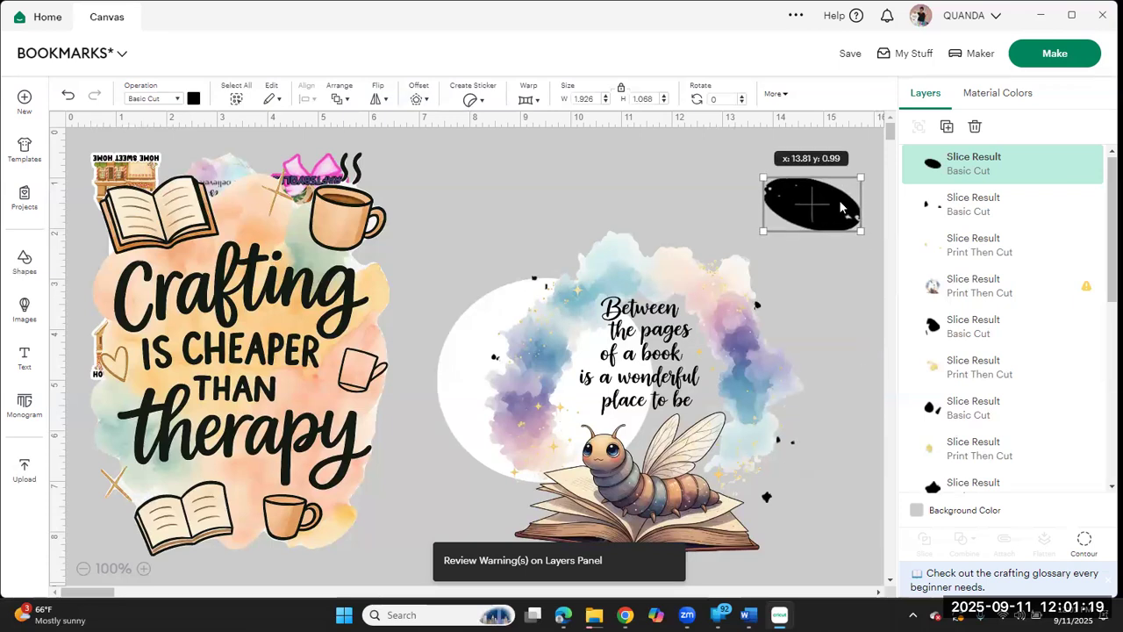
Step: Move the bookworm image and white circle aside onto the Crafting design and delete all the leftover slice pieces
{"action": "left_click_drag", "start_coordinate": [727, 419], "coordinate": [381, 367]}
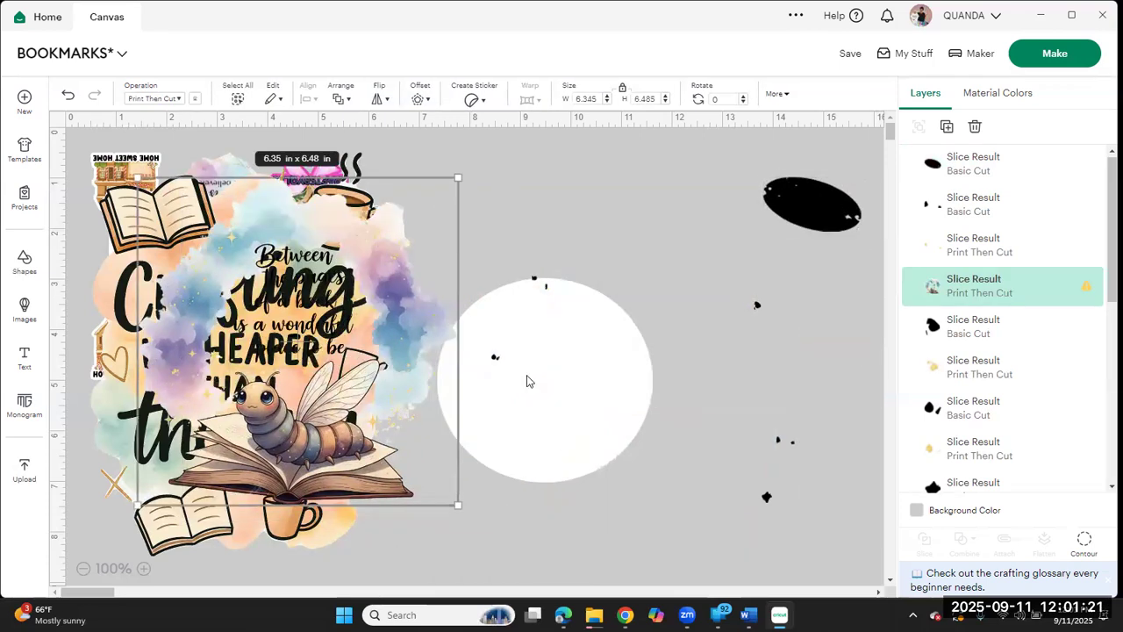
{"action": "left_click", "coordinate": [588, 393]}
{"action": "left_click_drag", "start_coordinate": [544, 376], "coordinate": [299, 364]}
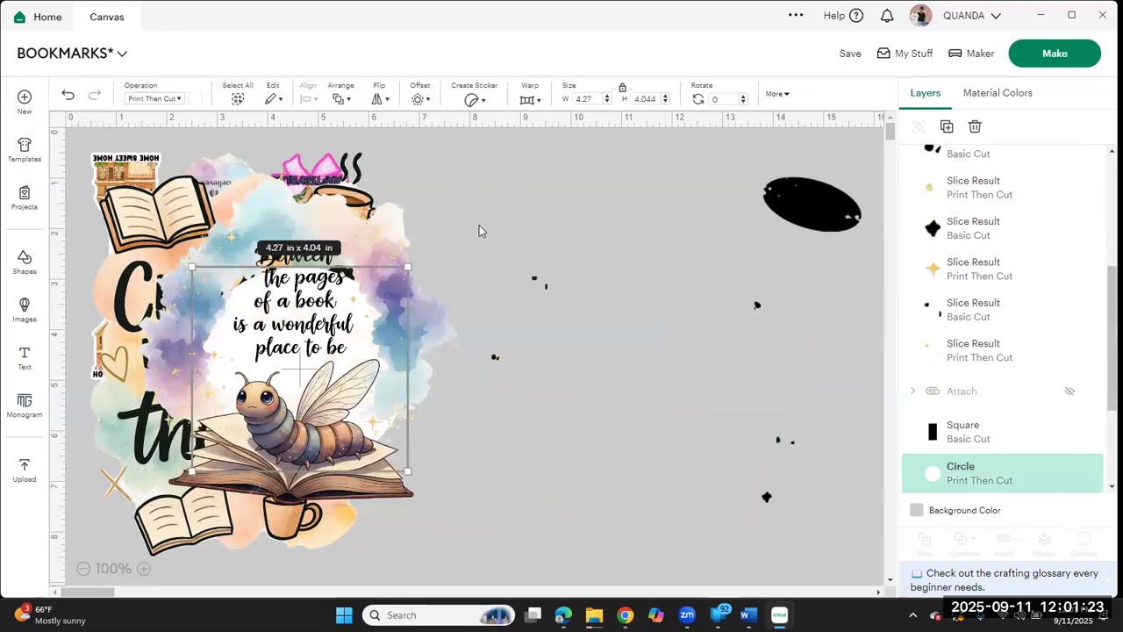
{"action": "left_click_drag", "start_coordinate": [467, 264], "coordinate": [826, 559]}
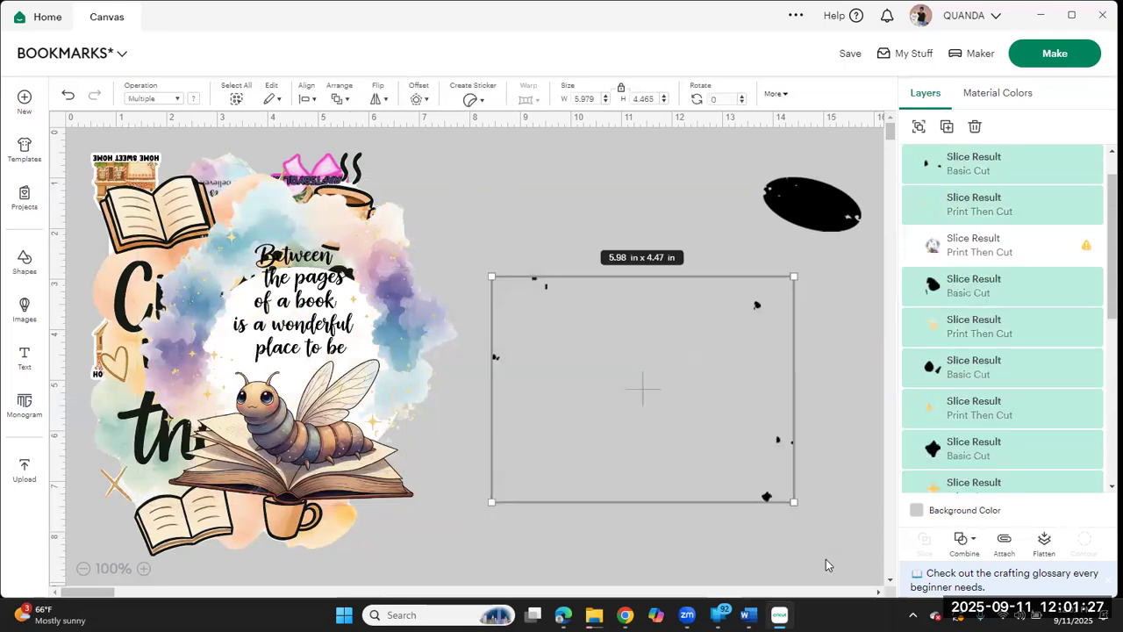
{"action": "key", "text": "Delete"}
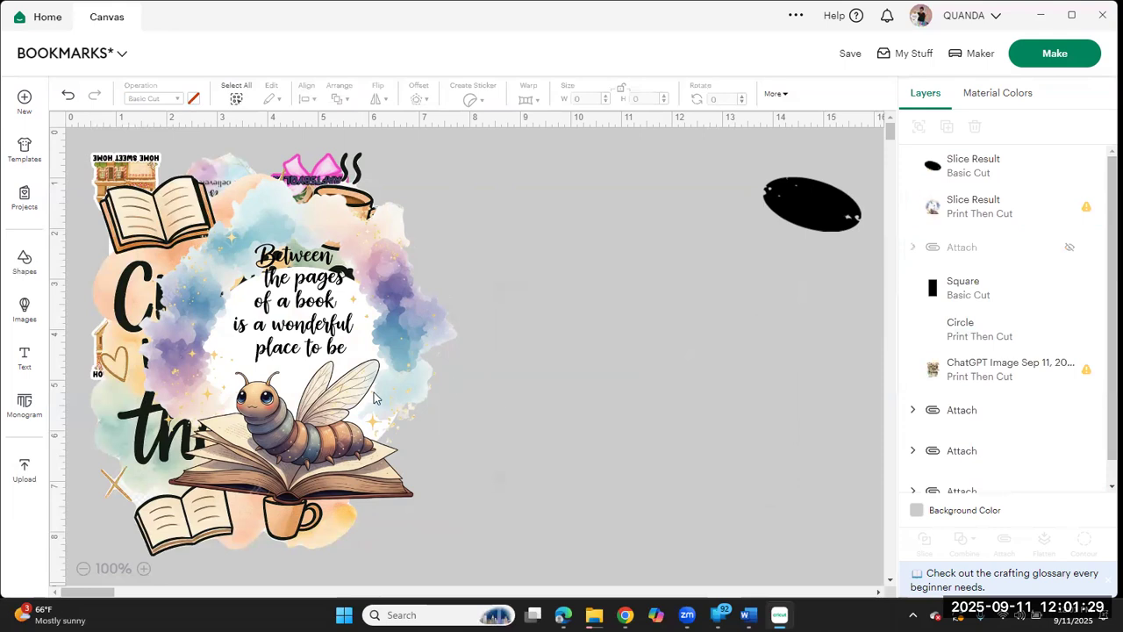
Step: Move the bookworm image back beside the Crafting design and center the white circle behind its quote
{"action": "left_click_drag", "start_coordinate": [429, 377], "coordinate": [692, 409]}
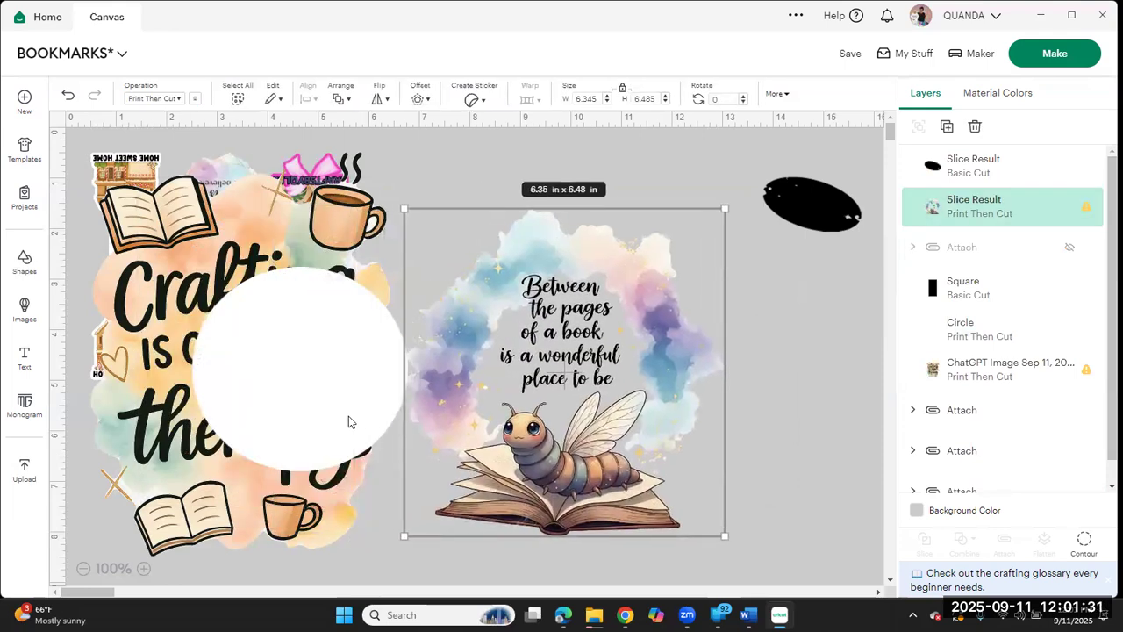
{"action": "left_click_drag", "start_coordinate": [329, 423], "coordinate": [597, 417]}
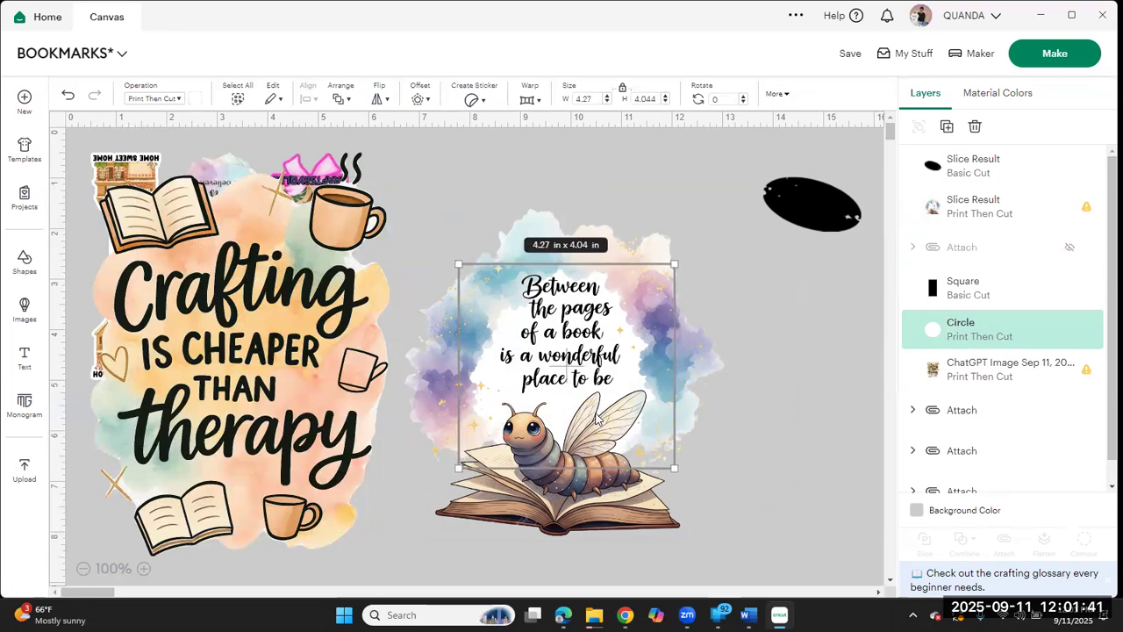
{"action": "left_click", "coordinate": [793, 399]}
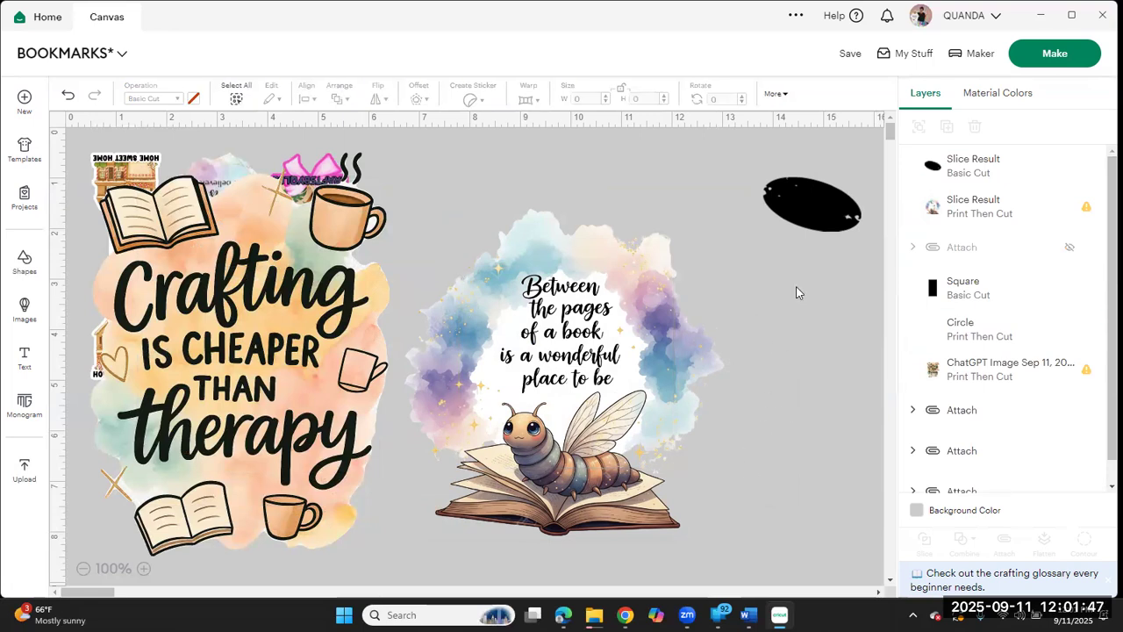
{"action": "left_click_drag", "start_coordinate": [822, 224], "coordinate": [730, 504]}
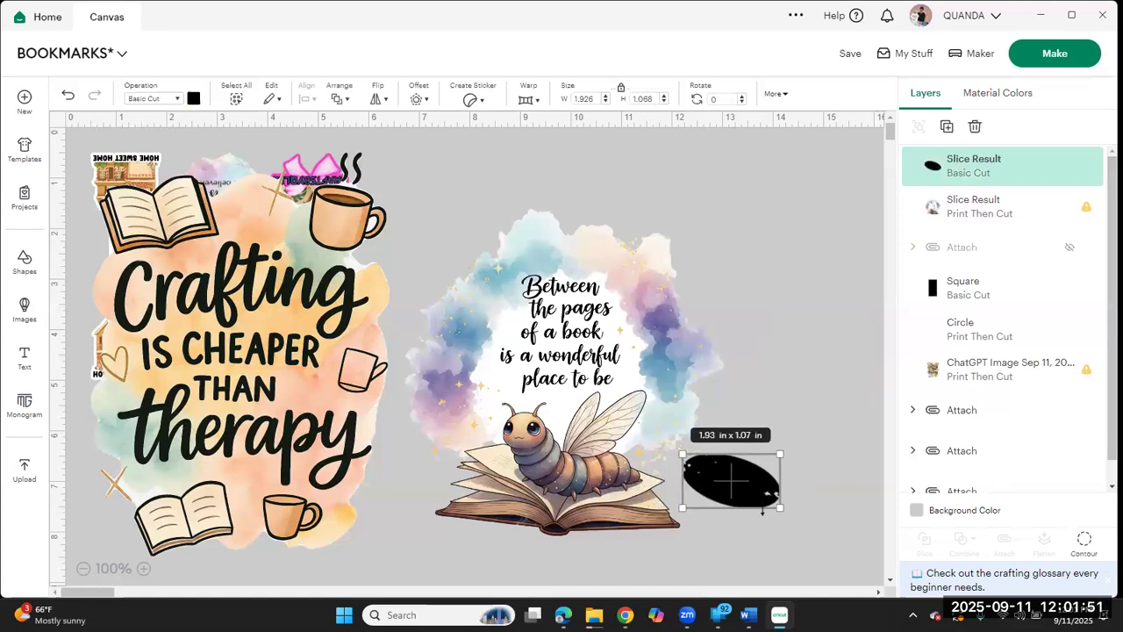
{"action": "left_click", "coordinate": [791, 527]}
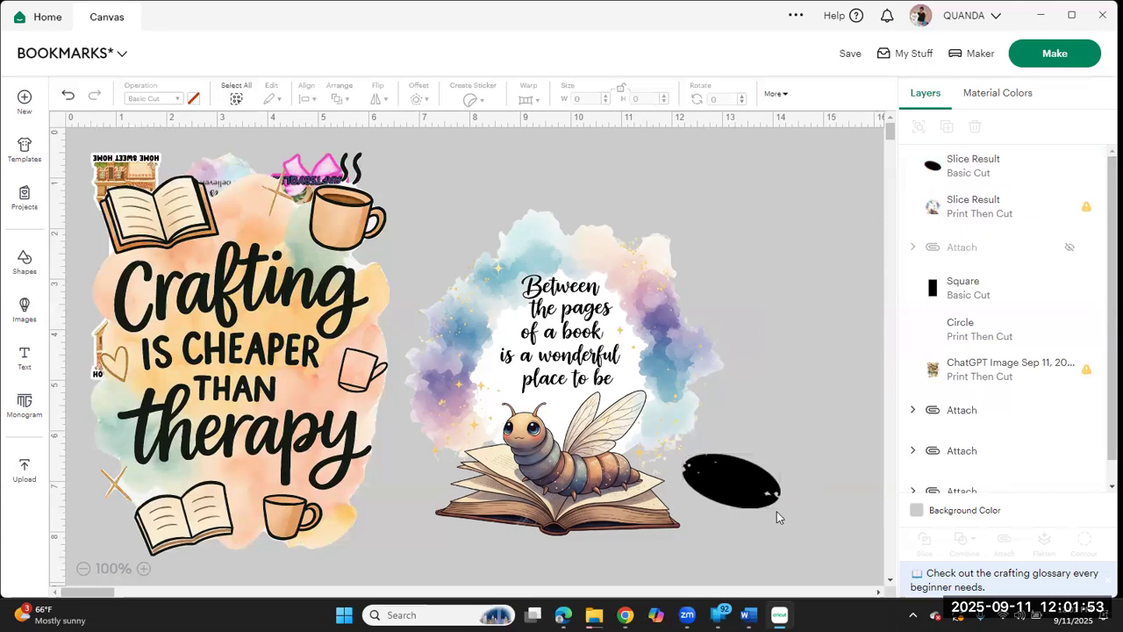
{"action": "left_click", "coordinate": [764, 506]}
{"action": "left_click_drag", "start_coordinate": [785, 519], "coordinate": [771, 340]}
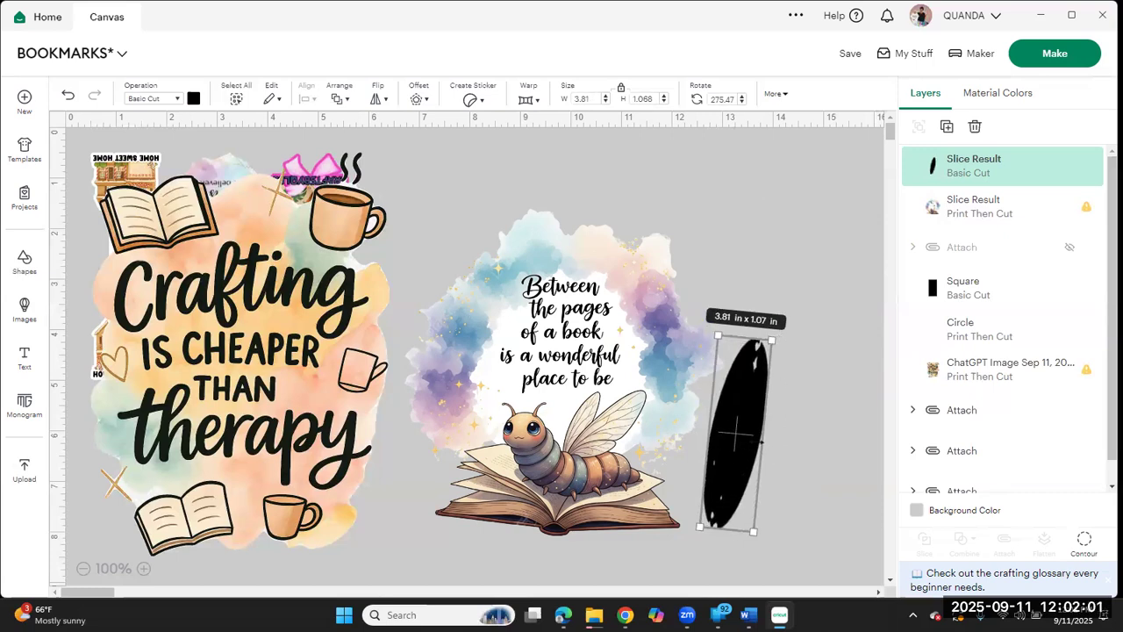
{"action": "left_click_drag", "start_coordinate": [762, 441], "coordinate": [879, 394]}
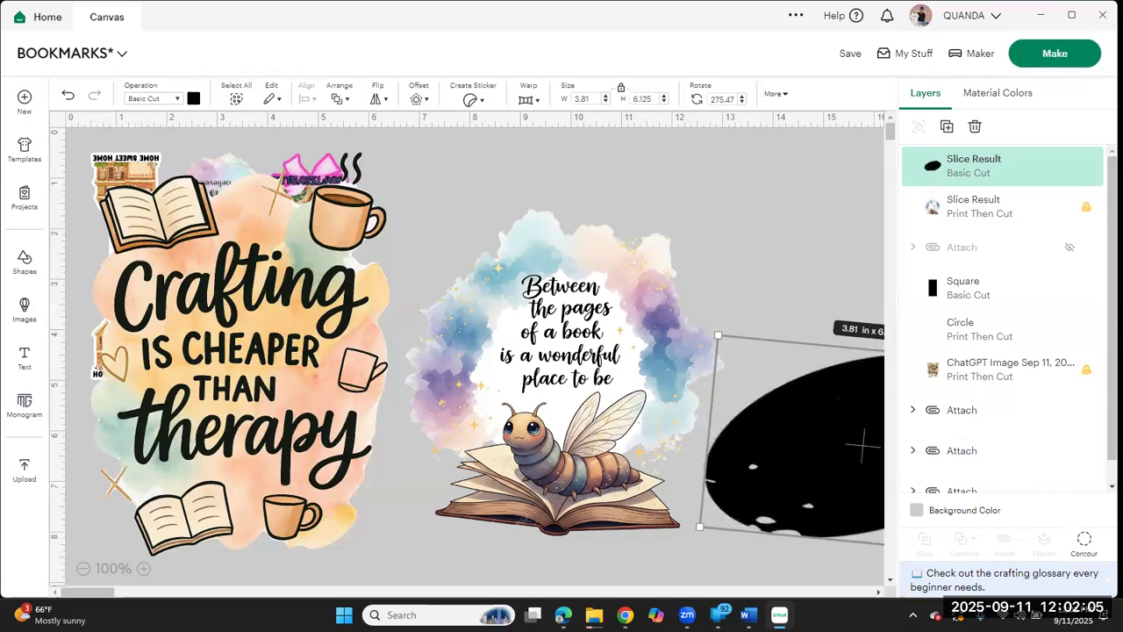
{"action": "left_click_drag", "start_coordinate": [873, 349], "coordinate": [863, 442]}
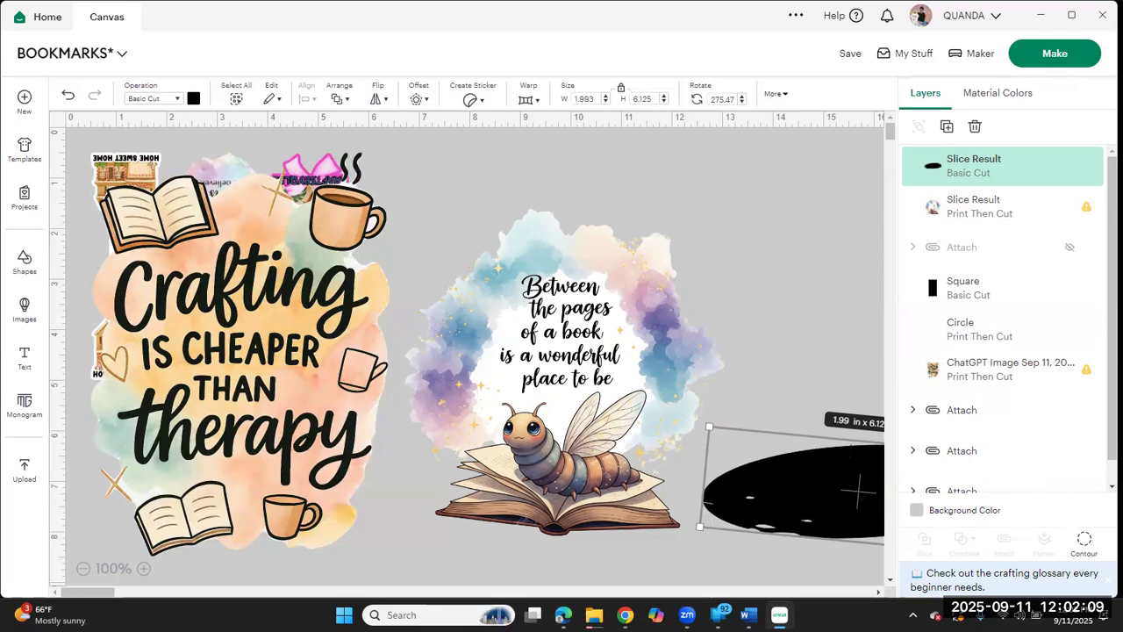
Step: Delete the black oval, and attach and flatten the bookworm image together with the white circle
{"action": "key", "text": "Delete"}
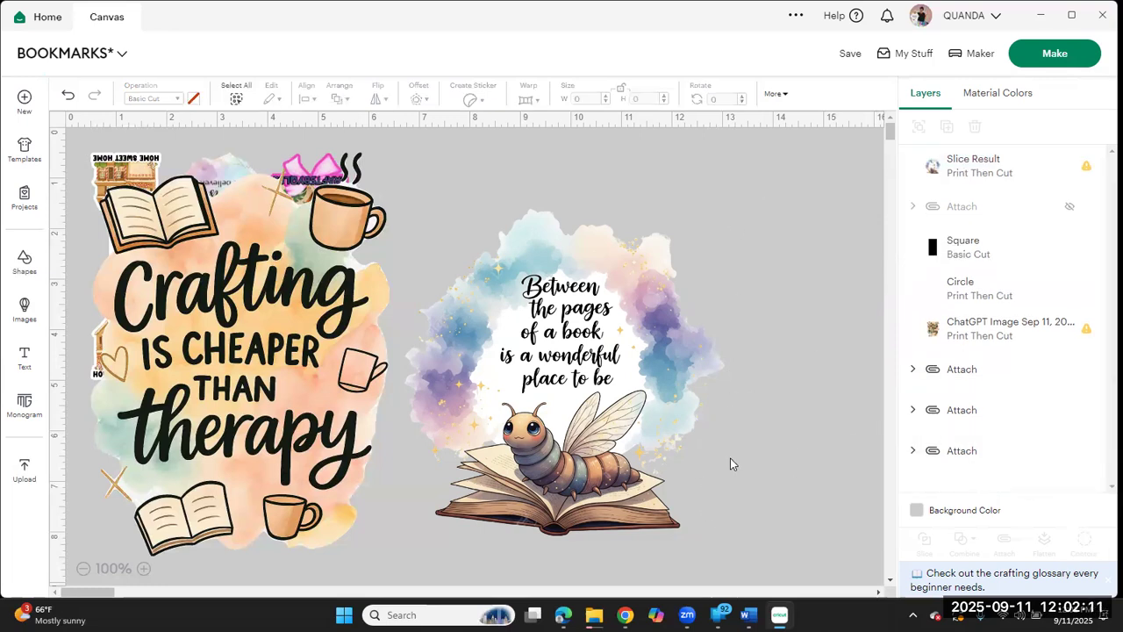
{"action": "left_click_drag", "start_coordinate": [429, 200], "coordinate": [683, 535]}
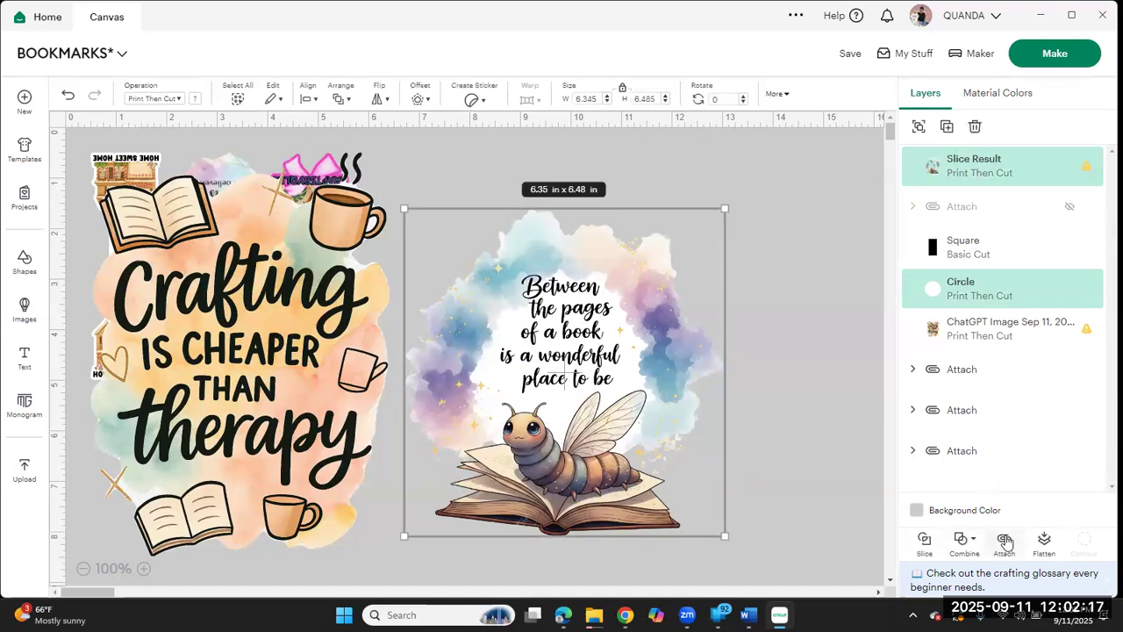
{"action": "left_click", "coordinate": [1006, 542]}
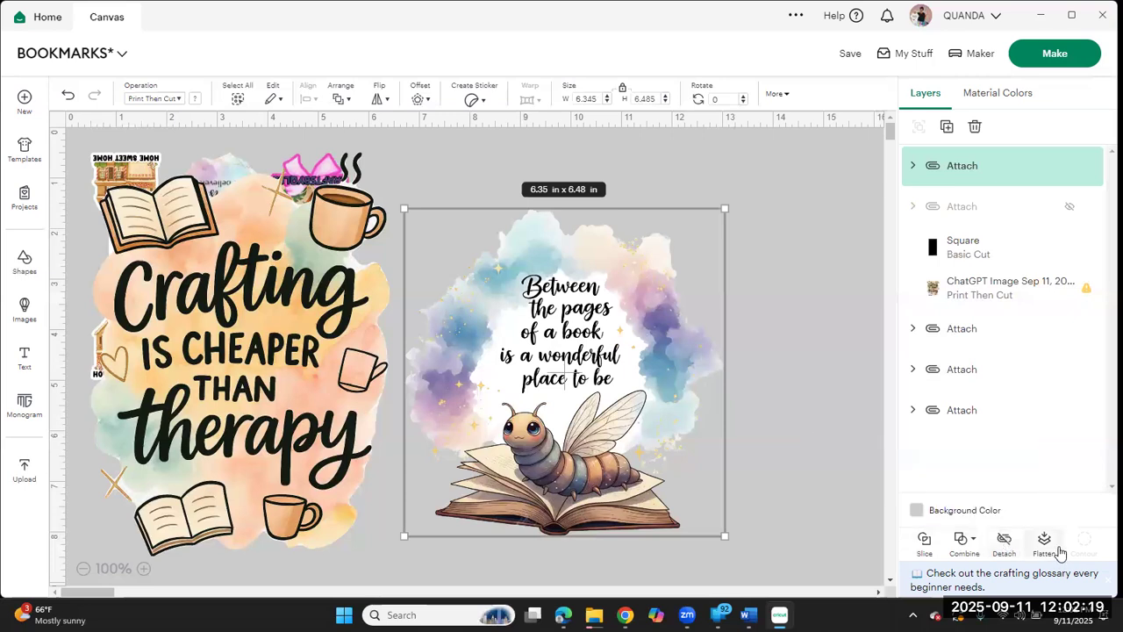
{"action": "left_click", "coordinate": [1043, 544]}
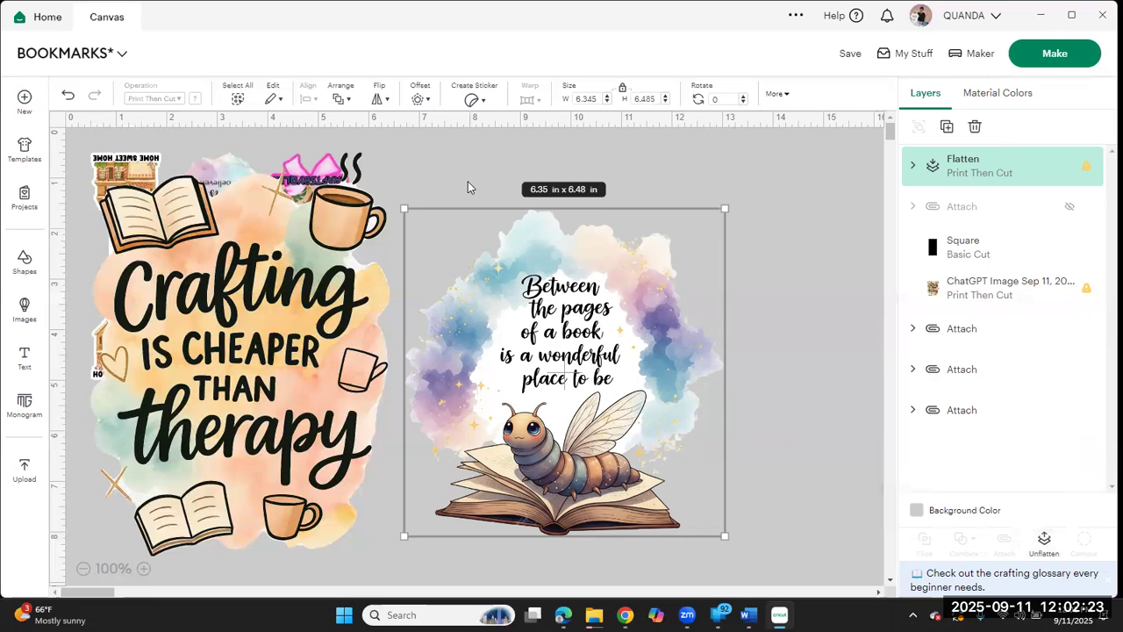
Step: Add a 0.05 in offset with rounded corners and welded offsets around the flattened bookworm image
{"action": "left_click", "coordinate": [419, 99]}
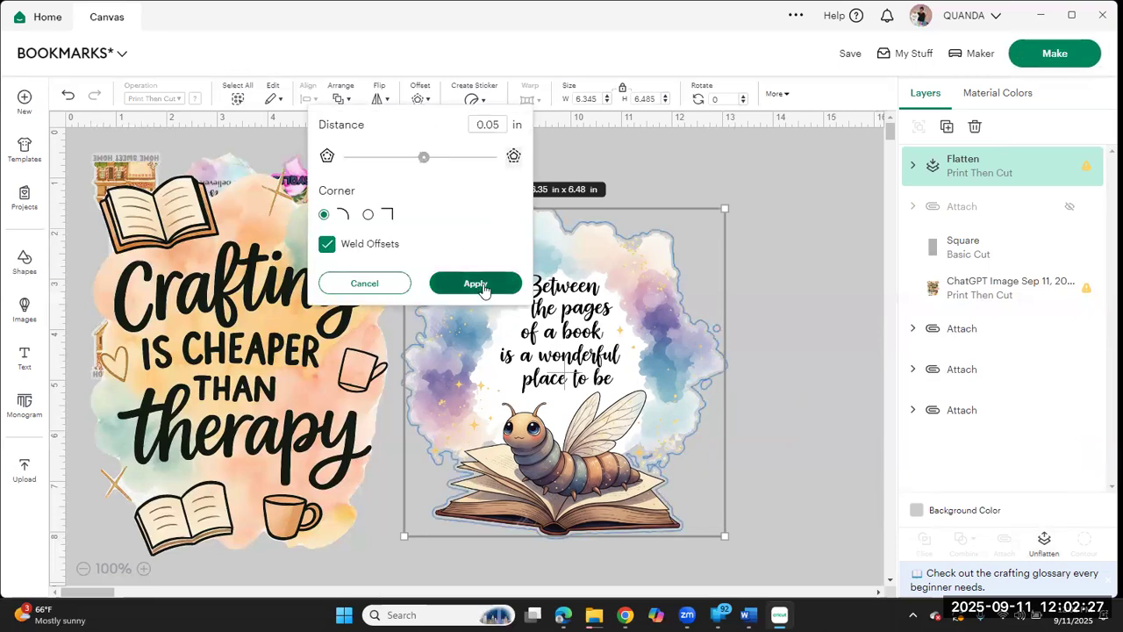
{"action": "left_click", "coordinate": [478, 282]}
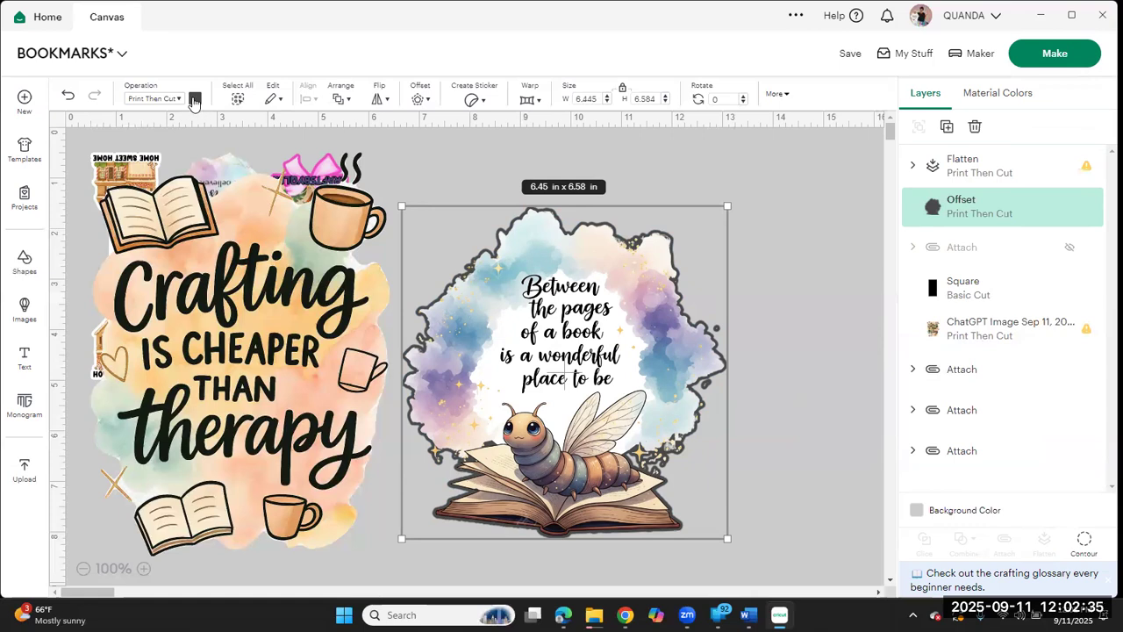
Step: Color the bookworm image's offset white, then attach and flatten it together with the image
{"action": "left_click", "coordinate": [195, 100]}
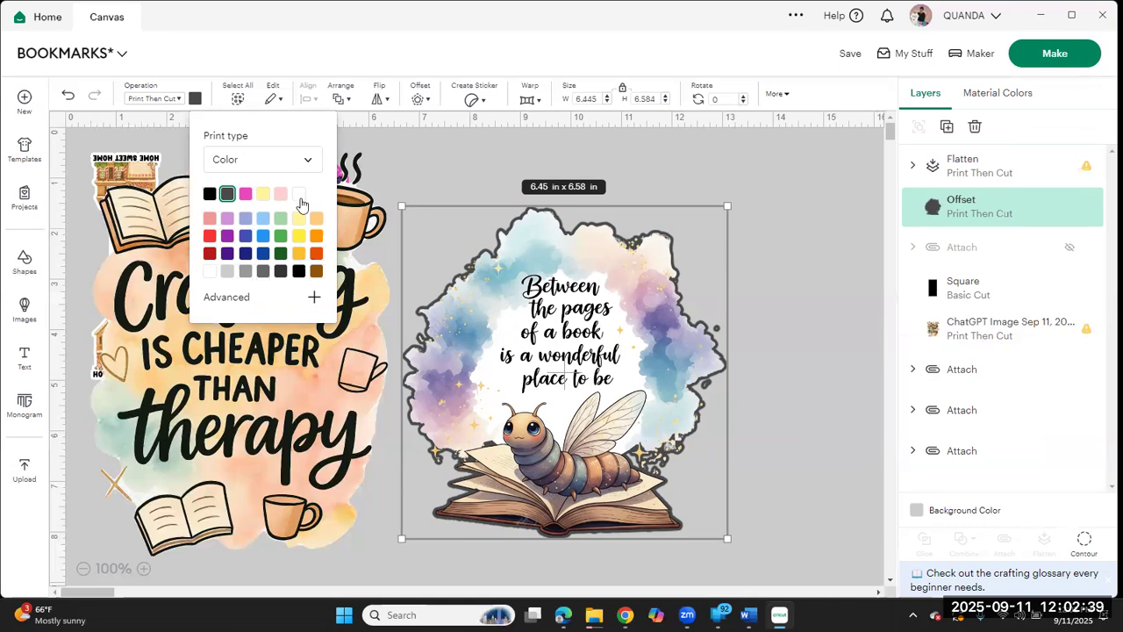
{"action": "left_click", "coordinate": [300, 198]}
{"action": "left_click_drag", "start_coordinate": [775, 239], "coordinate": [585, 432]}
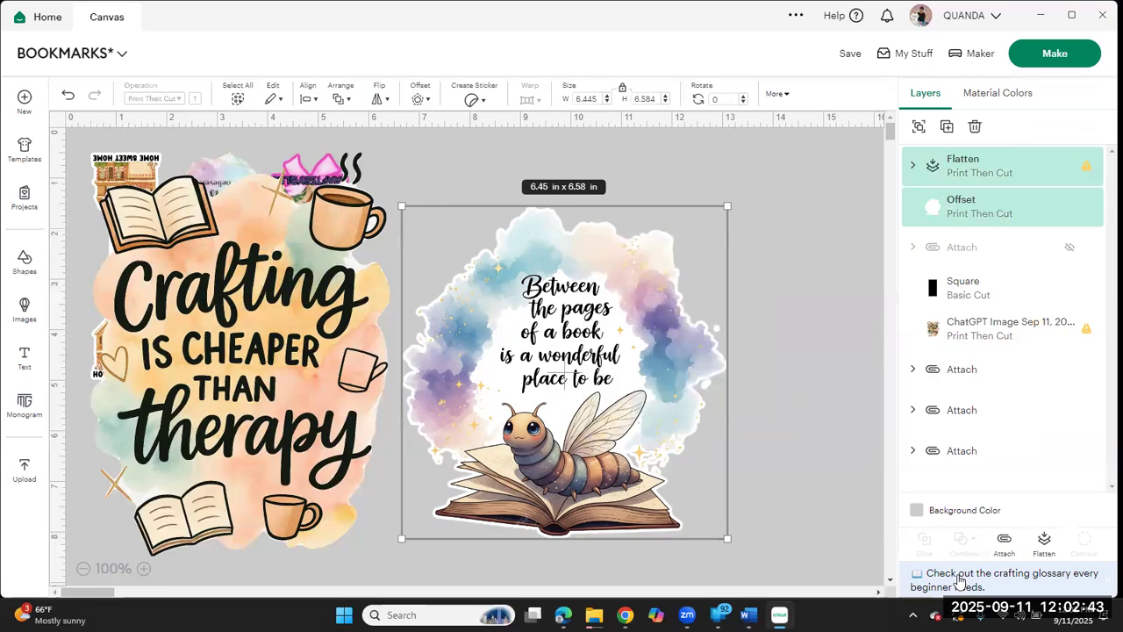
{"action": "left_click", "coordinate": [1004, 539]}
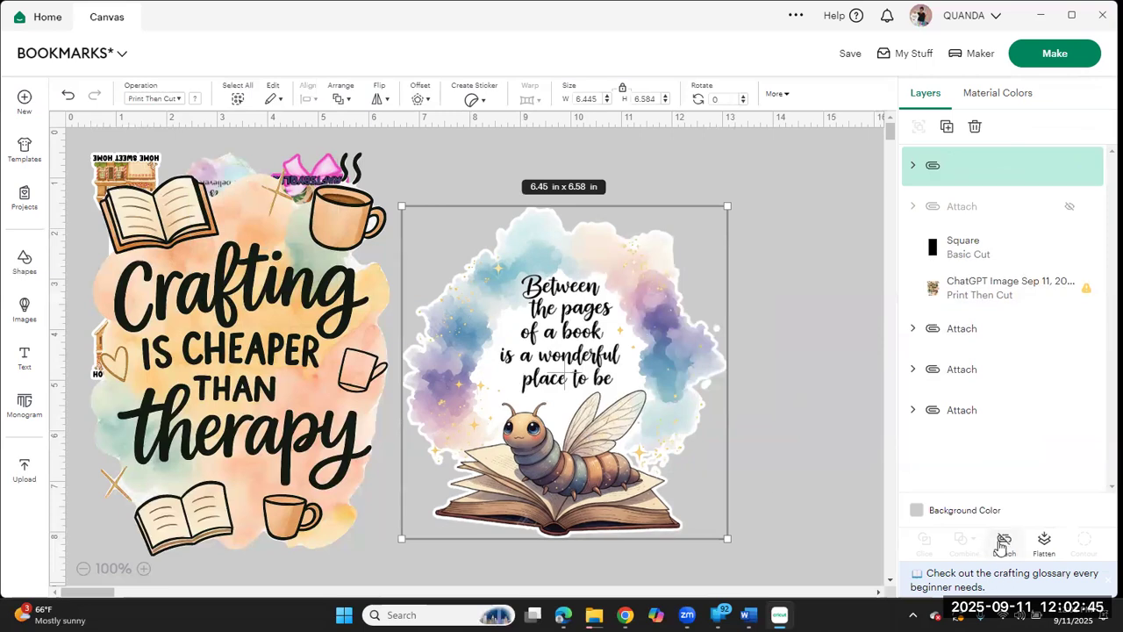
{"action": "left_click", "coordinate": [1044, 541]}
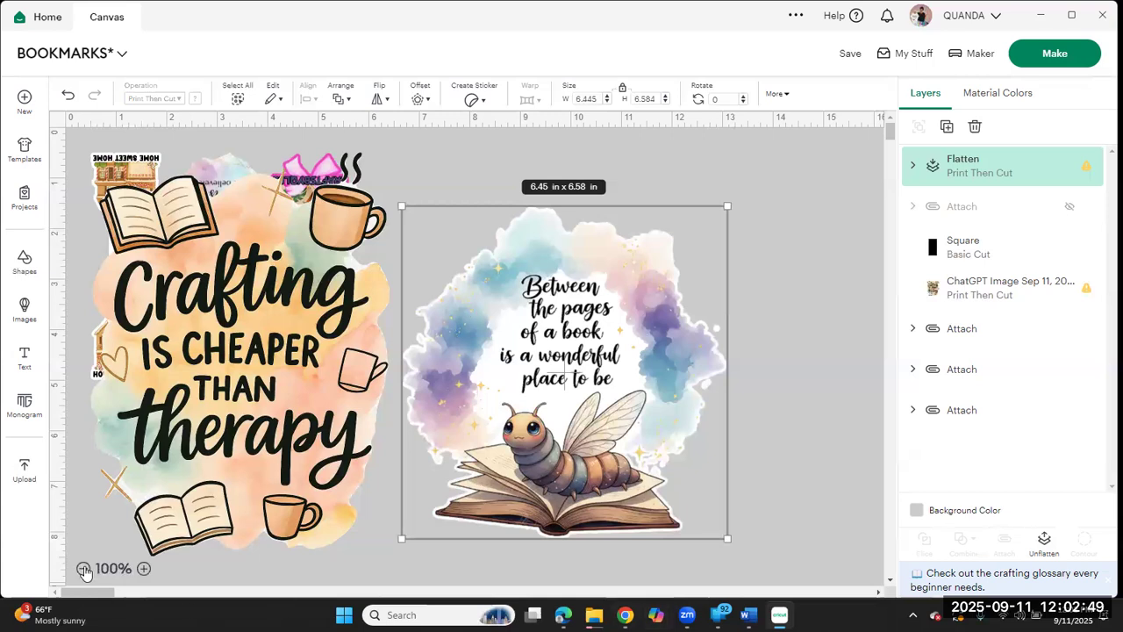
Step: Move the flattened bookworm image onto the lower end of the black rectangle and scale it down to about 2.72 by 2.78 in
{"action": "left_click", "coordinate": [83, 569]}
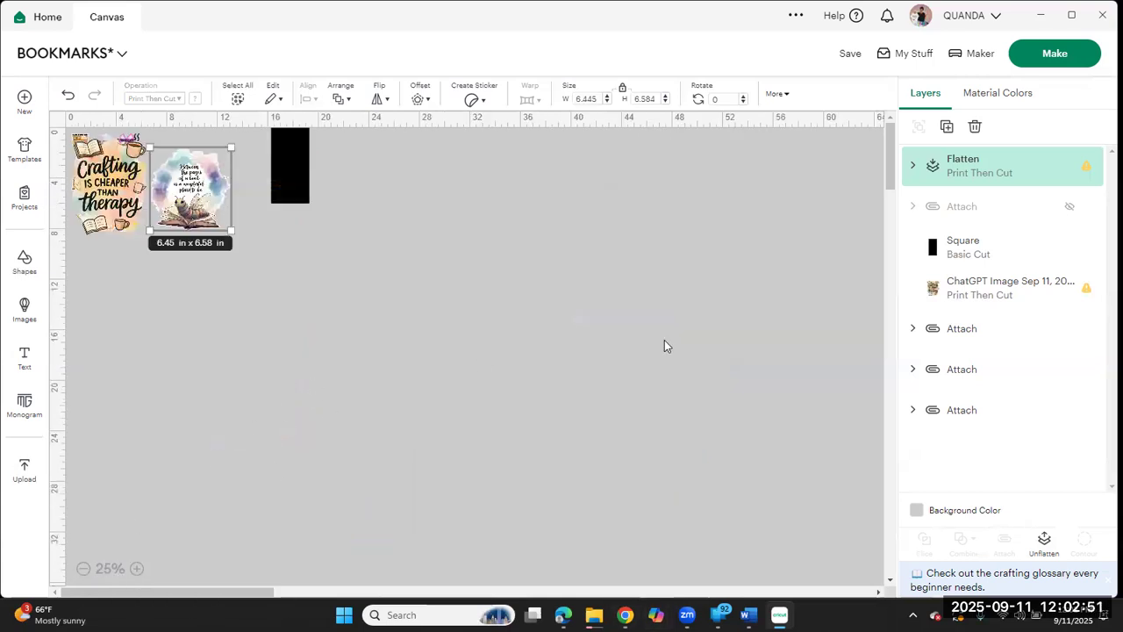
{"action": "left_click", "coordinate": [136, 569]}
{"action": "left_click", "coordinate": [136, 568]}
{"action": "left_click", "coordinate": [136, 569]}
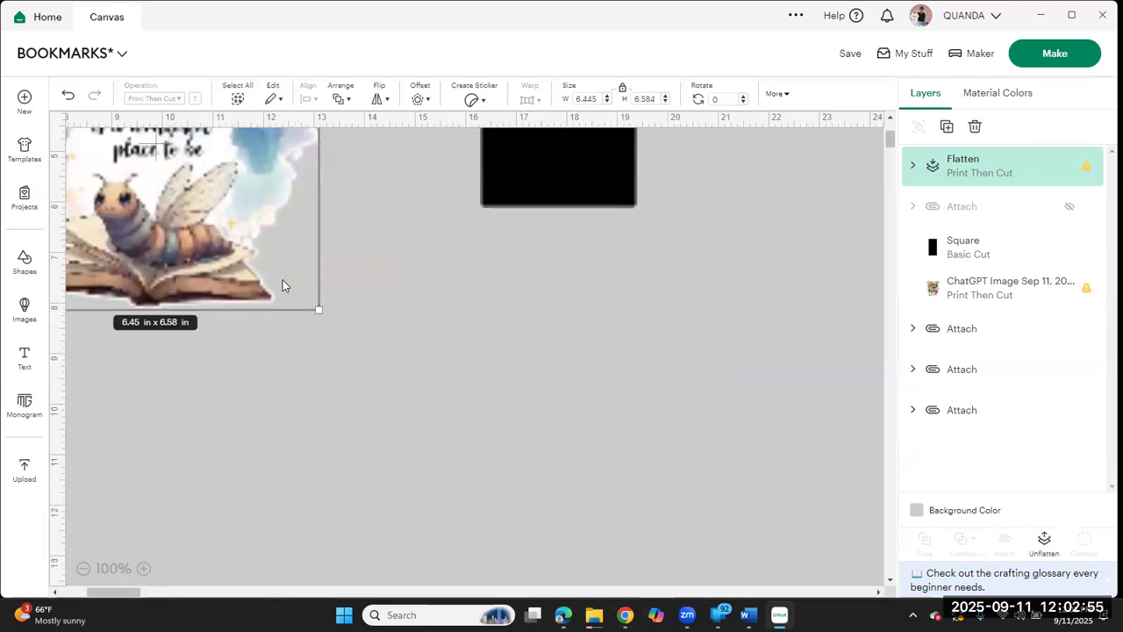
{"action": "left_click_drag", "start_coordinate": [227, 274], "coordinate": [561, 377]}
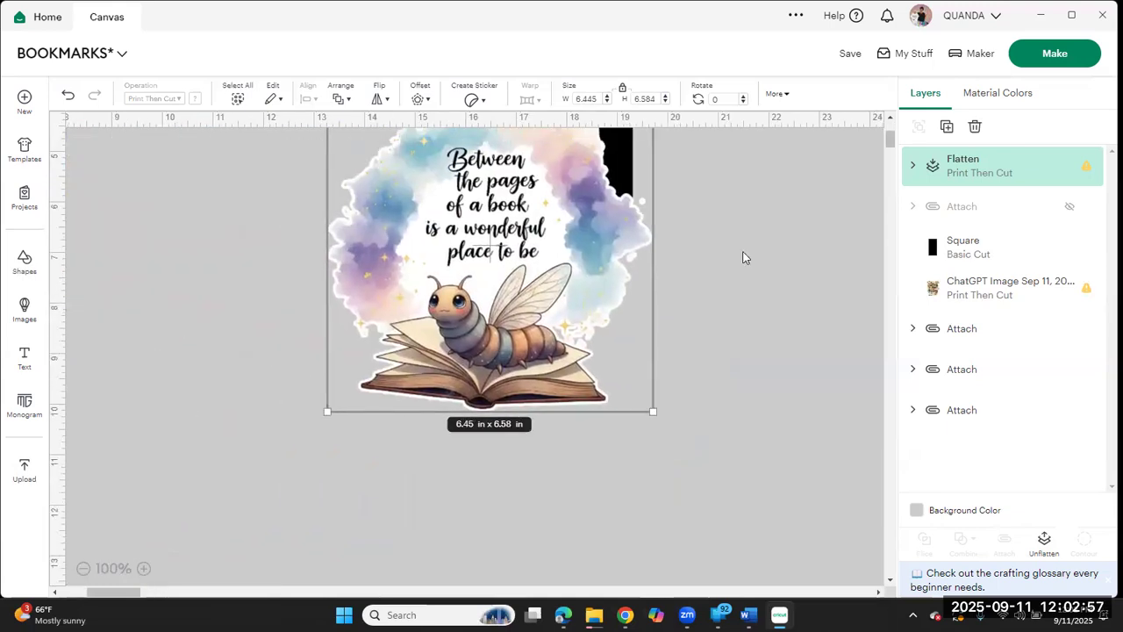
{"action": "left_click", "coordinate": [889, 116]}
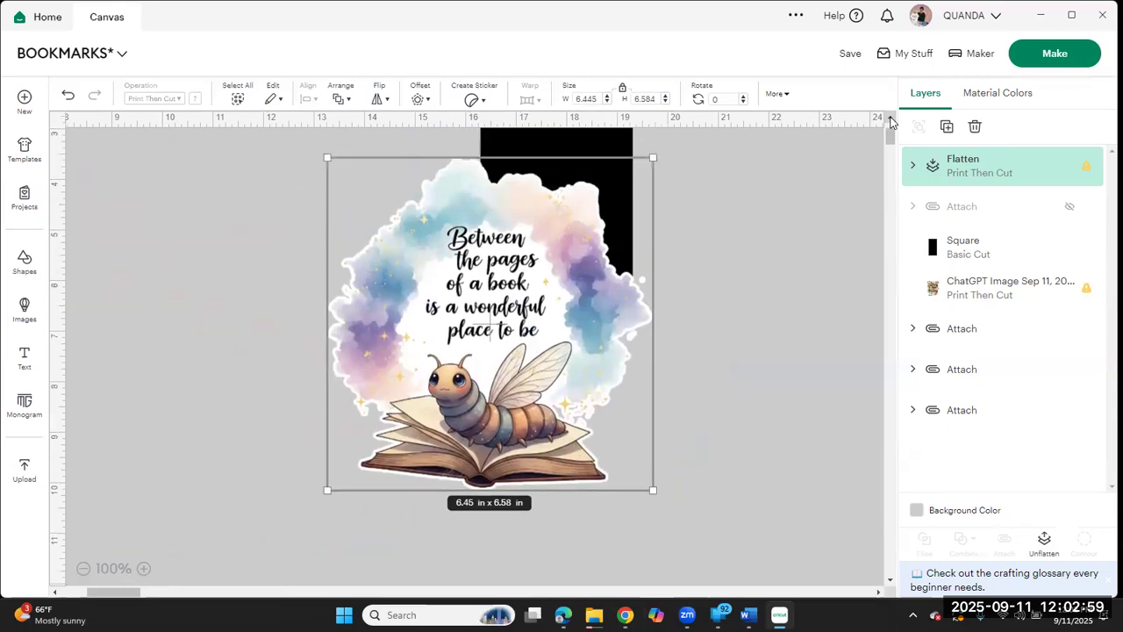
{"action": "left_click", "coordinate": [890, 117]}
{"action": "left_click_drag", "start_coordinate": [652, 247], "coordinate": [560, 312]}
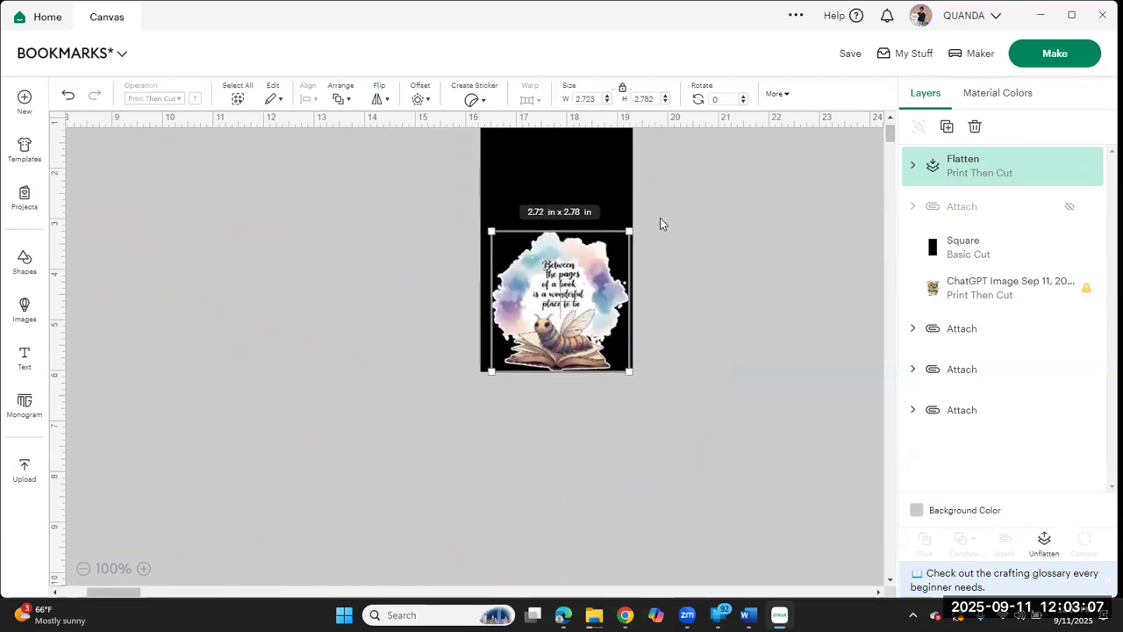
{"action": "left_click", "coordinate": [892, 114]}
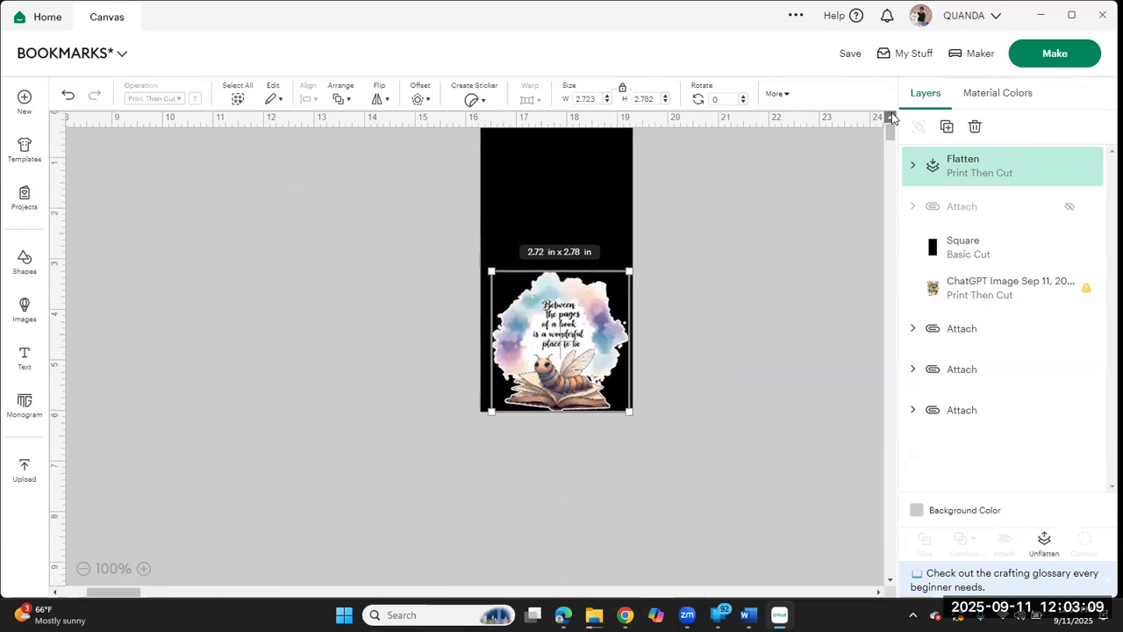
{"action": "left_click", "coordinate": [851, 300]}
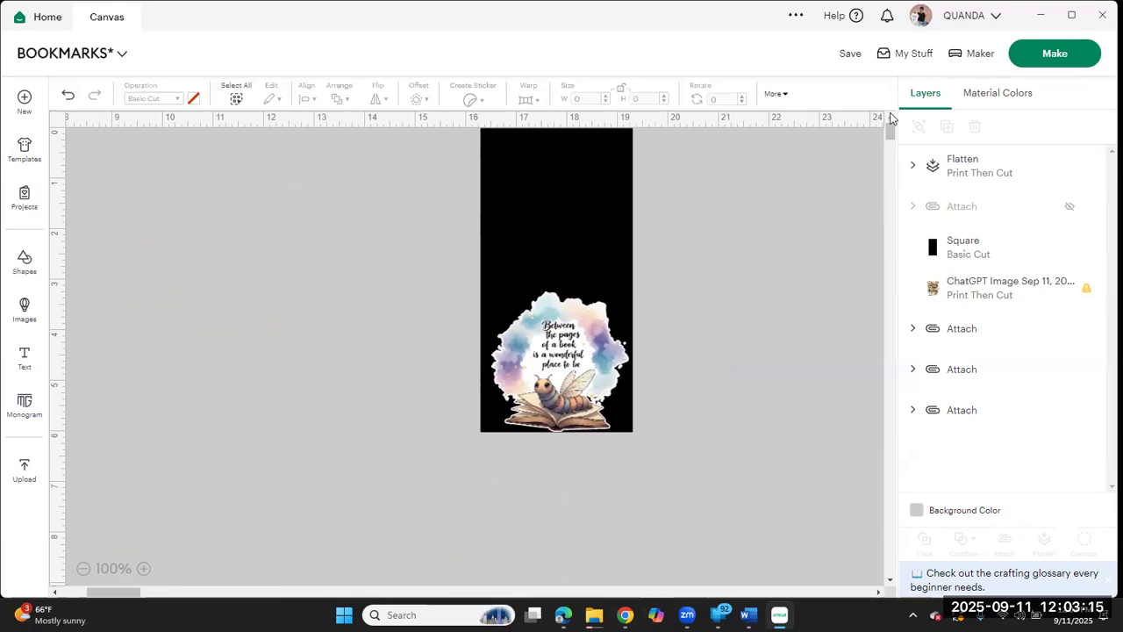
Step: Move the black rectangle and bookworm image together to the empty area beside the Crafting design
{"action": "left_click_drag", "start_coordinate": [423, 200], "coordinate": [780, 488]}
{"action": "left_click_drag", "start_coordinate": [544, 233], "coordinate": [140, 338]}
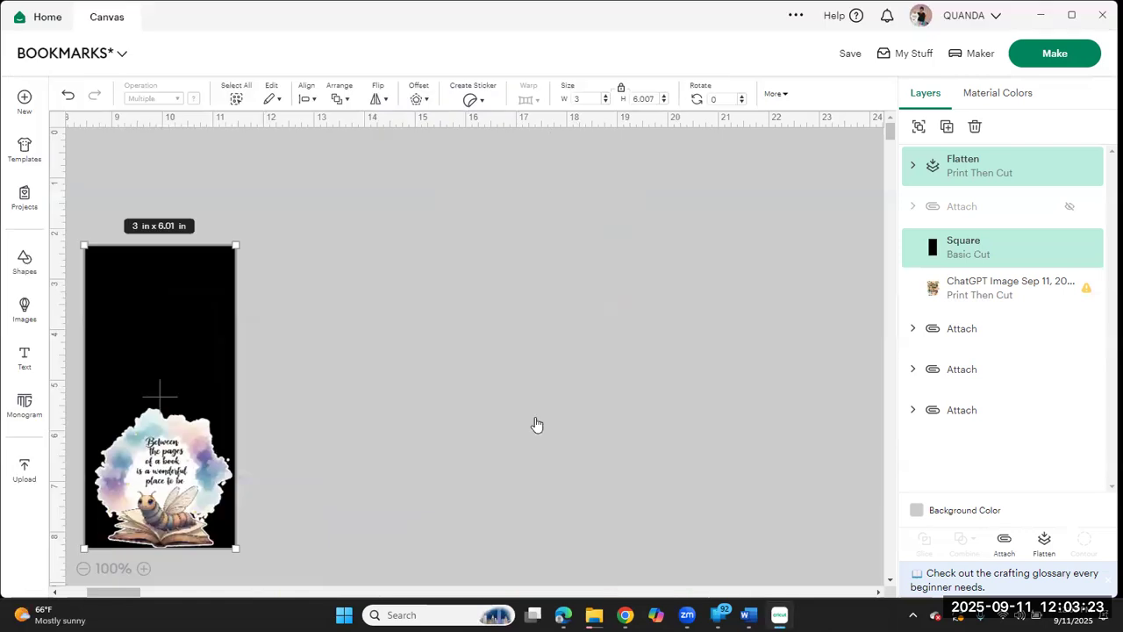
{"action": "left_click", "coordinate": [611, 309]}
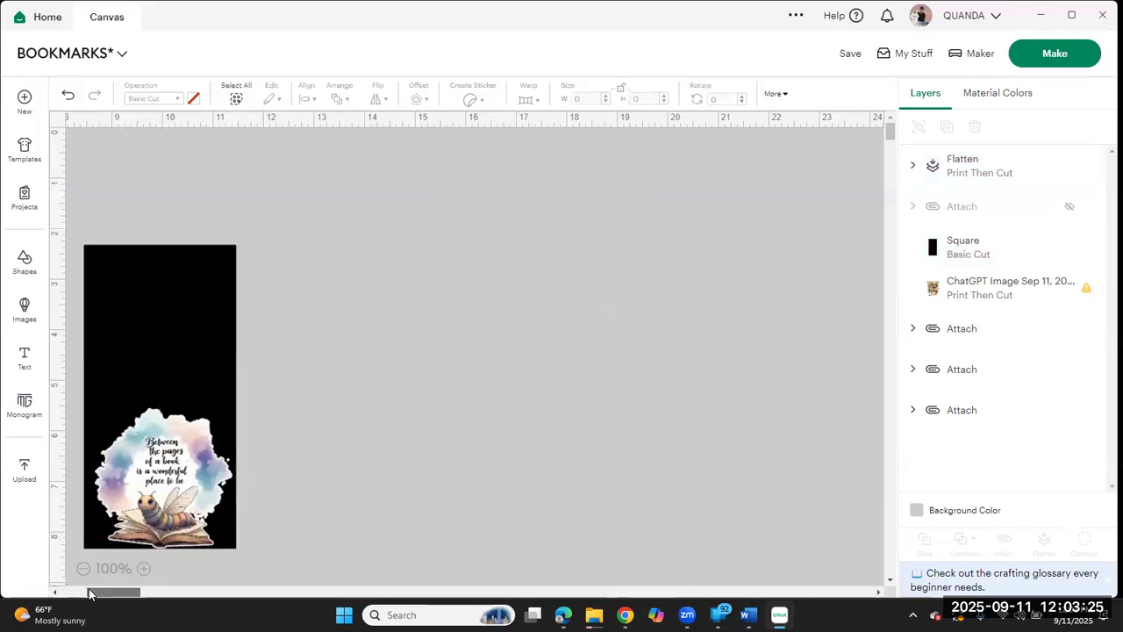
{"action": "left_click_drag", "start_coordinate": [107, 591], "coordinate": [85, 591]}
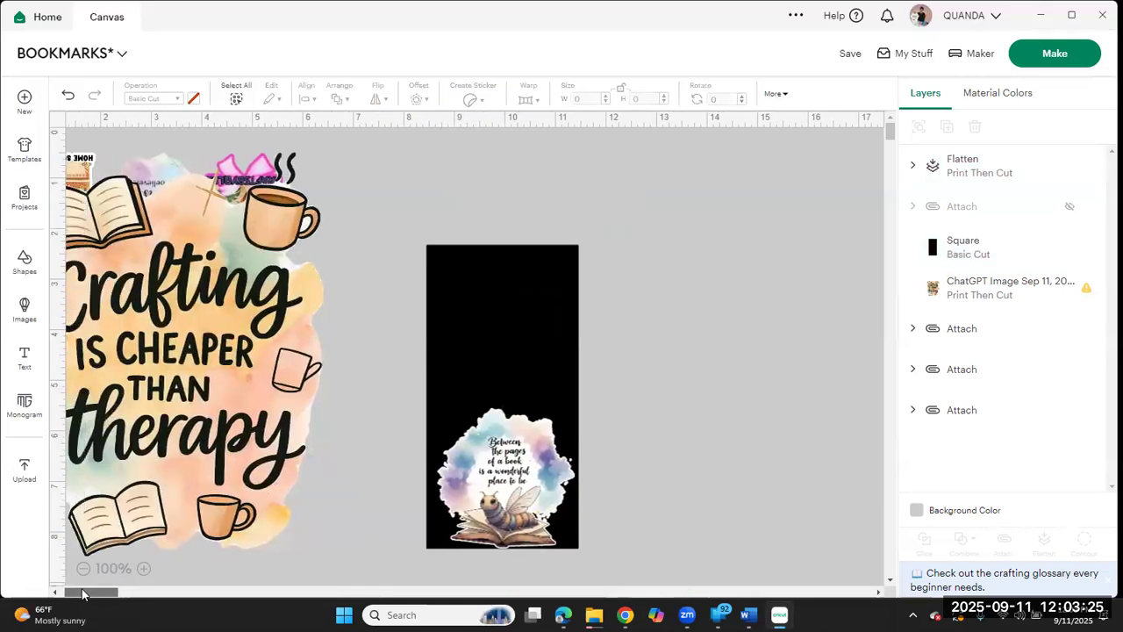
Step: Shrink the bookworm image to about 2.38 by 2.43 in and center it at the rectangle's lower end
{"action": "left_click", "coordinate": [520, 434]}
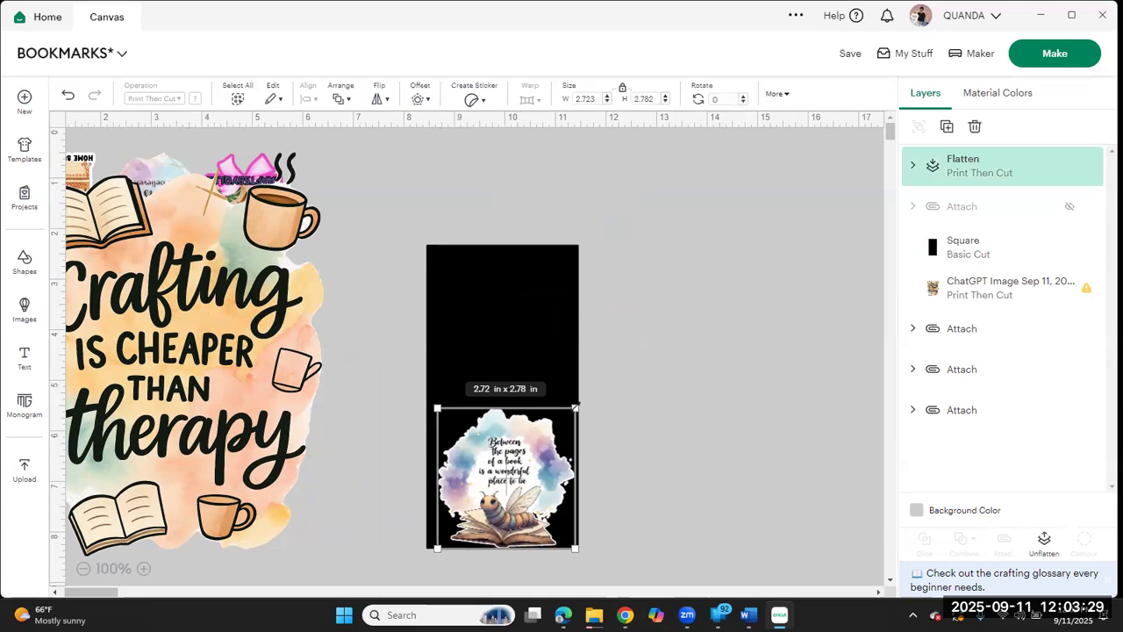
{"action": "left_click_drag", "start_coordinate": [575, 408], "coordinate": [558, 427]}
{"action": "left_click_drag", "start_coordinate": [498, 501], "coordinate": [510, 502]}
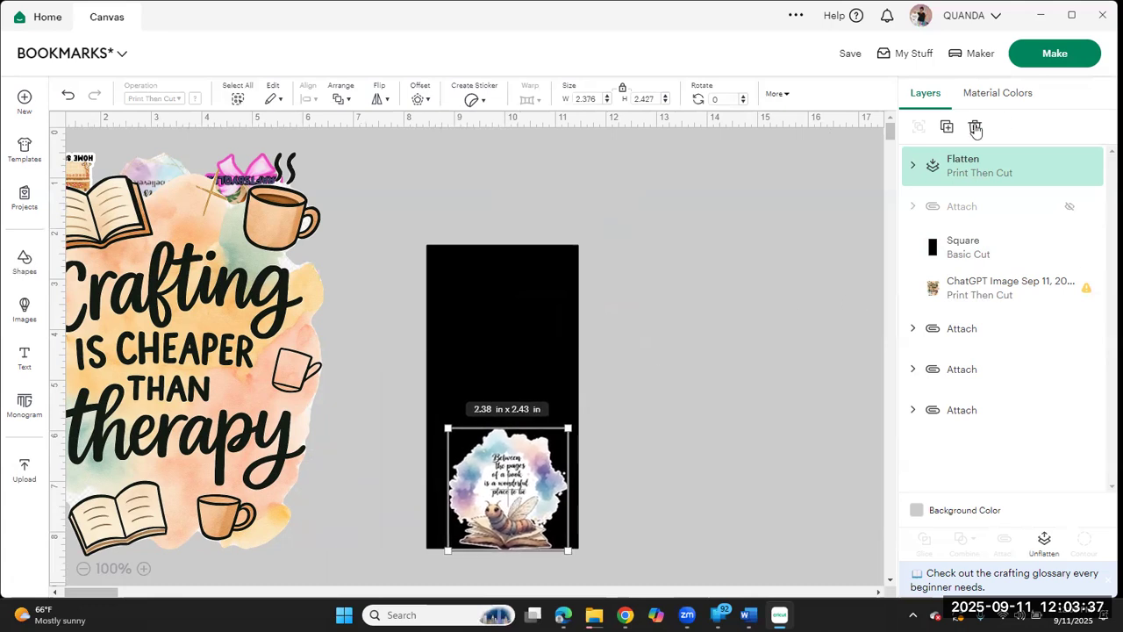
Step: Duplicate the bookworm image, flip the copy horizontally and vertically, and place it at the rectangle's upper end
{"action": "left_click", "coordinate": [947, 126]}
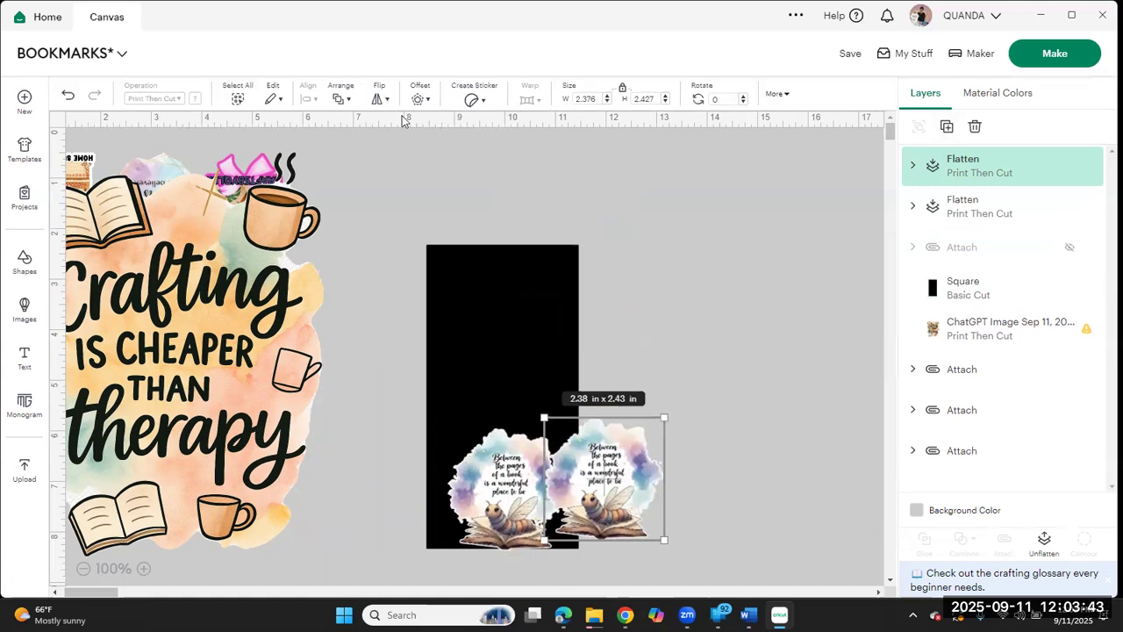
{"action": "left_click", "coordinate": [380, 100]}
{"action": "left_click", "coordinate": [396, 128]}
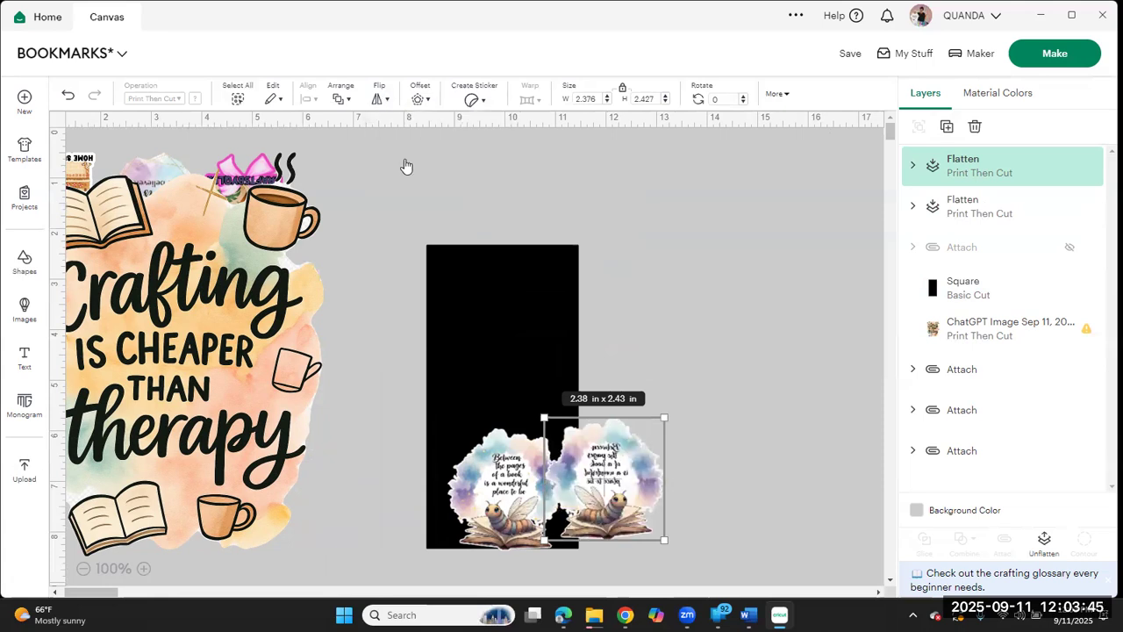
{"action": "left_click", "coordinate": [411, 154]}
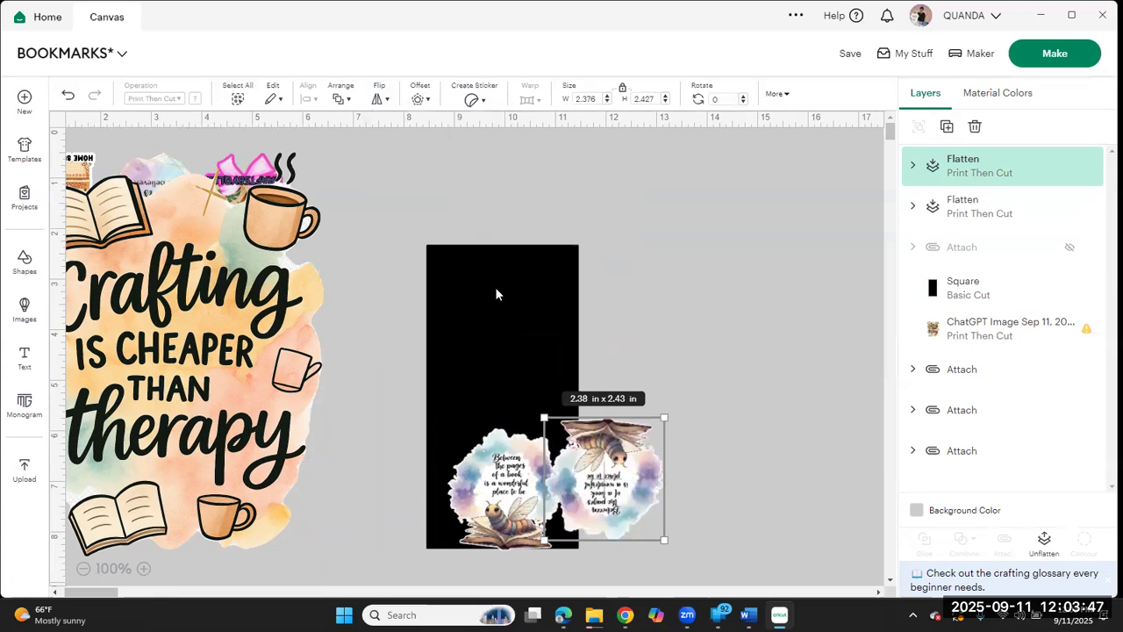
{"action": "left_click_drag", "start_coordinate": [627, 477], "coordinate": [528, 303]}
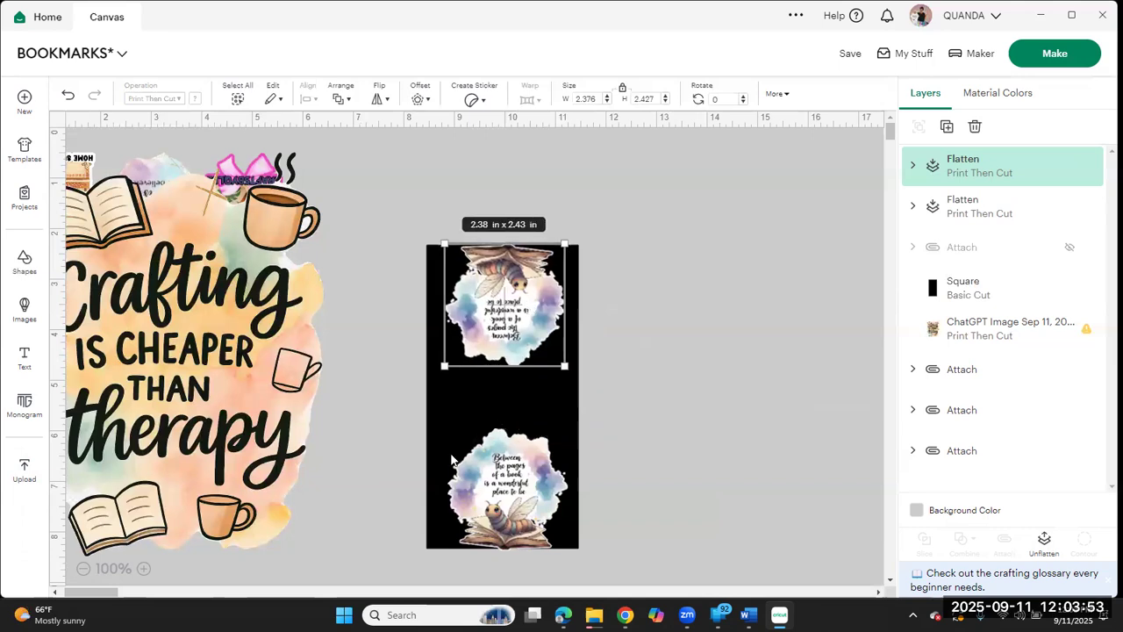
Step: Reduce the black rectangle to a strip of about 1.01 by 2.83 in connecting the two bookworm images
{"action": "left_click", "coordinate": [979, 304]}
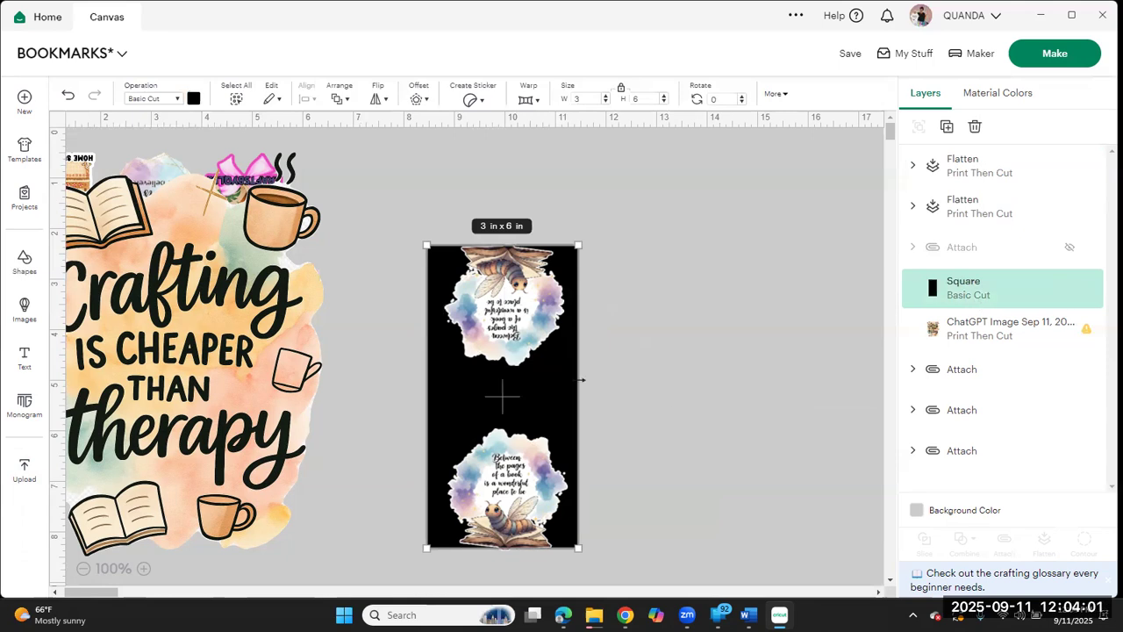
{"action": "left_click_drag", "start_coordinate": [526, 380], "coordinate": [453, 394]}
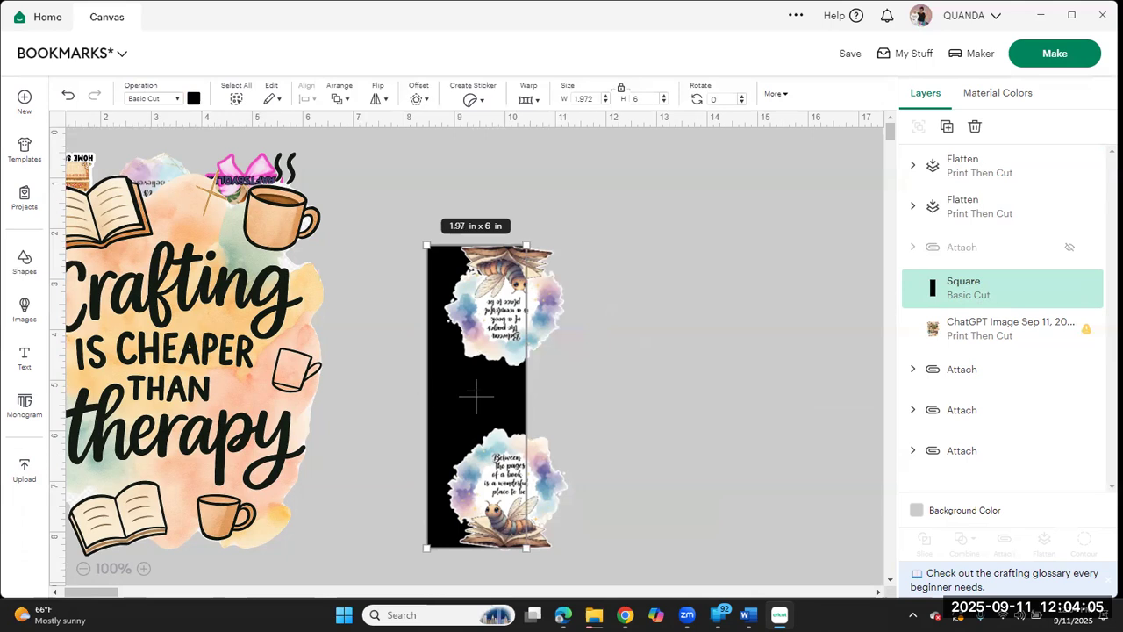
{"action": "left_click_drag", "start_coordinate": [427, 395], "coordinate": [474, 391]}
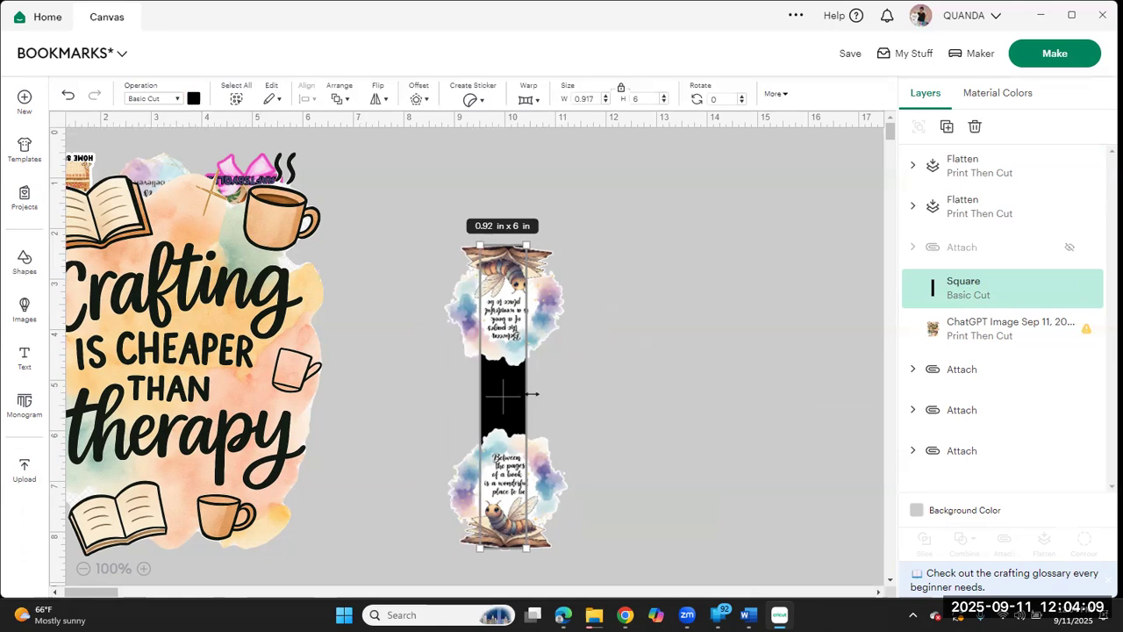
{"action": "left_click_drag", "start_coordinate": [536, 392], "coordinate": [546, 392]}
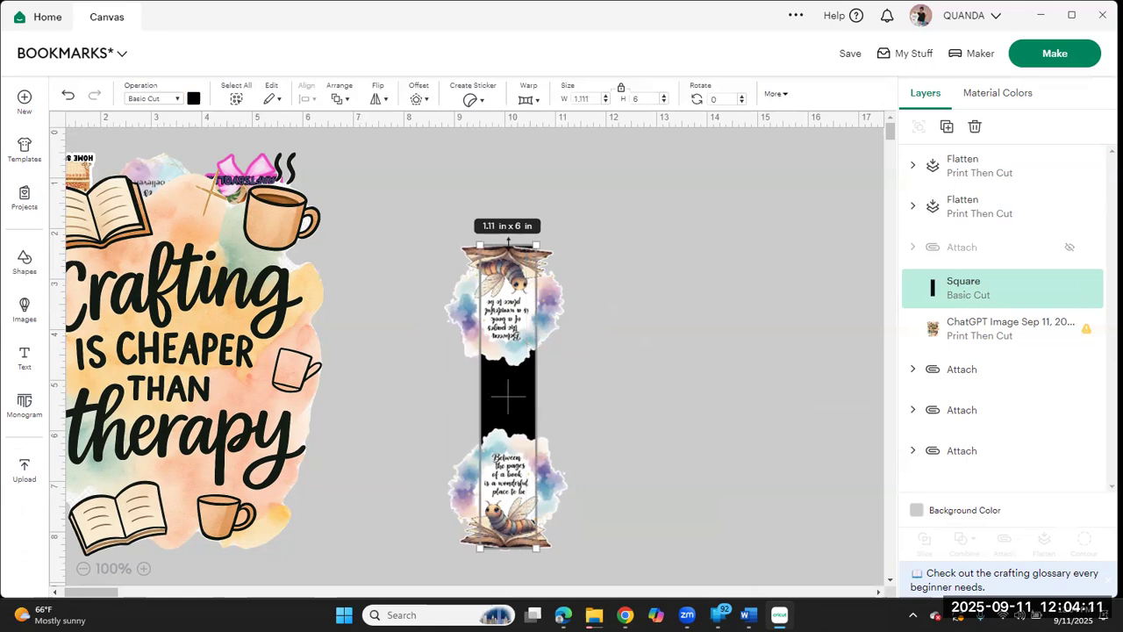
{"action": "left_click_drag", "start_coordinate": [509, 247], "coordinate": [509, 334]}
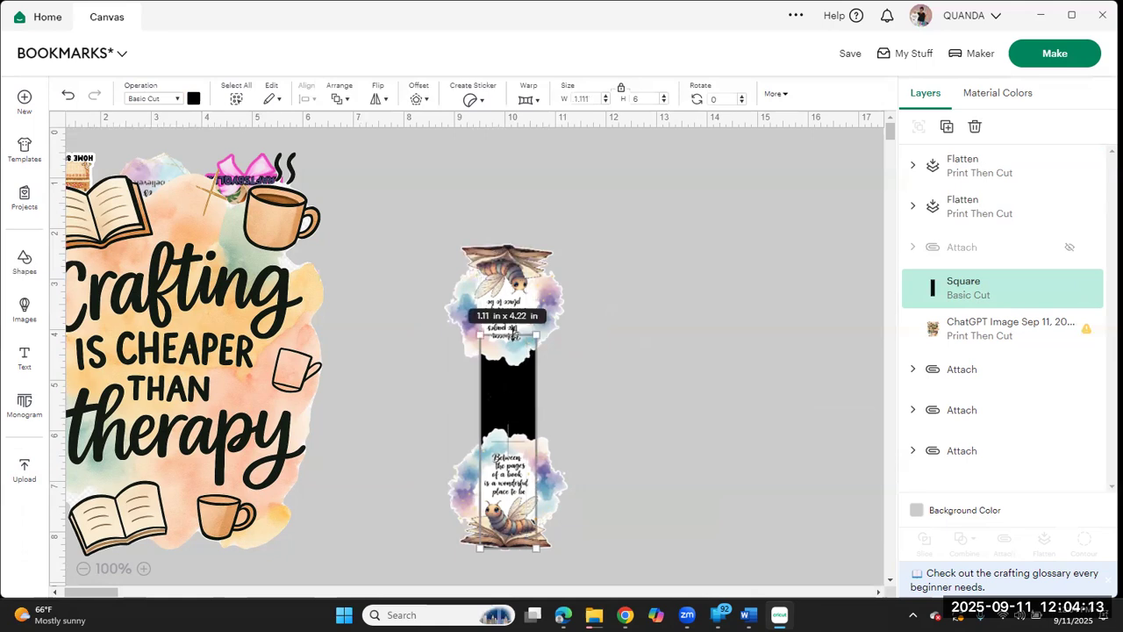
{"action": "left_click_drag", "start_coordinate": [525, 548], "coordinate": [525, 474]}
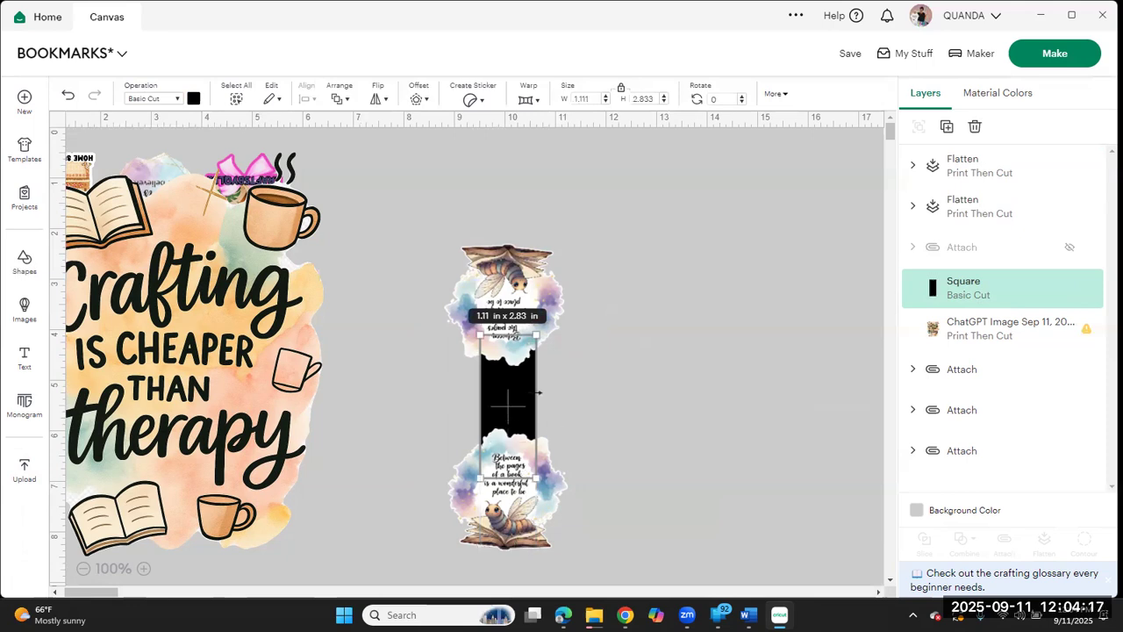
{"action": "left_click_drag", "start_coordinate": [535, 392], "coordinate": [530, 392]}
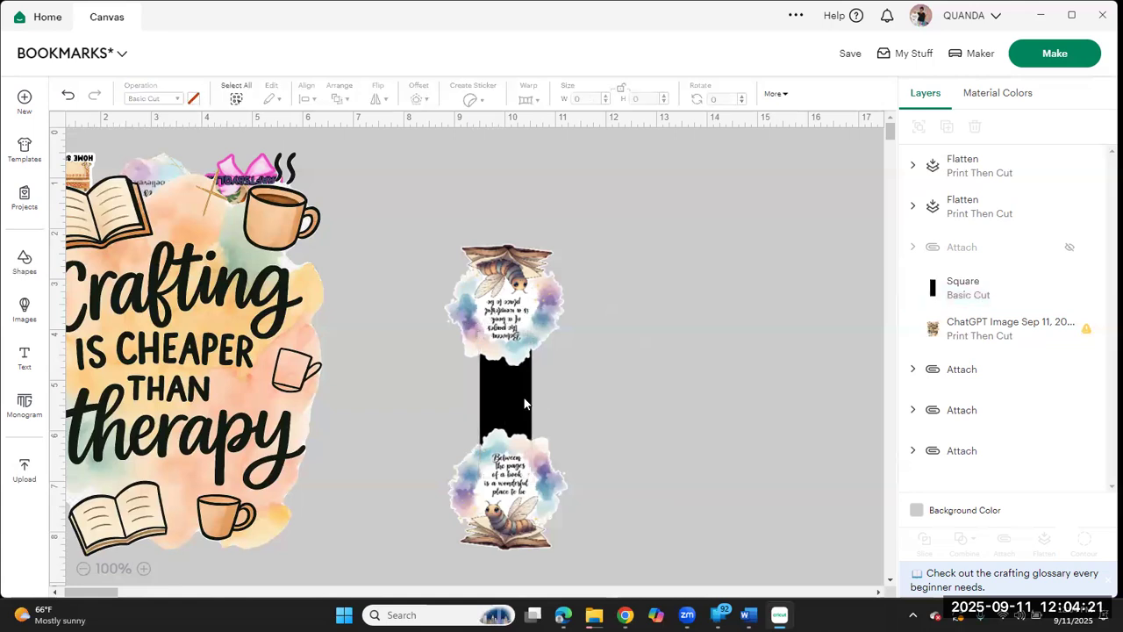
Step: Duplicate the black strip, set the copy aside, and color the strip between the bookworm images white
{"action": "left_click", "coordinate": [945, 129]}
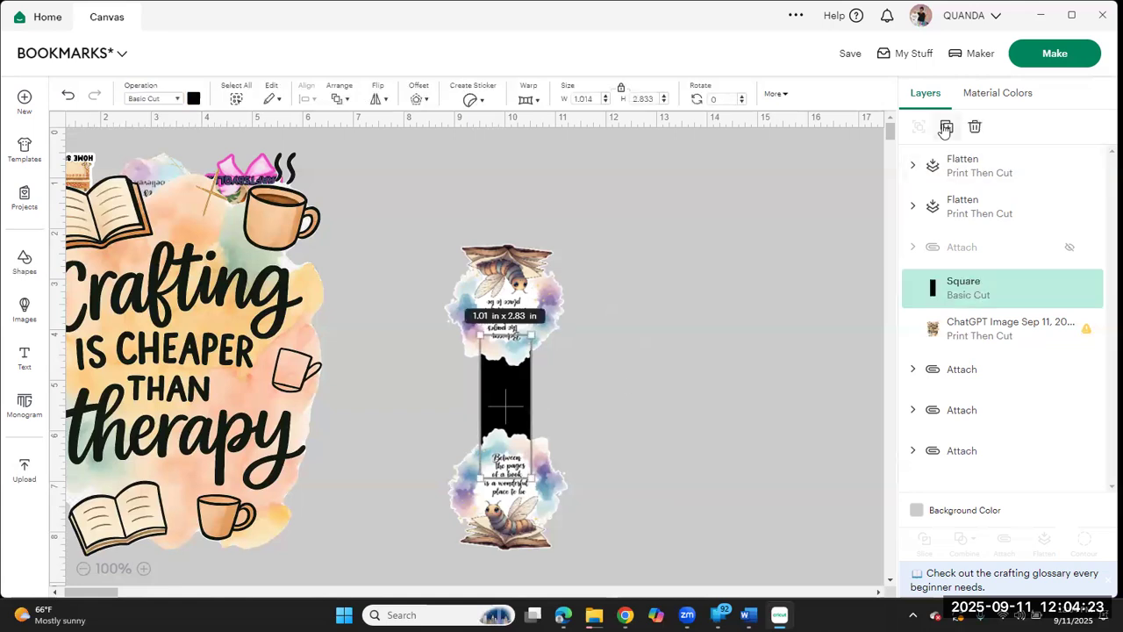
{"action": "left_click_drag", "start_coordinate": [528, 426], "coordinate": [786, 291]}
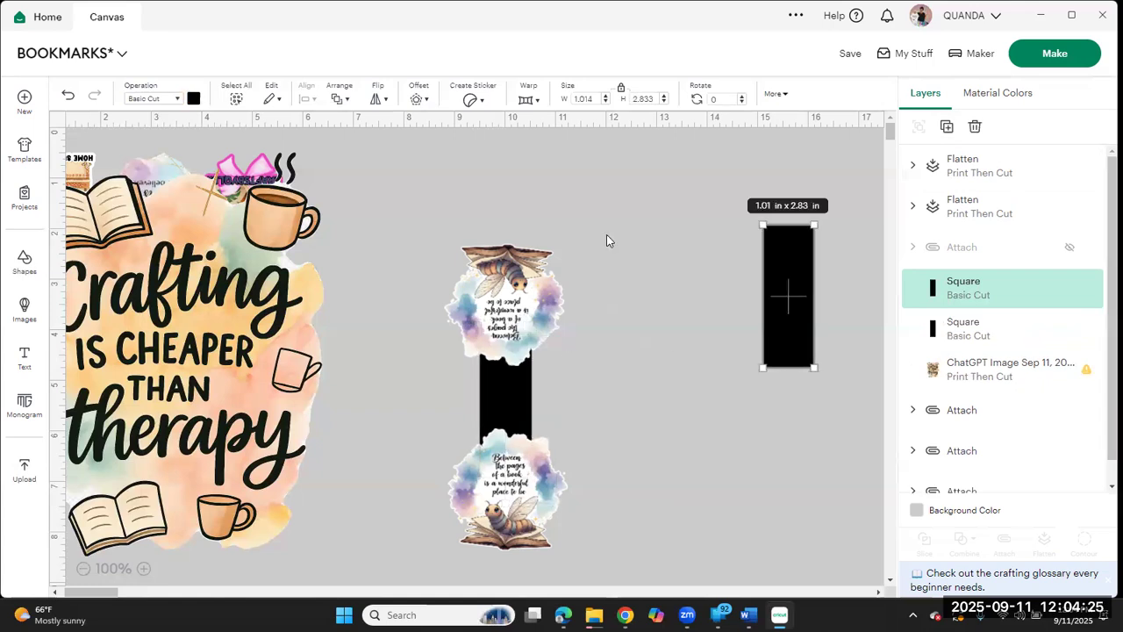
{"action": "left_click", "coordinate": [513, 387]}
{"action": "left_click", "coordinate": [194, 99]}
{"action": "left_click", "coordinate": [280, 164]}
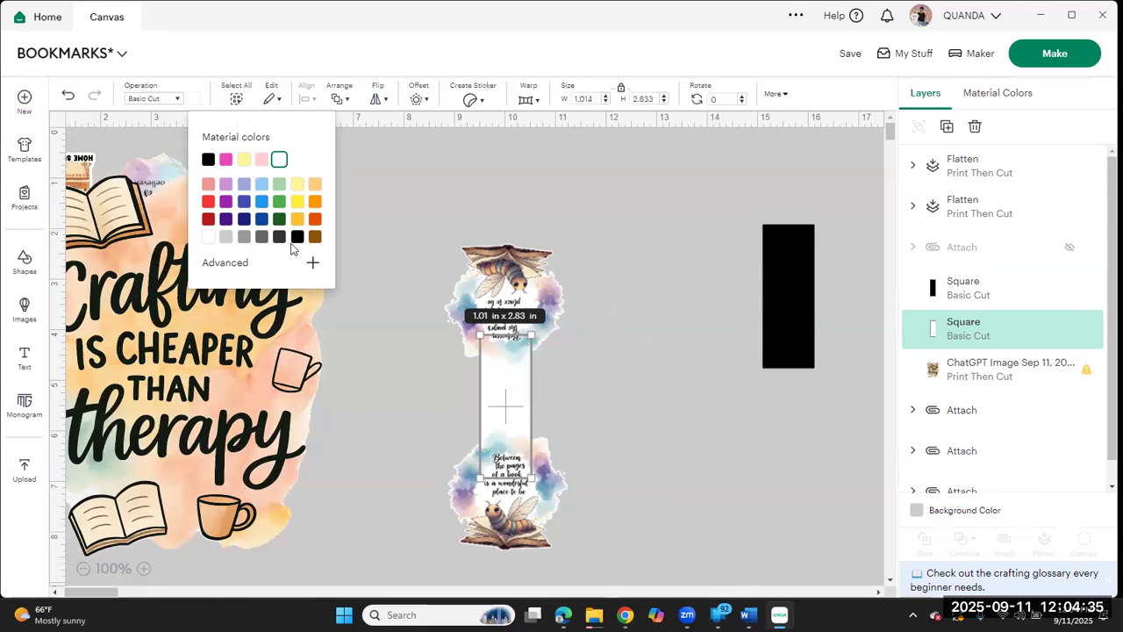
{"action": "left_click", "coordinate": [580, 277]}
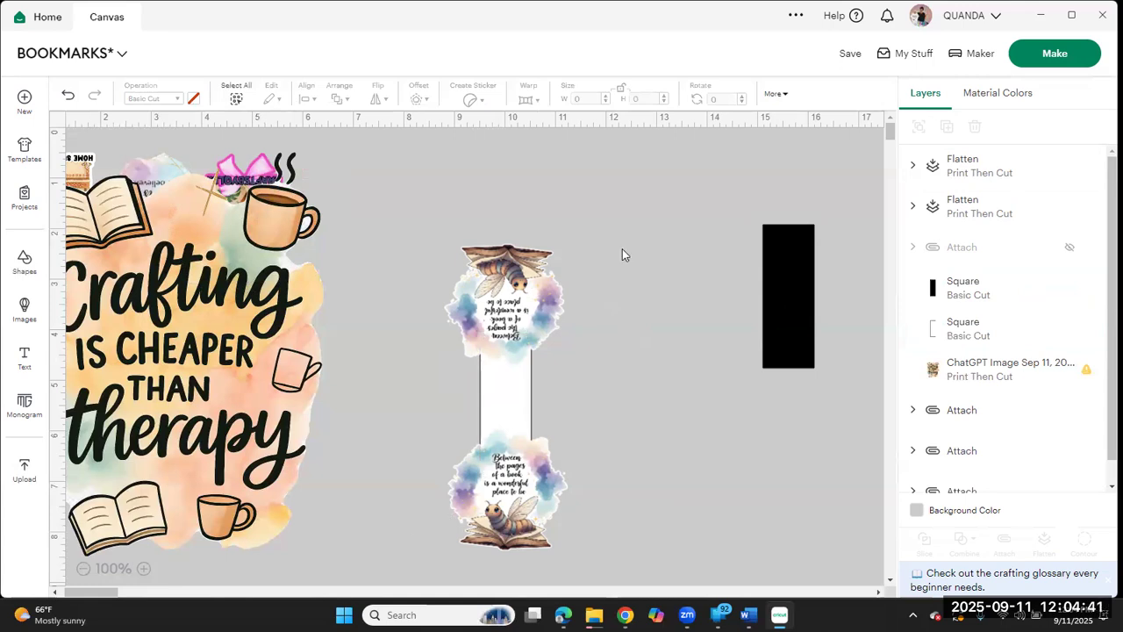
Step: Center both bookworm images and the white strip horizontally on each other and attach them
{"action": "left_click_drag", "start_coordinate": [590, 213], "coordinate": [442, 581]}
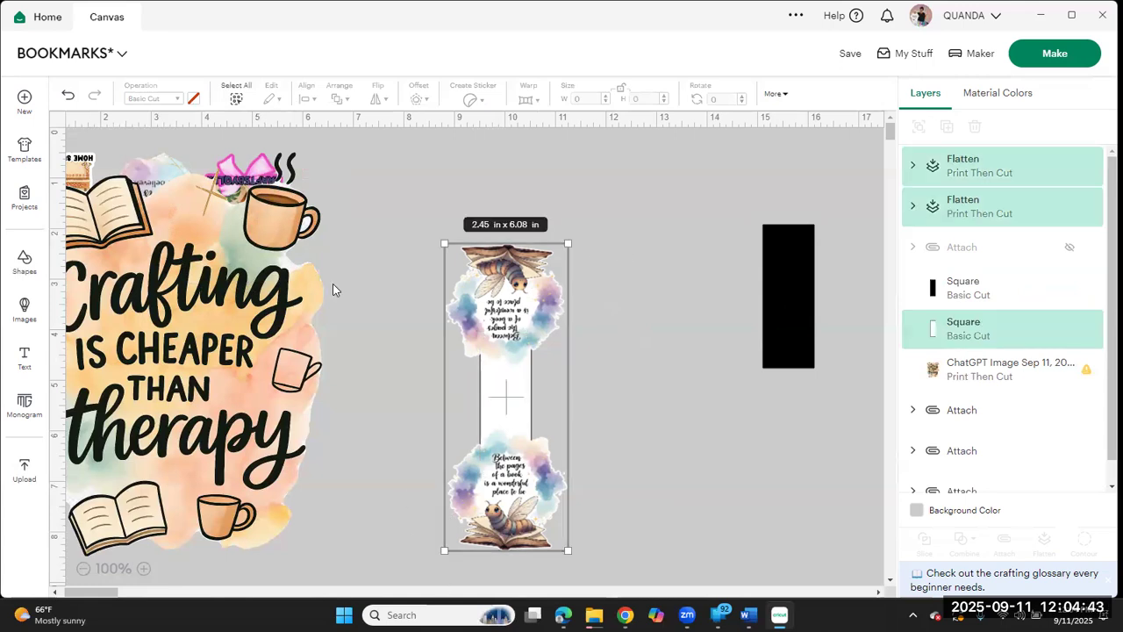
{"action": "left_click", "coordinate": [309, 99]}
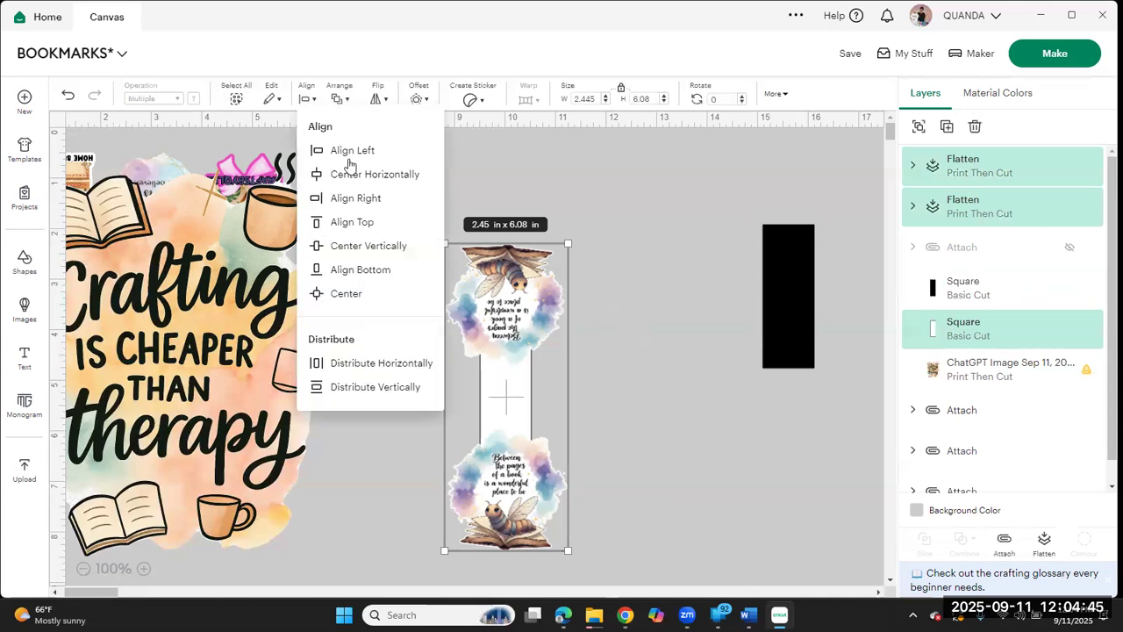
{"action": "left_click", "coordinate": [366, 173]}
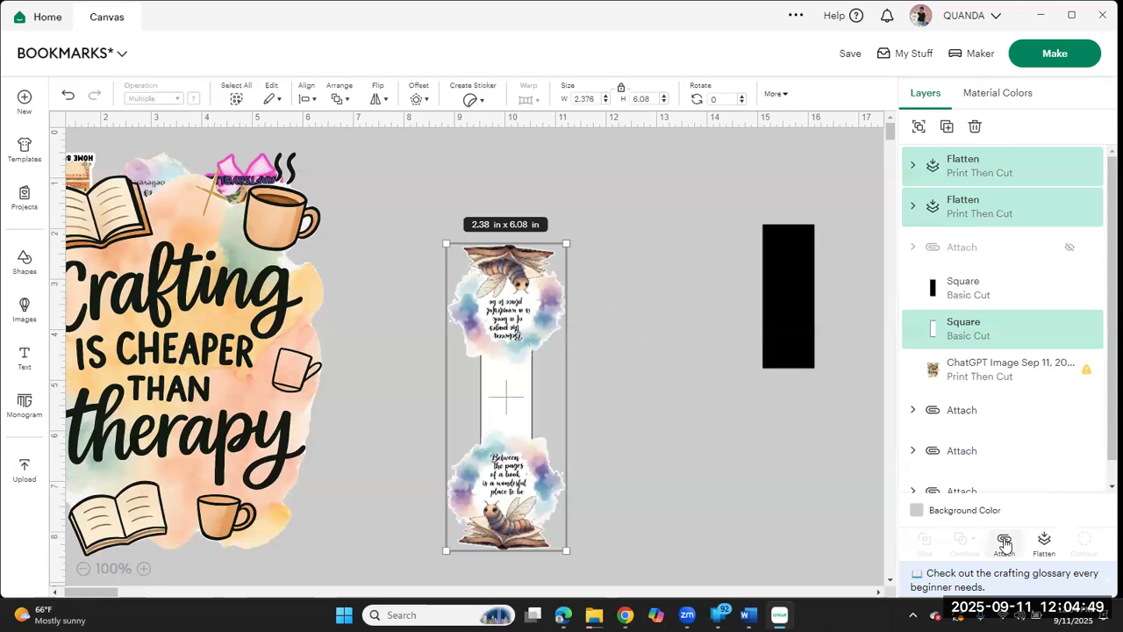
{"action": "left_click", "coordinate": [1005, 545]}
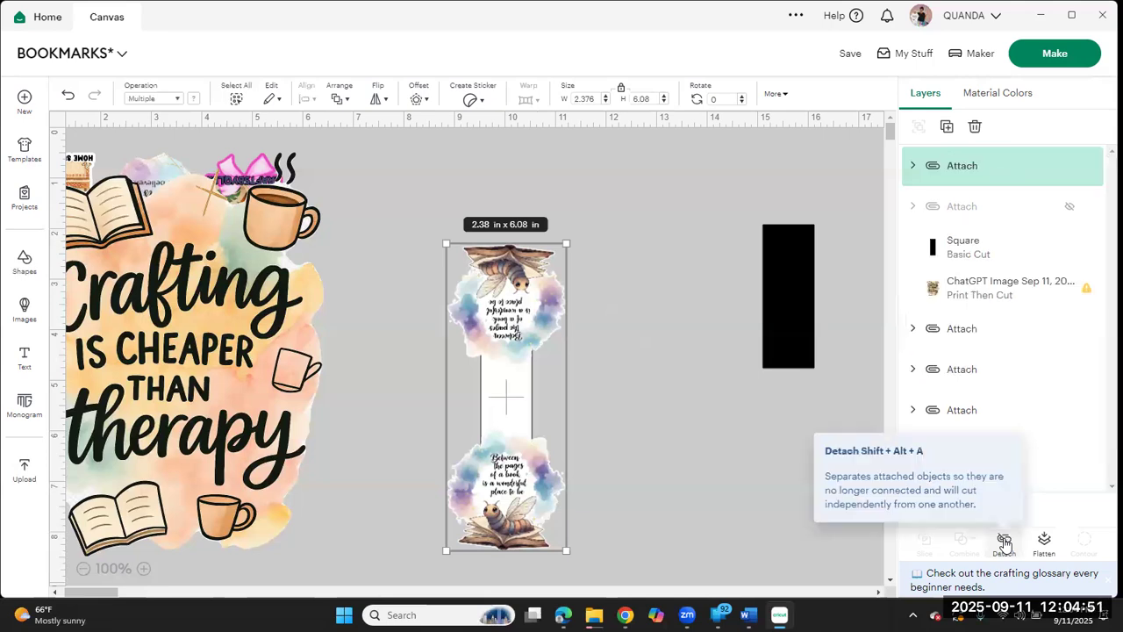
Step: Flatten the attached bookworm bookmark and place a new score line over its white strip
{"action": "left_click", "coordinate": [1045, 543]}
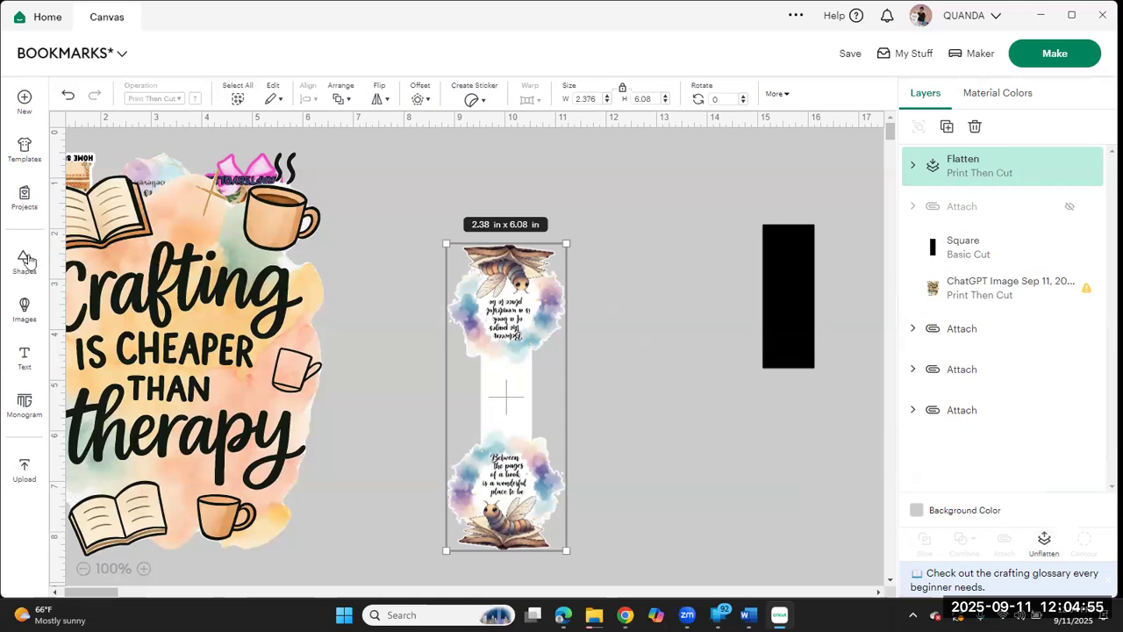
{"action": "left_click", "coordinate": [24, 259]}
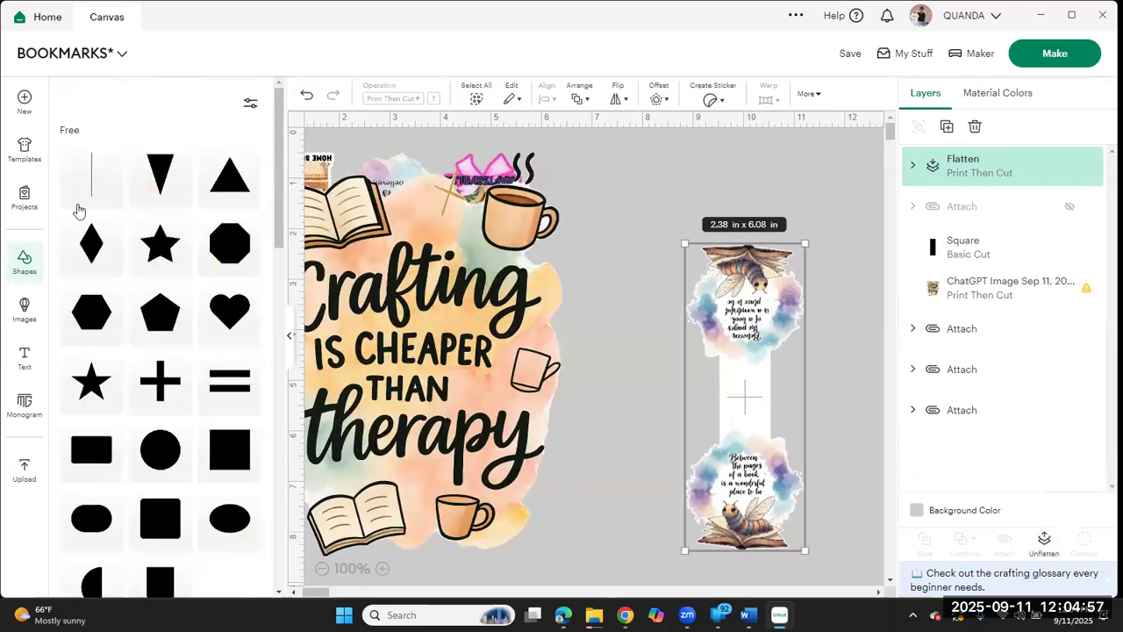
{"action": "left_click", "coordinate": [83, 186]}
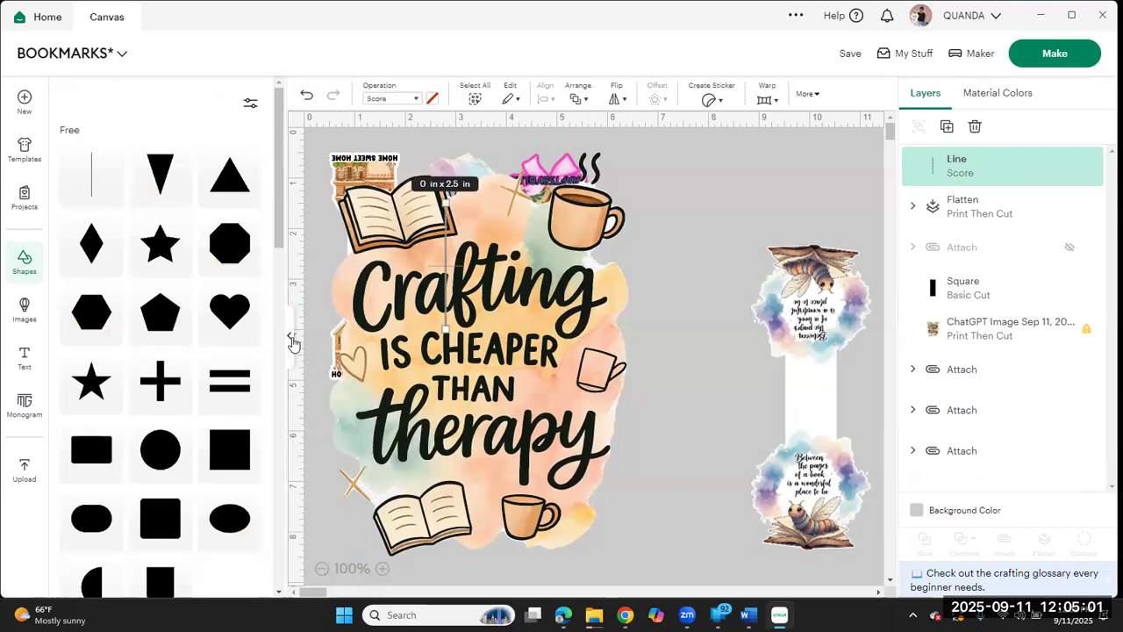
{"action": "left_click", "coordinate": [633, 344]}
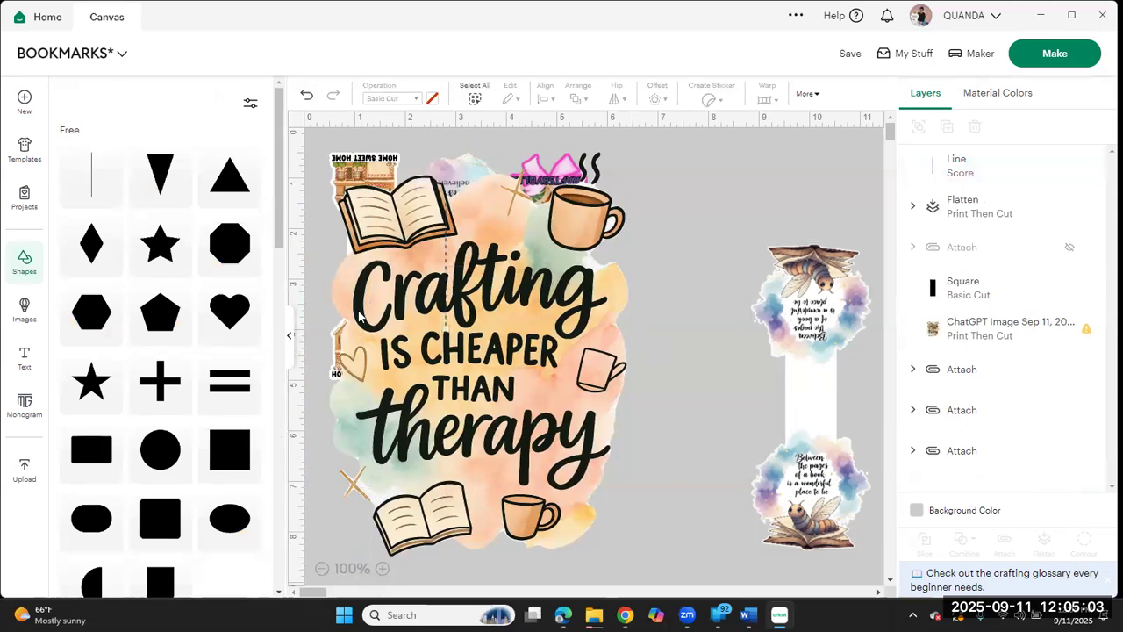
{"action": "left_click", "coordinate": [292, 347]}
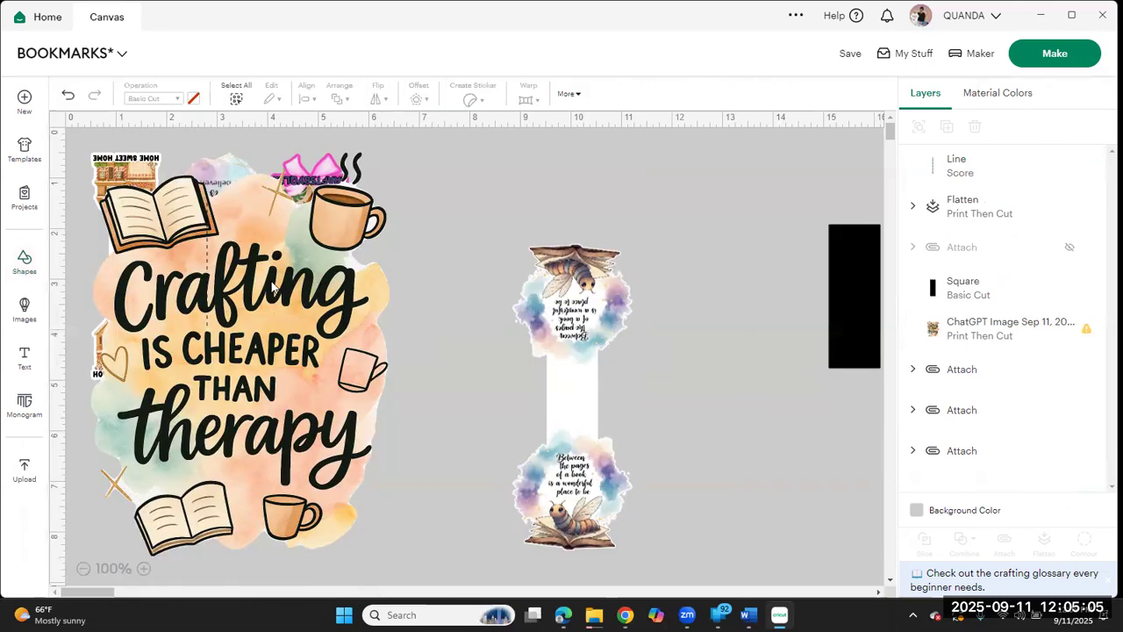
{"action": "left_click_drag", "start_coordinate": [207, 318], "coordinate": [493, 394]}
{"action": "left_click_drag", "start_coordinate": [558, 432], "coordinate": [558, 434]}
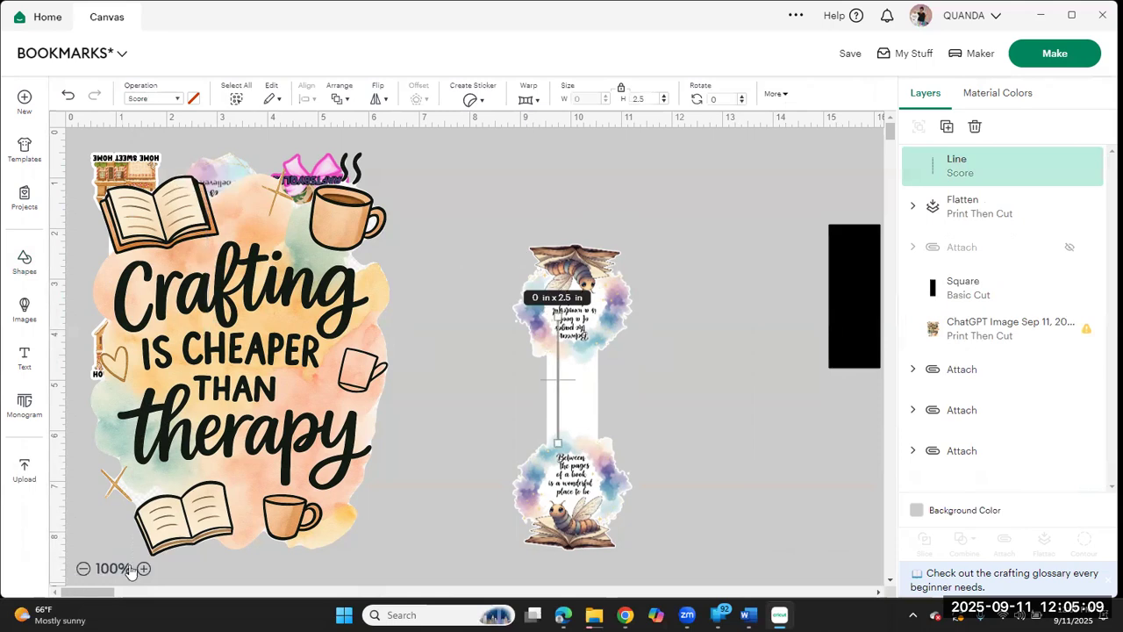
Step: Rotate the score line to 90 degrees and shorten it to roughly the width of the white strip
{"action": "left_click", "coordinate": [731, 98]}
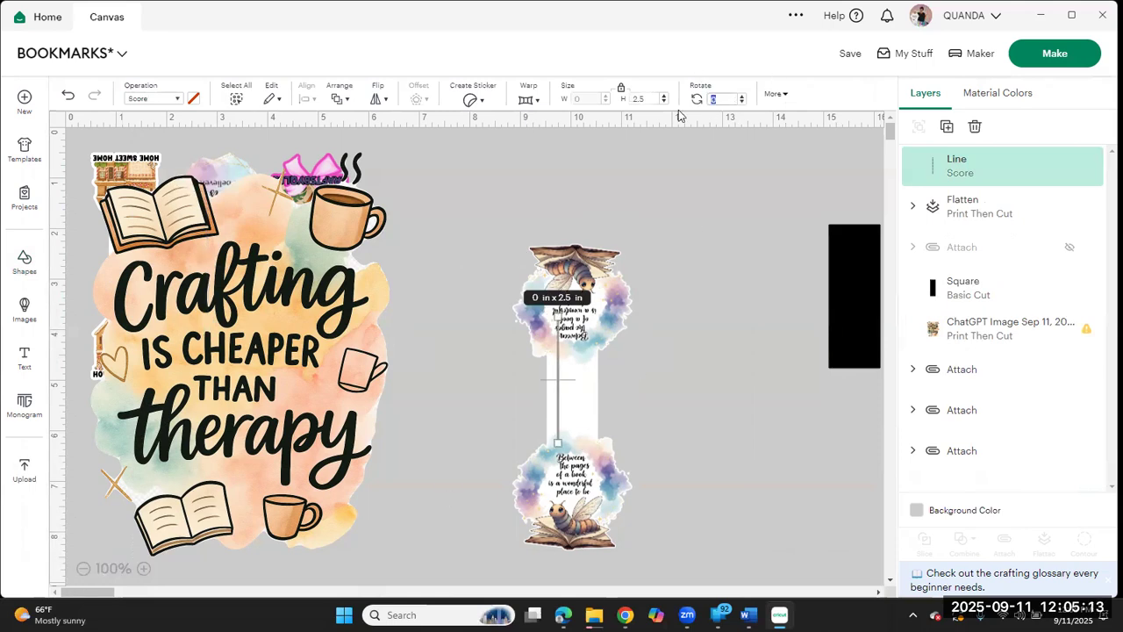
{"action": "type", "text": "90"}
{"action": "key", "text": "Return"}
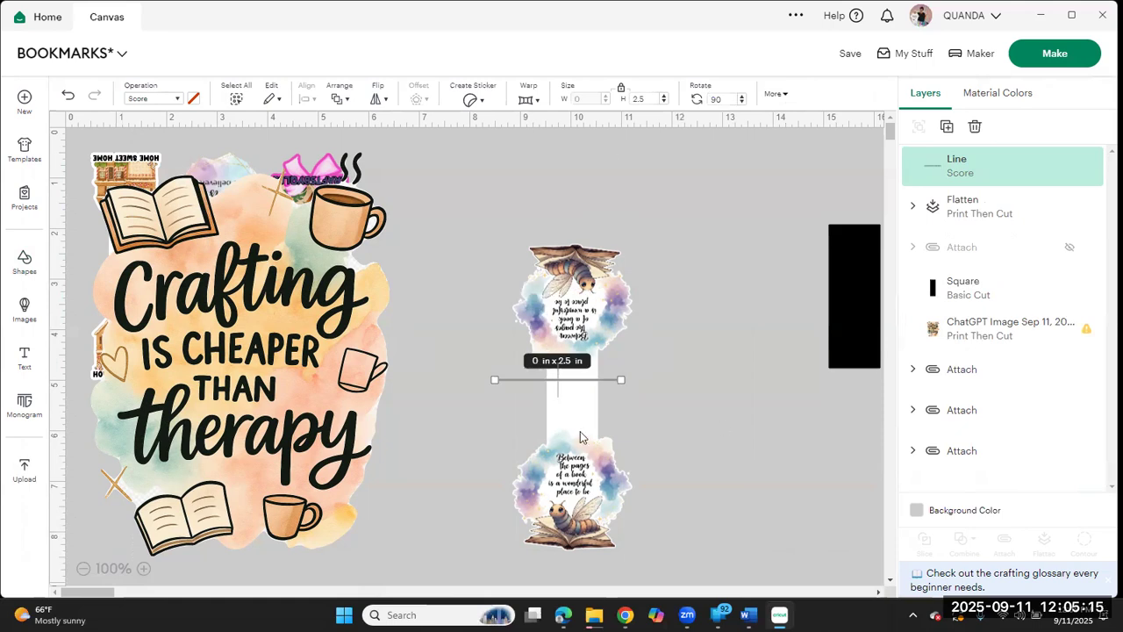
{"action": "left_click_drag", "start_coordinate": [495, 379], "coordinate": [544, 379]}
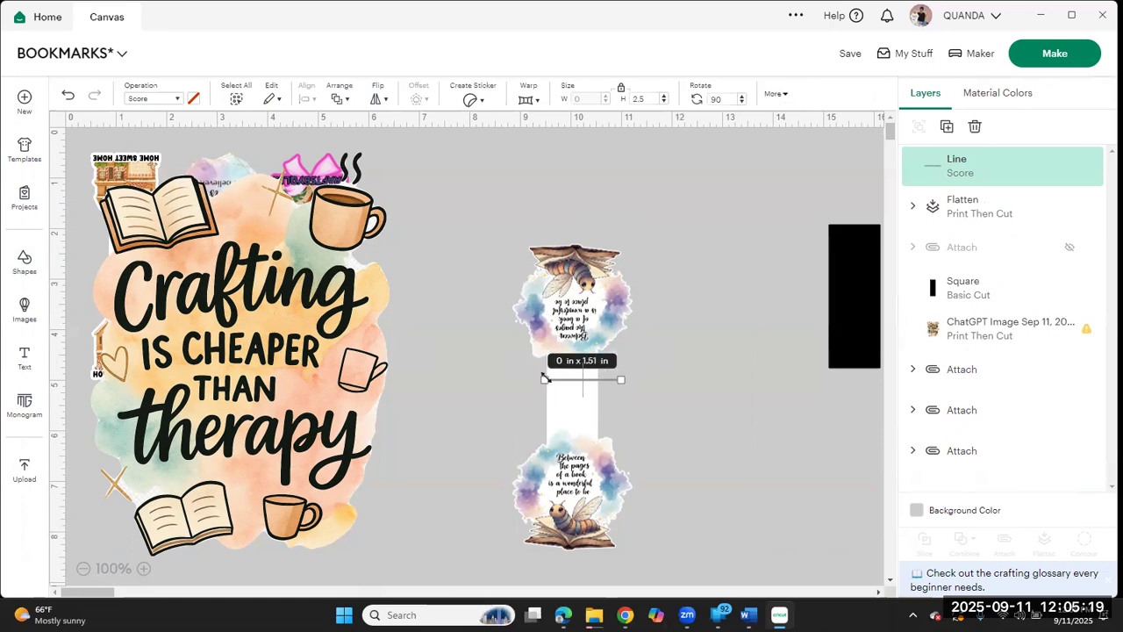
{"action": "left_click_drag", "start_coordinate": [622, 379], "coordinate": [606, 379]}
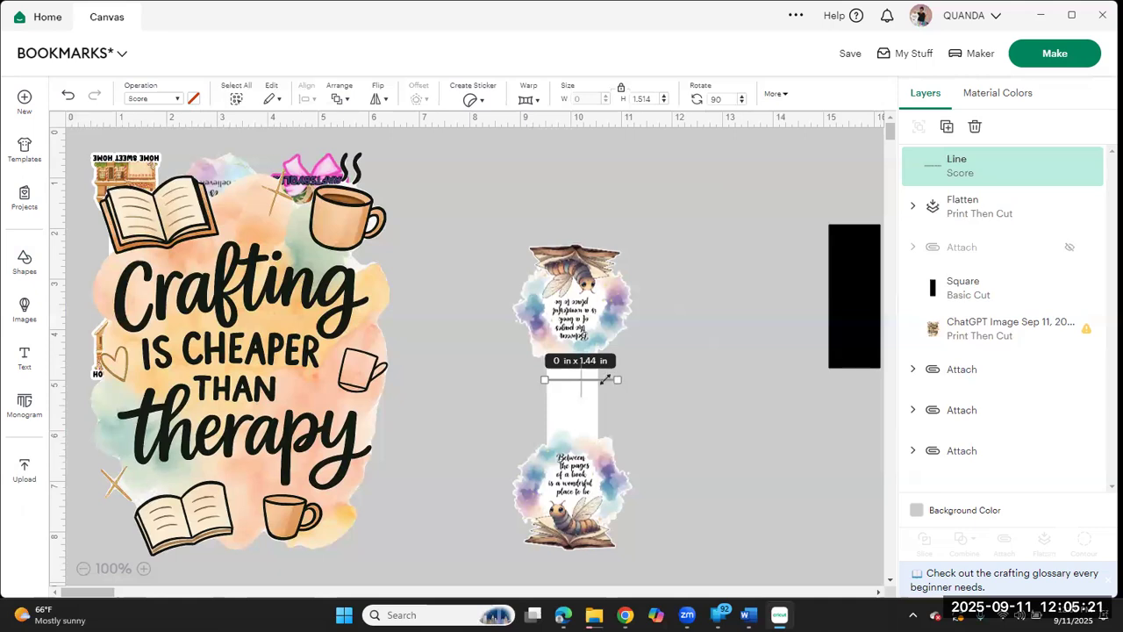
{"action": "left_click", "coordinate": [664, 384]}
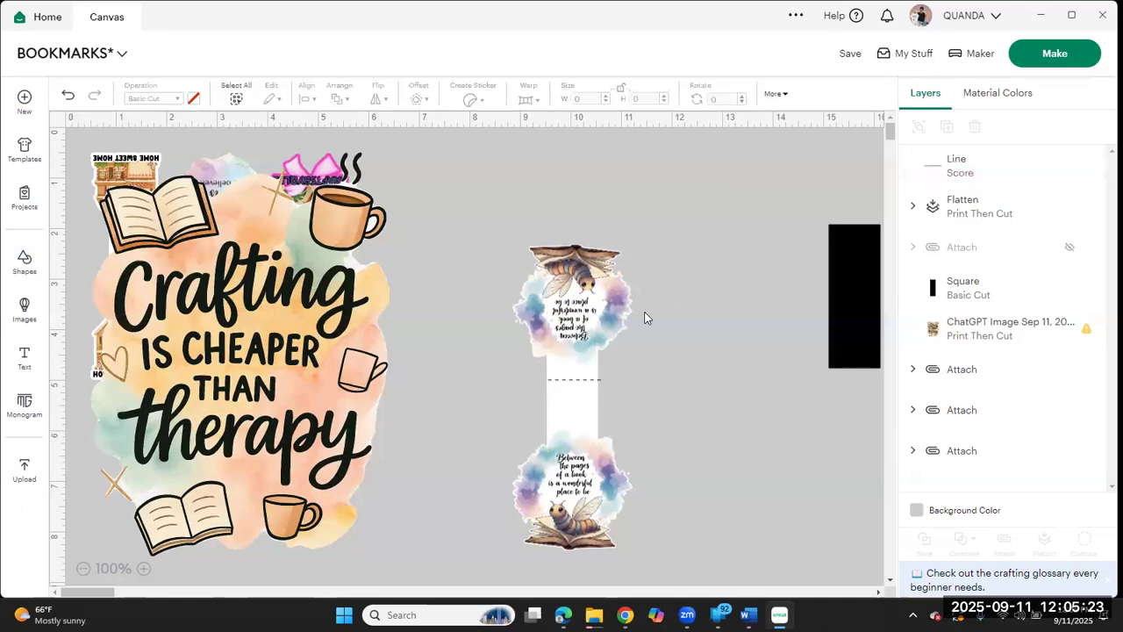
Step: Center the score line on the flattened bookworm bookmark and attach the two together
{"action": "left_click_drag", "start_coordinate": [644, 311], "coordinate": [489, 571]}
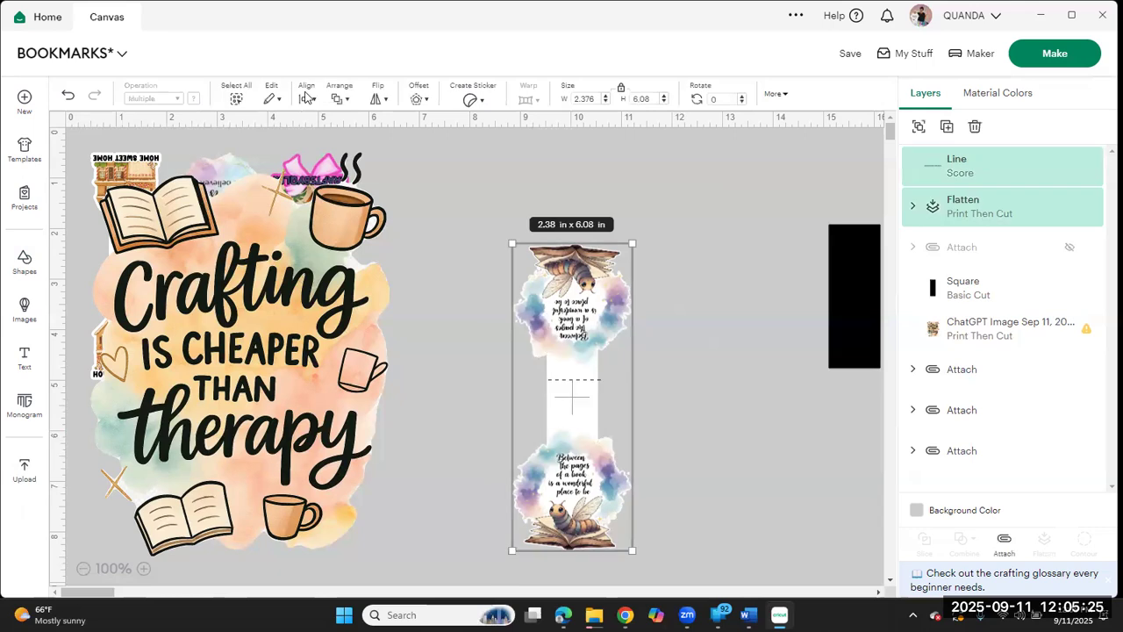
{"action": "left_click", "coordinate": [305, 97]}
{"action": "left_click", "coordinate": [369, 299]}
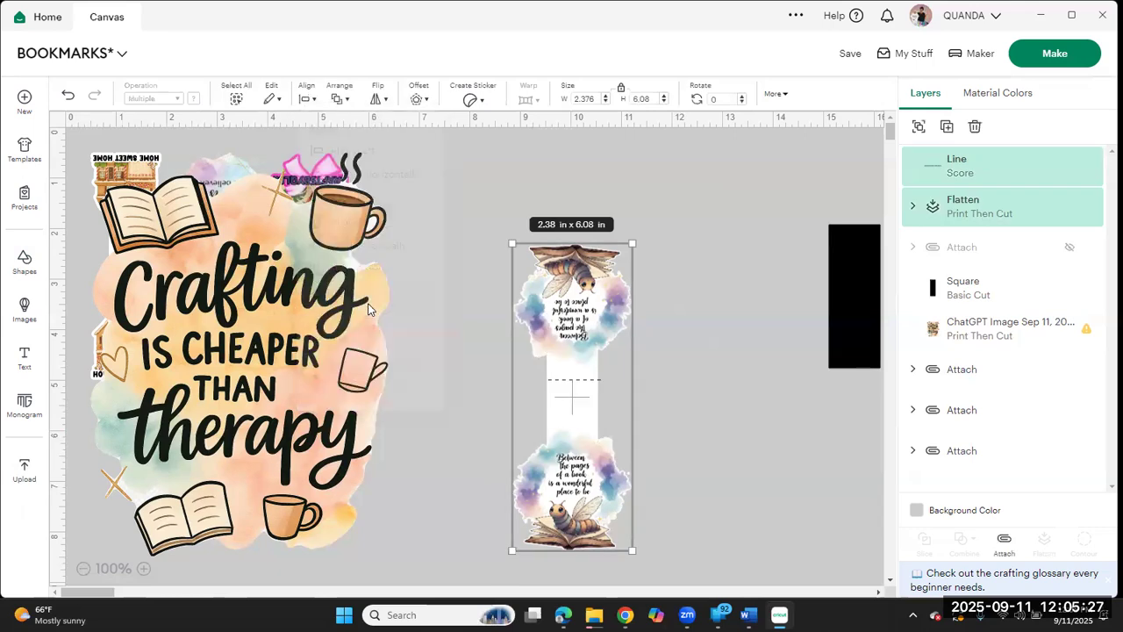
{"action": "left_click", "coordinate": [994, 544]}
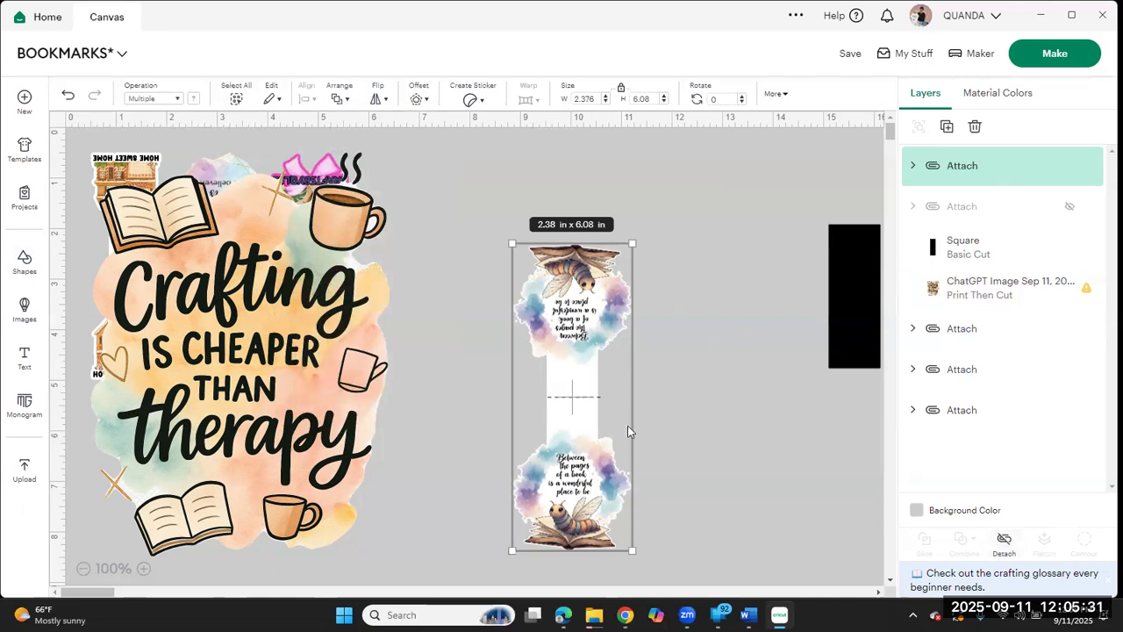
Step: Move the bookworm bookmark closer to the other bookmarks and shift the large Crafting image off them
{"action": "left_click_drag", "start_coordinate": [588, 452], "coordinate": [505, 338]}
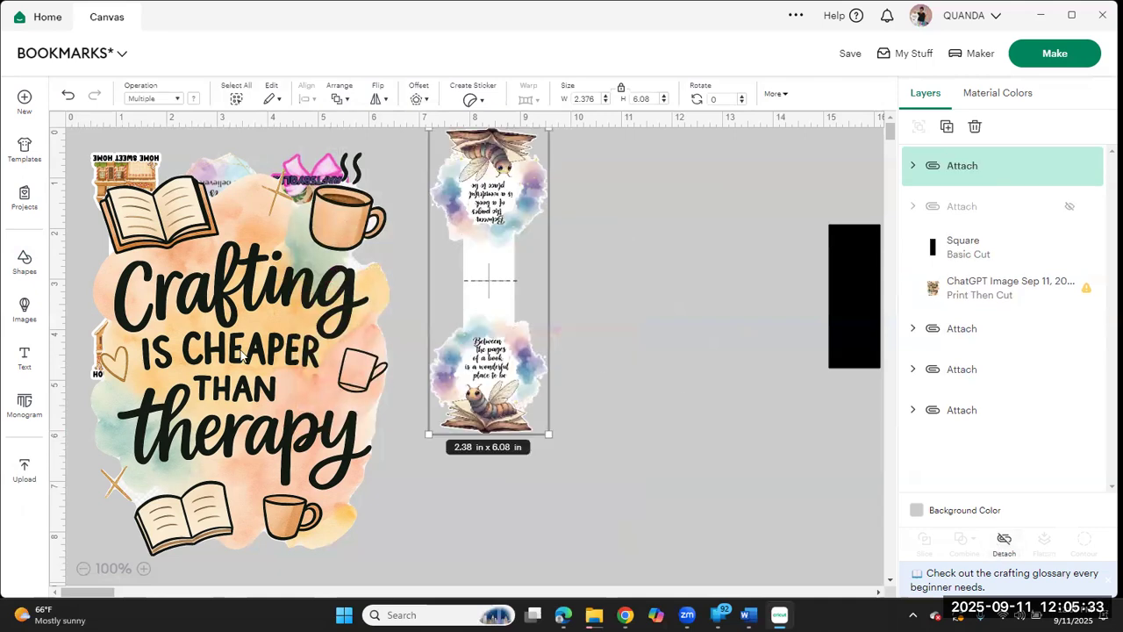
{"action": "left_click_drag", "start_coordinate": [241, 351], "coordinate": [610, 353]}
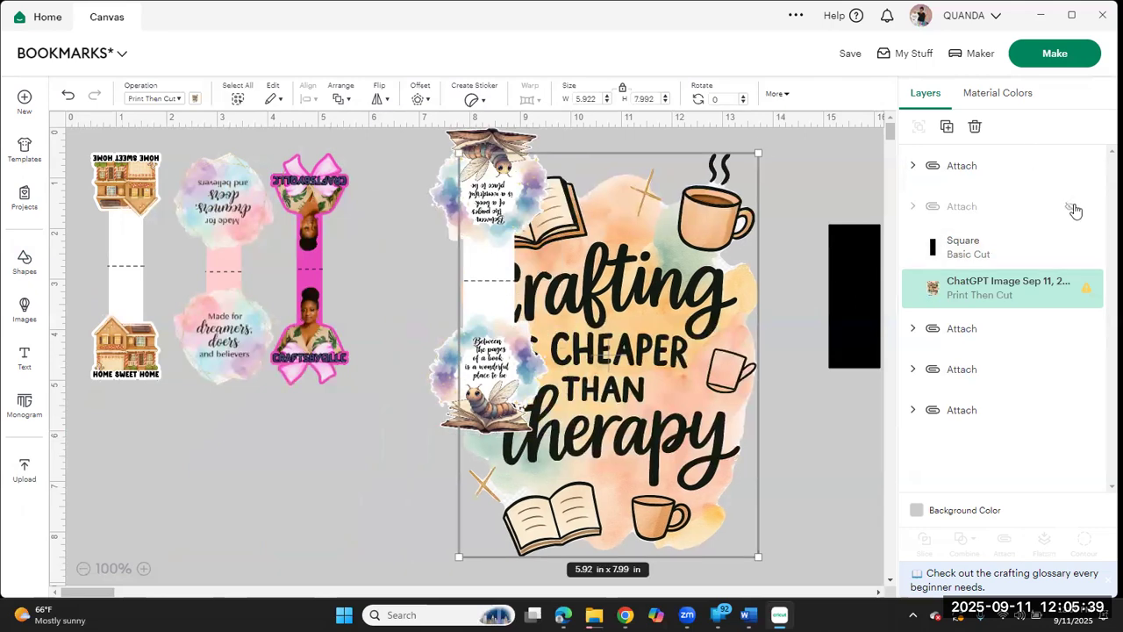
Step: Unhide the yellow 3 by 6 in bookmark base, send it to the back, and place the bookworm bookmark beside the pink bow bookmark
{"action": "left_click", "coordinate": [1075, 211]}
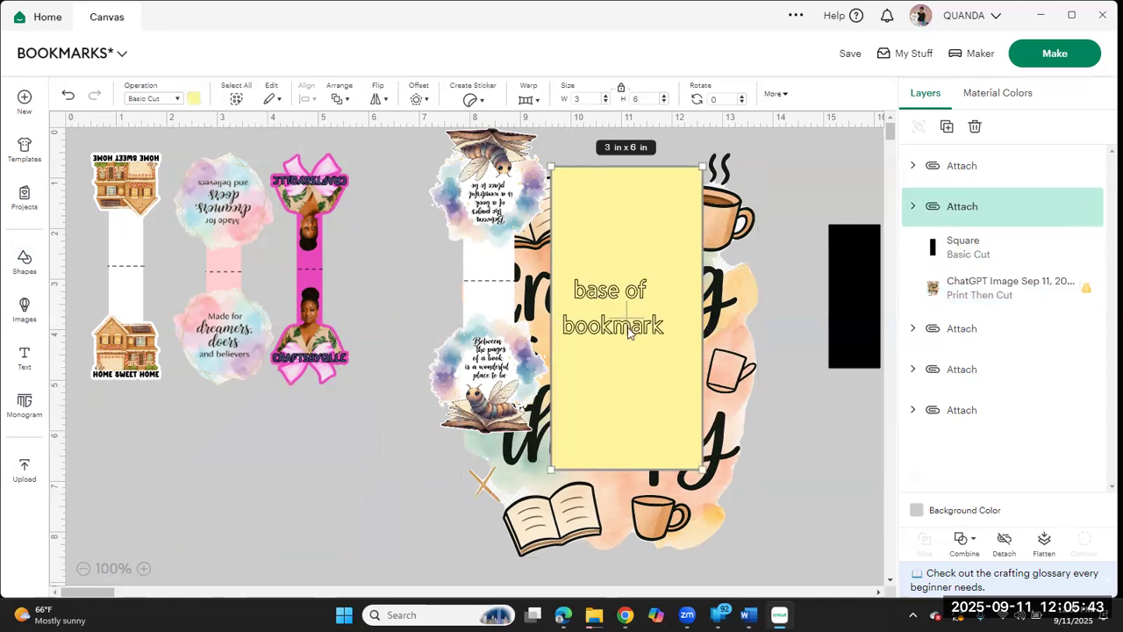
{"action": "left_click", "coordinate": [345, 96]}
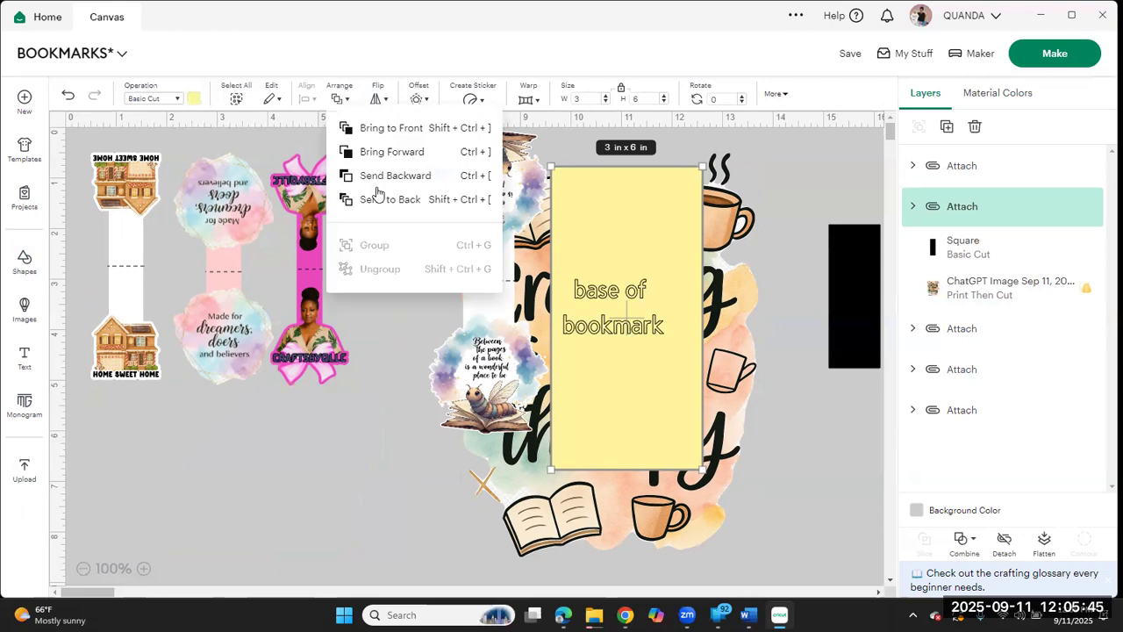
{"action": "left_click", "coordinate": [378, 200]}
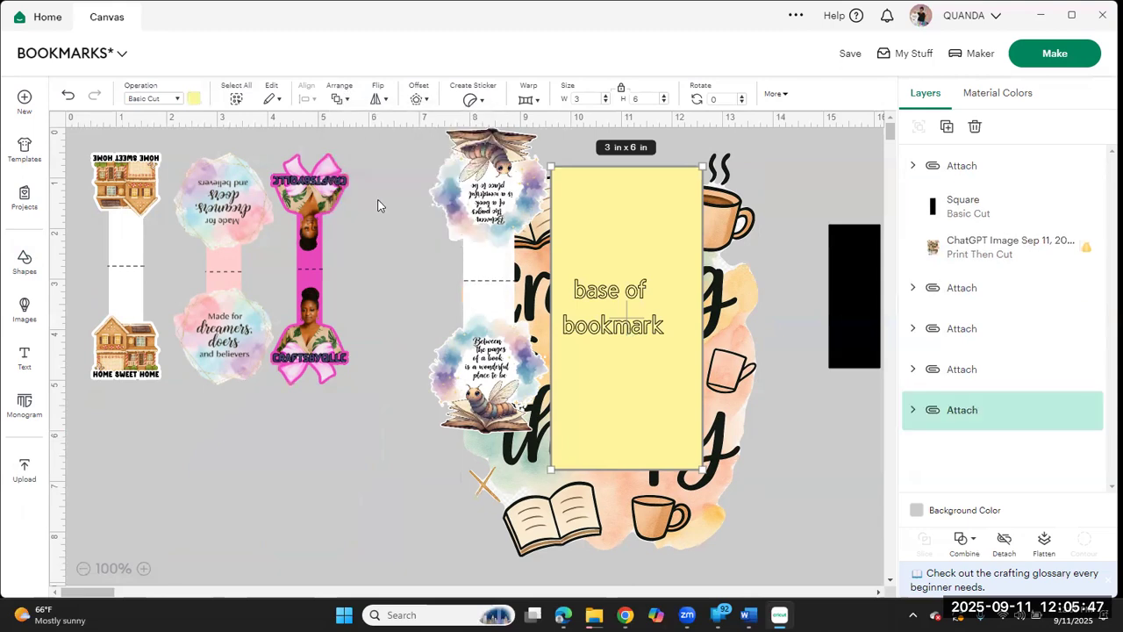
{"action": "left_click_drag", "start_coordinate": [416, 270], "coordinate": [402, 260]}
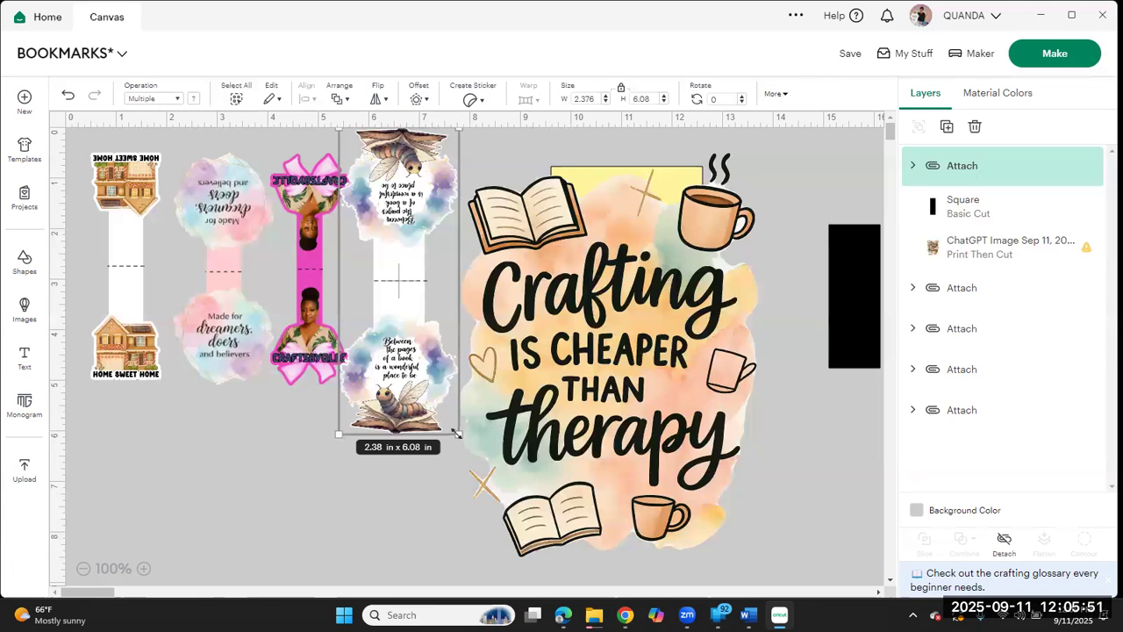
Step: Set the height of the pink bow bookmark to 6 in with its proportions locked
{"action": "left_click", "coordinate": [316, 353]}
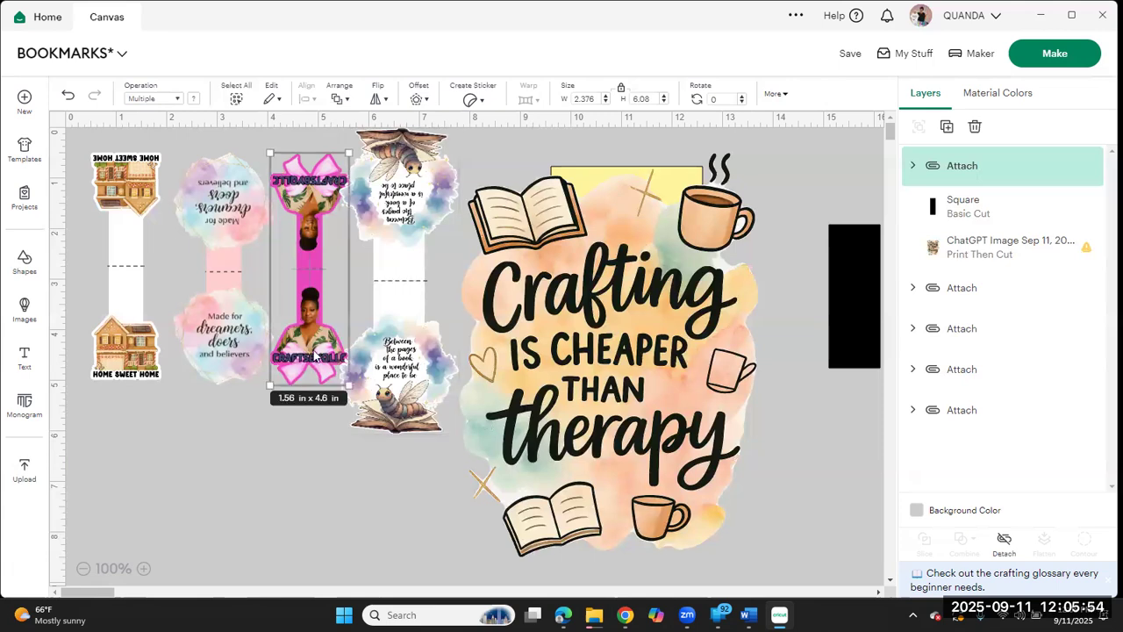
{"action": "left_click", "coordinate": [245, 330]}
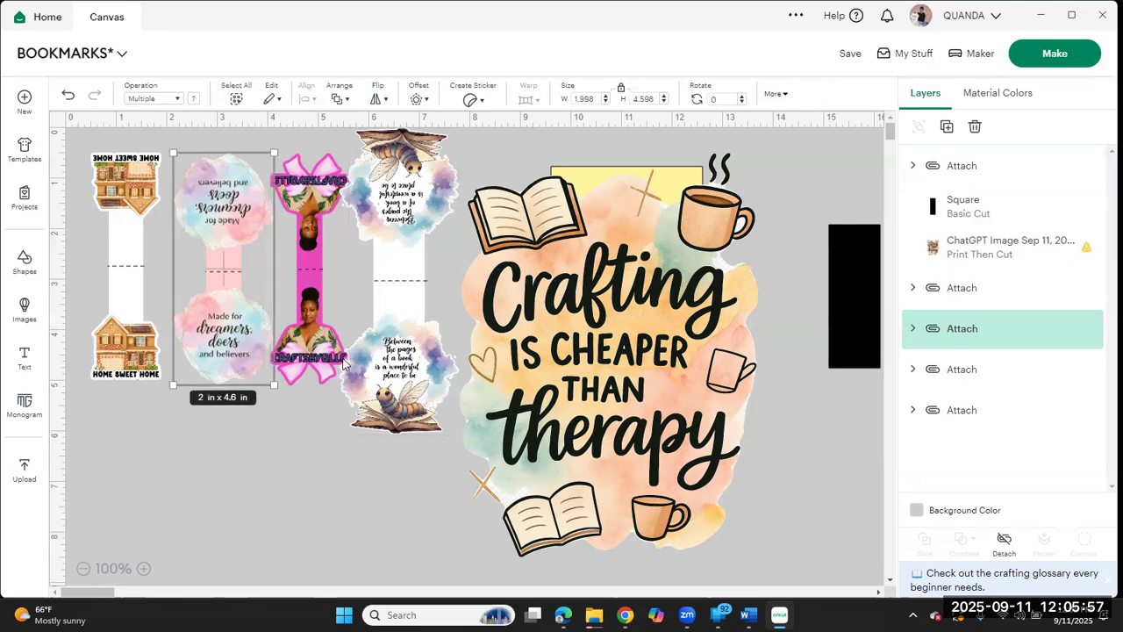
{"action": "left_click", "coordinate": [345, 384]}
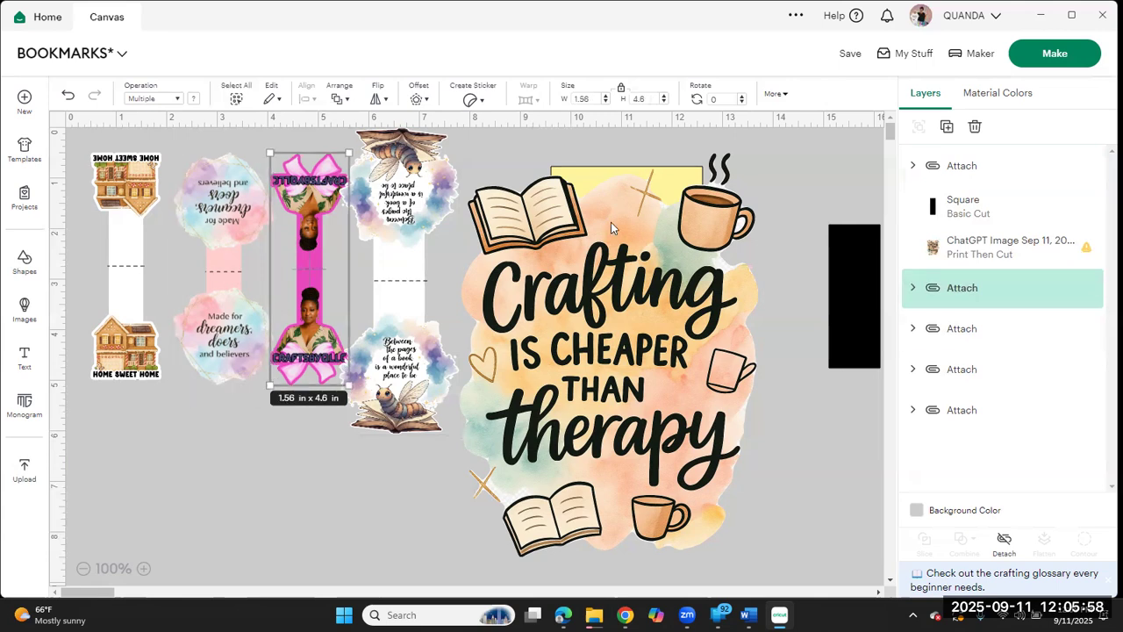
{"action": "left_click", "coordinate": [650, 100]}
{"action": "type", "text": "6"}
{"action": "key", "text": "Return"}
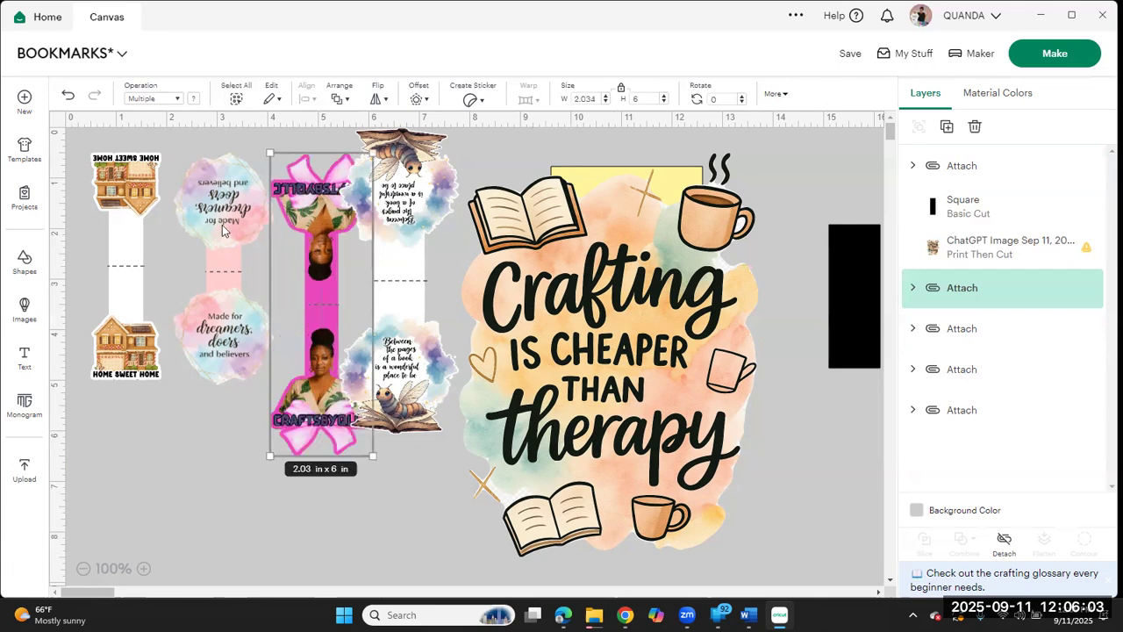
Step: Set the heights of the "Made for dreamers, doers and believers" and "Home Sweet Home" bookmarks to 6 in each
{"action": "left_click", "coordinate": [224, 270]}
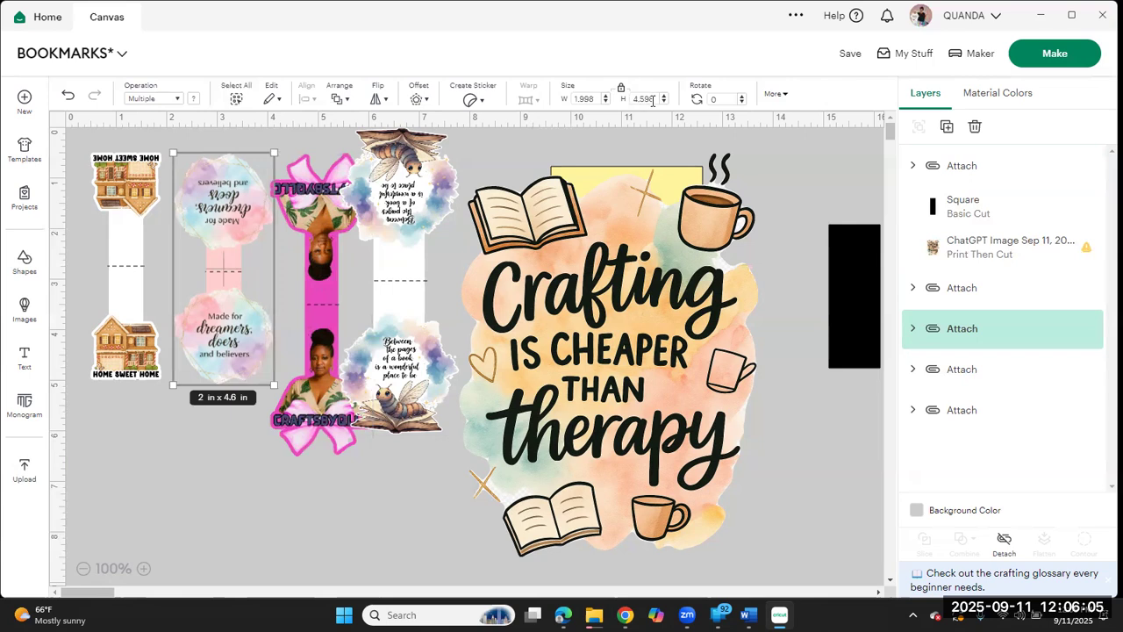
{"action": "left_click", "coordinate": [655, 100]}
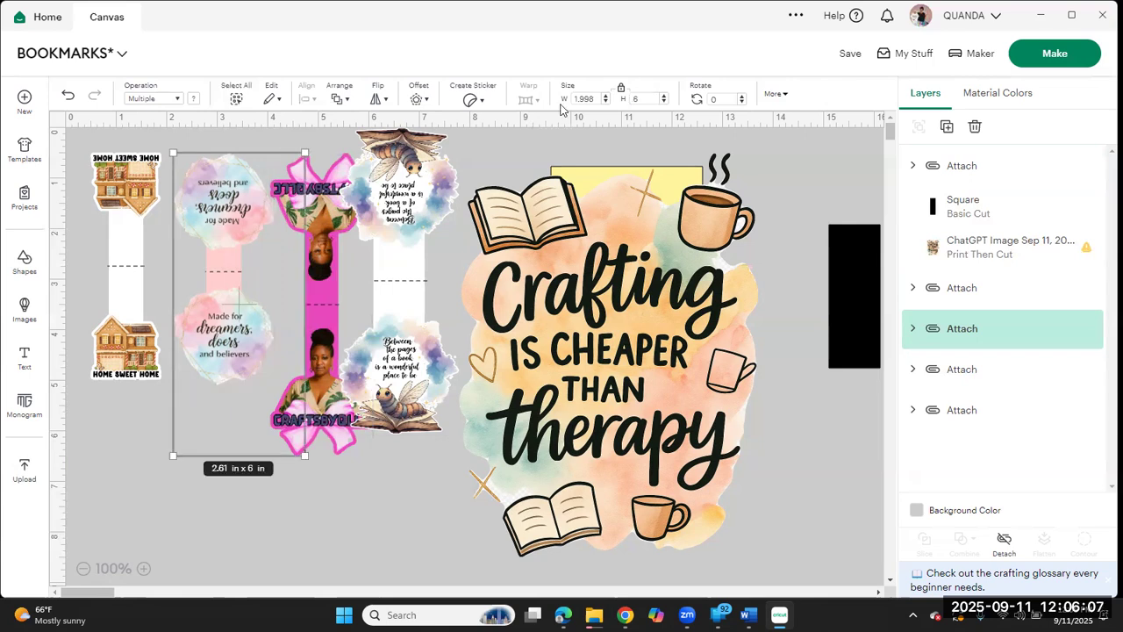
{"action": "type", "text": "6"}
{"action": "key", "text": "Return"}
{"action": "left_click", "coordinate": [122, 245]}
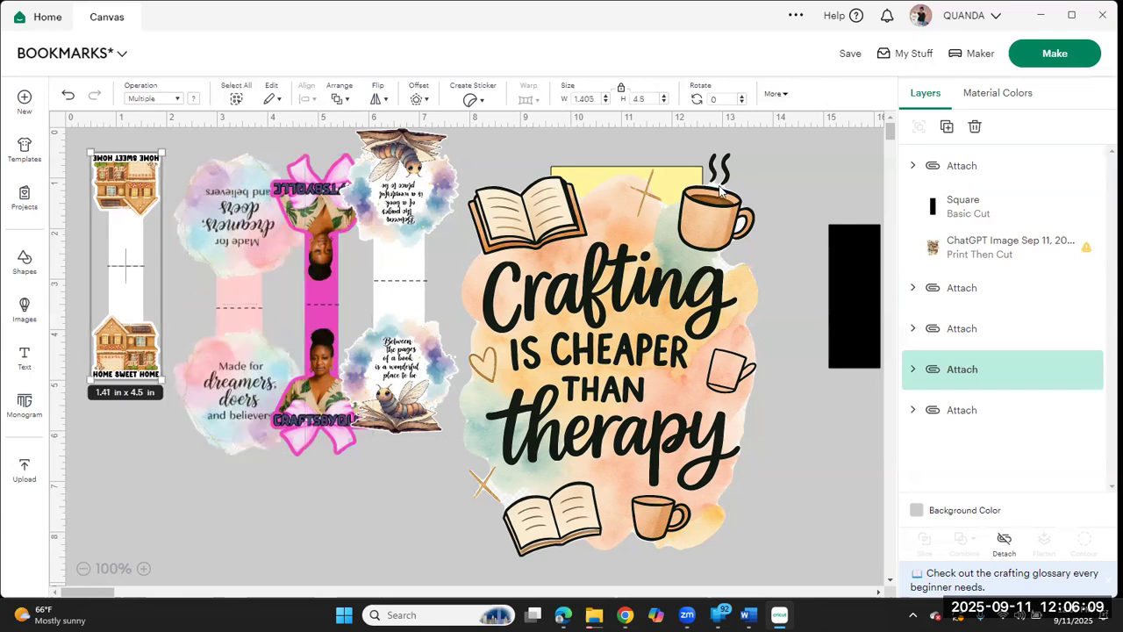
{"action": "left_click", "coordinate": [625, 102]}
{"action": "type", "text": "6"}
{"action": "key", "text": "Return"}
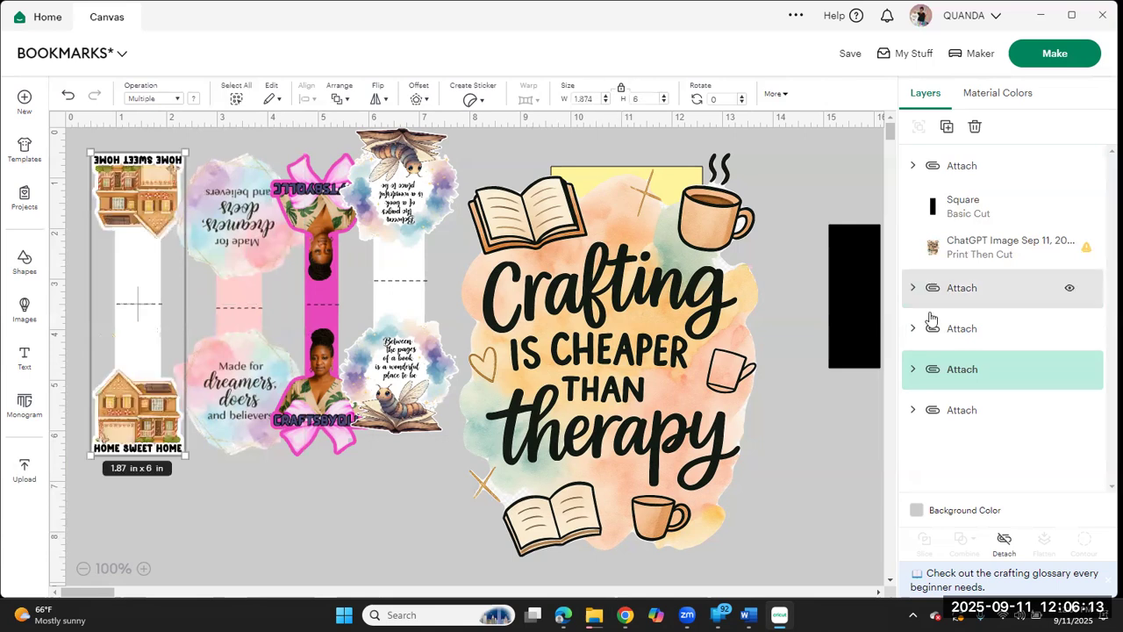
Step: Shrink the Crafting image to about 1.91 by 2.58 in and place it at the lower end of the yellow base
{"action": "left_click", "coordinate": [657, 344]}
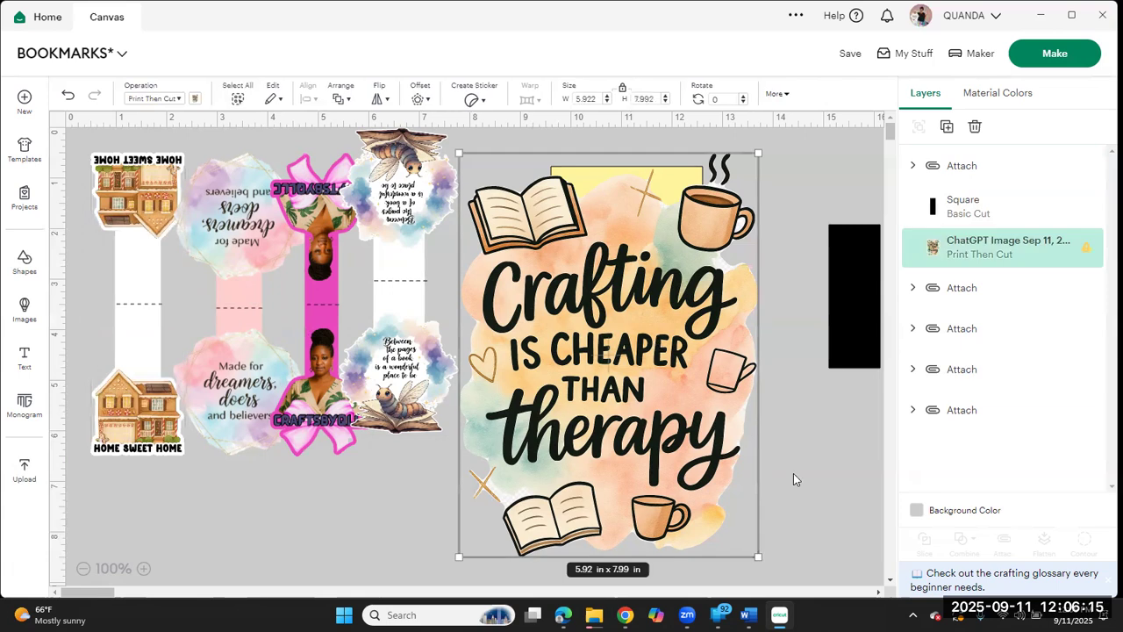
{"action": "left_click_drag", "start_coordinate": [753, 532], "coordinate": [572, 274]}
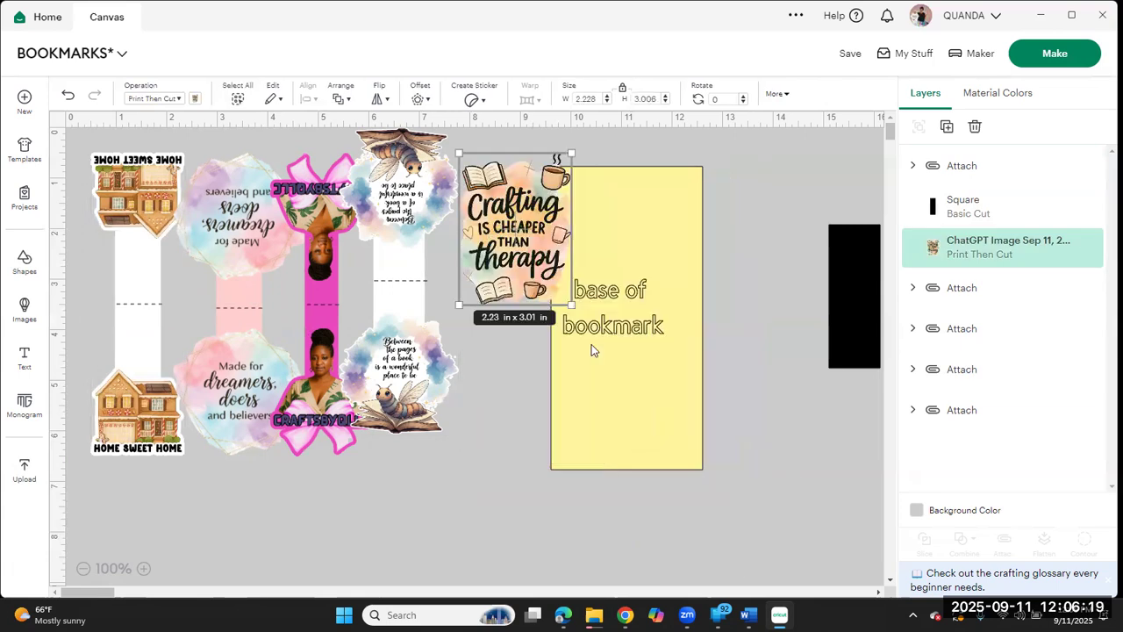
{"action": "left_click_drag", "start_coordinate": [487, 239], "coordinate": [597, 404]}
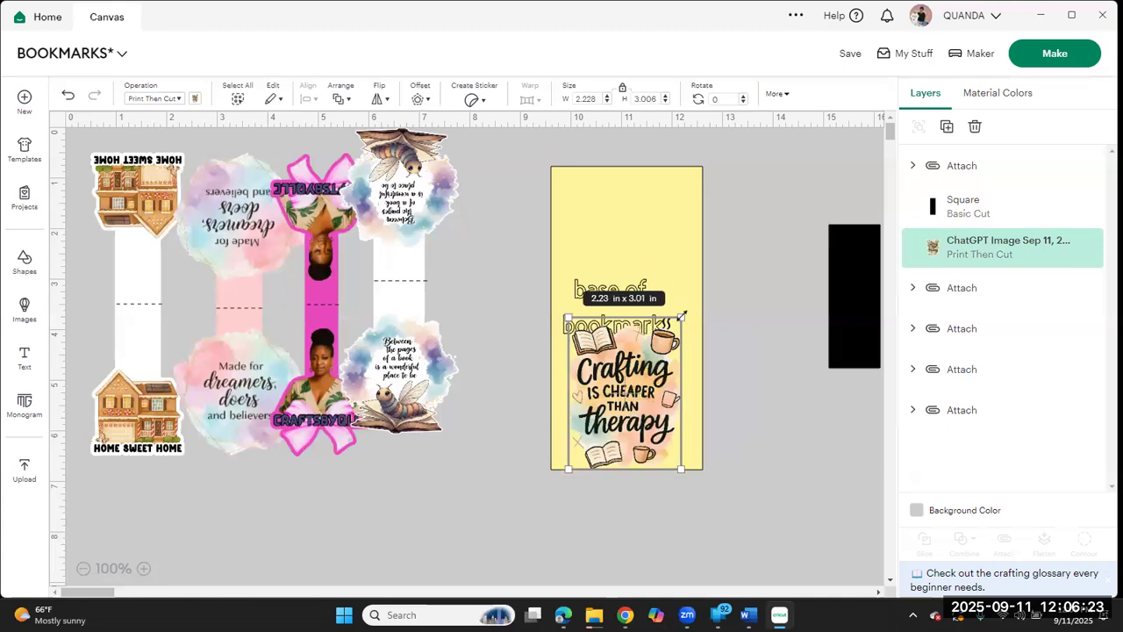
{"action": "left_click_drag", "start_coordinate": [681, 318], "coordinate": [665, 340]}
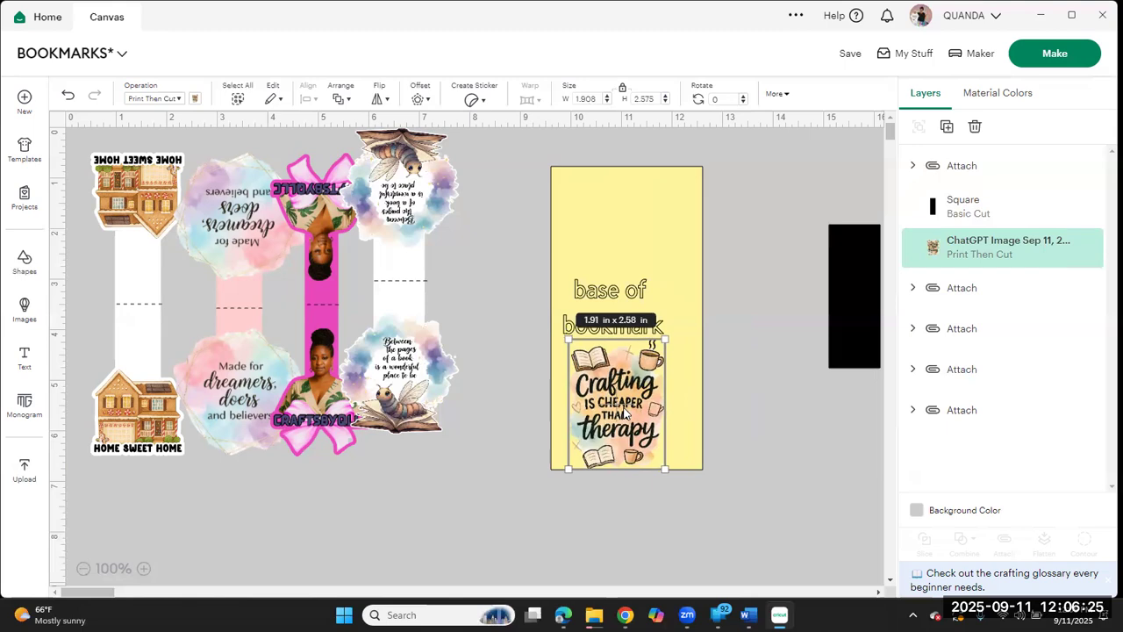
{"action": "left_click_drag", "start_coordinate": [644, 414], "coordinate": [640, 412]}
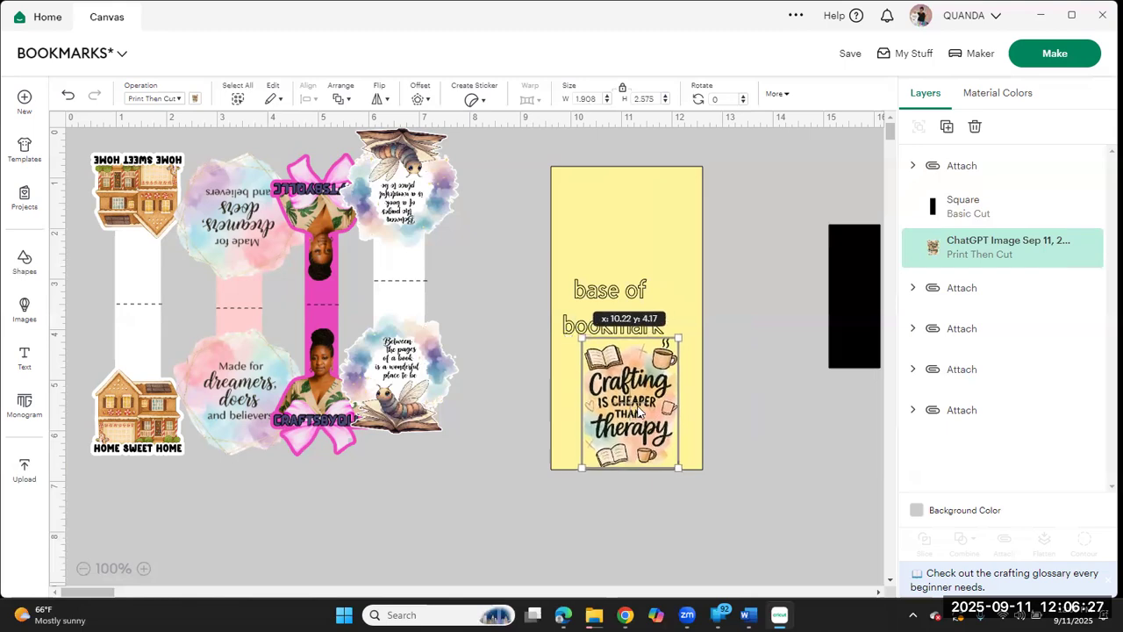
Step: Move the yellow base clear of the Crafting image and give the image a 0.05 in offset with rounded corners
{"action": "left_click_drag", "start_coordinate": [658, 222], "coordinate": [798, 221]}
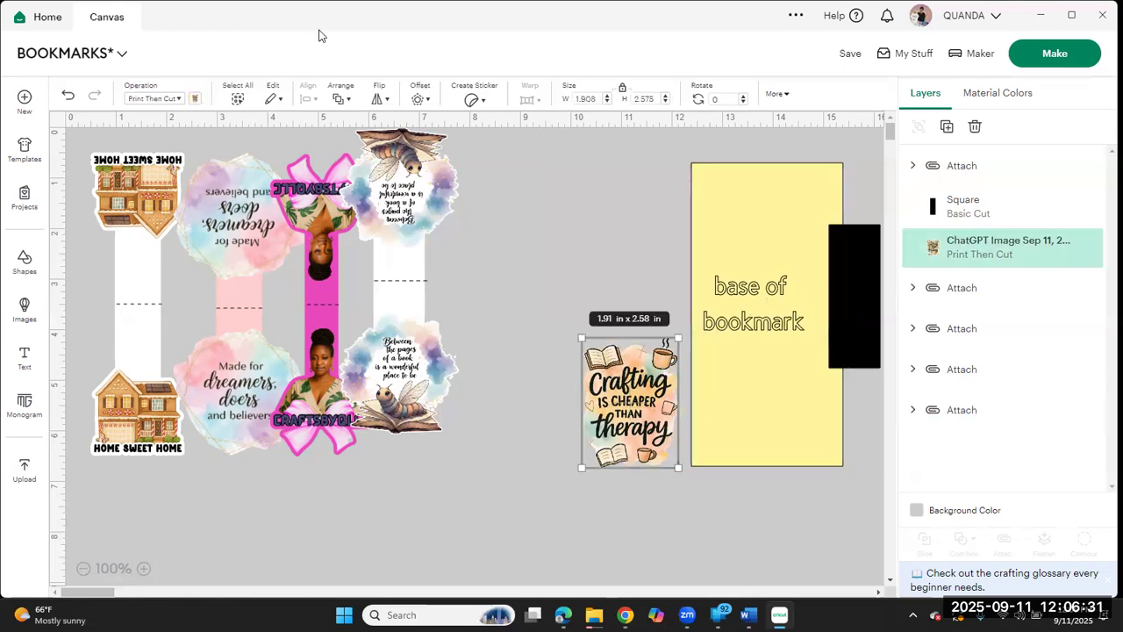
{"action": "left_click", "coordinate": [419, 99]}
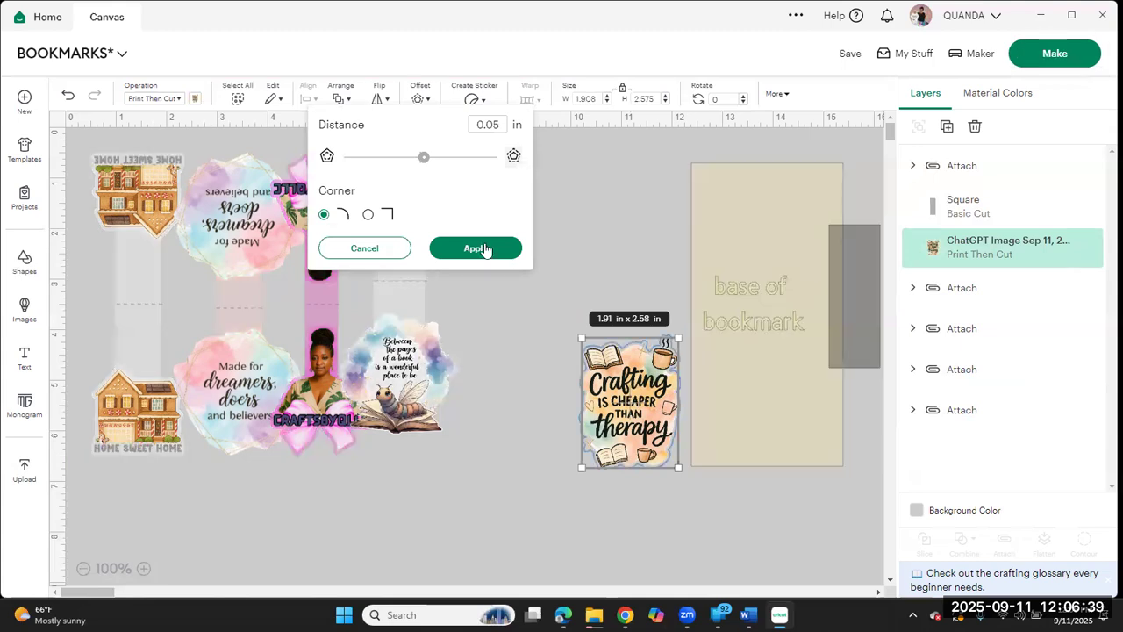
{"action": "left_click", "coordinate": [482, 249]}
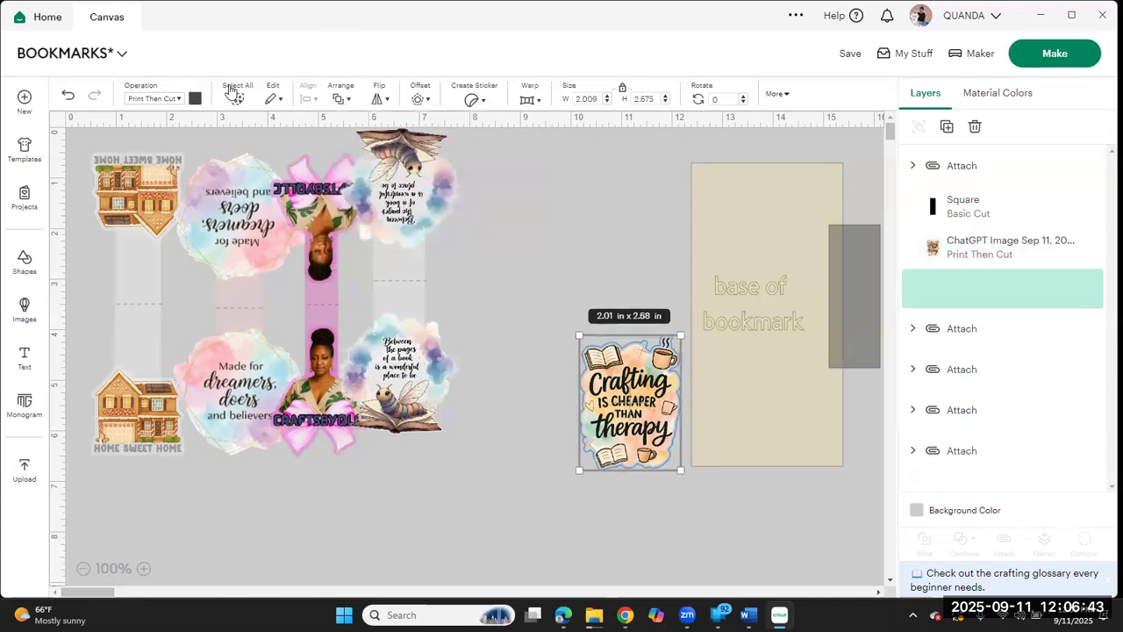
Step: Change the Crafting image's offset color to light pink
{"action": "left_click", "coordinate": [195, 99]}
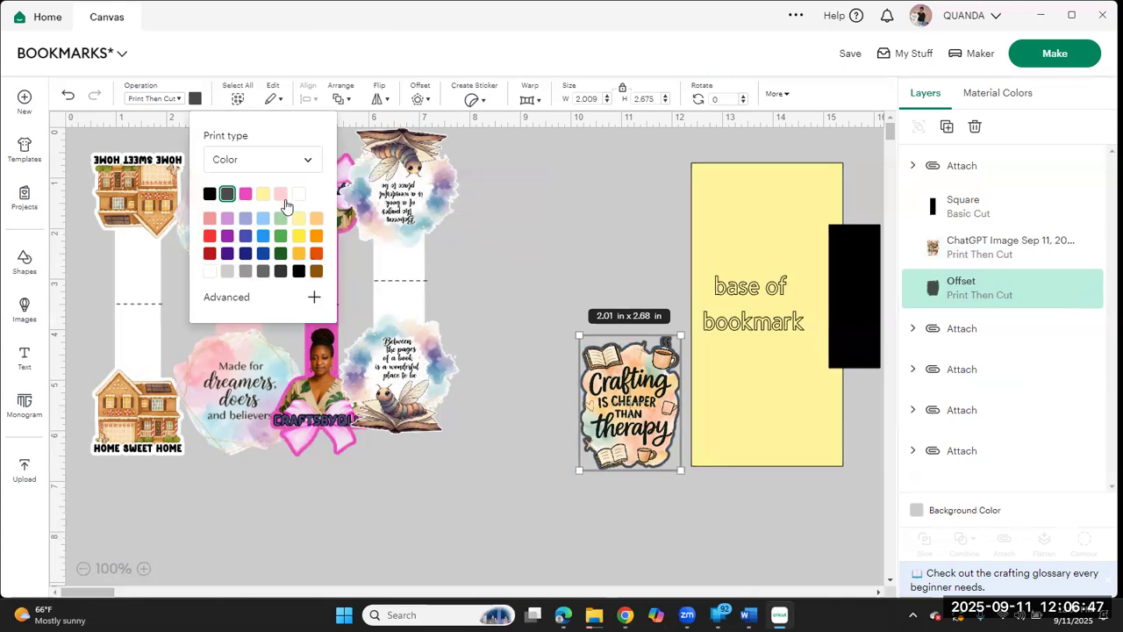
{"action": "left_click", "coordinate": [282, 196]}
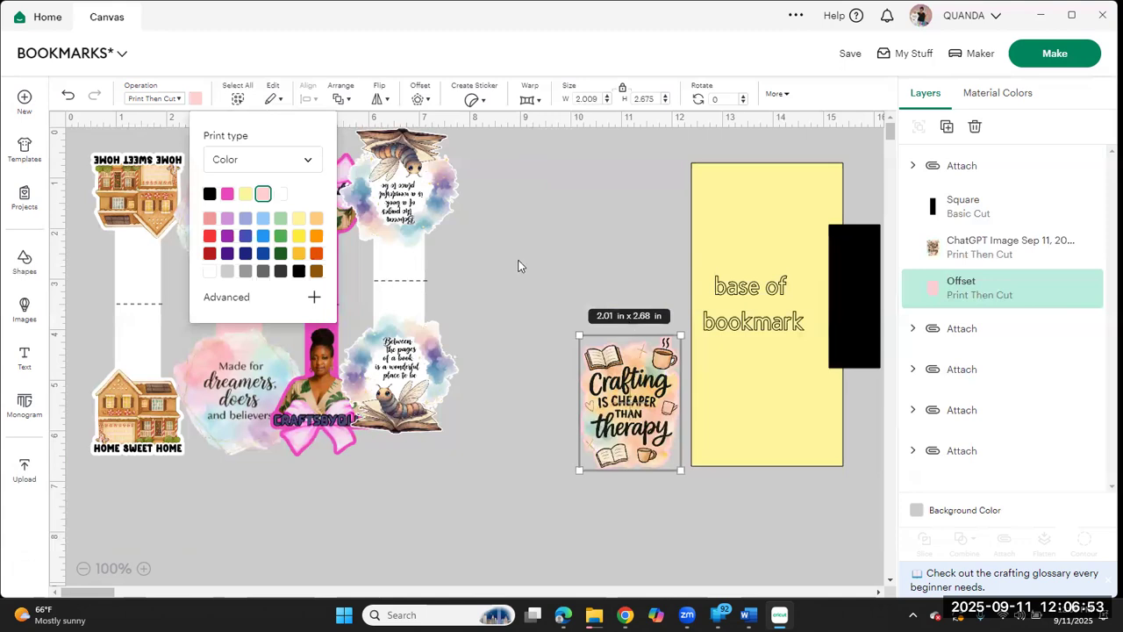
{"action": "left_click", "coordinate": [551, 289]}
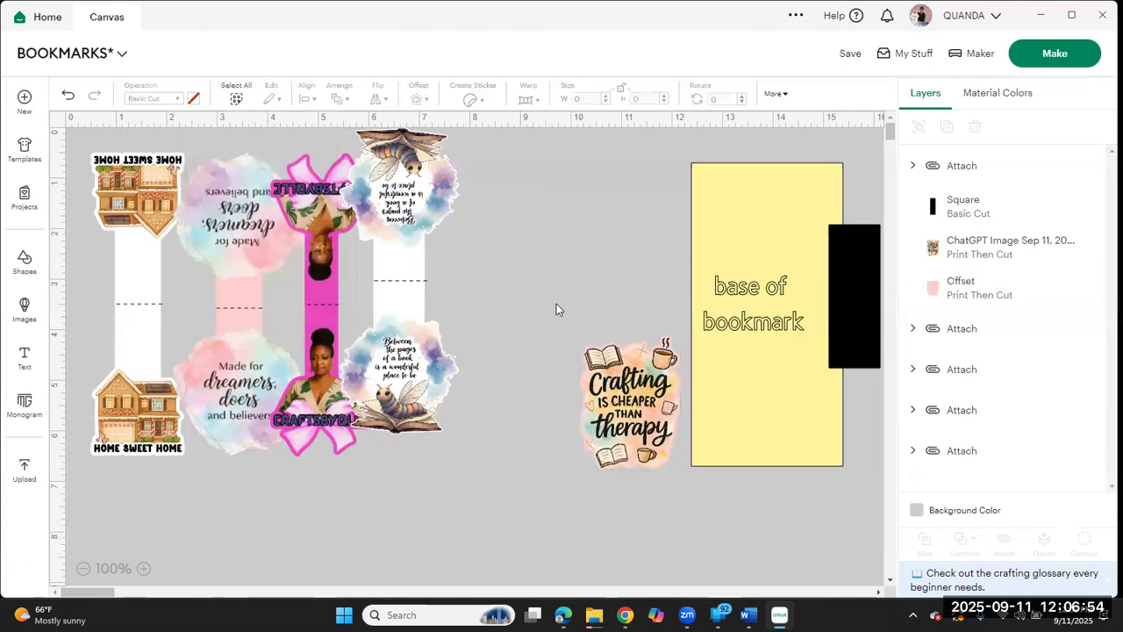
Step: Attach the Crafting image to its light pink offset and flatten them into one Print Then Cut image
{"action": "left_click", "coordinate": [645, 433]}
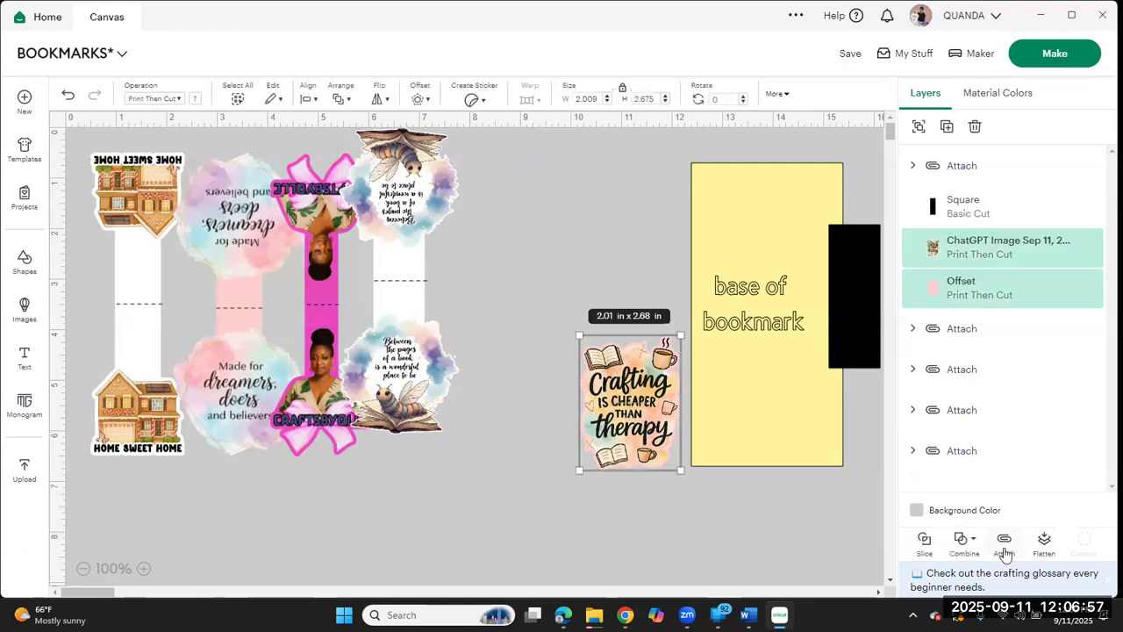
{"action": "left_click", "coordinate": [1005, 548]}
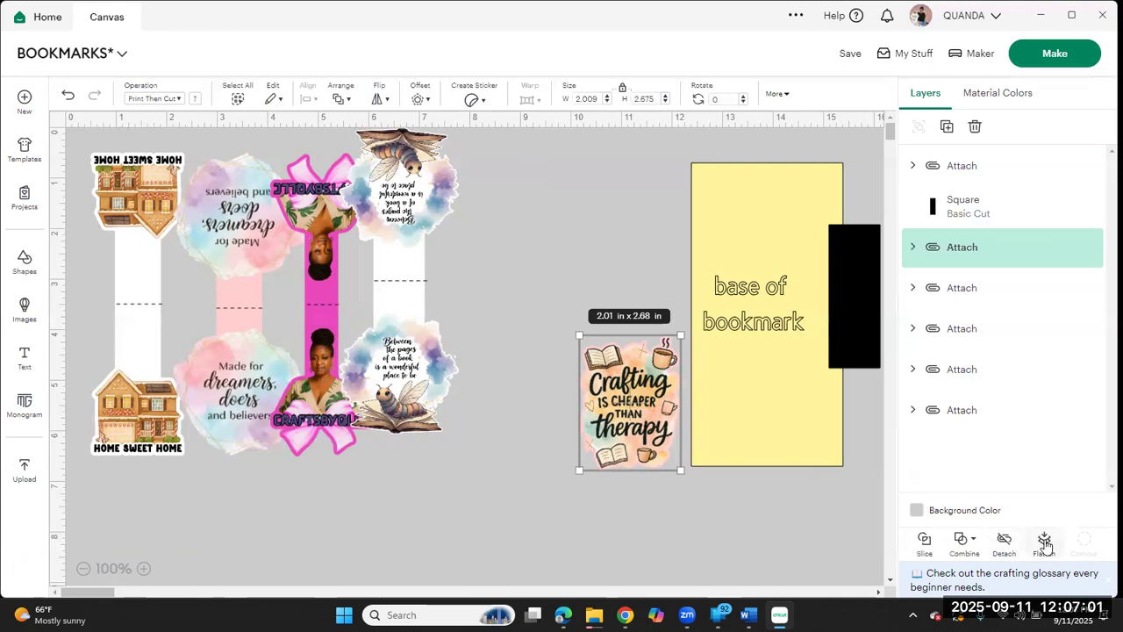
{"action": "left_click", "coordinate": [1044, 544]}
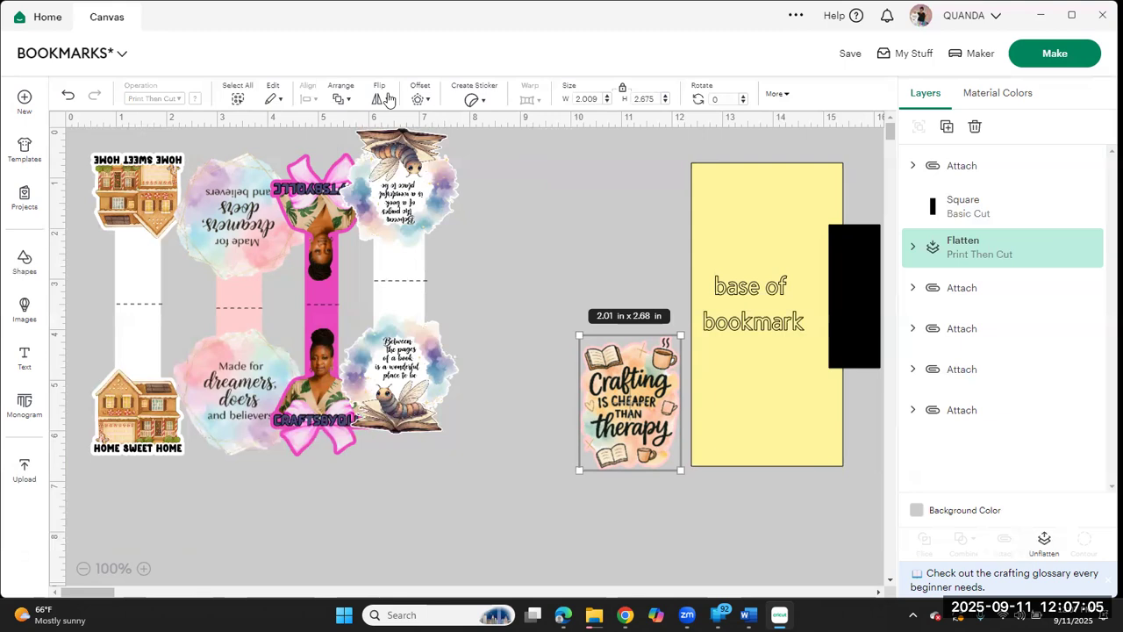
Step: Duplicate the flattened Crafting image and flip the copy both horizontally and vertically
{"action": "left_click", "coordinate": [384, 99]}
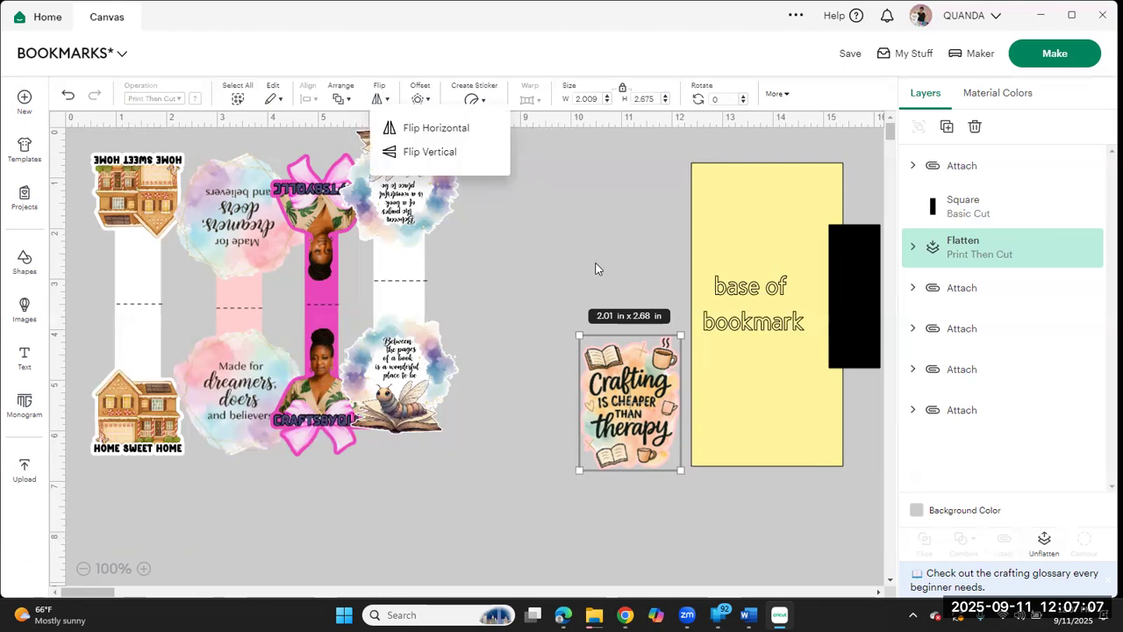
{"action": "left_click", "coordinate": [946, 132]}
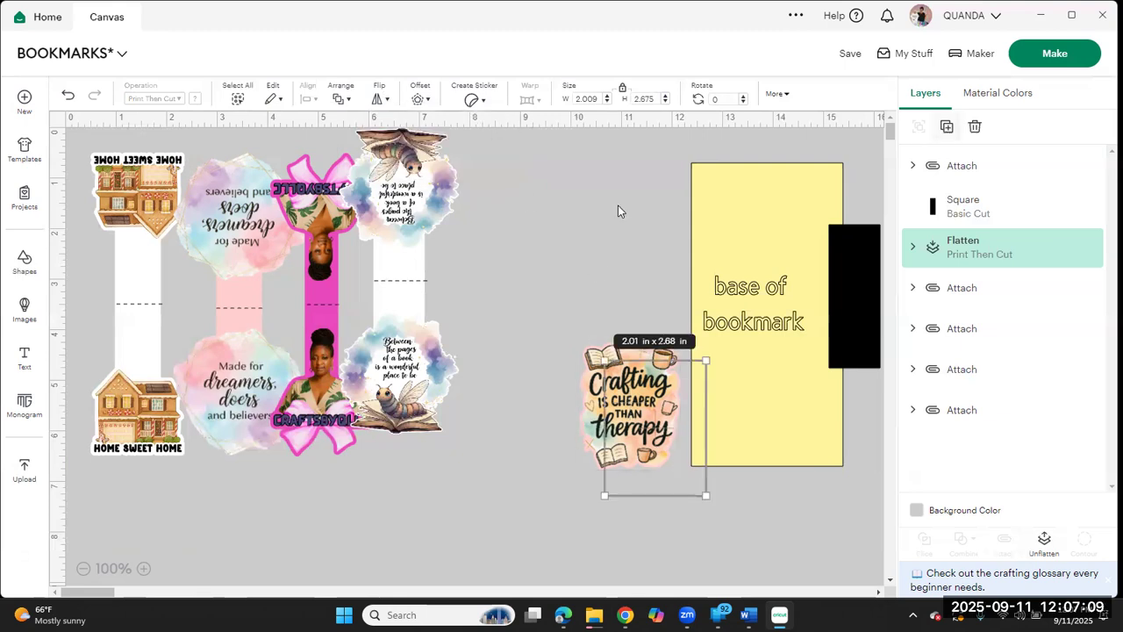
{"action": "left_click", "coordinate": [380, 98]}
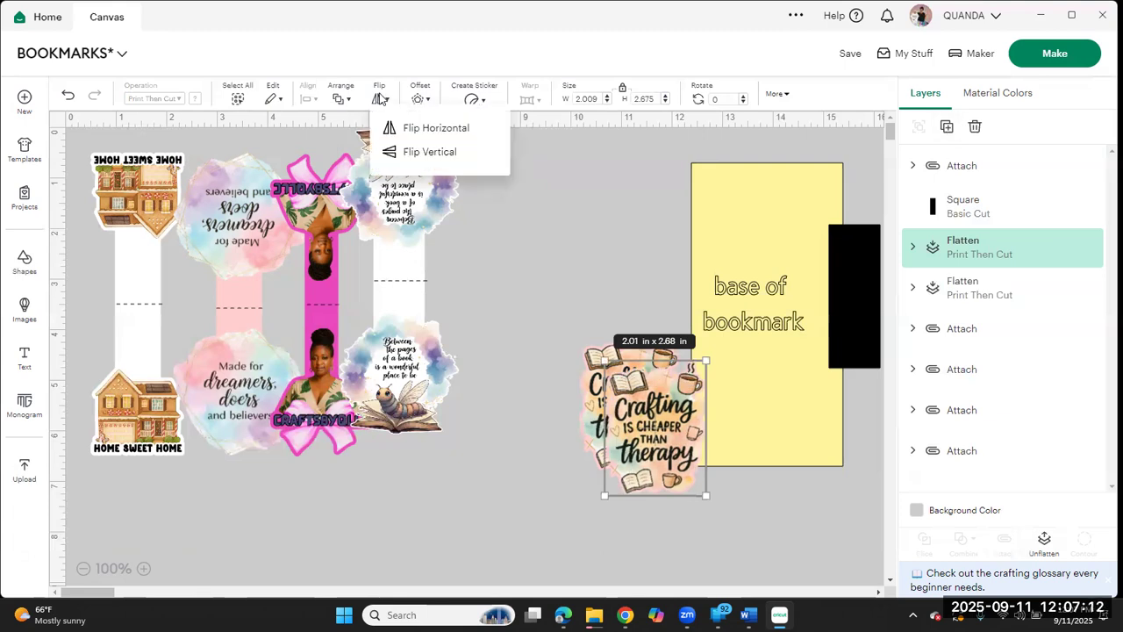
{"action": "left_click", "coordinate": [416, 130]}
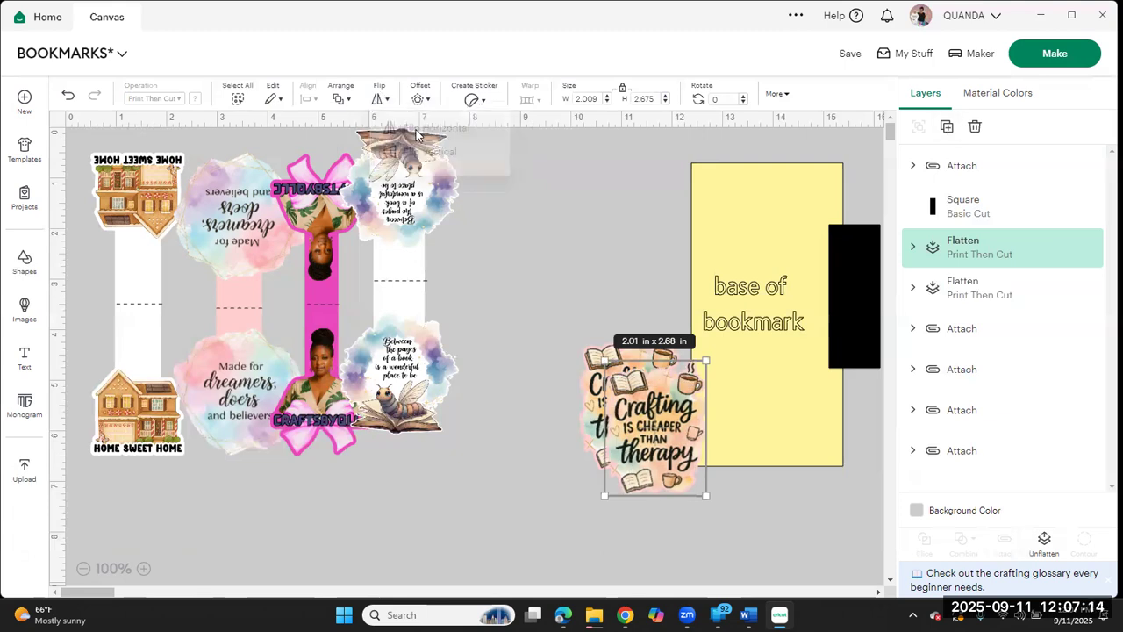
{"action": "left_click", "coordinate": [380, 98]}
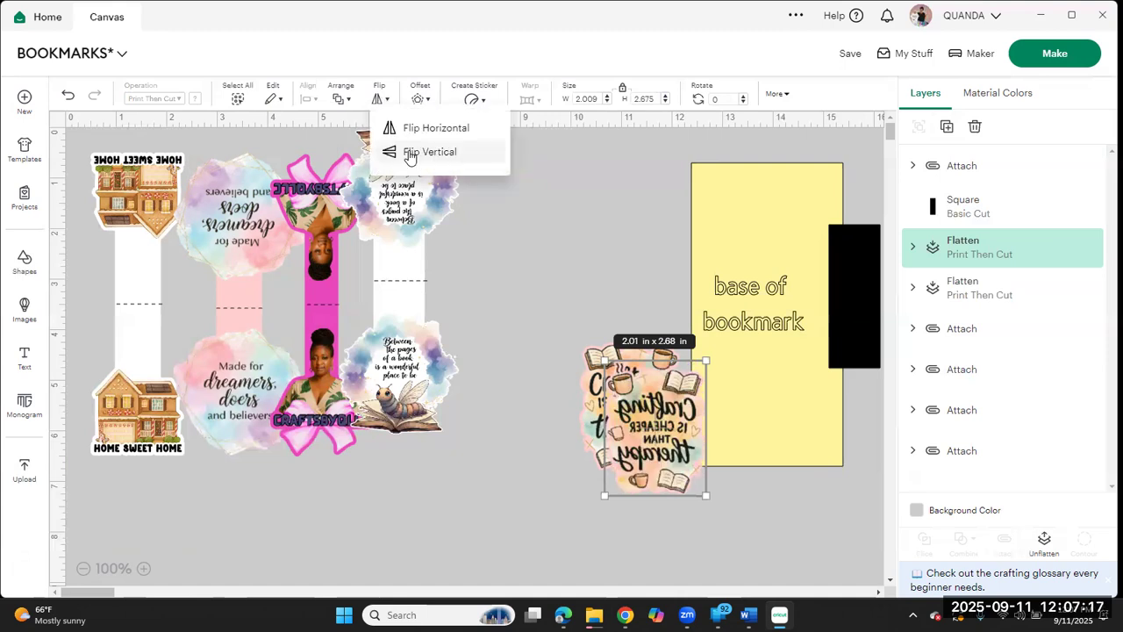
{"action": "left_click", "coordinate": [409, 154]}
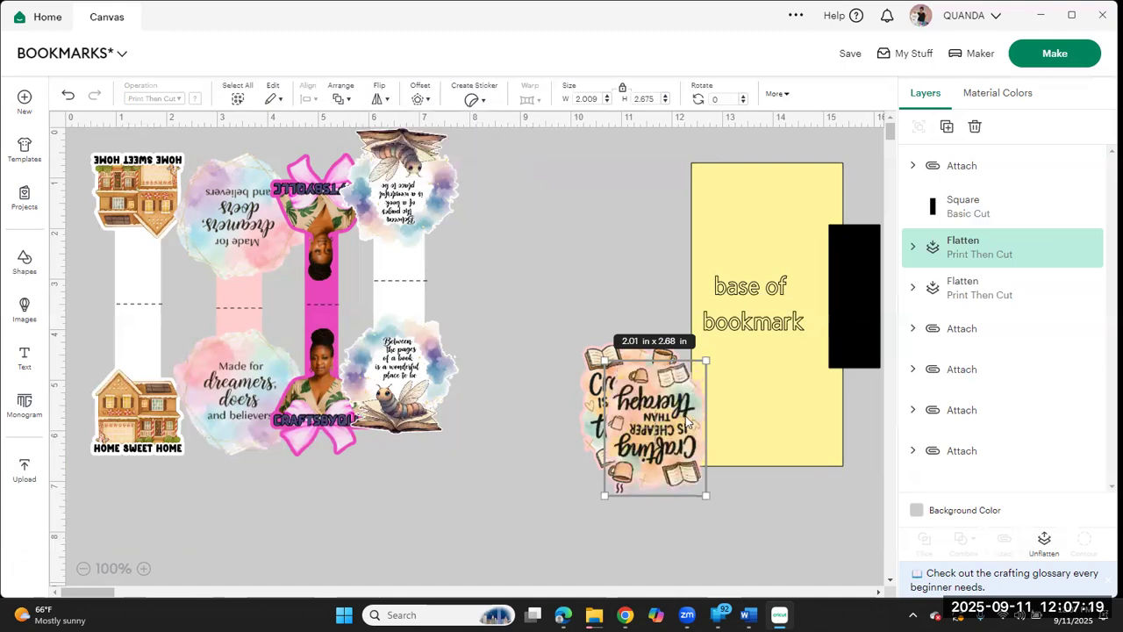
Step: Place the flipped copy at the yellow base's upper end and the upright image at its lower end, shrinking the flipped one to about 1.73 by 2.31 in
{"action": "left_click_drag", "start_coordinate": [694, 434], "coordinate": [798, 239]}
{"action": "left_click_drag", "start_coordinate": [645, 442], "coordinate": [784, 436]}
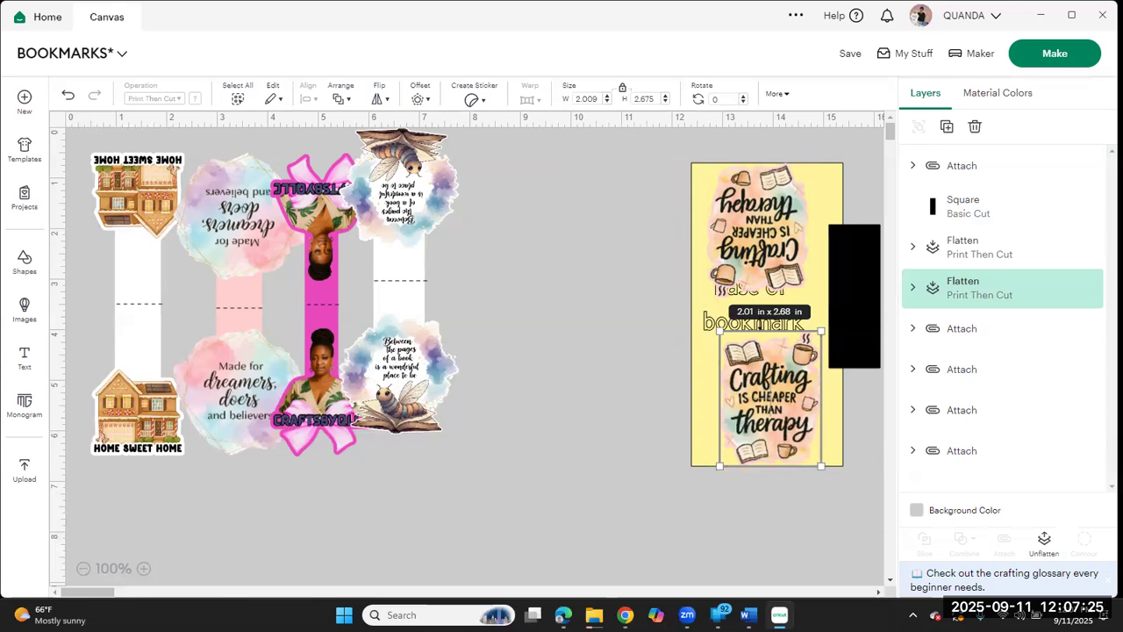
{"action": "left_click", "coordinate": [775, 283]}
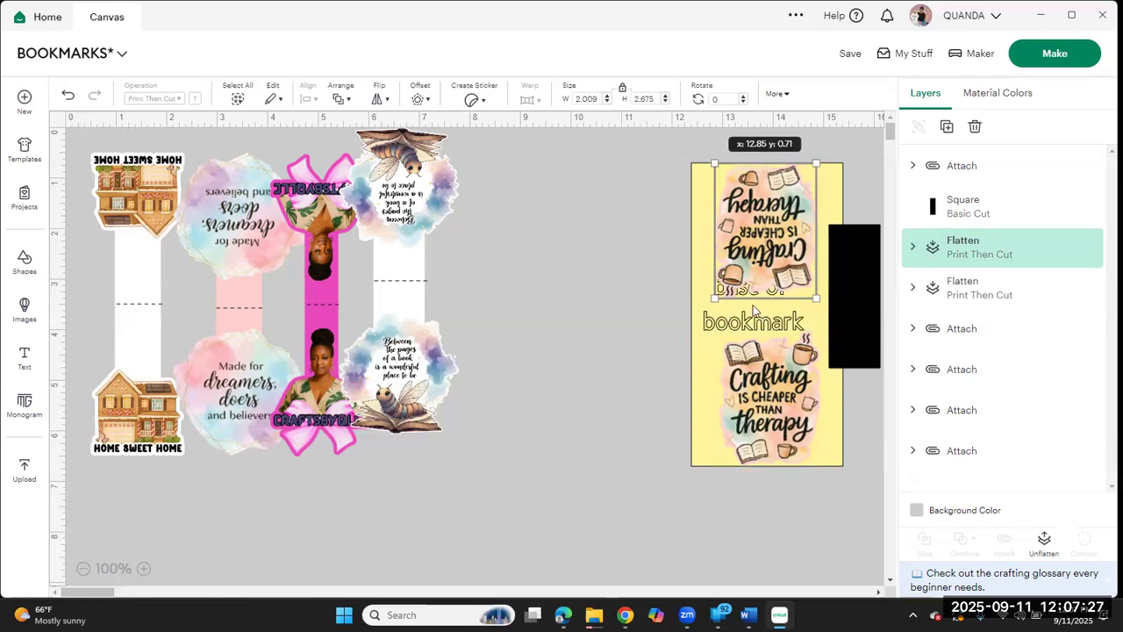
{"action": "left_click_drag", "start_coordinate": [716, 299], "coordinate": [729, 266]}
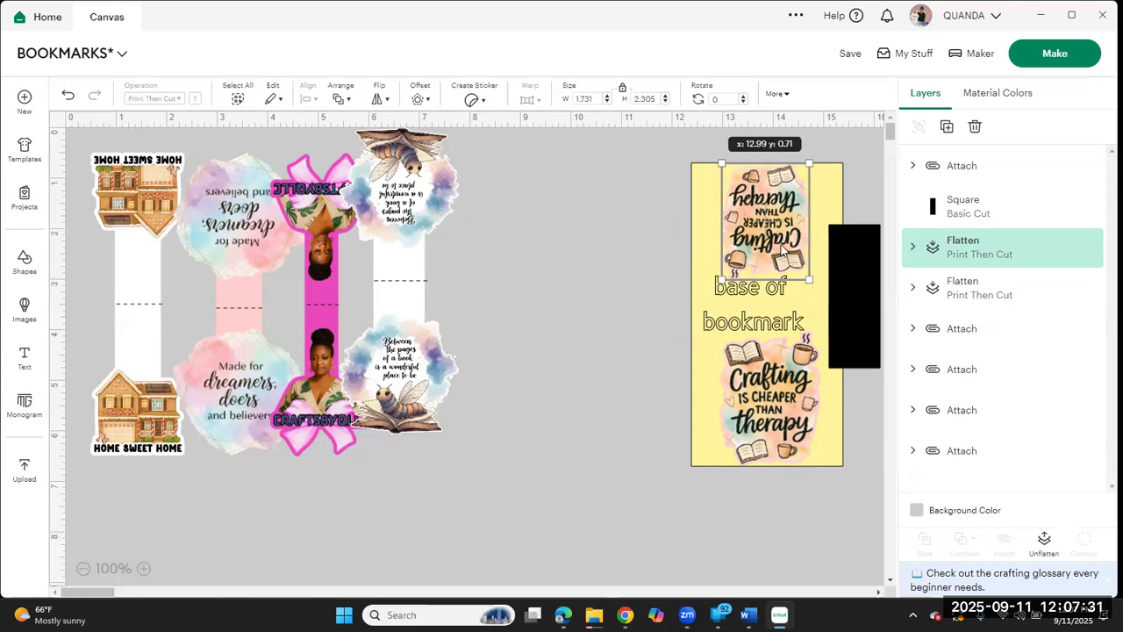
Step: Replace the larger upright Crafting image with a duplicate of the smaller one, flipped both ways and placed at the base's lower end
{"action": "left_click", "coordinate": [788, 401]}
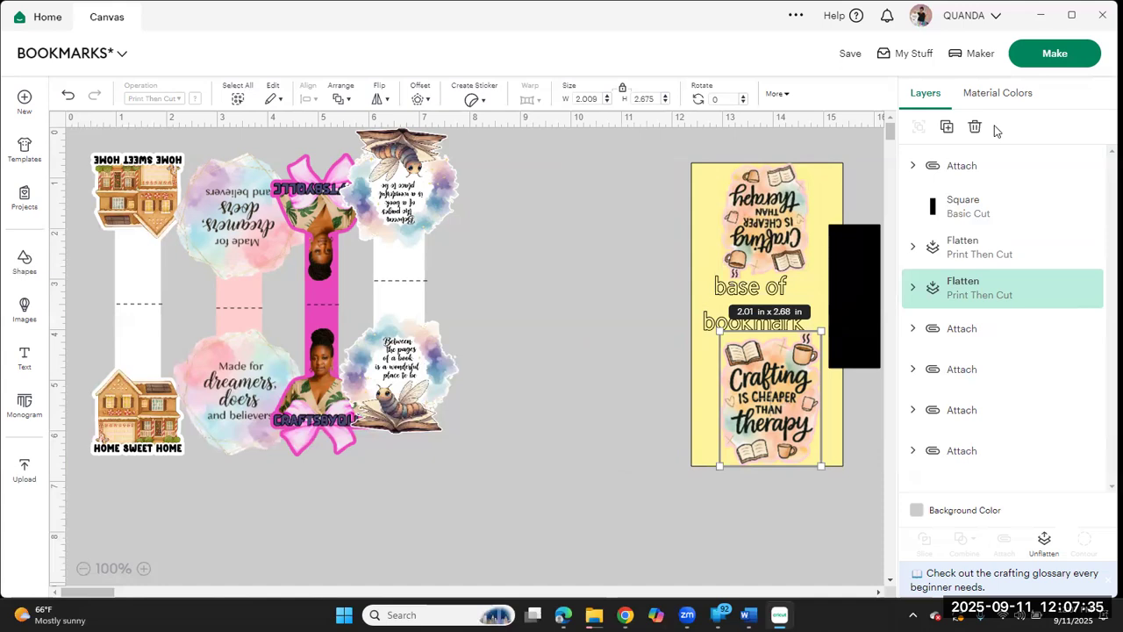
{"action": "key", "text": "Delete"}
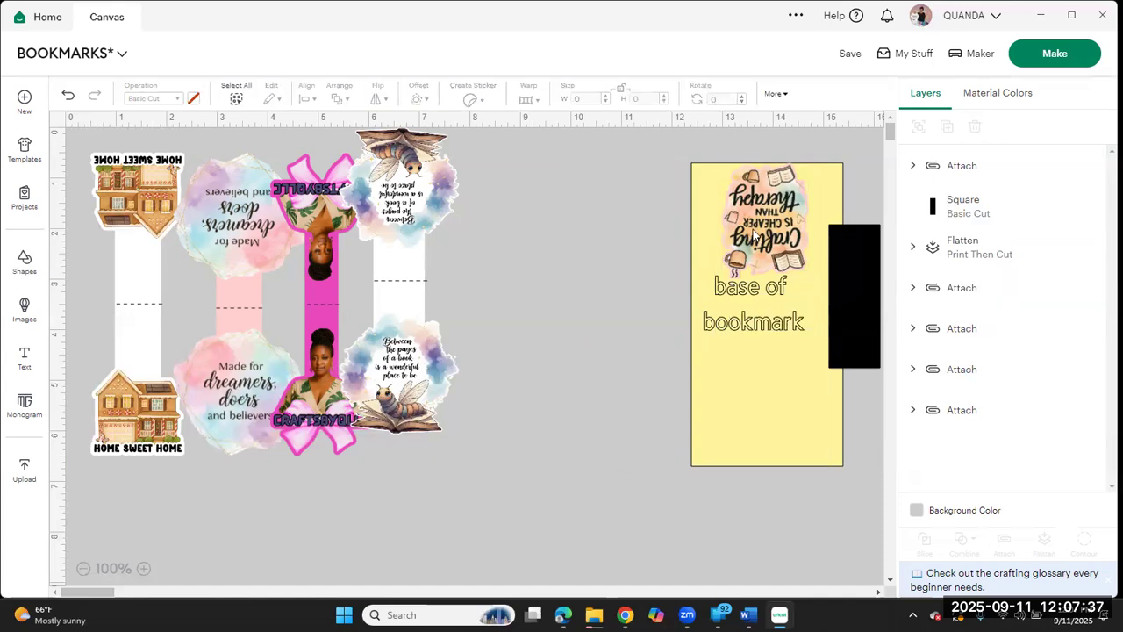
{"action": "left_click", "coordinate": [753, 235]}
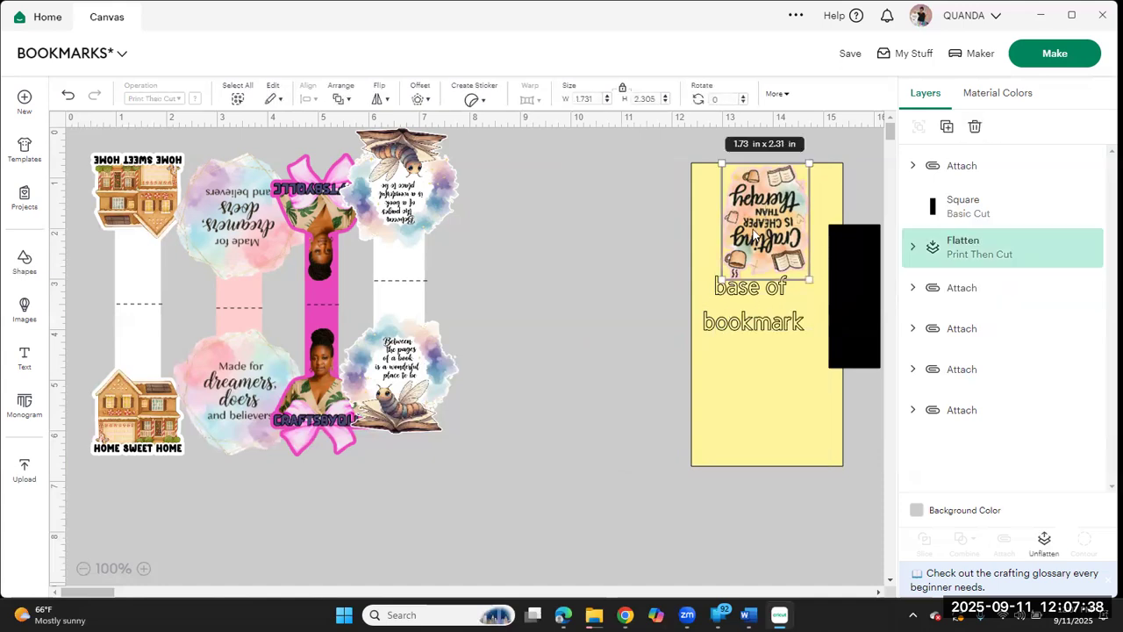
{"action": "left_click", "coordinate": [948, 129]}
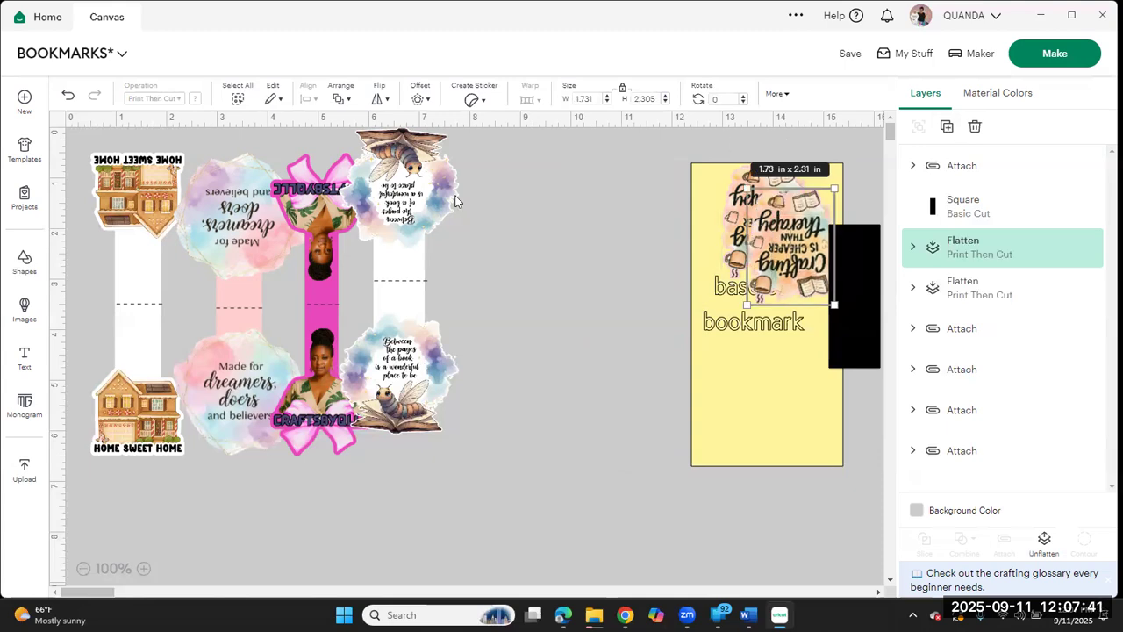
{"action": "left_click", "coordinate": [379, 98]}
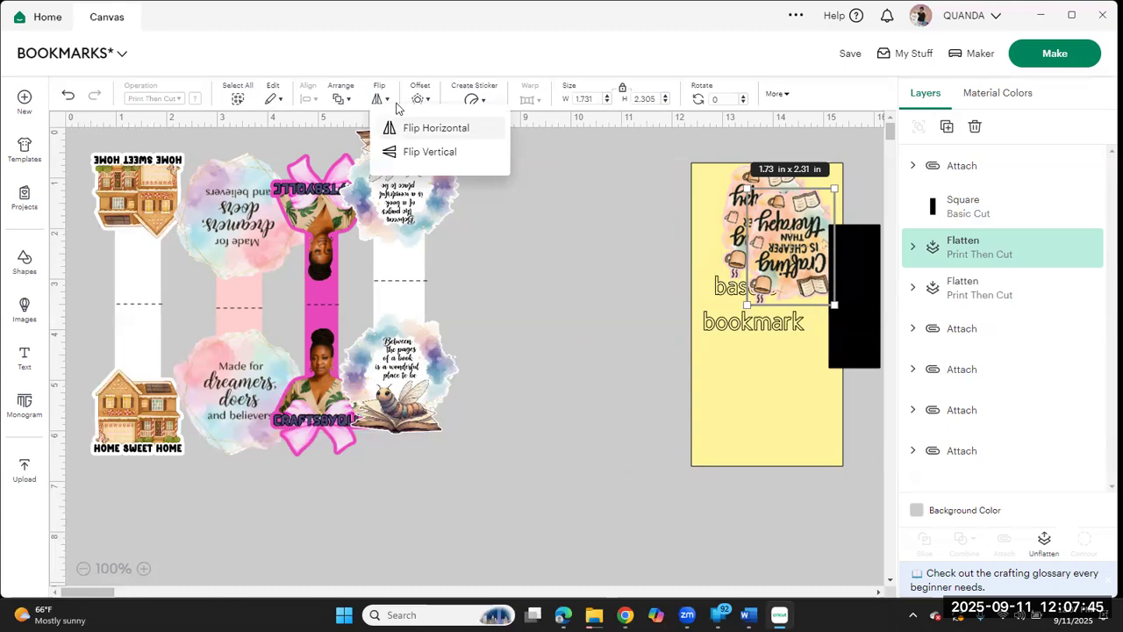
{"action": "left_click", "coordinate": [428, 154]}
{"action": "left_click", "coordinate": [427, 154]}
{"action": "left_click_drag", "start_coordinate": [781, 334], "coordinate": [781, 427]}
Step: Hide the yellow base and move the black rectangle so it bridges the two Crafting images
{"action": "left_click", "coordinate": [725, 311]}
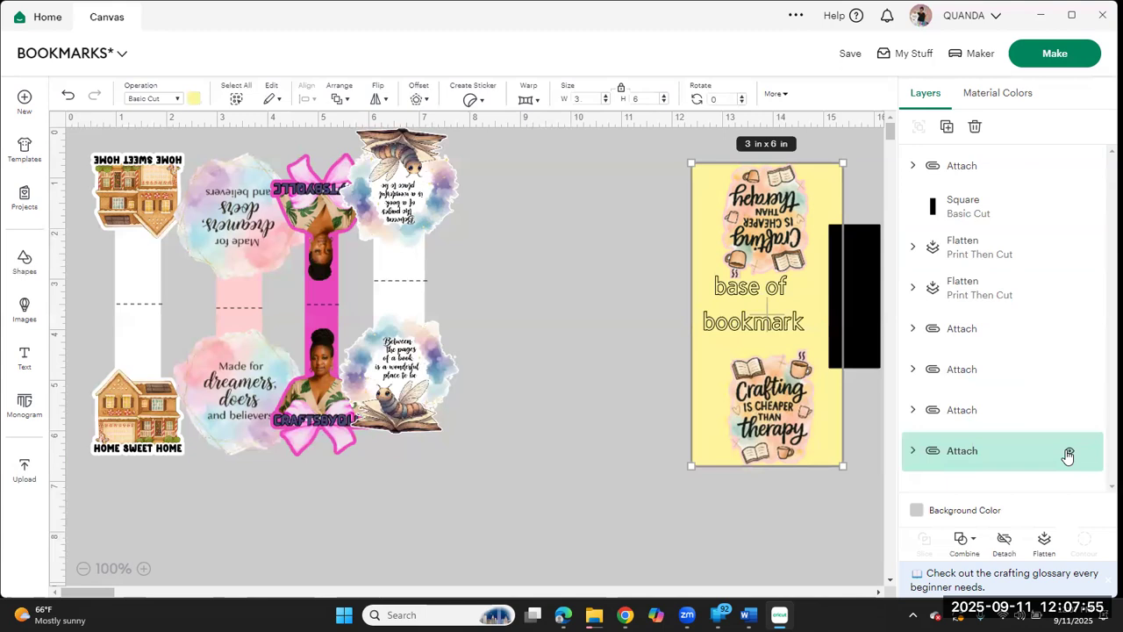
{"action": "left_click", "coordinate": [1069, 451]}
{"action": "left_click_drag", "start_coordinate": [843, 322], "coordinate": [760, 333]}
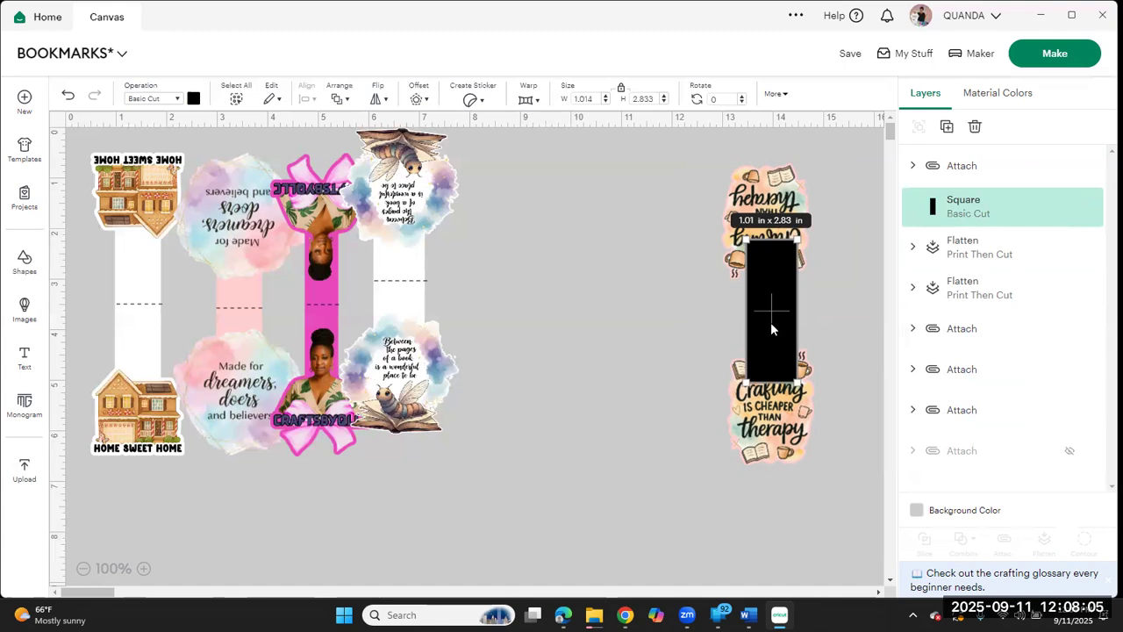
{"action": "left_click_drag", "start_coordinate": [768, 323], "coordinate": [765, 323]}
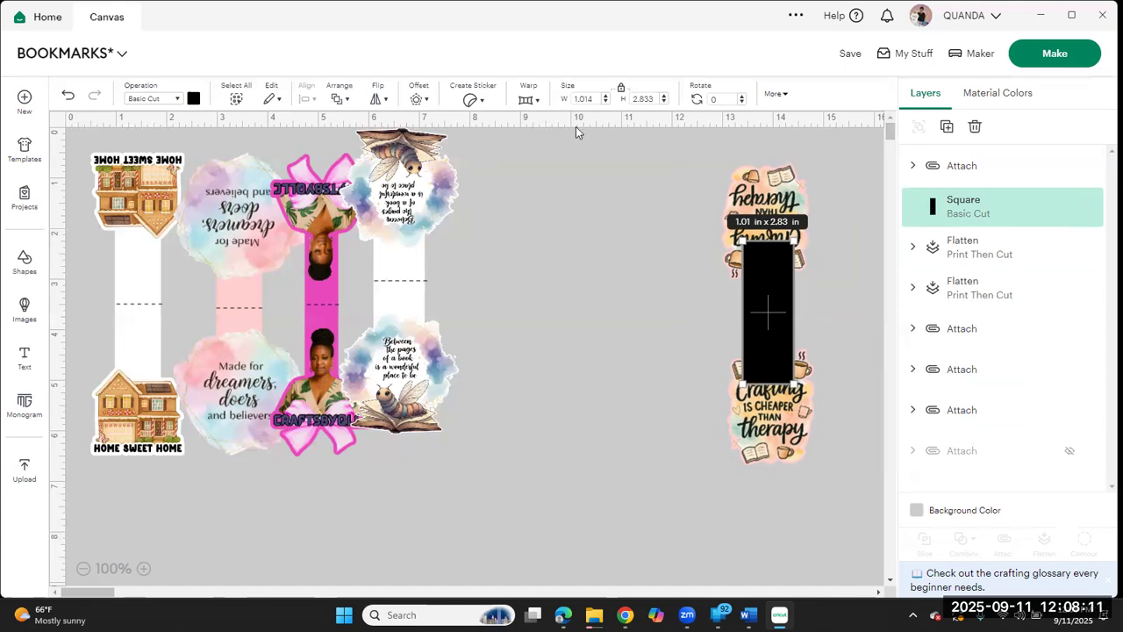
Step: Send the black rectangle to the back and change its color to light pink
{"action": "left_click", "coordinate": [344, 99]}
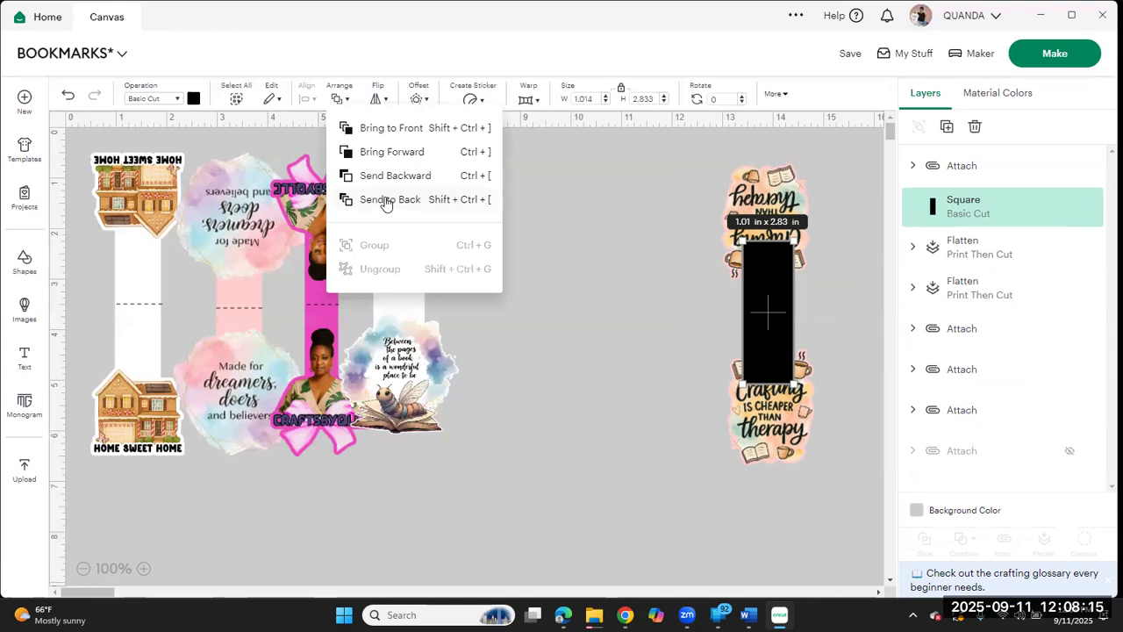
{"action": "left_click", "coordinate": [386, 201]}
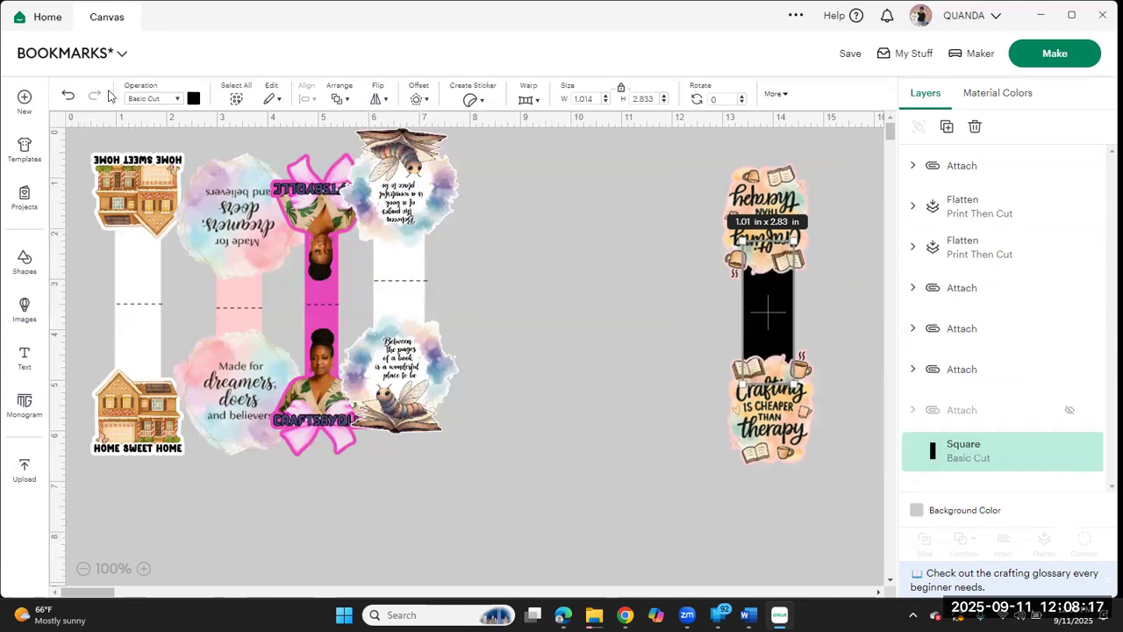
{"action": "left_click", "coordinate": [195, 98]}
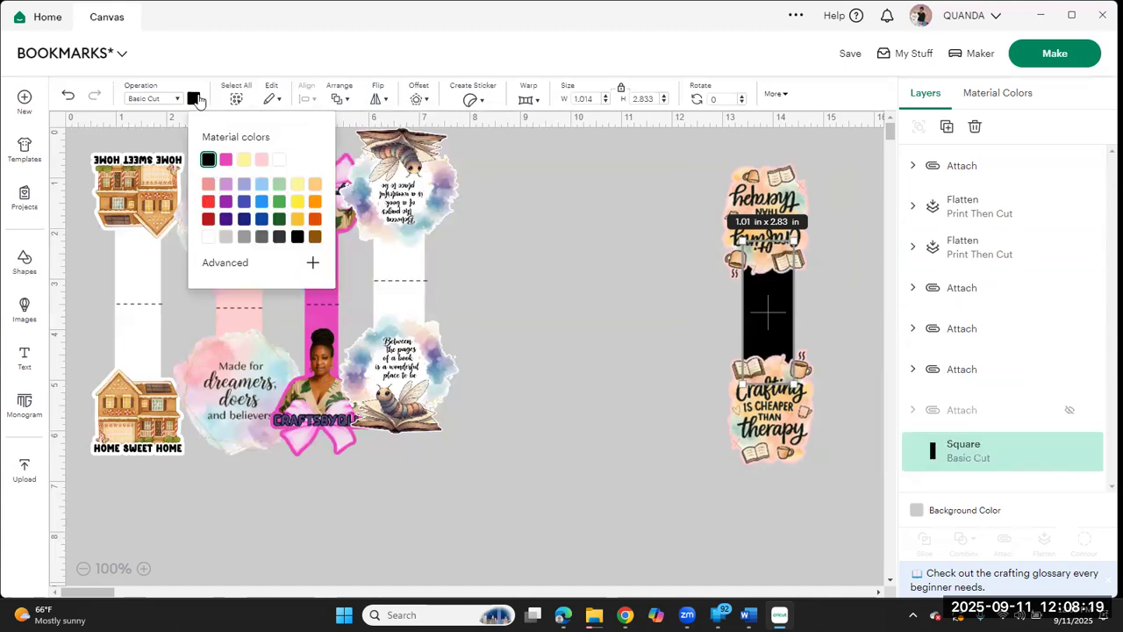
{"action": "left_click", "coordinate": [263, 160]}
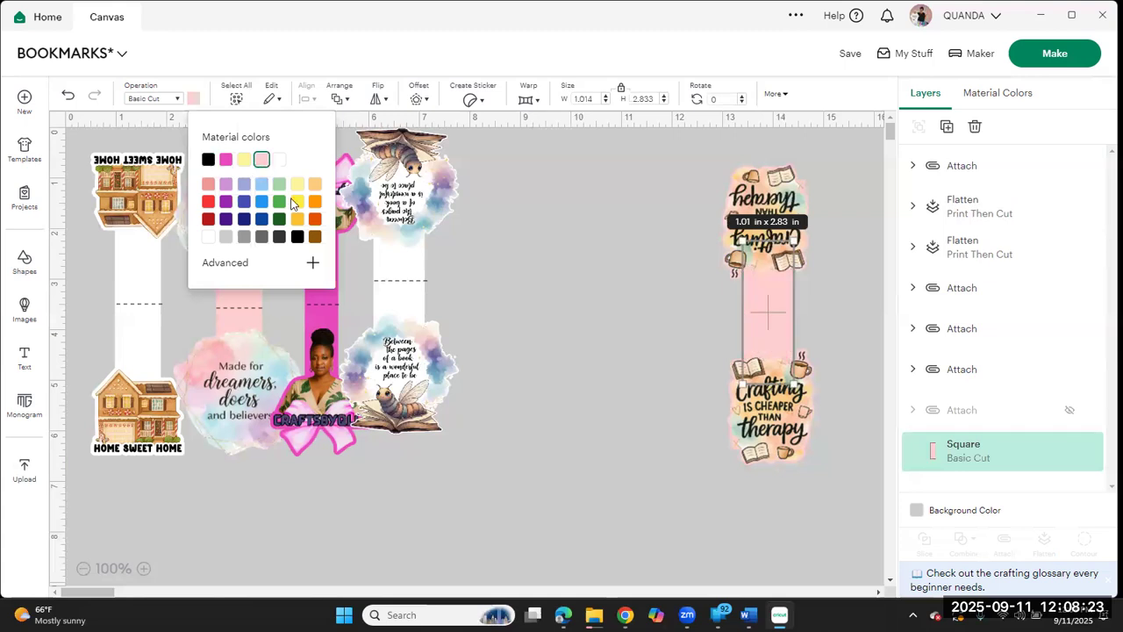
{"action": "left_click", "coordinate": [646, 287]}
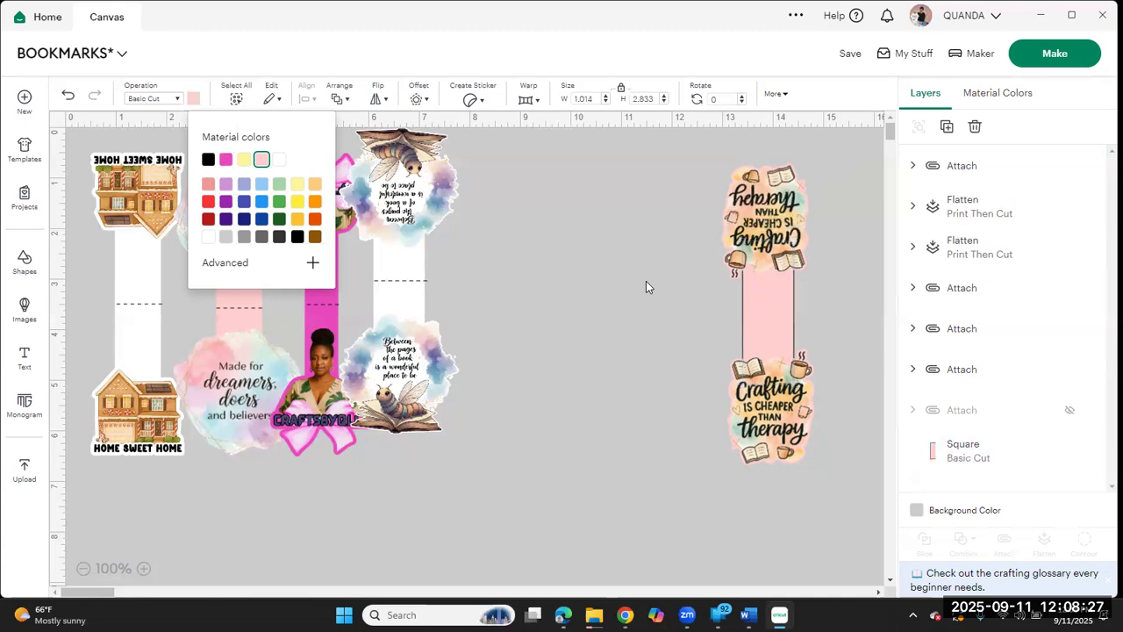
{"action": "left_click", "coordinate": [851, 274]}
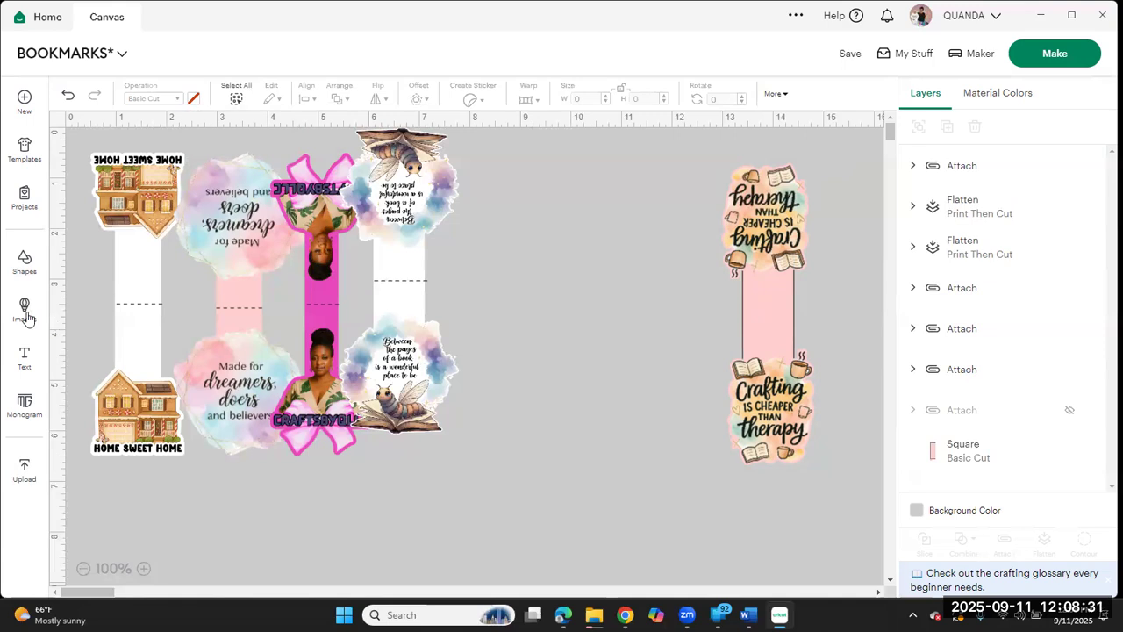
Step: Add a score line from the free shapes and move it beside the Crafting bookmark's pink strip
{"action": "left_click", "coordinate": [27, 274]}
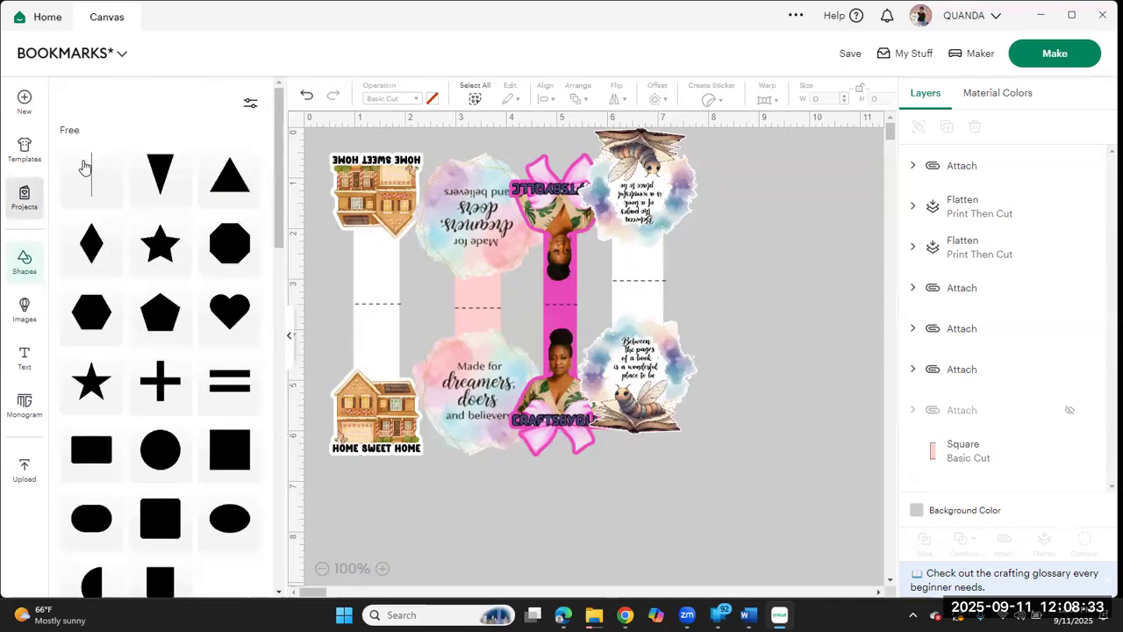
{"action": "left_click", "coordinate": [83, 167]}
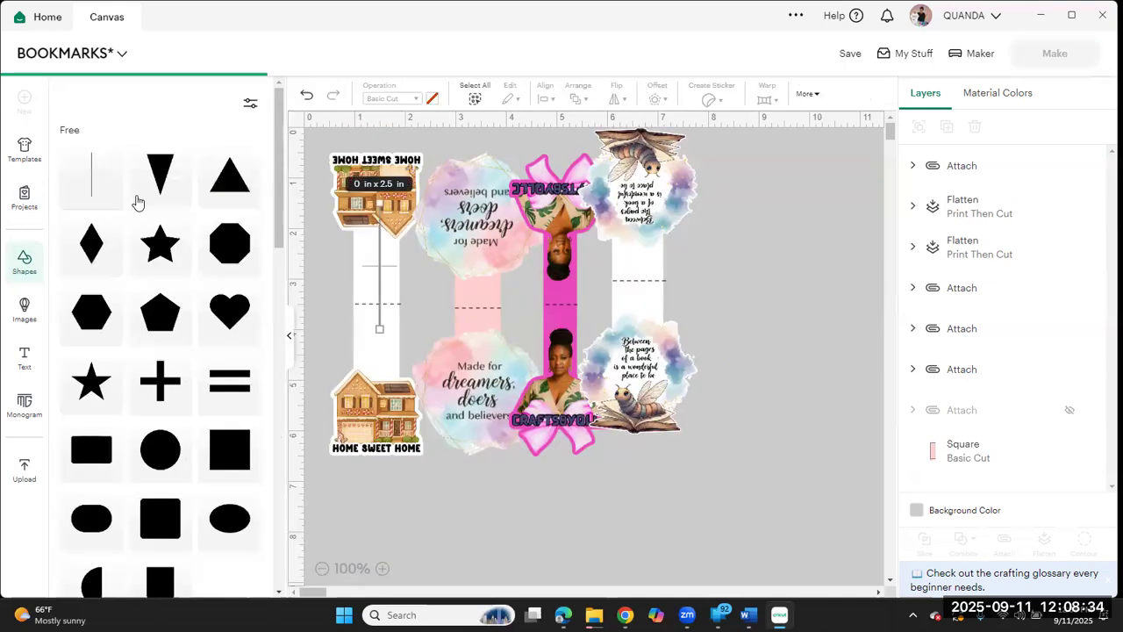
{"action": "left_click", "coordinate": [289, 329]}
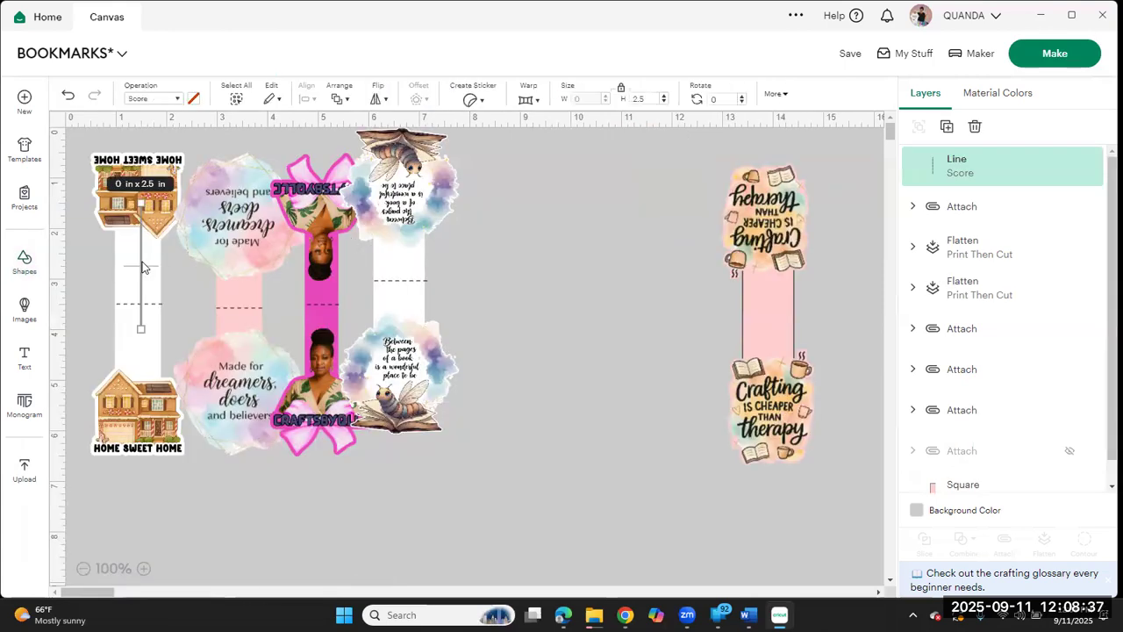
{"action": "left_click_drag", "start_coordinate": [143, 268], "coordinate": [693, 296]}
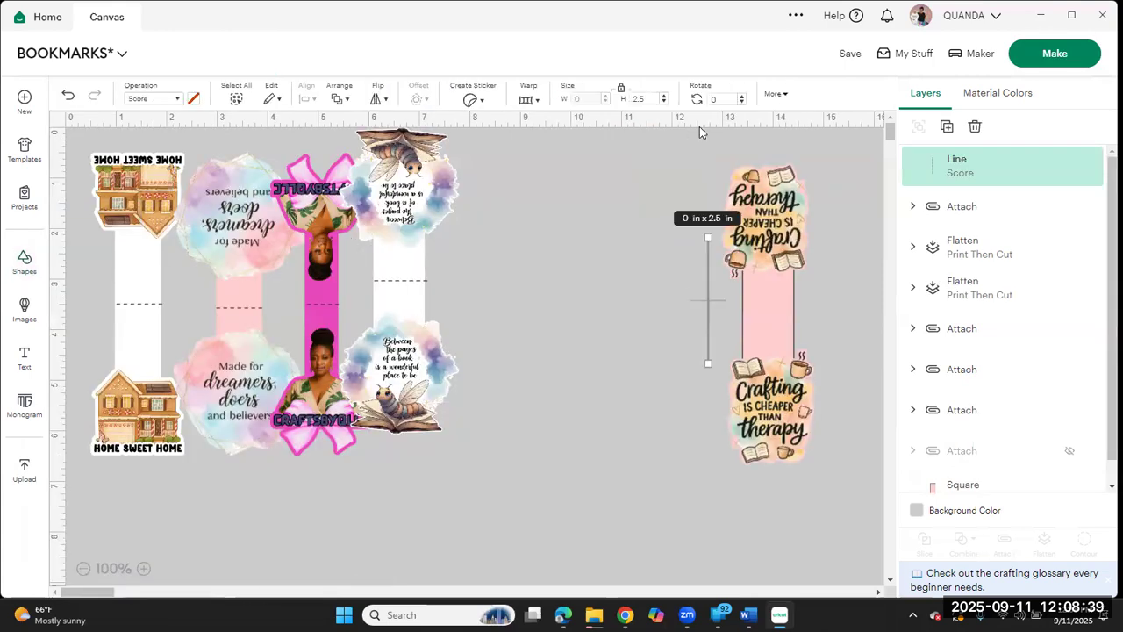
Step: Rotate the score line 90 degrees and shorten it to span the middle of the pink strip
{"action": "key", "text": "Tab"}
{"action": "type", "text": "90"}
{"action": "key", "text": "Return"}
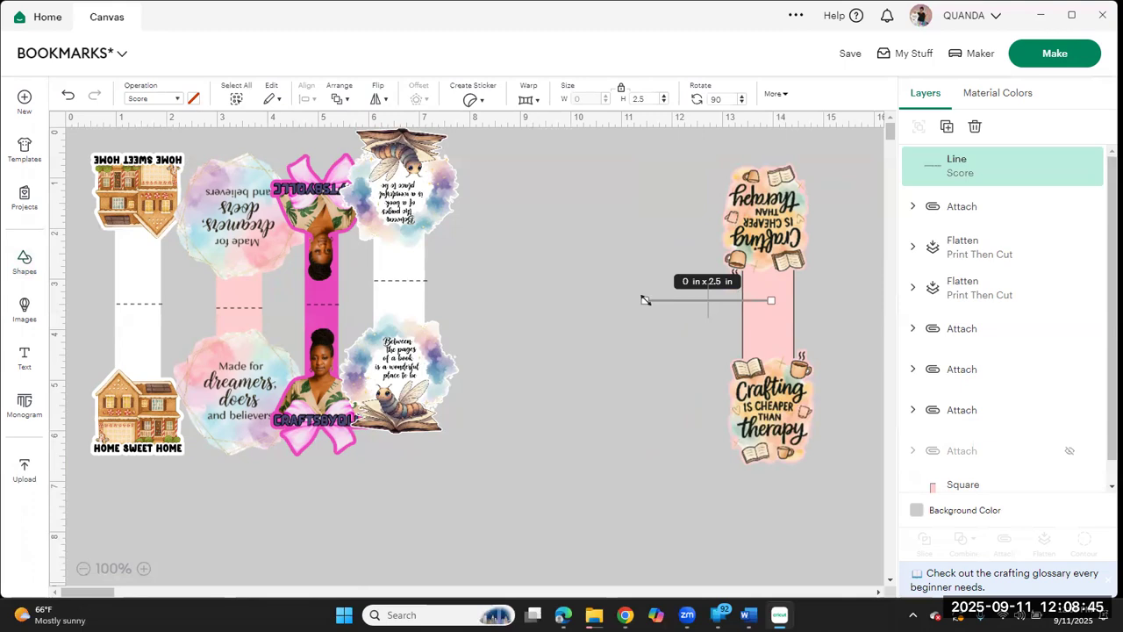
{"action": "left_click_drag", "start_coordinate": [645, 300], "coordinate": [796, 303]}
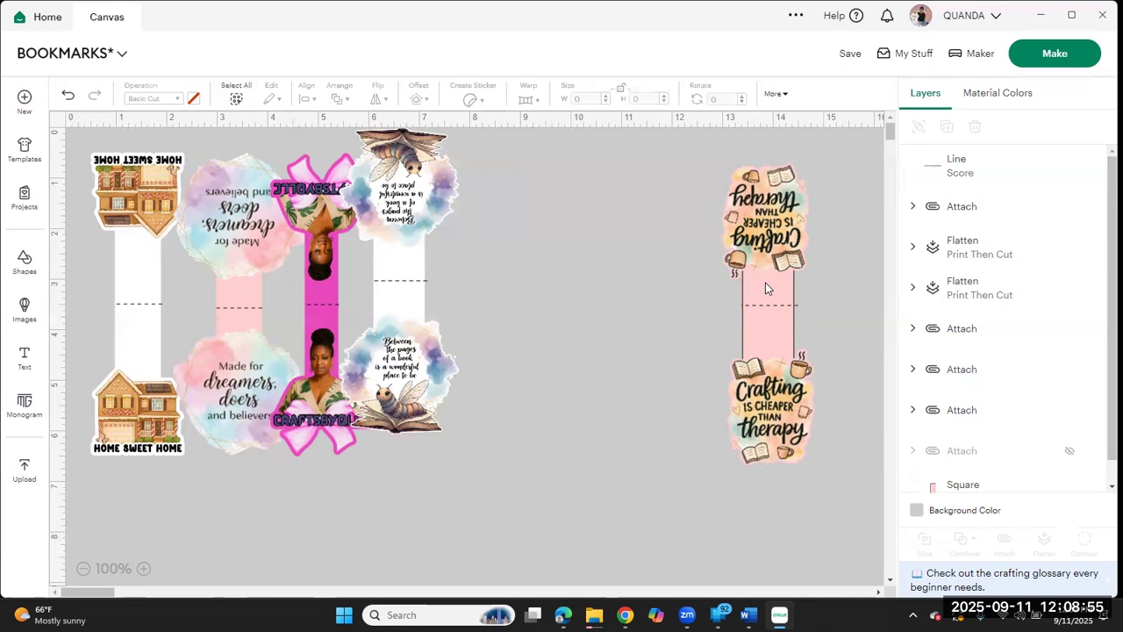
Step: Narrow the Crafting bookmark's pink strip from both sides to about 0.79 in wide
{"action": "left_click", "coordinate": [793, 281]}
{"action": "left_click_drag", "start_coordinate": [787, 283], "coordinate": [779, 283]}
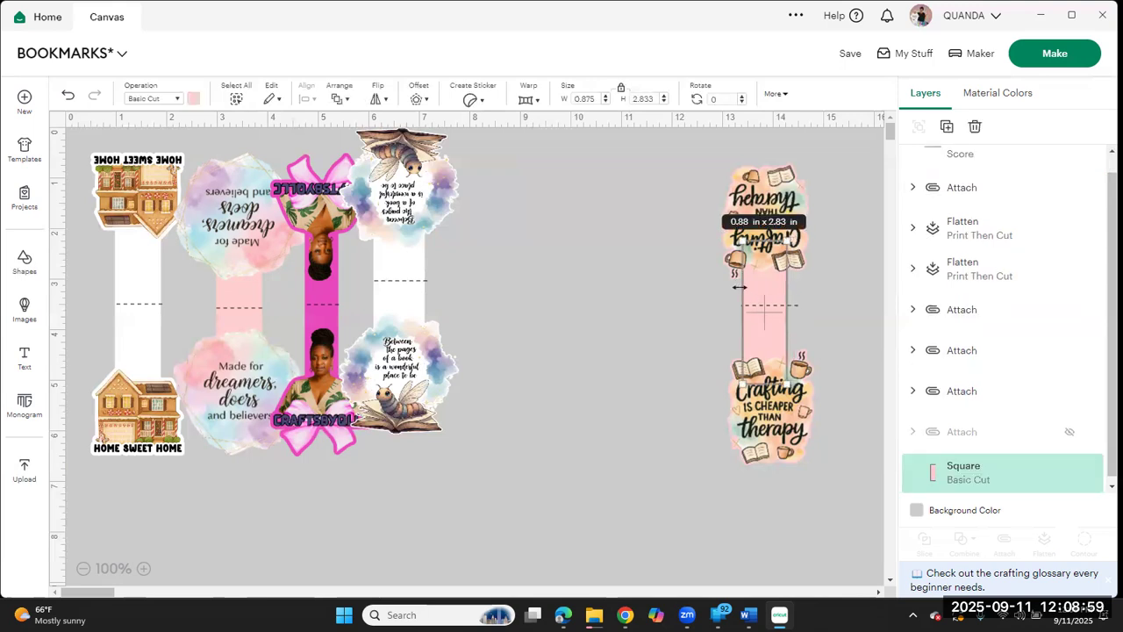
{"action": "left_click_drag", "start_coordinate": [744, 287], "coordinate": [745, 287]}
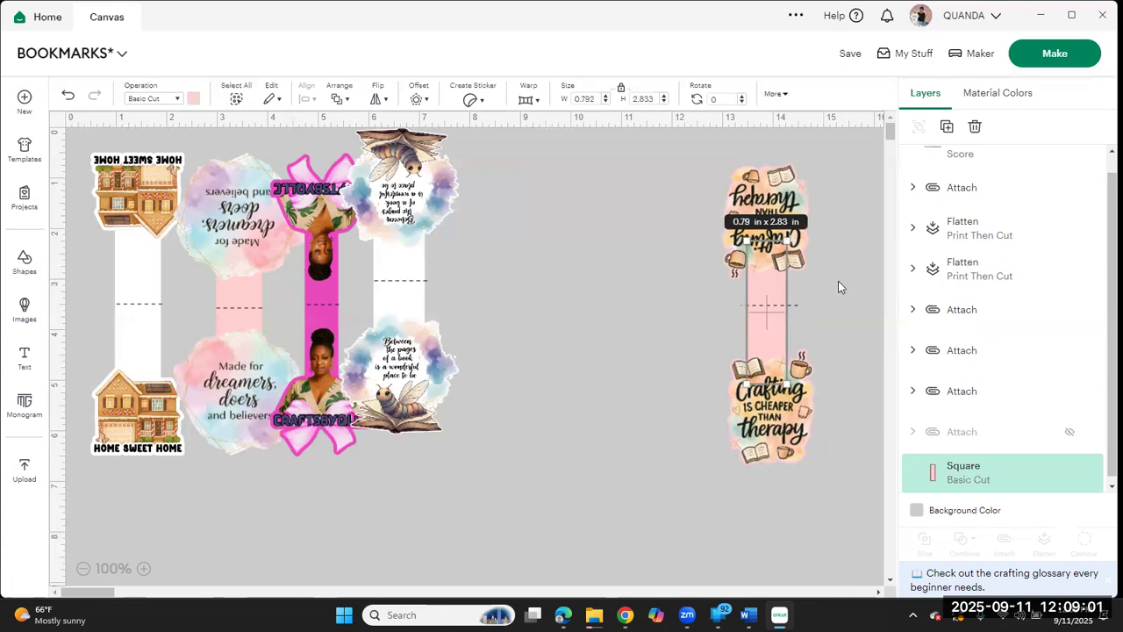
Step: Shorten the score line to about 0.9 in and place it across the middle of the narrowed pink strip
{"action": "left_click", "coordinate": [797, 304]}
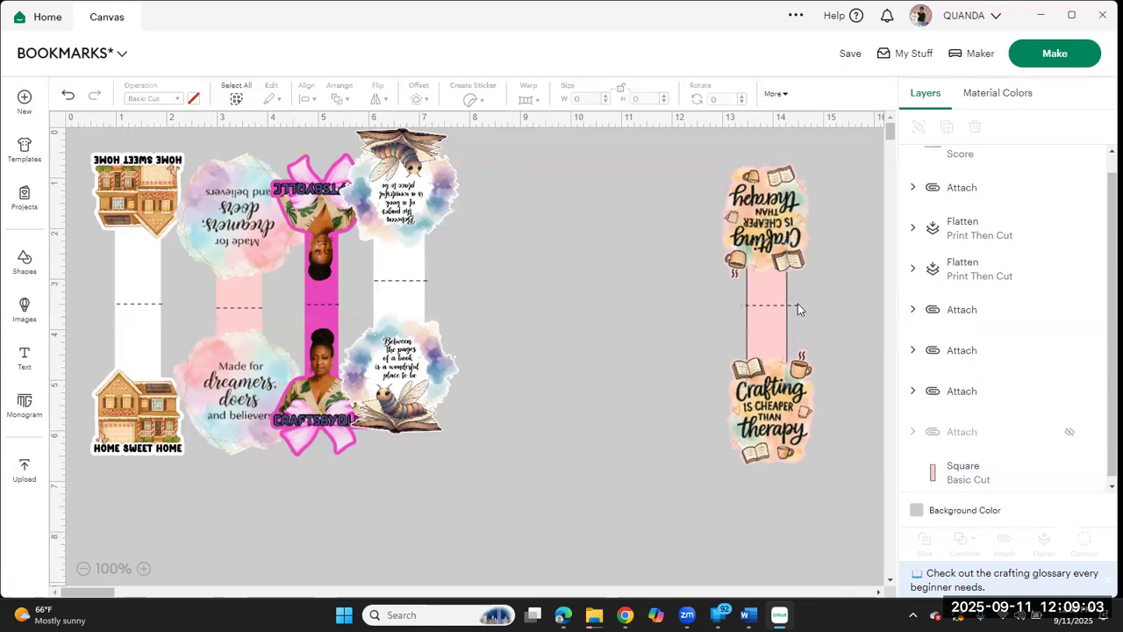
{"action": "left_click_drag", "start_coordinate": [798, 304], "coordinate": [707, 307]}
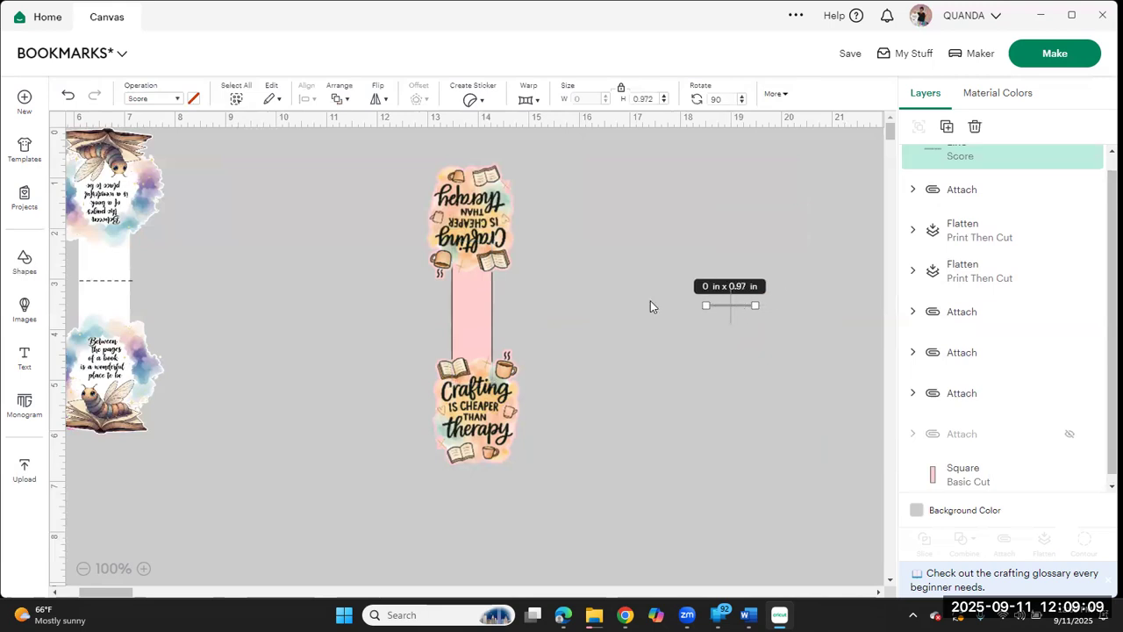
{"action": "left_click_drag", "start_coordinate": [470, 297], "coordinate": [500, 303]}
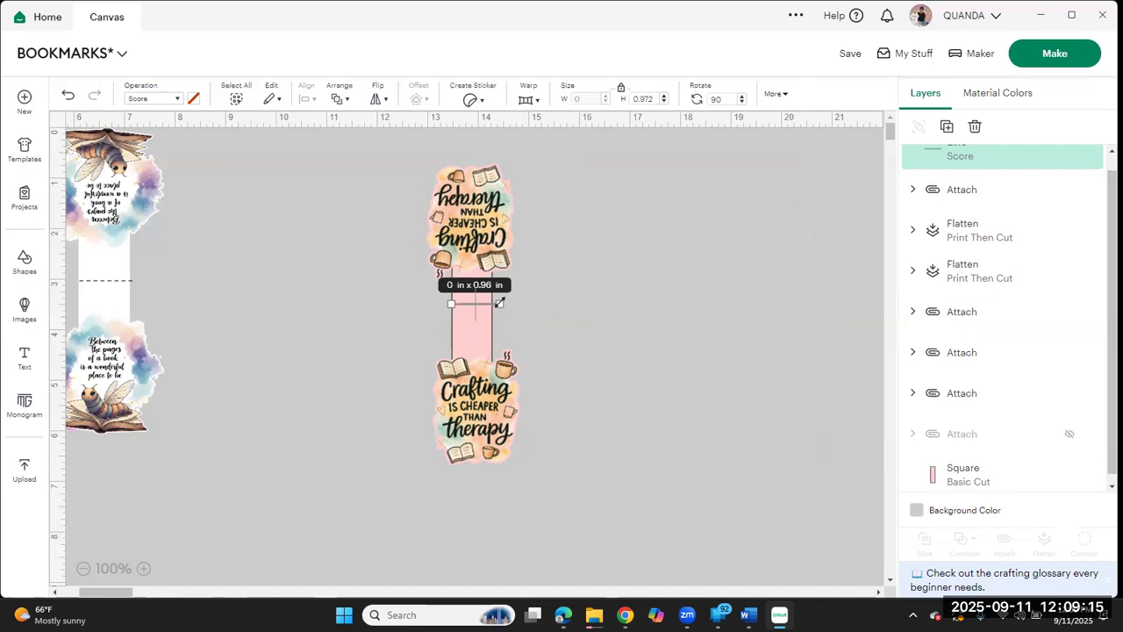
{"action": "left_click", "coordinate": [529, 312]}
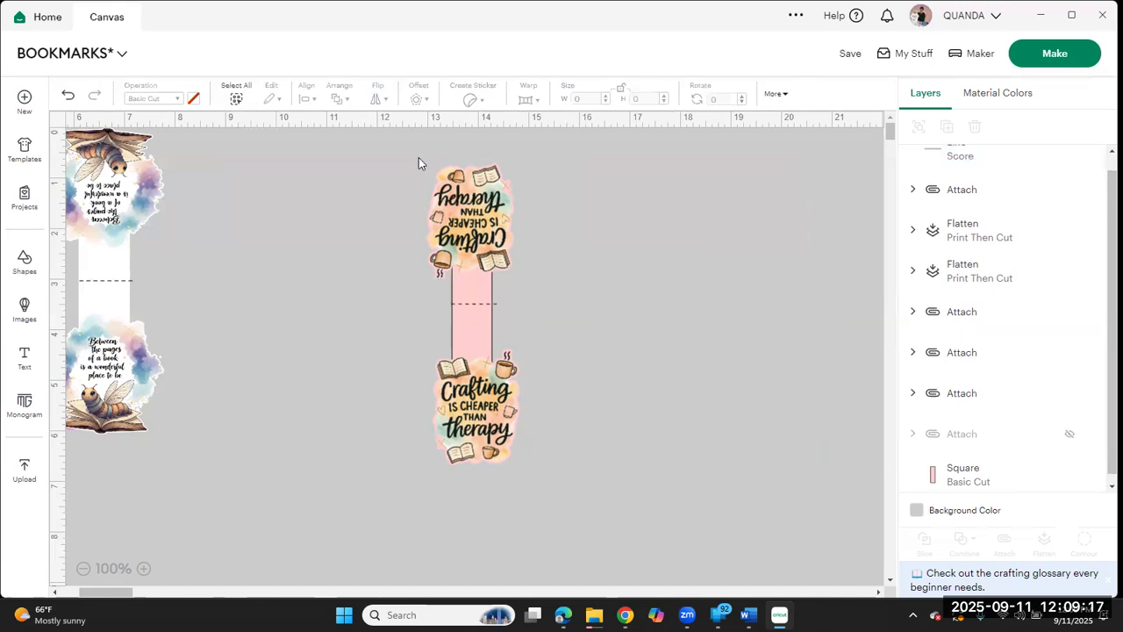
Step: Try to center both Crafting images, the pink strip and the score line on each other, and undo the alignment
{"action": "left_click_drag", "start_coordinate": [361, 181], "coordinate": [575, 489]}
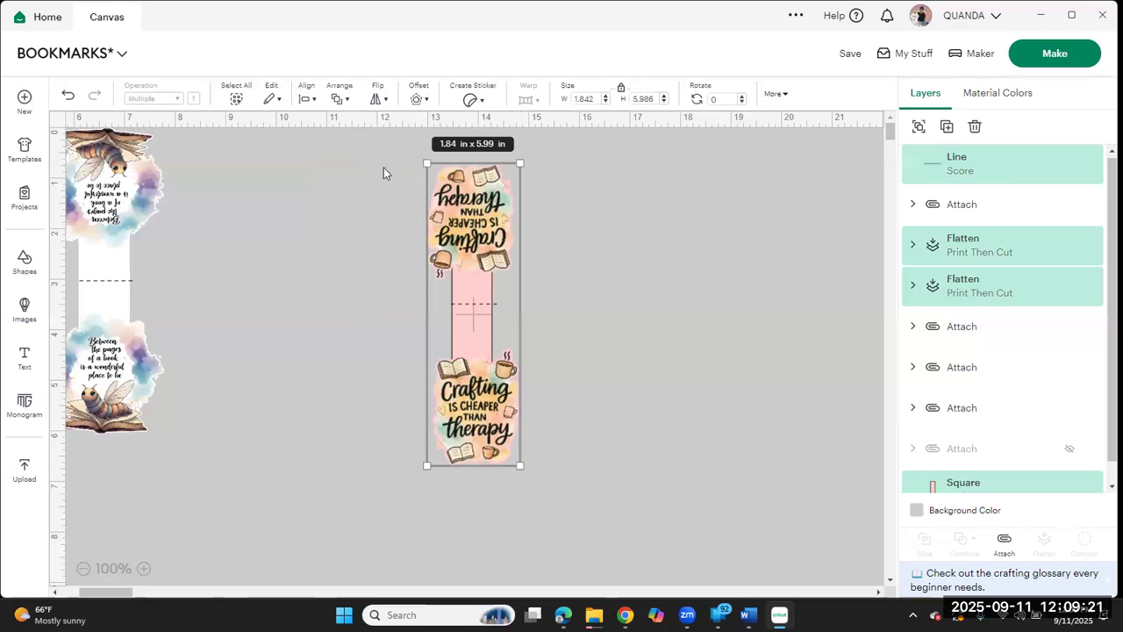
{"action": "left_click", "coordinate": [305, 99]}
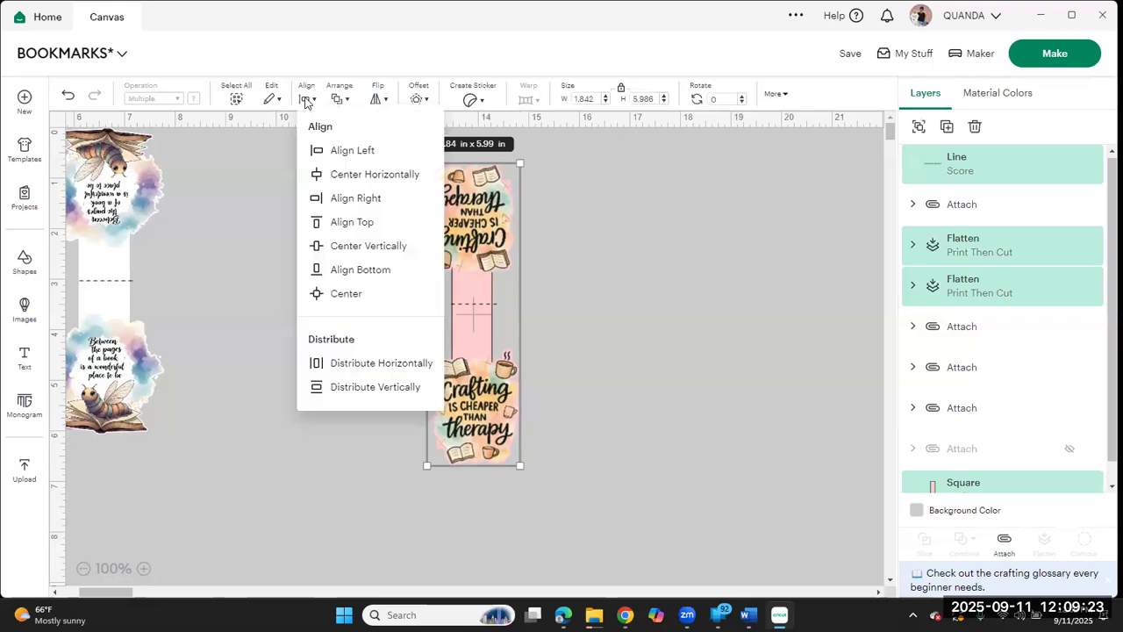
{"action": "left_click", "coordinate": [369, 296]}
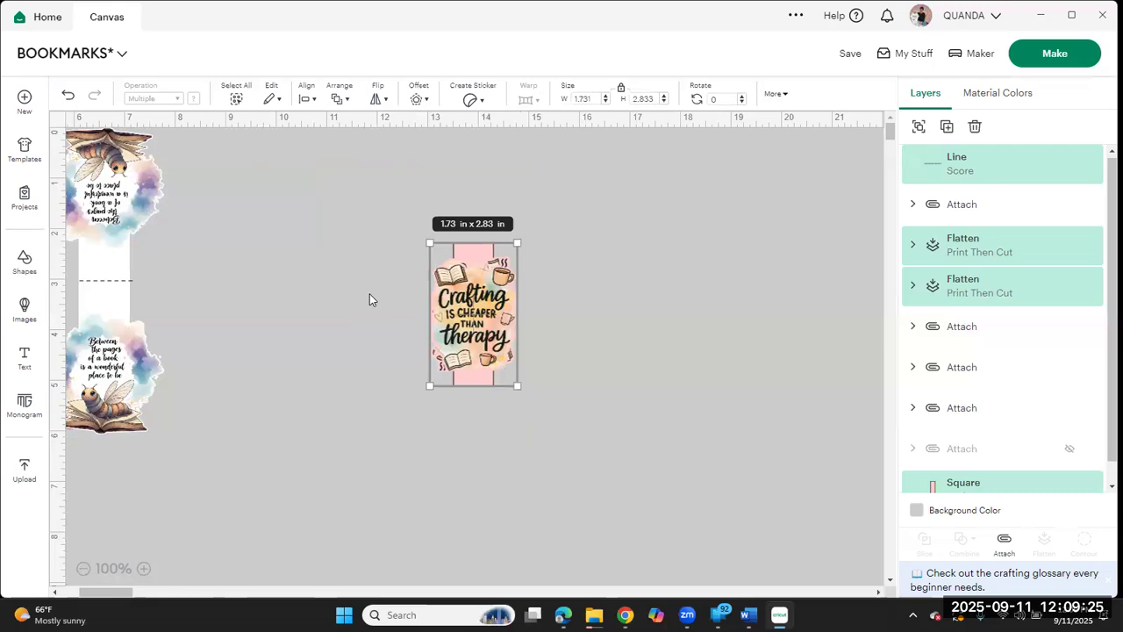
{"action": "left_click", "coordinate": [68, 94]}
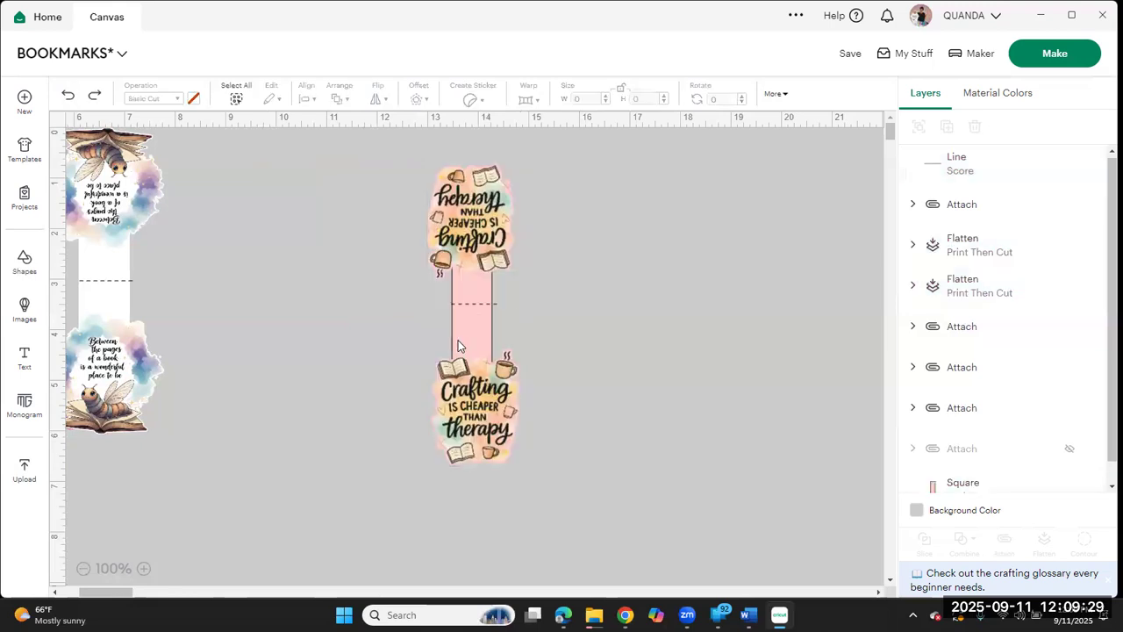
Step: Move the score line off the bookmark and center the two Crafting images and the pink strip horizontally
{"action": "left_click", "coordinate": [487, 304]}
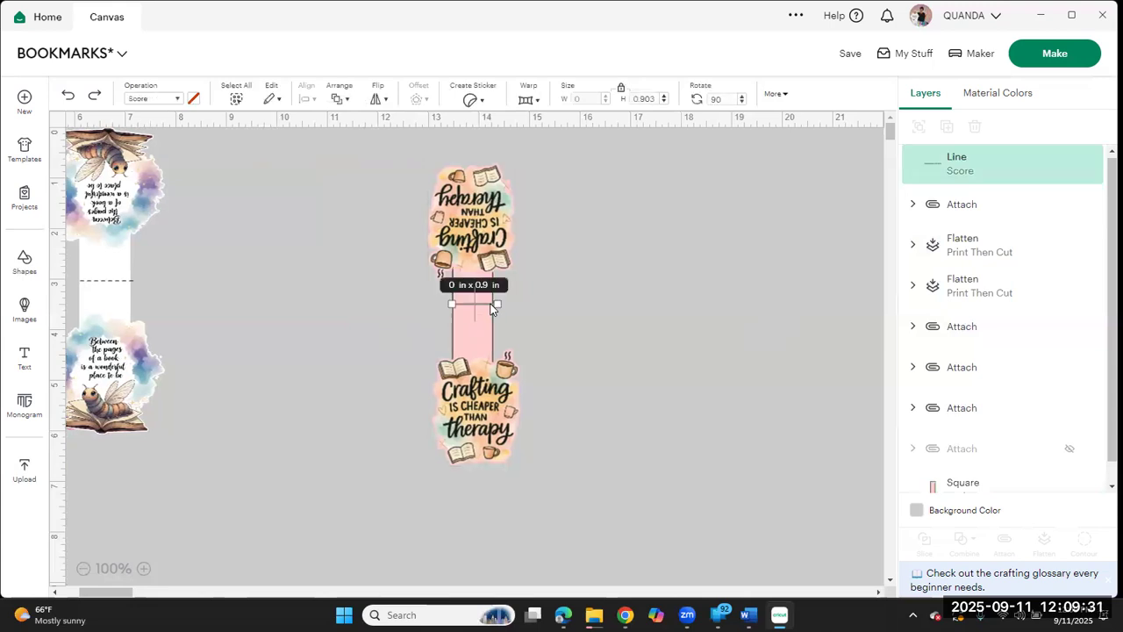
{"action": "left_click_drag", "start_coordinate": [484, 302], "coordinate": [597, 301]}
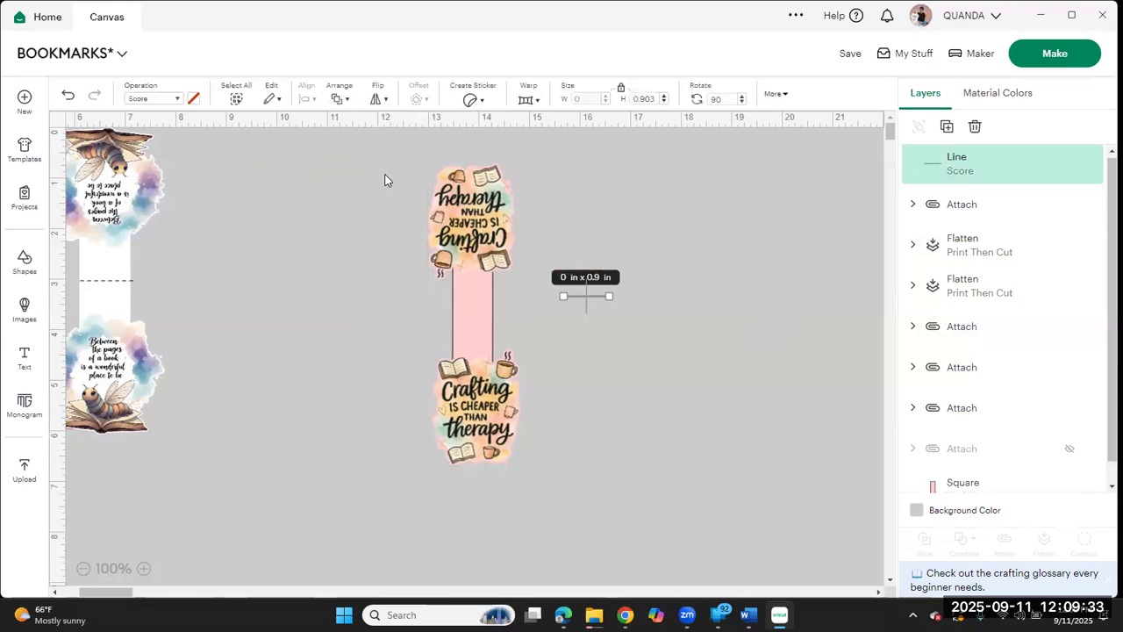
{"action": "left_click", "coordinate": [344, 173]}
{"action": "left_click_drag", "start_coordinate": [518, 425], "coordinate": [559, 501]}
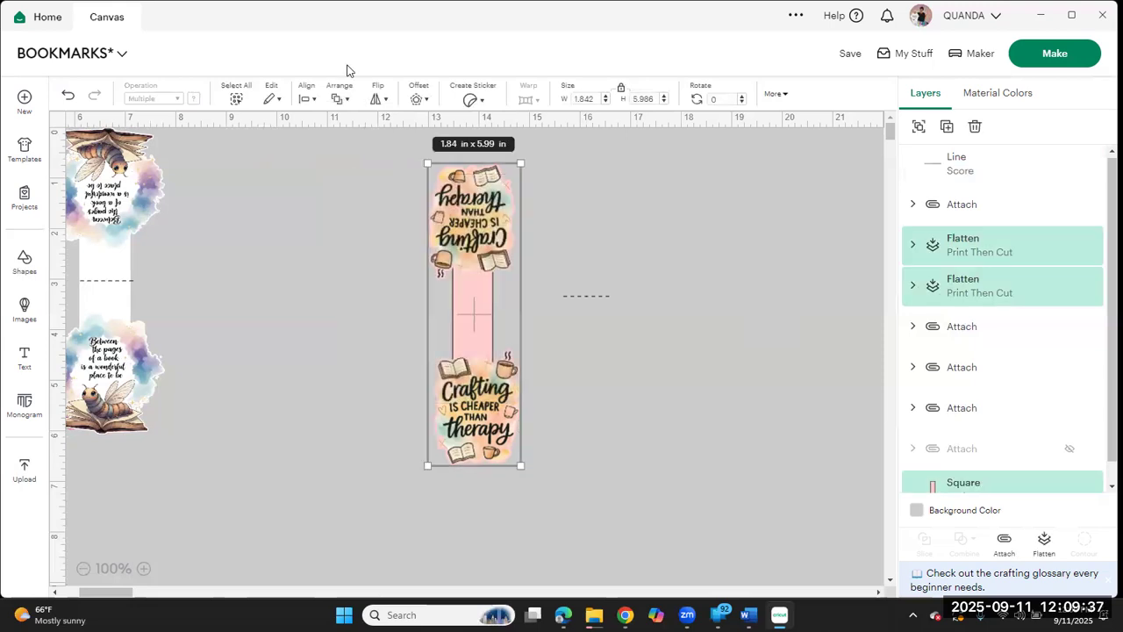
{"action": "left_click", "coordinate": [304, 99]}
{"action": "left_click", "coordinate": [361, 176]}
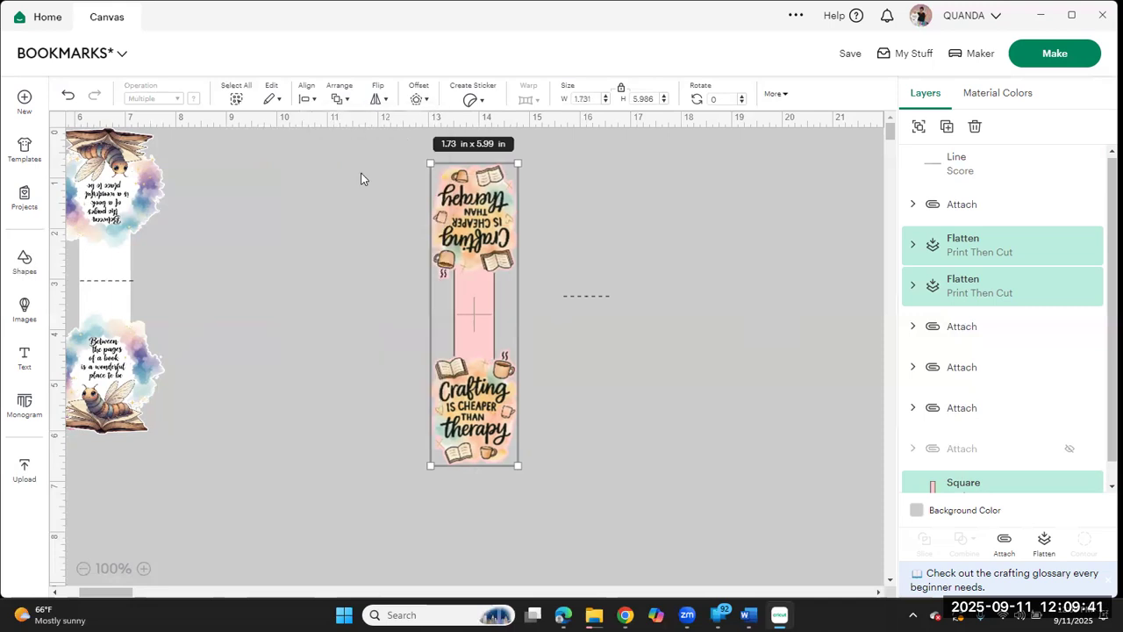
Step: Attach the two Crafting images to the pink strip and flatten them into one Print Then Cut layer
{"action": "left_click", "coordinate": [1005, 540]}
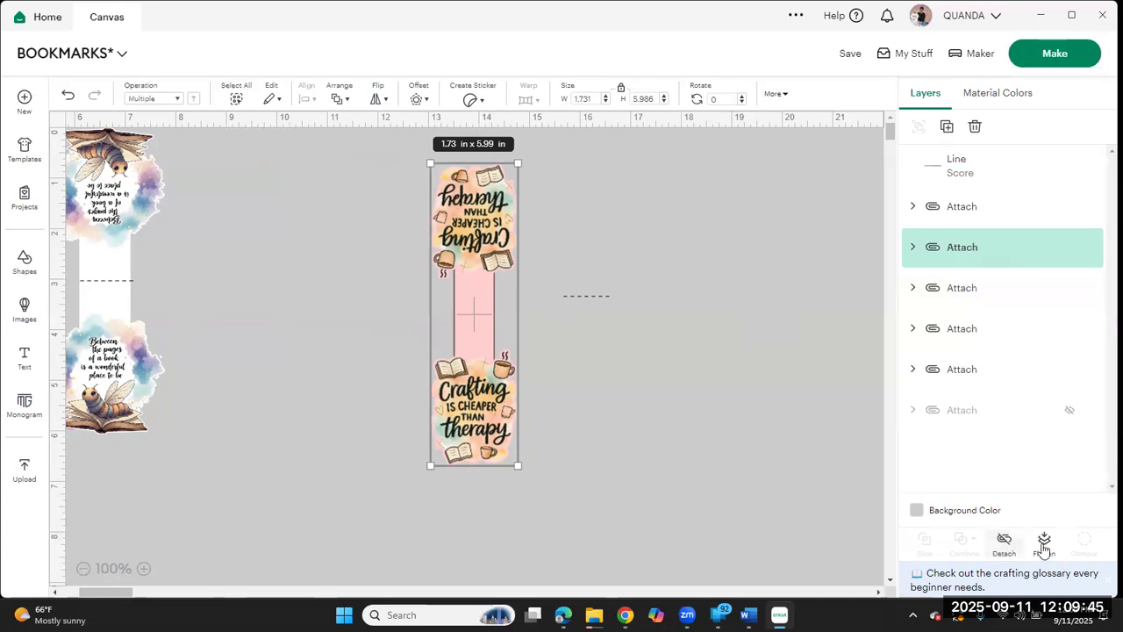
{"action": "left_click", "coordinate": [1043, 543]}
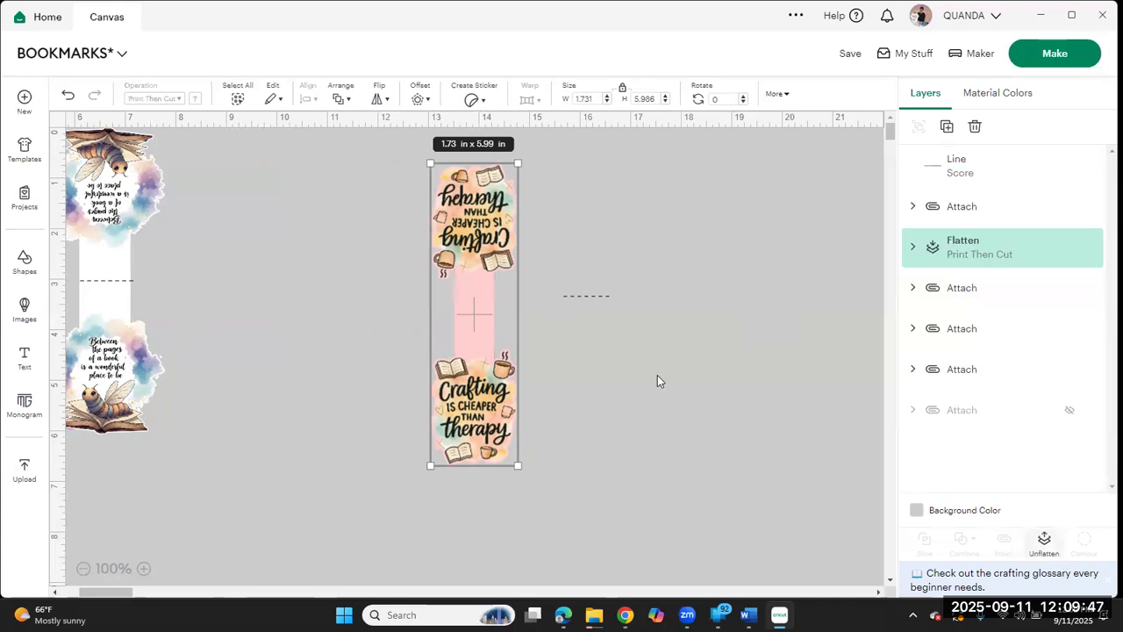
Step: Move the score line back onto the pink strip, center it on the flattened bookmark and attach the two
{"action": "left_click_drag", "start_coordinate": [603, 295], "coordinate": [407, 306]}
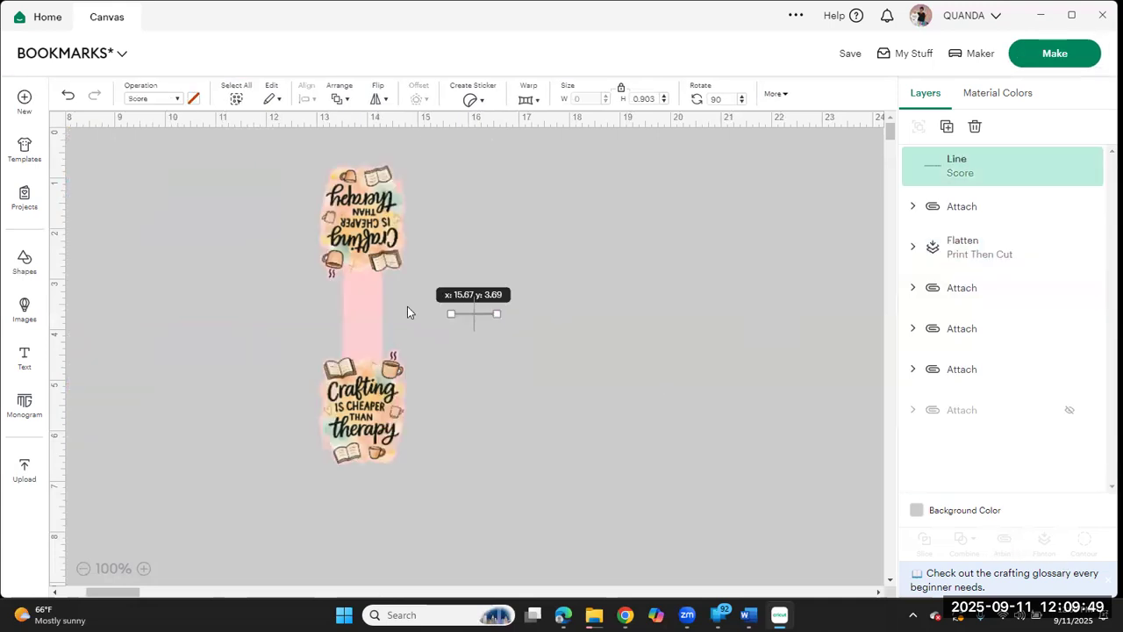
{"action": "left_click_drag", "start_coordinate": [445, 218], "coordinate": [290, 427]}
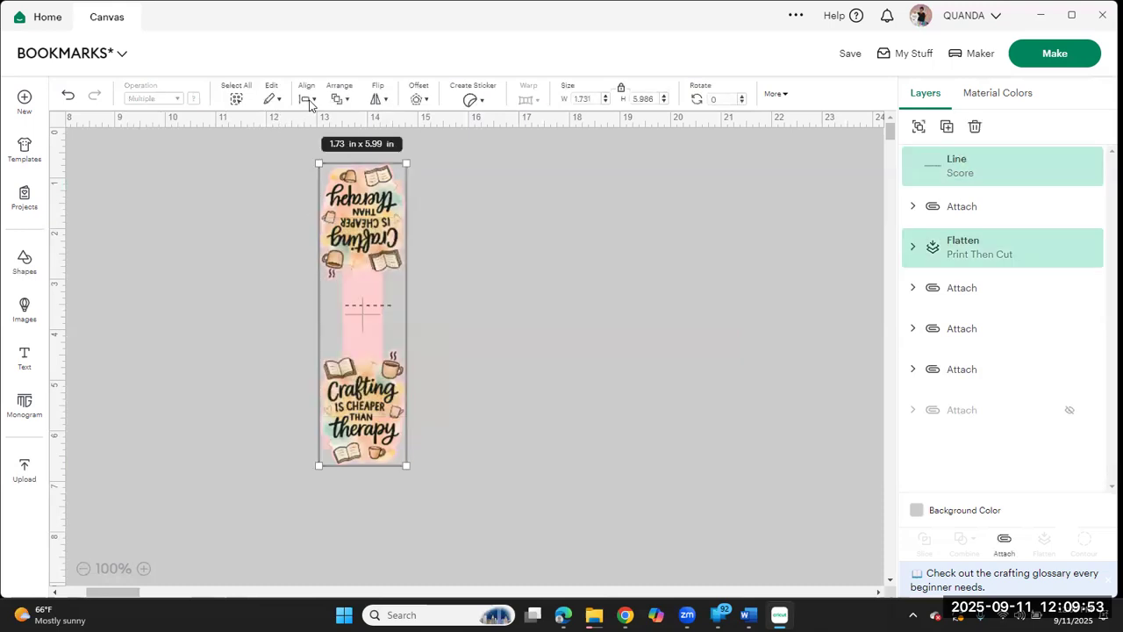
{"action": "left_click", "coordinate": [307, 99]}
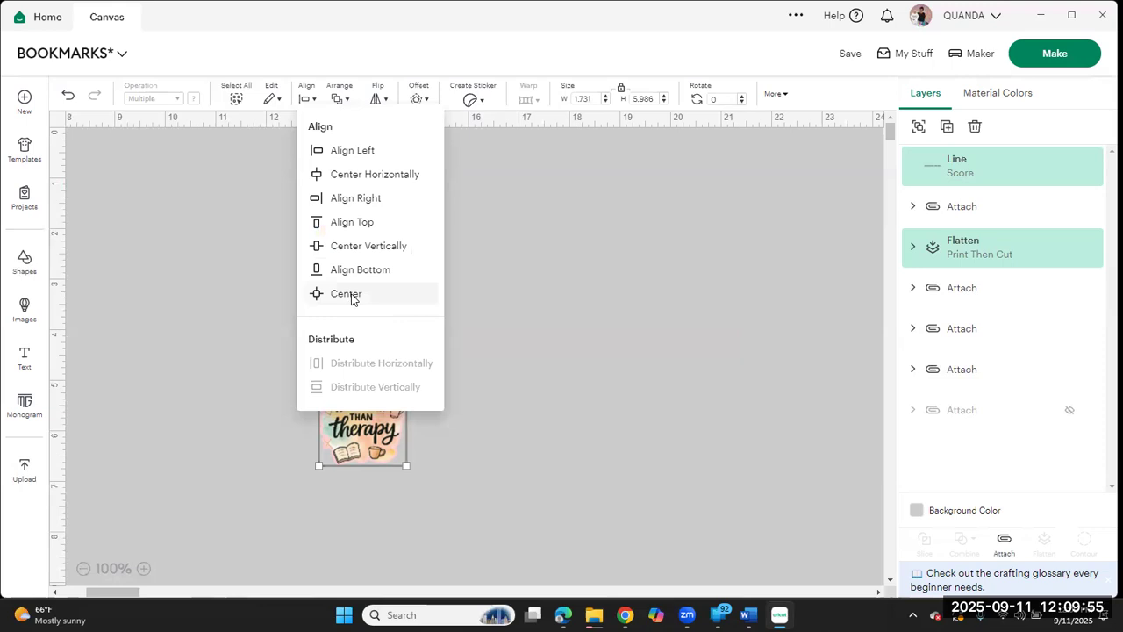
{"action": "left_click", "coordinate": [351, 297]}
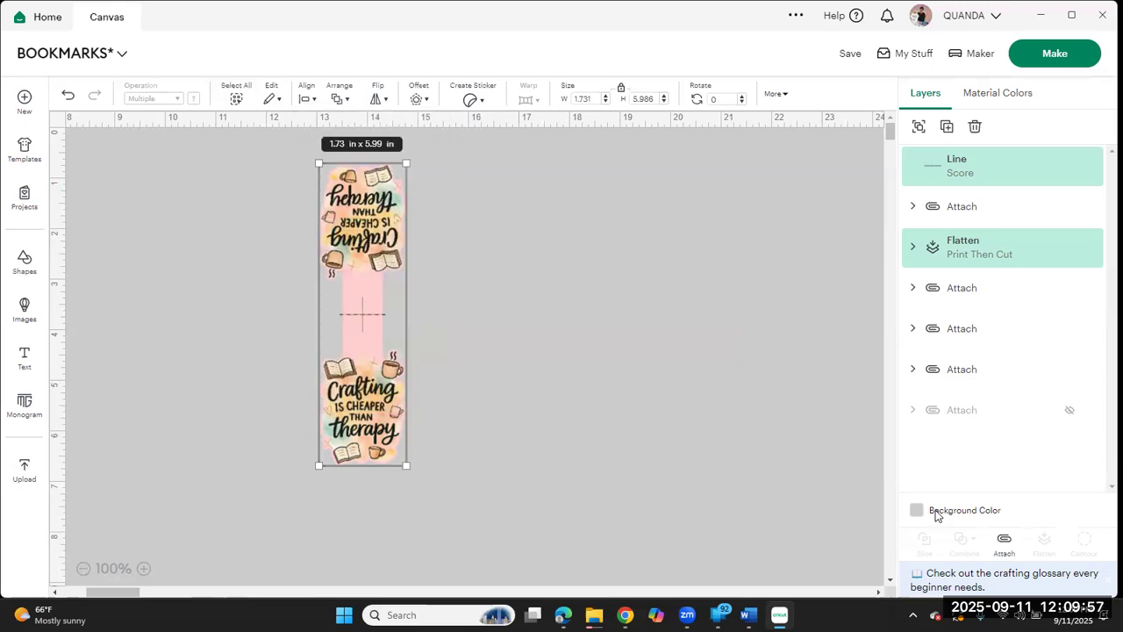
{"action": "left_click", "coordinate": [1003, 546]}
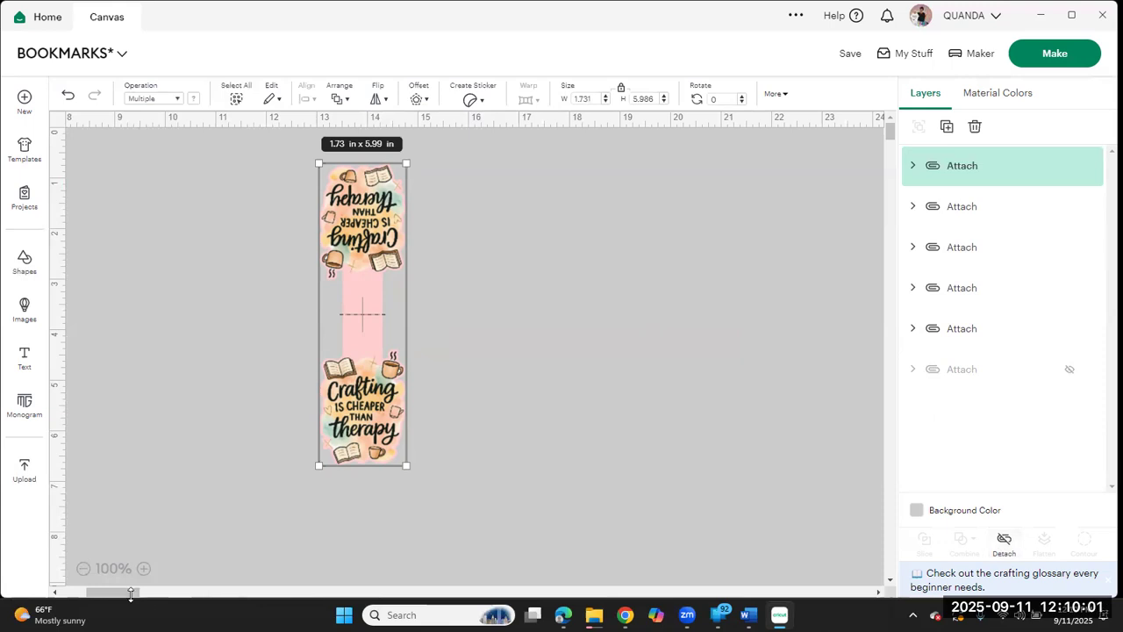
{"action": "scroll", "coordinate": [618, 433], "scroll_direction": "left", "scroll_amount": 5}
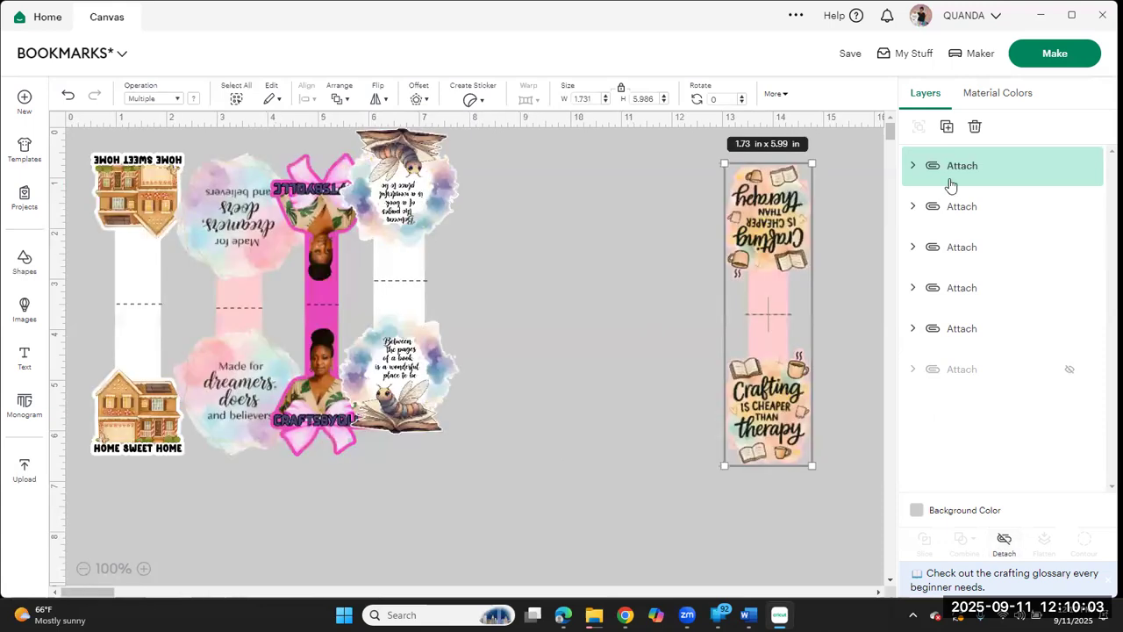
{"action": "left_click", "coordinate": [1052, 56]}
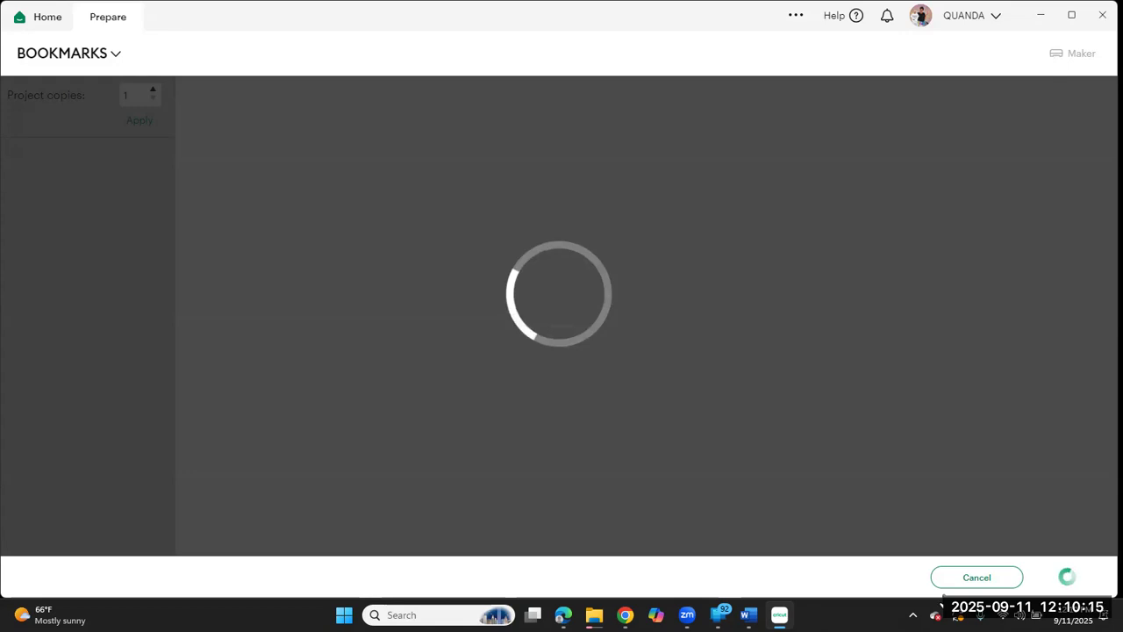
{"action": "left_click", "coordinate": [962, 581]}
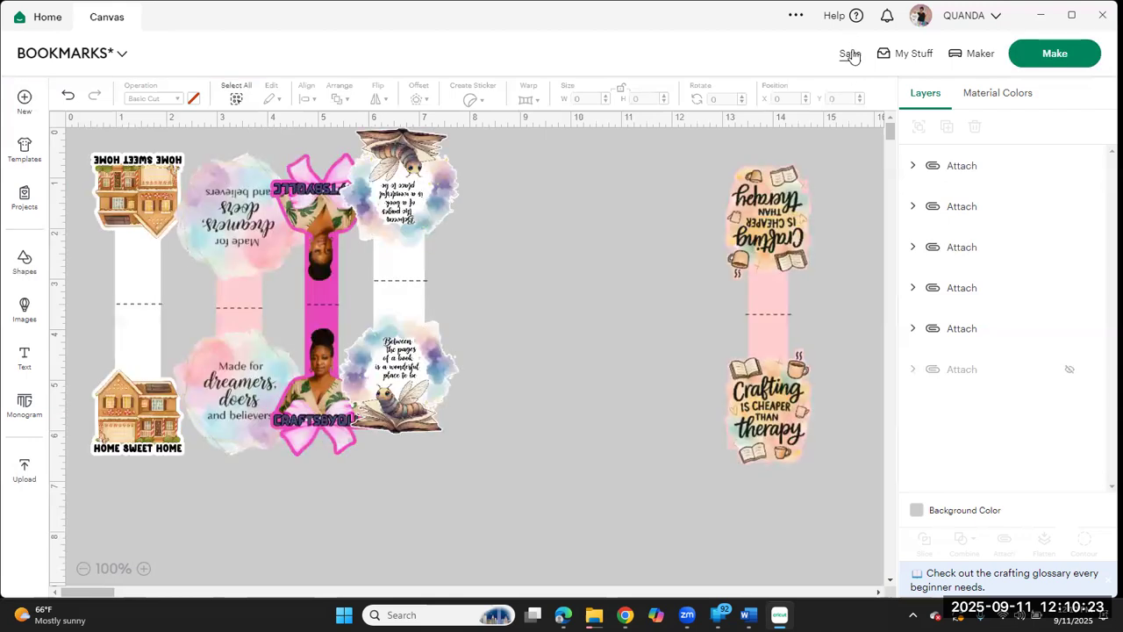
Step: Save the BOOKMARKS project
{"action": "left_click", "coordinate": [850, 54]}
{"action": "left_click", "coordinate": [880, 97]}
Step: Prepare the project for making and set the first mat's material size to 8.5 in x 11 in (Letter)
{"action": "left_click", "coordinate": [1055, 58]}
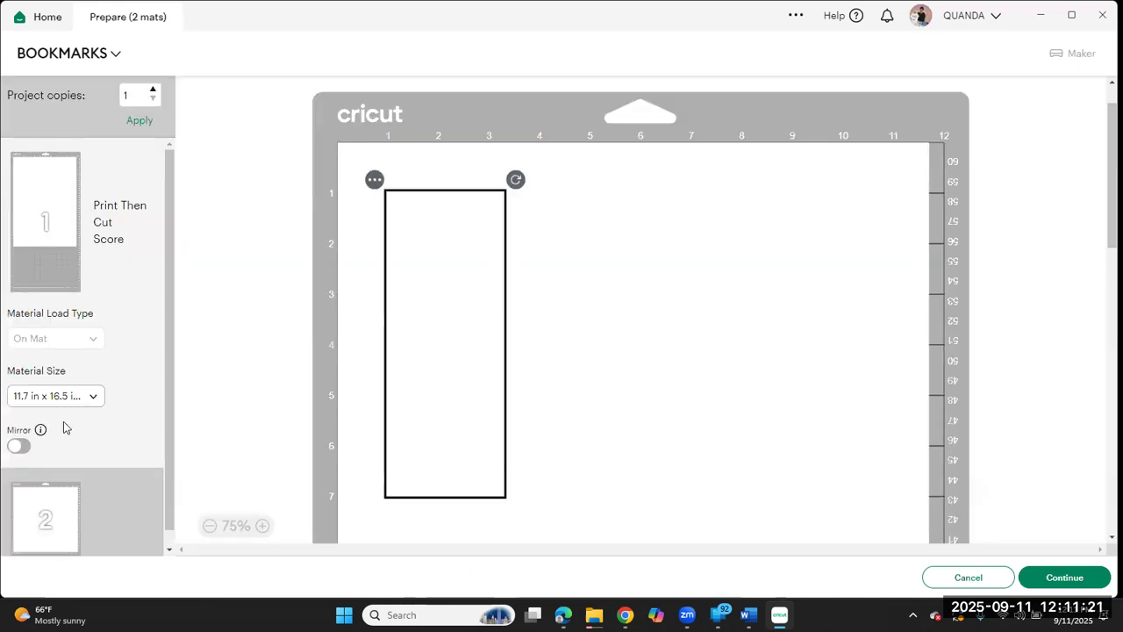
{"action": "left_click", "coordinate": [95, 399]}
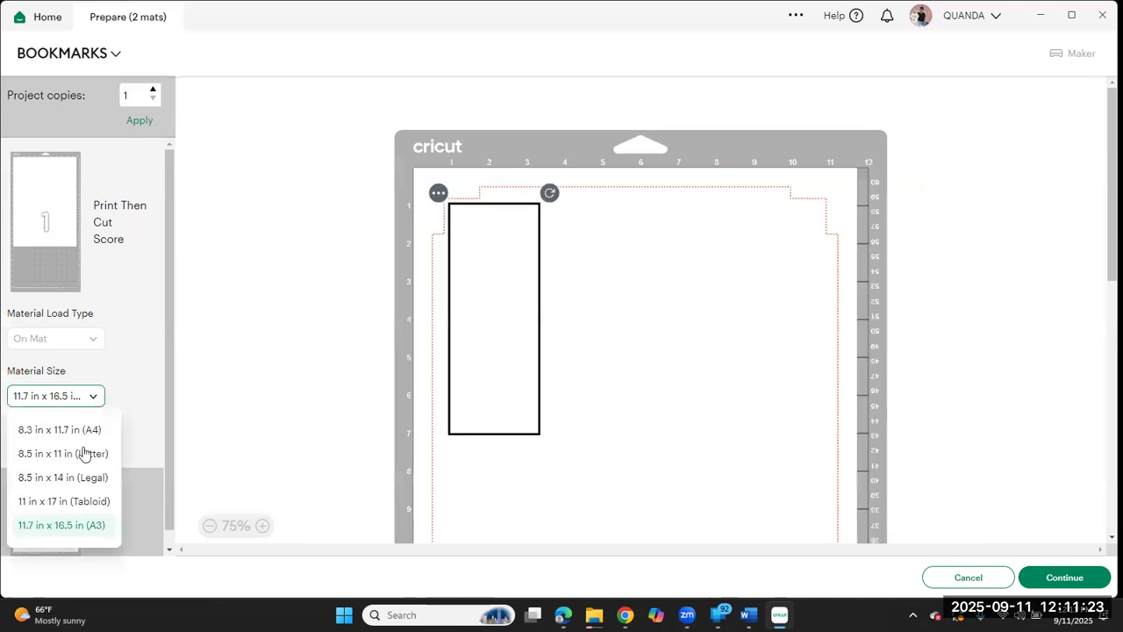
{"action": "left_click", "coordinate": [84, 454]}
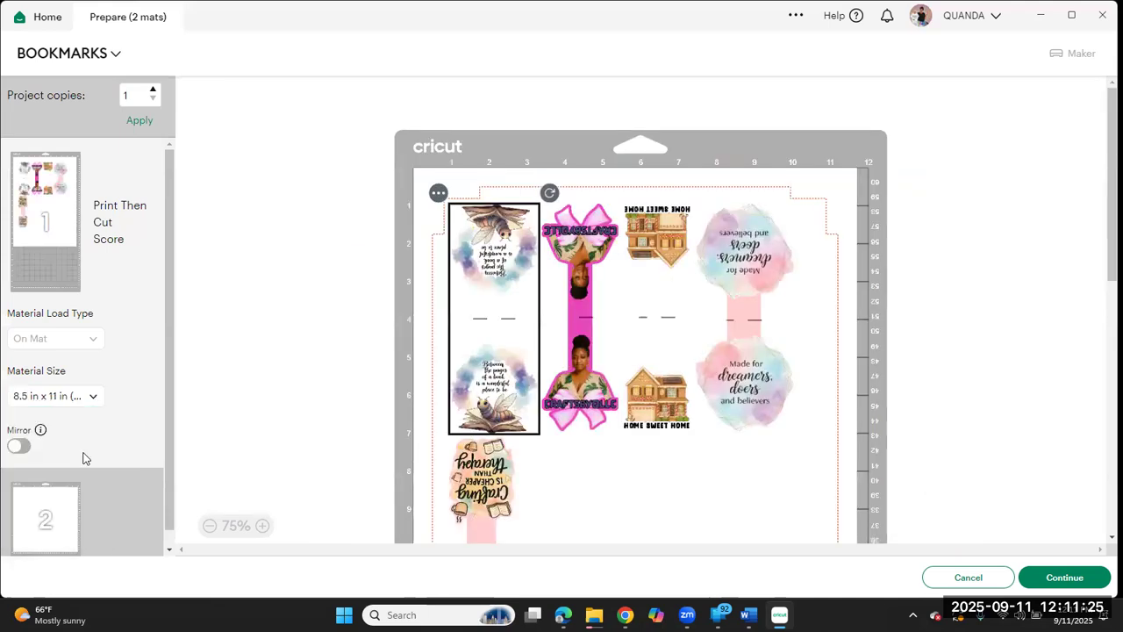
Step: Examine how the bookmarks are arranged on the prepared mats, and return to the canvas
{"action": "left_click", "coordinate": [50, 527]}
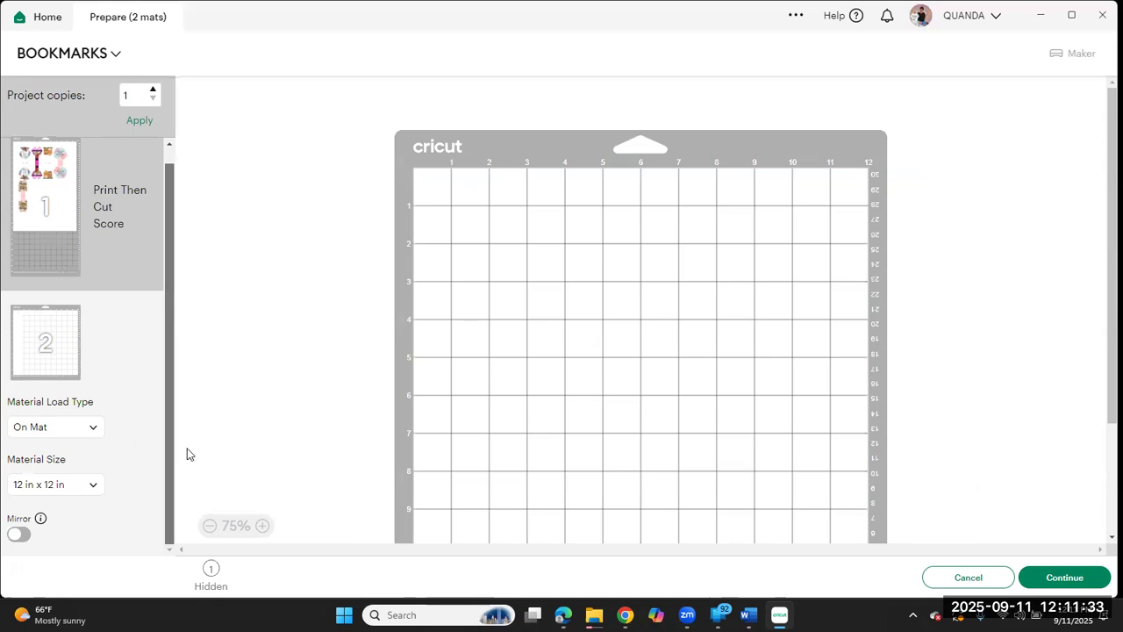
{"action": "left_click_drag", "start_coordinate": [176, 231], "coordinate": [176, 211]}
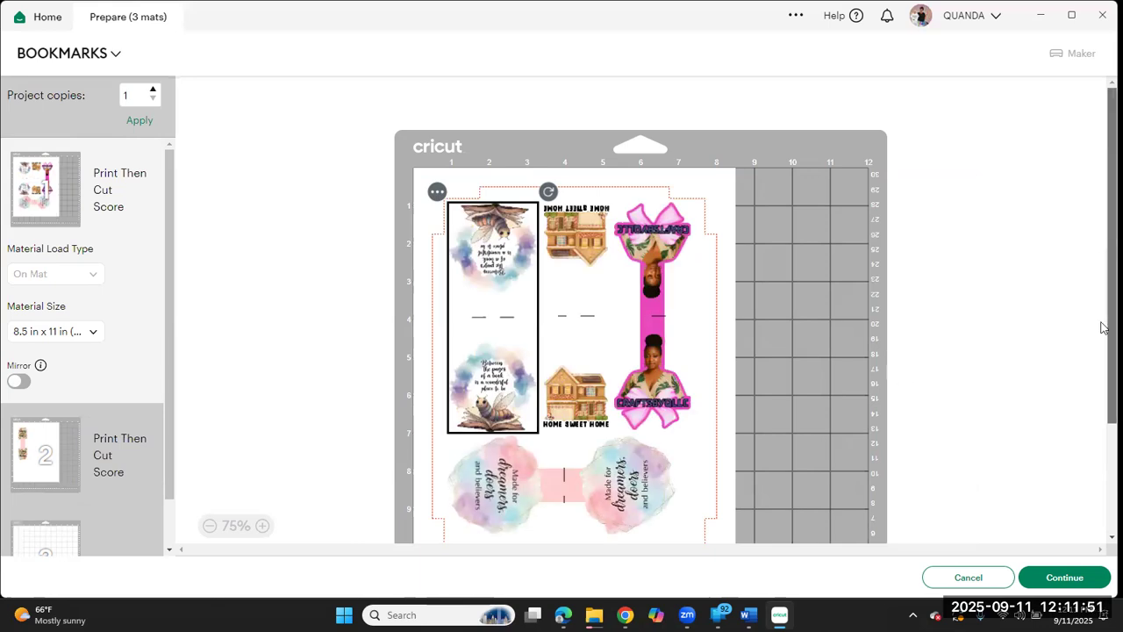
{"action": "scroll", "coordinate": [1103, 329], "scroll_direction": "down", "scroll_amount": 2}
{"action": "scroll", "coordinate": [1103, 298], "scroll_direction": "up", "scroll_amount": 1}
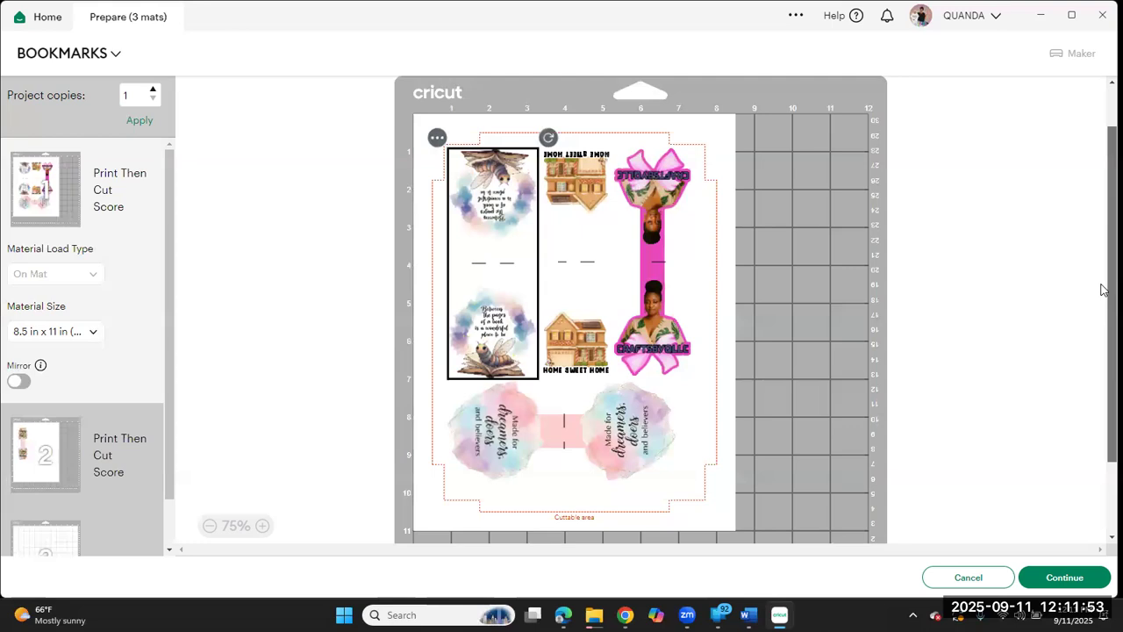
{"action": "scroll", "coordinate": [1103, 304], "scroll_direction": "down", "scroll_amount": 1}
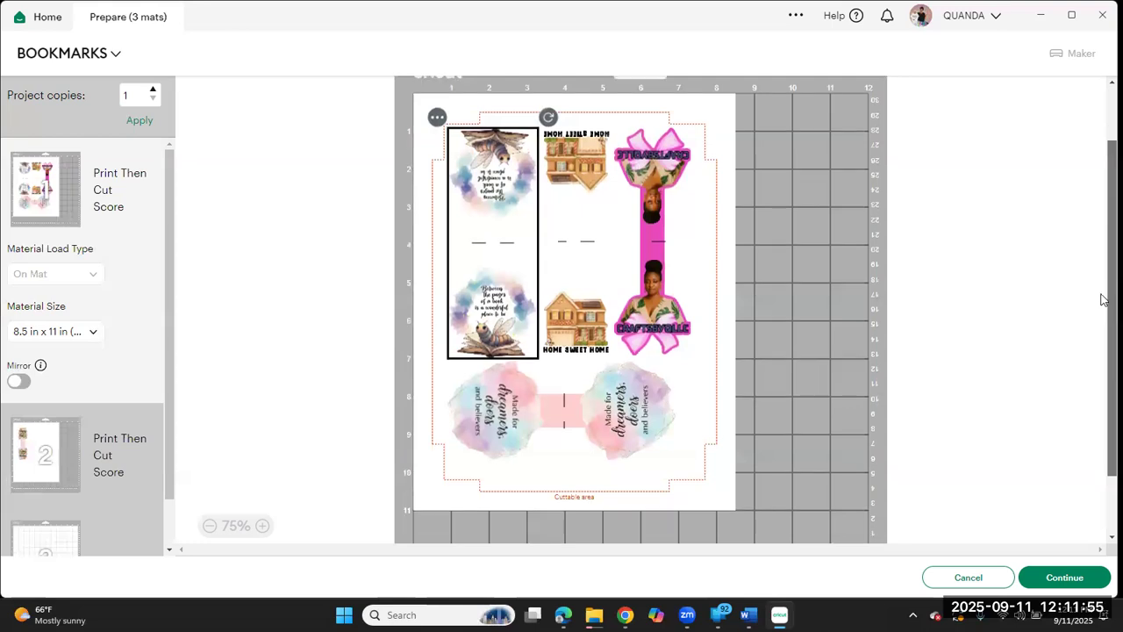
{"action": "scroll", "coordinate": [1103, 279], "scroll_direction": "up", "scroll_amount": 2}
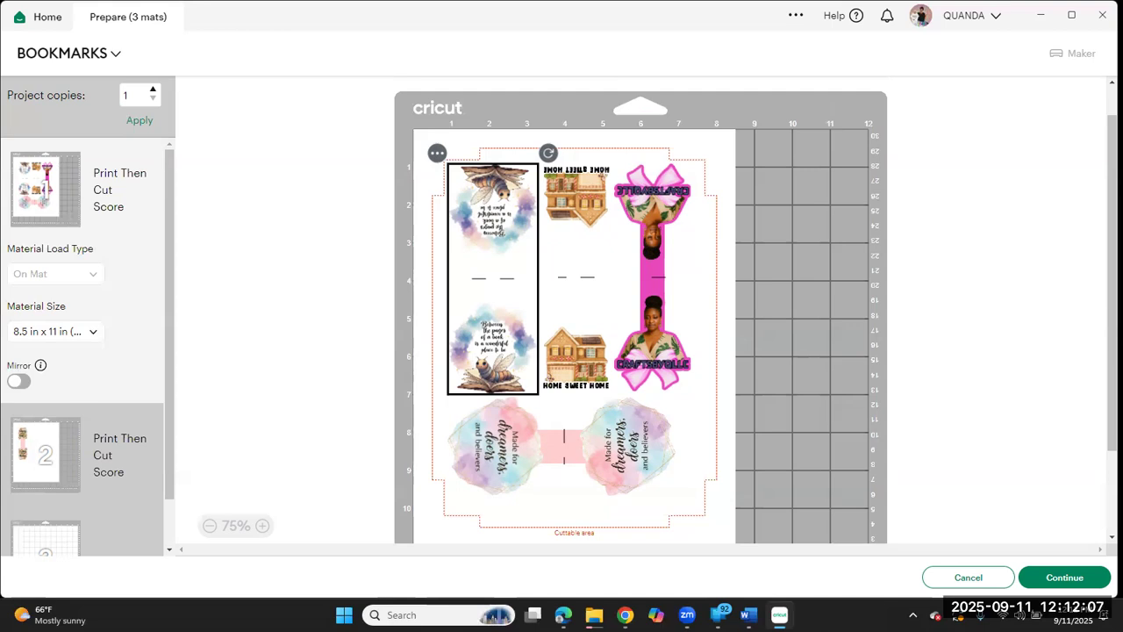
{"action": "left_click", "coordinate": [947, 584]}
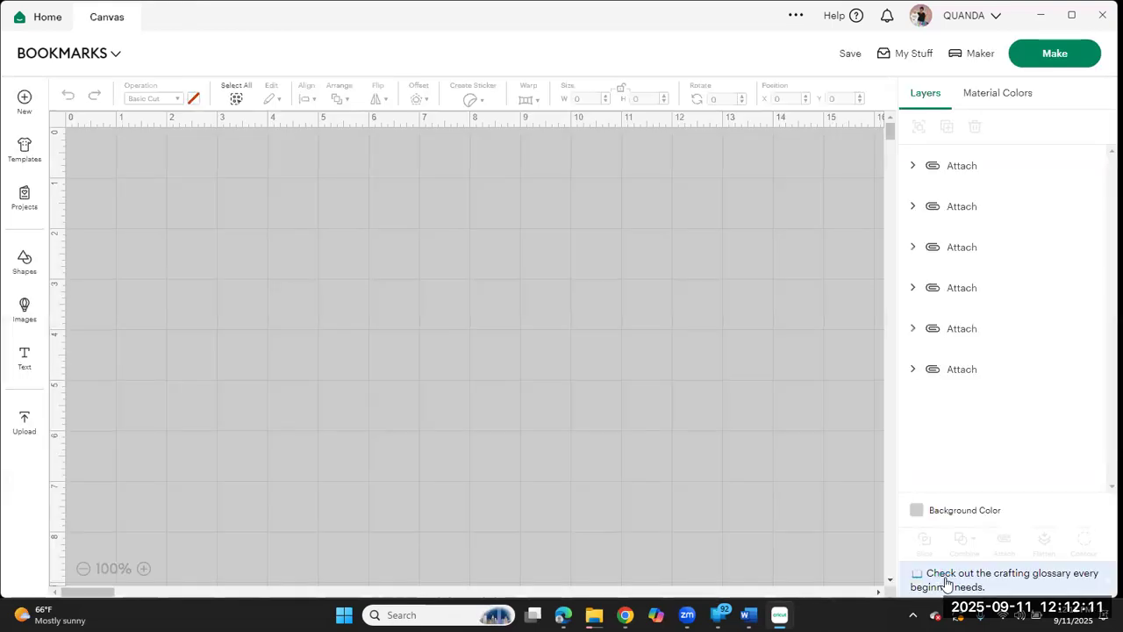